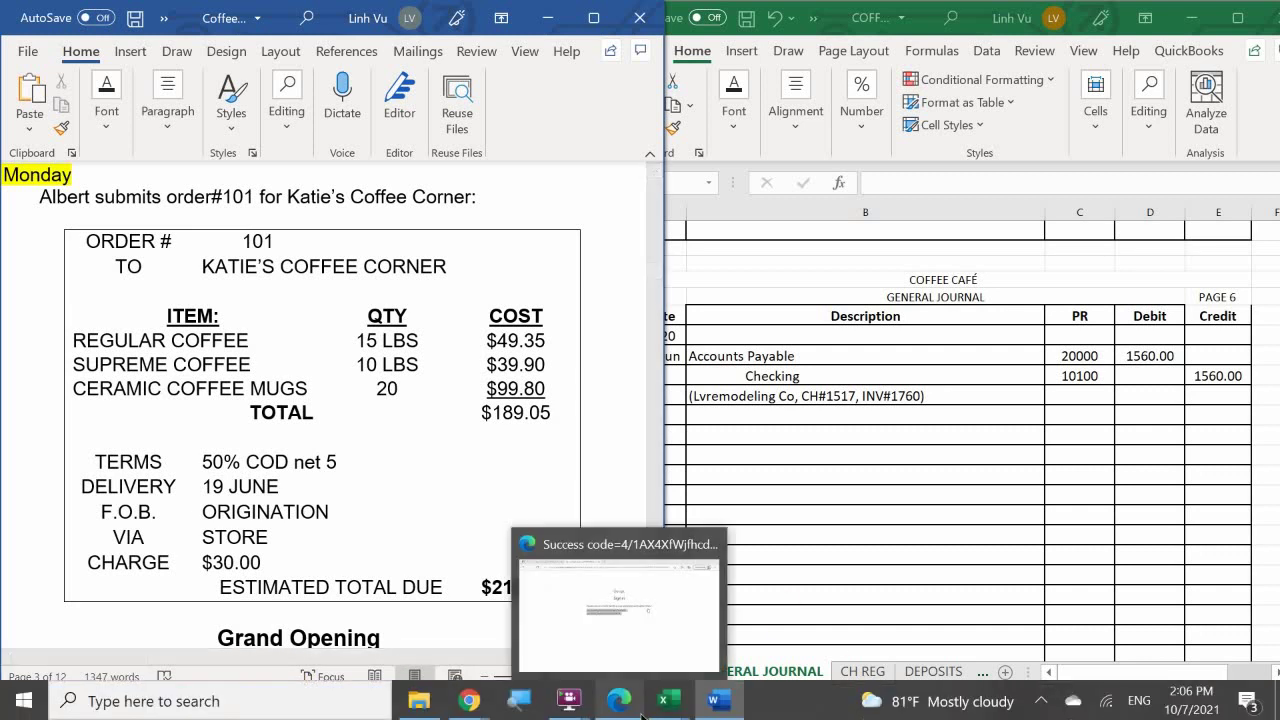
Step: In the subsidiary ledger workbook's Commissions Expense sheet, enter Katie's Coffee Corner as the first customer name in B5
{"action": "mouse_move", "coordinate": [652, 700]}
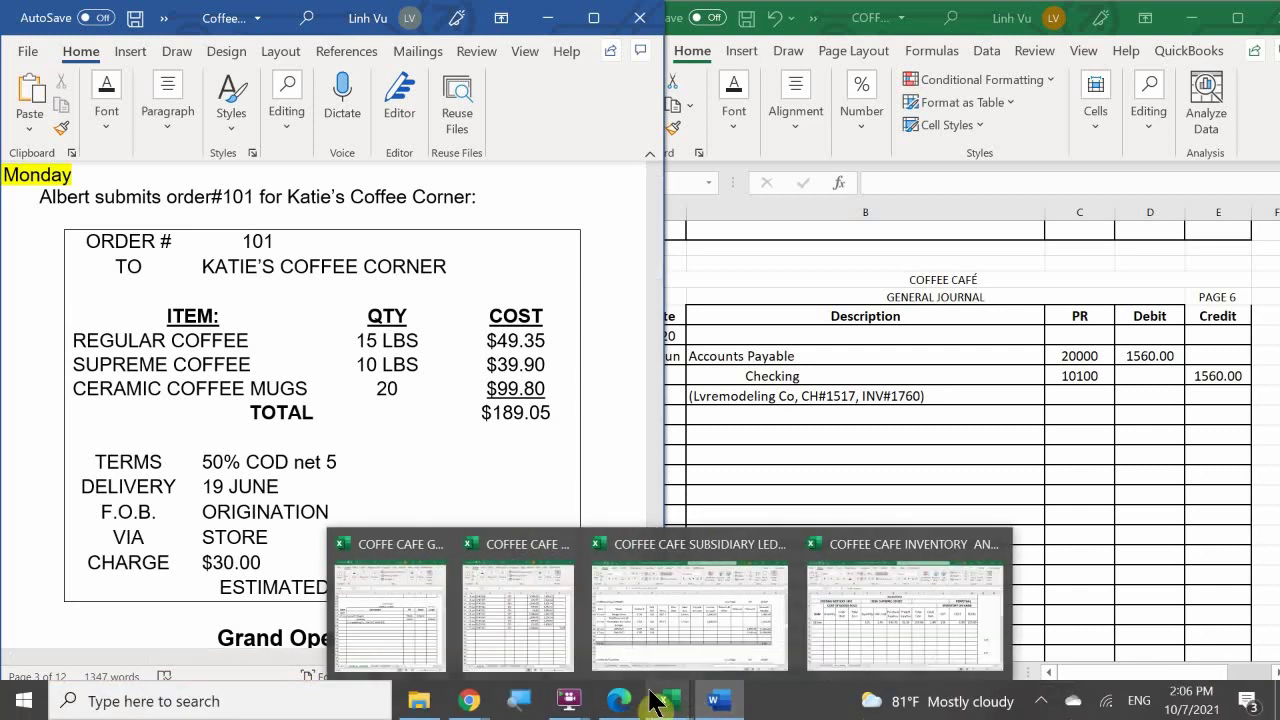
{"action": "left_click", "coordinate": [645, 606]}
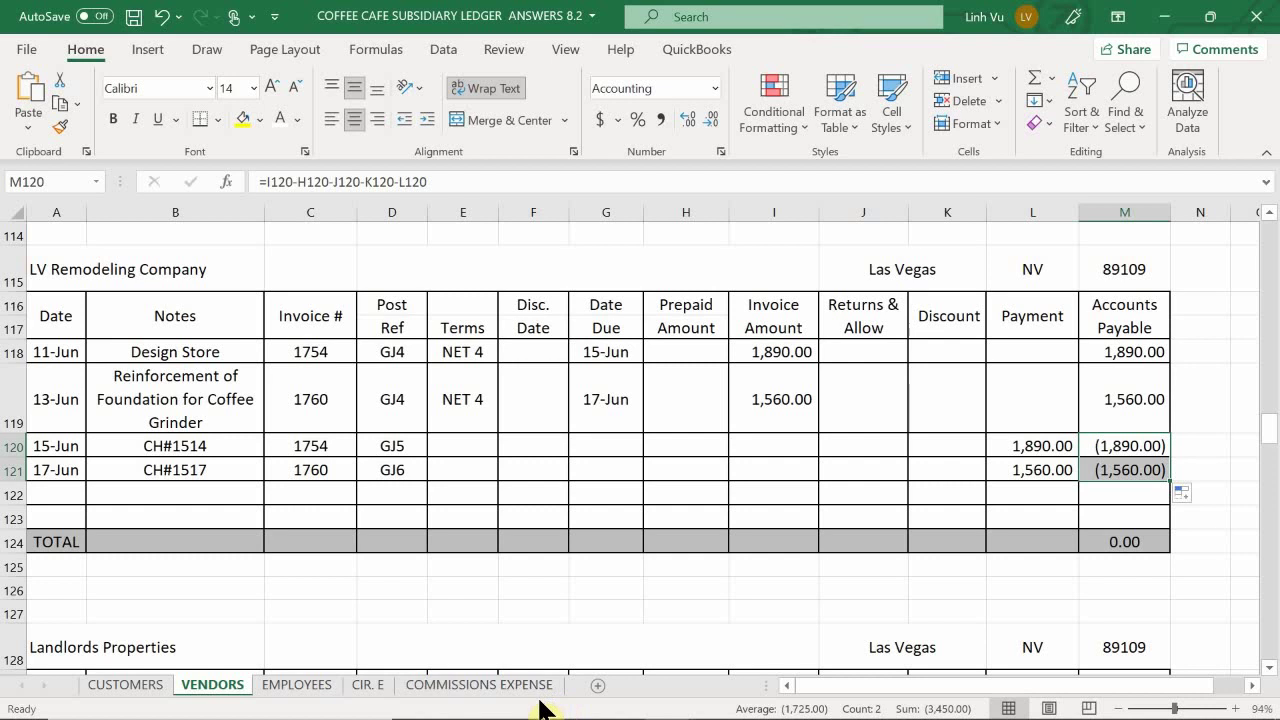
{"action": "left_click", "coordinate": [450, 698]}
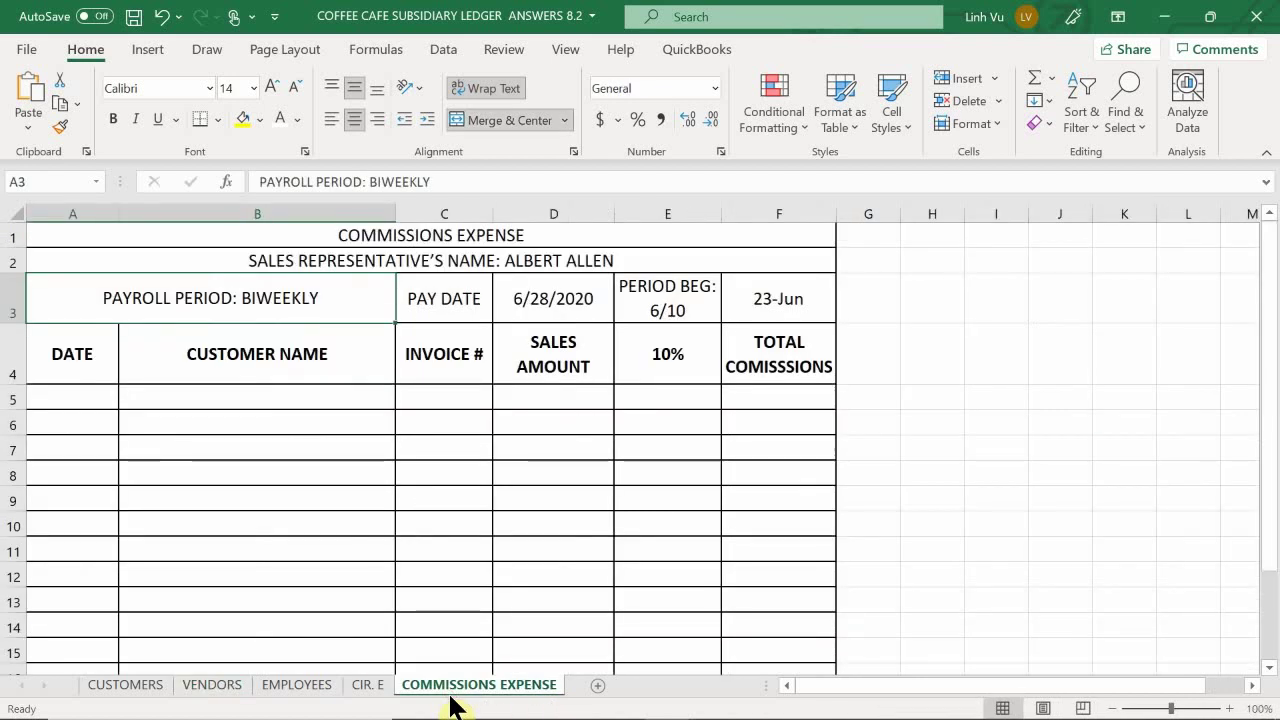
{"action": "left_click", "coordinate": [268, 398]}
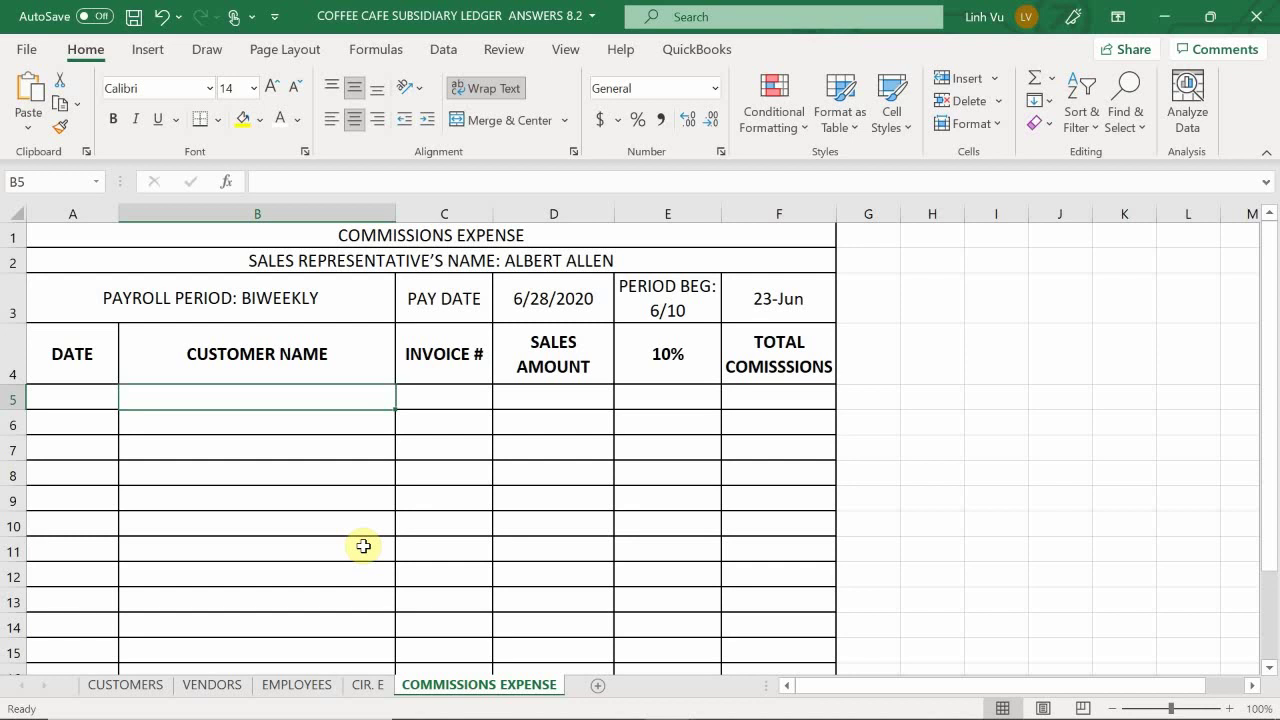
{"action": "type", "text": "Kati"}
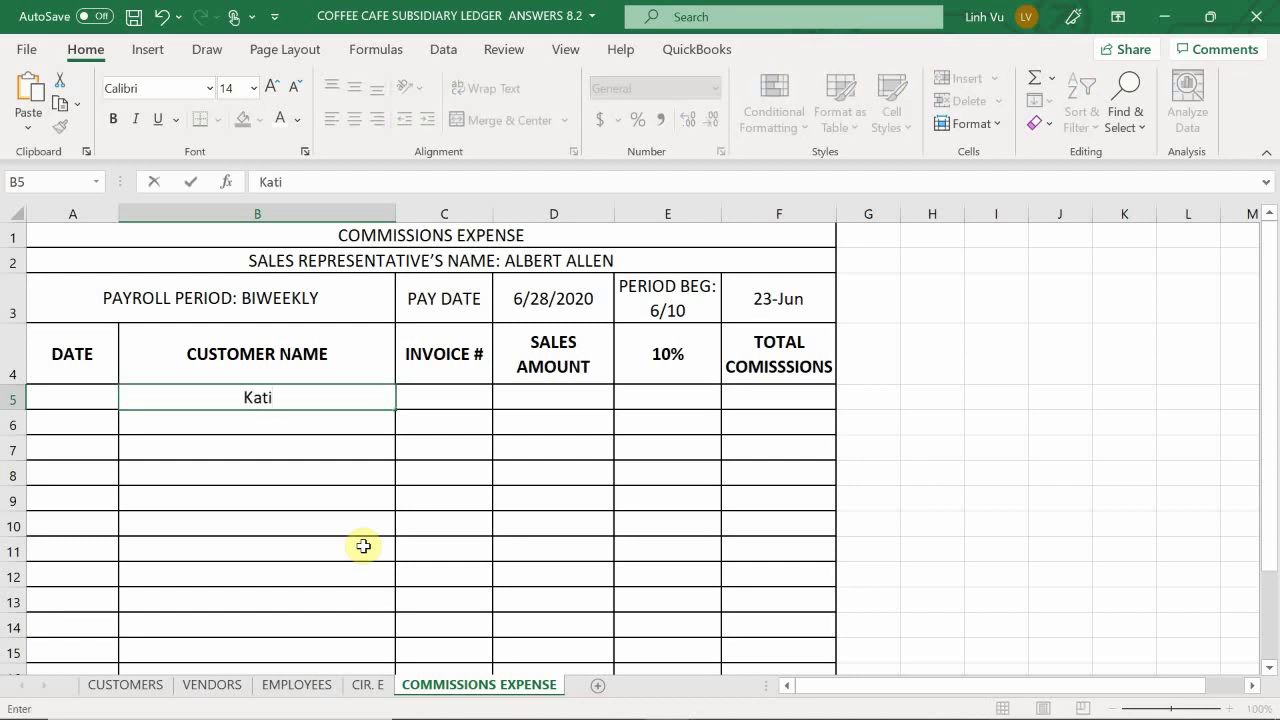
{"action": "type", "text": "e's Cp"}
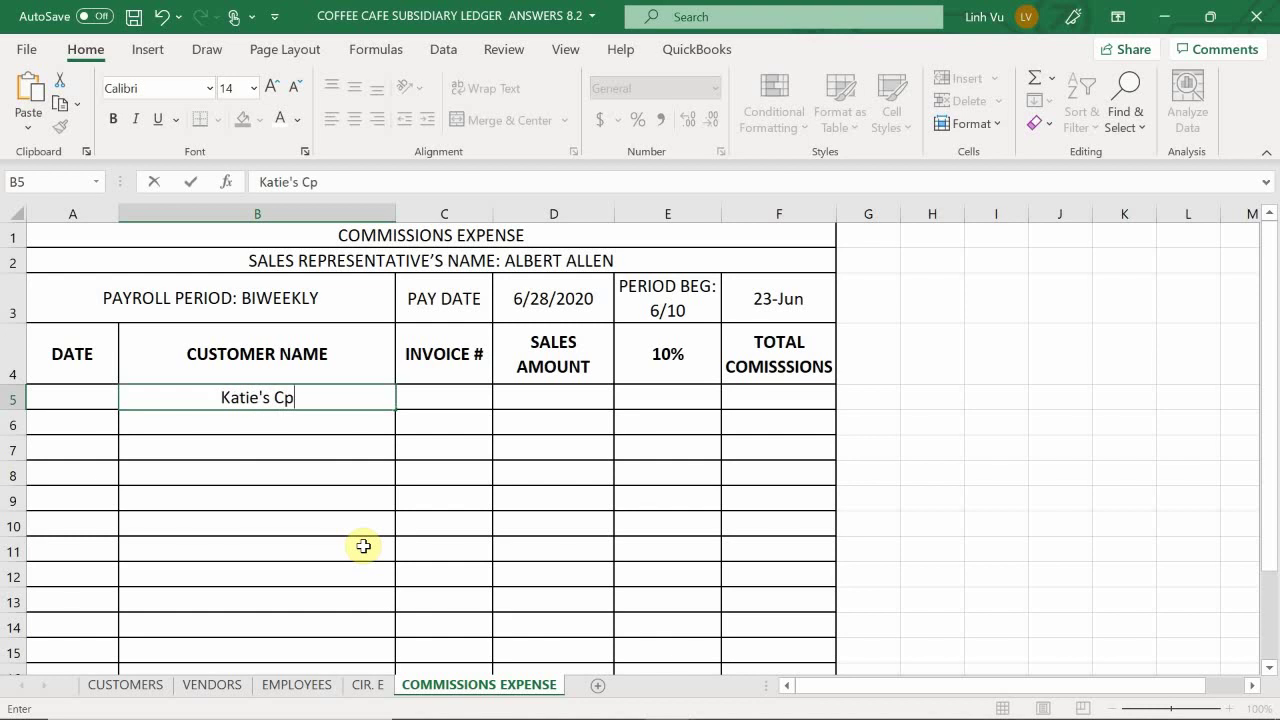
{"action": "key", "text": "BackSpace"}
{"action": "type", "text": "offee Corner"}
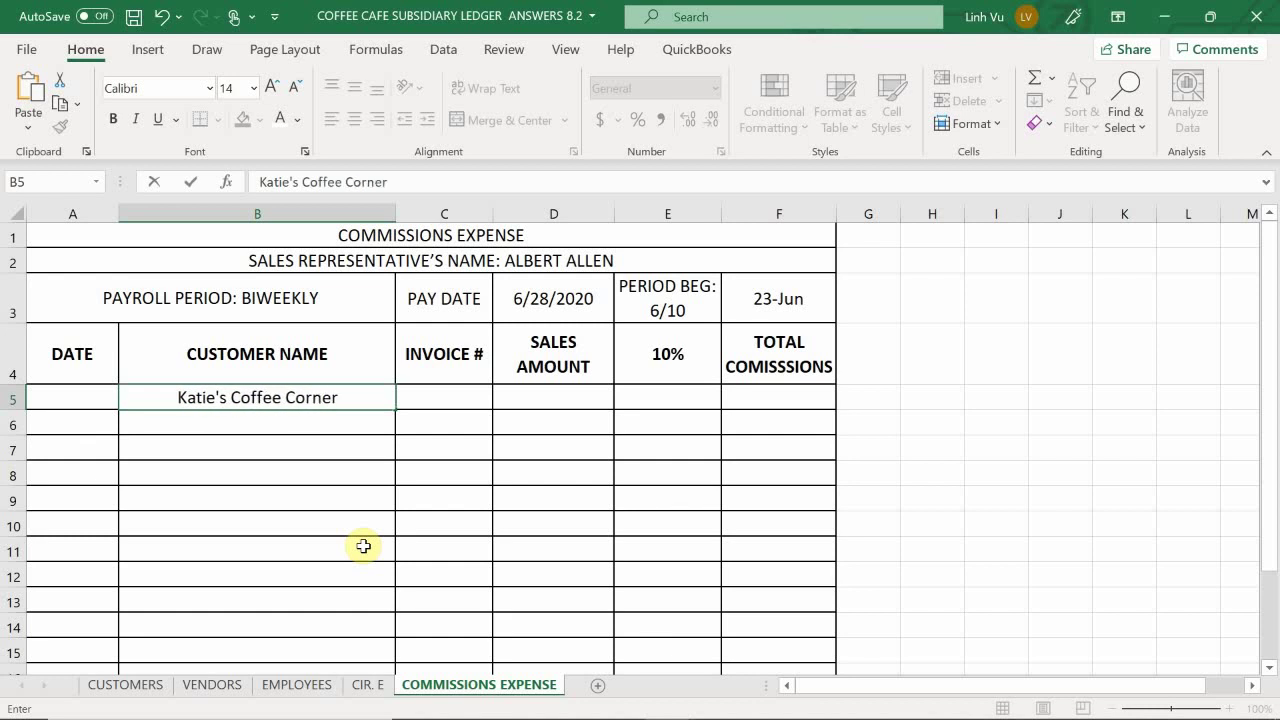
{"action": "key", "text": "Return"}
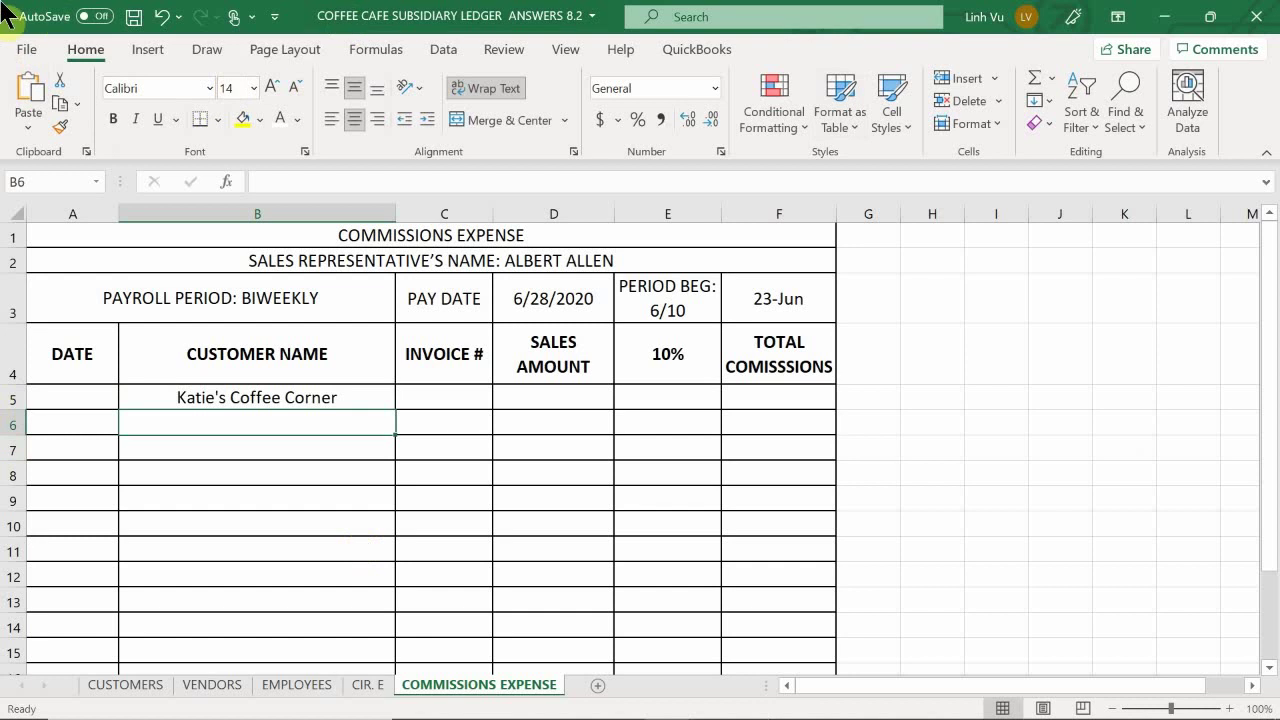
Step: Enter 219.05 as the sales amount for Katie's Coffee Corner in D5
{"action": "left_click", "coordinate": [506, 401]}
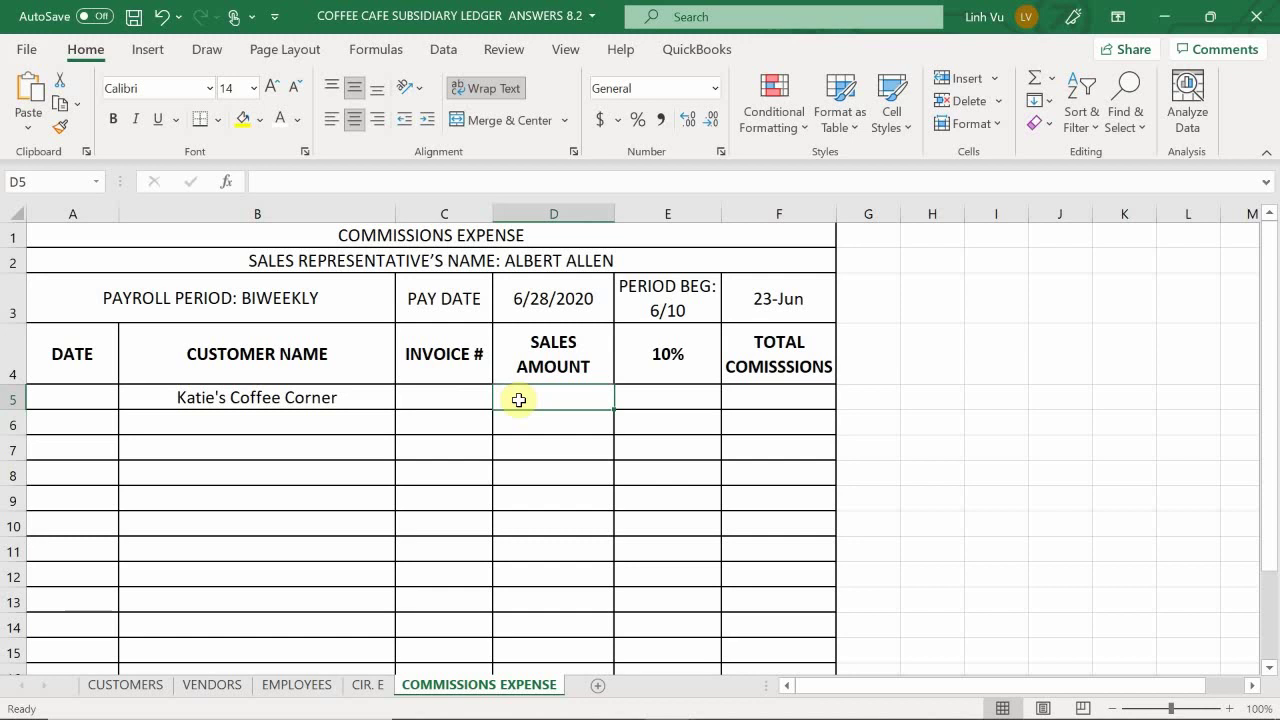
{"action": "type", "text": "219."}
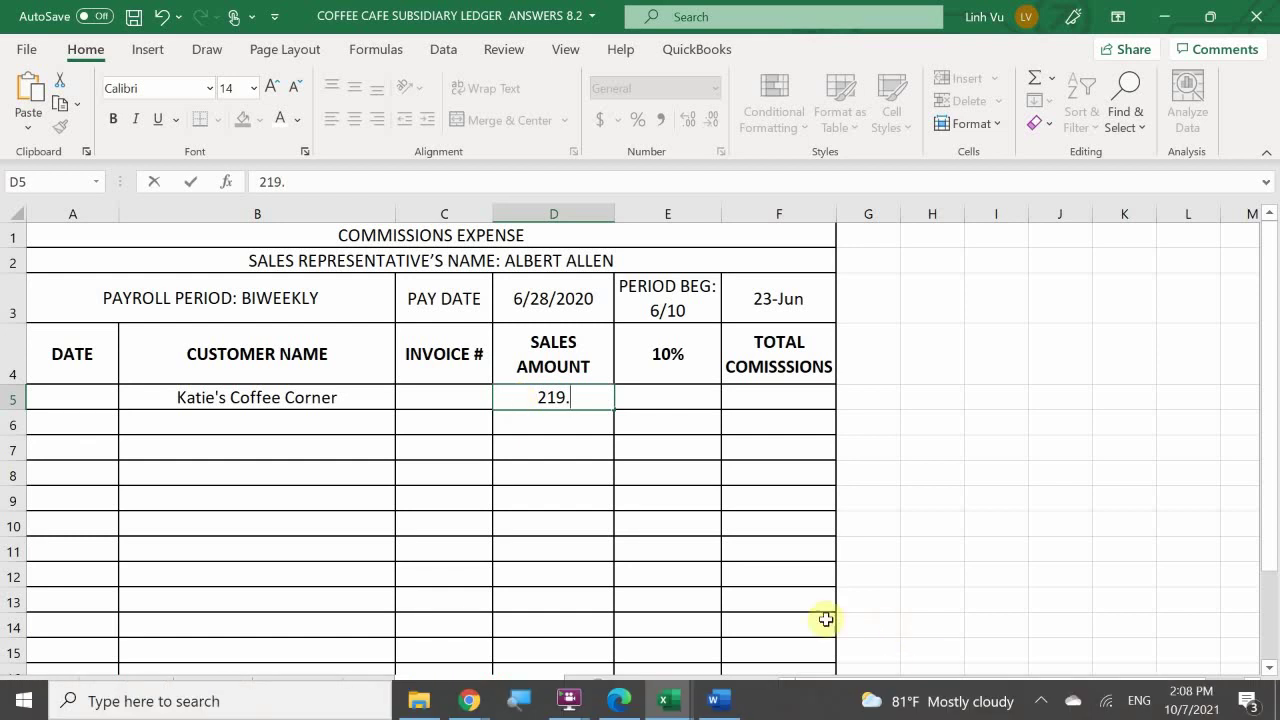
{"action": "type", "text": "05"}
{"action": "key", "text": "Return"}
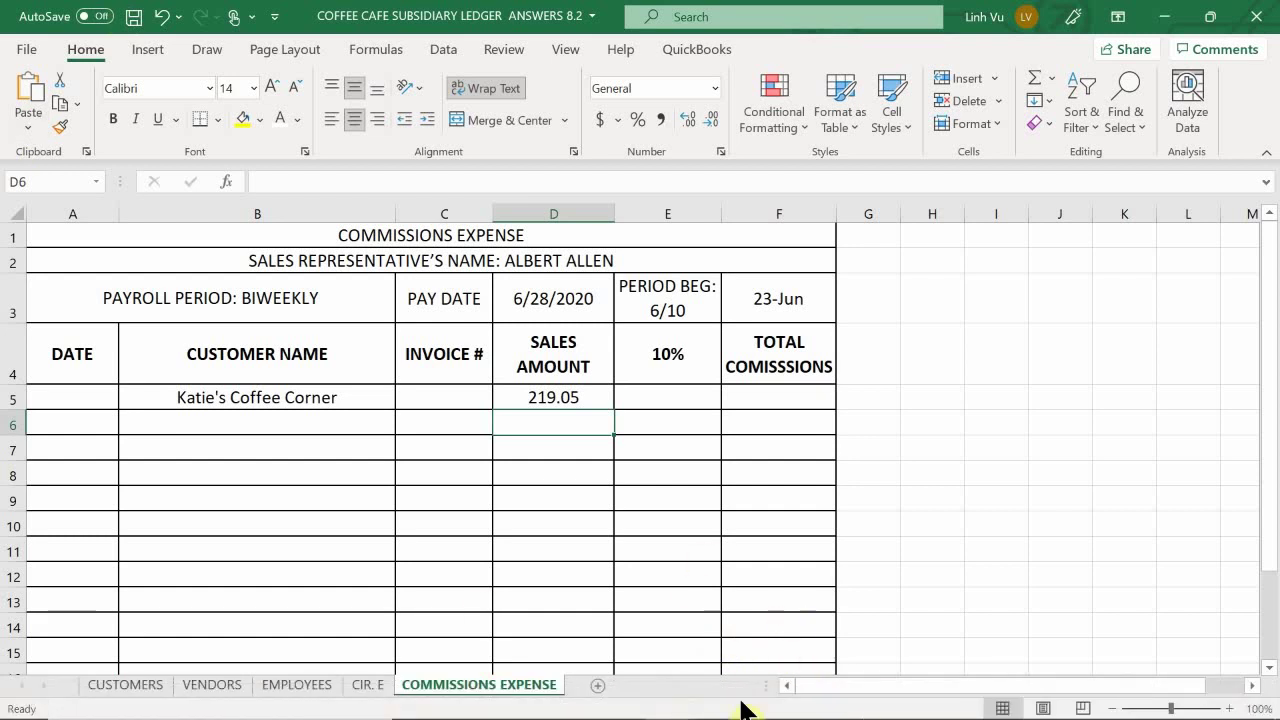
Step: Switch to the Word assignment document and examine the Grand Opening daily sales summary below order 101
{"action": "left_click", "coordinate": [712, 701]}
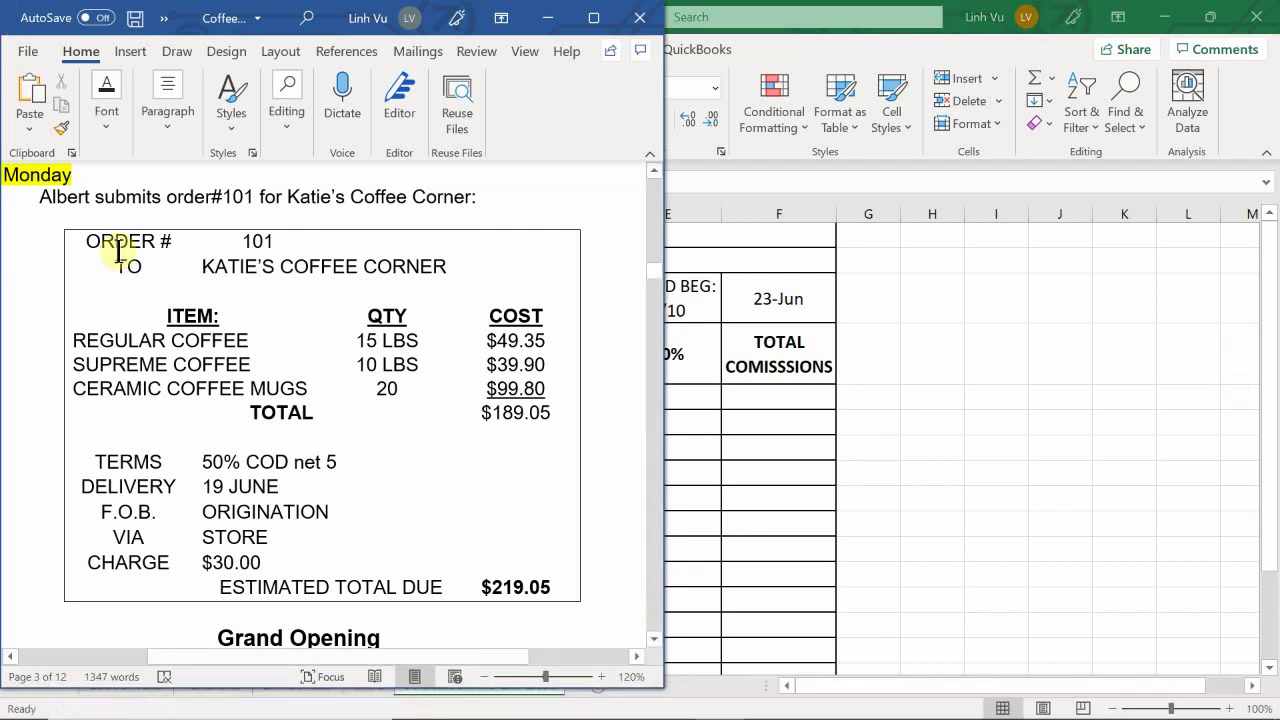
{"action": "left_click", "coordinate": [388, 423]}
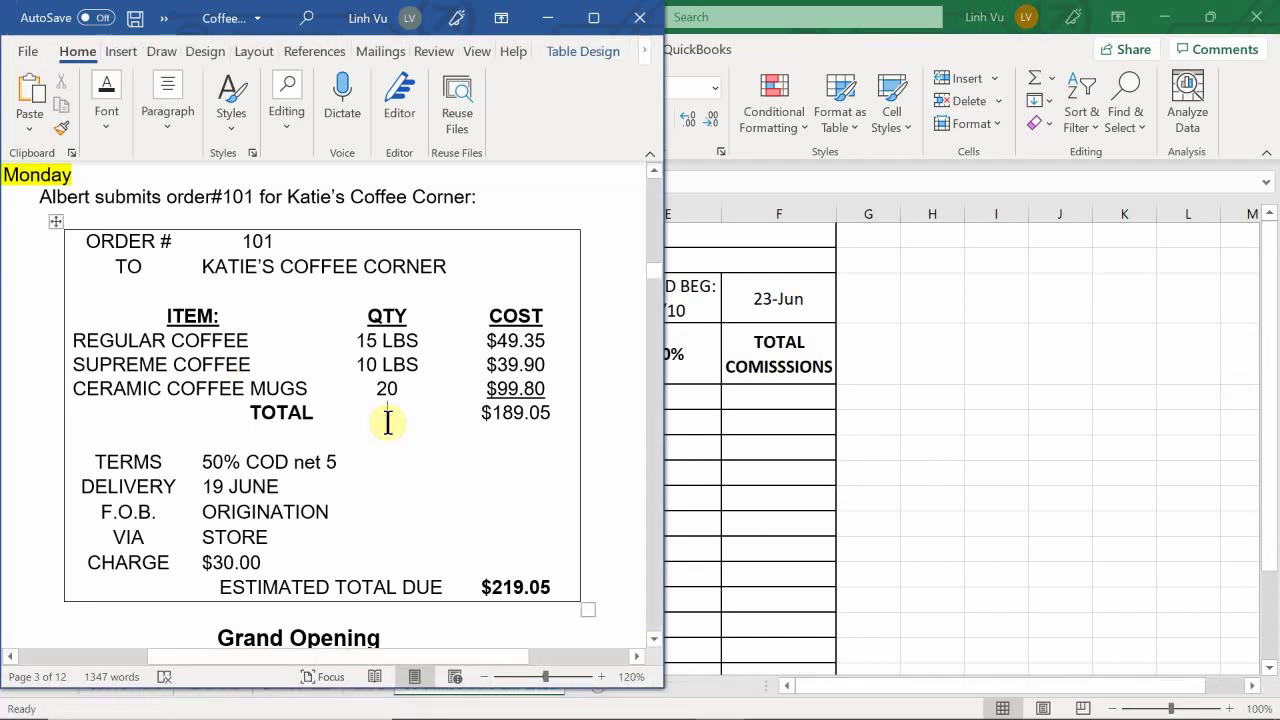
{"action": "scroll", "coordinate": [388, 423], "scroll_direction": "down", "scroll_amount": 1}
{"action": "scroll", "coordinate": [388, 423], "scroll_direction": "down", "scroll_amount": 3}
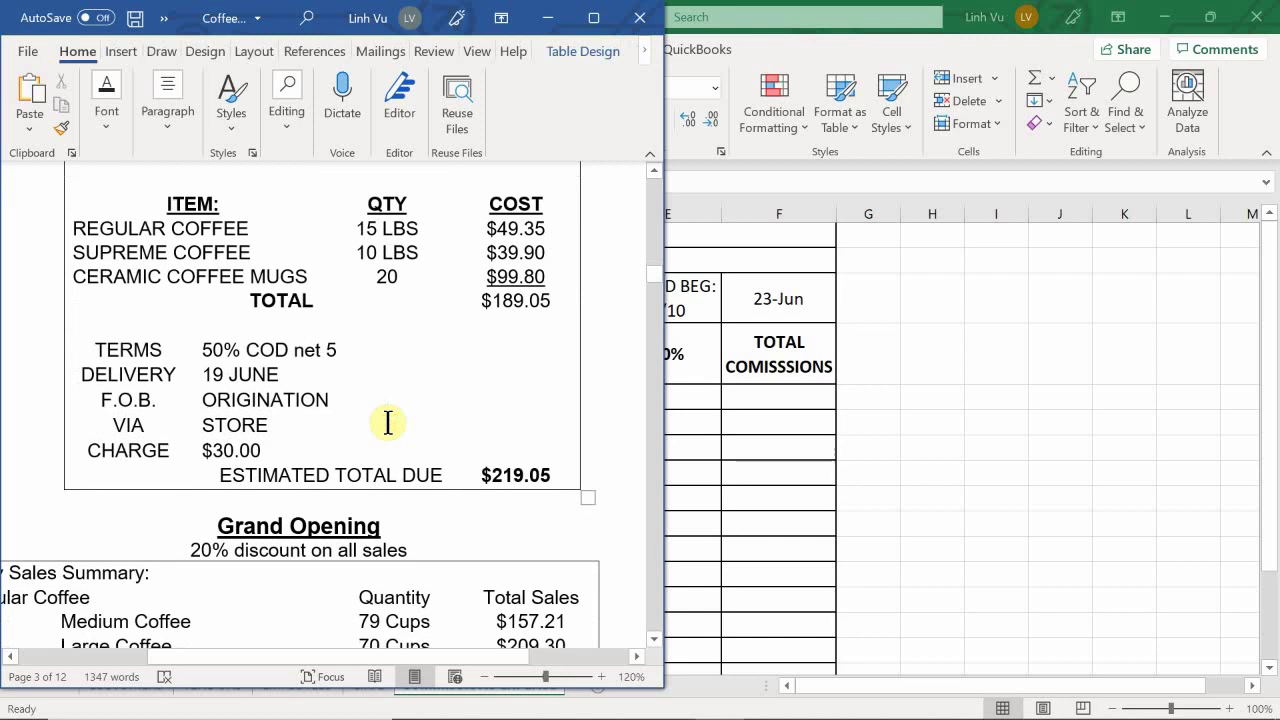
{"action": "scroll", "coordinate": [388, 423], "scroll_direction": "down", "scroll_amount": 4}
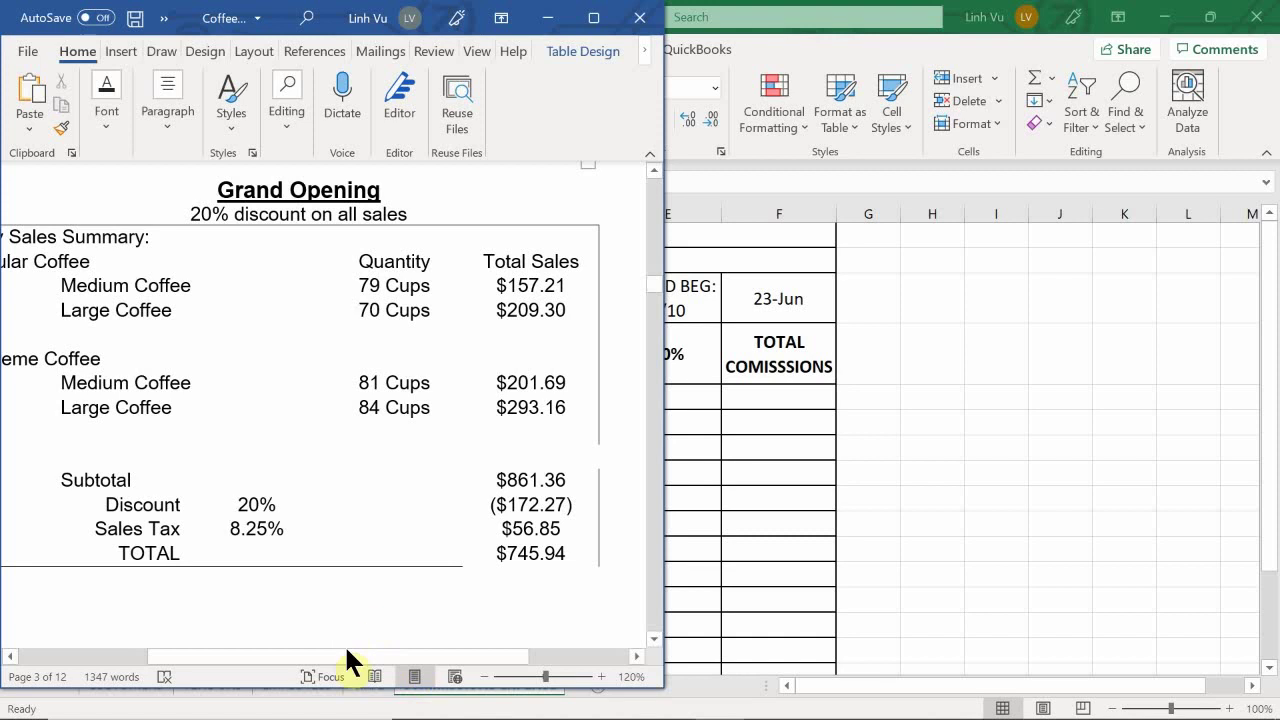
{"action": "left_click_drag", "start_coordinate": [335, 657], "coordinate": [297, 661]}
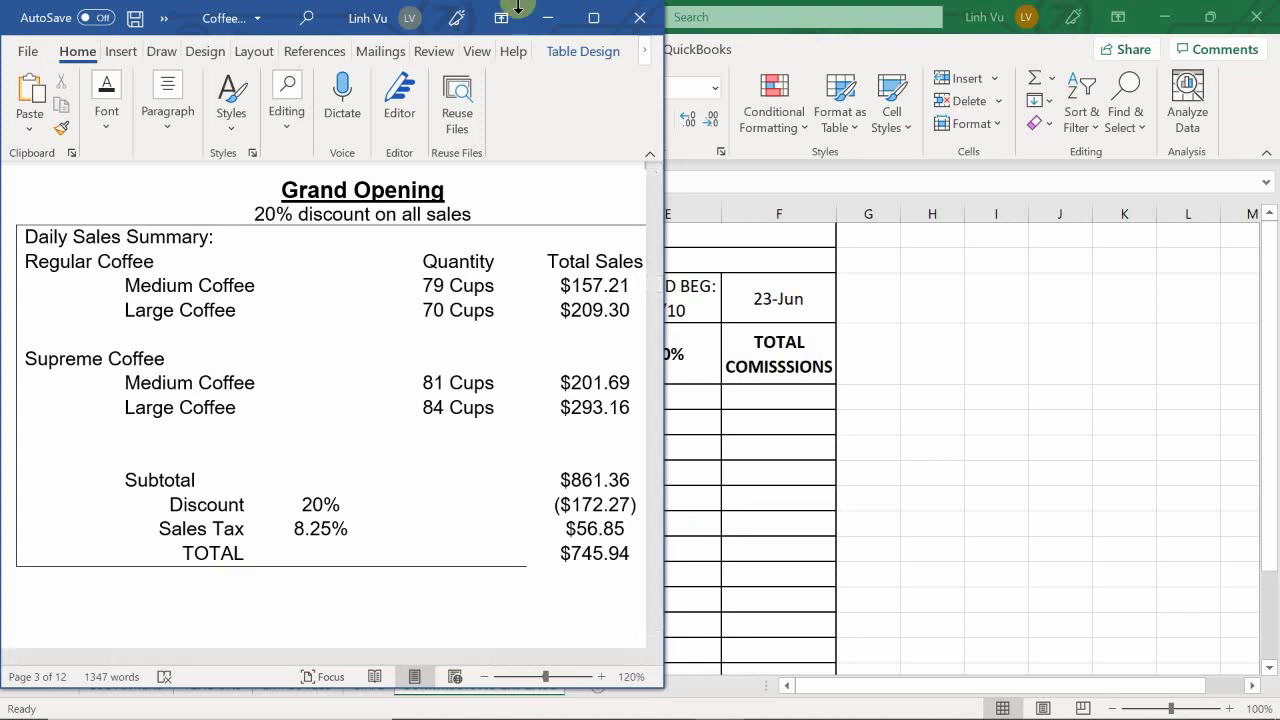
Step: Switch to the Excel general journal workbook and enter the date 6/17 for a new entry in A219
{"action": "mouse_move", "coordinate": [570, 714]}
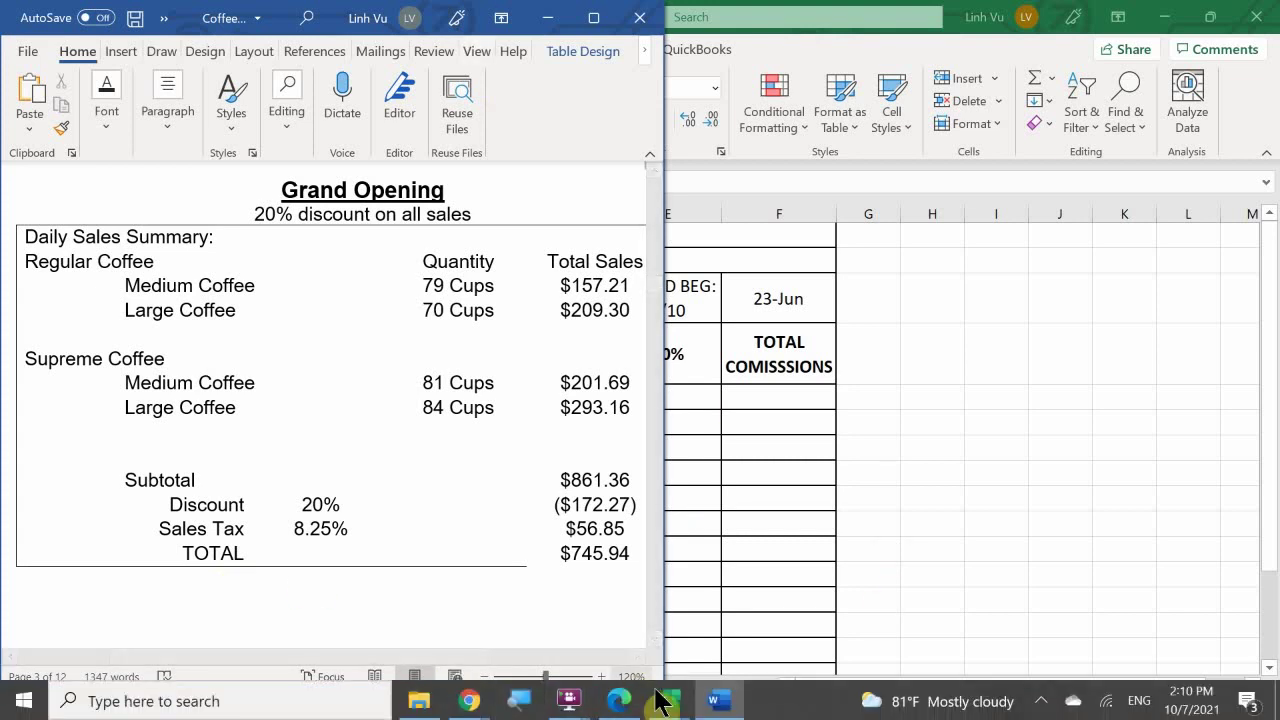
{"action": "mouse_move", "coordinate": [666, 699]}
{"action": "left_click", "coordinate": [395, 590]}
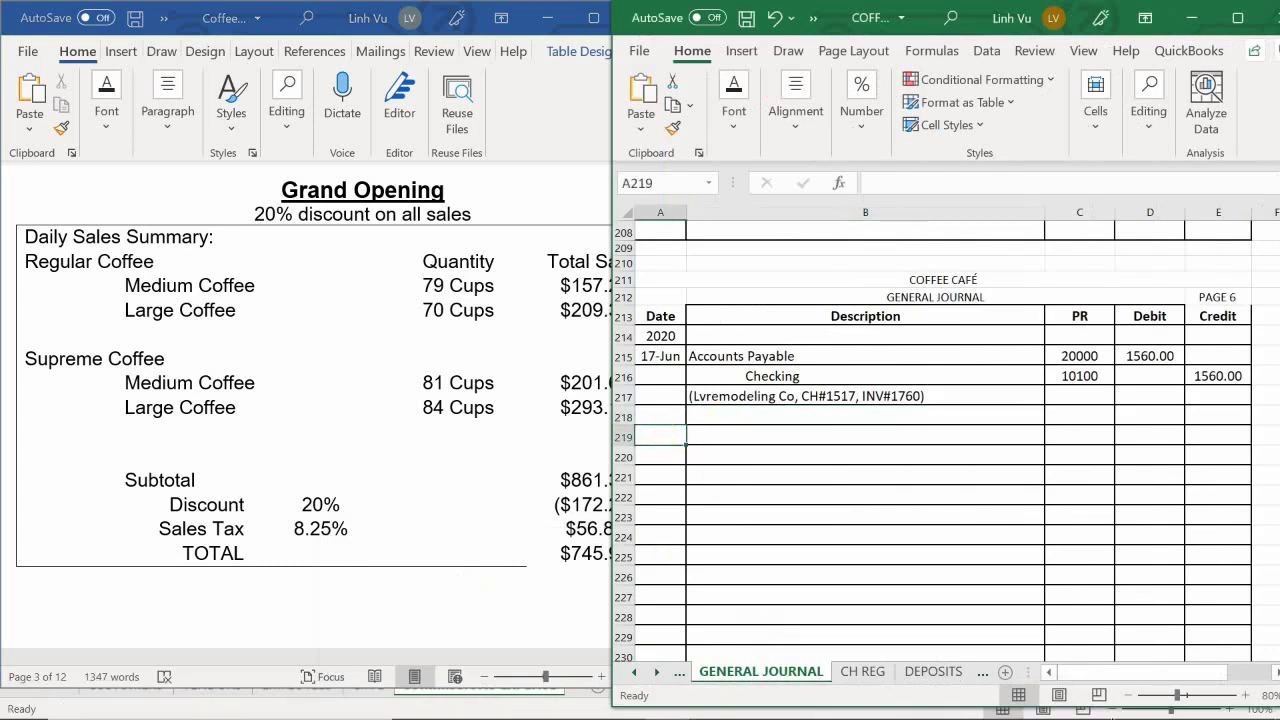
{"action": "type", "text": "6/"}
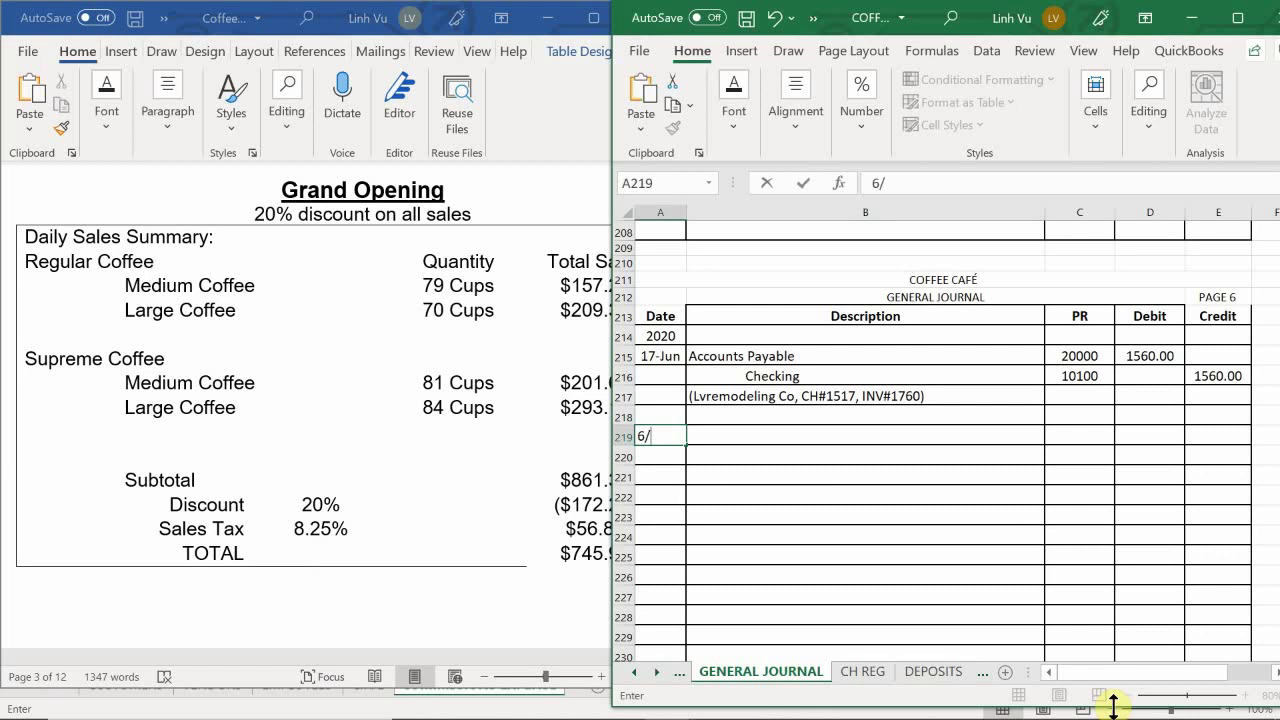
{"action": "type", "text": "17"}
{"action": "key", "text": "Return"}
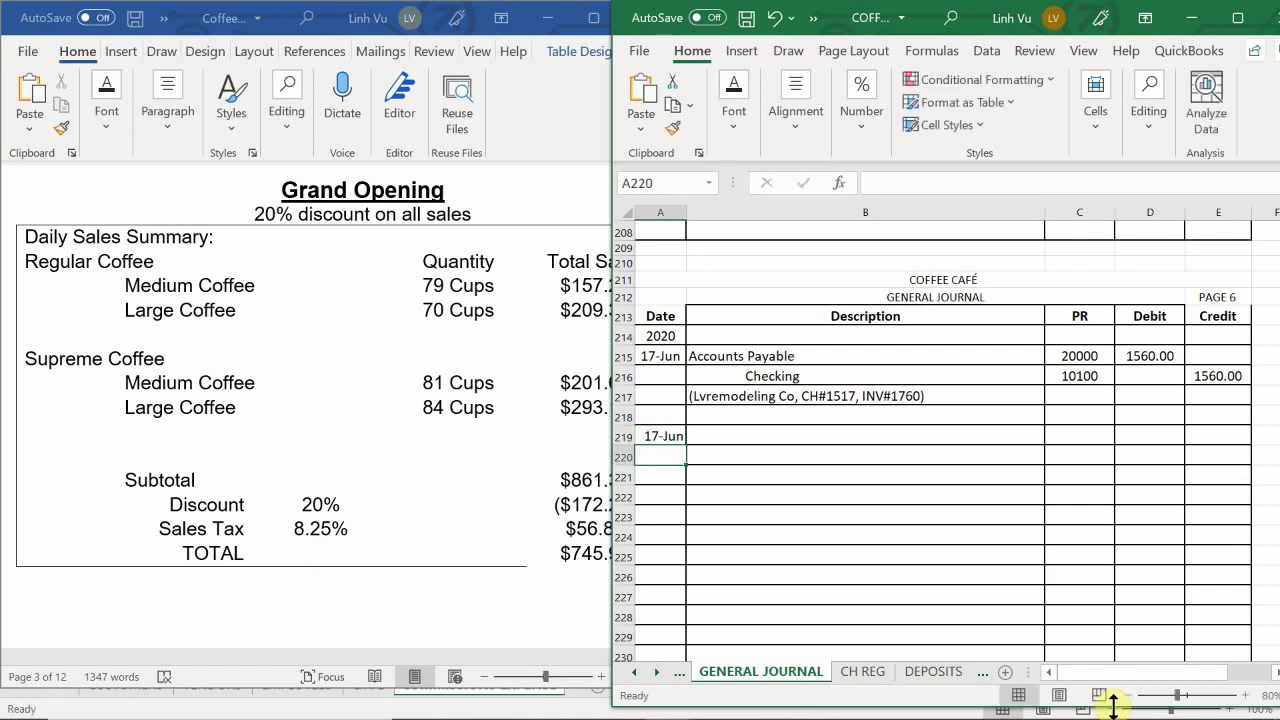
Step: Consult the daily sales summary and enter Checking as the debit description of the 17-Jun entry in B219
{"action": "key", "text": "Tab"}
{"action": "key", "text": "Up"}
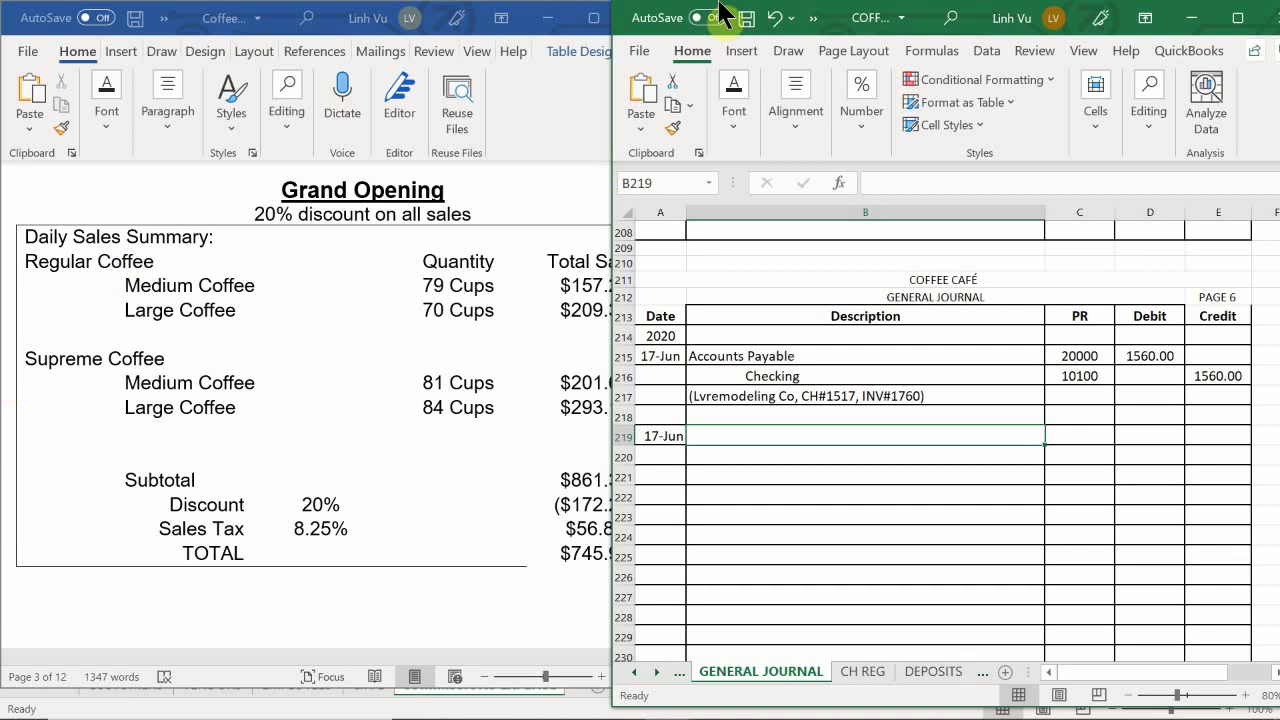
{"action": "scroll", "coordinate": [343, 490], "scroll_direction": "down", "scroll_amount": 5}
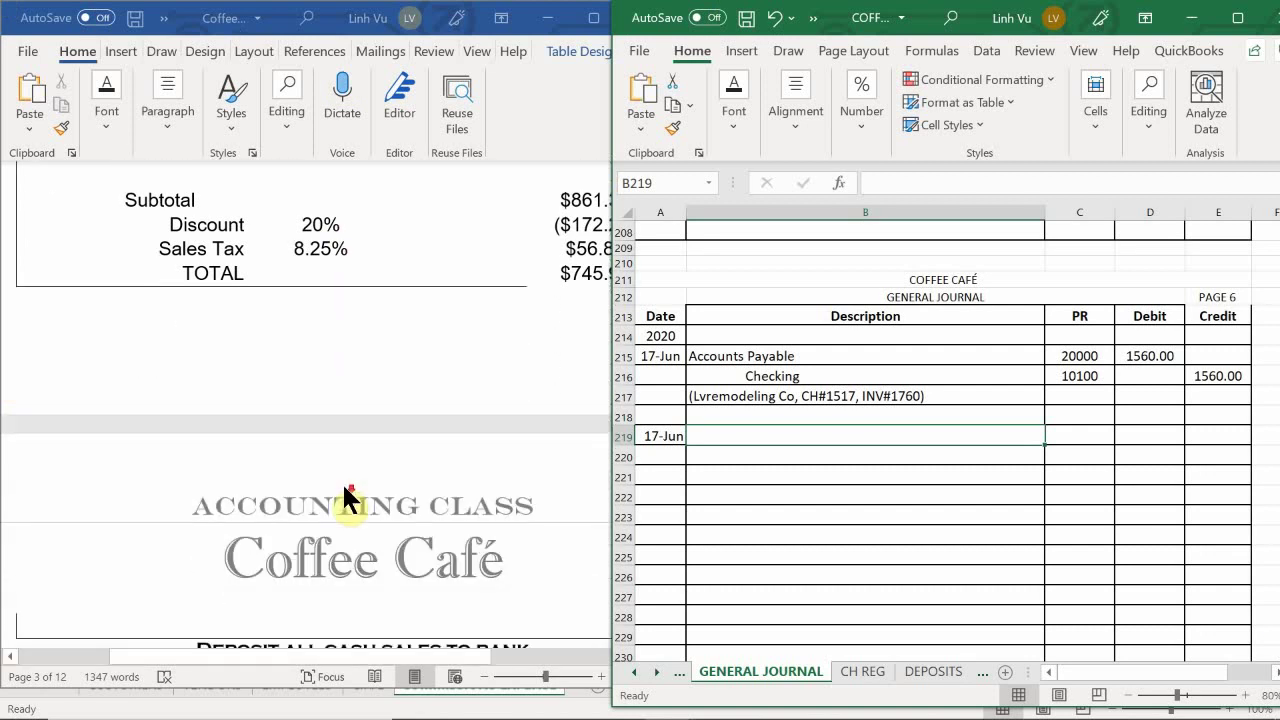
{"action": "scroll", "coordinate": [343, 490], "scroll_direction": "down", "scroll_amount": 2}
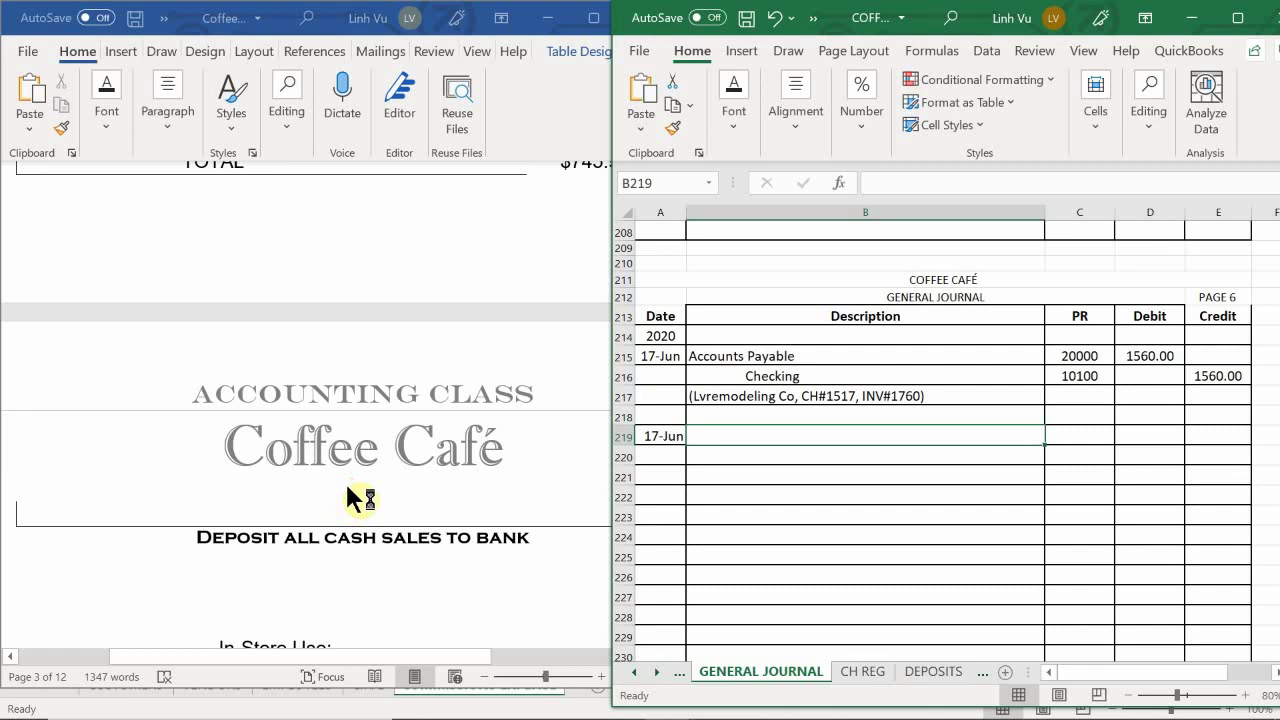
{"action": "scroll", "coordinate": [350, 486], "scroll_direction": "up", "scroll_amount": 8}
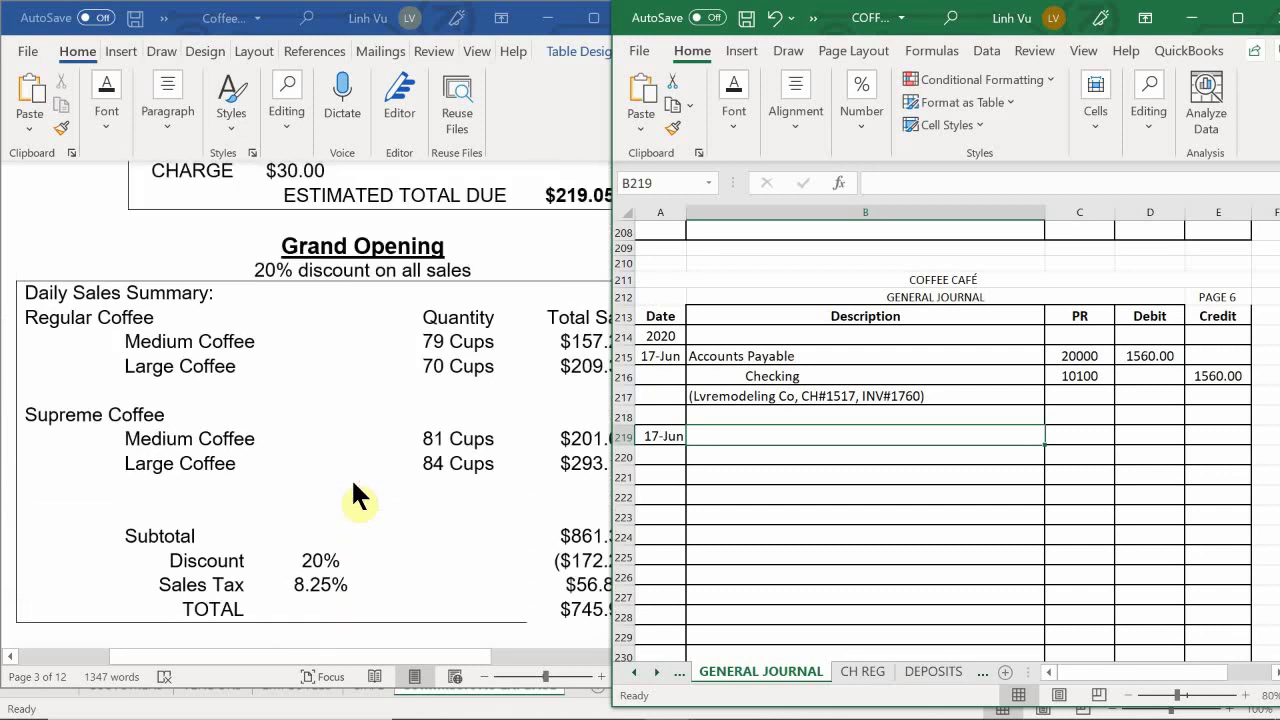
{"action": "scroll", "coordinate": [351, 497], "scroll_direction": "down", "scroll_amount": 1}
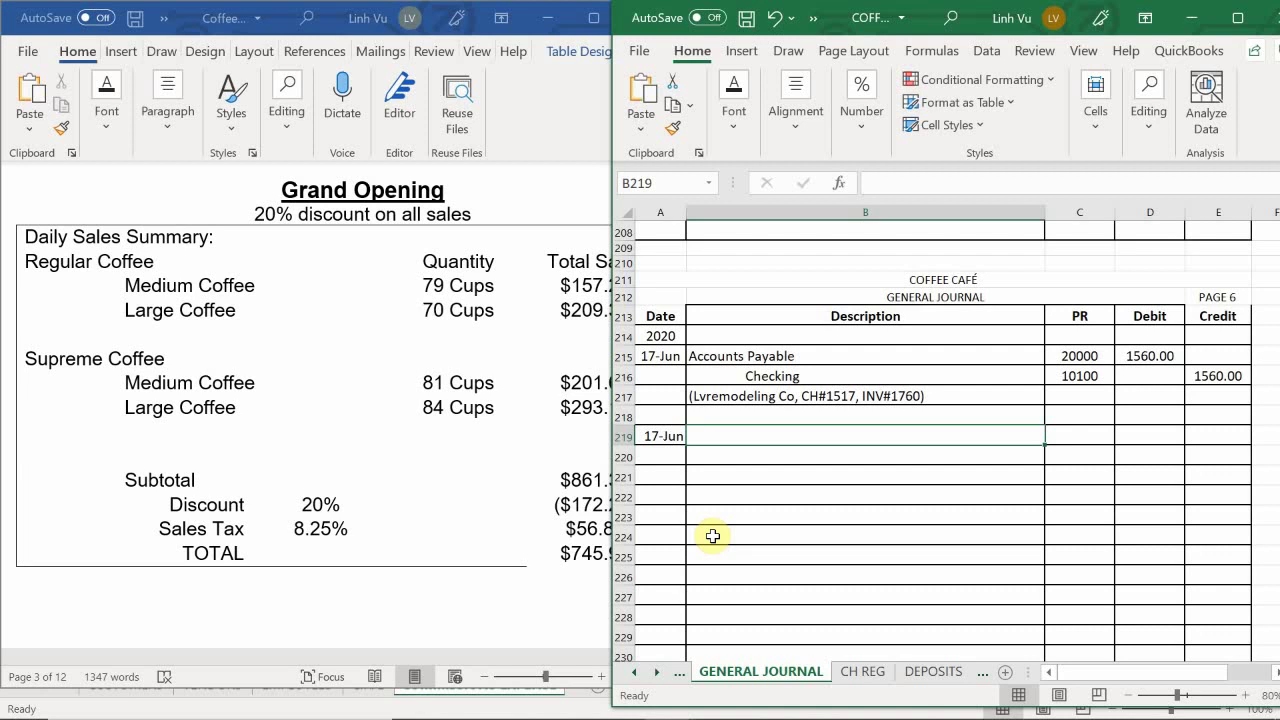
{"action": "type", "text": "Ch"}
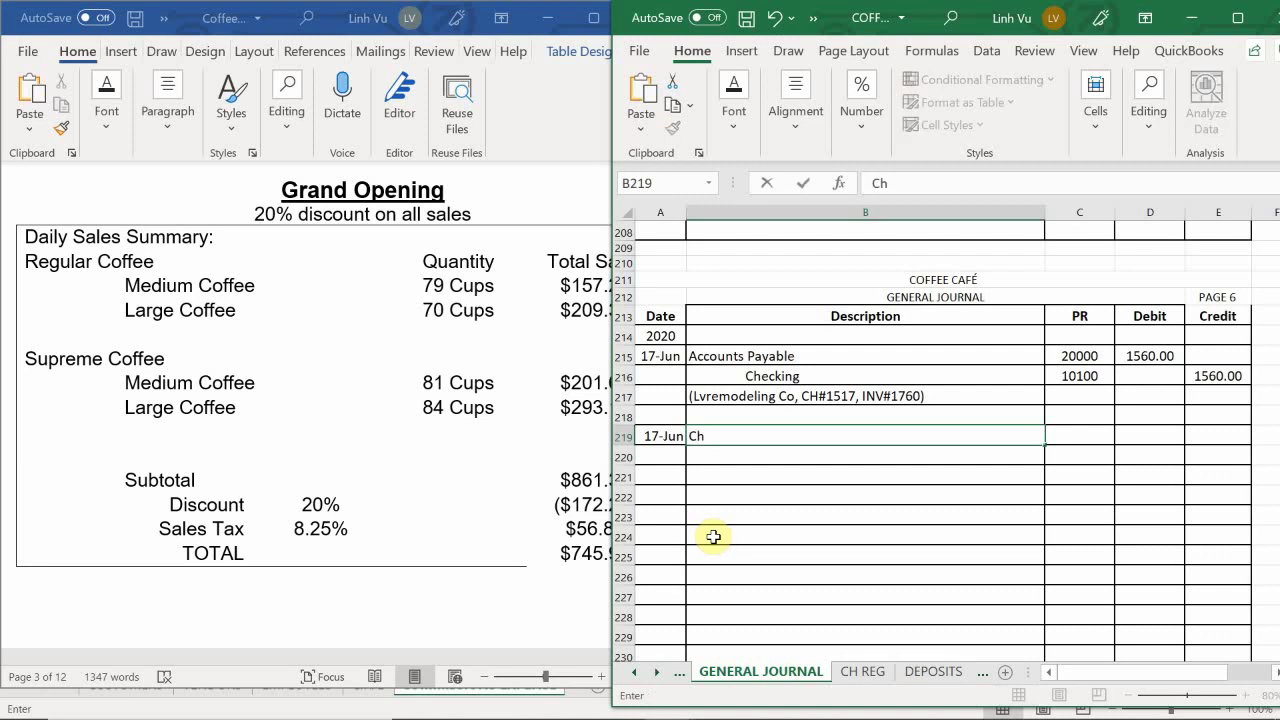
{"action": "type", "text": "ecking"}
{"action": "key", "text": "Return"}
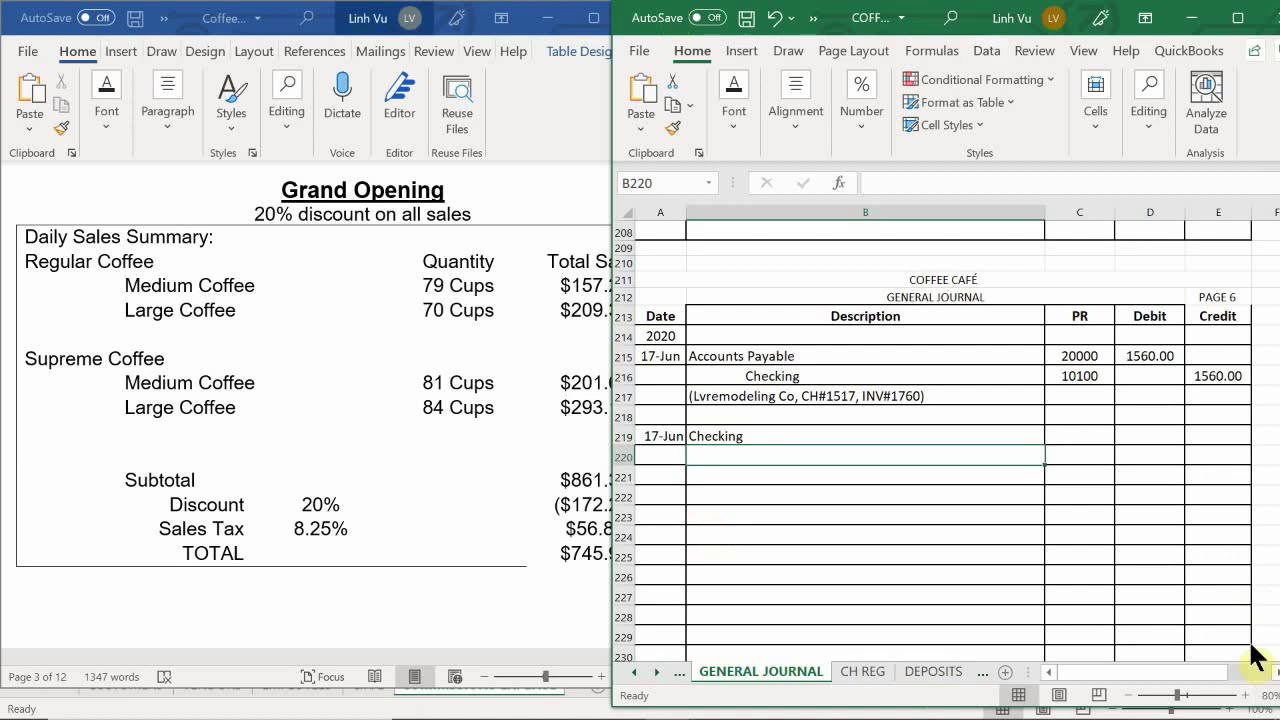
Step: Start an indented credit description in B221 with the text "Sales -"
{"action": "double_click", "coordinate": [755, 478]}
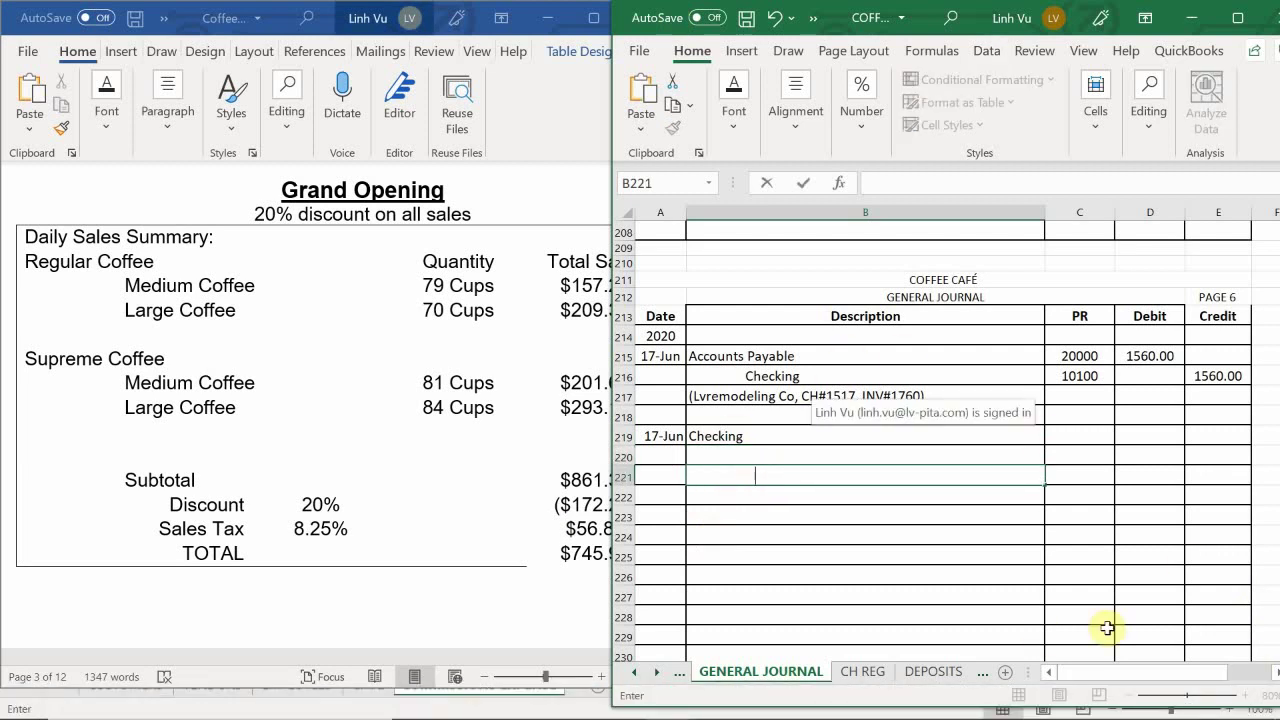
{"action": "type", "text": "S"}
{"action": "key", "text": "BackSpace"}
{"action": "type", "text": "Sales -"}
{"action": "type", "text": "Regular Co"}
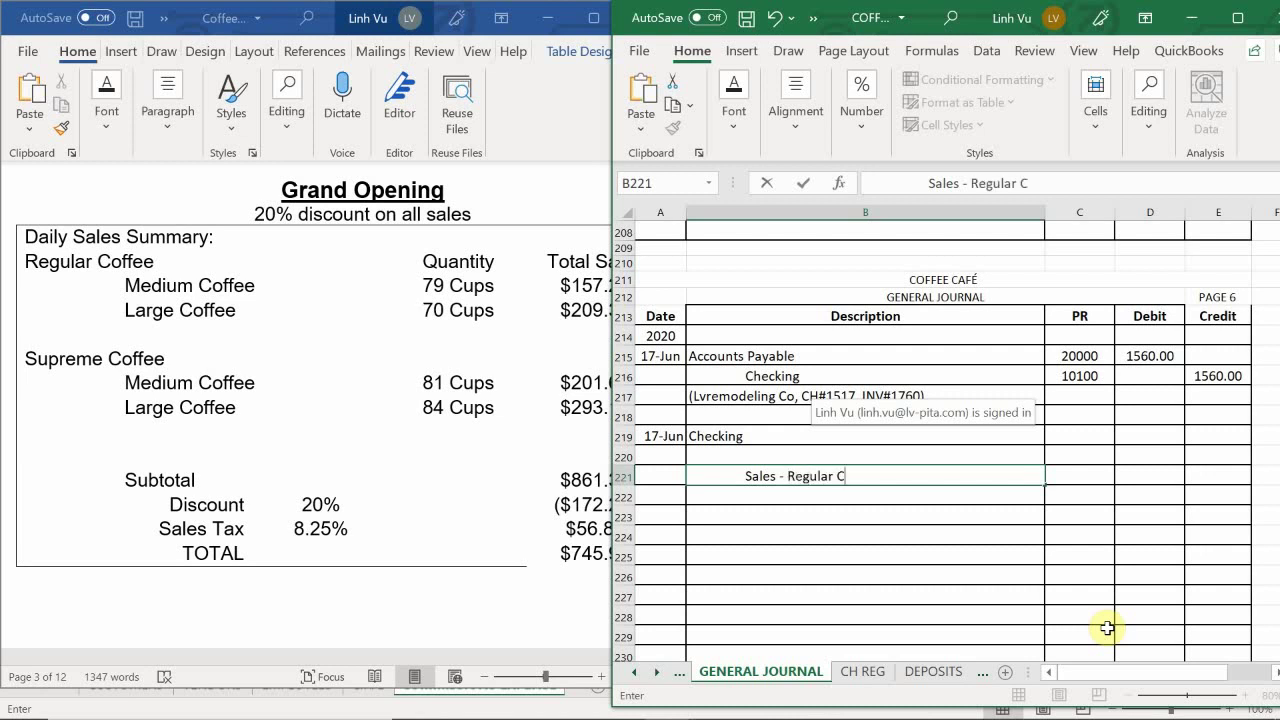
{"action": "key", "text": "BackSpace"}
{"action": "key", "text": "BackSpace"}
{"action": "key", "text": "BackSpace"}
{"action": "key", "text": "BackSpace"}
{"action": "key", "text": "BackSpace"}
{"action": "key", "text": "BackSpace"}
{"action": "key", "text": "BackSpace"}
{"action": "key", "text": "BackSpace"}
{"action": "key", "text": "BackSpace"}
{"action": "key", "text": "BackSpace"}
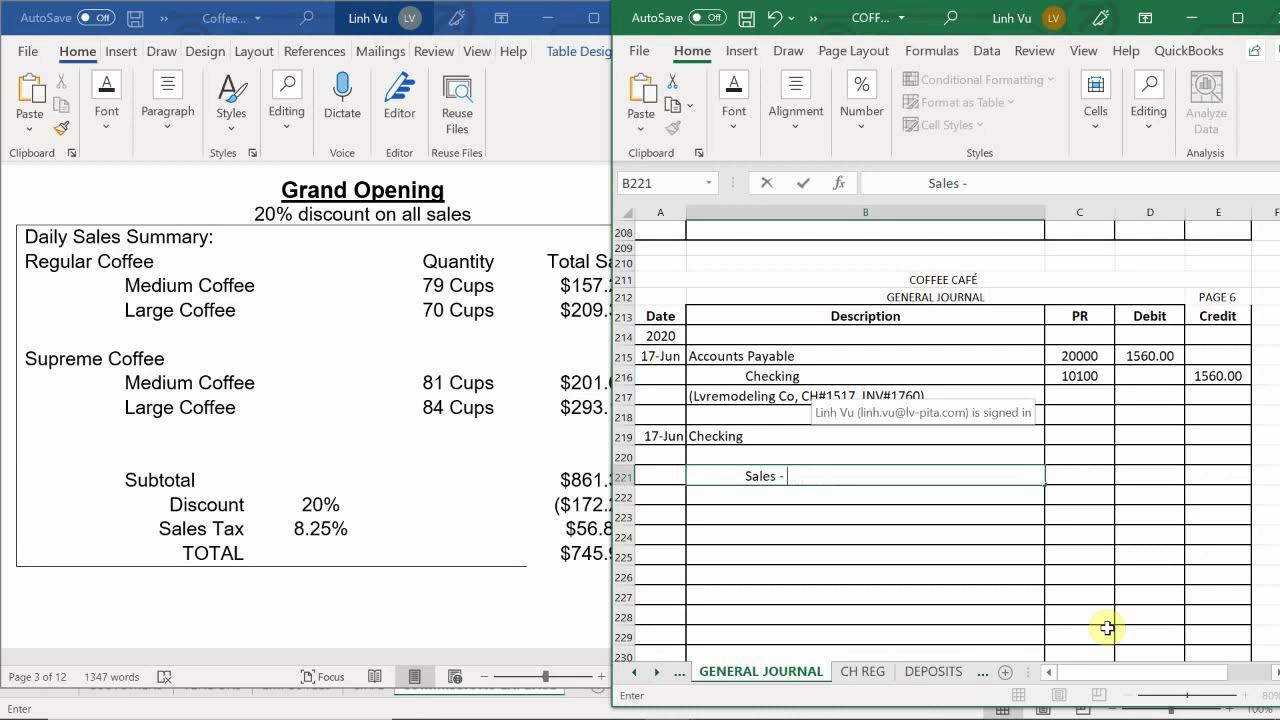
Step: Complete the description in B221 as "Sales - Medium Regular Coffee" and enter 40300 as its posting reference
{"action": "type", "text": "Medium Regul"}
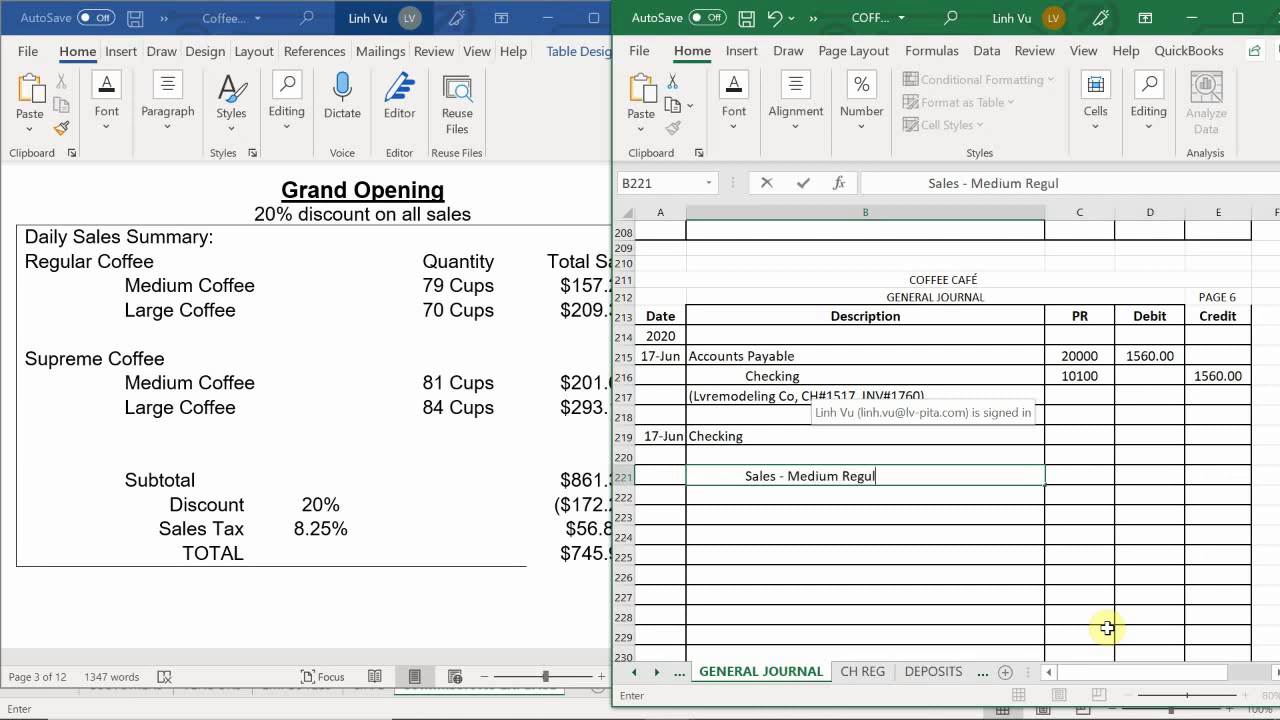
{"action": "type", "text": "ar Coffee"}
{"action": "key", "text": "Tab"}
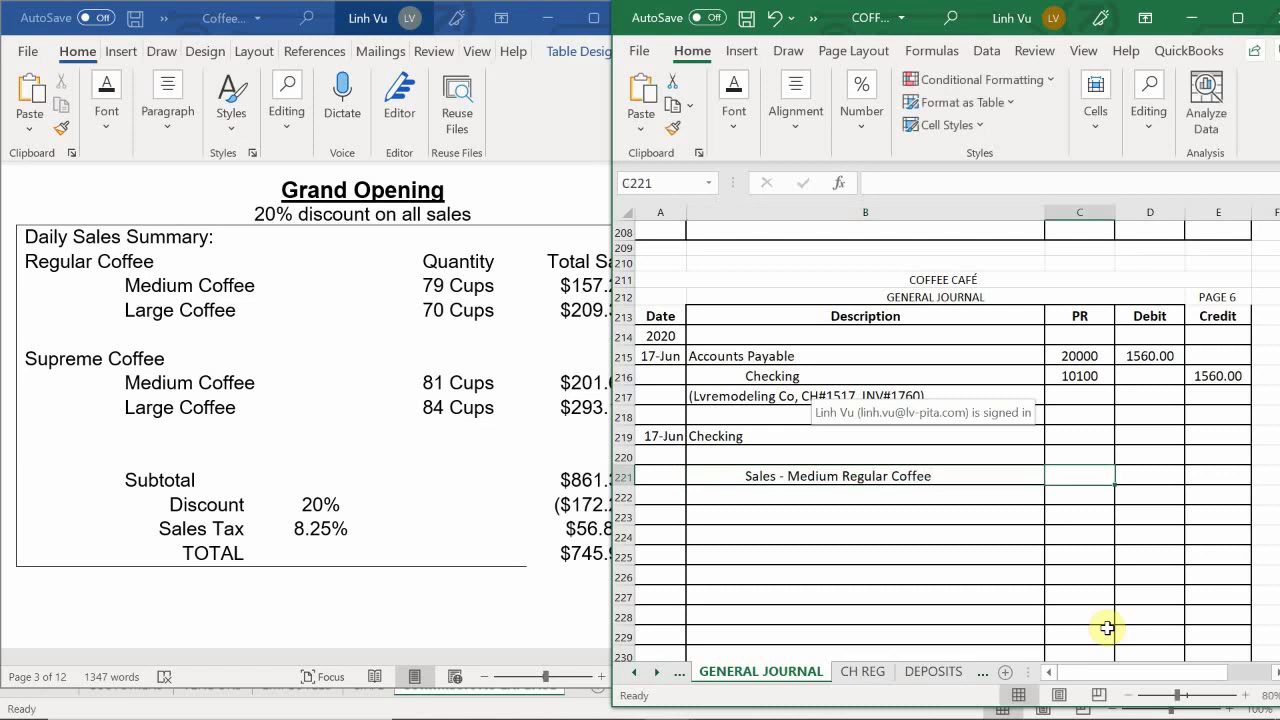
{"action": "type", "text": "40300"}
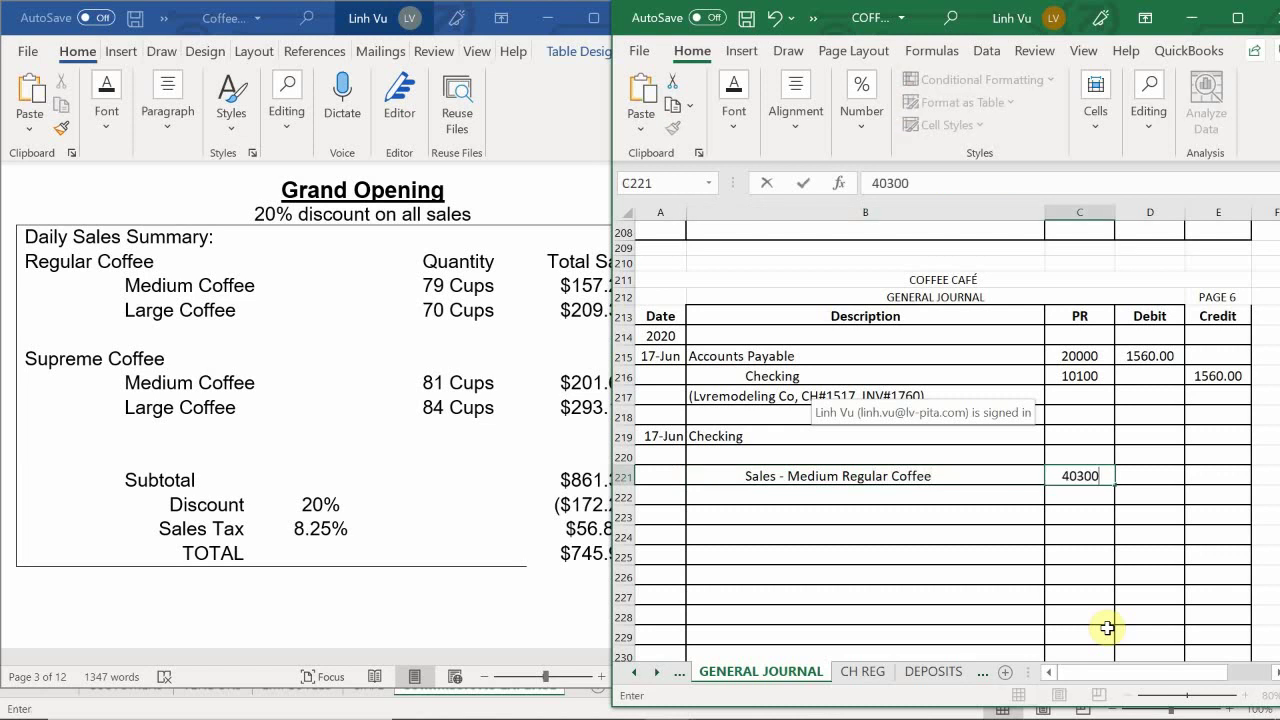
{"action": "key", "text": "Return"}
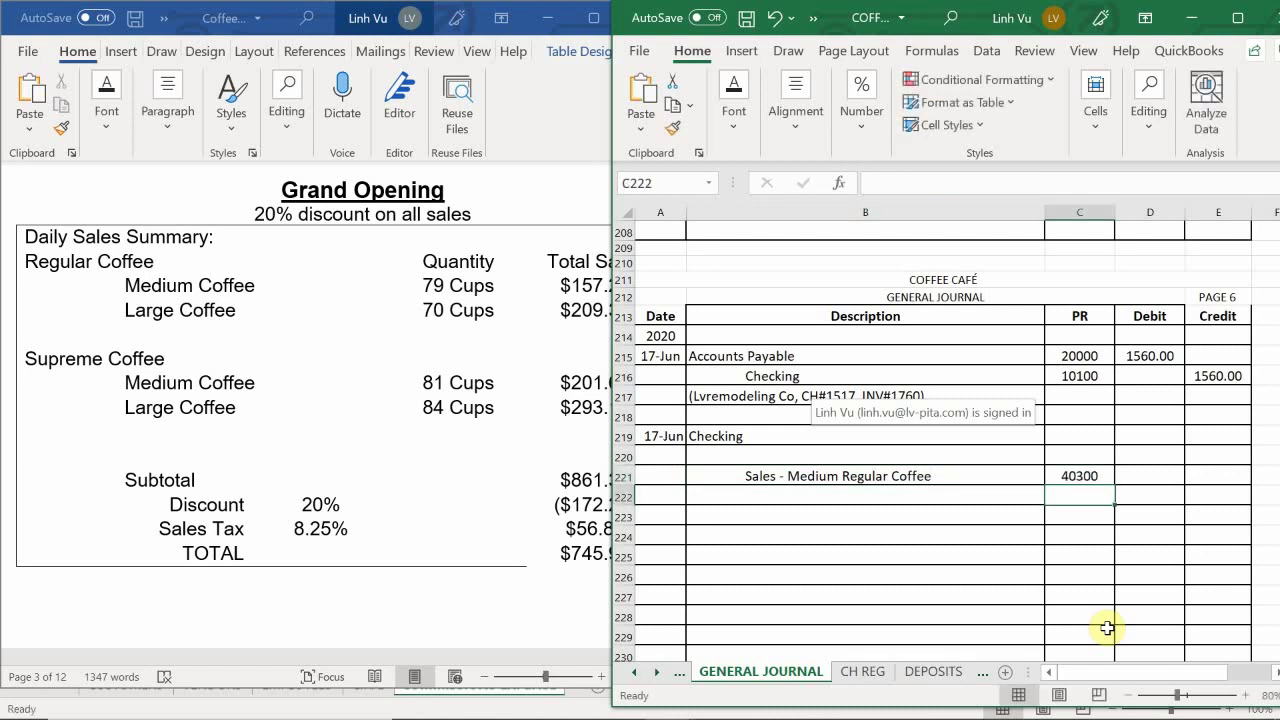
Step: Enter 10100 as the posting reference of the 17-Jun Checking line in C219
{"action": "key", "text": "Up"}
{"action": "key", "text": "Up"}
{"action": "key", "text": "Up"}
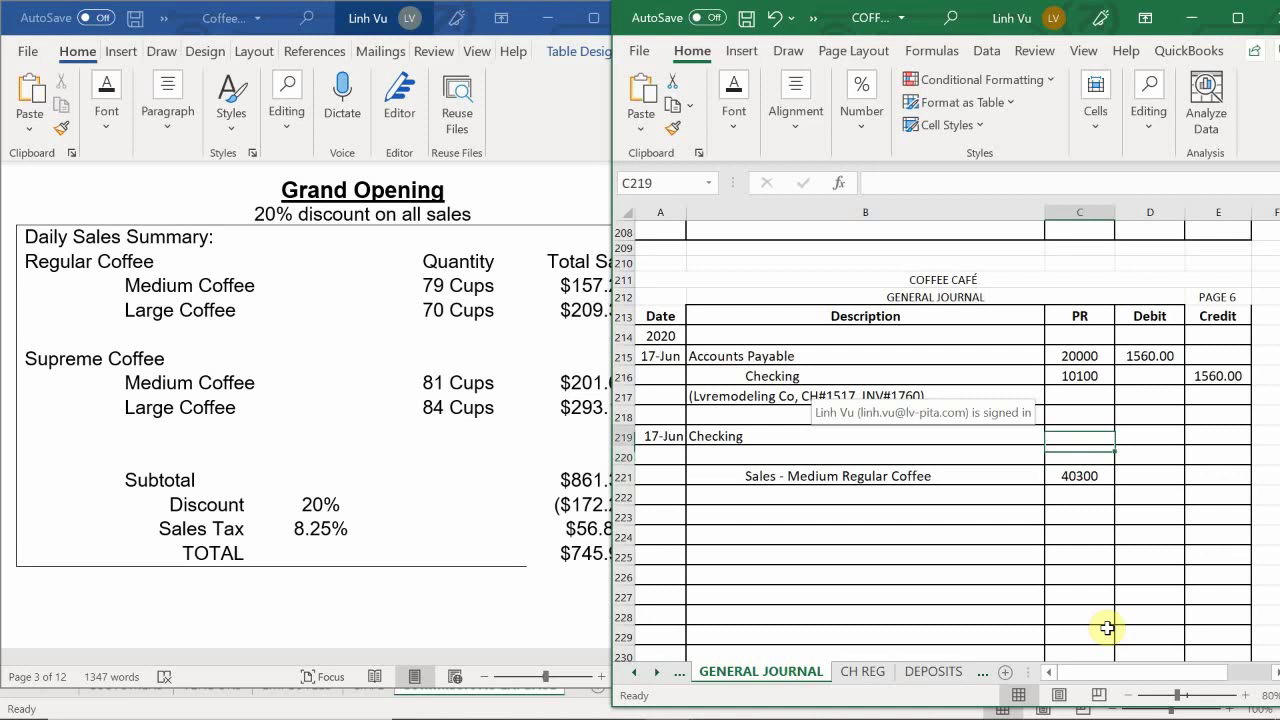
{"action": "type", "text": "10100"}
{"action": "key", "text": "Return"}
Step: Add the indented credit description "Sales - Large Regular Coffee" in B222 with posting reference 40350
{"action": "key", "text": "Return"}
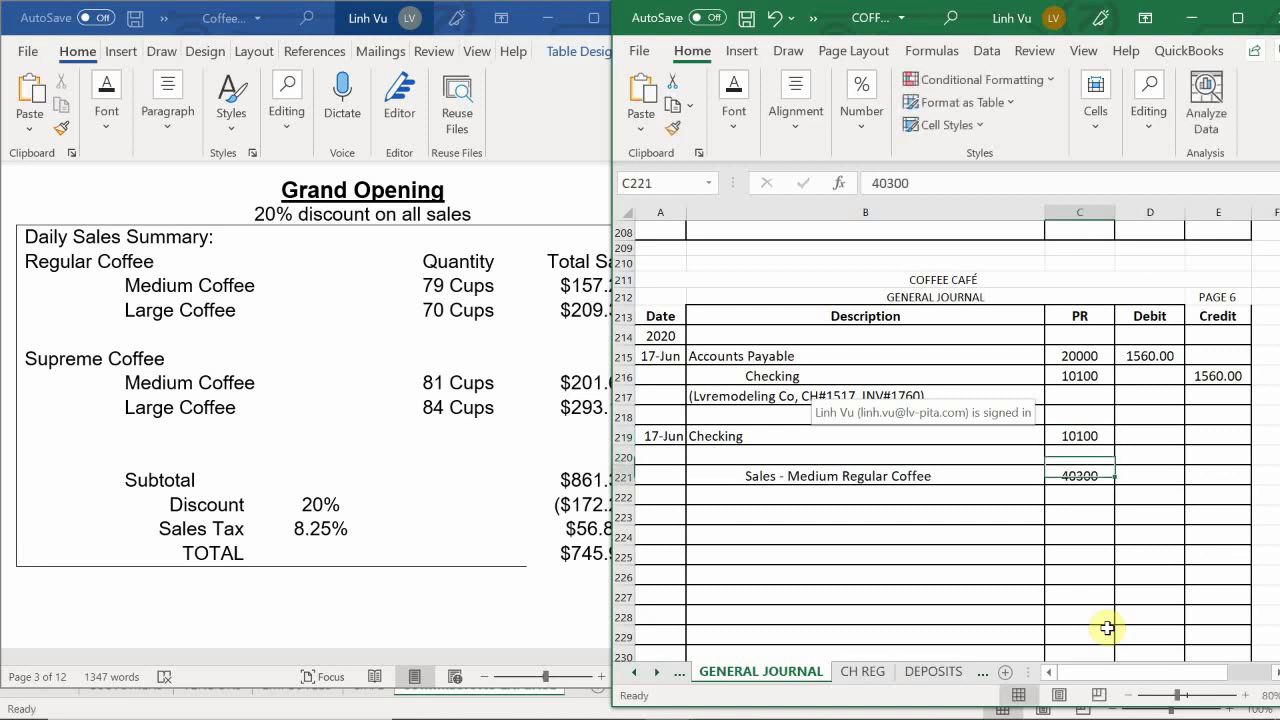
{"action": "key", "text": "Return"}
{"action": "key", "text": "Left"}
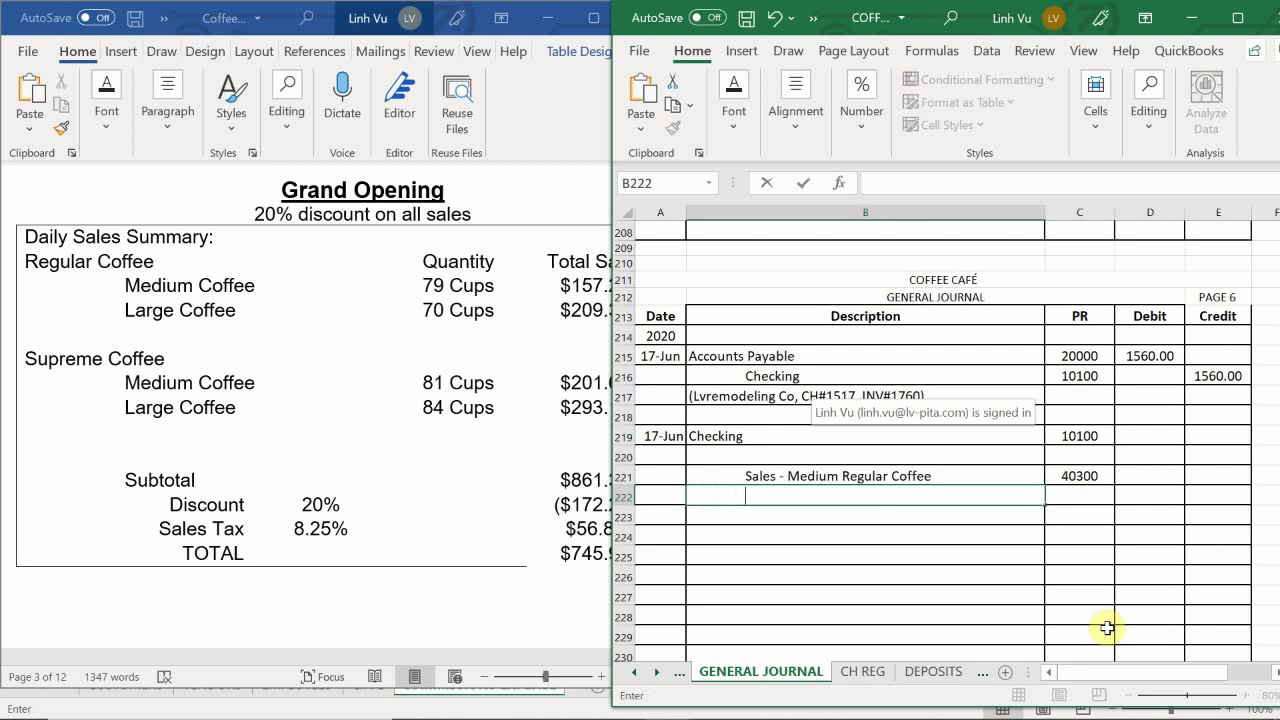
{"action": "type", "text": "Sales - Large Reg"}
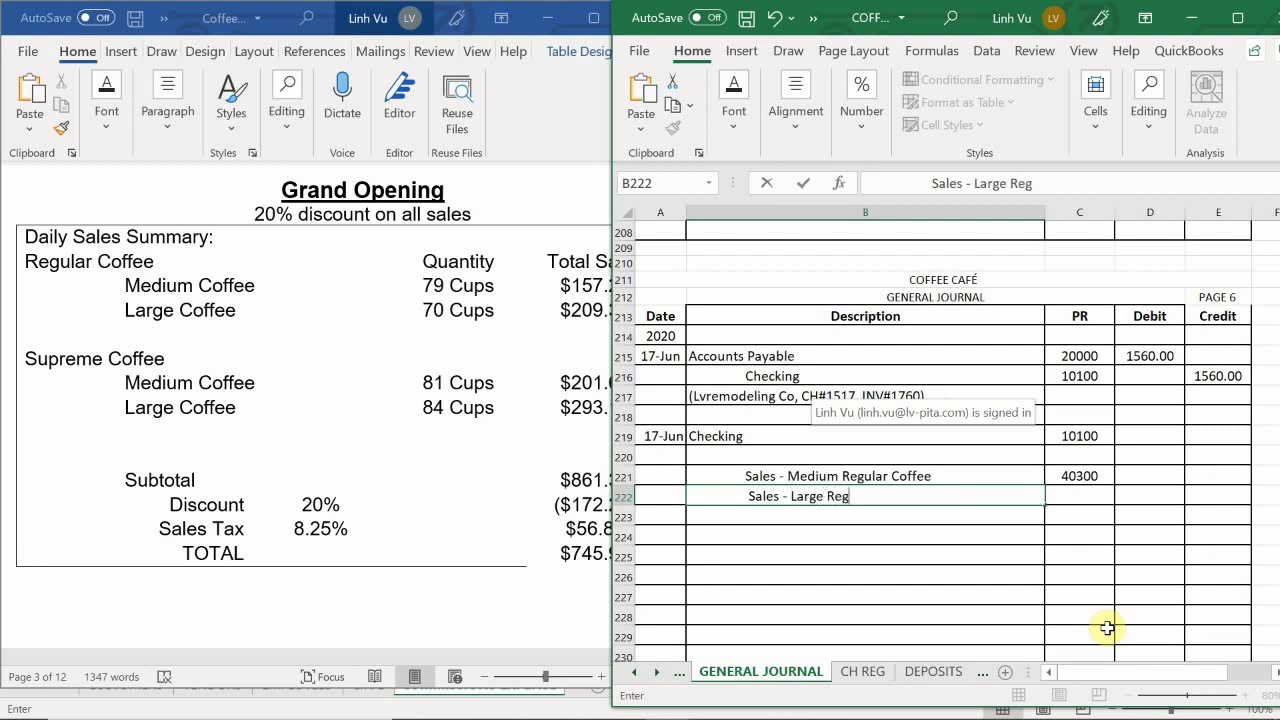
{"action": "type", "text": "ular Coffee"}
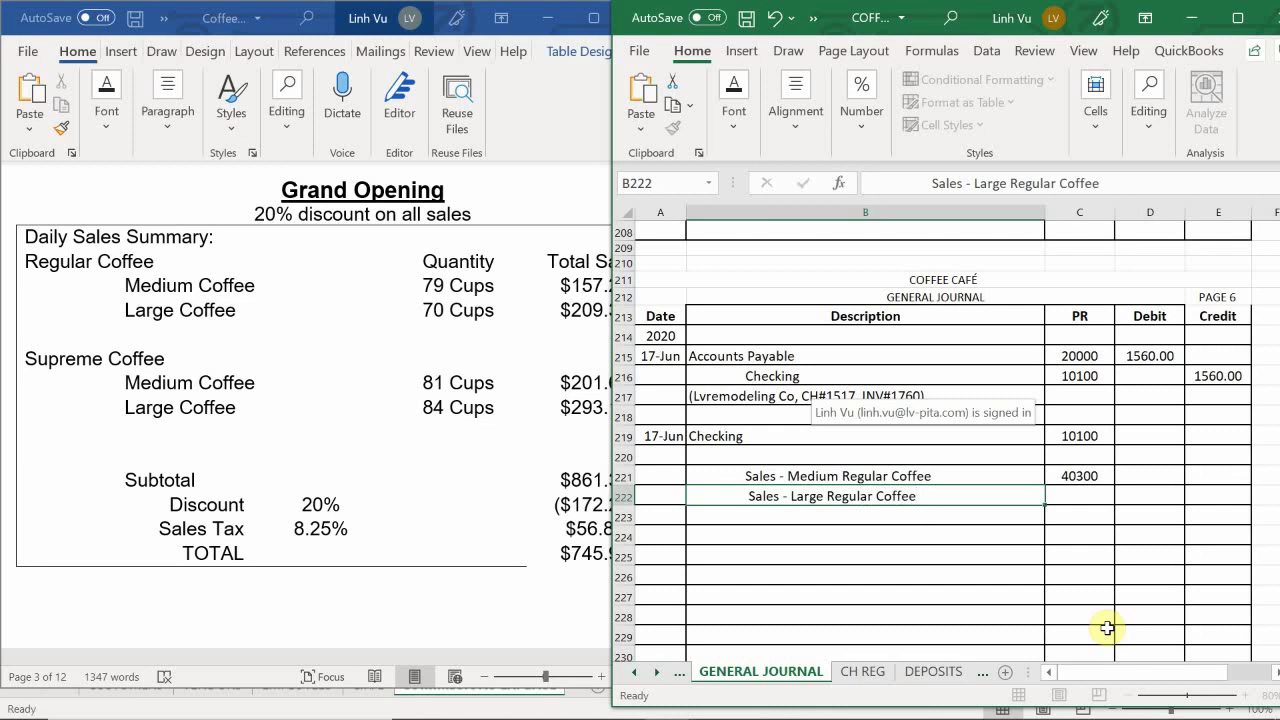
{"action": "key", "text": "Return"}
{"action": "key", "text": "Up"}
{"action": "key", "text": "Right"}
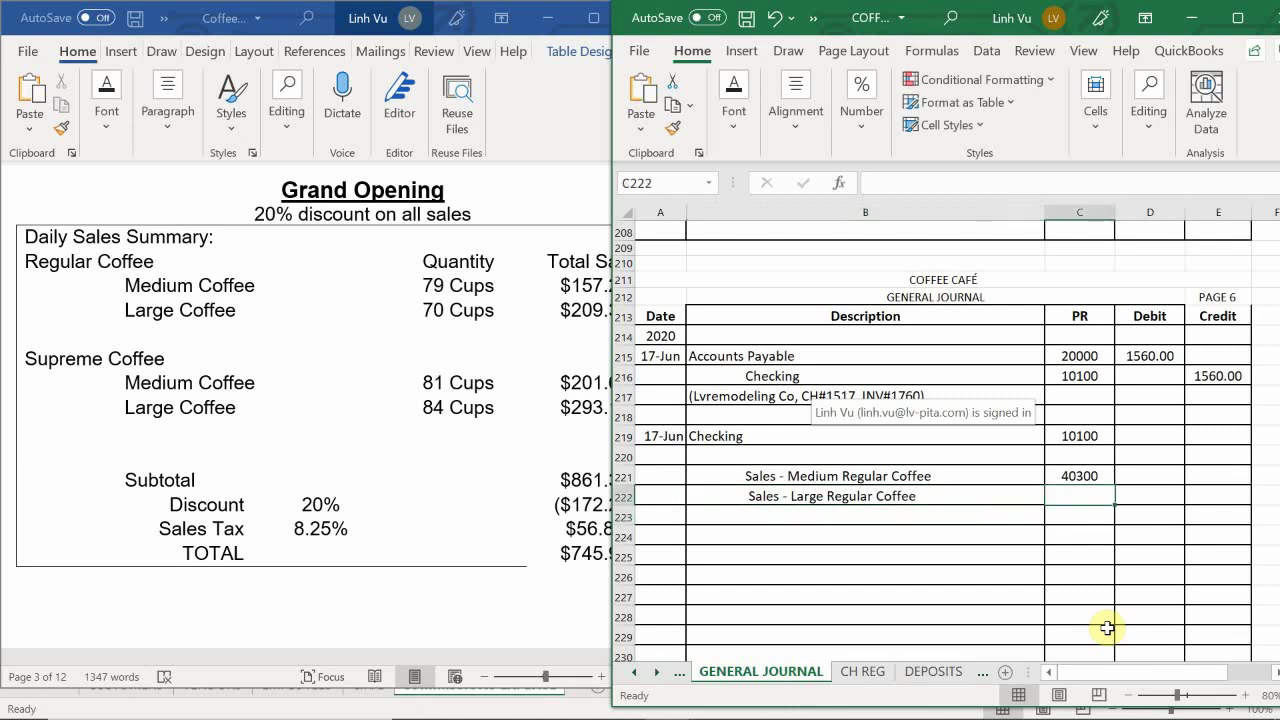
{"action": "type", "text": "40350"}
{"action": "key", "text": "Return"}
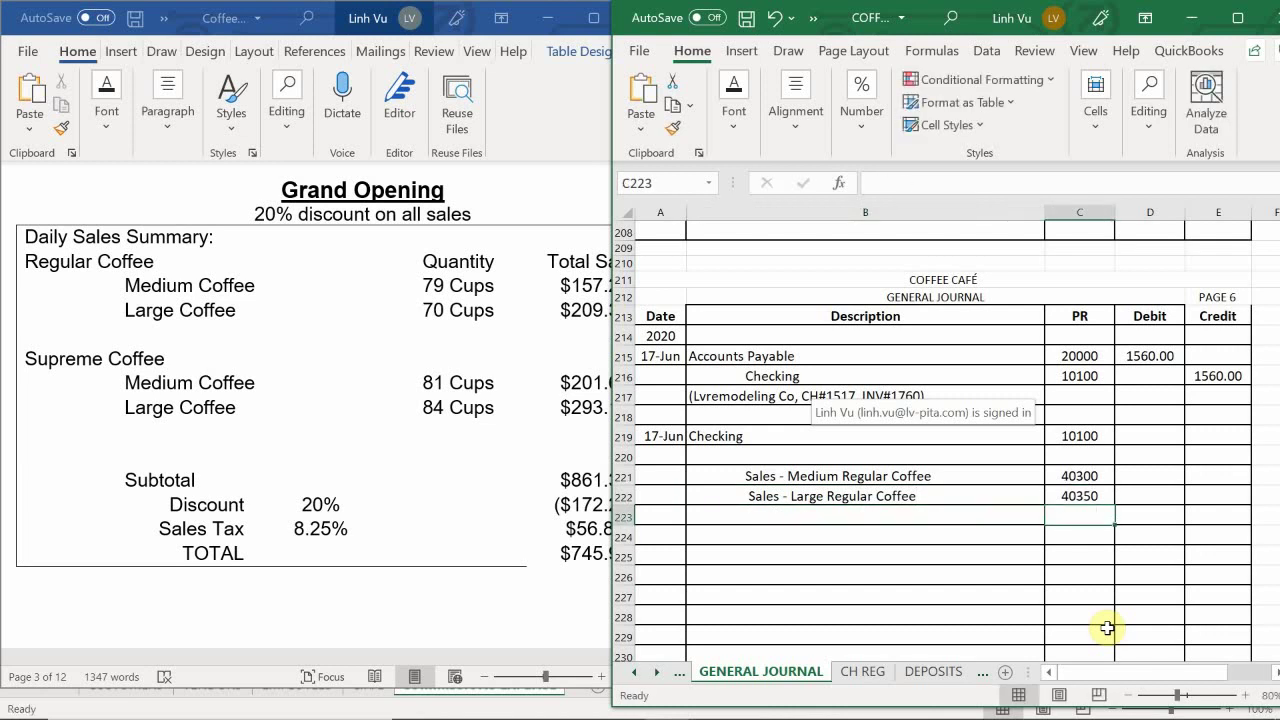
Step: Write the indented credit description "Sales - Medium Supreme Coffee" in B223
{"action": "key", "text": "Left"}
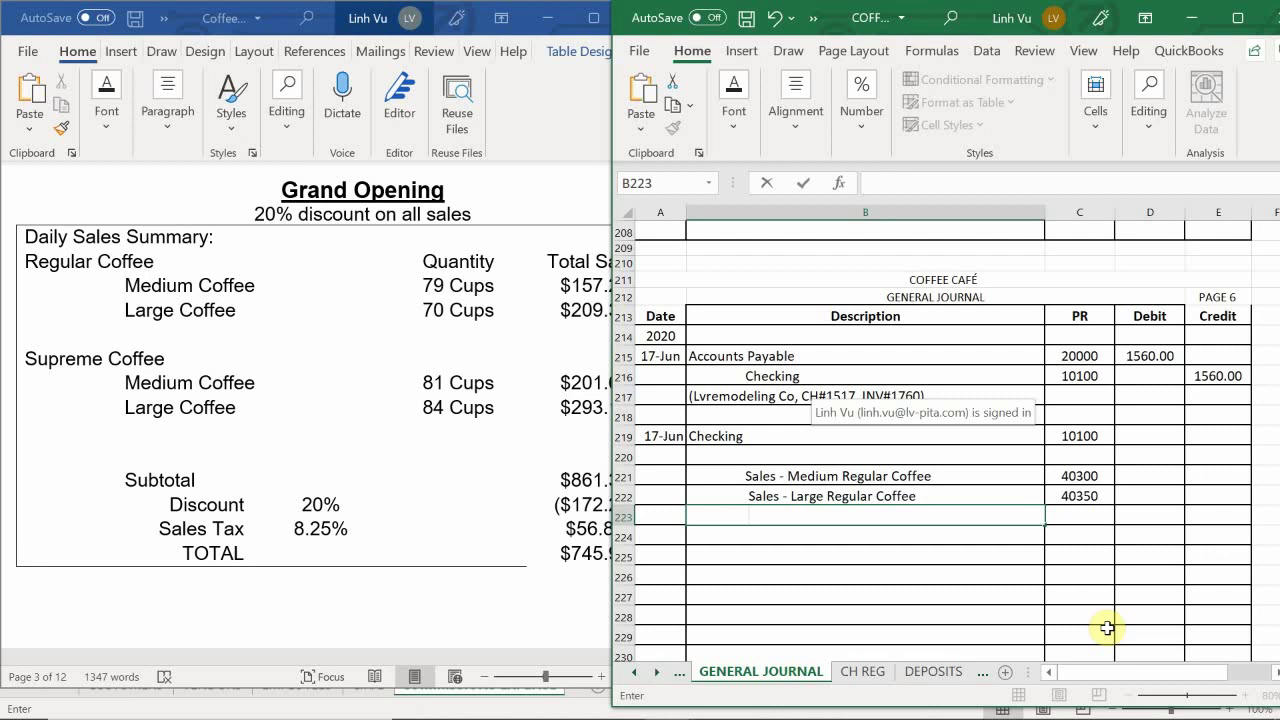
{"action": "type", "text": "Sales -"}
{"action": "key", "text": "BackSpace"}
{"action": "key", "text": "BackSpace"}
{"action": "key", "text": "BackSpace"}
{"action": "type", "text": "s - Mediu"}
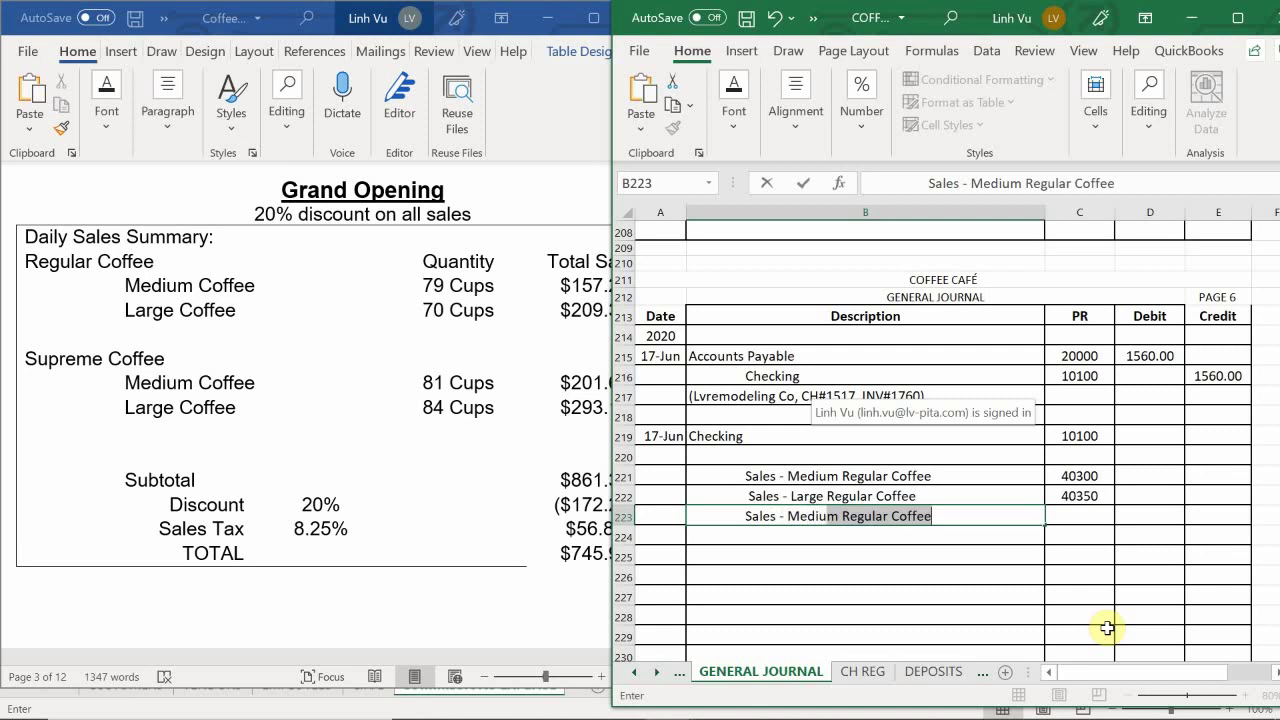
{"action": "type", "text": "m Sup"}
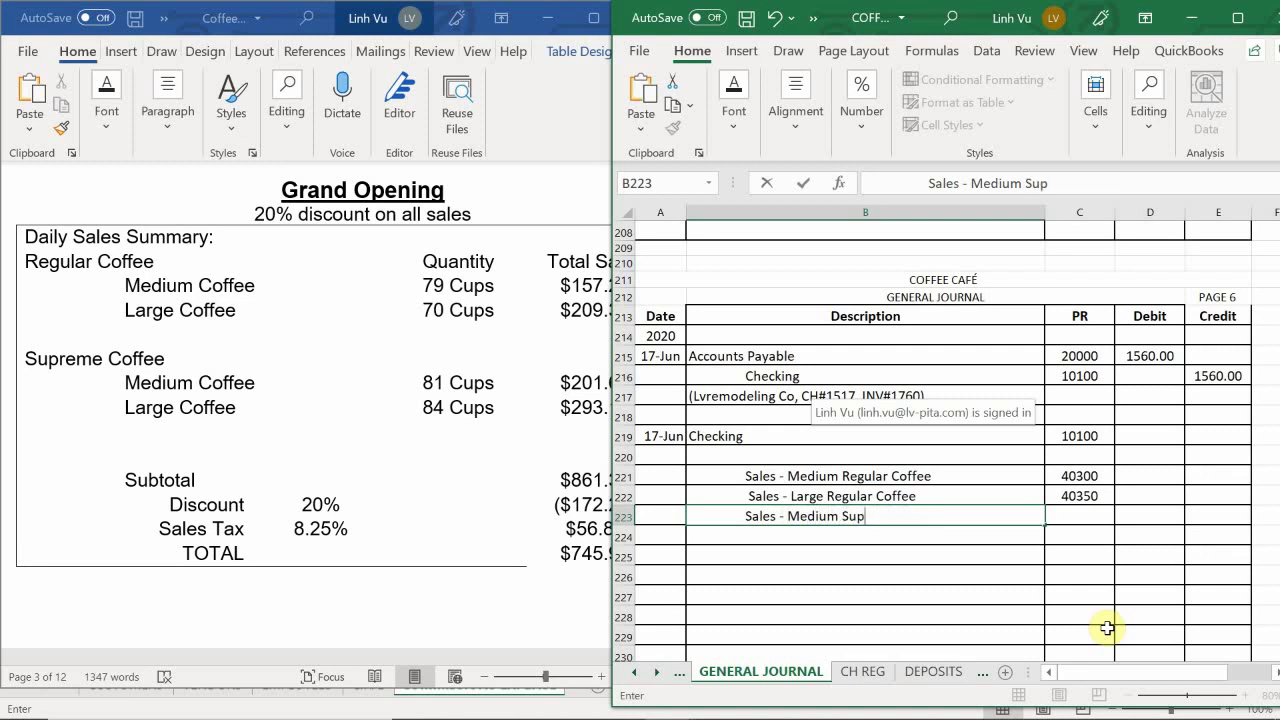
{"action": "type", "text": "reme Coffe"}
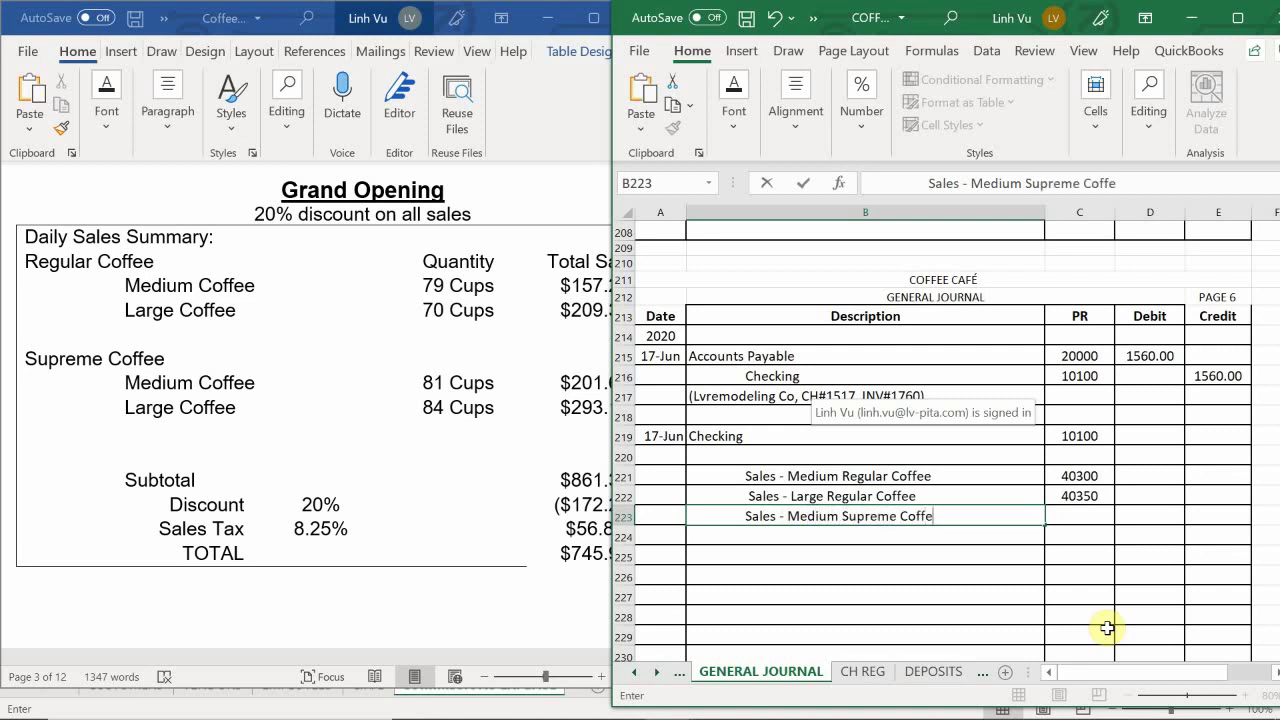
{"action": "type", "text": "e"}
Step: Enter 40450 as the posting reference of the Medium Supreme Coffee line in C223
{"action": "key", "text": "Tab"}
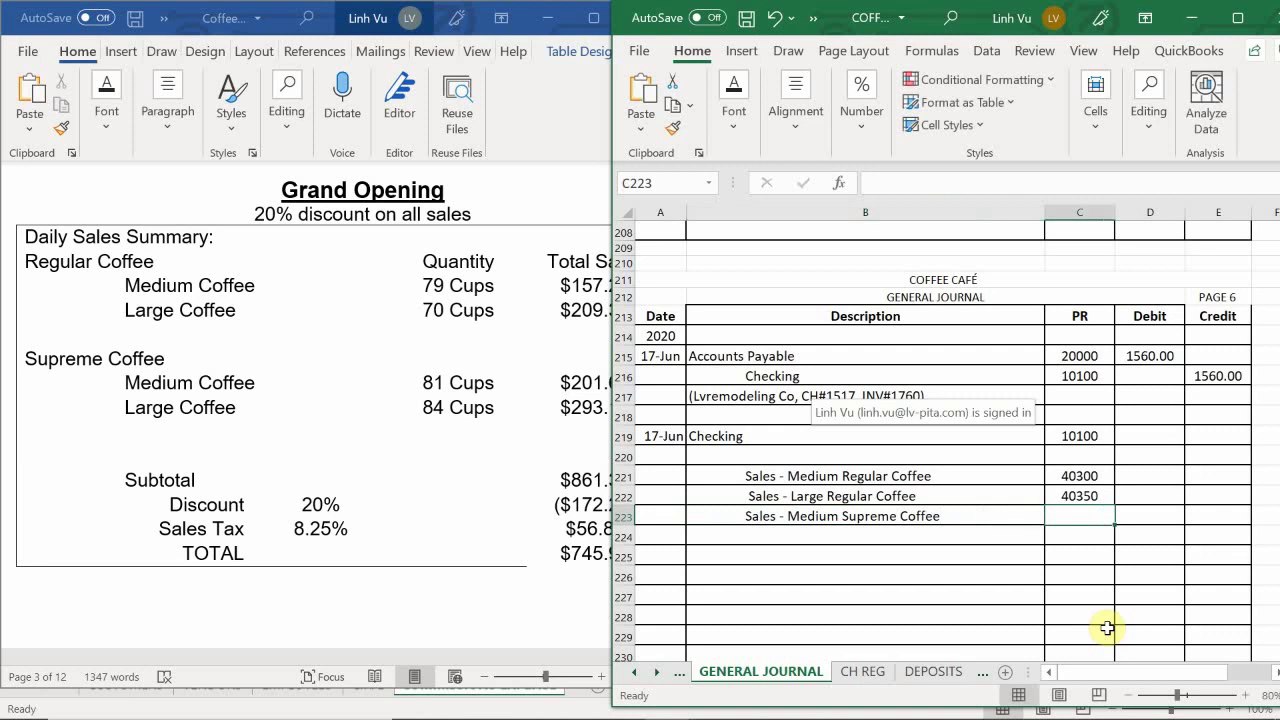
{"action": "type", "text": "40"}
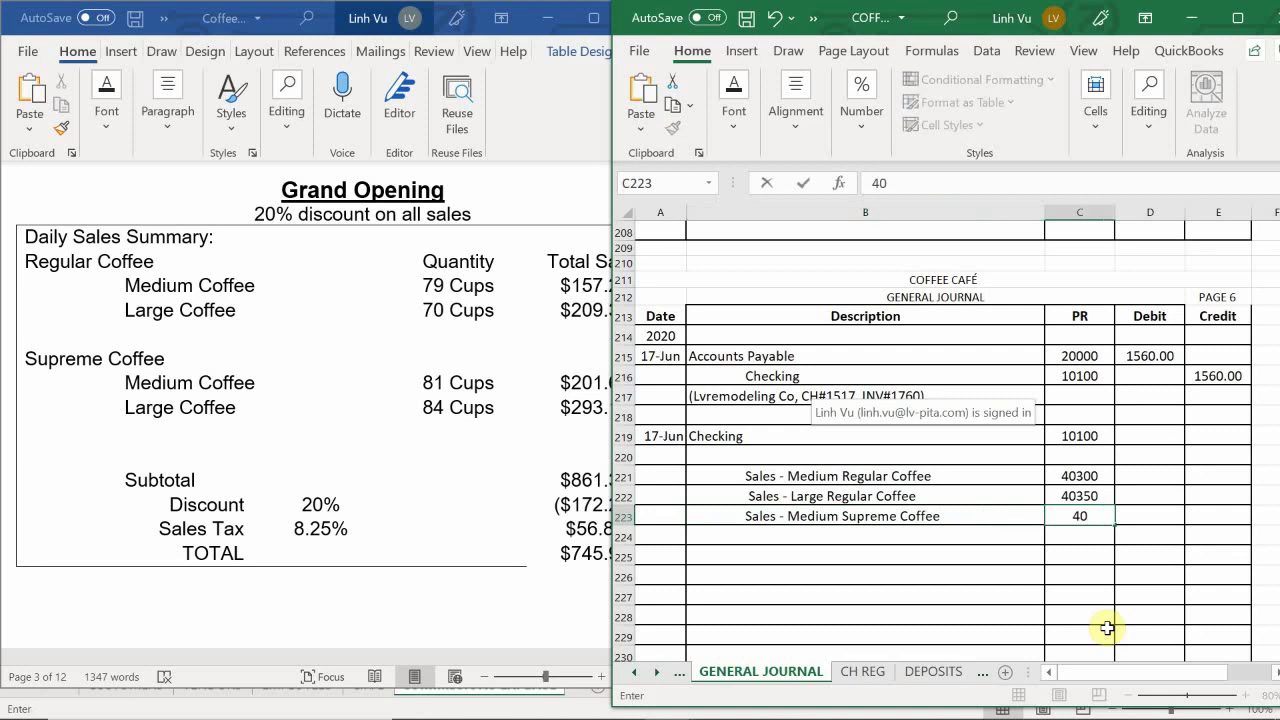
{"action": "type", "text": "450"}
{"action": "key", "text": "Return"}
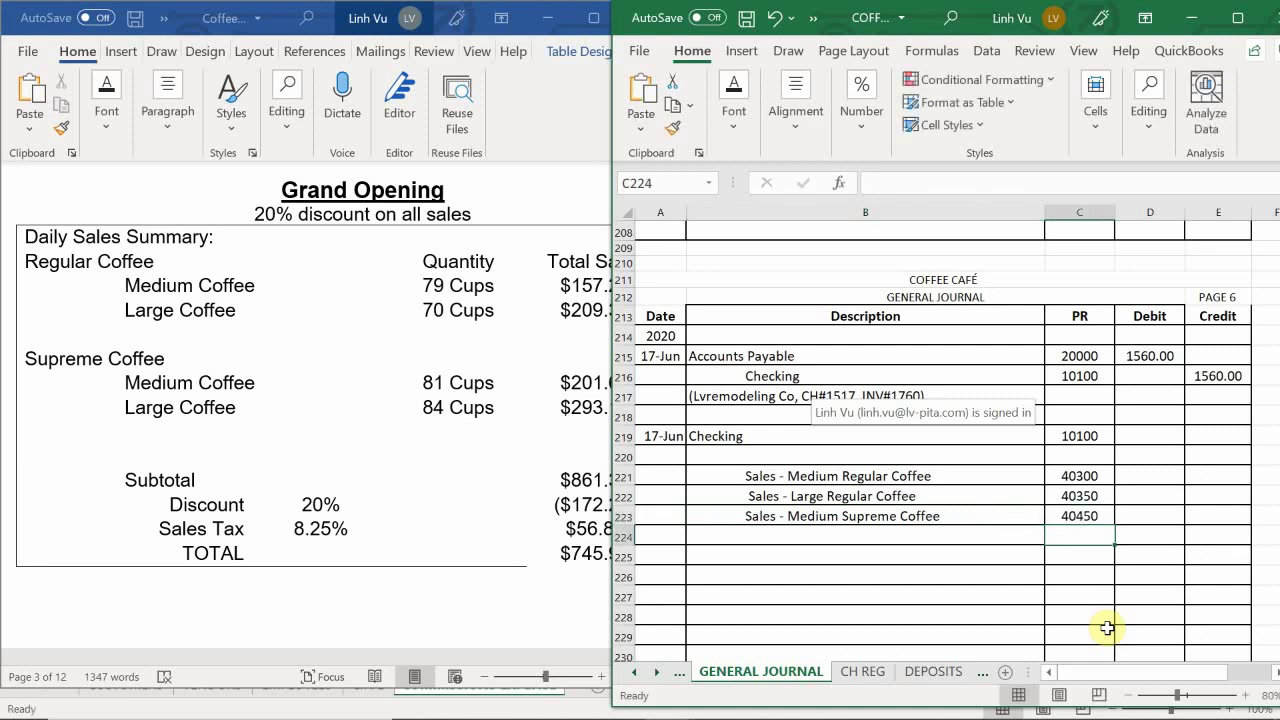
Step: Write the indented credit description "Sales - Large Supreme Coffee" in B224
{"action": "key", "text": "Left"}
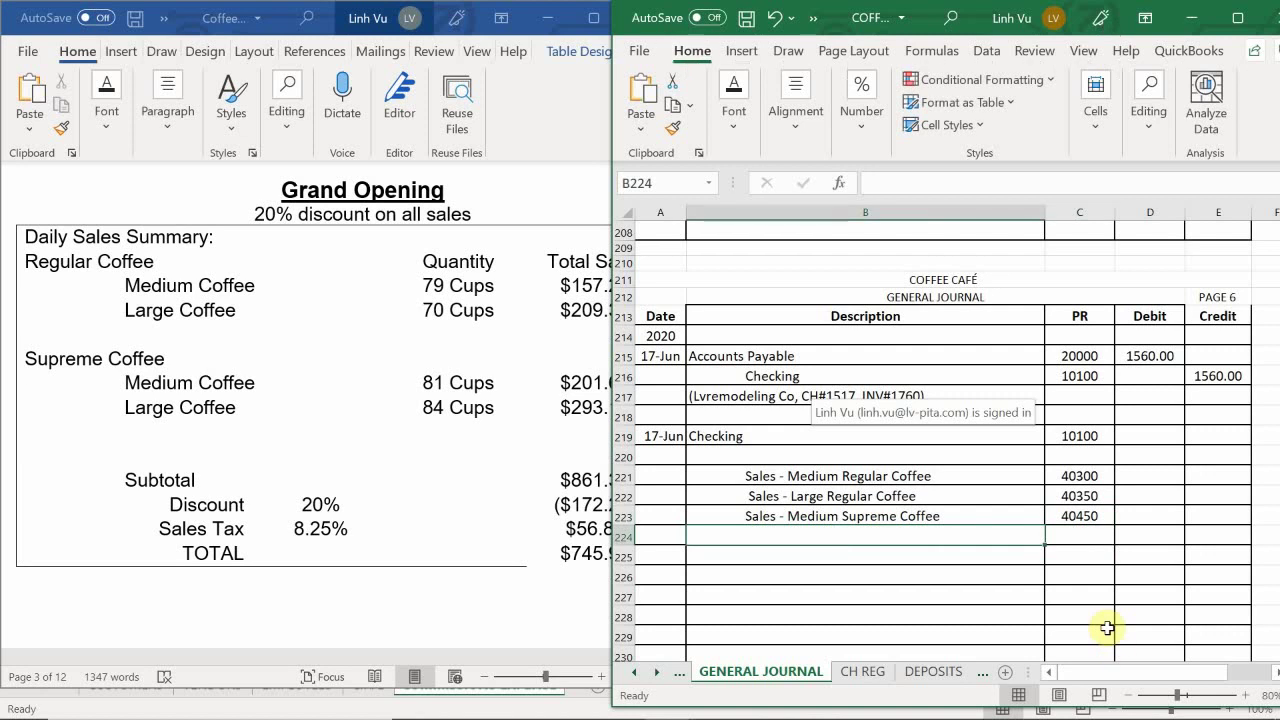
{"action": "left_click", "coordinate": [795, 570]}
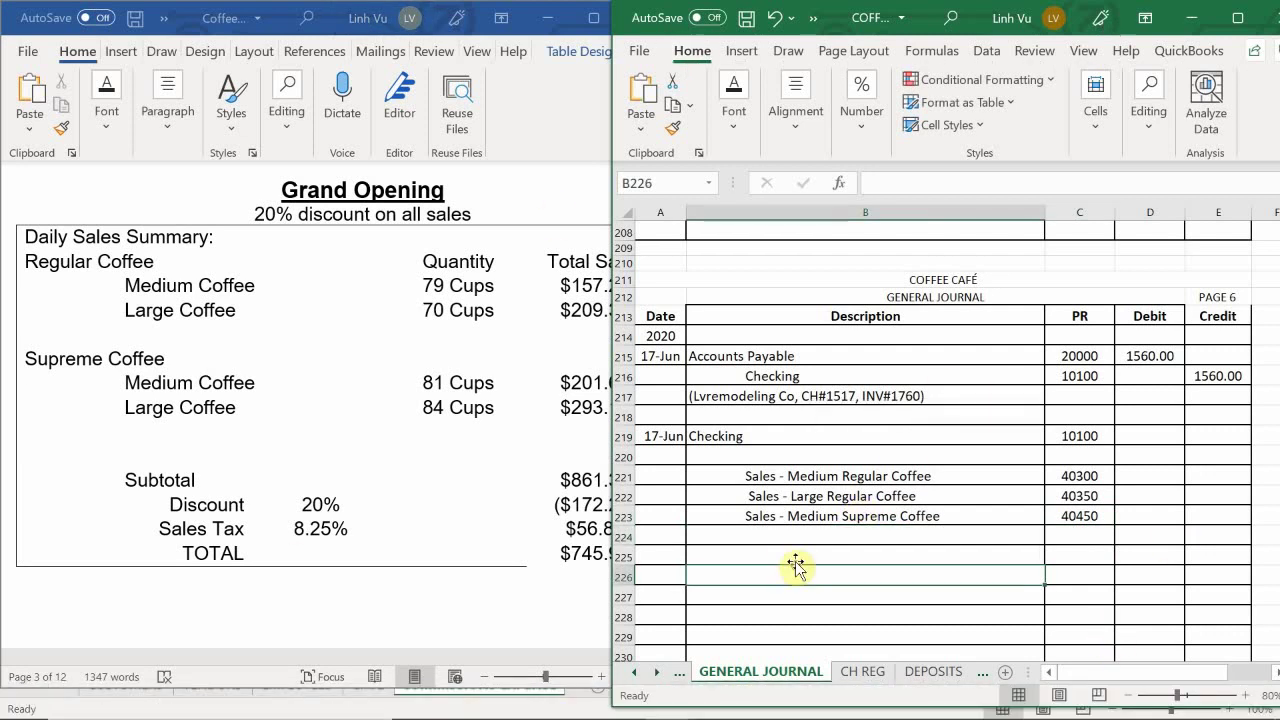
{"action": "left_click", "coordinate": [793, 553]}
{"action": "left_click", "coordinate": [806, 535]}
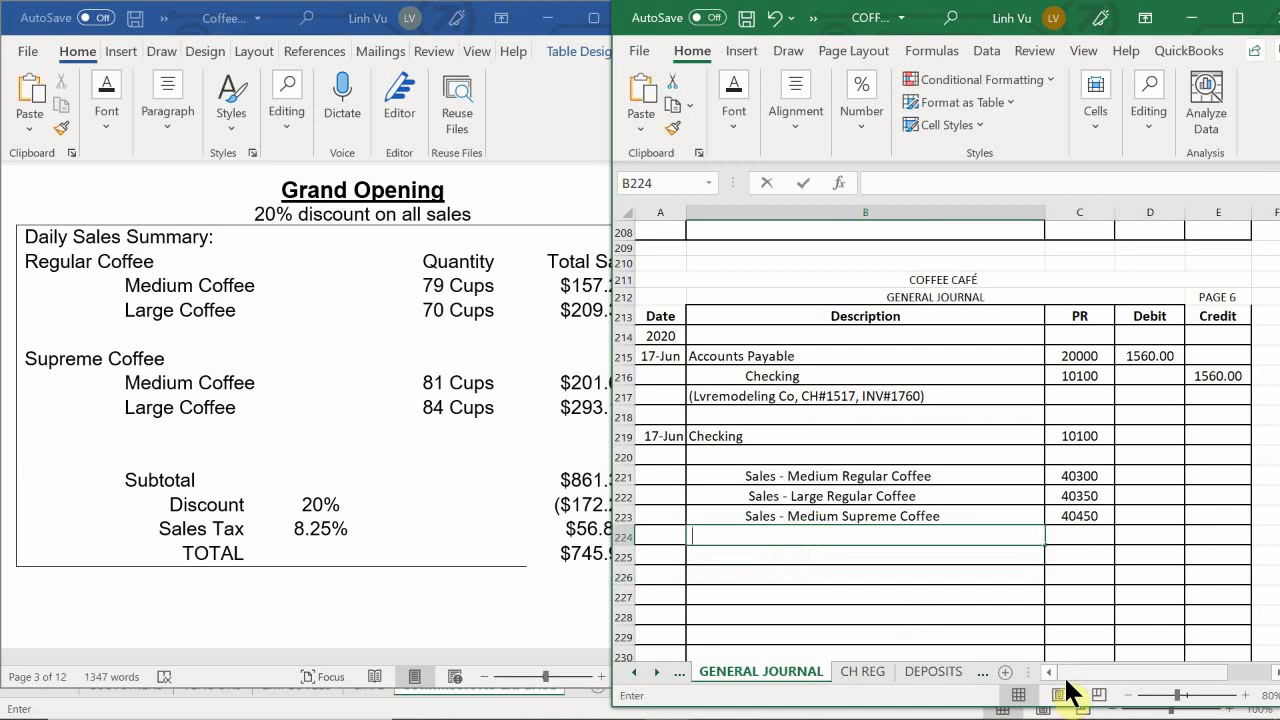
{"action": "type", "text": "Sales0"}
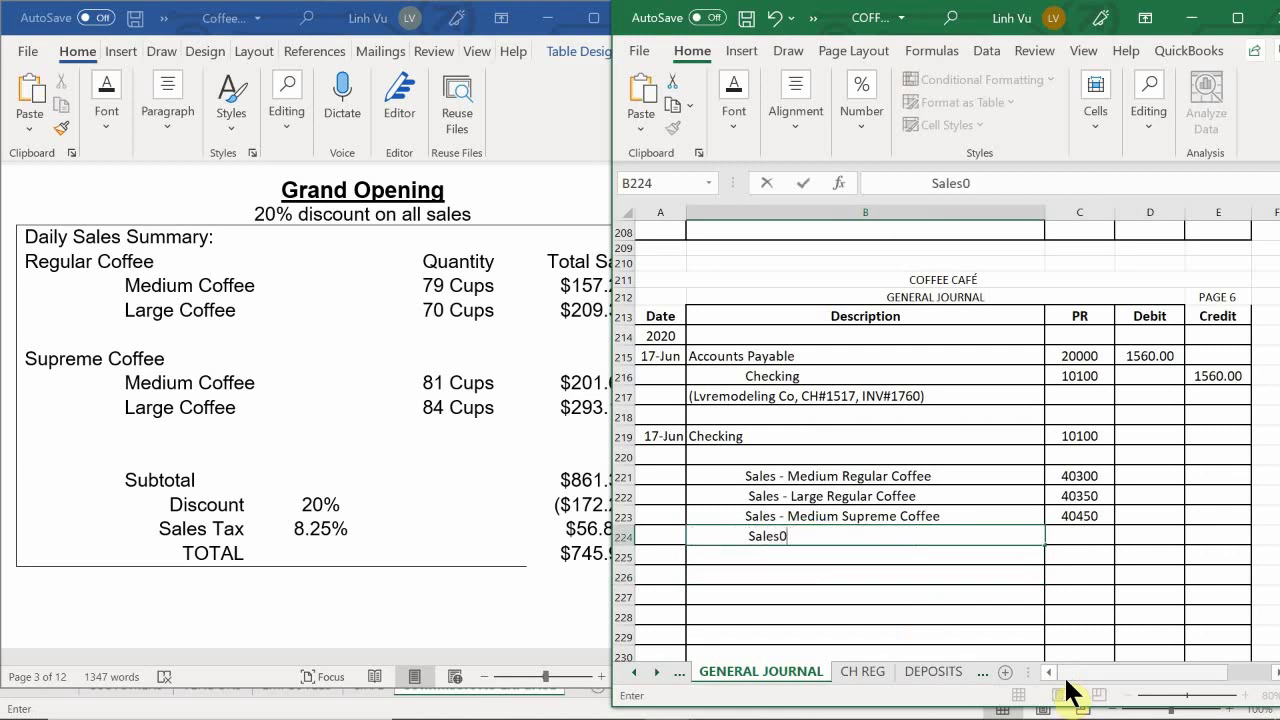
{"action": "key", "text": "BackSpace"}
{"action": "key", "text": "BackSpace"}
{"action": "type", "text": "-"}
{"action": "key", "text": "BackSpace"}
{"action": "key", "text": "BackSpace"}
{"action": "key", "text": "BackSpace"}
{"action": "type", "text": "s -"}
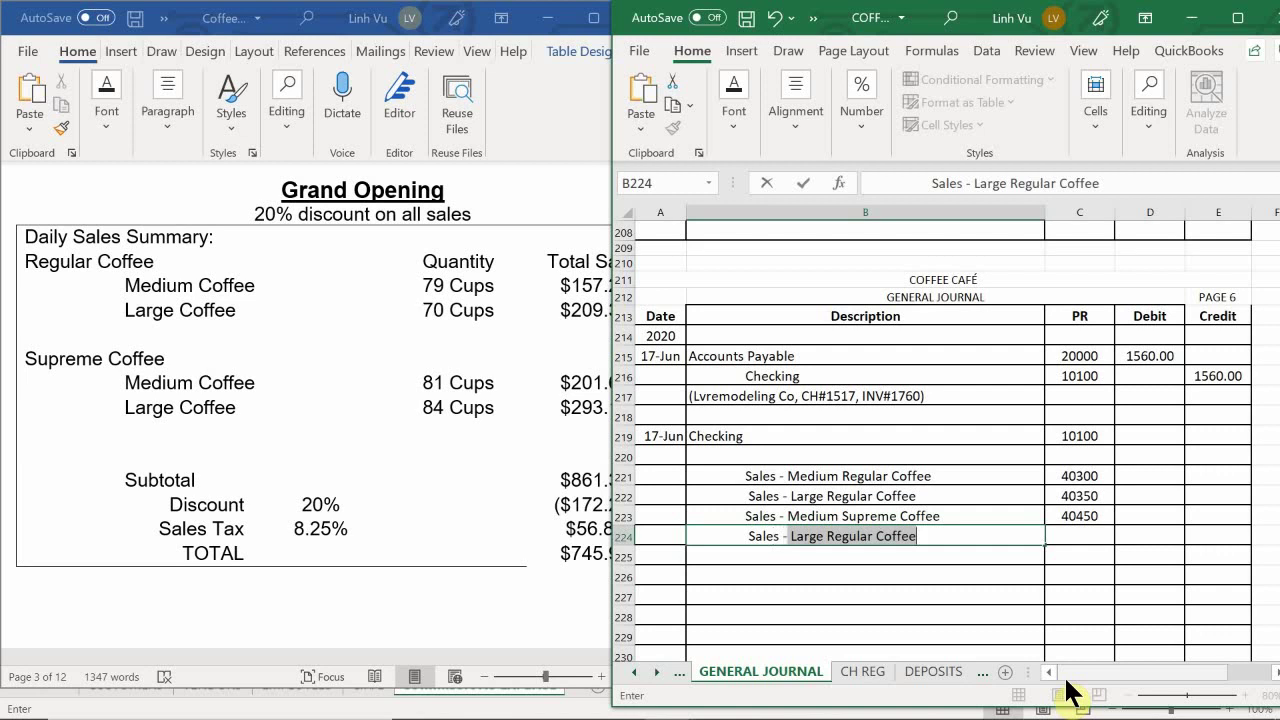
{"action": "key", "text": "BackSpace"}
{"action": "type", "text": "Large S"}
{"action": "key", "text": "BackSpace"}
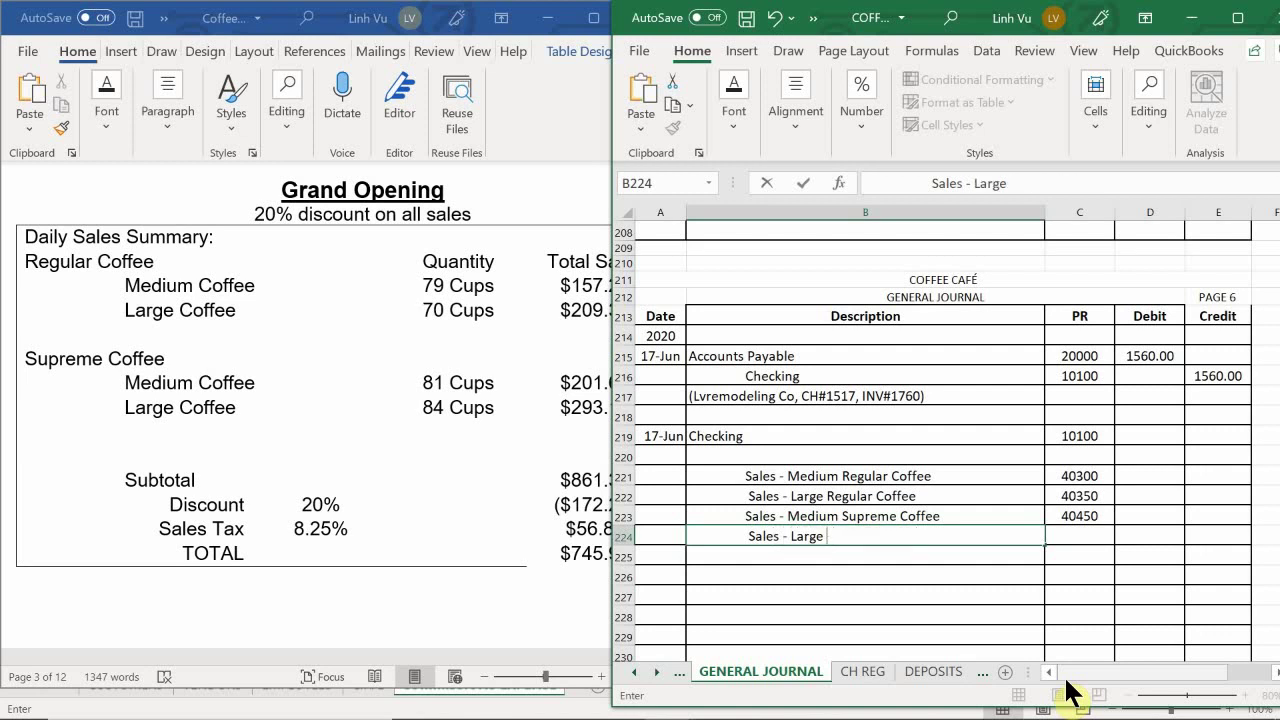
{"action": "type", "text": "Supreme Coffee"}
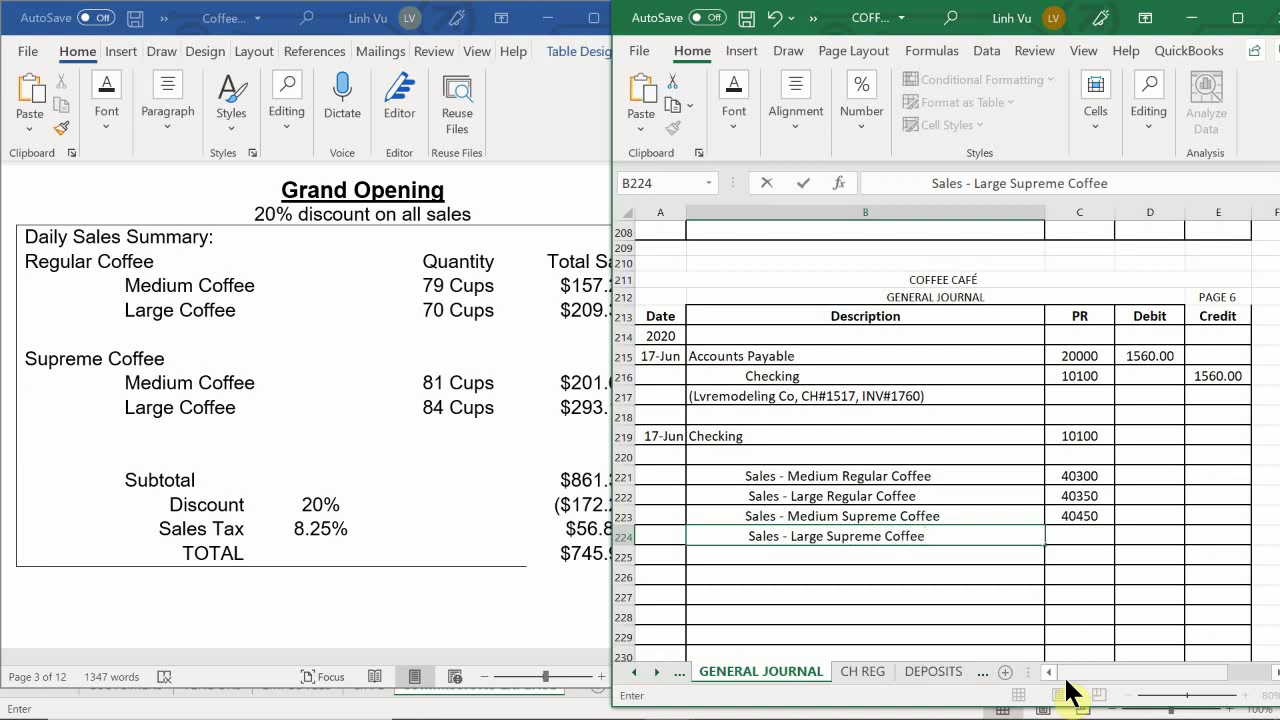
Step: Enter 40500 as the posting reference of the Large Supreme Coffee line in C224
{"action": "key", "text": "Tab"}
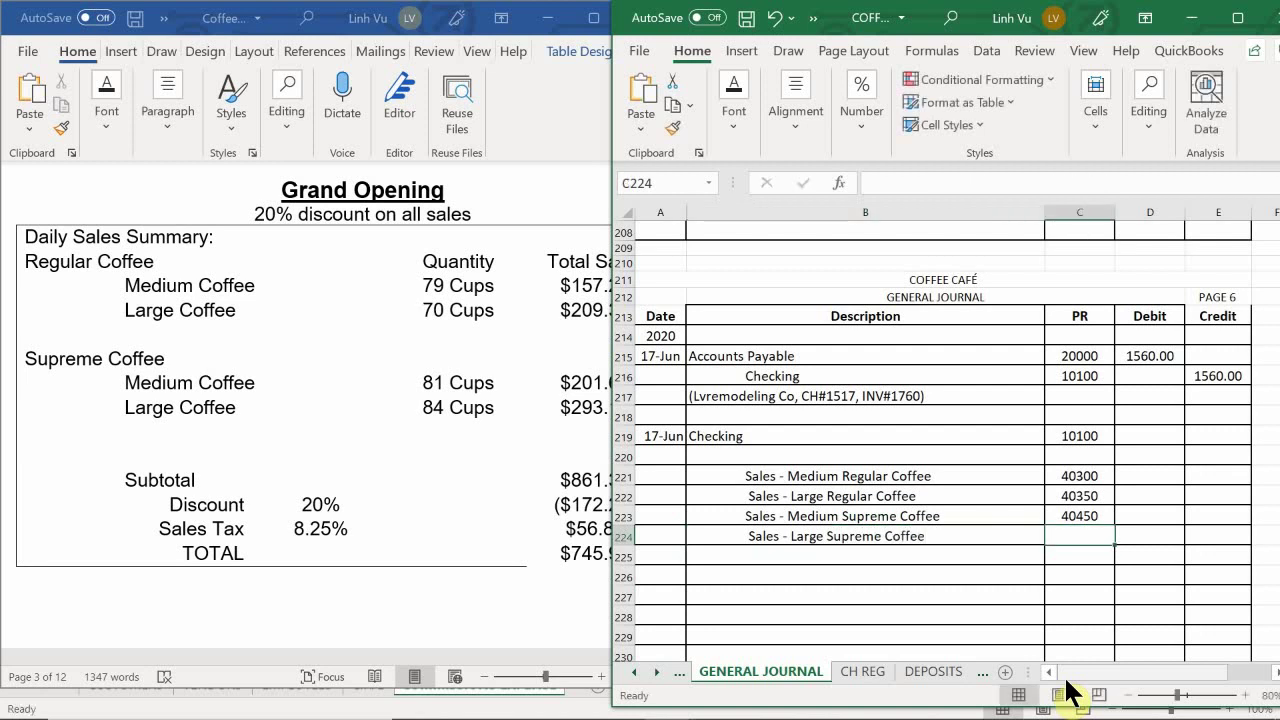
{"action": "type", "text": "40550"}
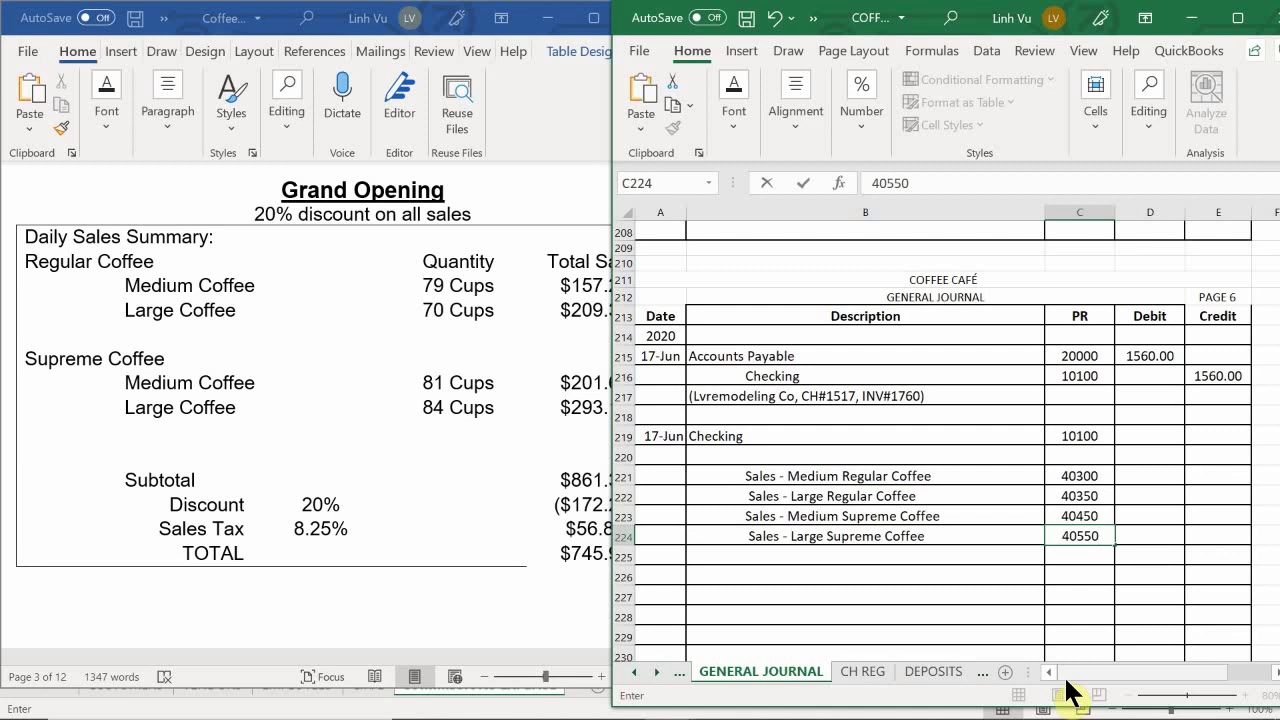
{"action": "key", "text": "BackSpace"}
{"action": "key", "text": "BackSpace"}
{"action": "key", "text": "BackSpace"}
{"action": "type", "text": "400"}
{"action": "key", "text": "BackSpace"}
{"action": "key", "text": "BackSpace"}
{"action": "key", "text": "BackSpace"}
{"action": "type", "text": "500"}
{"action": "key", "text": "Return"}
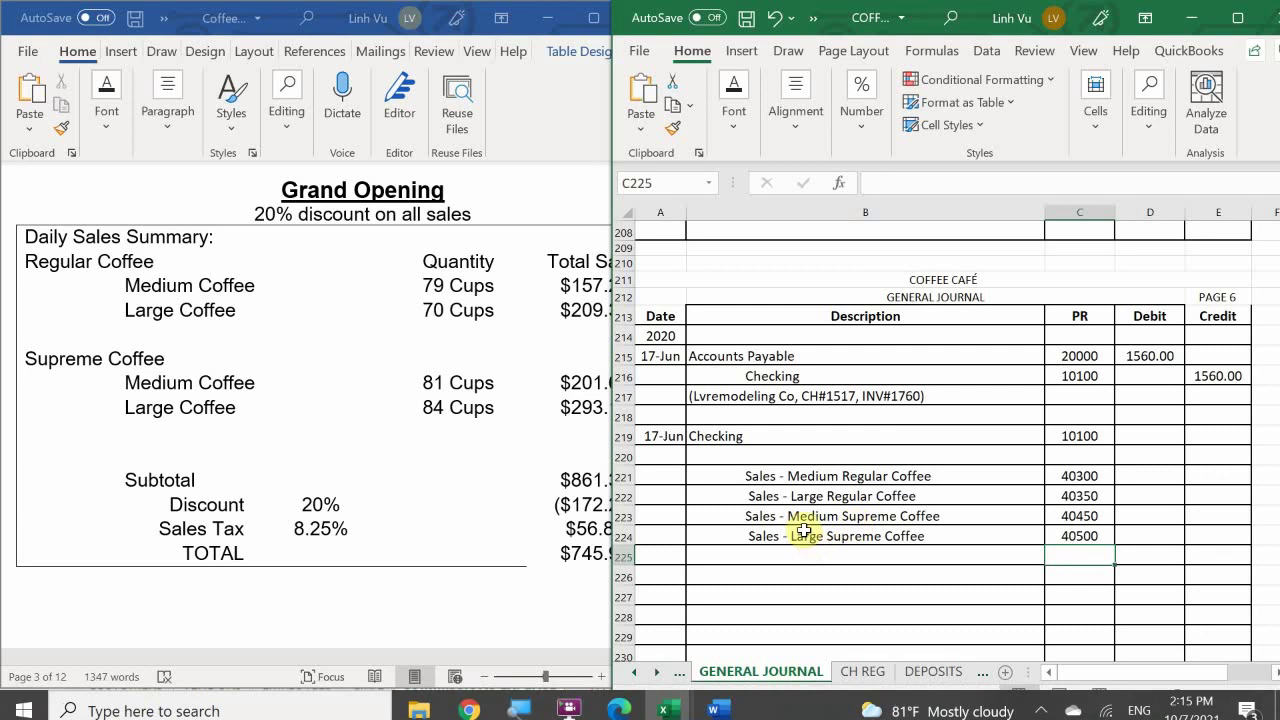
Step: Add the indented credit description "Sales Tax Payable" in B225 of the 17-Jun entry
{"action": "left_click", "coordinate": [760, 554]}
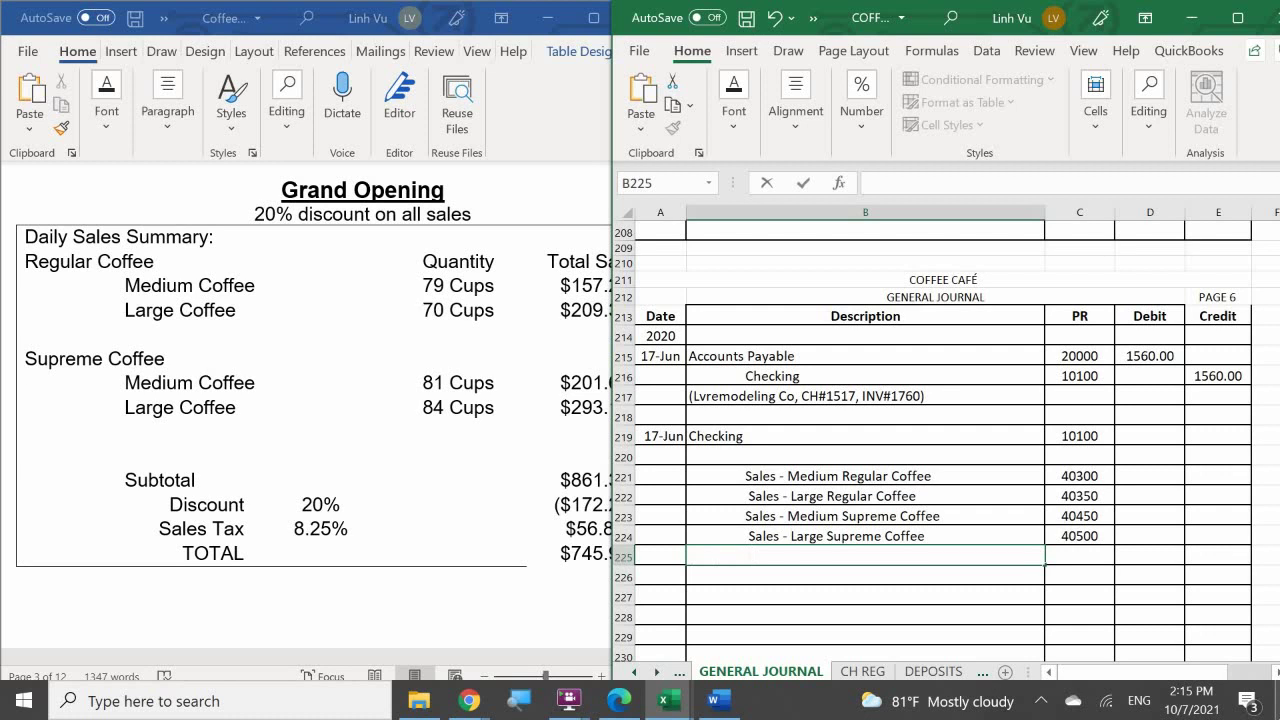
{"action": "type", "text": "Sales Tax Payable"}
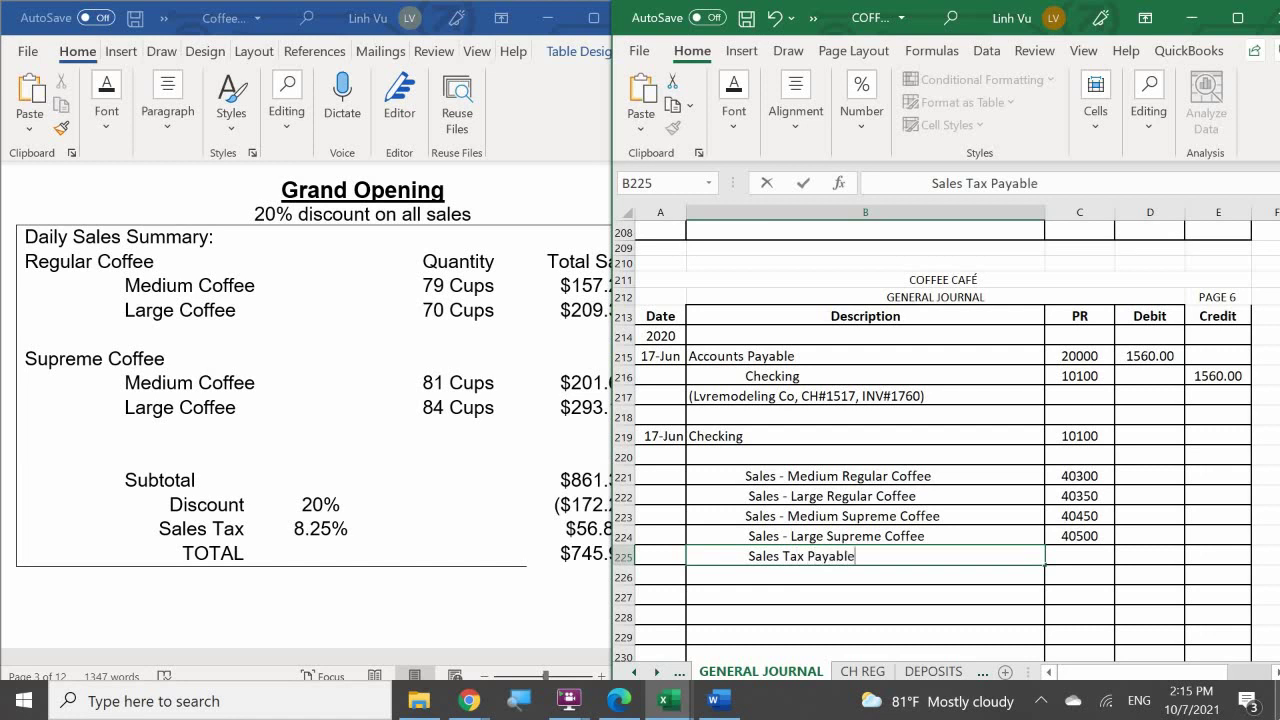
{"action": "left_click", "coordinate": [1079, 556]}
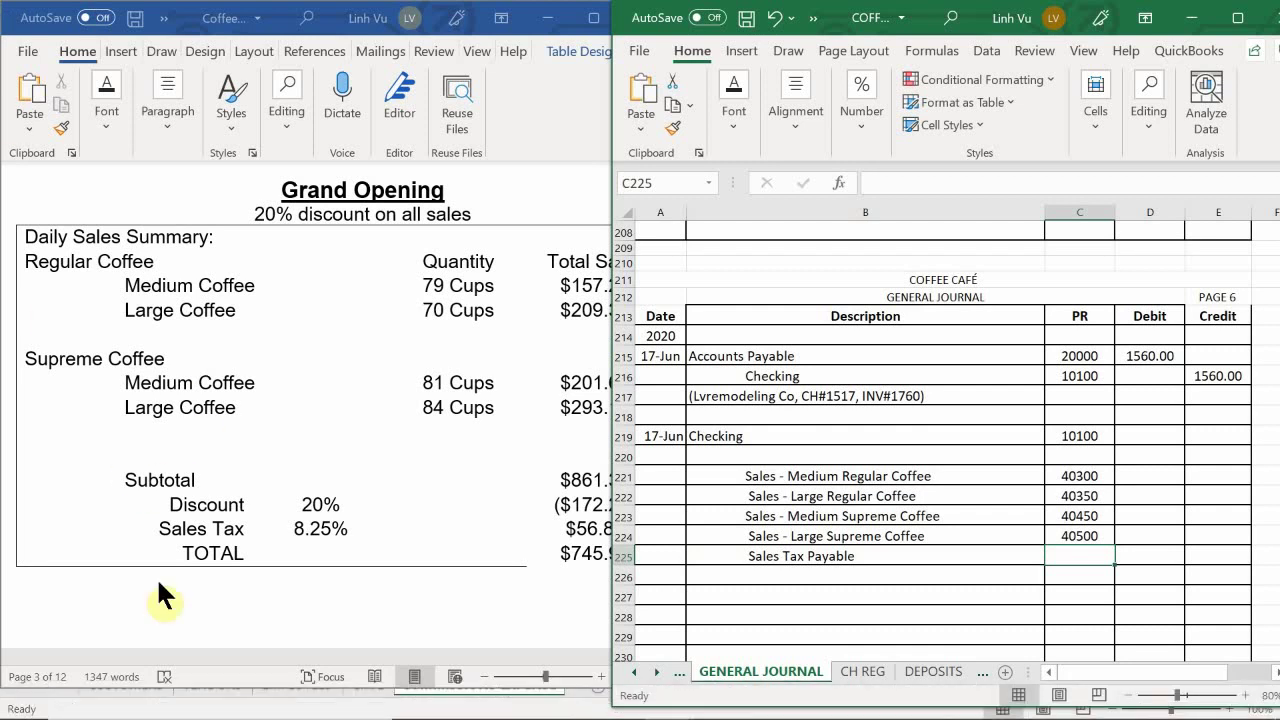
Step: Consult the Word daily sales summary's totals and add the debit line "Sales Discount" in B220 with posting reference 46000
{"action": "left_click", "coordinate": [278, 650]}
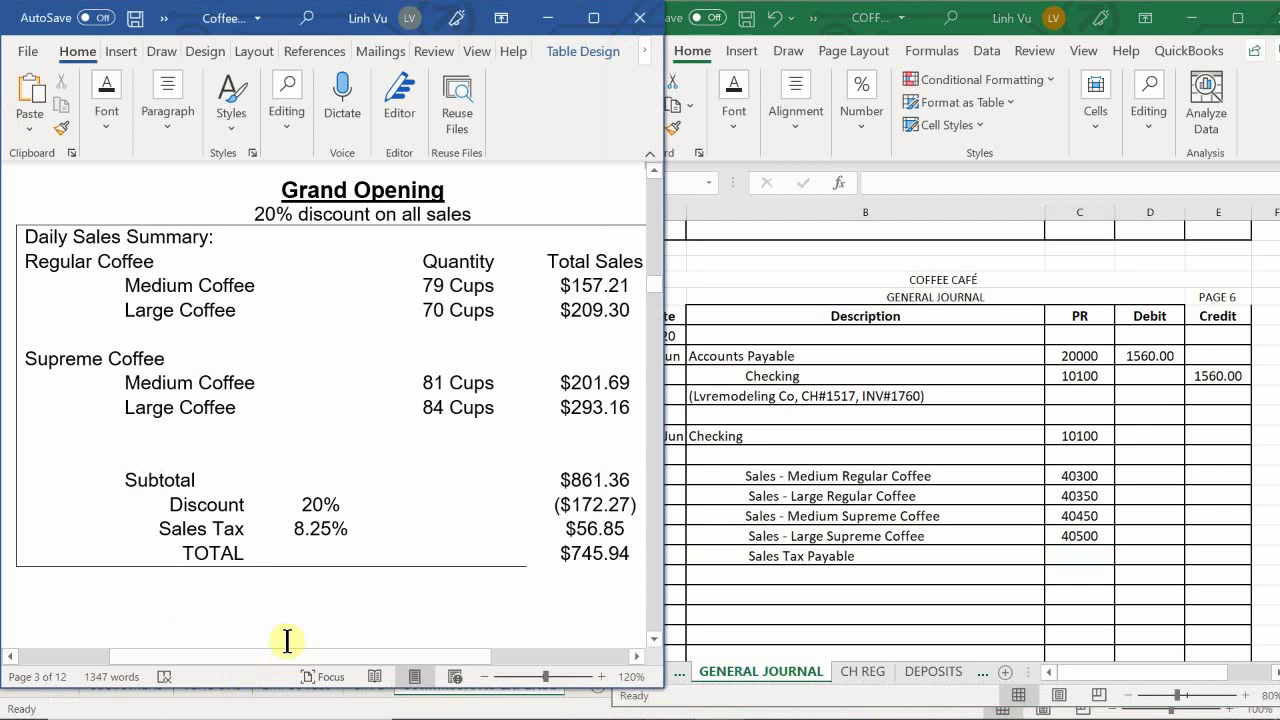
{"action": "left_click_drag", "start_coordinate": [283, 657], "coordinate": [338, 655]}
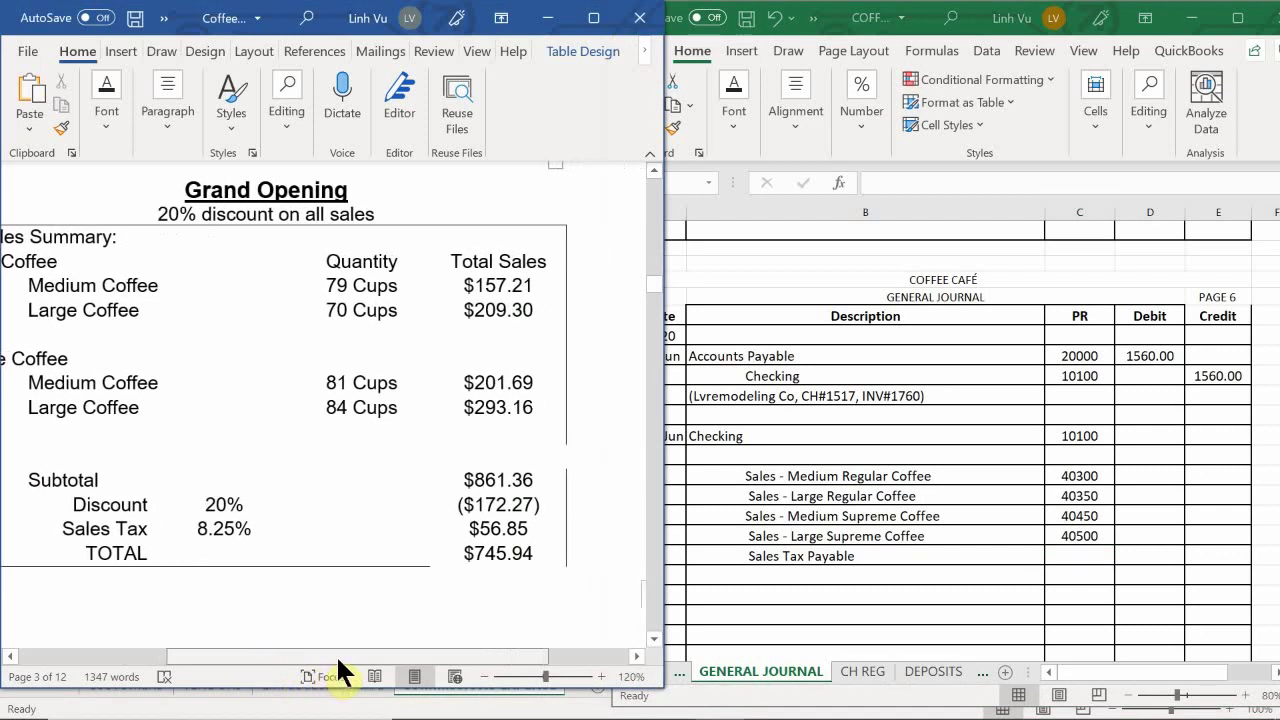
{"action": "left_click", "coordinate": [720, 502]}
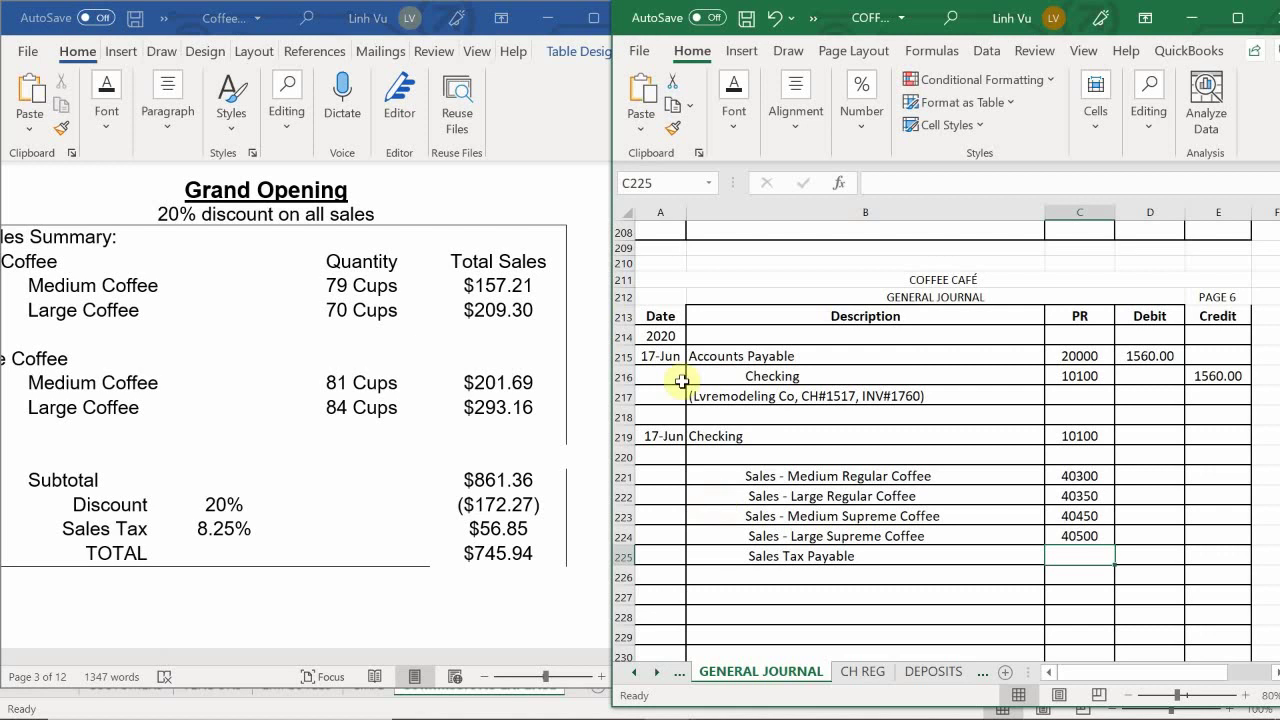
{"action": "left_click", "coordinate": [720, 454]}
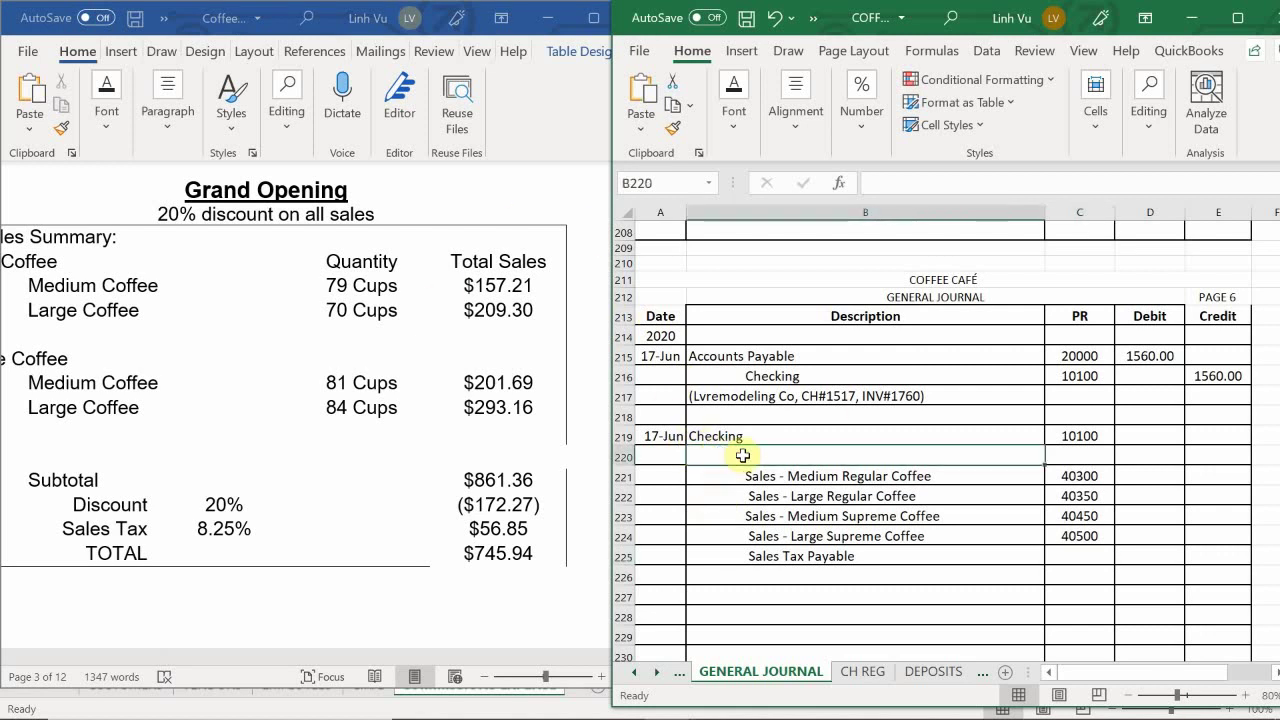
{"action": "type", "text": "Sales D"}
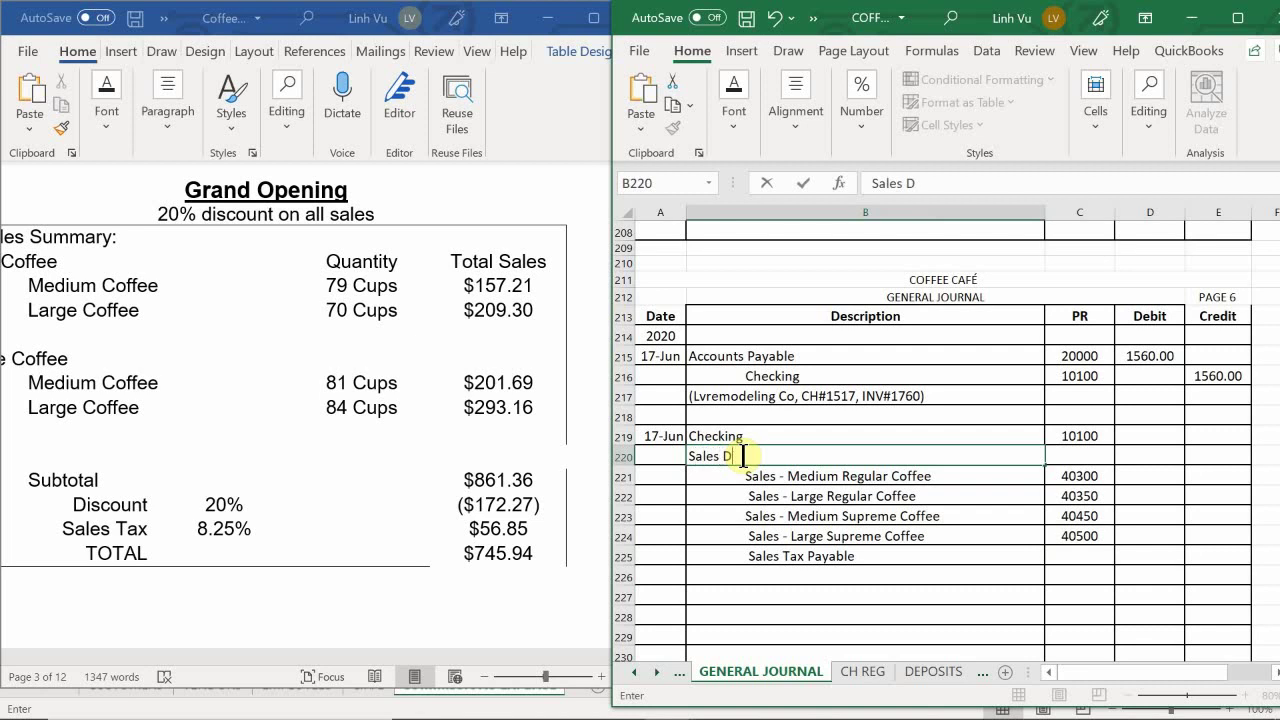
{"action": "type", "text": "iscount"}
{"action": "key", "text": "Tab"}
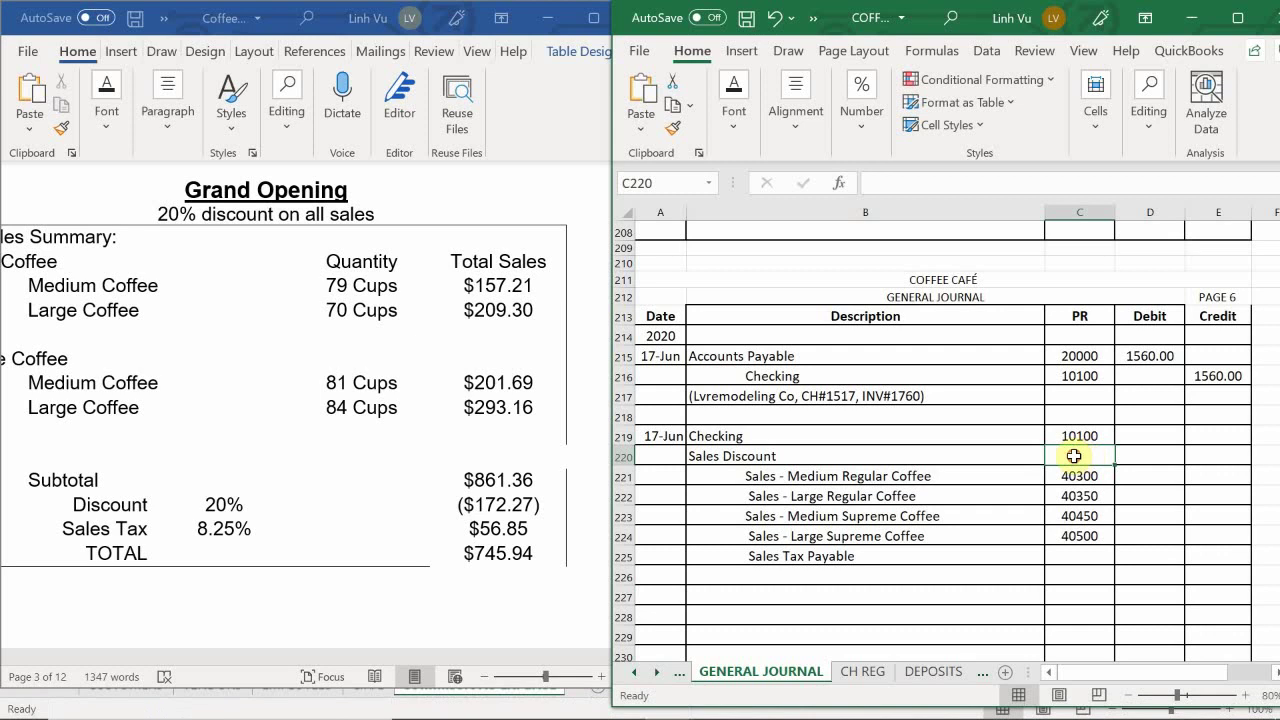
{"action": "type", "text": "46"}
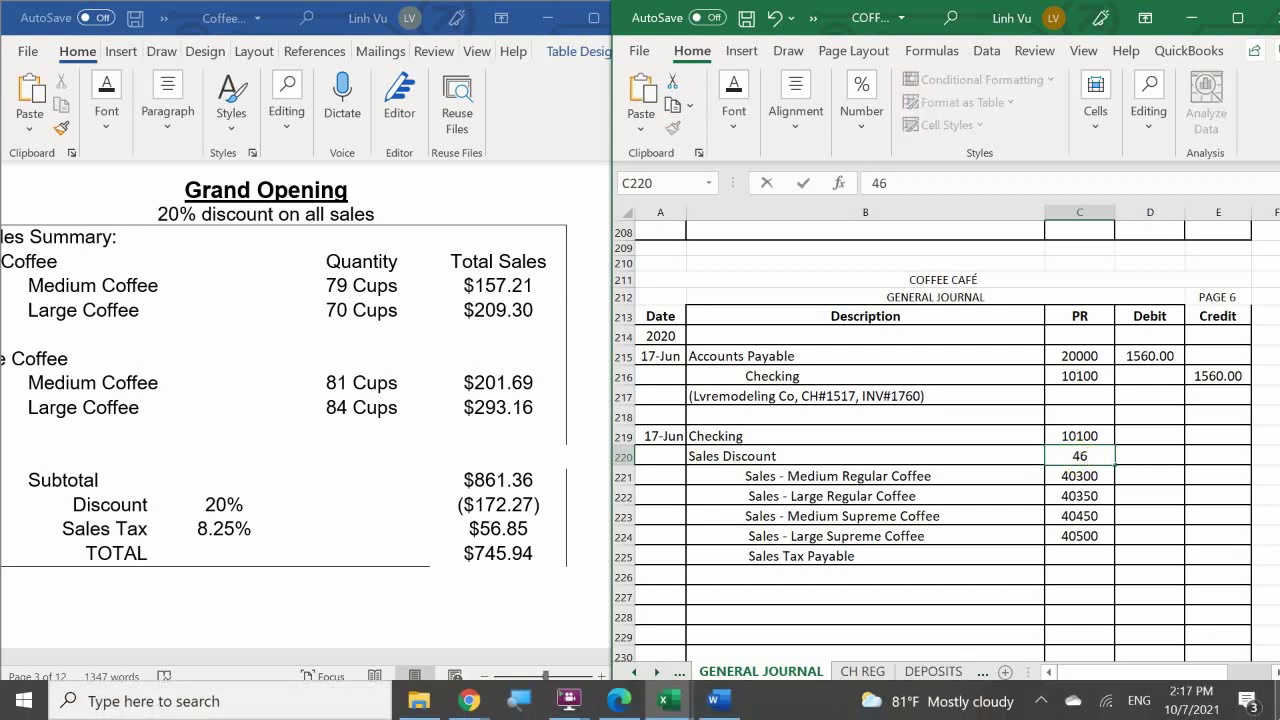
{"action": "type", "text": "000"}
{"action": "key", "text": "Return"}
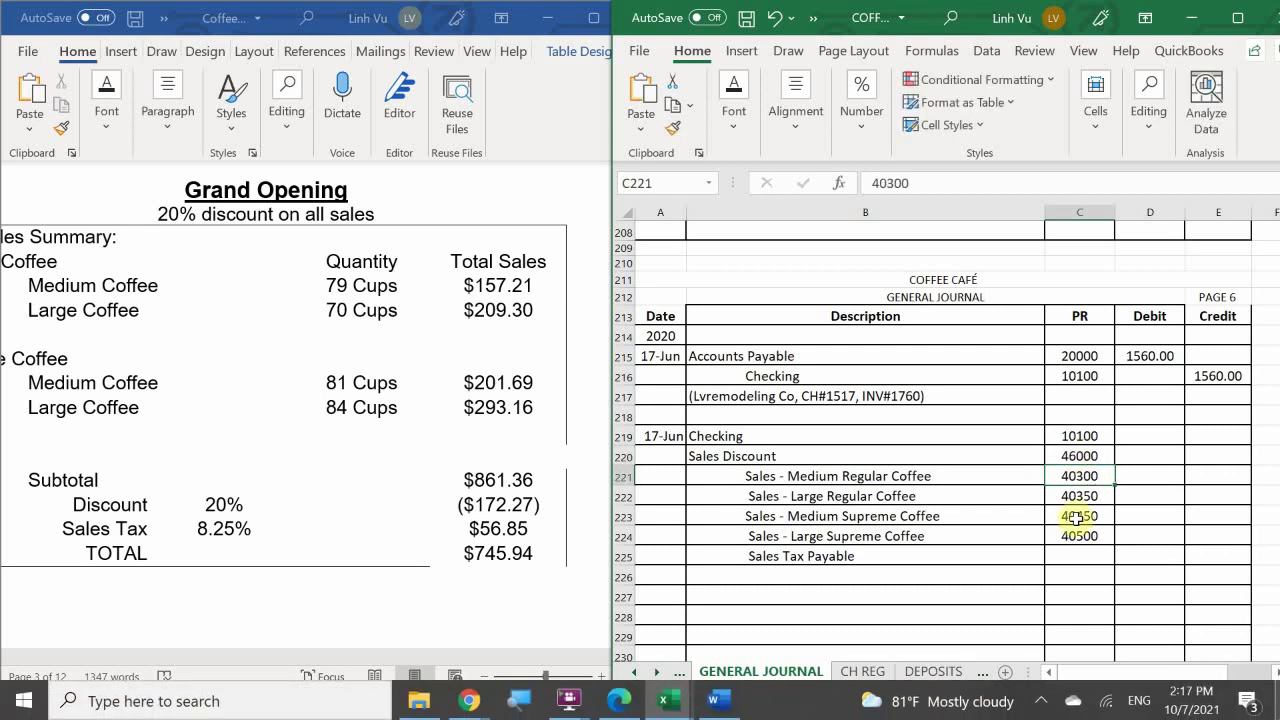
Step: Enter 27000 as the posting reference of the Sales Tax Payable line in C225 and move to the Checking debit cell D219
{"action": "left_click", "coordinate": [1077, 557]}
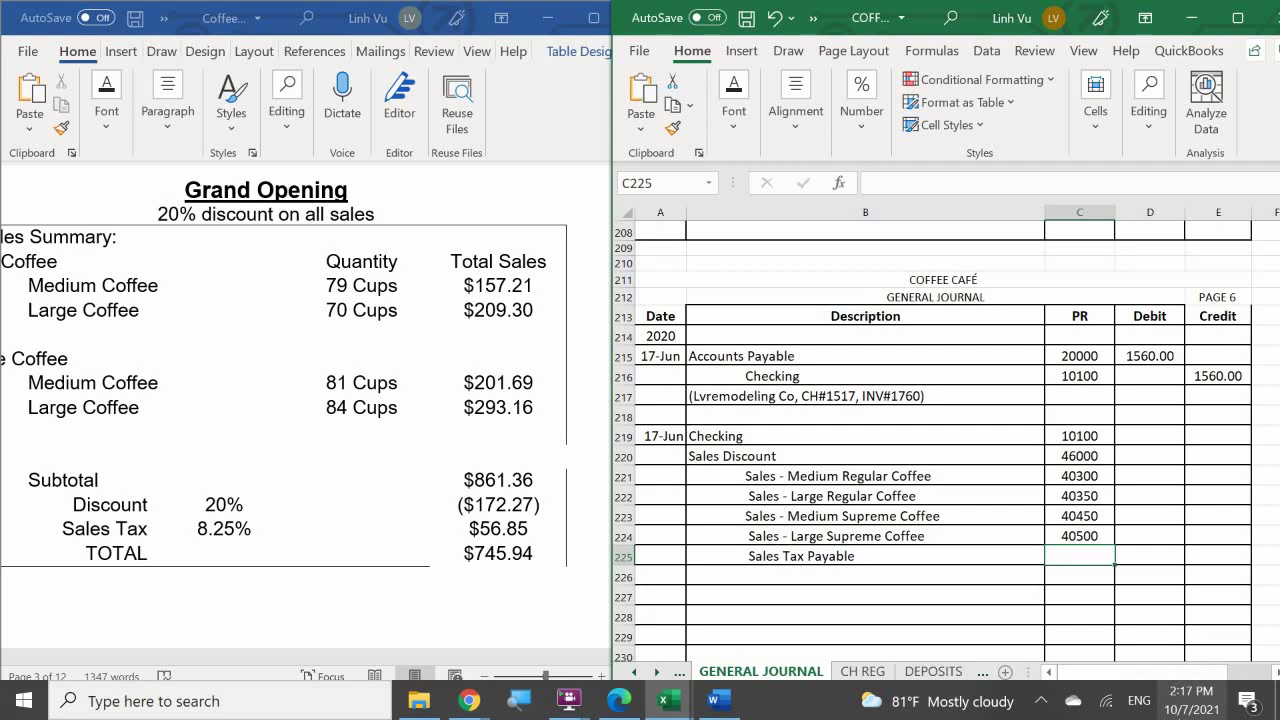
{"action": "type", "text": "27000"}
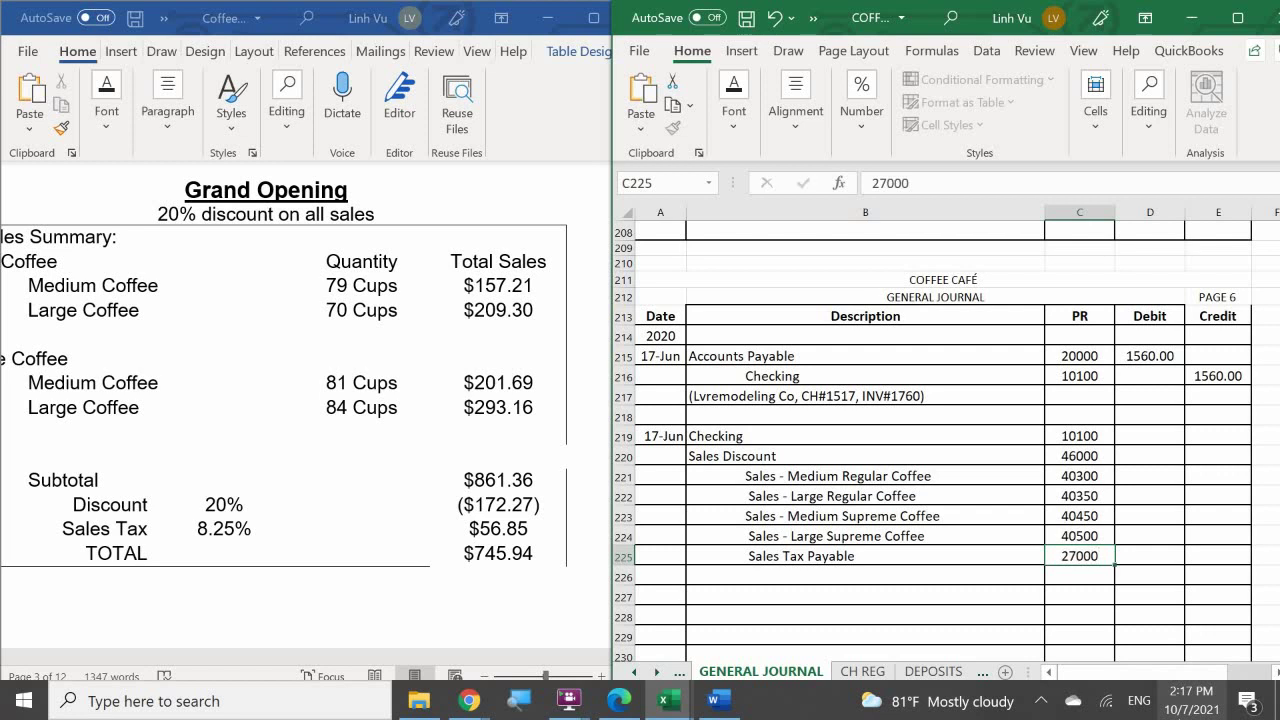
{"action": "key", "text": "Return"}
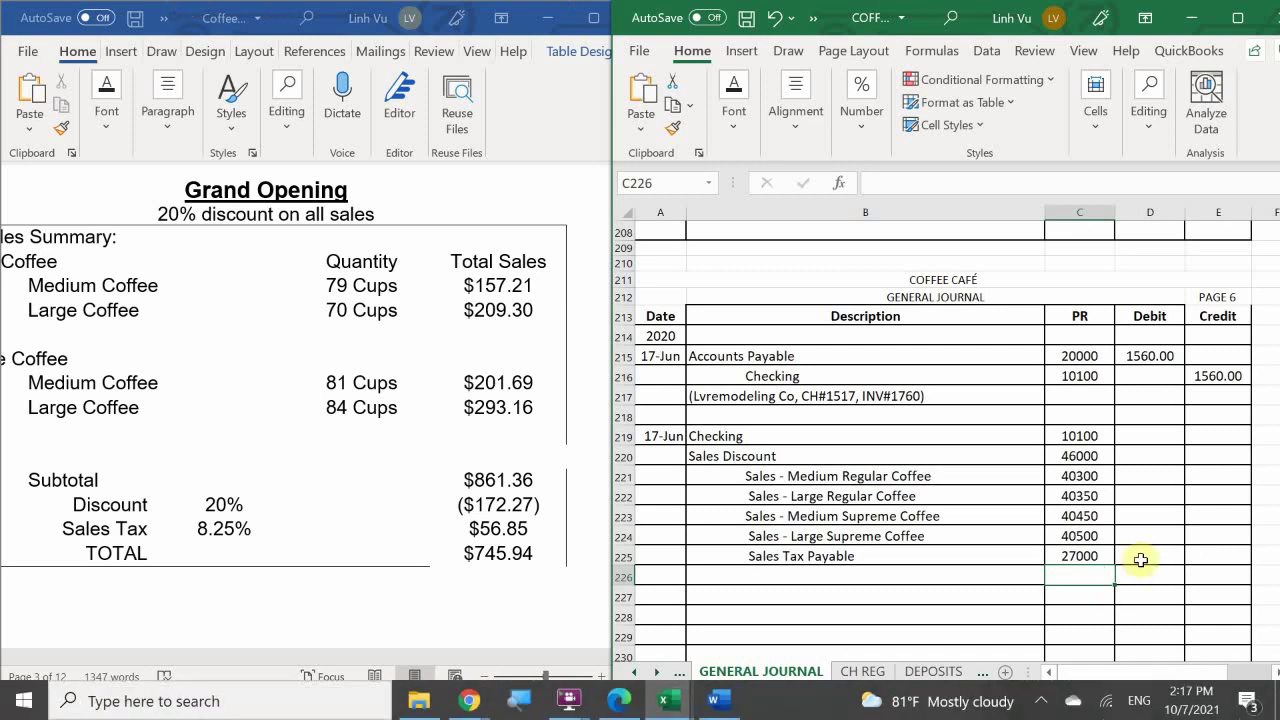
{"action": "left_click", "coordinate": [1134, 438]}
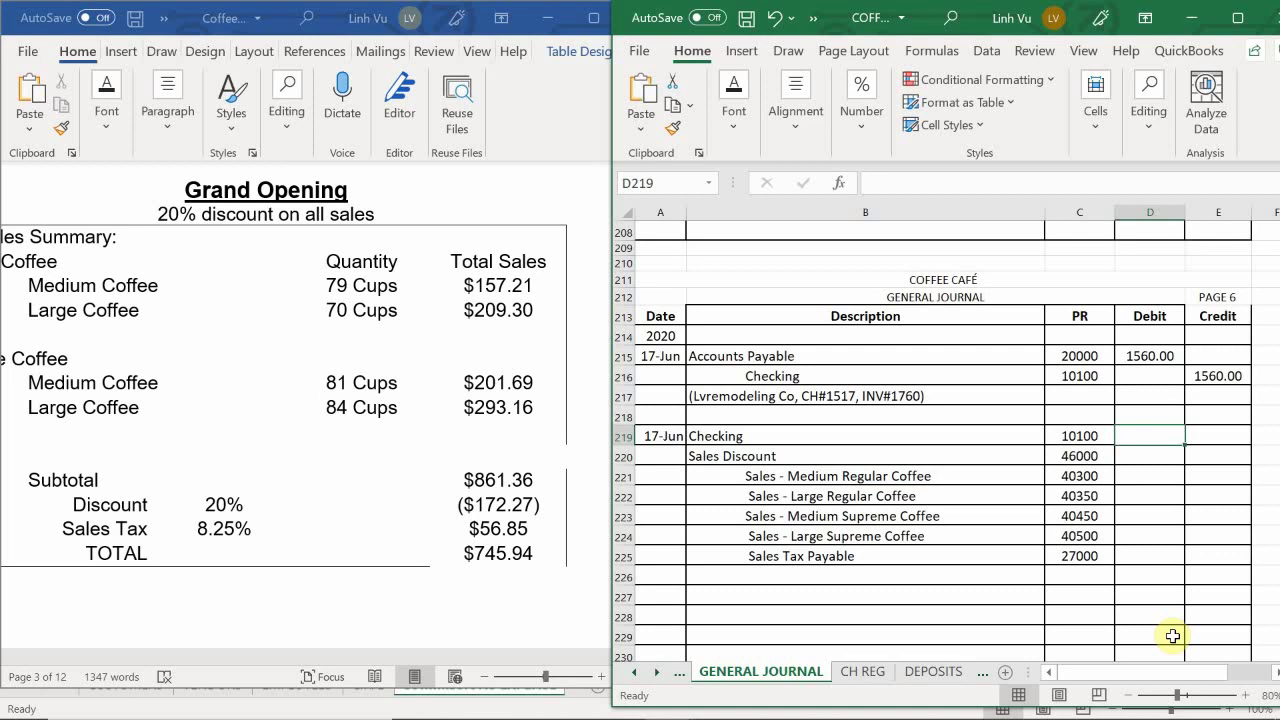
{"action": "type", "text": "7"}
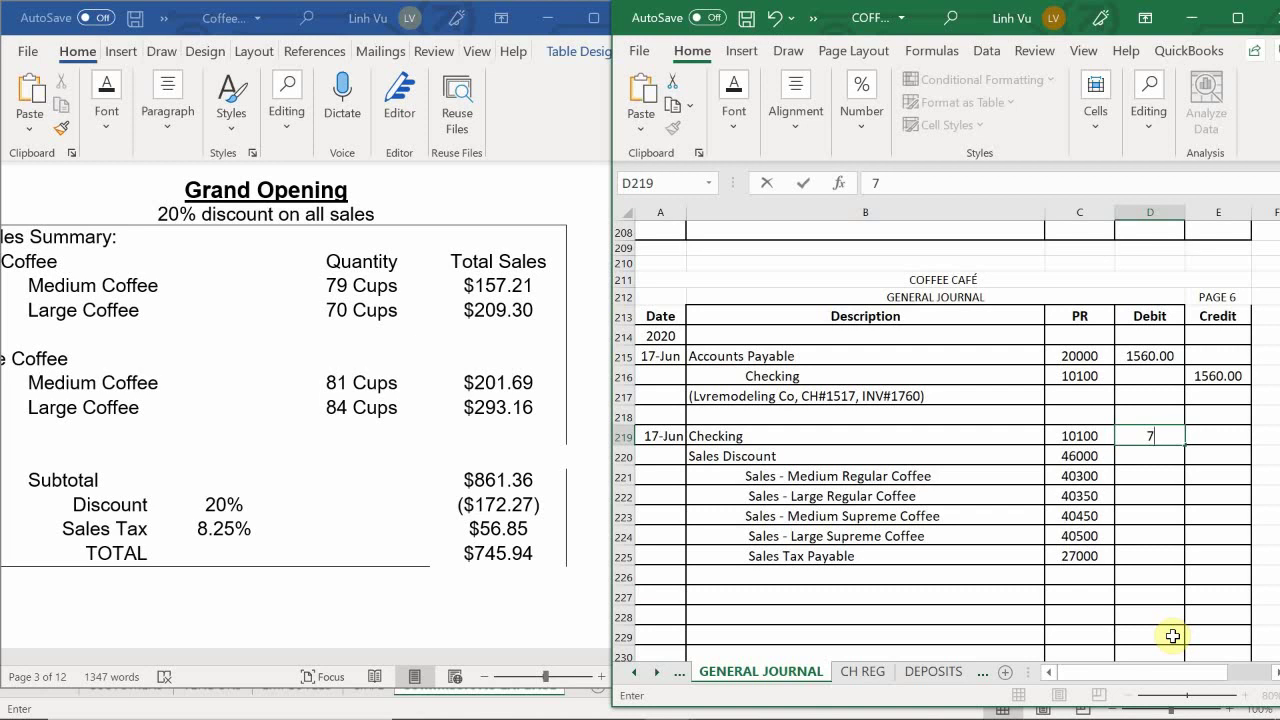
{"action": "type", "text": "45"}
{"action": "key", "text": "BackSpace"}
{"action": "key", "text": "BackSpace"}
{"action": "key", "text": "BackSpace"}
{"action": "key", "text": "Escape"}
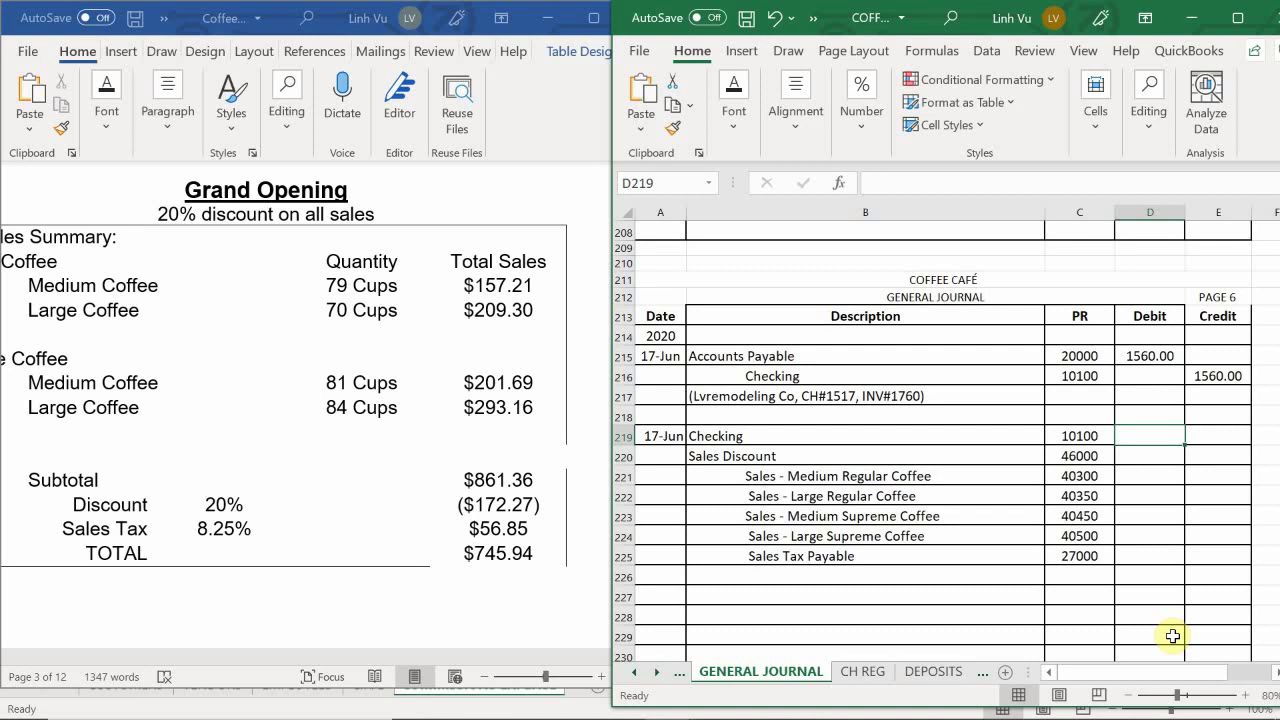
Step: Enter the debit amounts of the 17-Jun sales entry: 745.94 for Checking in D219 and 172.27 for Sales Discount in D220
{"action": "type", "text": "745.94"}
{"action": "key", "text": "Return"}
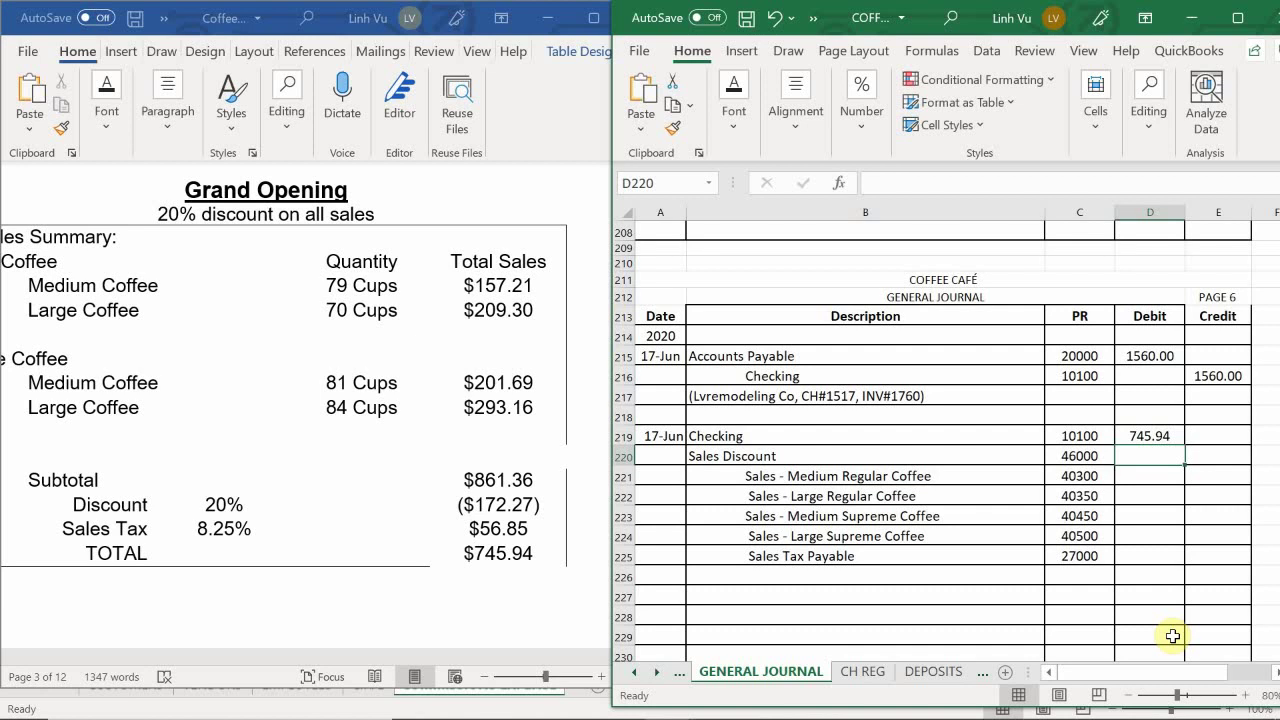
{"action": "type", "text": "172.27"}
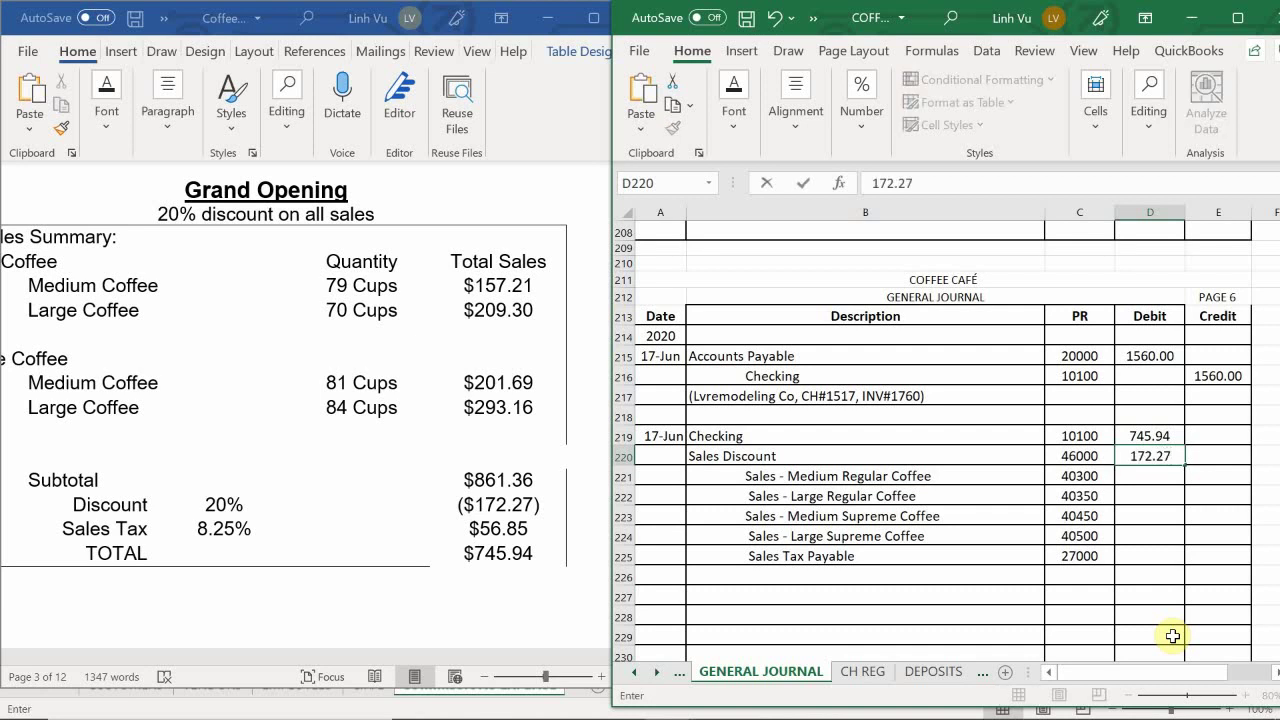
{"action": "key", "text": "Return"}
Step: Enter the regular coffee credits: 157.21 for Medium Regular in E221 and 209.30 for Large Regular in E222
{"action": "key", "text": "Tab"}
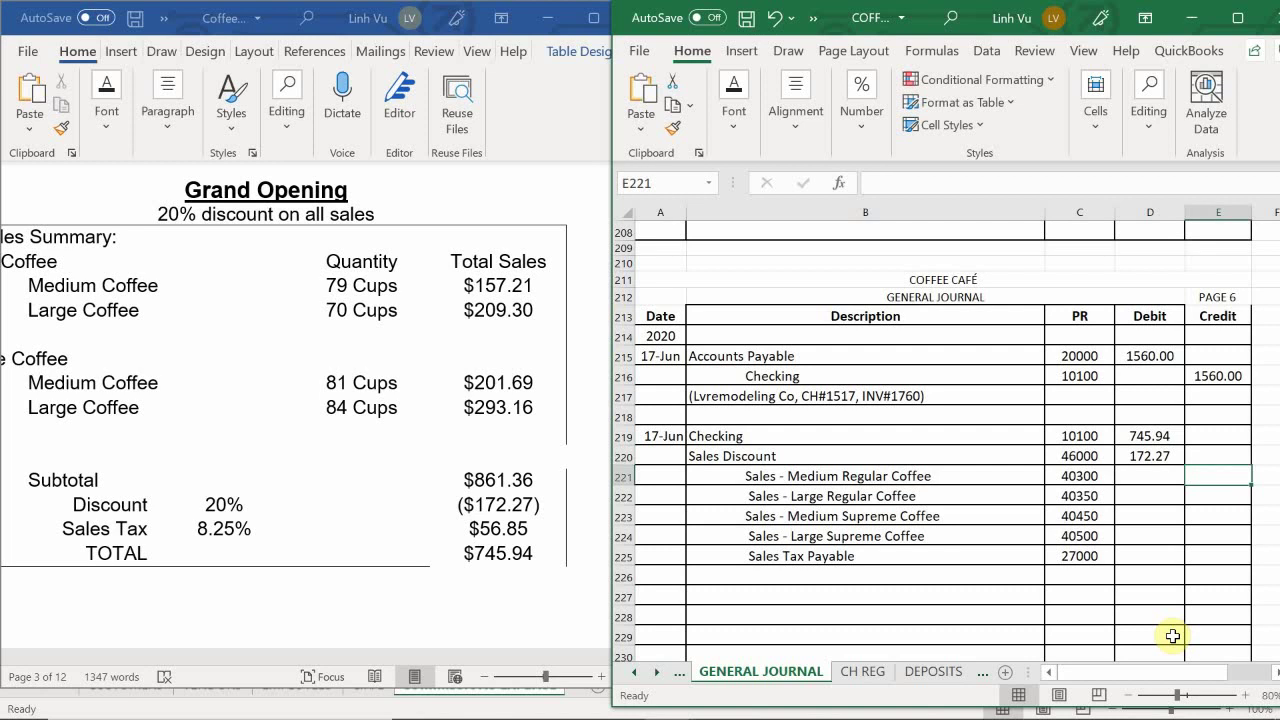
{"action": "type", "text": "157."}
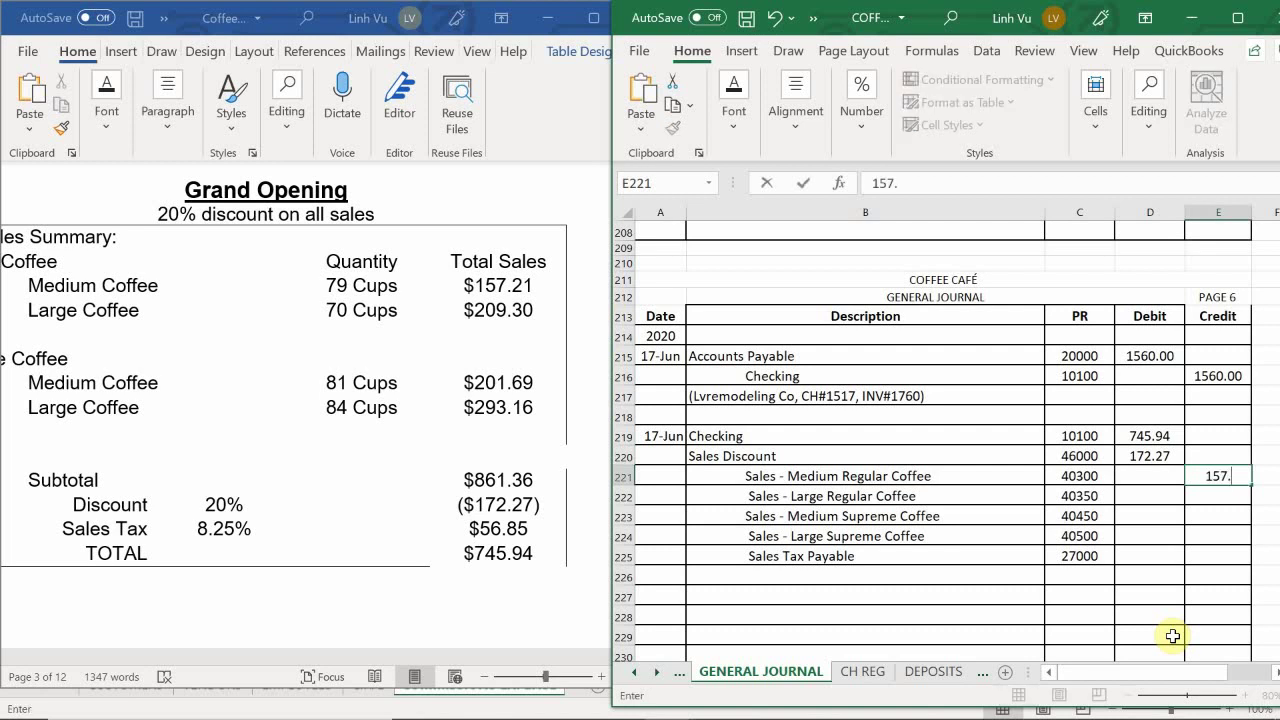
{"action": "type", "text": "21"}
{"action": "key", "text": "Return"}
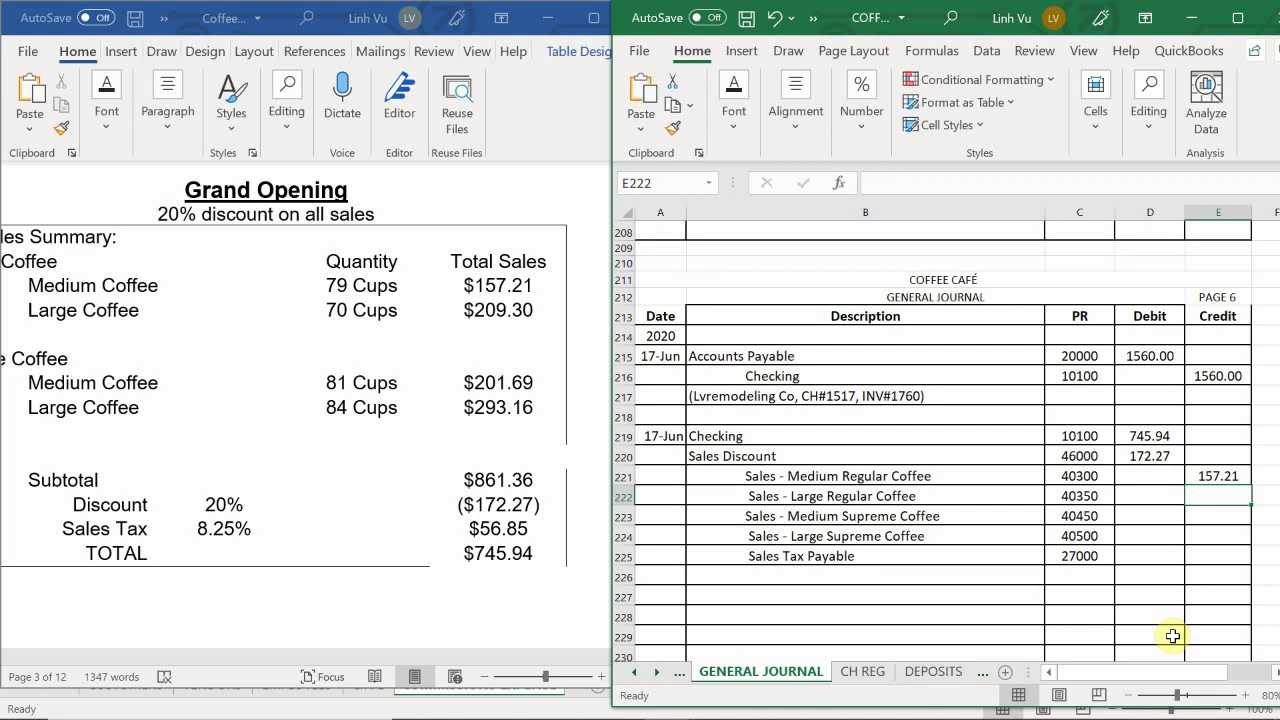
{"action": "type", "text": "209.30"}
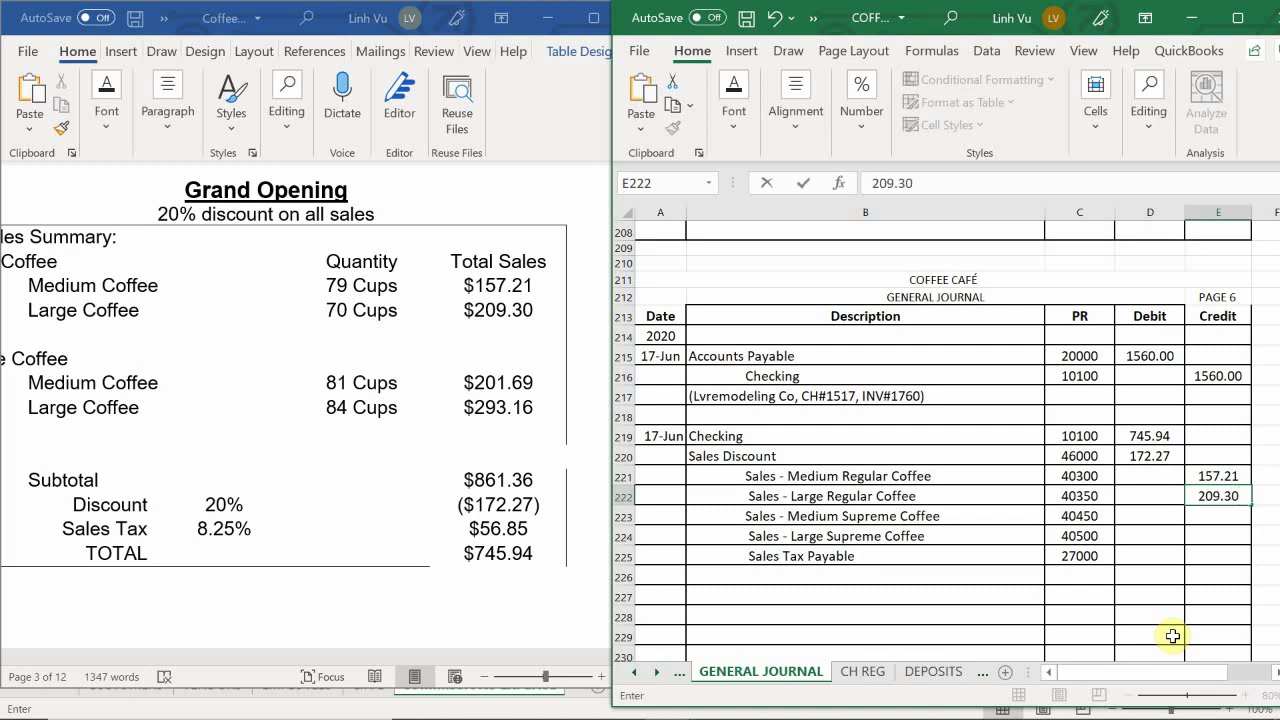
{"action": "key", "text": "Return"}
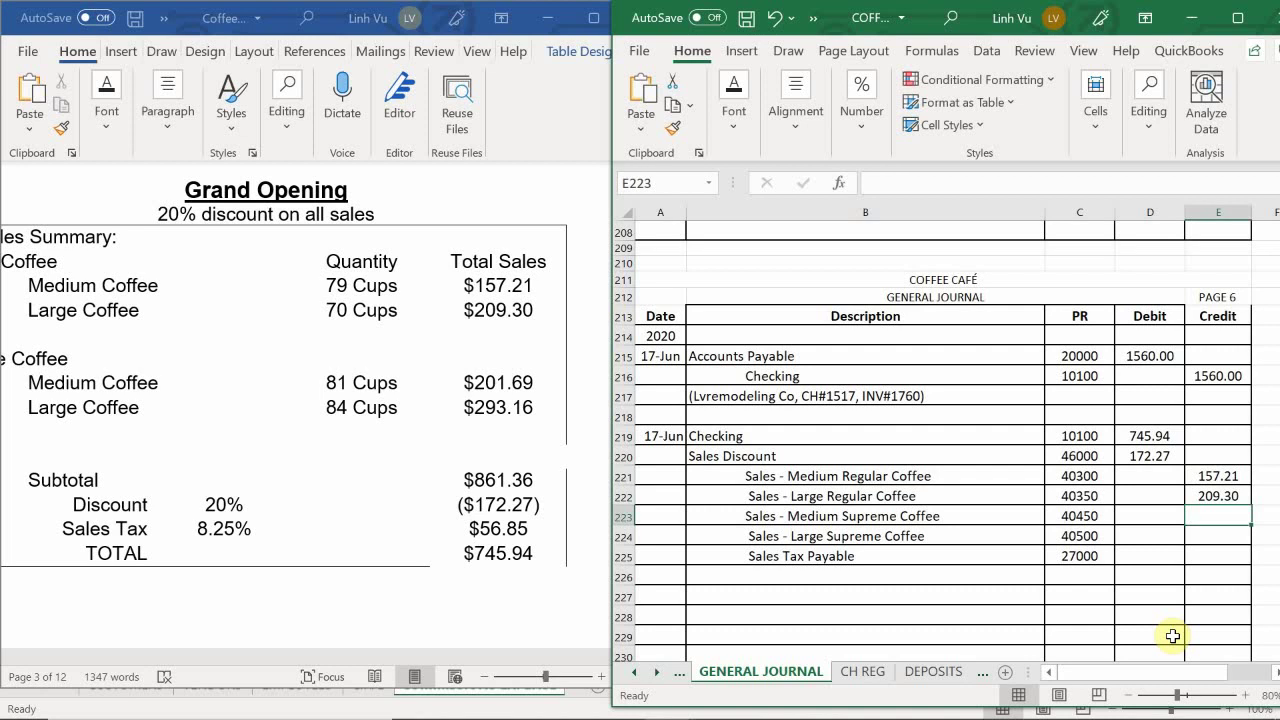
Step: Enter the supreme coffee credits: 201.69 for Medium Supreme in E223 and 293.16 for Large Supreme in E224
{"action": "type", "text": "201."}
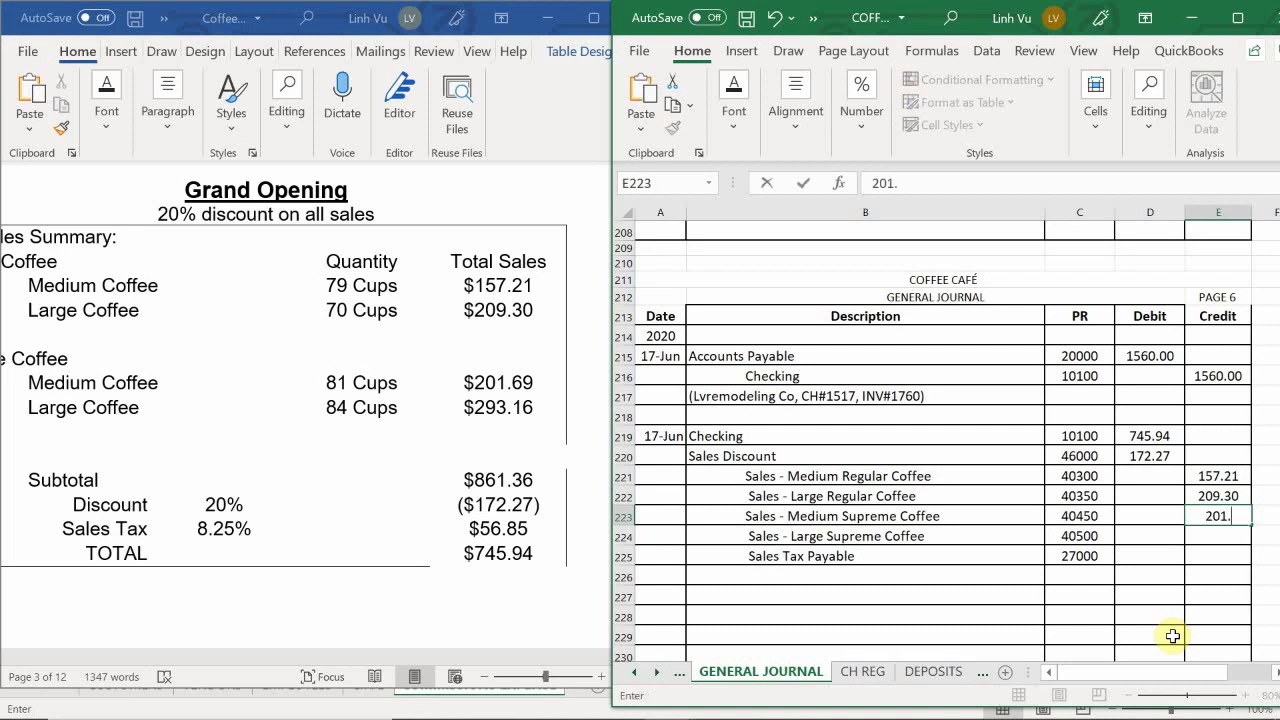
{"action": "type", "text": "69"}
{"action": "key", "text": "Return"}
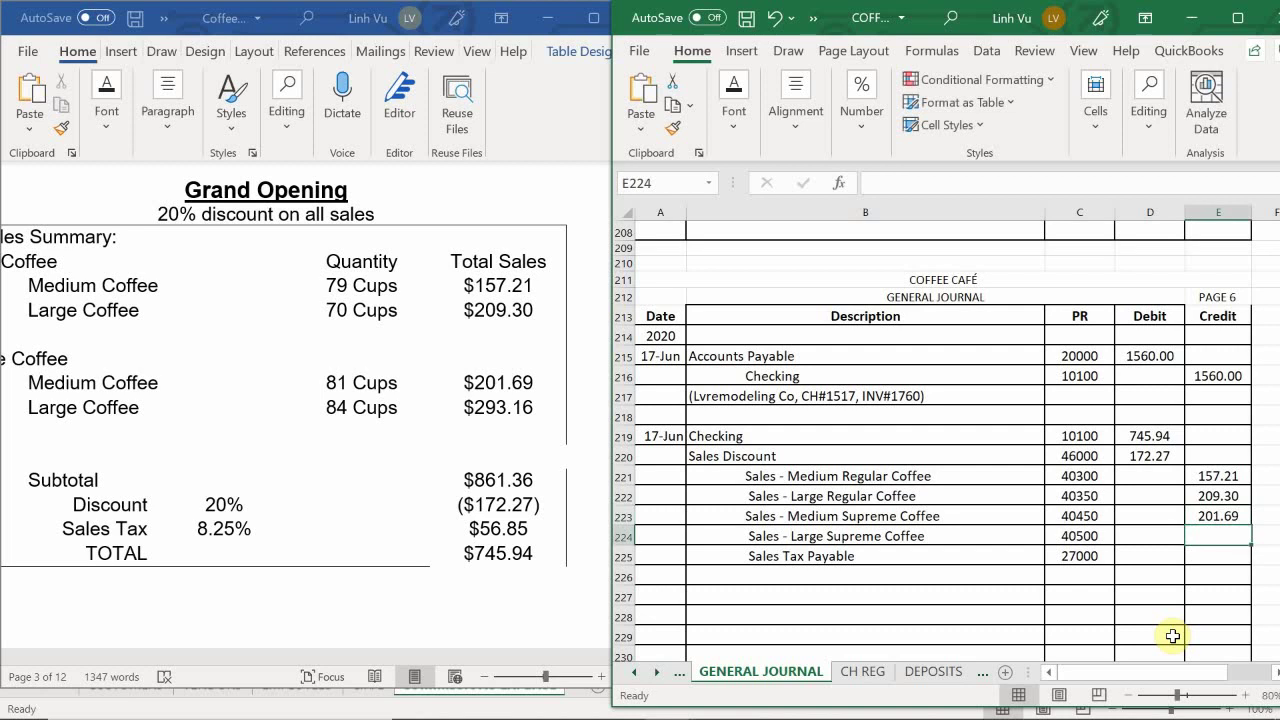
{"action": "type", "text": "293"}
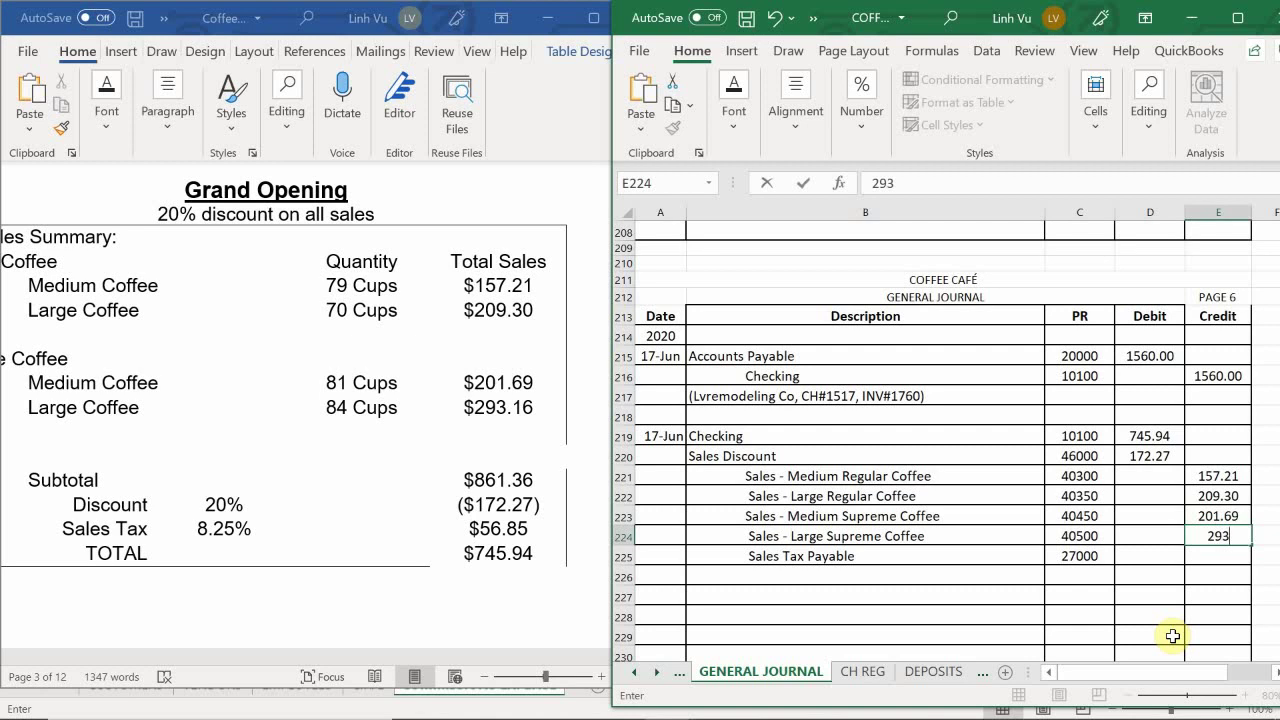
{"action": "type", "text": ".16"}
{"action": "key", "text": "Return"}
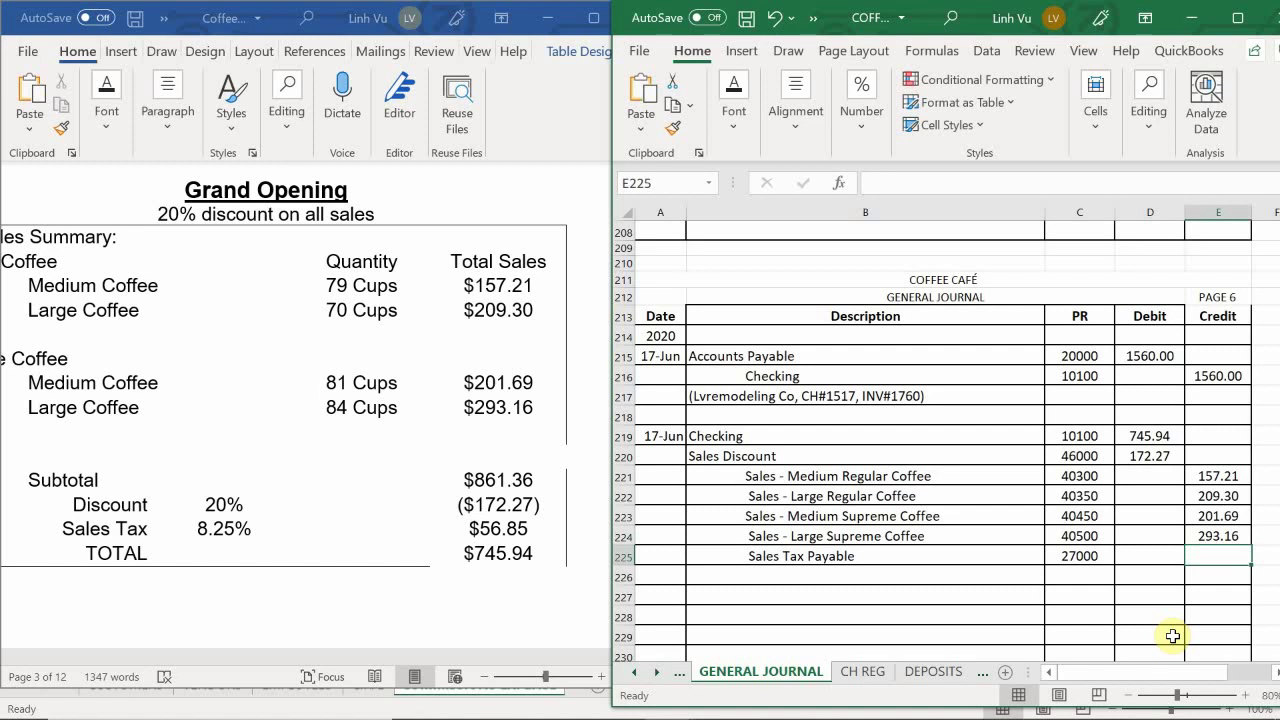
Step: Enter 56.85 as the Sales Tax Payable credit in E225
{"action": "type", "text": "56.85"}
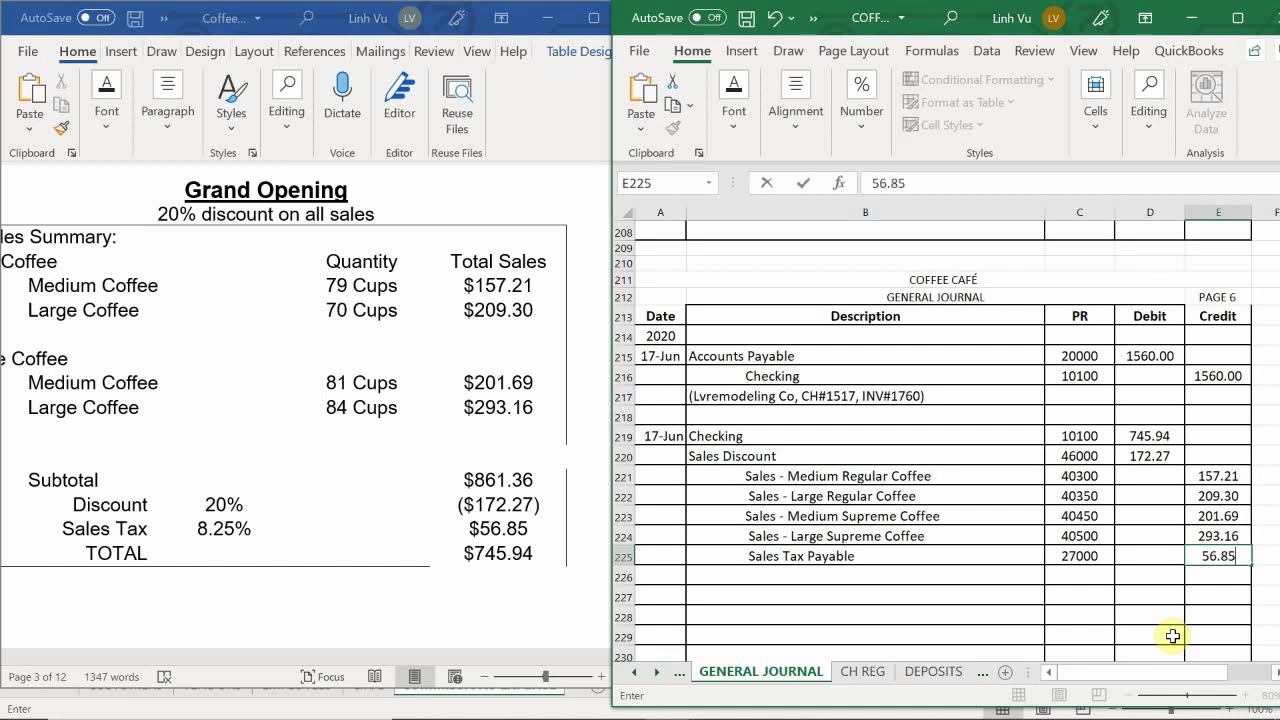
{"action": "key", "text": "Return"}
{"action": "key", "text": "Return"}
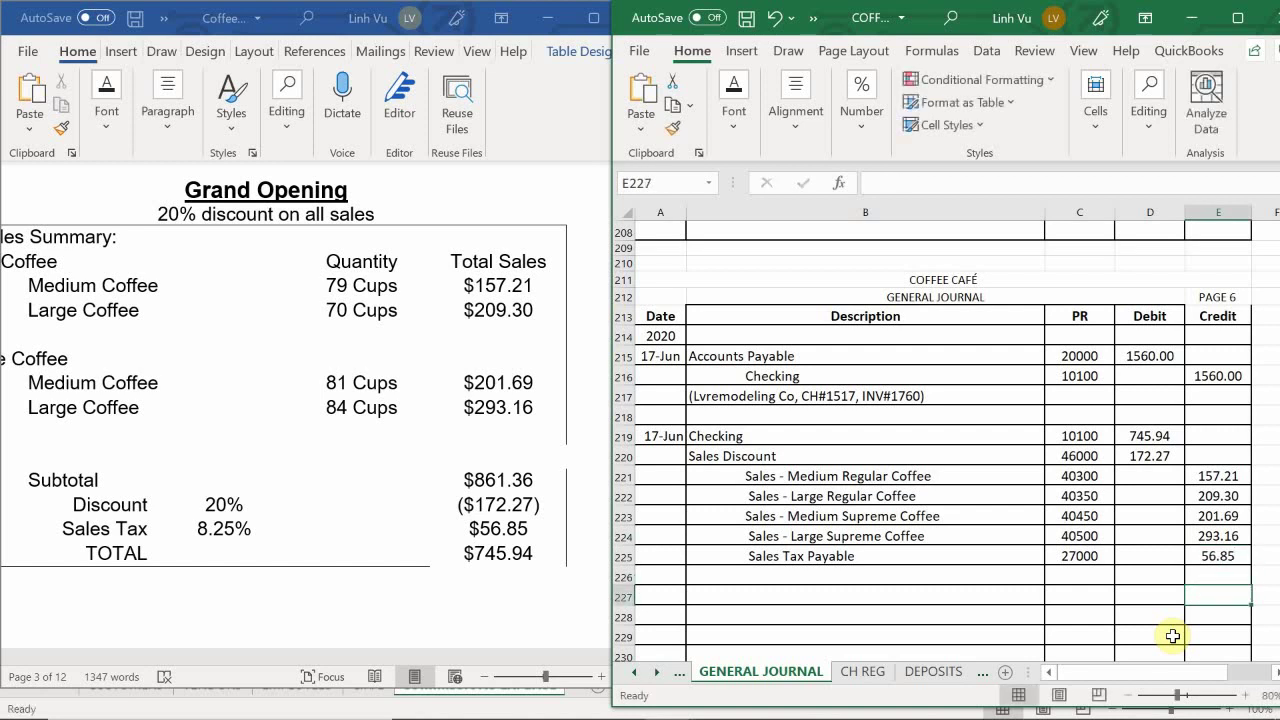
Step: Check the entry's balance by summing D219:D226 in D227 and copying the formula to E227 for the credits
{"action": "key", "text": "Left"}
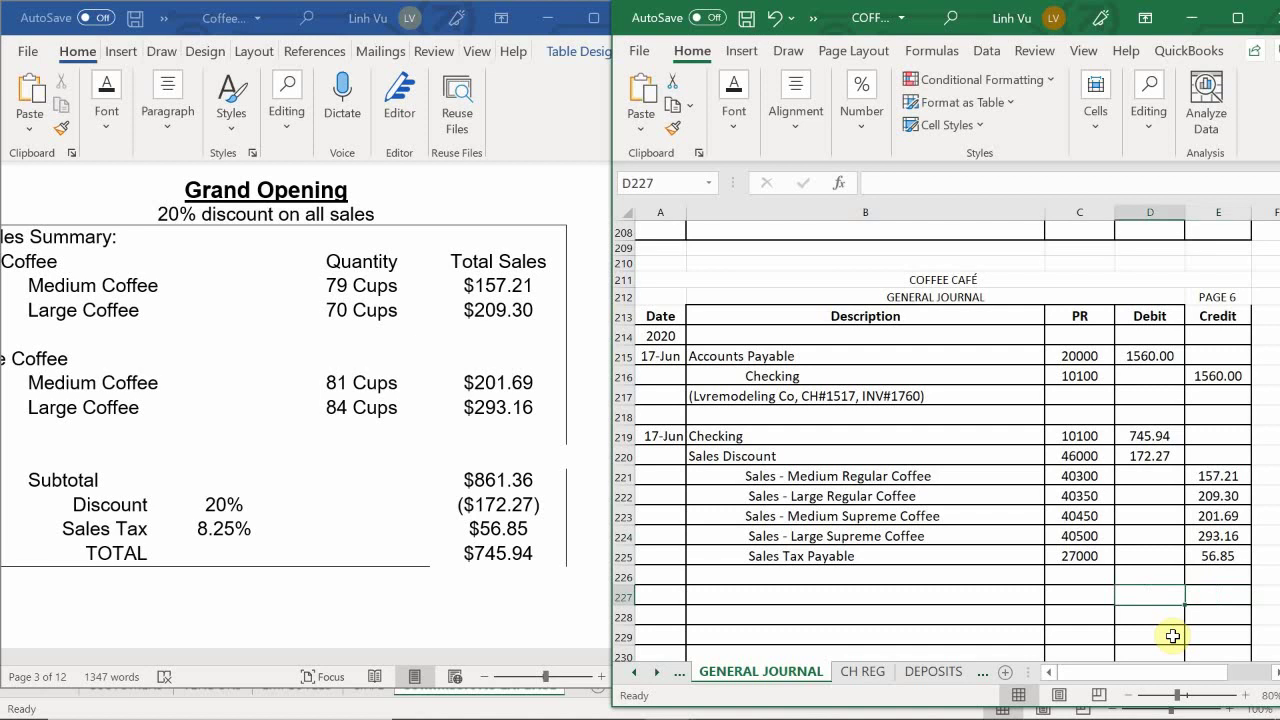
{"action": "type", "text": "=su"}
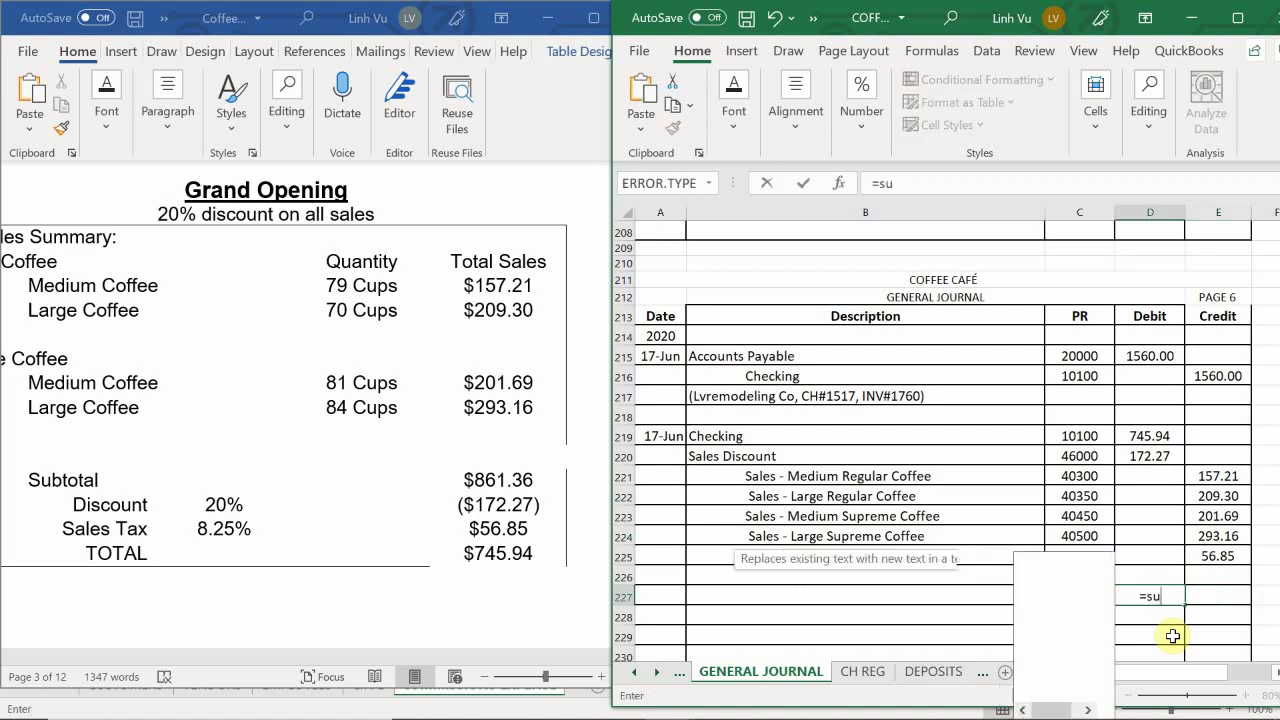
{"action": "type", "text": "m("}
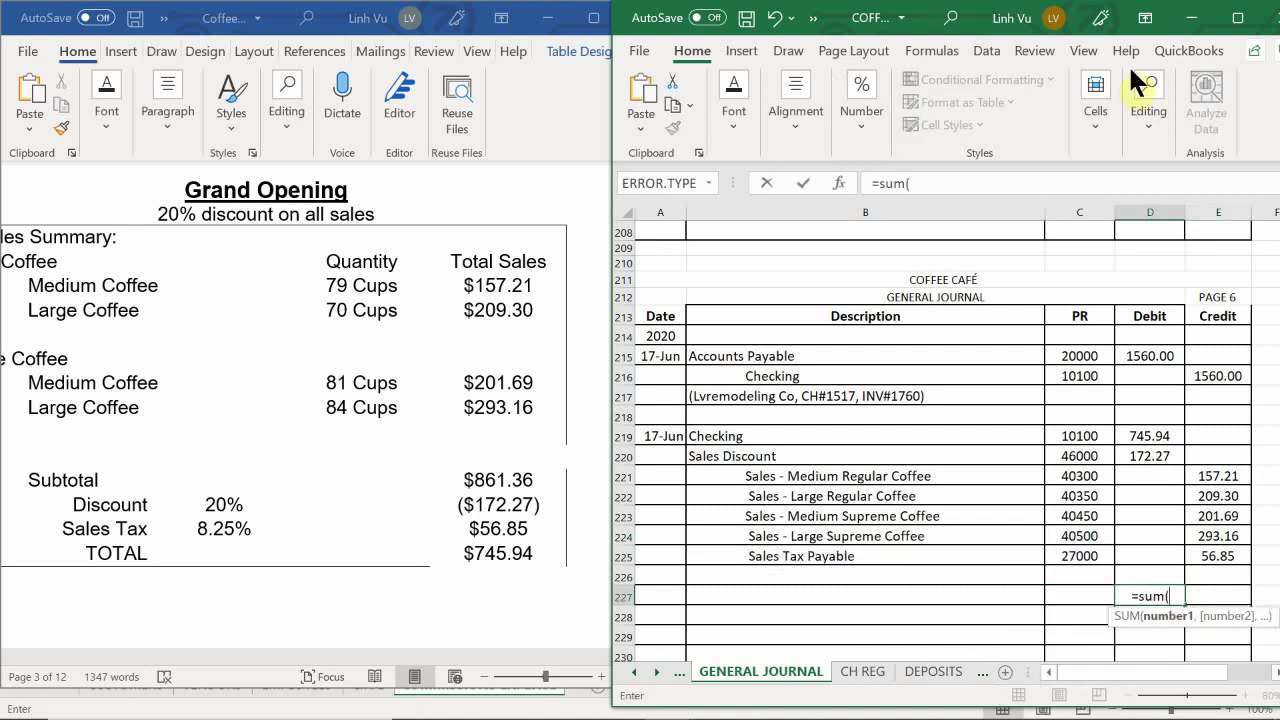
{"action": "left_click_drag", "start_coordinate": [1146, 432], "coordinate": [1171, 577]}
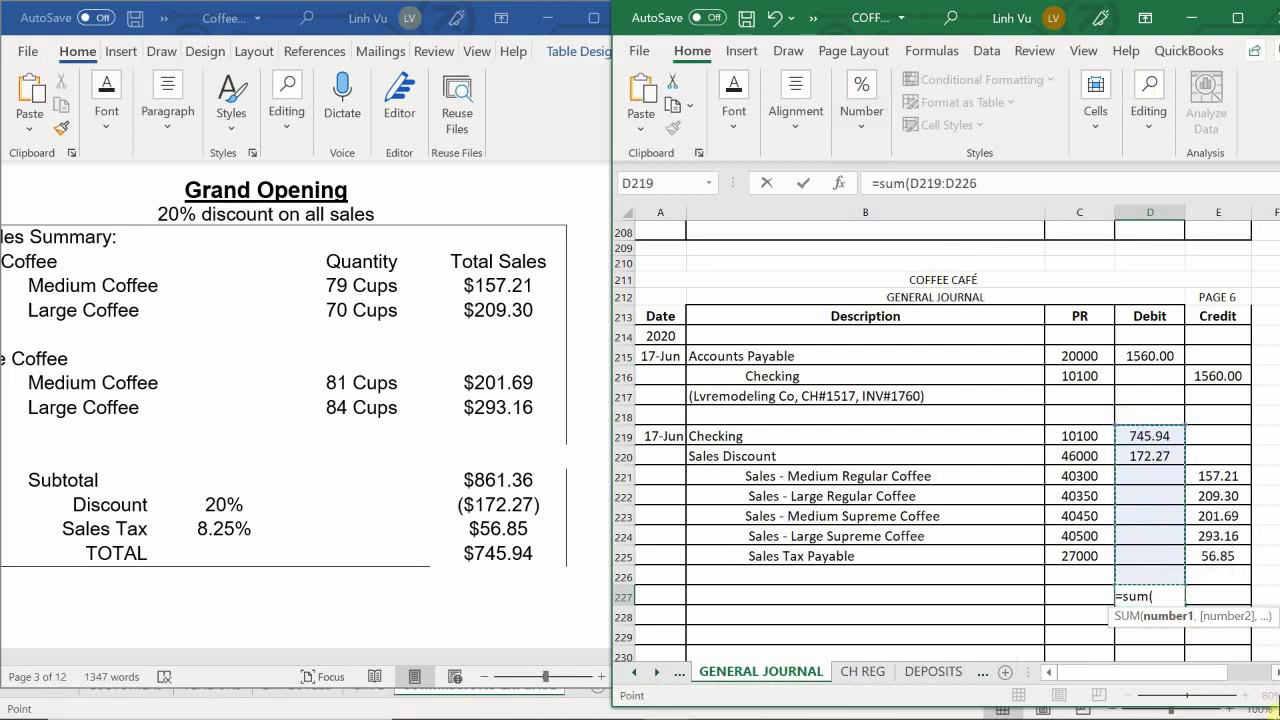
{"action": "key", "text": "Return"}
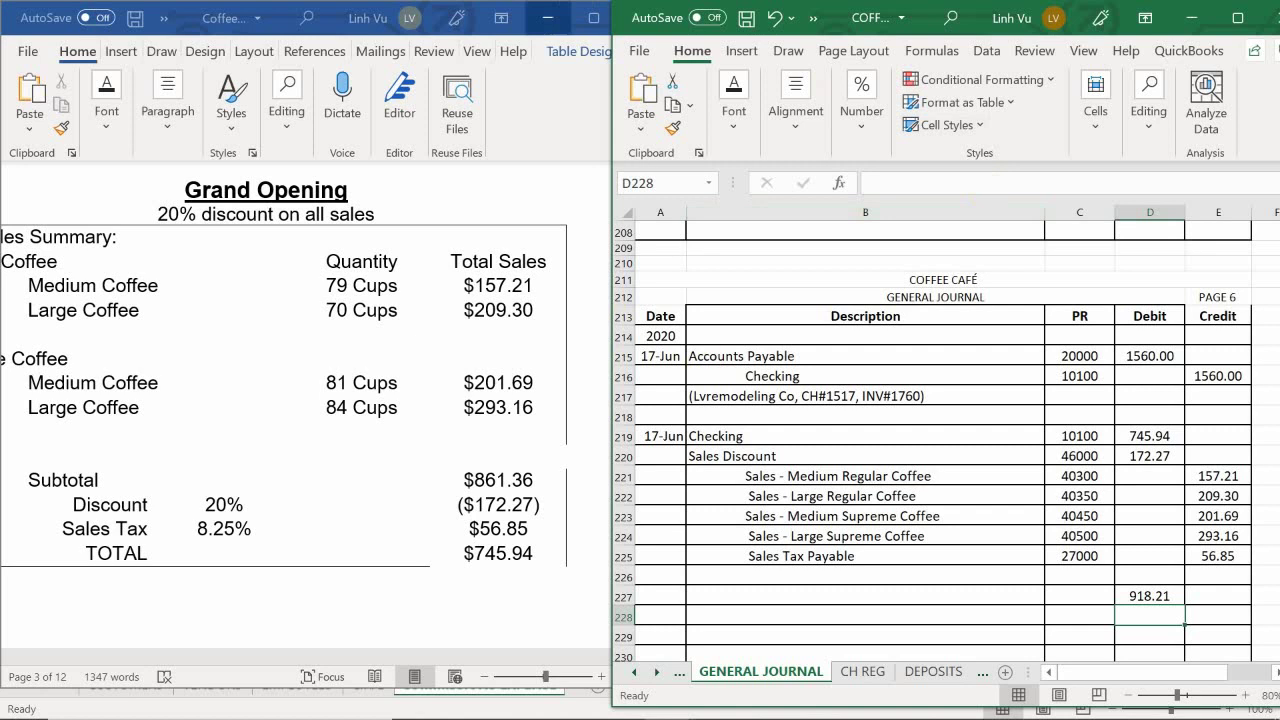
{"action": "left_click", "coordinate": [1137, 596]}
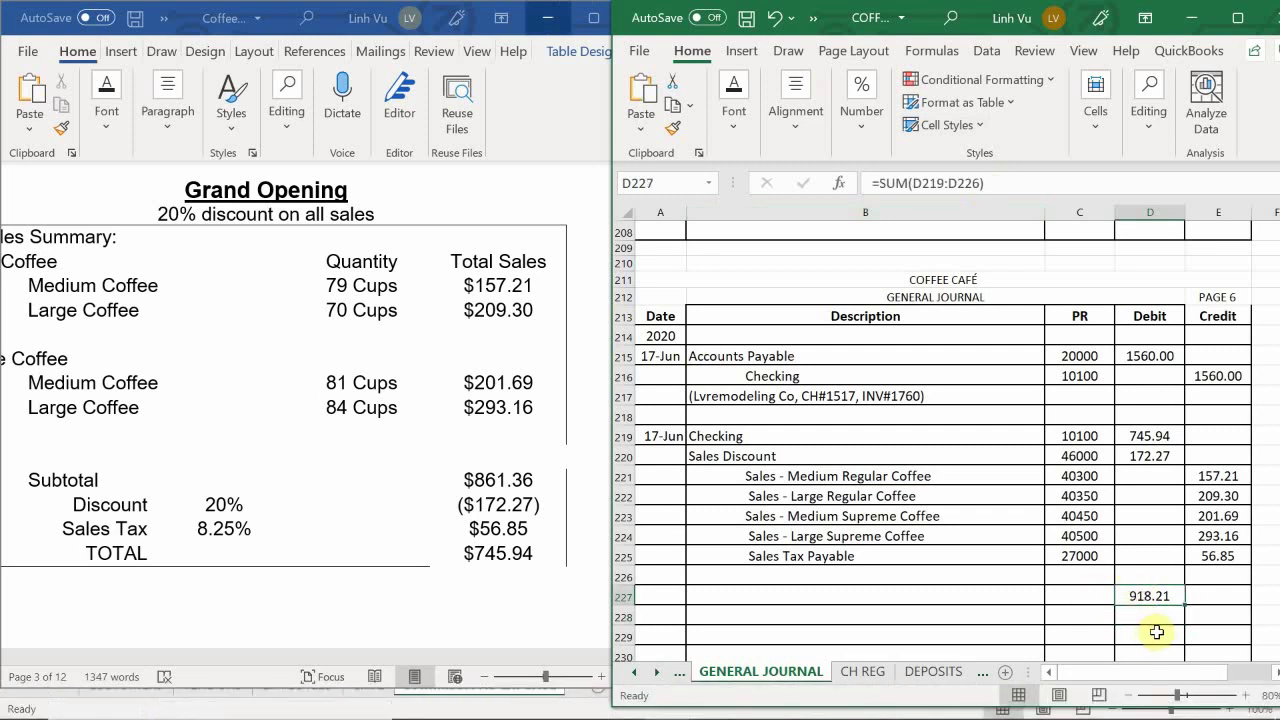
{"action": "left_click_drag", "start_coordinate": [1185, 607], "coordinate": [1241, 620]}
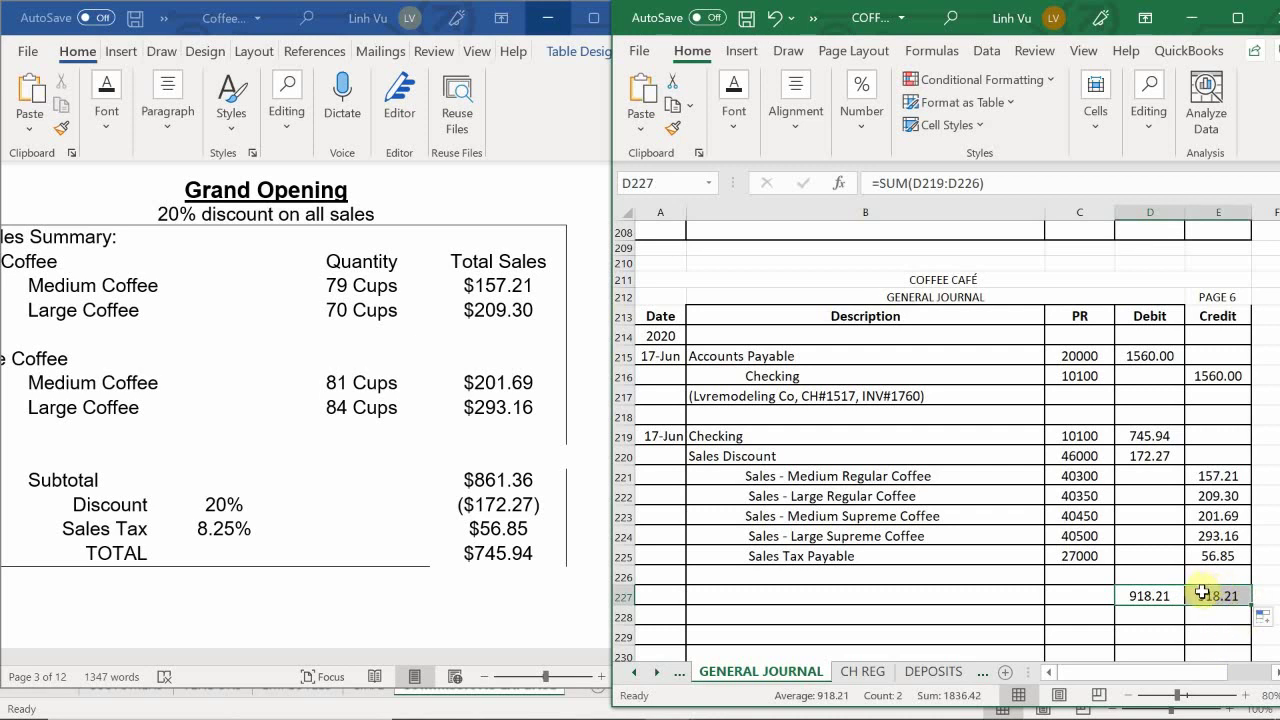
{"action": "left_click", "coordinate": [1216, 600]}
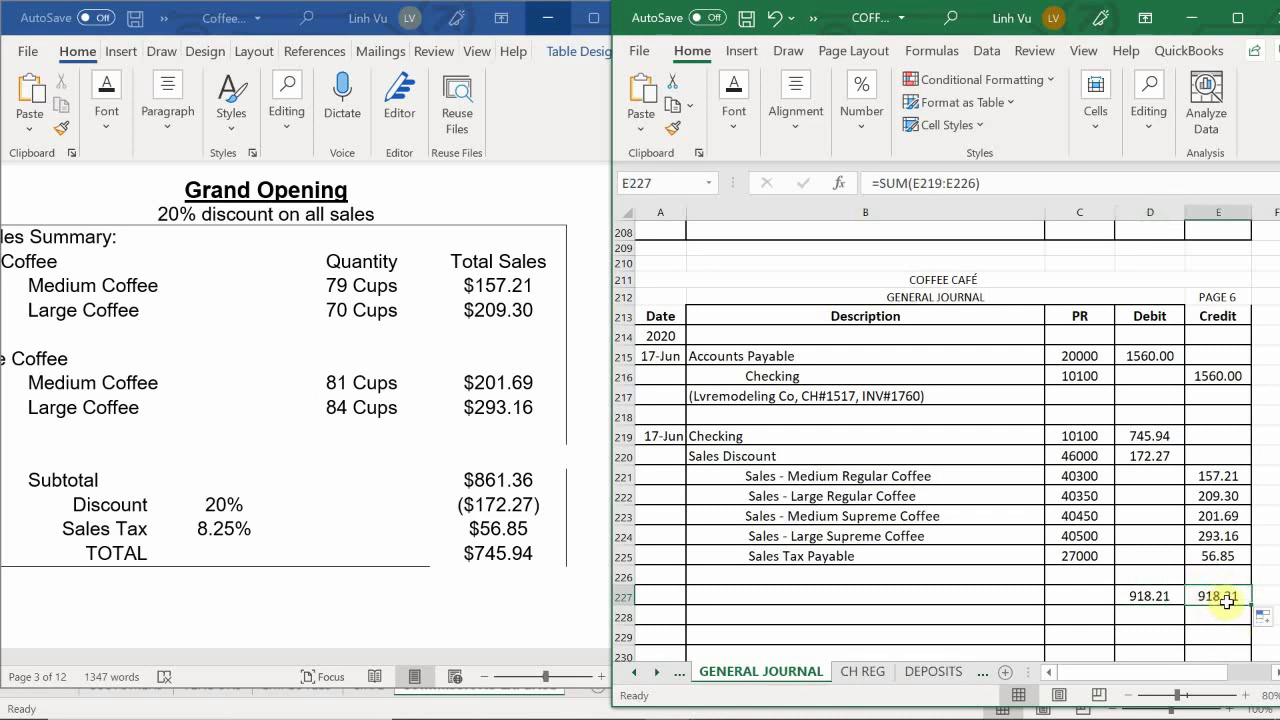
Step: Remove the temporary debit and credit check totals from D227 and E227
{"action": "key", "text": "ctrl+z"}
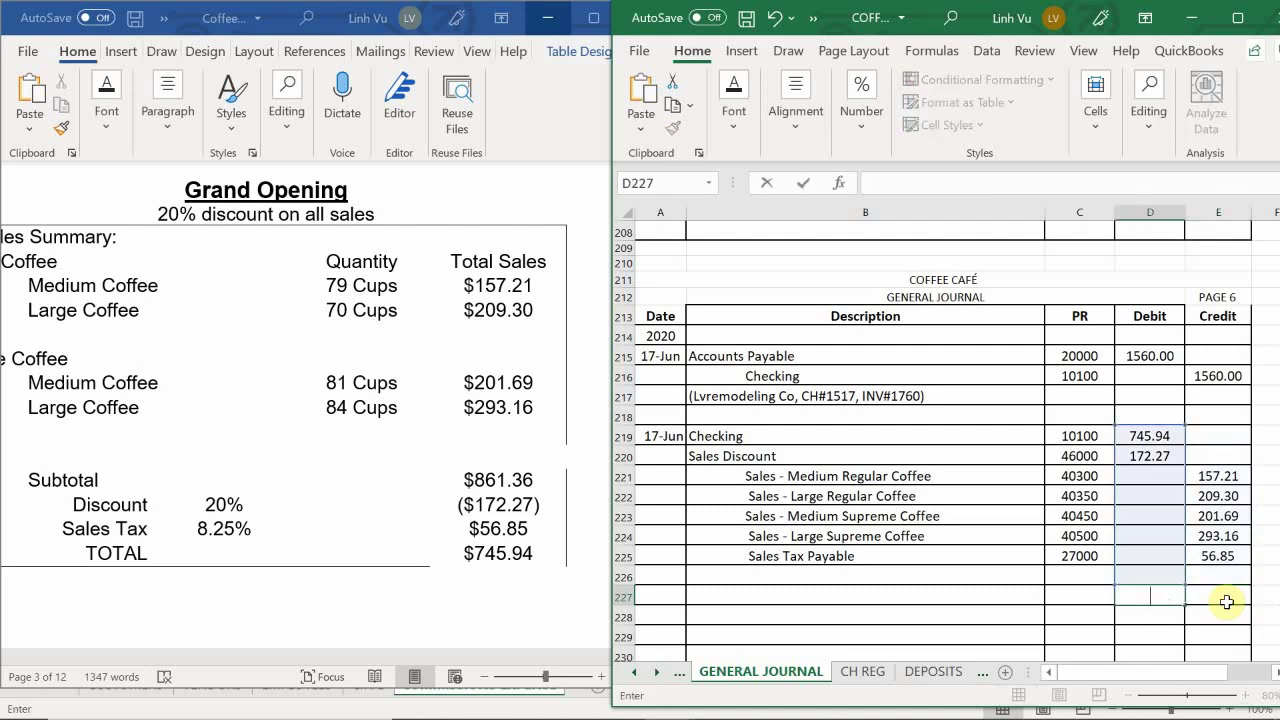
{"action": "key", "text": "Delete"}
{"action": "key", "text": "Return"}
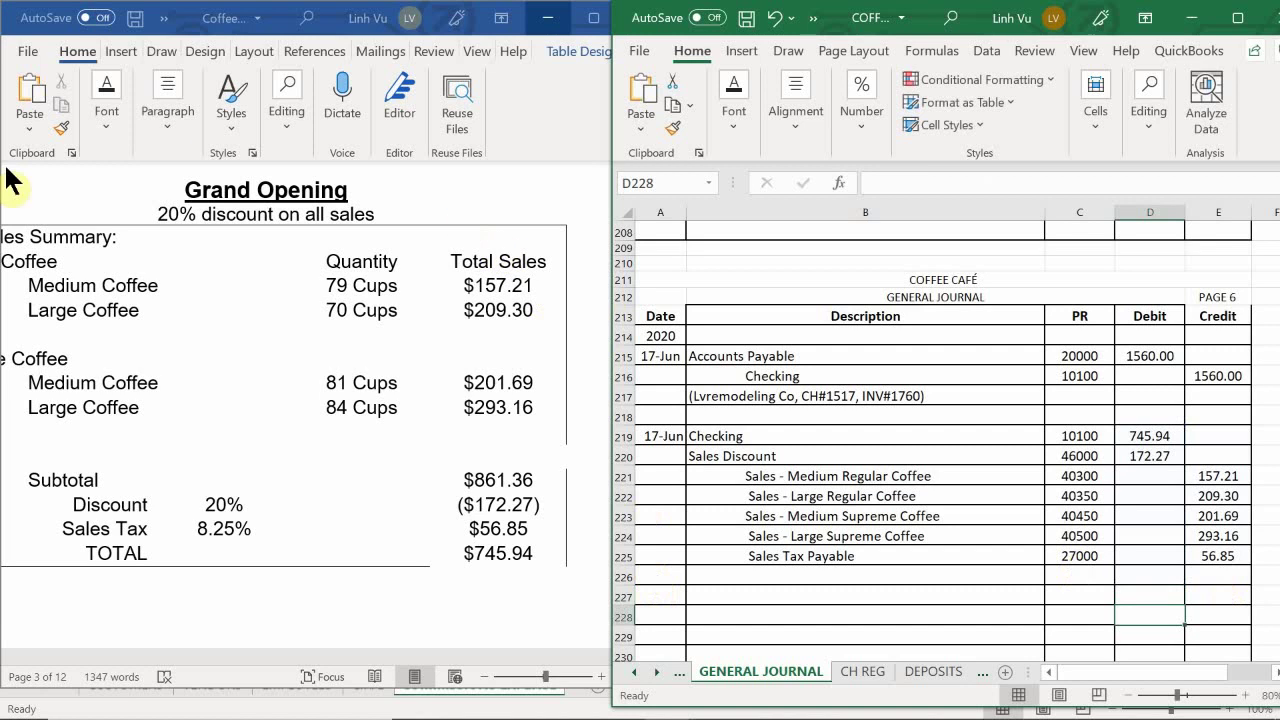
Step: Enter the sales entry's explanation "(In-Store Sales, Gran Opening 20% Discount)" in B226 of the general journal
{"action": "scroll", "coordinate": [370, 345], "scroll_direction": "down", "scroll_amount": 1}
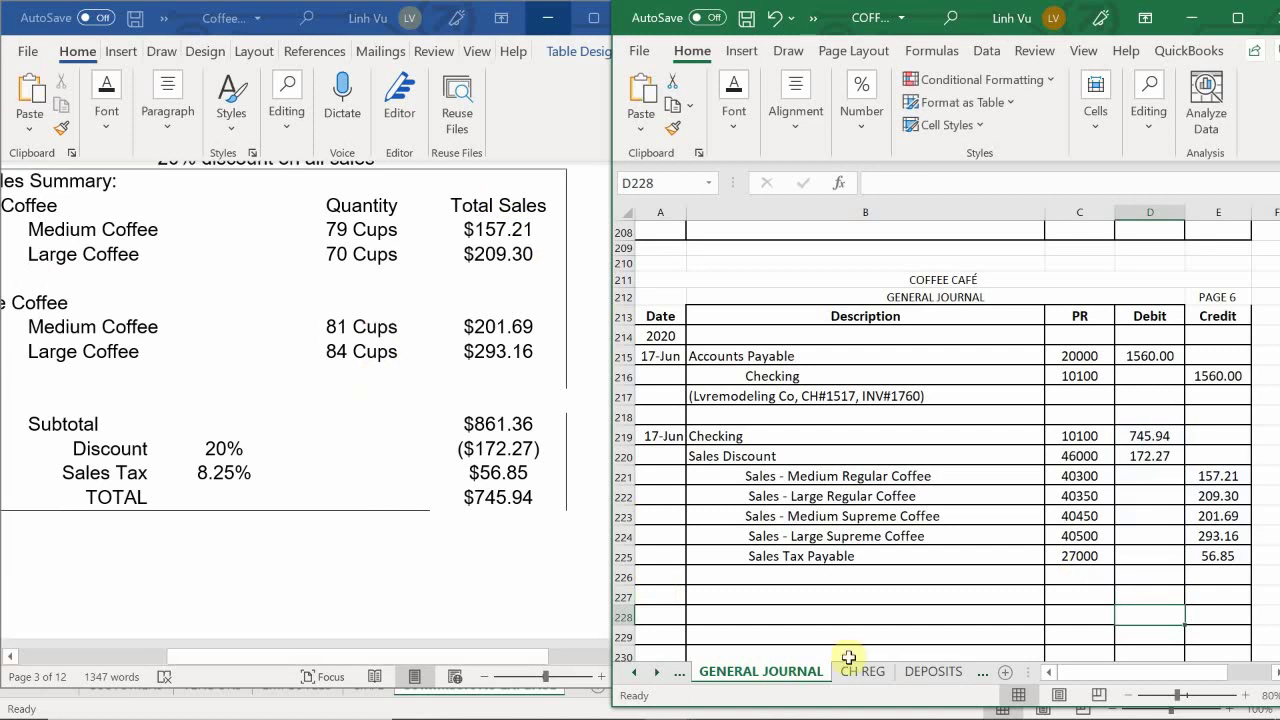
{"action": "left_click", "coordinate": [716, 438]}
{"action": "scroll", "coordinate": [716, 440], "scroll_direction": "down", "scroll_amount": 2}
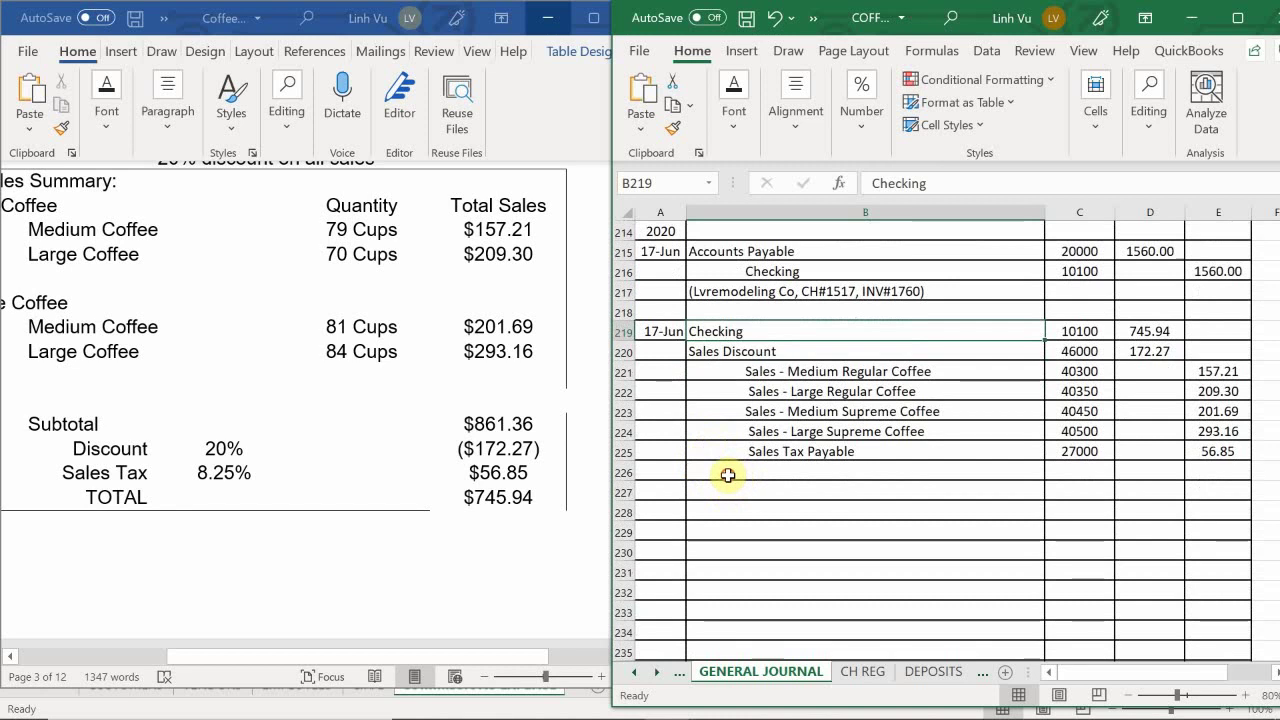
{"action": "left_click", "coordinate": [729, 472]}
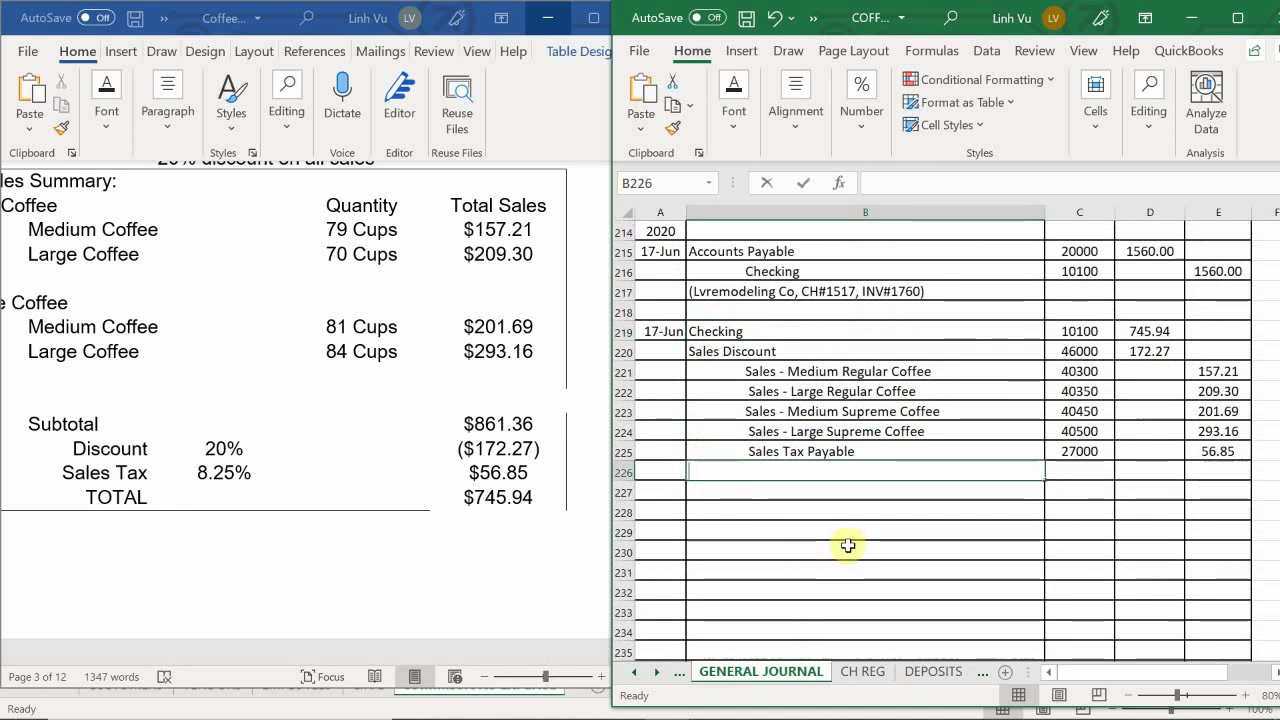
{"action": "type", "text": "(IN"}
{"action": "key", "text": "BackSpace"}
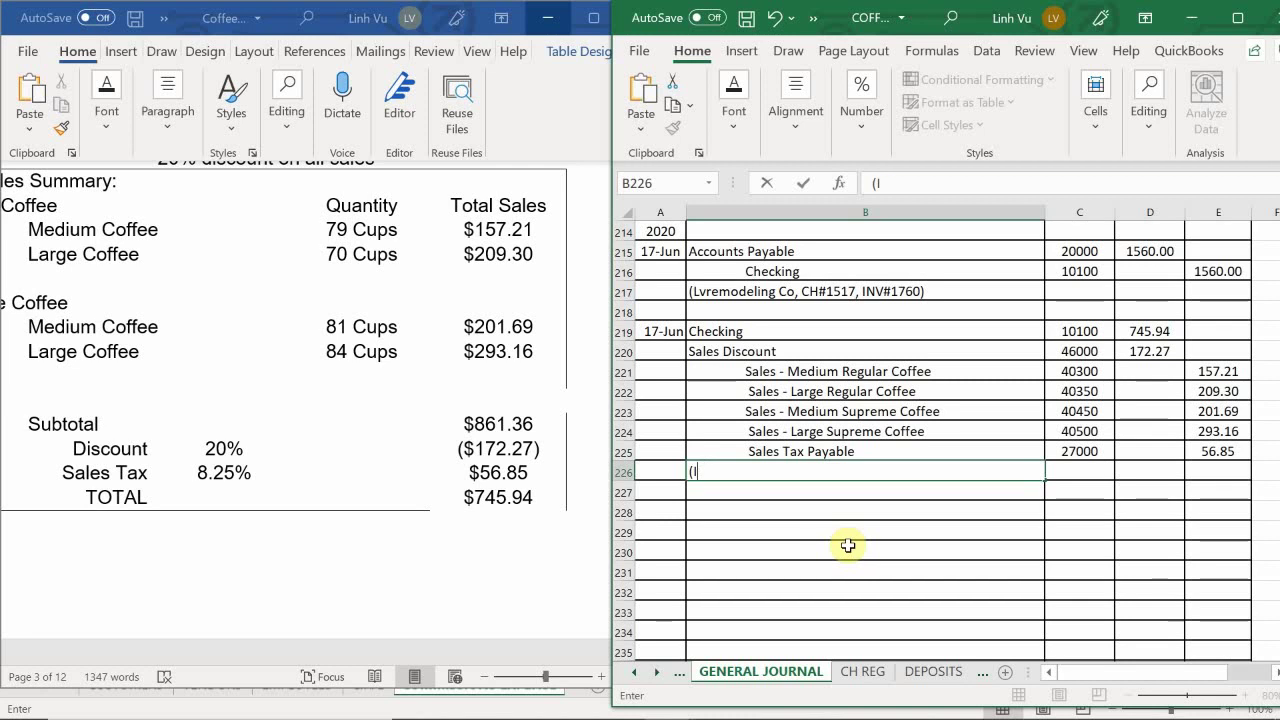
{"action": "type", "text": "n-Store S"}
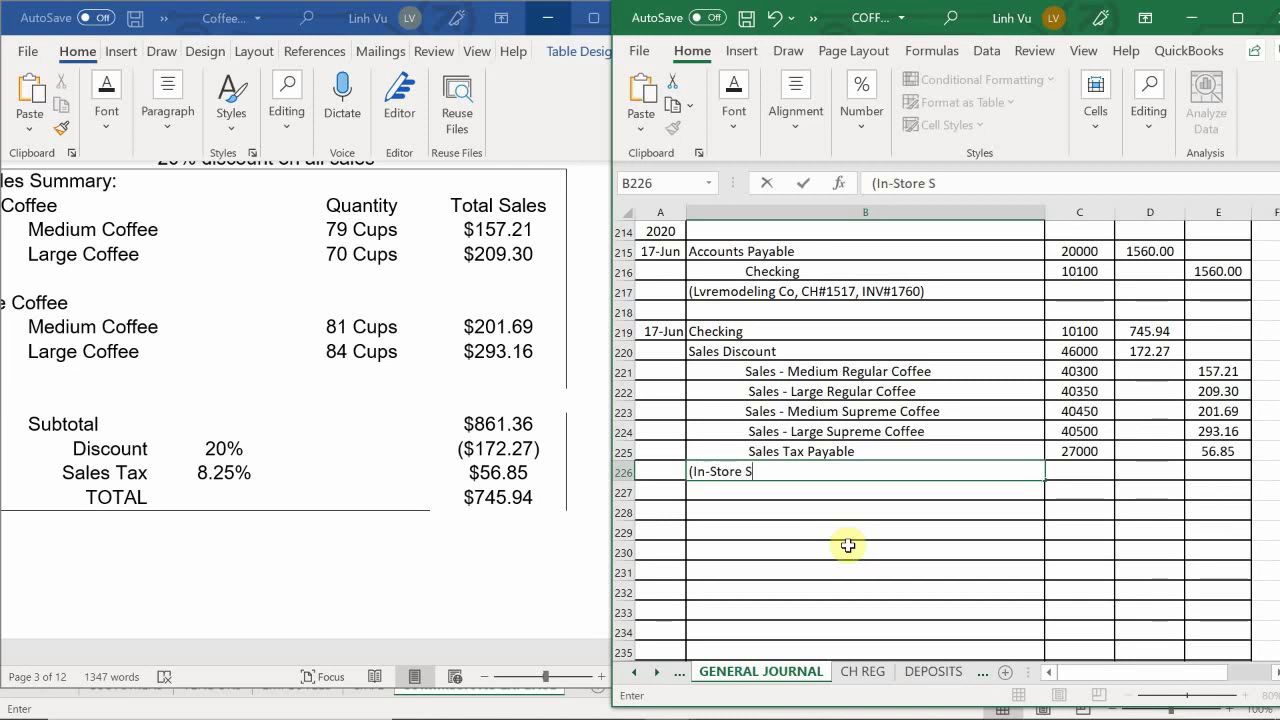
{"action": "type", "text": "ales, Gr"}
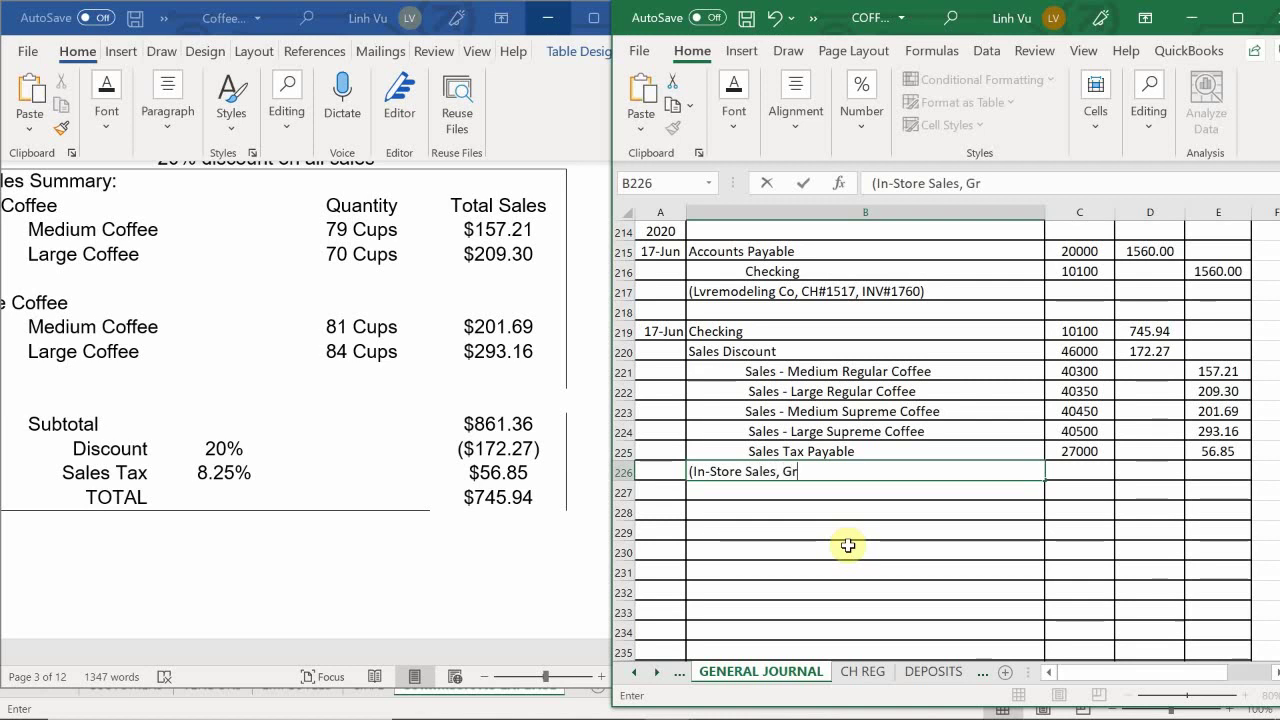
{"action": "type", "text": "an pe"}
{"action": "key", "text": "BackSpace"}
{"action": "key", "text": "BackSpace"}
{"action": "type", "text": "O"}
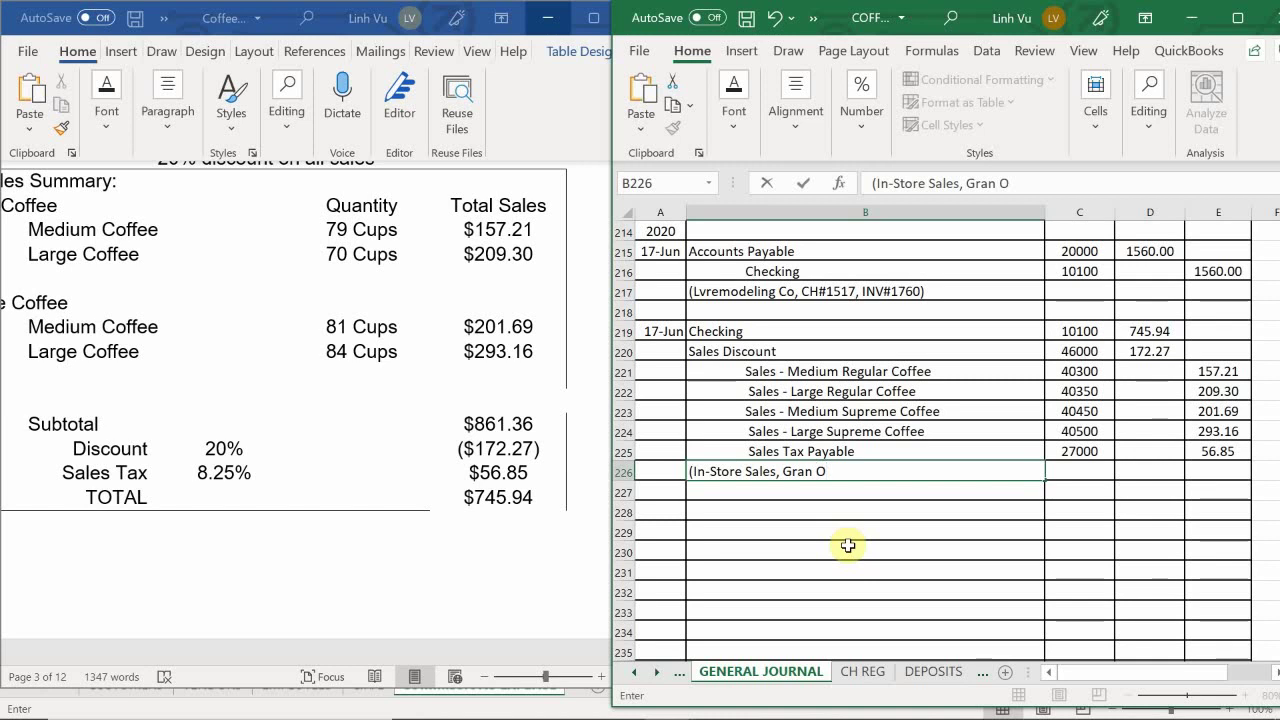
{"action": "type", "text": "pening"}
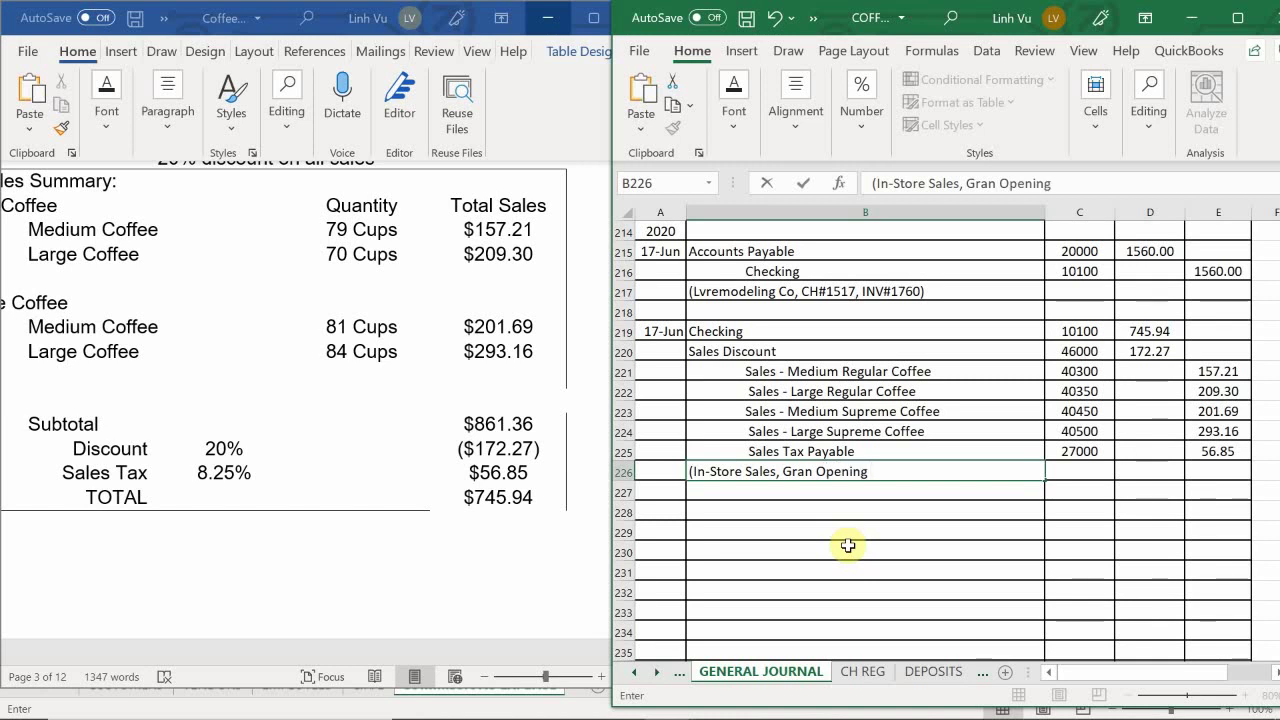
{"action": "type", "text": " 20%"}
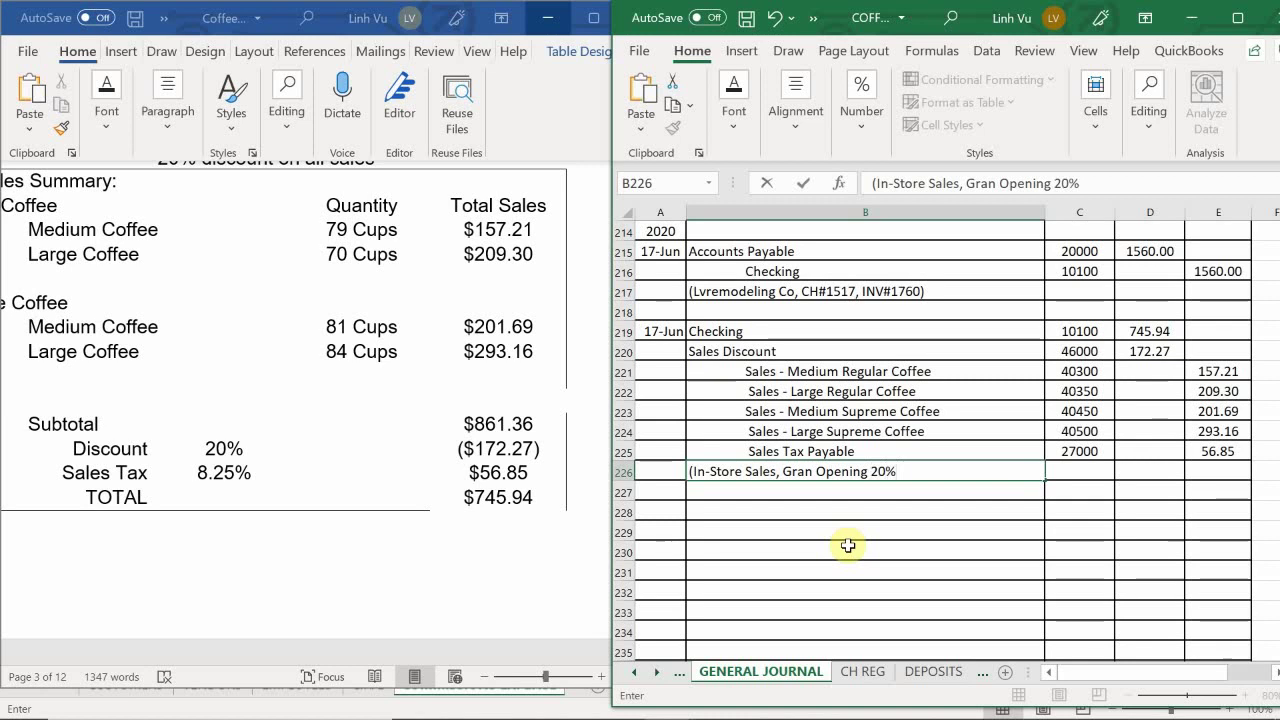
{"action": "type", "text": " Discount)"}
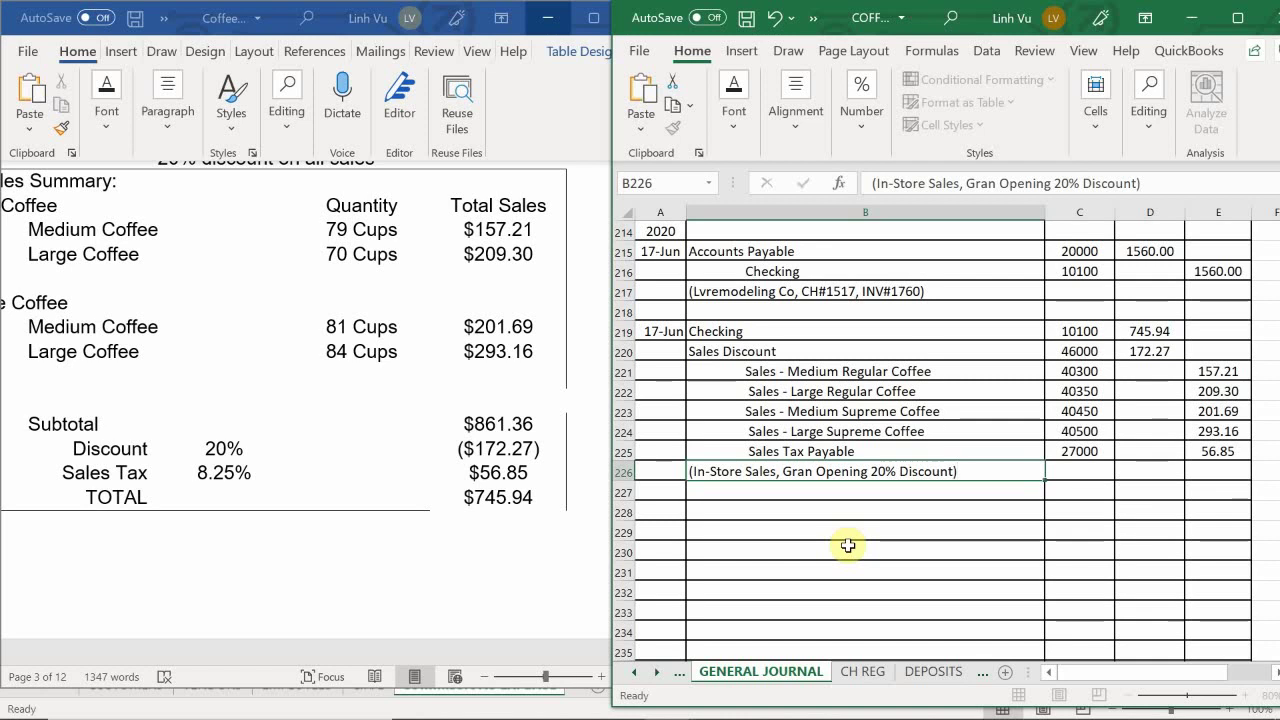
{"action": "key", "text": "Return"}
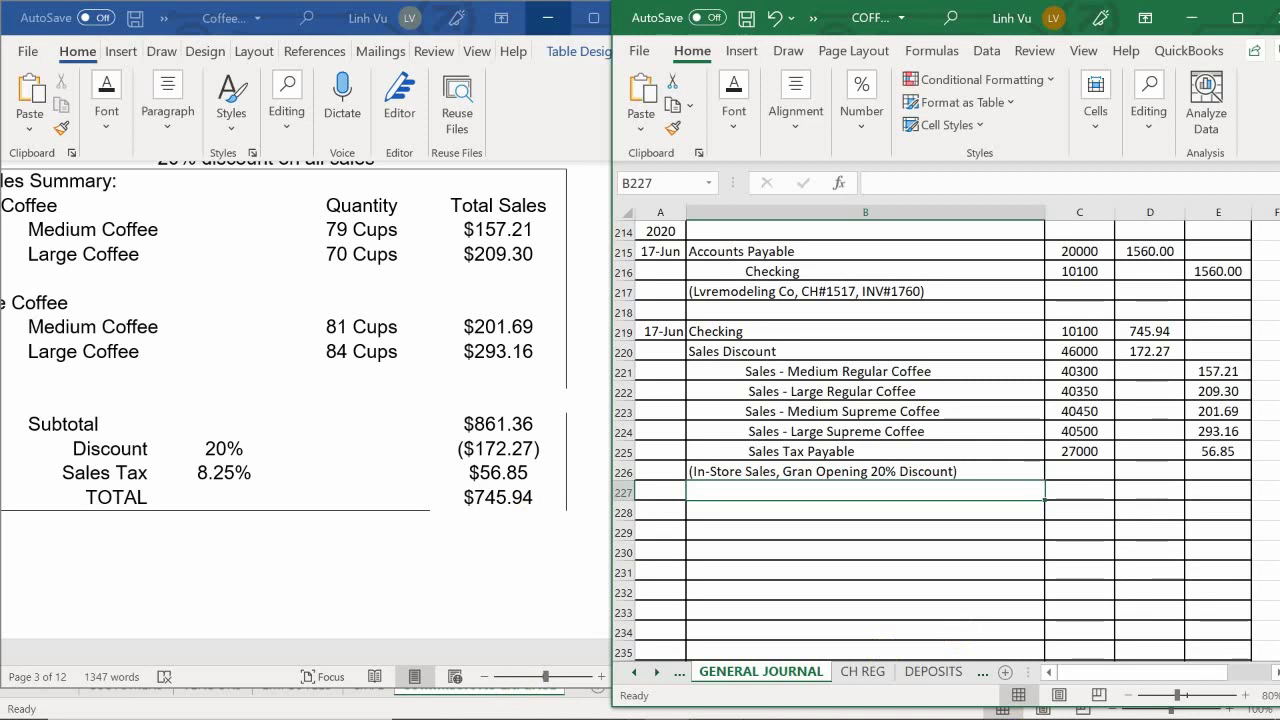
Step: Bring up the ledger workbook's ASSETS sheet and enter the date 6/17 in A35 of the Checking account
{"action": "mouse_move", "coordinate": [665, 698]}
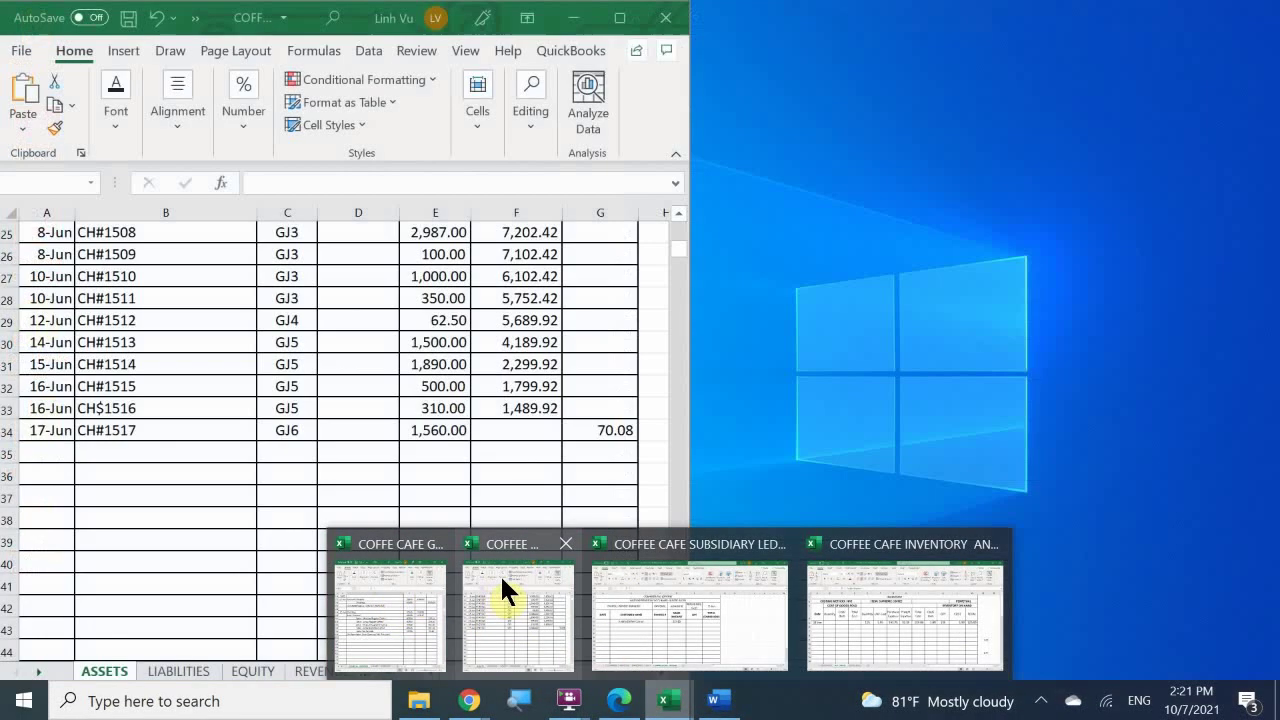
{"action": "left_click", "coordinate": [501, 576]}
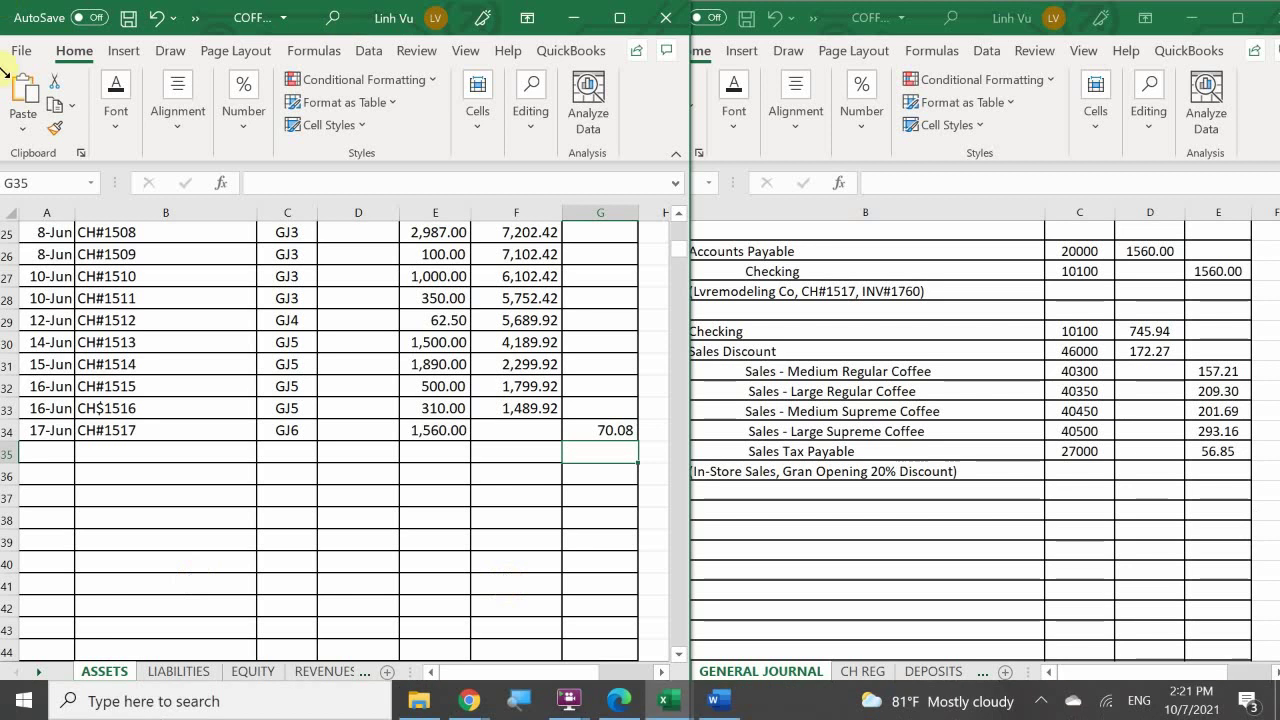
{"action": "left_click", "coordinate": [56, 474]}
{"action": "scroll", "coordinate": [54, 460], "scroll_direction": "up", "scroll_amount": 8}
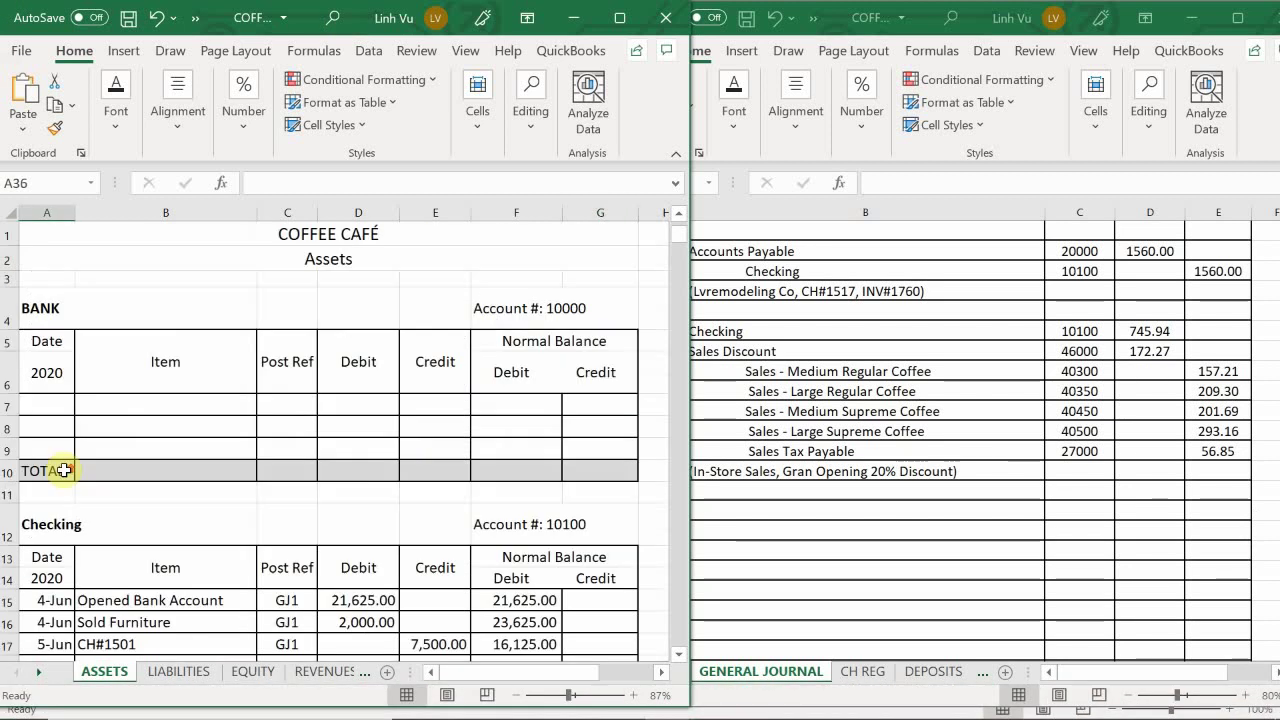
{"action": "scroll", "coordinate": [54, 453], "scroll_direction": "down", "scroll_amount": 9}
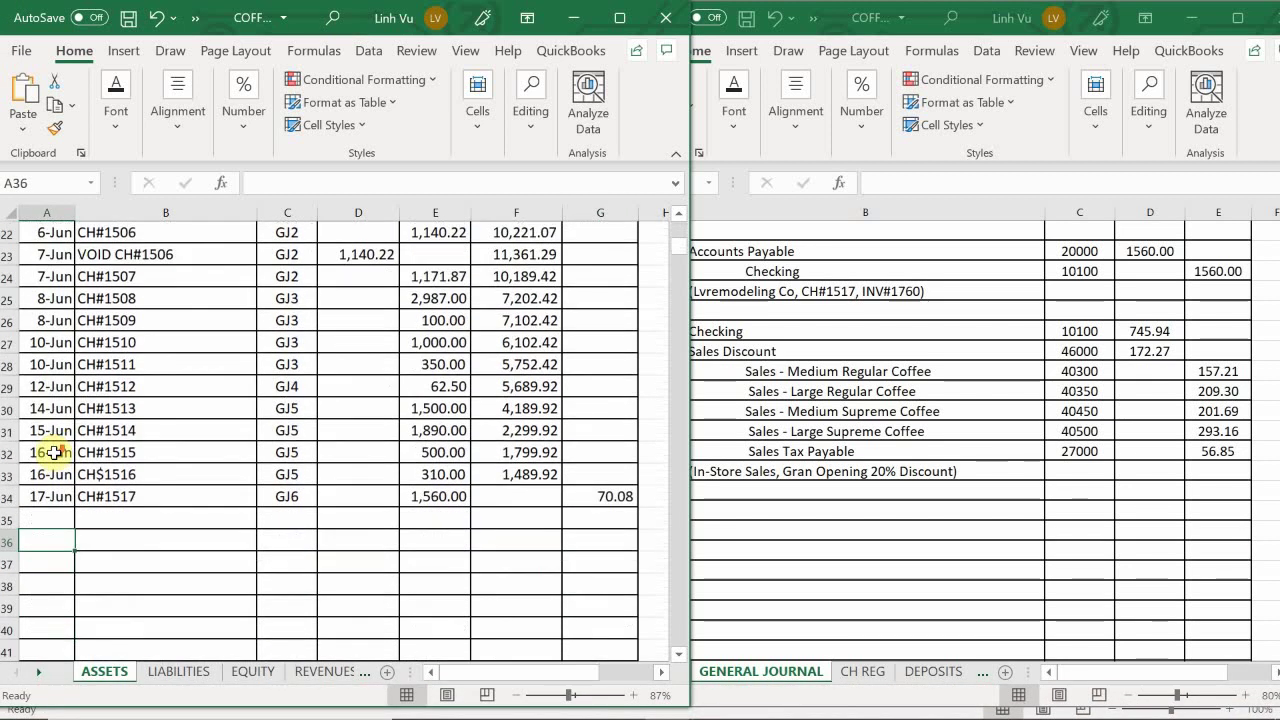
{"action": "scroll", "coordinate": [54, 453], "scroll_direction": "up", "scroll_amount": 1}
{"action": "left_click", "coordinate": [40, 452]}
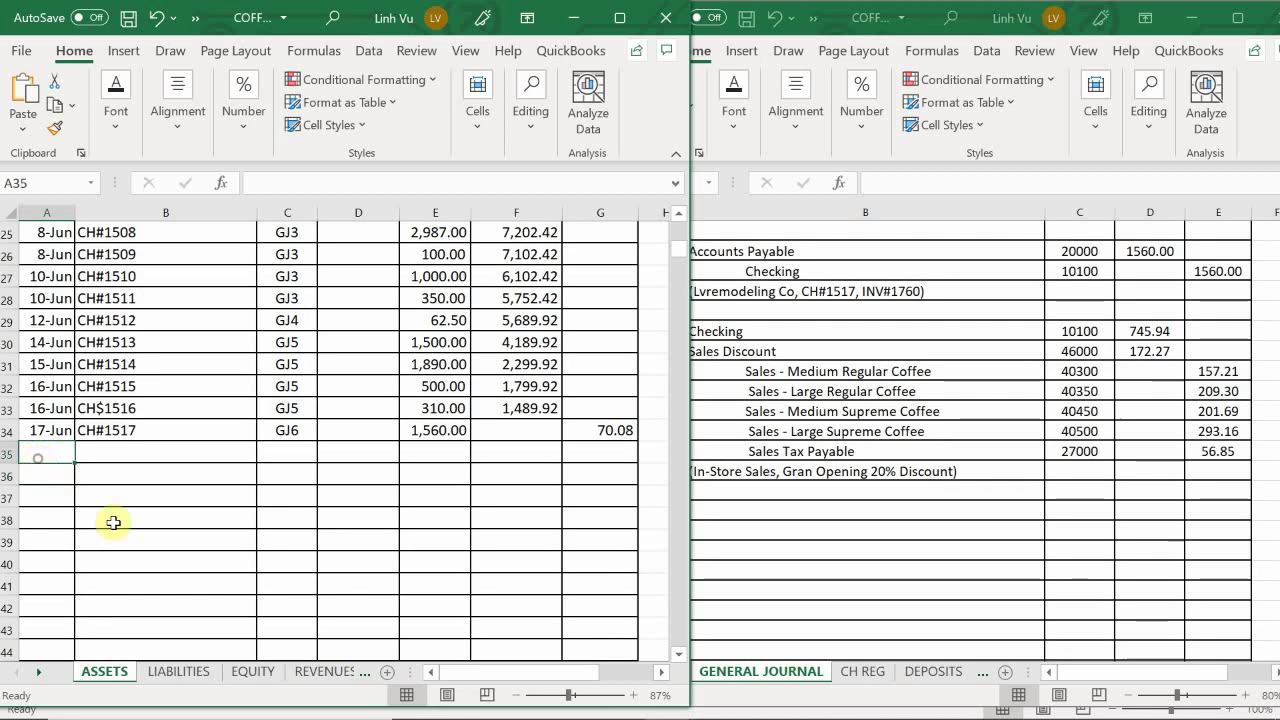
{"action": "type", "text": "6/"}
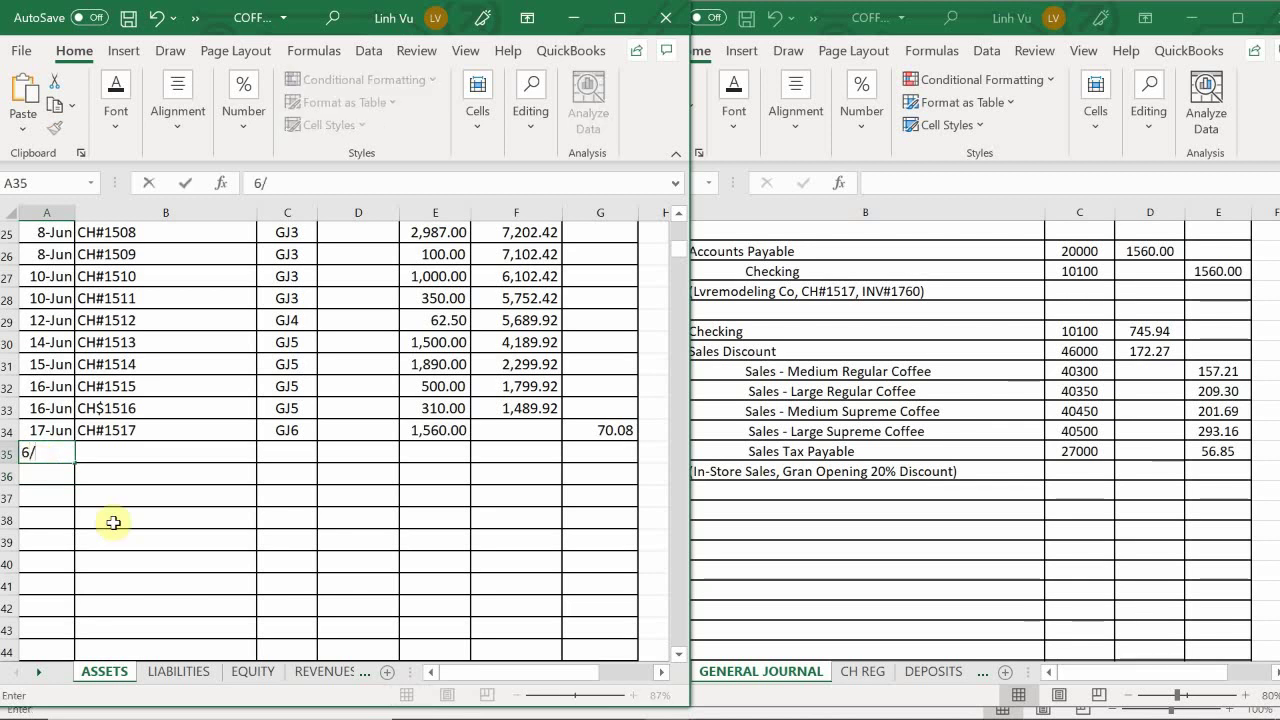
{"action": "type", "text": "17"}
{"action": "key", "text": "Return"}
{"action": "key", "text": "Right"}
{"action": "key", "text": "Up"}
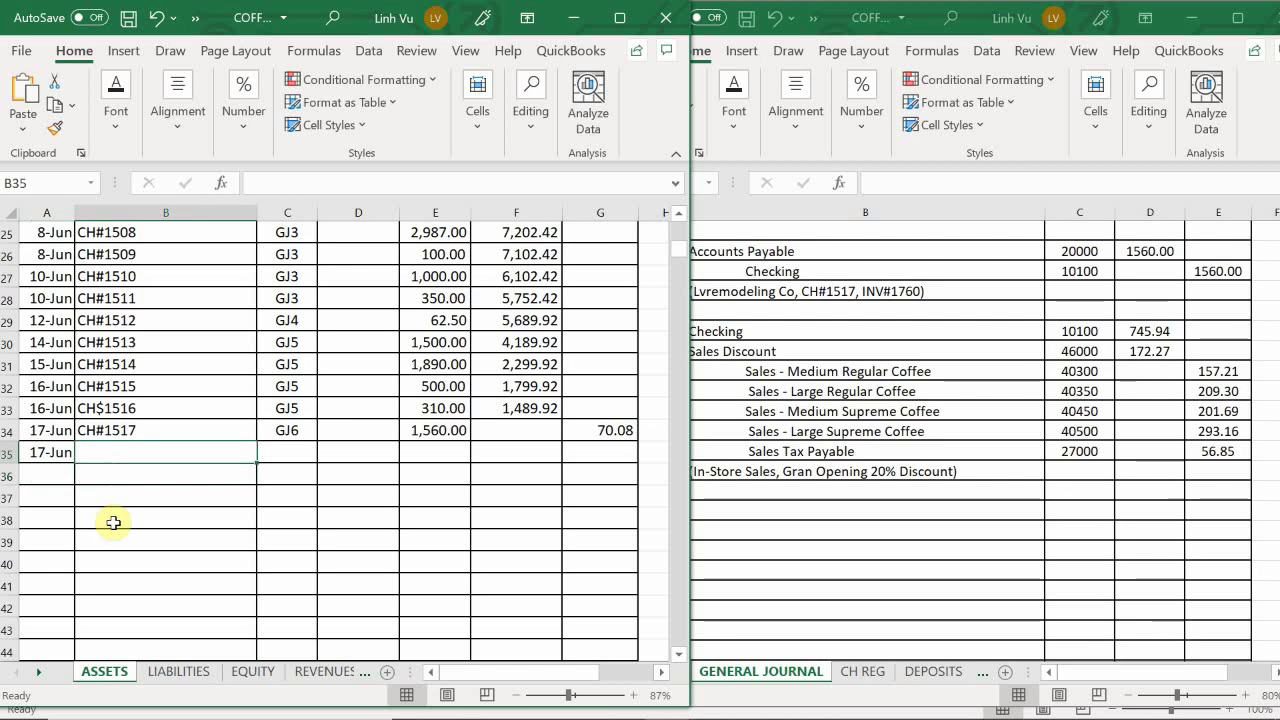
Step: Enter In Store Sales as the item in B35 and GJ6 as the post reference in C35
{"action": "type", "text": "In Store Sal"}
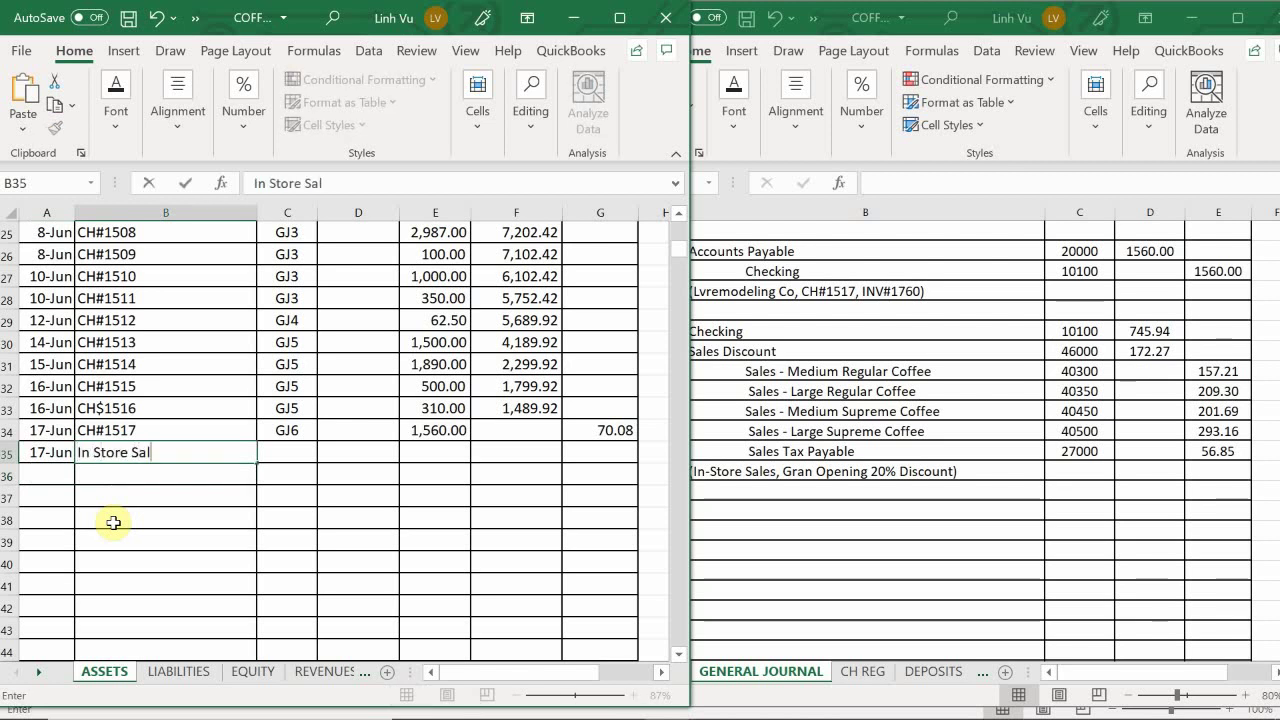
{"action": "type", "text": "es"}
{"action": "key", "text": "Return"}
{"action": "key", "text": "Right"}
{"action": "key", "text": "Up"}
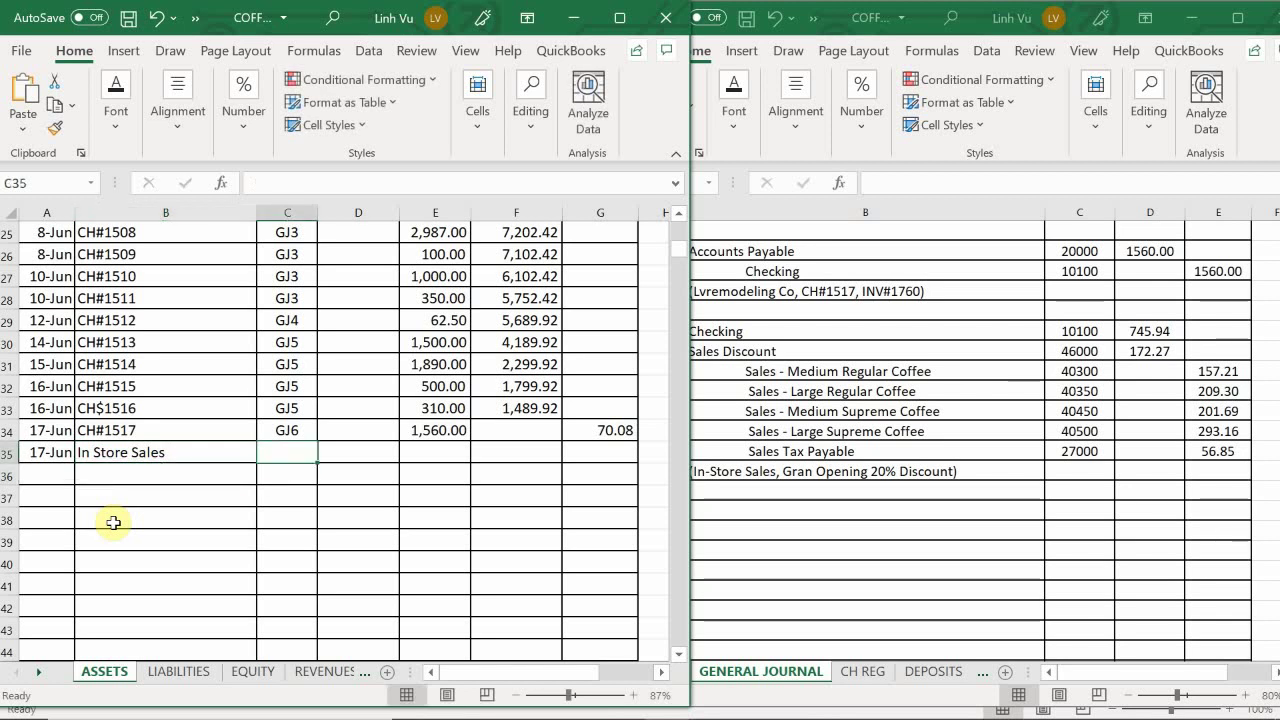
{"action": "type", "text": "GJ"}
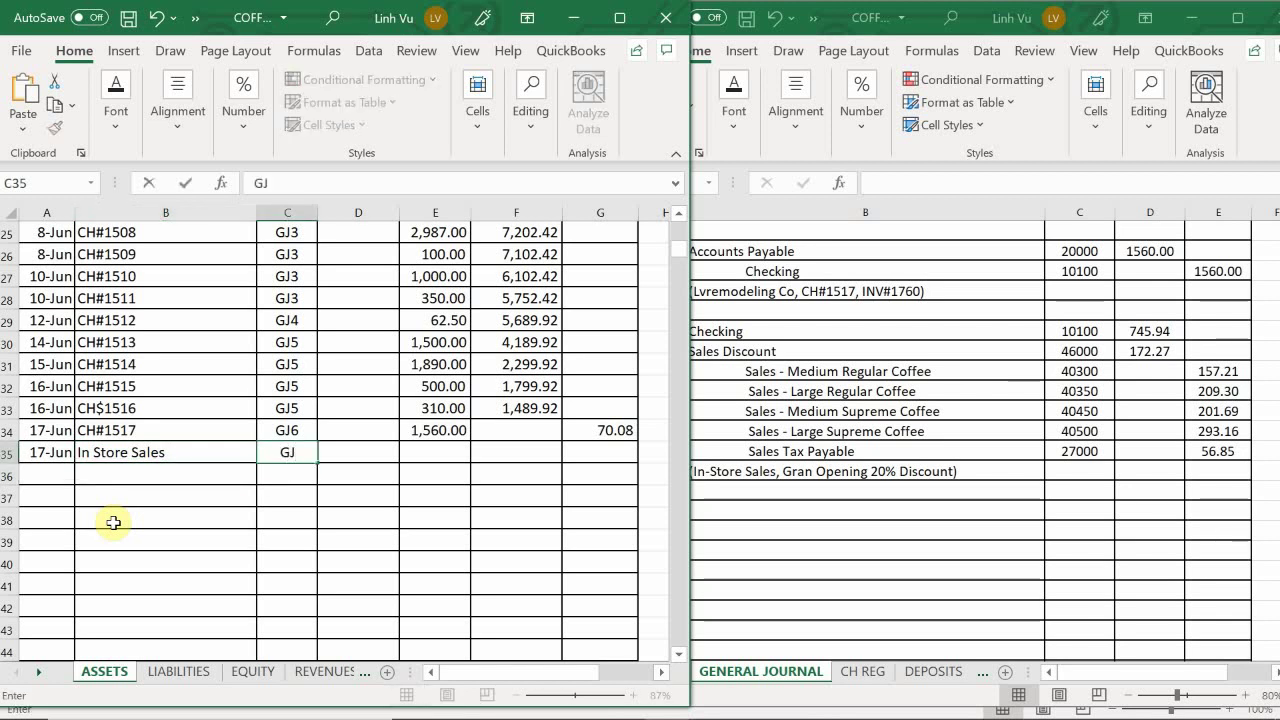
{"action": "type", "text": "6"}
{"action": "key", "text": "Return"}
{"action": "key", "text": "Right"}
{"action": "key", "text": "Up"}
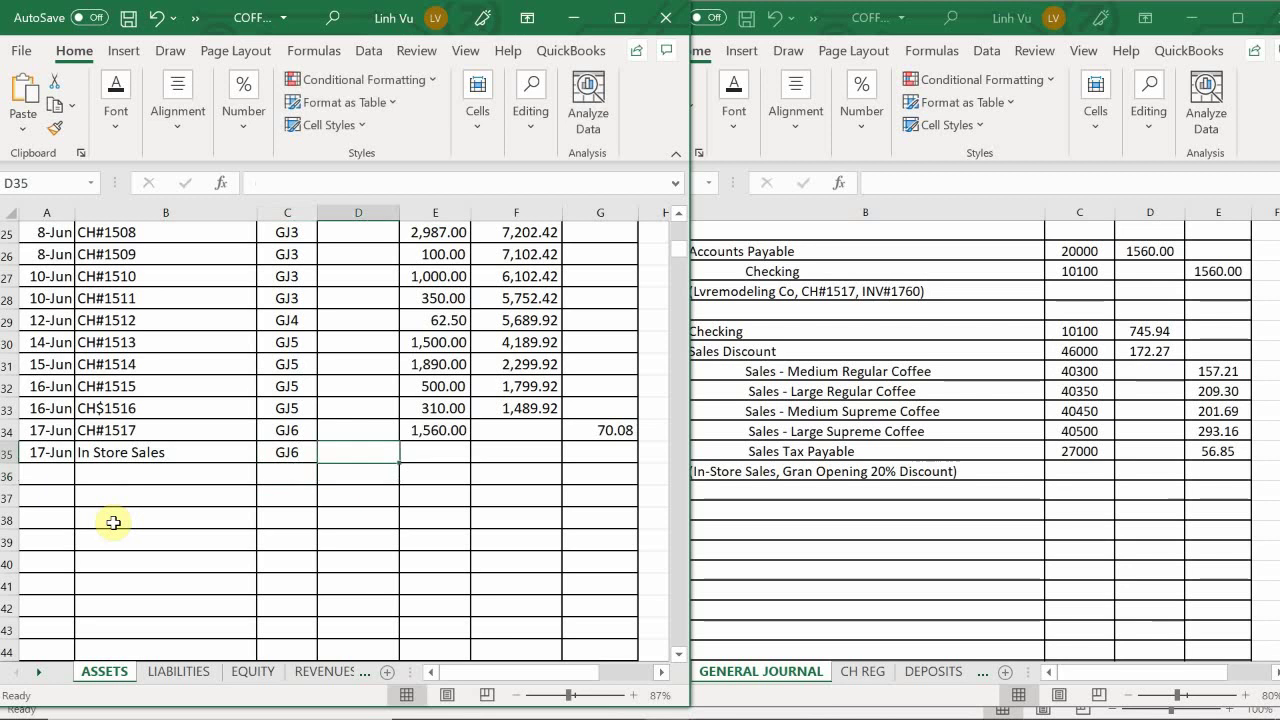
Step: Enter the 745.94 debit for the in-store sales in D35 of the Checking account
{"action": "type", "text": "749"}
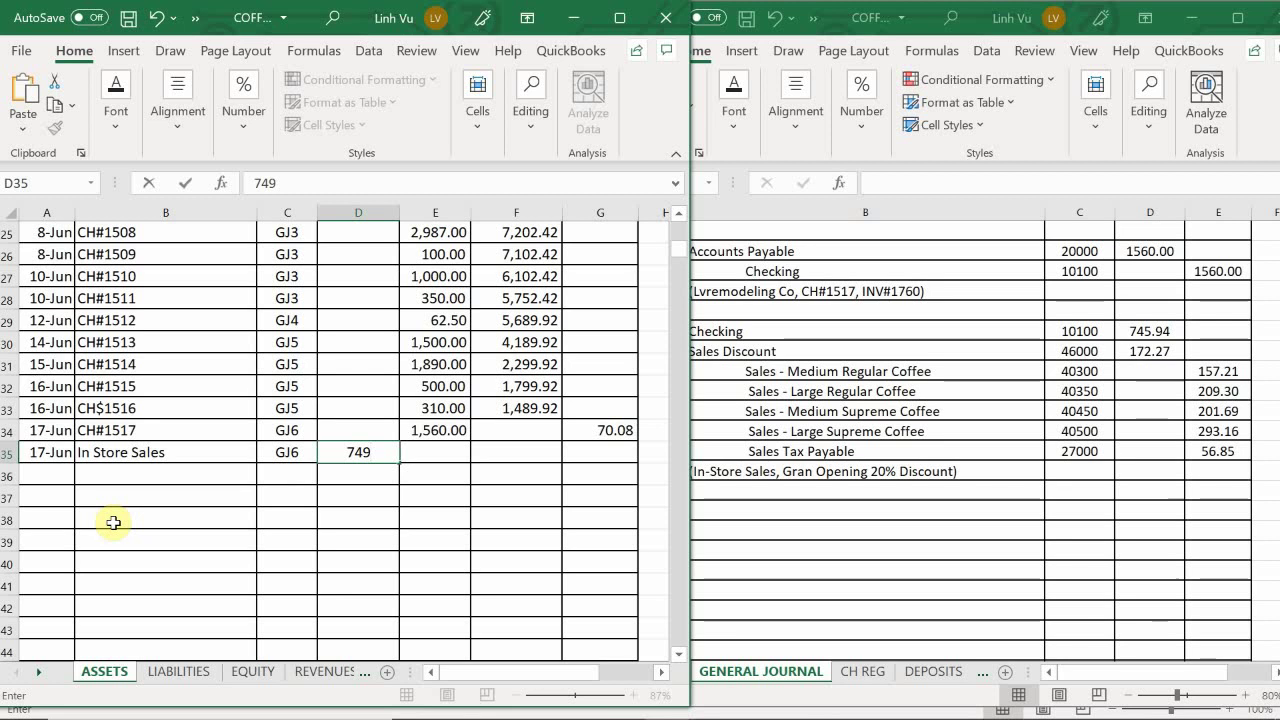
{"action": "key", "text": "BackSpace"}
{"action": "type", "text": "5"}
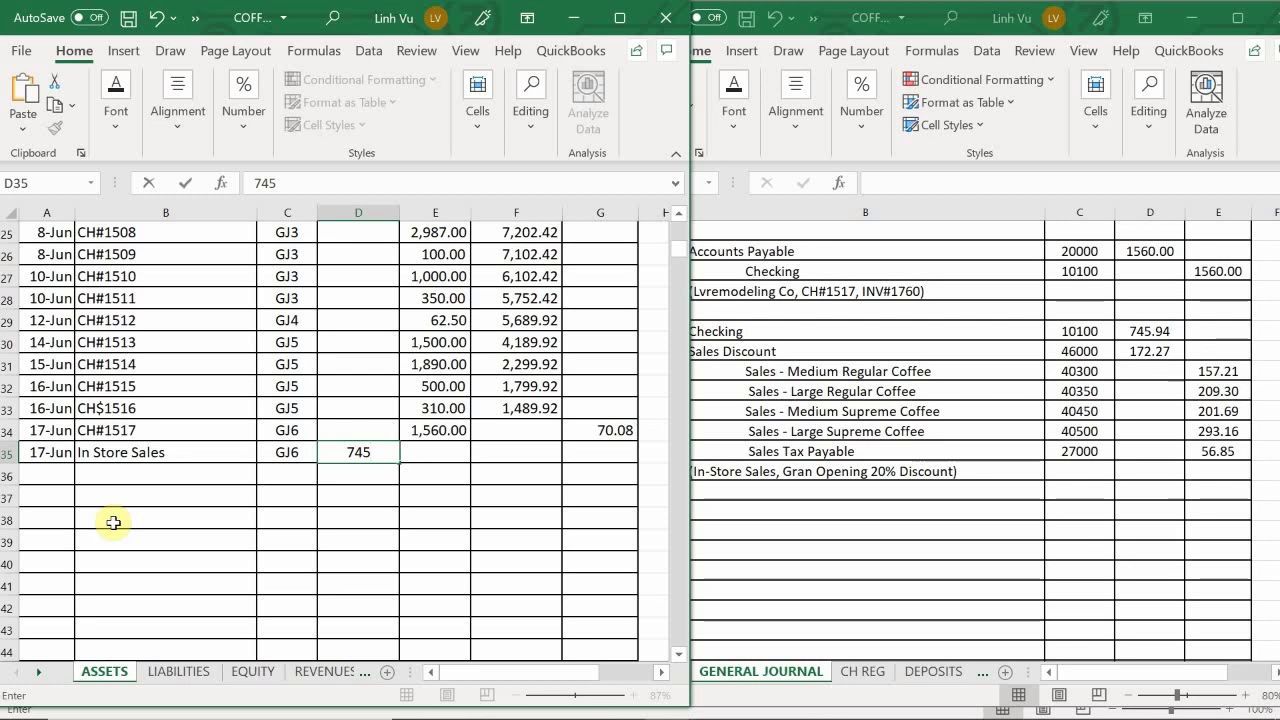
{"action": "type", "text": ".94"}
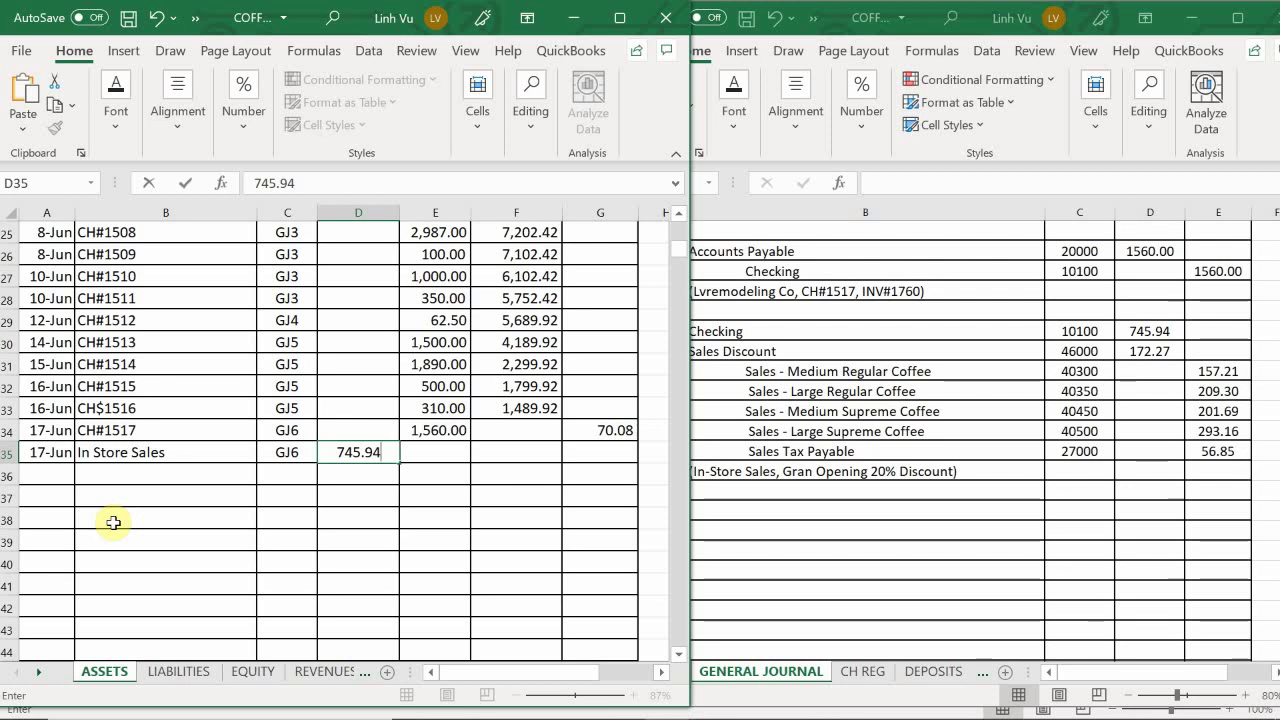
{"action": "key", "text": "Return"}
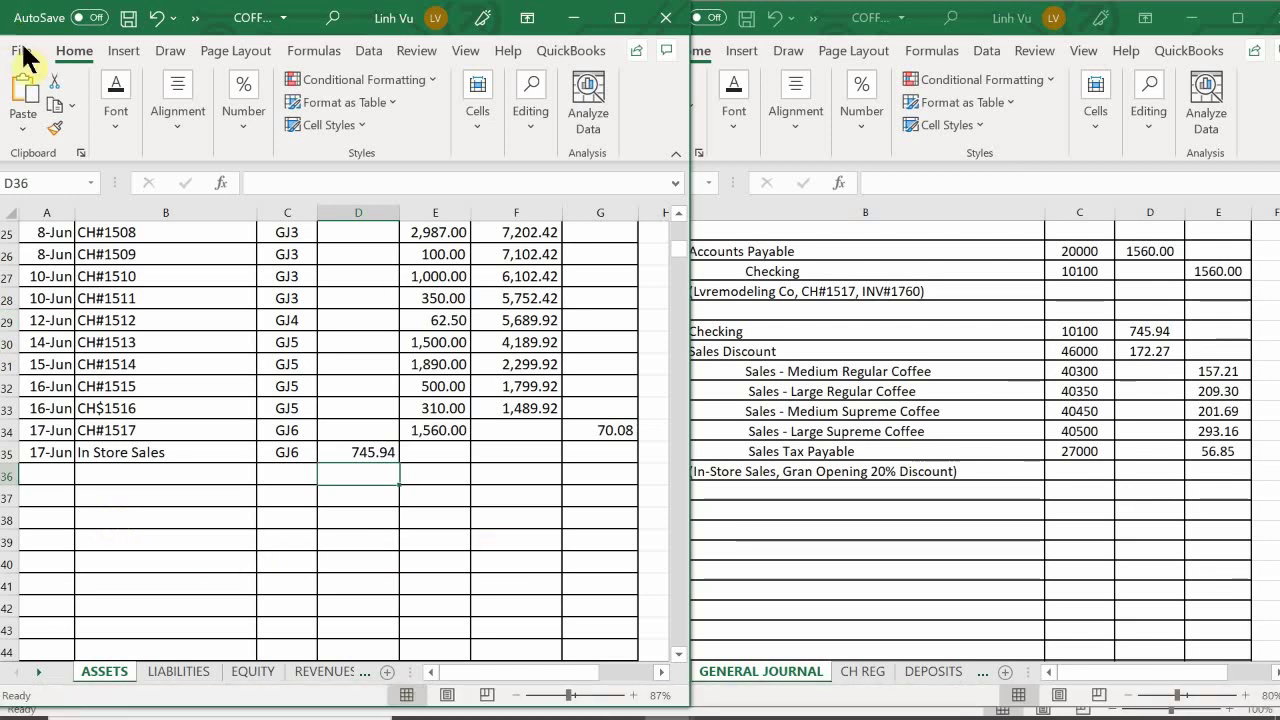
Step: Copy the running balance formula from F34 to F35 and set F35's font color to Automatic
{"action": "left_click", "coordinate": [514, 438]}
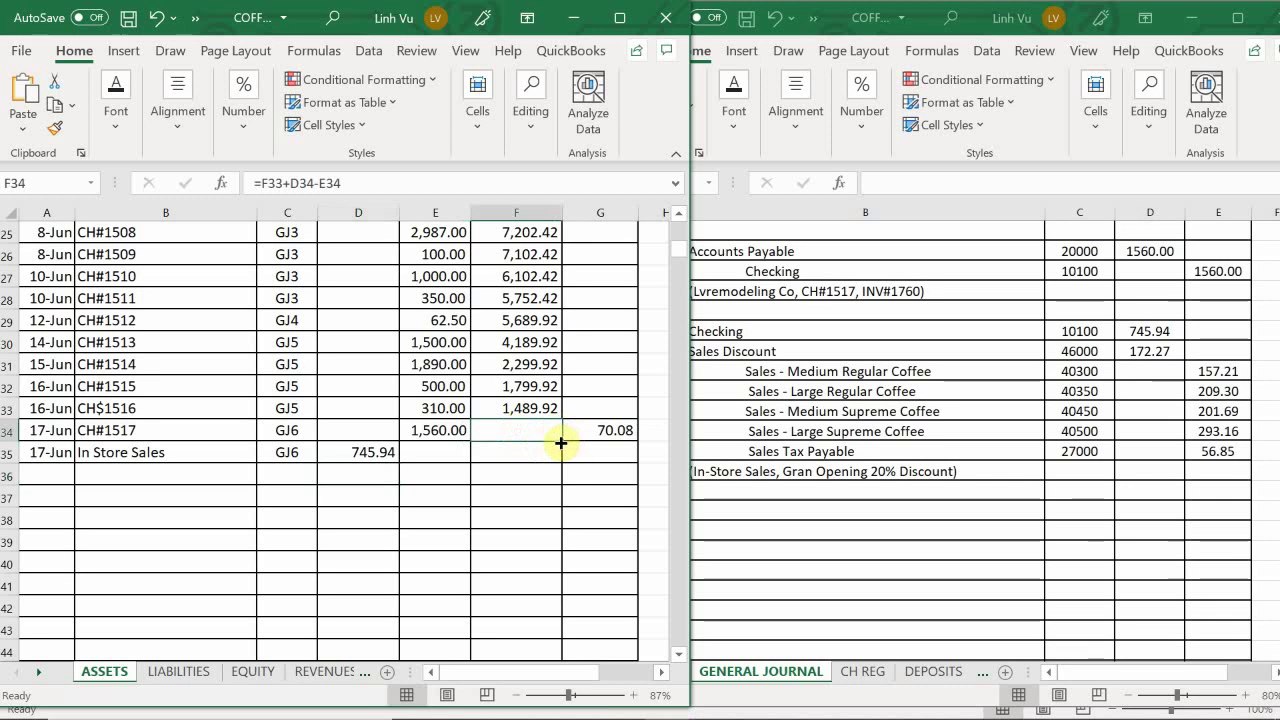
{"action": "left_click_drag", "start_coordinate": [560, 440], "coordinate": [564, 462]}
{"action": "left_click", "coordinate": [541, 451]}
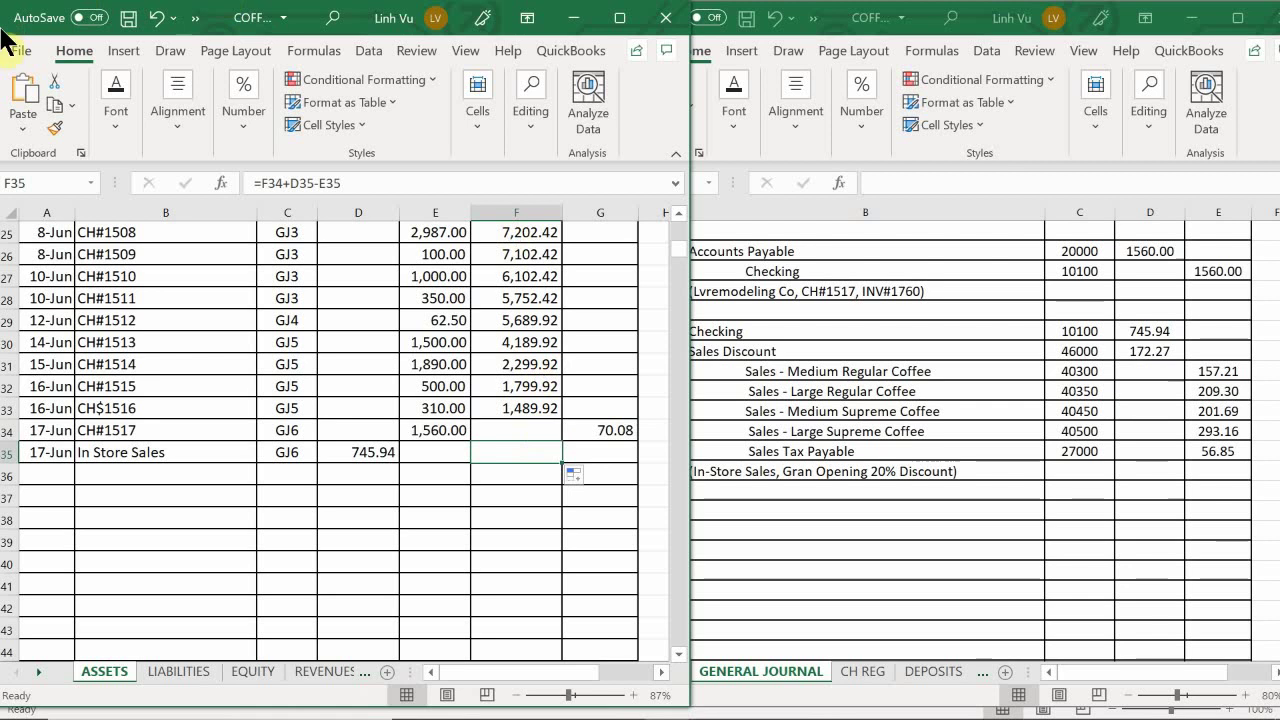
{"action": "left_click", "coordinate": [134, 125]}
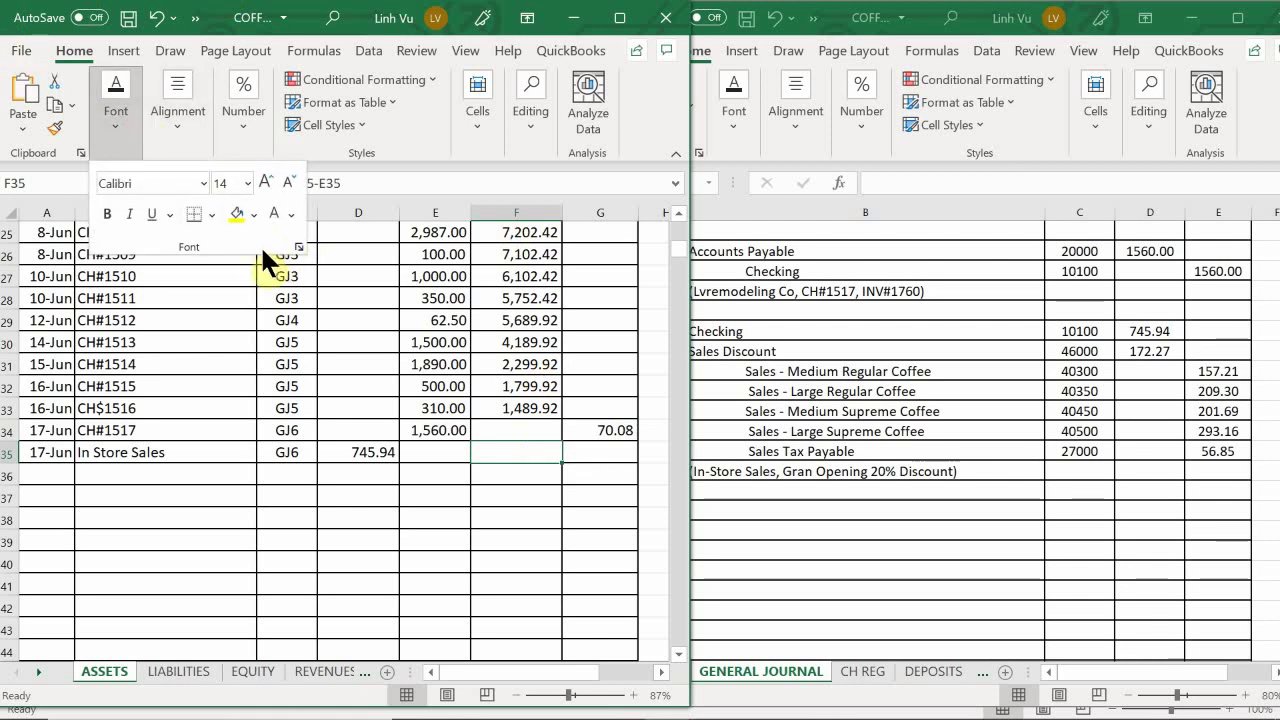
{"action": "left_click", "coordinate": [291, 214]}
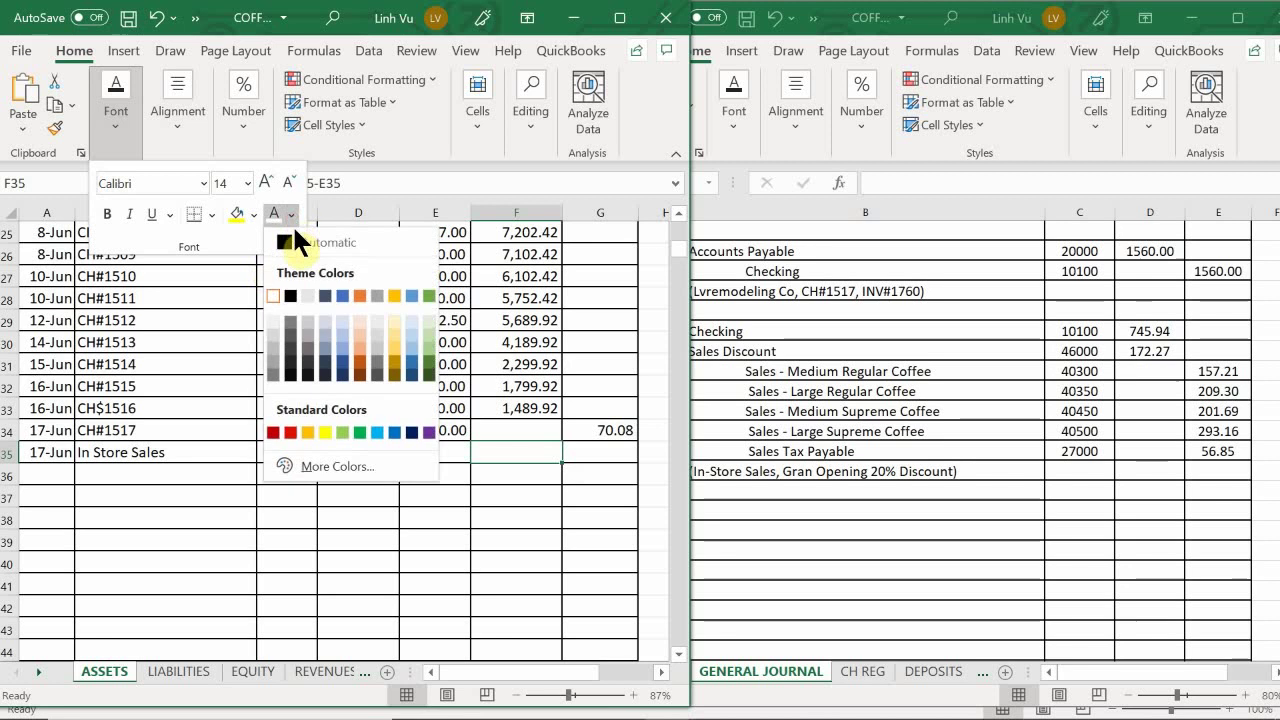
{"action": "left_click", "coordinate": [290, 238]}
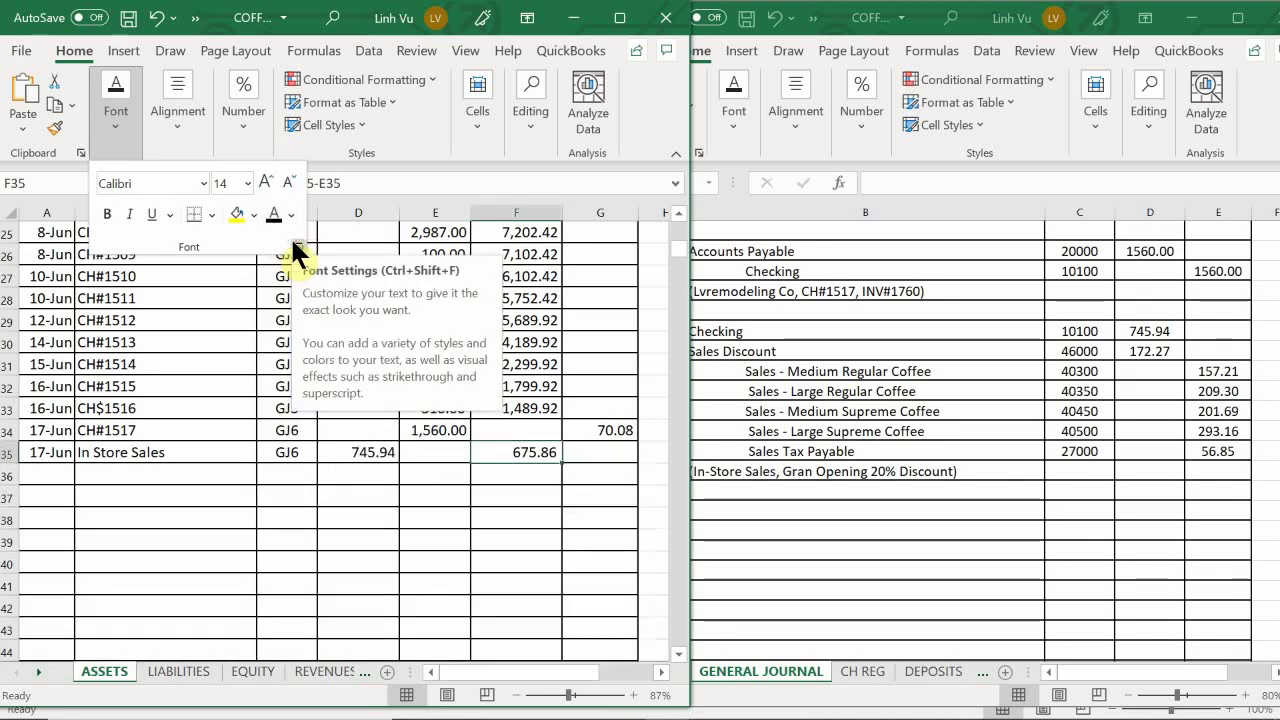
{"action": "left_click", "coordinate": [497, 502]}
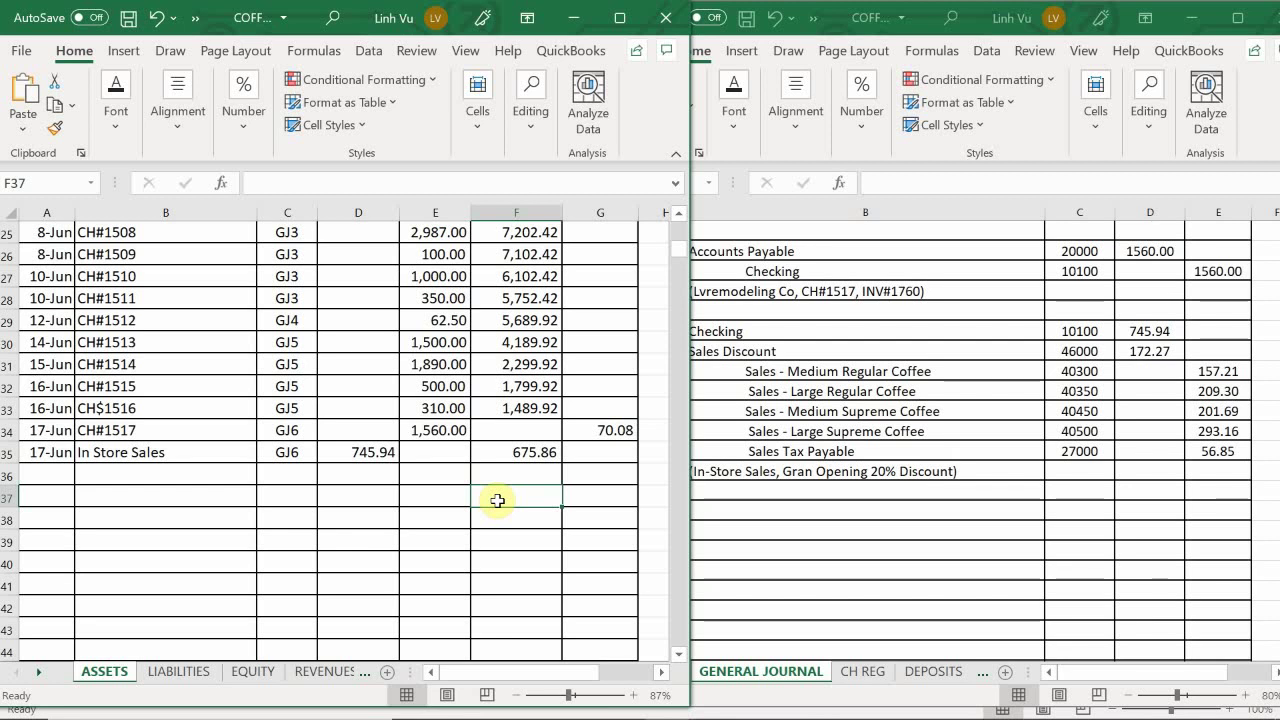
{"action": "type", "text": "00000000000000000000"}
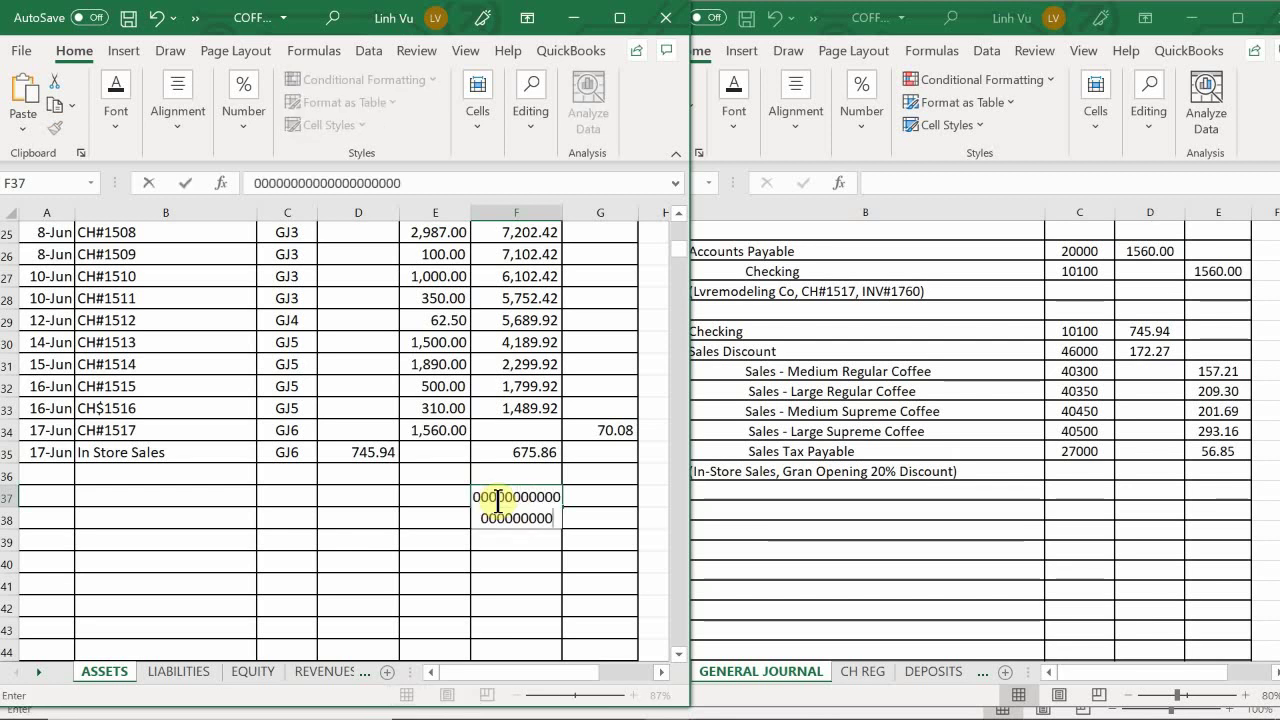
{"action": "type", "text": "00000000000000000000000000000000000000000000000000000000000000000000000"}
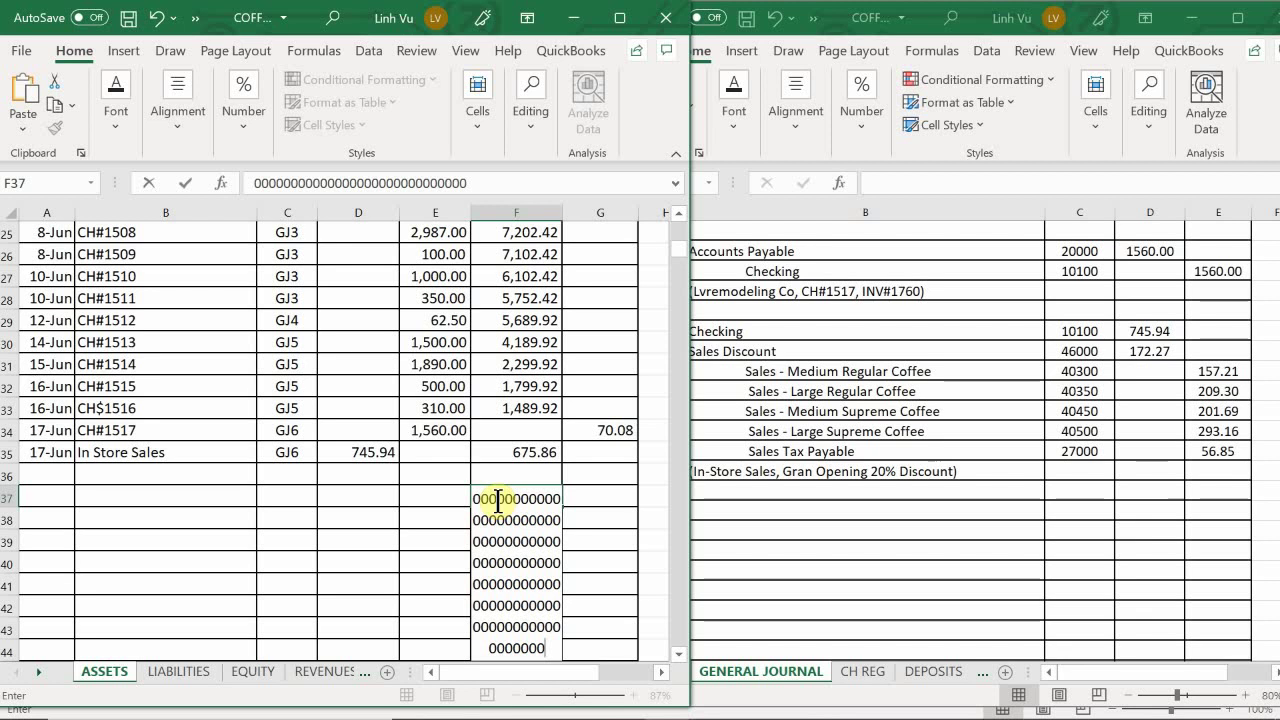
{"action": "key", "text": "BackSpace"}
{"action": "key", "text": "BackSpace"}
{"action": "key", "text": "BackSpace"}
{"action": "key", "text": "BackSpace"}
{"action": "key", "text": "BackSpace"}
{"action": "key", "text": "BackSpace"}
{"action": "key", "text": "BackSpace"}
{"action": "key", "text": "BackSpace"}
{"action": "key", "text": "BackSpace"}
{"action": "key", "text": "BackSpace"}
{"action": "key", "text": "BackSpace"}
{"action": "key", "text": "BackSpace"}
{"action": "key", "text": "BackSpace"}
{"action": "key", "text": "BackSpace"}
{"action": "key", "text": "BackSpace"}
{"action": "key", "text": "BackSpace"}
{"action": "key", "text": "BackSpace"}
{"action": "key", "text": "BackSpace"}
{"action": "key", "text": "BackSpace"}
{"action": "key", "text": "BackSpace"}
{"action": "key", "text": "BackSpace"}
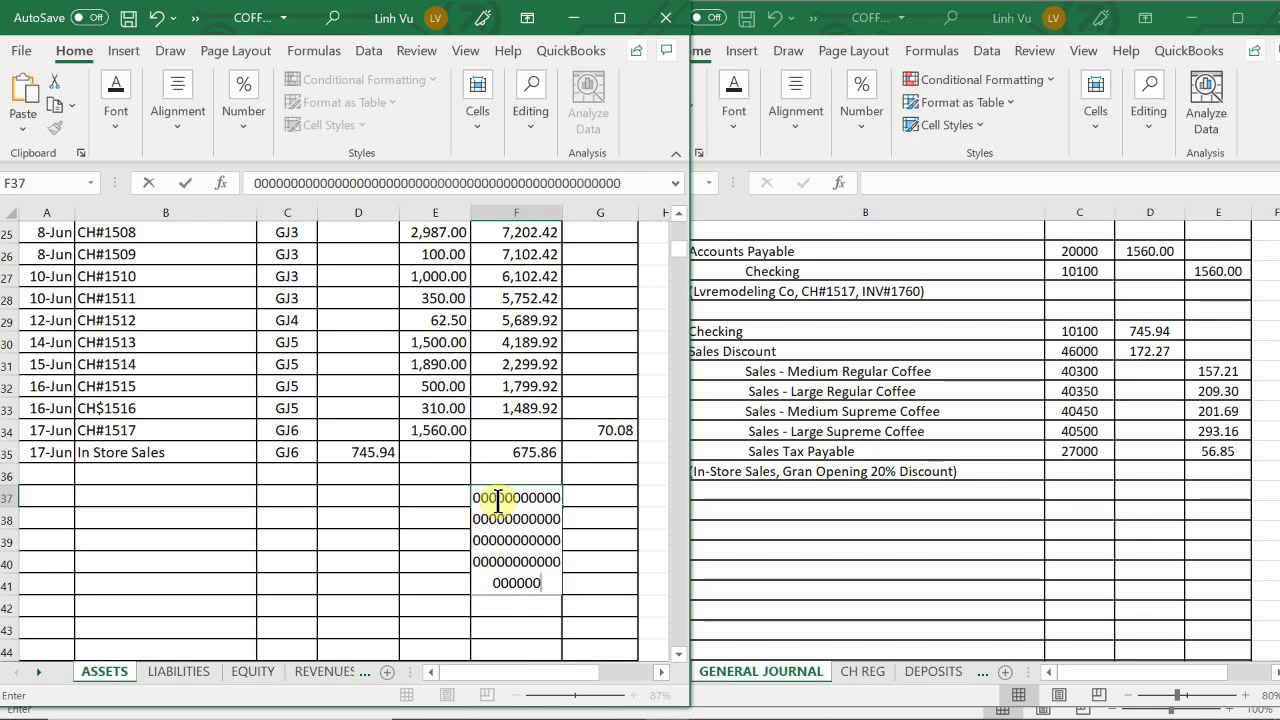
{"action": "key", "text": "BackSpace"}
{"action": "key", "text": "BackSpace"}
{"action": "key", "text": "BackSpace"}
{"action": "key", "text": "BackSpace"}
{"action": "key", "text": "BackSpace"}
{"action": "key", "text": "BackSpace"}
{"action": "key", "text": "BackSpace"}
{"action": "key", "text": "BackSpace"}
{"action": "key", "text": "BackSpace"}
{"action": "key", "text": "BackSpace"}
{"action": "key", "text": "BackSpace"}
{"action": "key", "text": "BackSpace"}
{"action": "key", "text": "BackSpace"}
{"action": "key", "text": "BackSpace"}
{"action": "key", "text": "BackSpace"}
{"action": "key", "text": "BackSpace"}
{"action": "key", "text": "BackSpace"}
{"action": "key", "text": "BackSpace"}
{"action": "key", "text": "BackSpace"}
{"action": "key", "text": "BackSpace"}
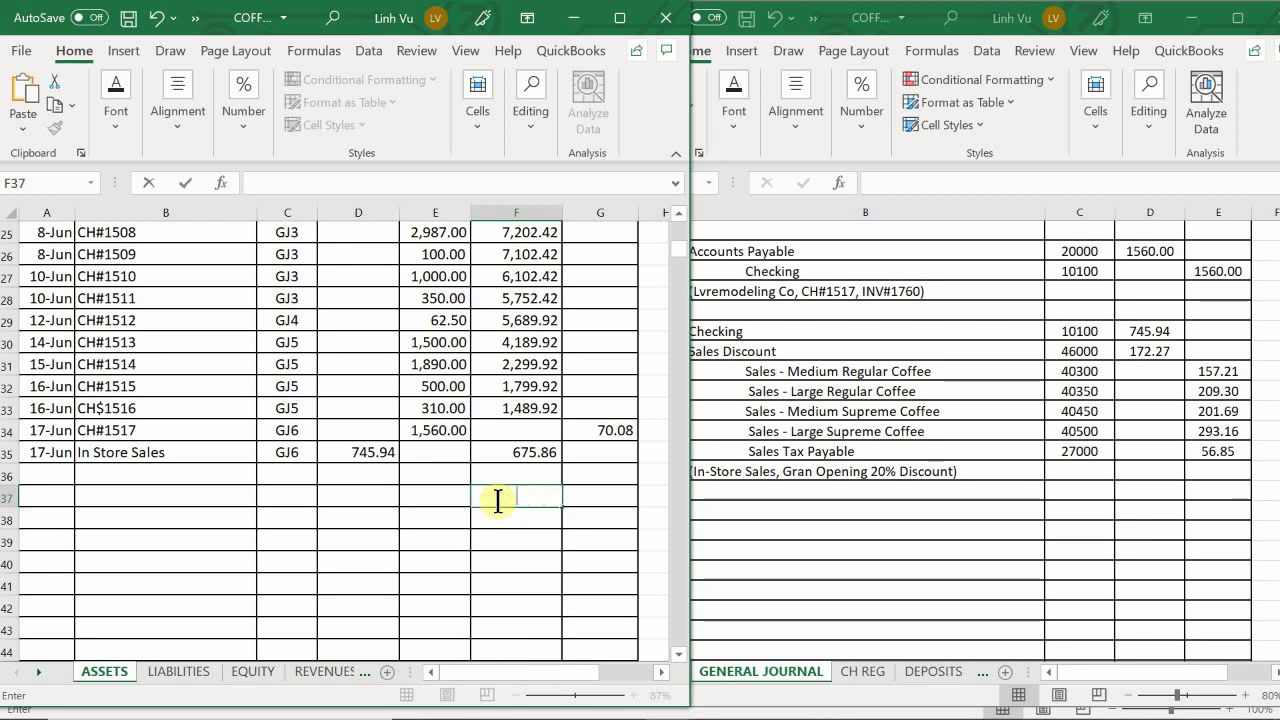
{"action": "key", "text": "Return"}
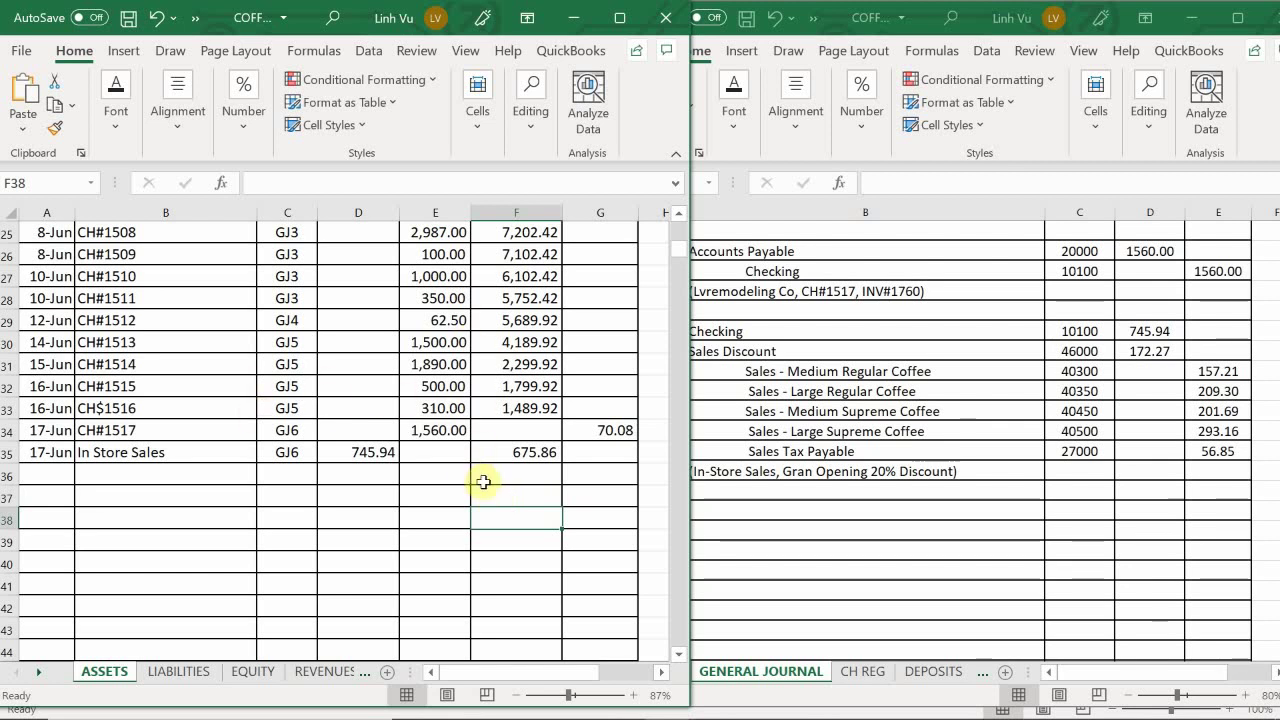
Step: Check the running balance formula in F35 of the Checking account
{"action": "left_click", "coordinate": [521, 470]}
{"action": "left_click", "coordinate": [590, 472]}
{"action": "left_click", "coordinate": [605, 453]}
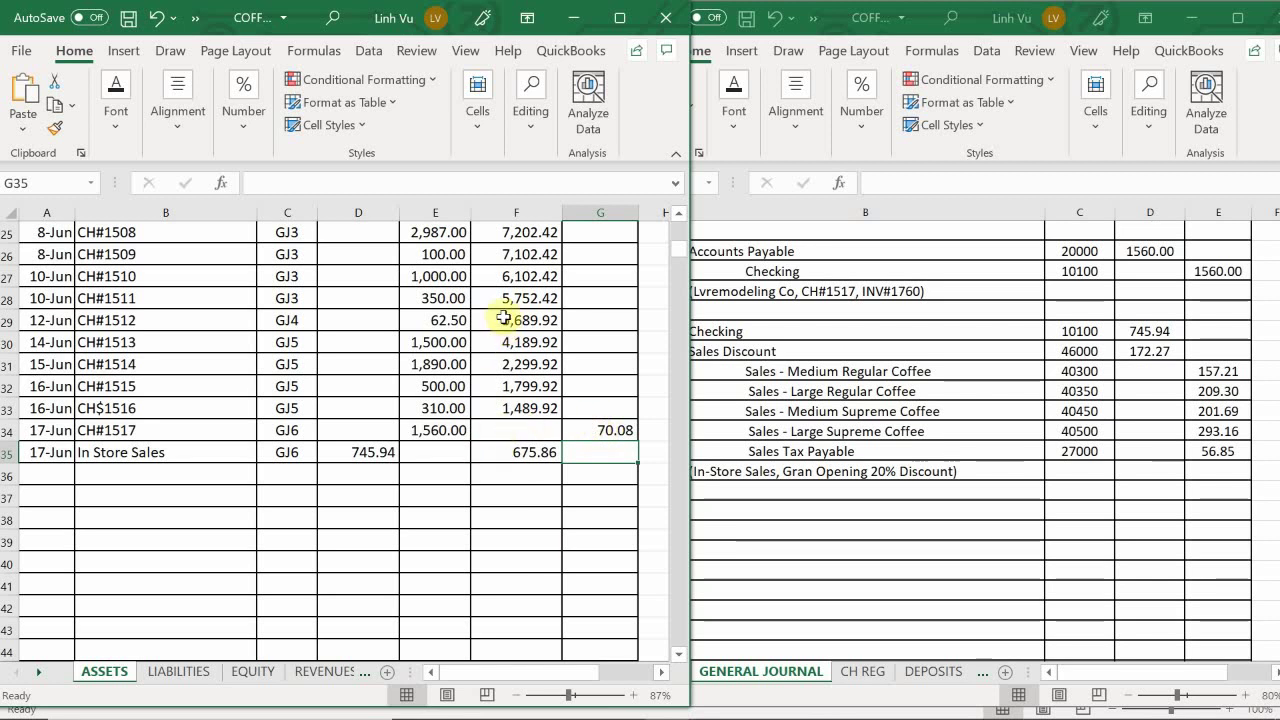
{"action": "left_click", "coordinate": [519, 455]}
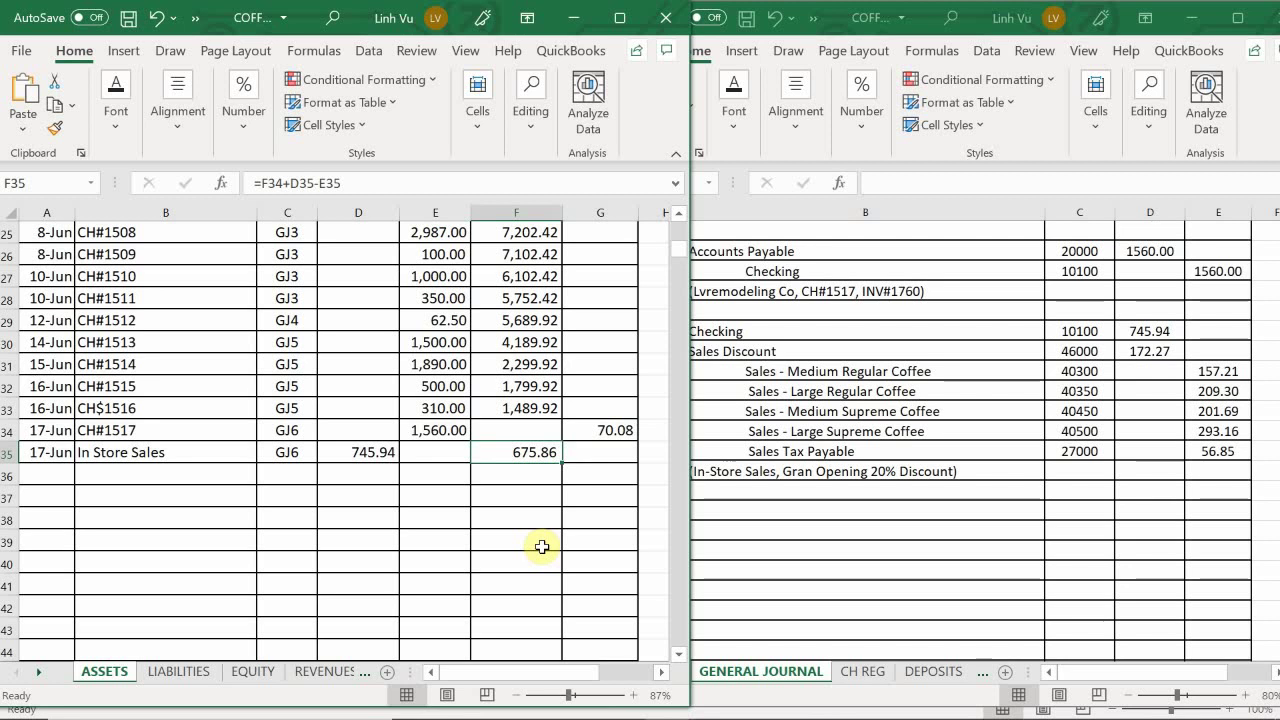
Step: Bring up the REVENUES sheet and enter the date 6/17 in A184 of the Sales Discount account
{"action": "left_click", "coordinate": [265, 680]}
{"action": "left_click", "coordinate": [300, 678]}
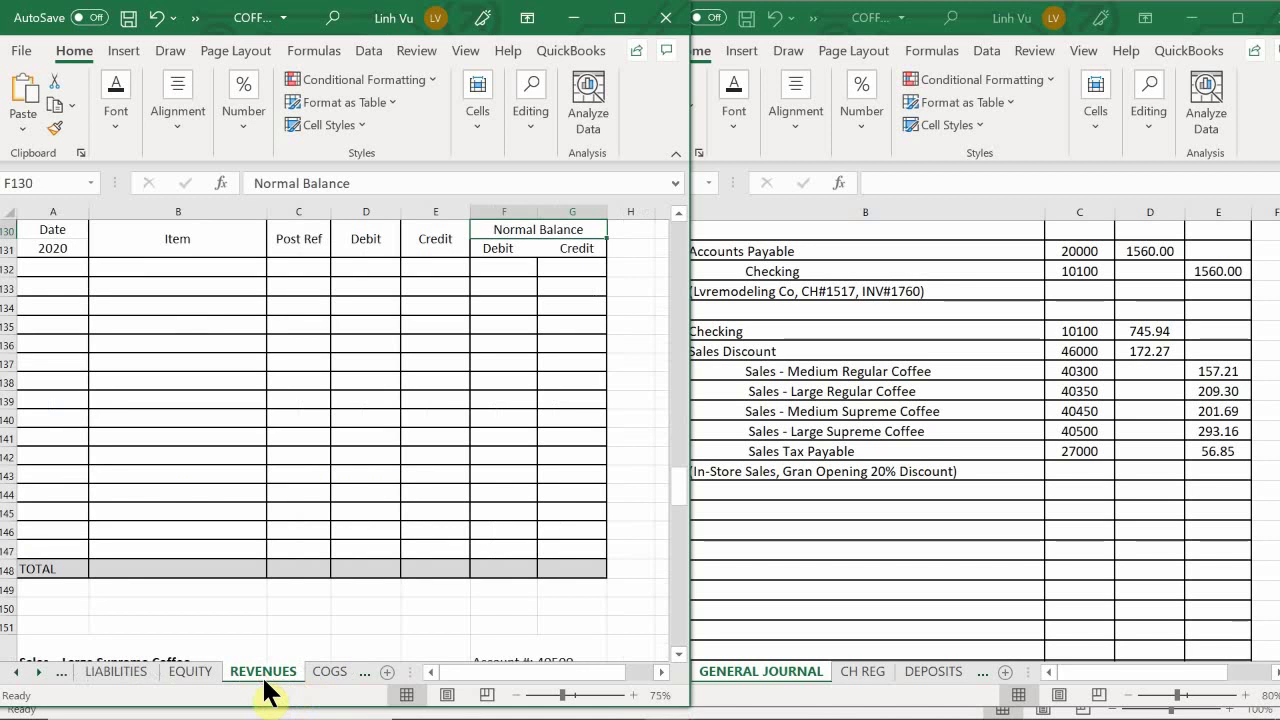
{"action": "left_click", "coordinate": [261, 456]}
{"action": "scroll", "coordinate": [260, 455], "scroll_direction": "down", "scroll_amount": 20}
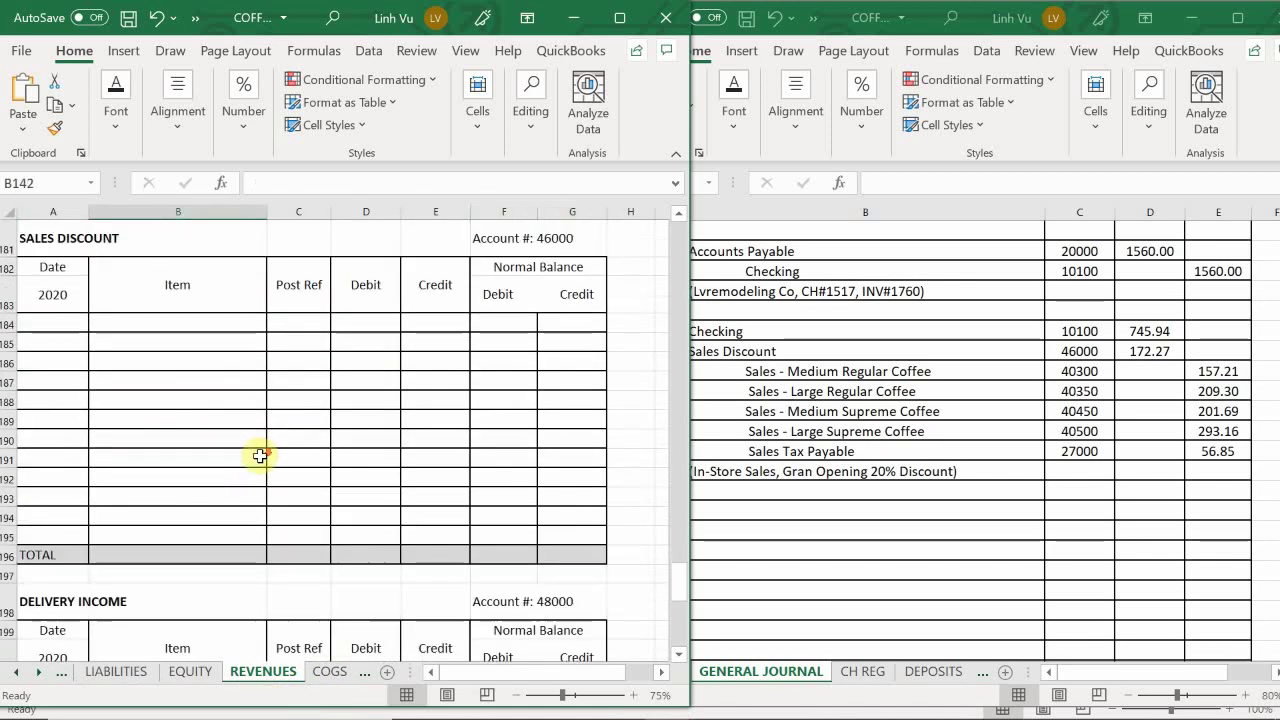
{"action": "scroll", "coordinate": [260, 455], "scroll_direction": "up", "scroll_amount": 12}
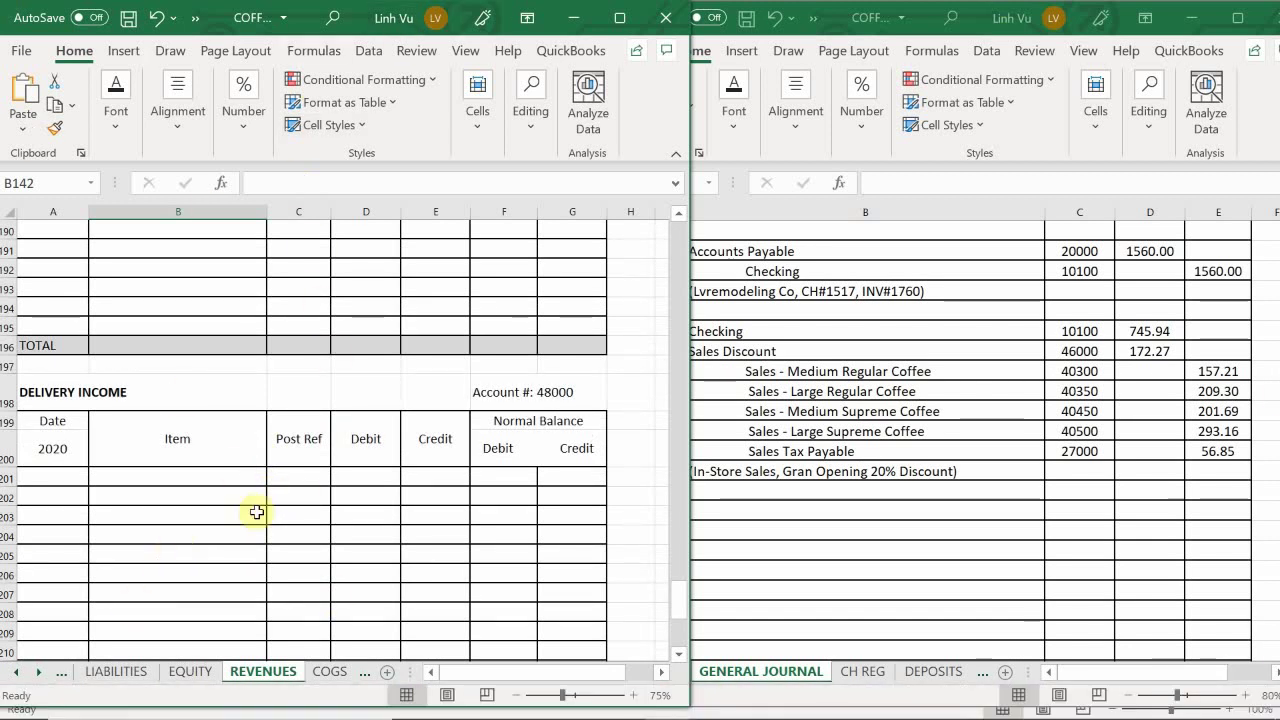
{"action": "scroll", "coordinate": [102, 391], "scroll_direction": "up", "scroll_amount": 4}
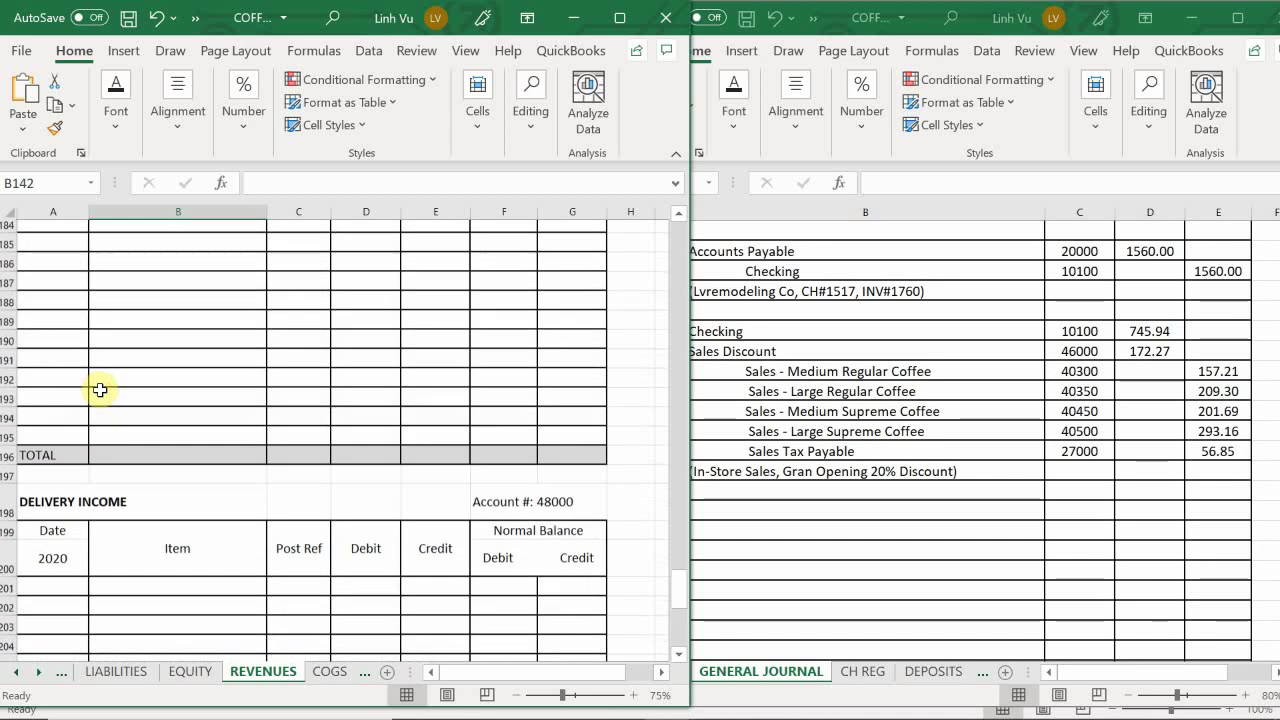
{"action": "scroll", "coordinate": [102, 391], "scroll_direction": "up", "scroll_amount": 2}
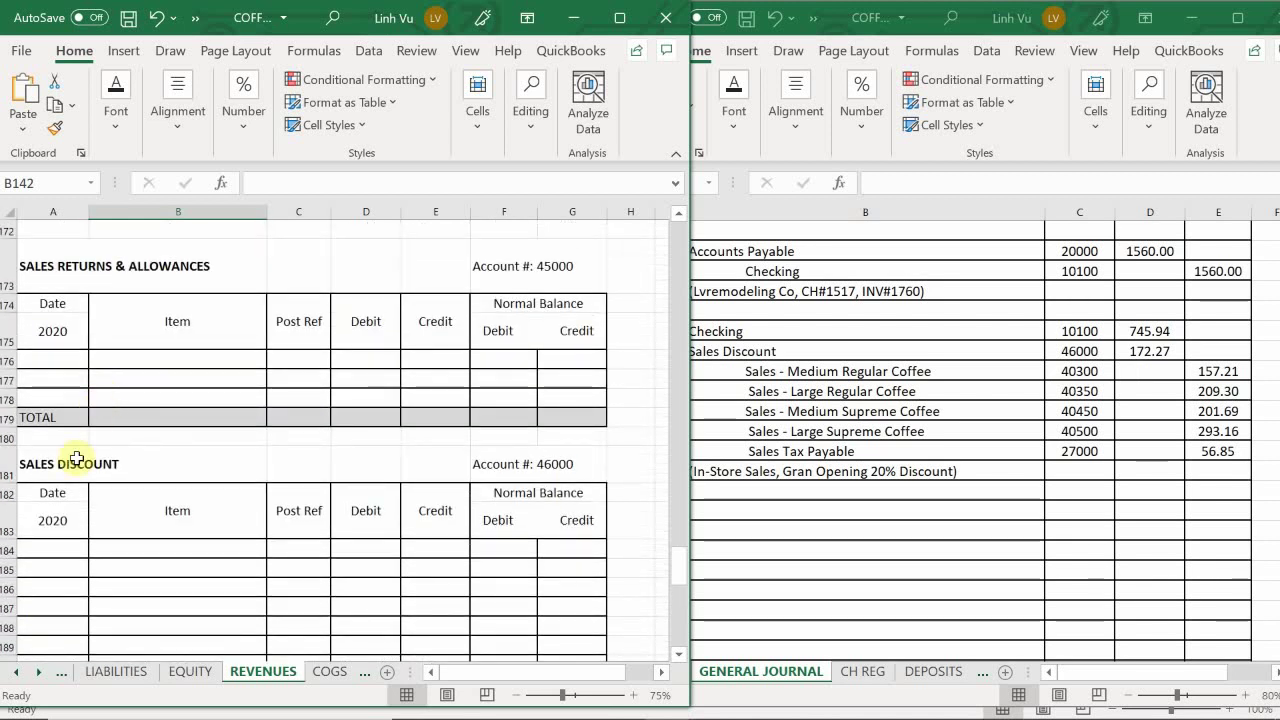
{"action": "left_click", "coordinate": [70, 553]}
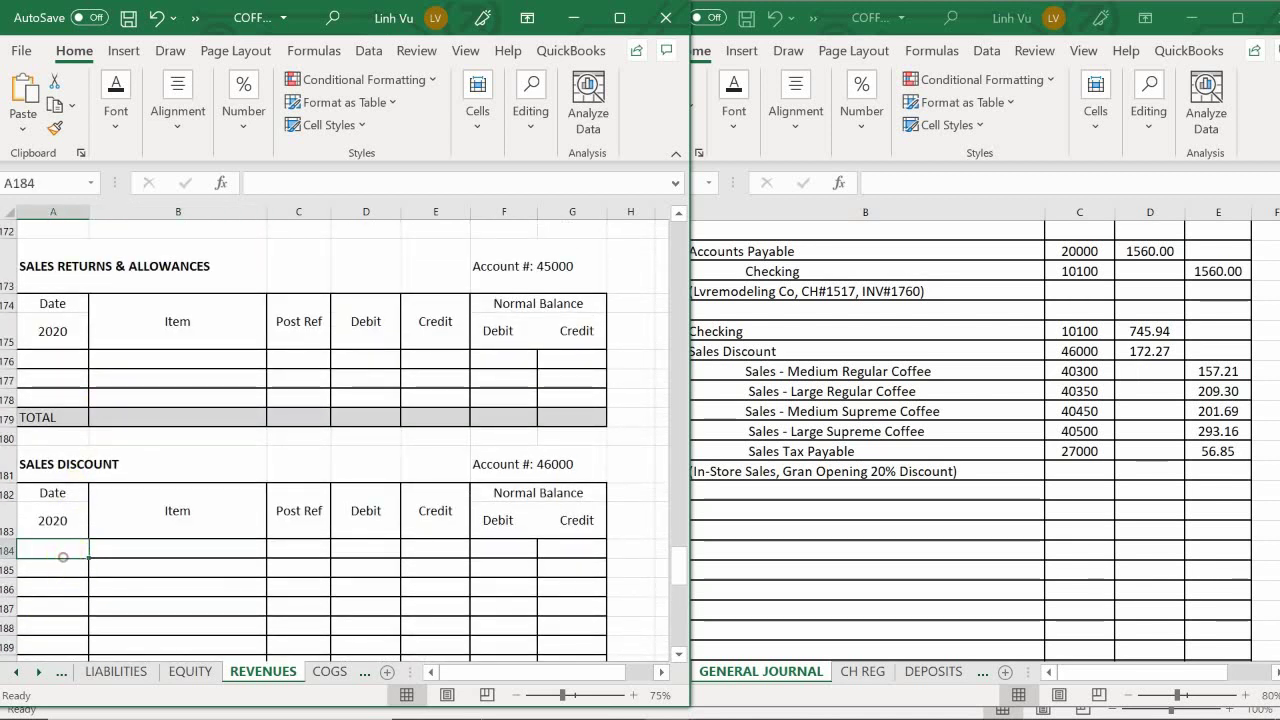
{"action": "type", "text": "6/17"}
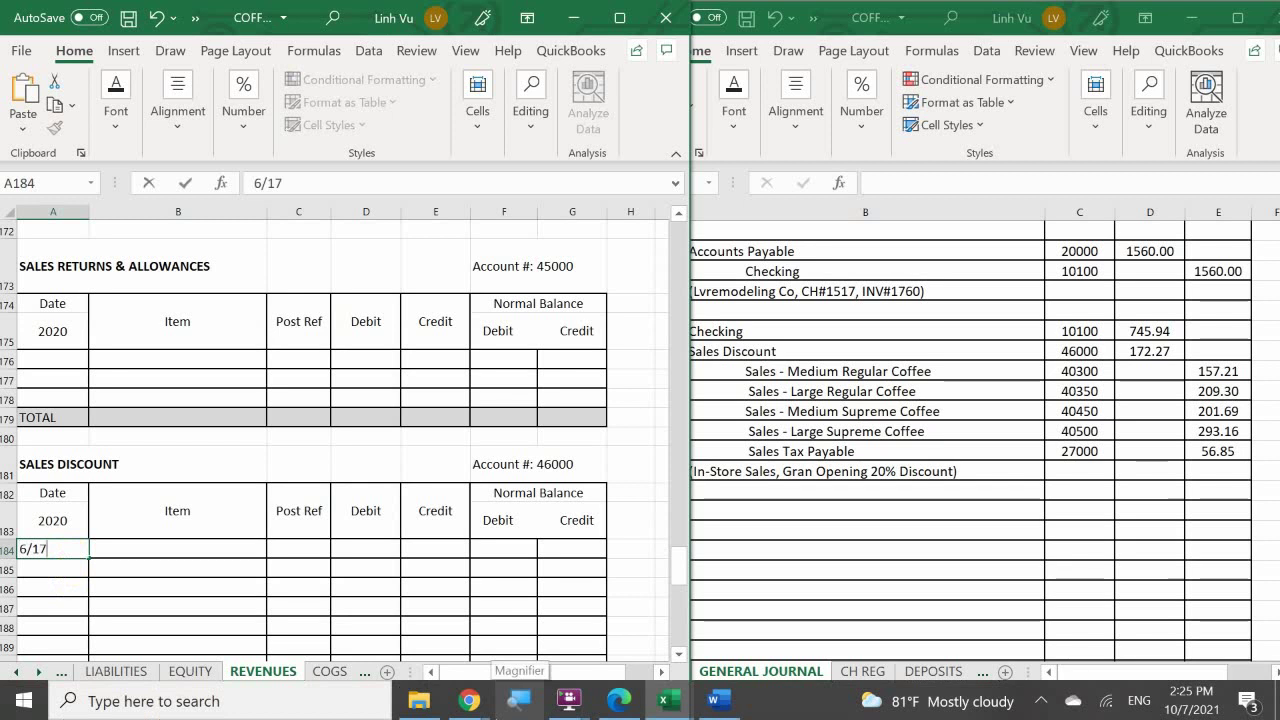
{"action": "key", "text": "Return"}
{"action": "key", "text": "Up"}
{"action": "key", "text": "Right"}
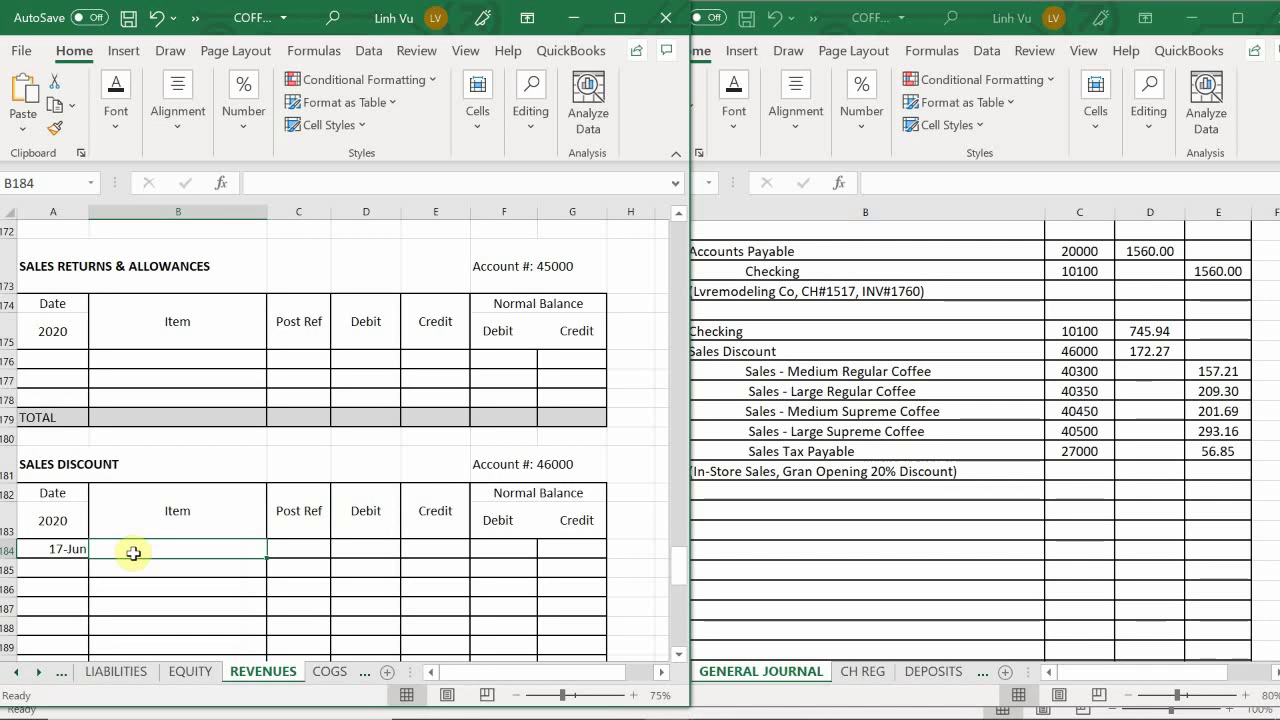
Step: Enter Grand Opening 20% Disc as the item in B184 of the Sales Discount account
{"action": "type", "text": "Grand Opne"}
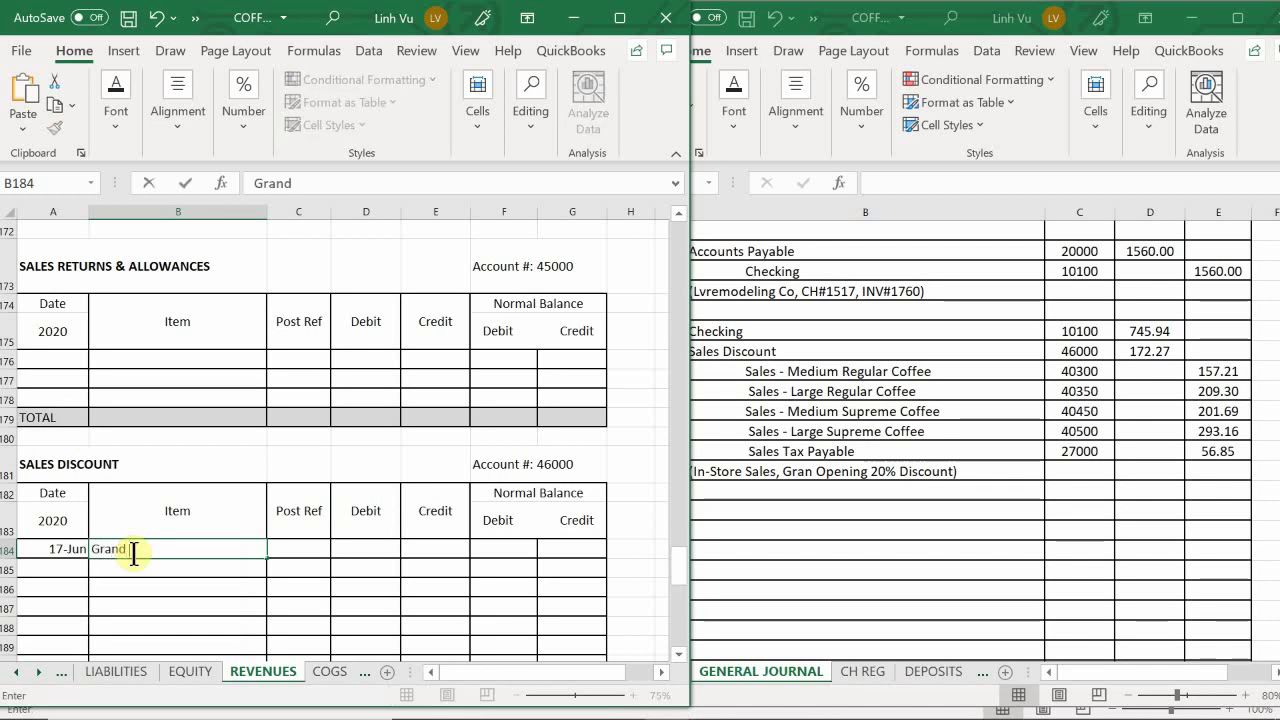
{"action": "key", "text": "BackSpace"}
{"action": "key", "text": "BackSpace"}
{"action": "type", "text": "ening"}
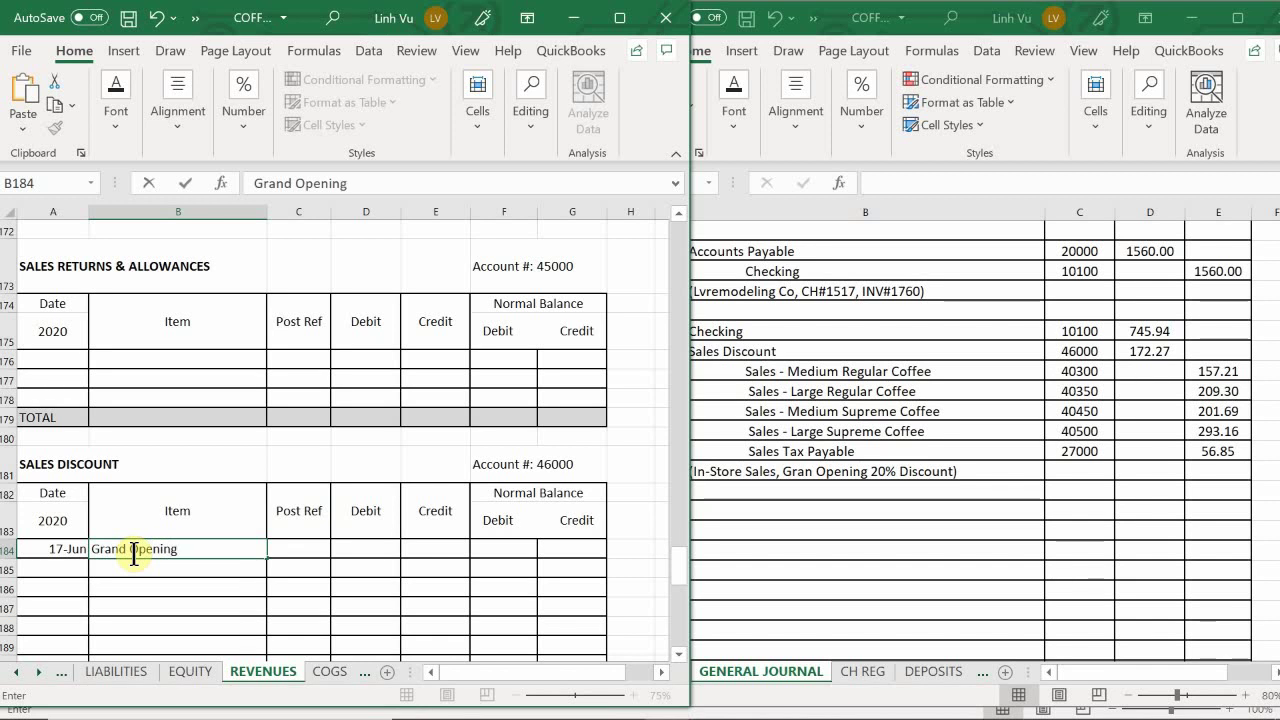
{"action": "type", "text": " 20%"}
{"action": "key", "text": "BackSpace"}
{"action": "type", "text": "*"}
{"action": "key", "text": "BackSpace"}
{"action": "type", "text": "&"}
{"action": "key", "text": "BackSpace"}
{"action": "type", "text": "% "}
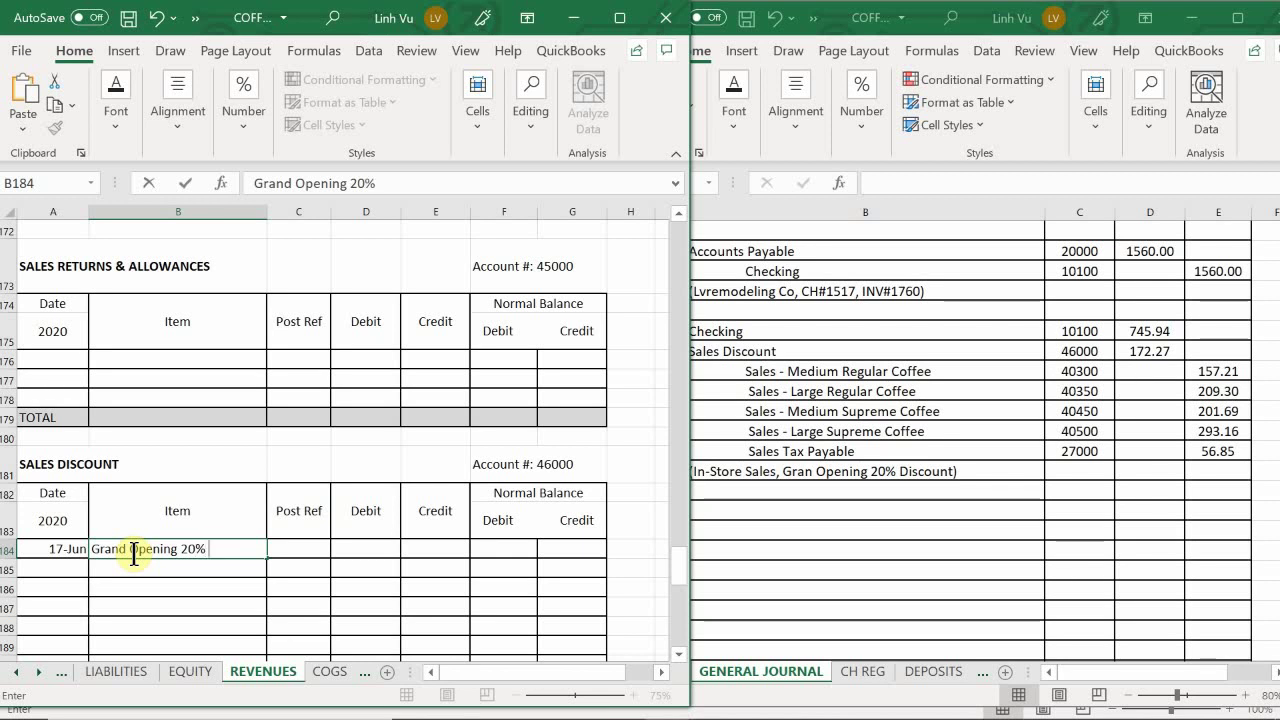
{"action": "type", "text": "D"}
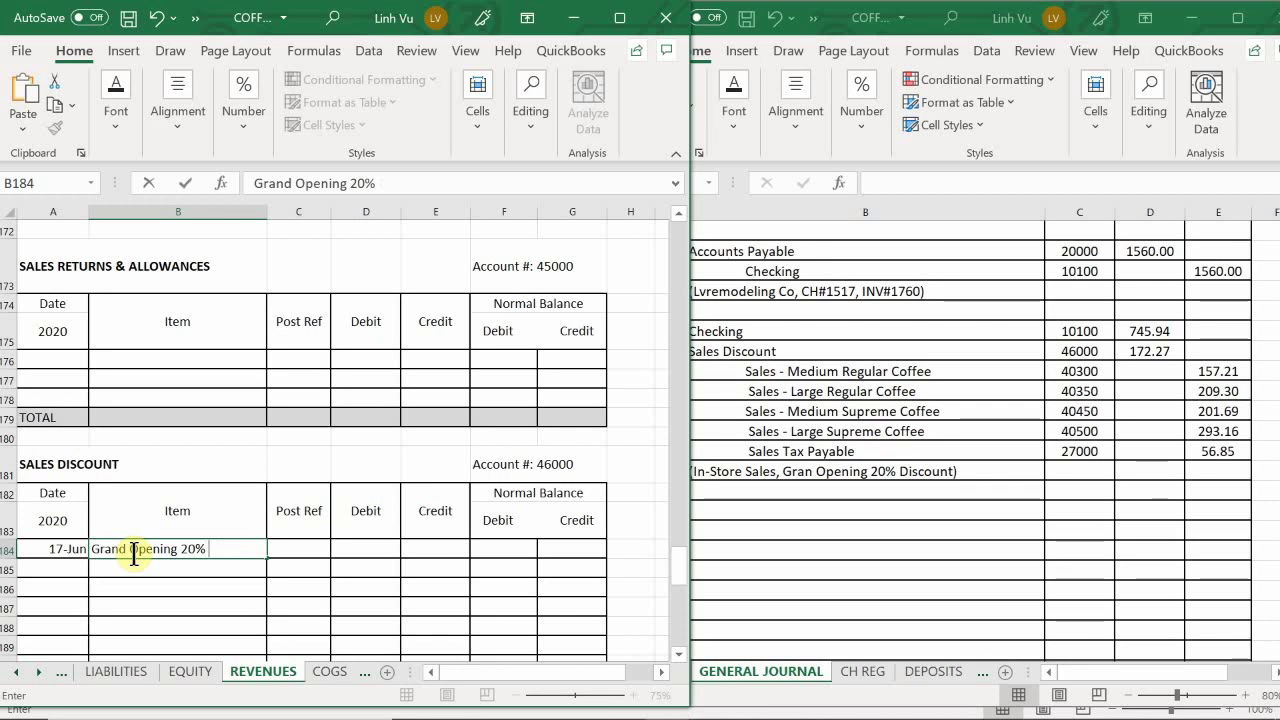
{"action": "type", "text": "isc"}
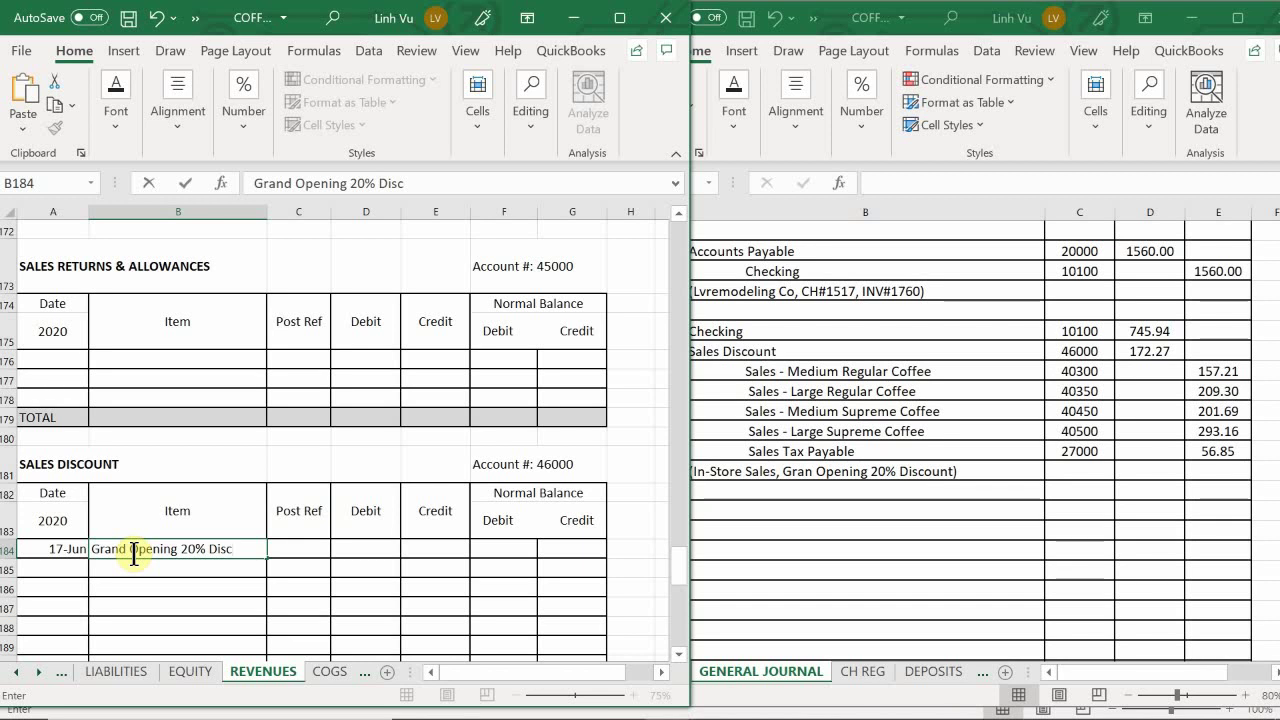
{"action": "key", "text": "Return"}
Step: Enter GJ6 as the post reference in C184 and a 172.27 debit in D184 of the Sales Discount account
{"action": "key", "text": "Right"}
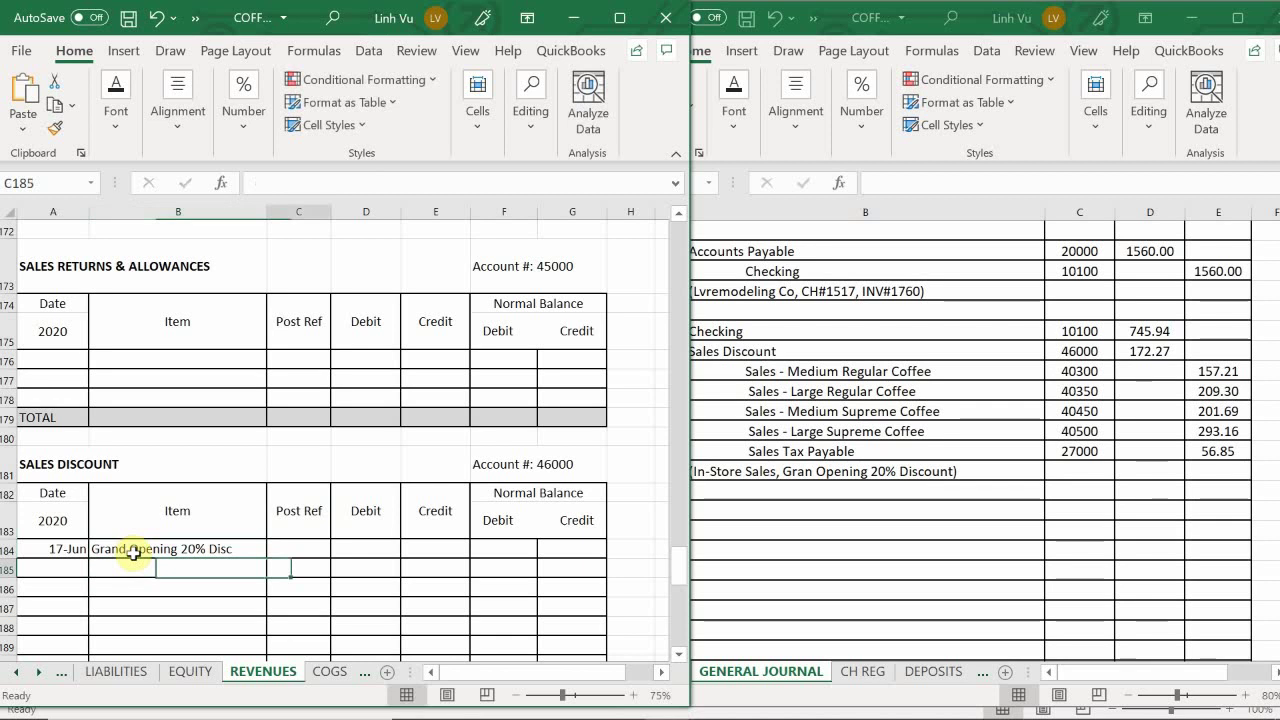
{"action": "key", "text": "Right"}
{"action": "key", "text": "Up"}
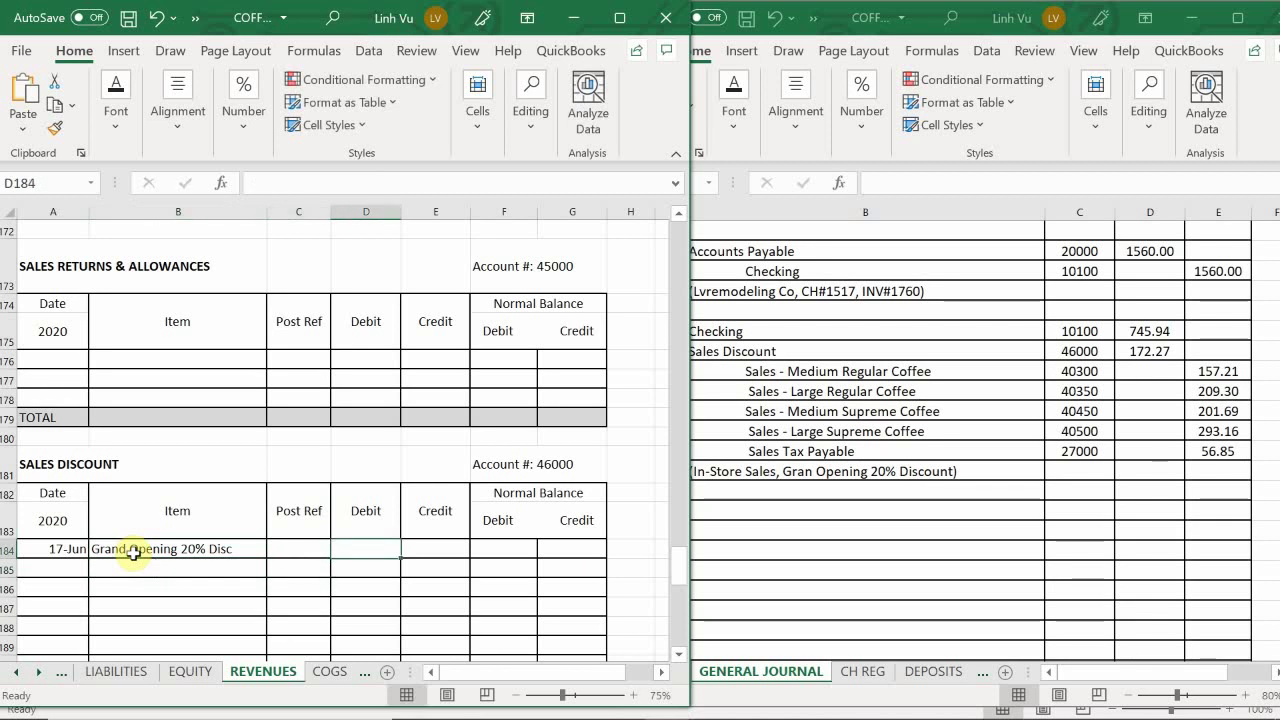
{"action": "key", "text": "Left"}
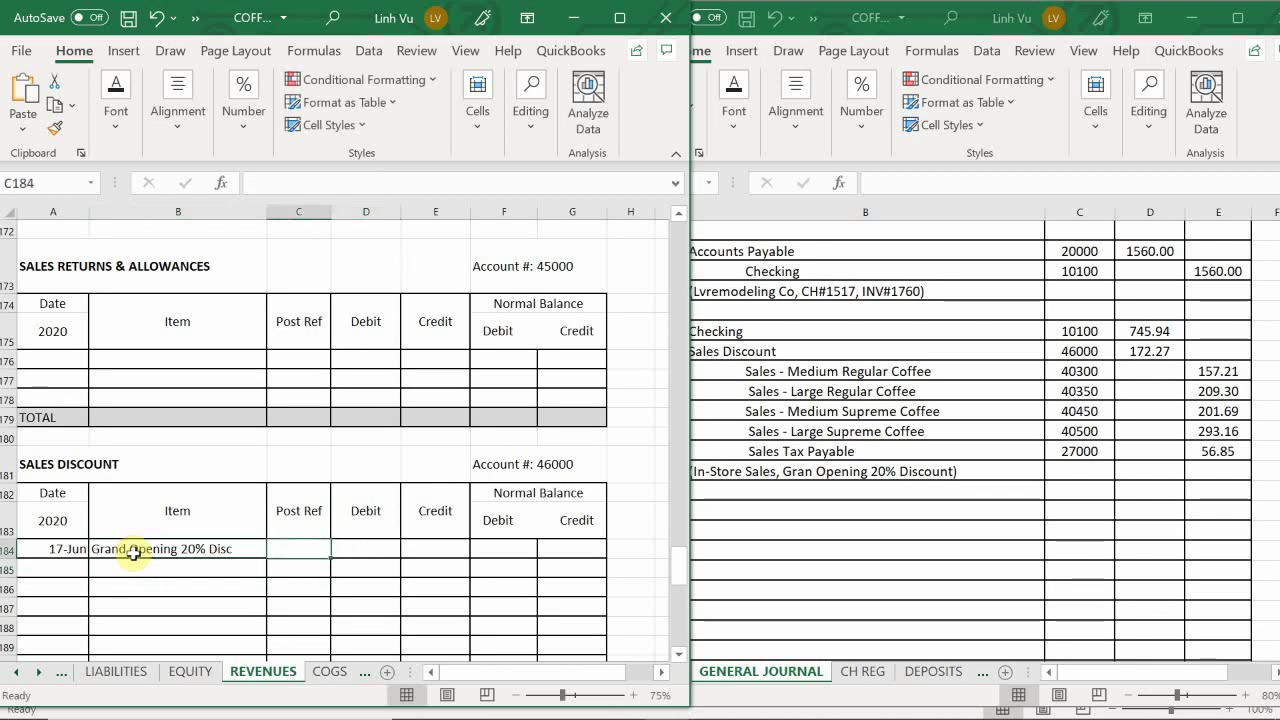
{"action": "type", "text": "GJ"}
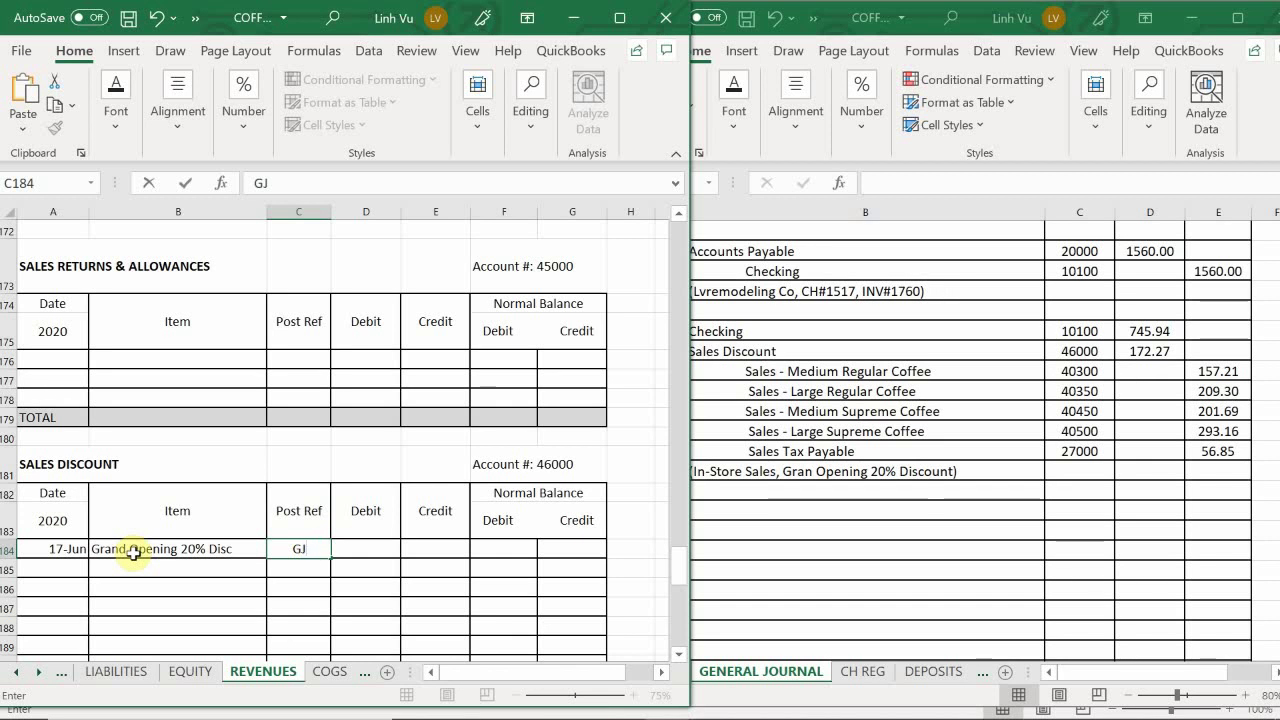
{"action": "type", "text": "6"}
{"action": "key", "text": "Return"}
{"action": "key", "text": "Up"}
{"action": "key", "text": "Right"}
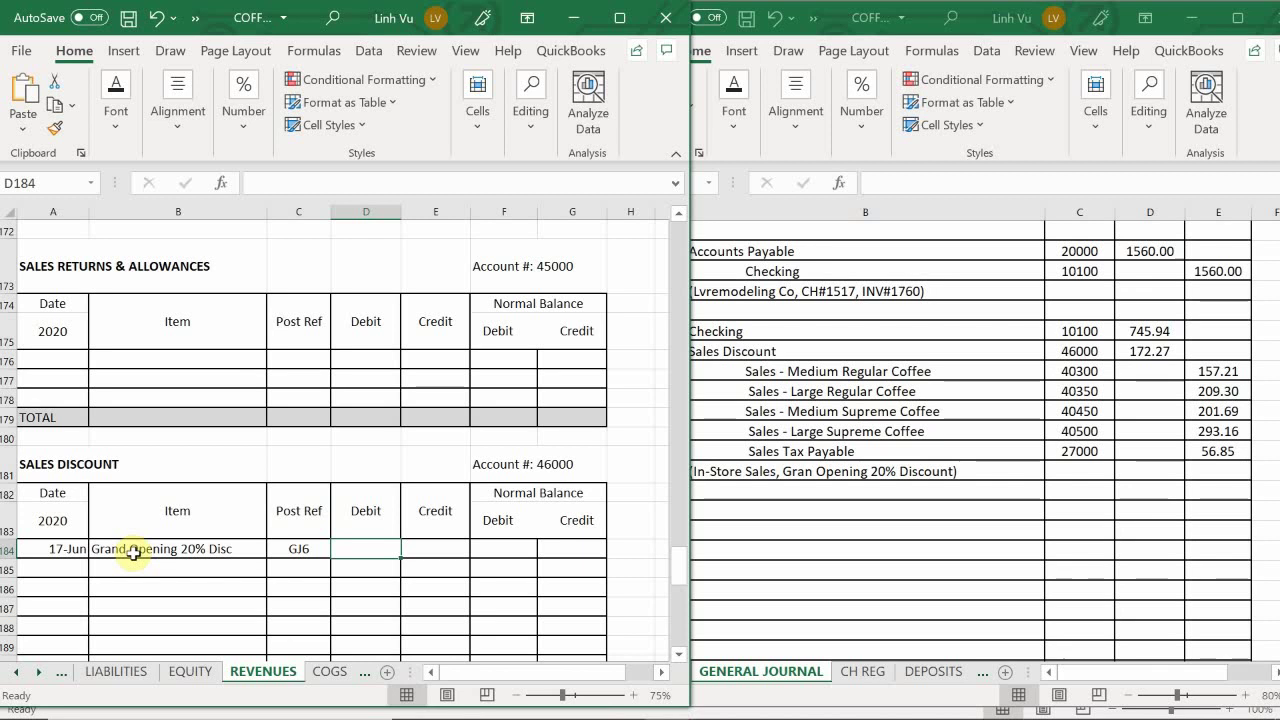
{"action": "type", "text": "17"}
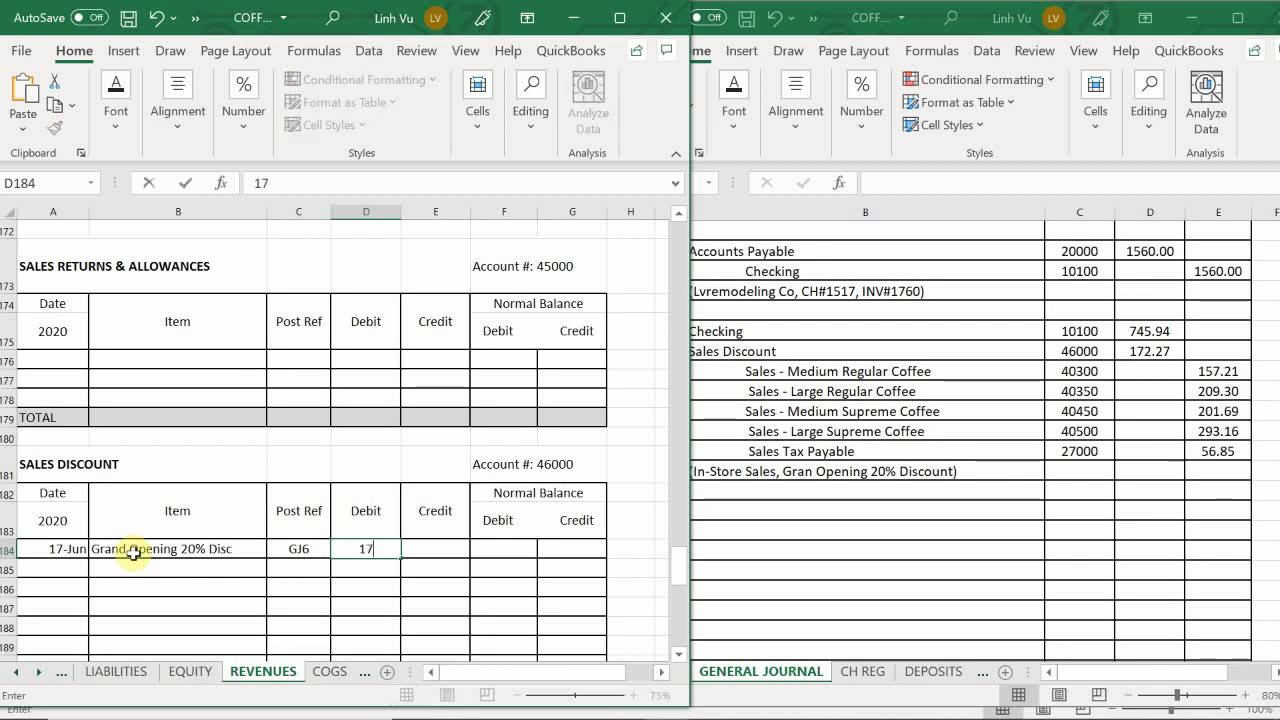
{"action": "type", "text": "2.27"}
{"action": "key", "text": "Return"}
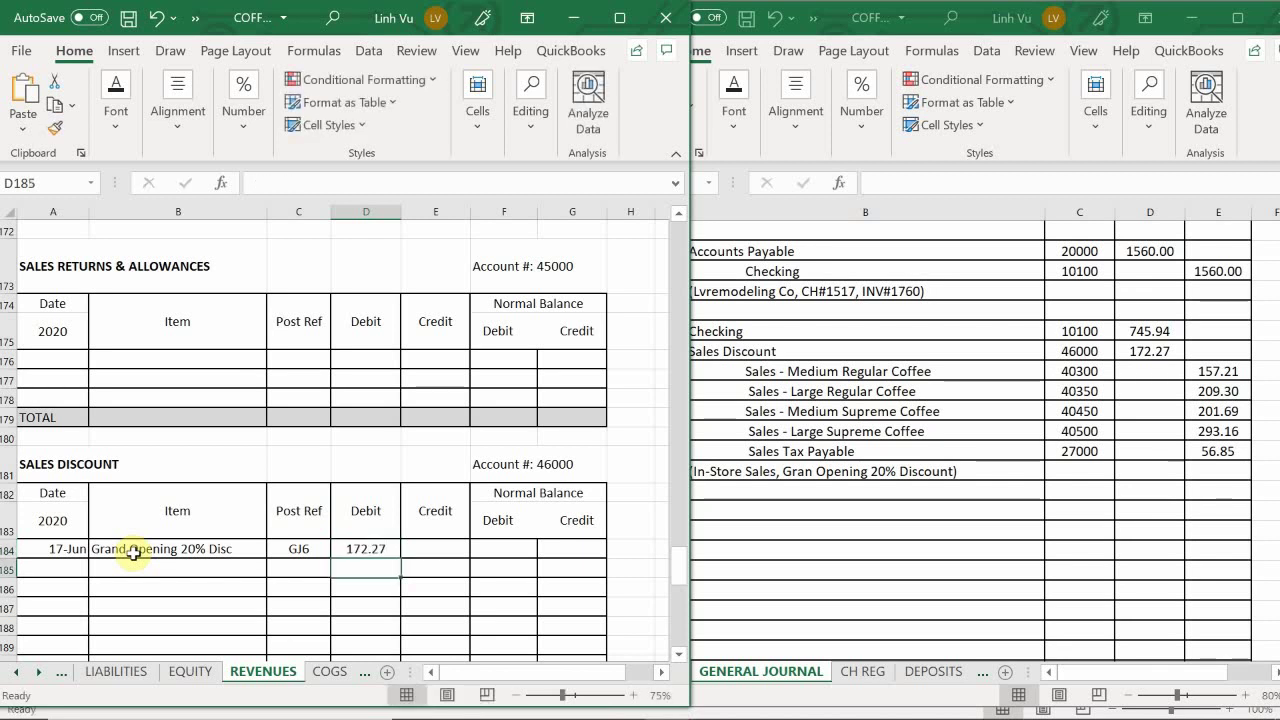
Step: Set the Sales Discount account's debit balance in F184 with a formula referencing the debit in D184
{"action": "key", "text": "Right"}
{"action": "key", "text": "Up"}
{"action": "key", "text": "Right"}
{"action": "type", "text": "="}
{"action": "key", "text": "Left"}
{"action": "key", "text": "Left"}
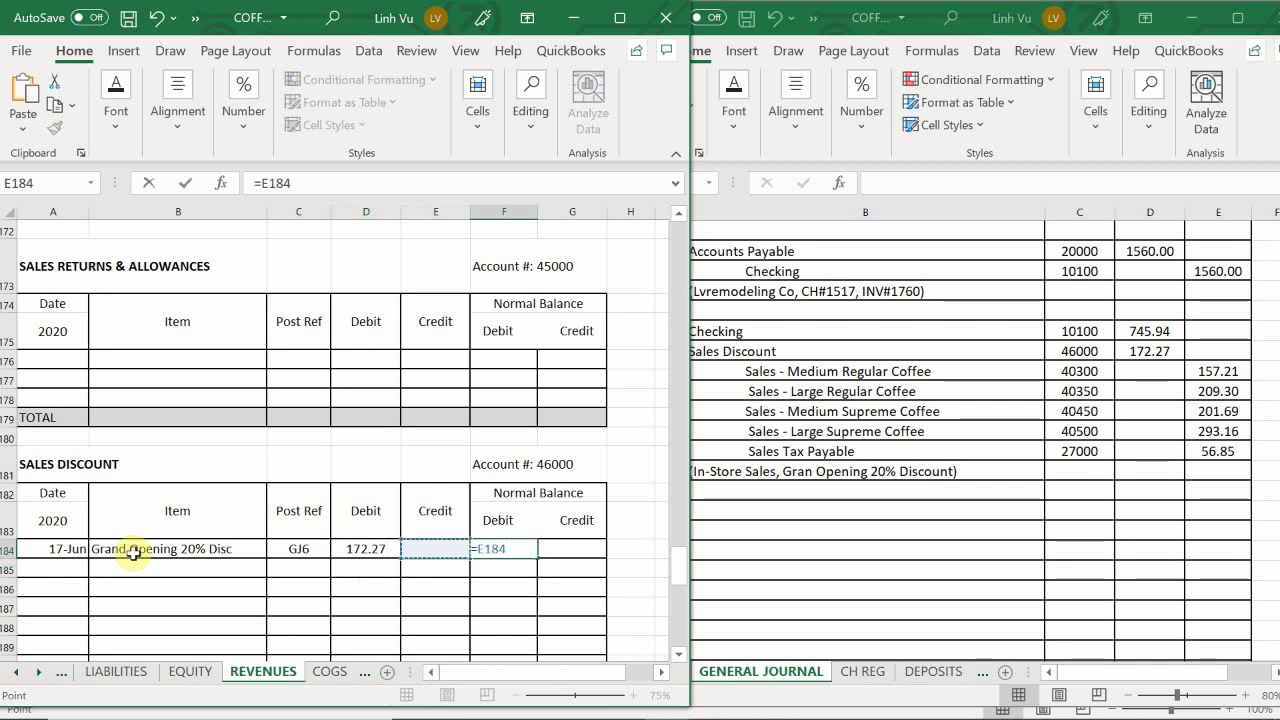
{"action": "key", "text": "Return"}
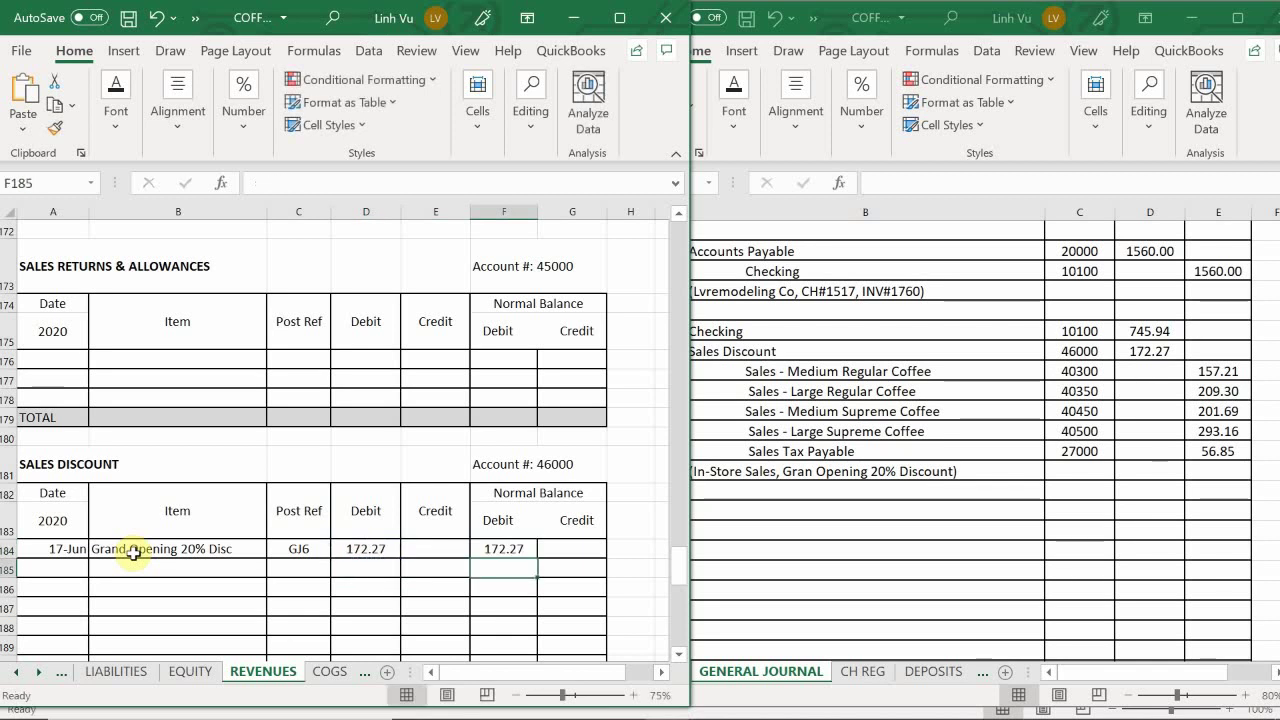
{"action": "key", "text": "Down"}
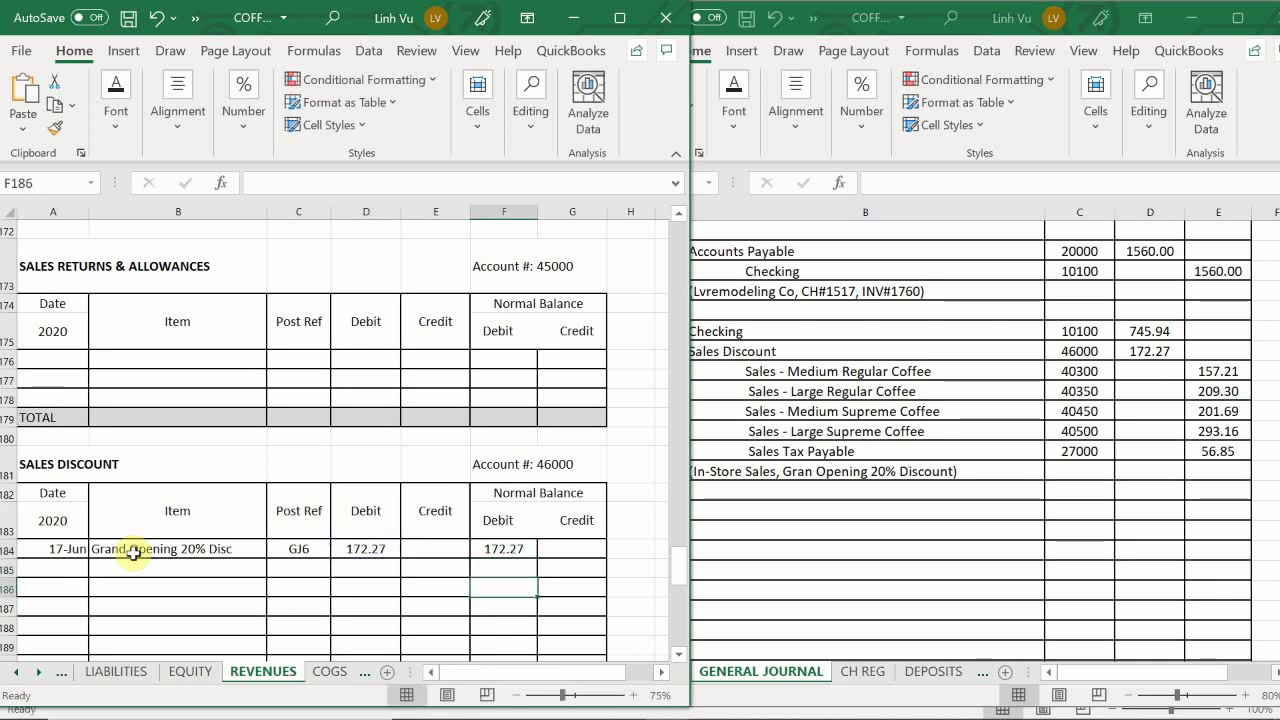
{"action": "key", "text": "Right"}
{"action": "key", "text": "Right"}
{"action": "key", "text": "Right"}
{"action": "key", "text": "Right"}
{"action": "key", "text": "Right"}
{"action": "key", "text": "Right"}
{"action": "key", "text": "Right"}
{"action": "key", "text": "Right"}
{"action": "key", "text": "Right"}
{"action": "key", "text": "Right"}
{"action": "key", "text": "Right"}
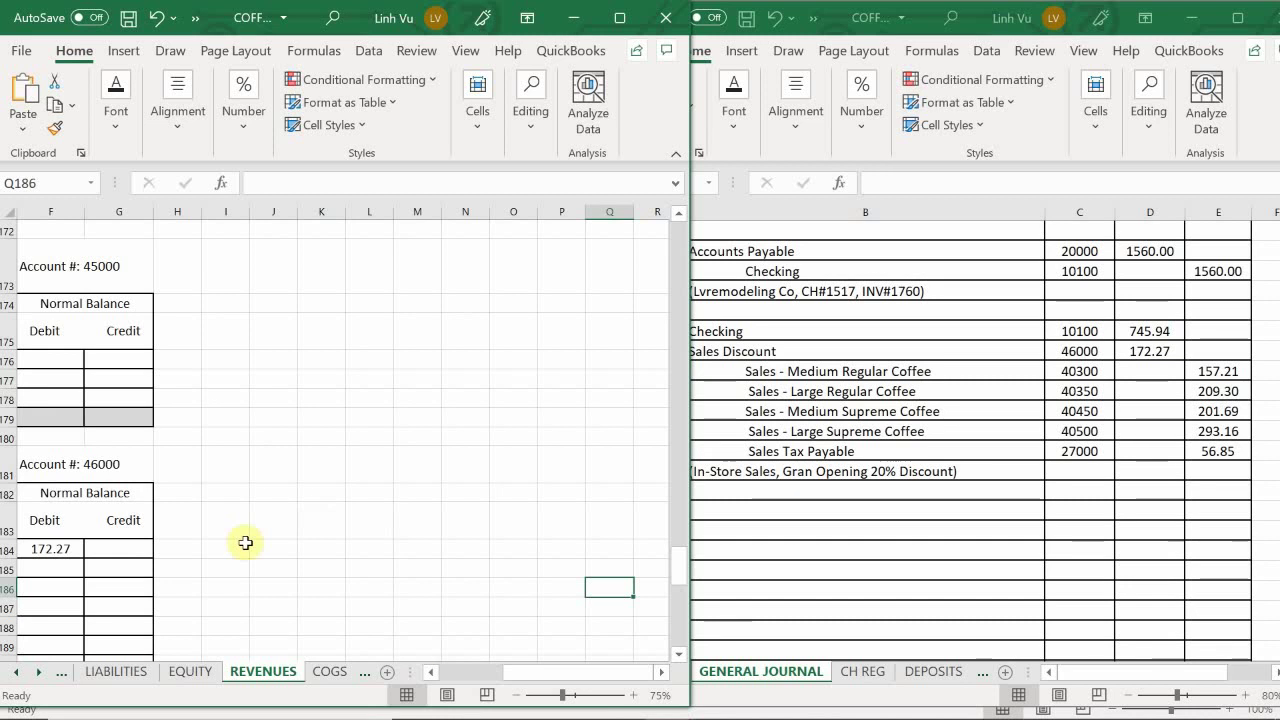
{"action": "left_click", "coordinate": [230, 621]}
{"action": "key", "text": "Left"}
{"action": "key", "text": "Left"}
{"action": "key", "text": "Left"}
{"action": "key", "text": "Left"}
{"action": "key", "text": "Left"}
{"action": "key", "text": "Left"}
{"action": "key", "text": "Left"}
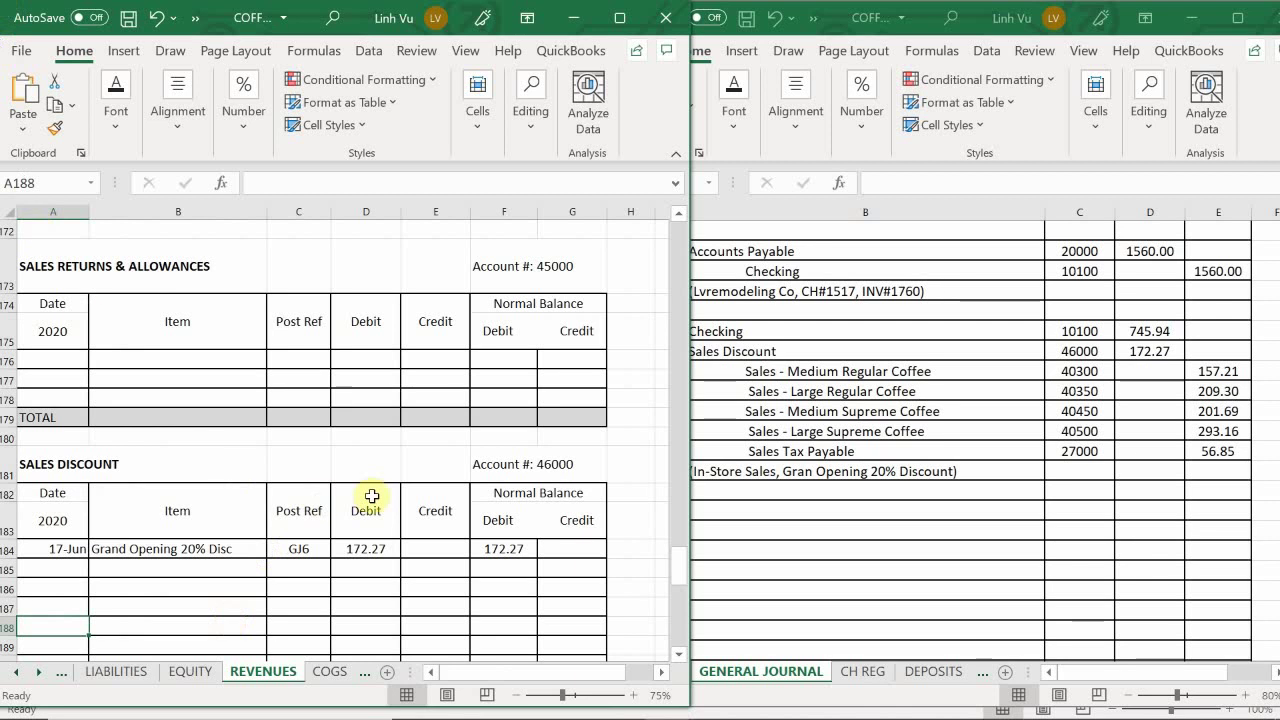
Step: Enter the date 6/17 in A86 of the Sales – Medium Regular Coffee account on the REVENUES sheet
{"action": "scroll", "coordinate": [423, 503], "scroll_direction": "down", "scroll_amount": 3}
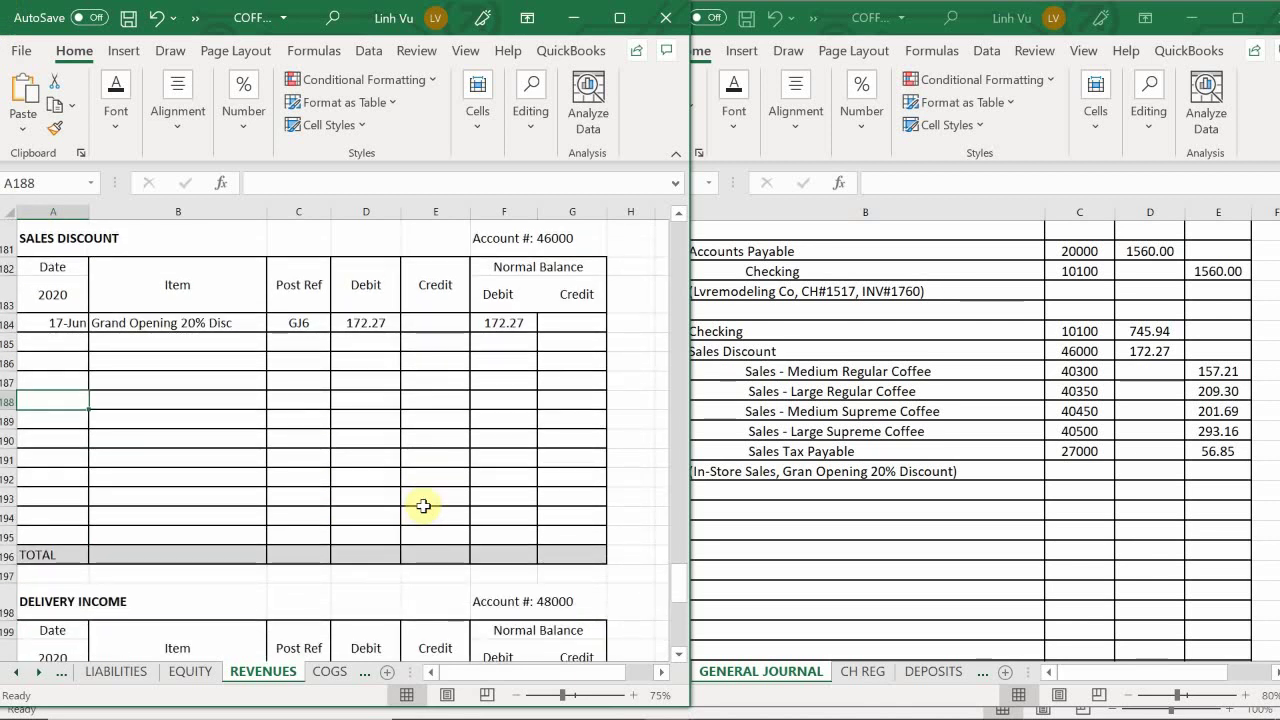
{"action": "scroll", "coordinate": [57, 371], "scroll_direction": "up", "scroll_amount": 20}
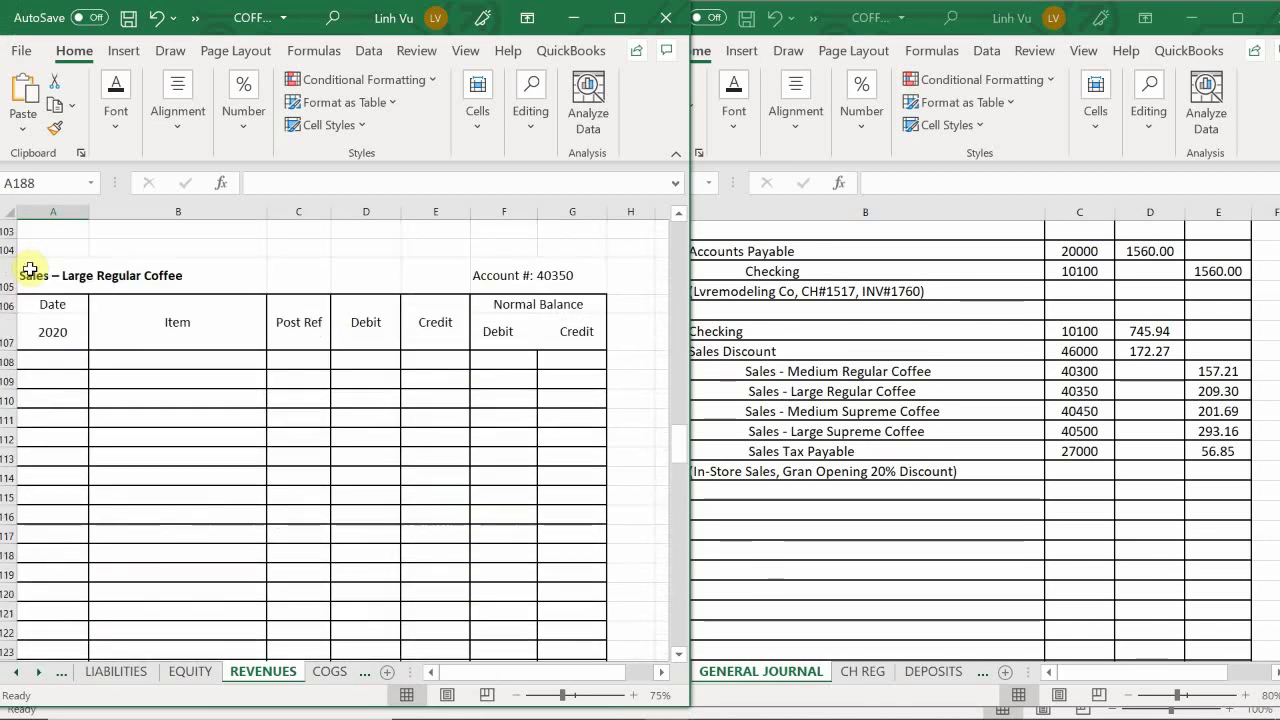
{"action": "scroll", "coordinate": [30, 268], "scroll_direction": "up", "scroll_amount": 15}
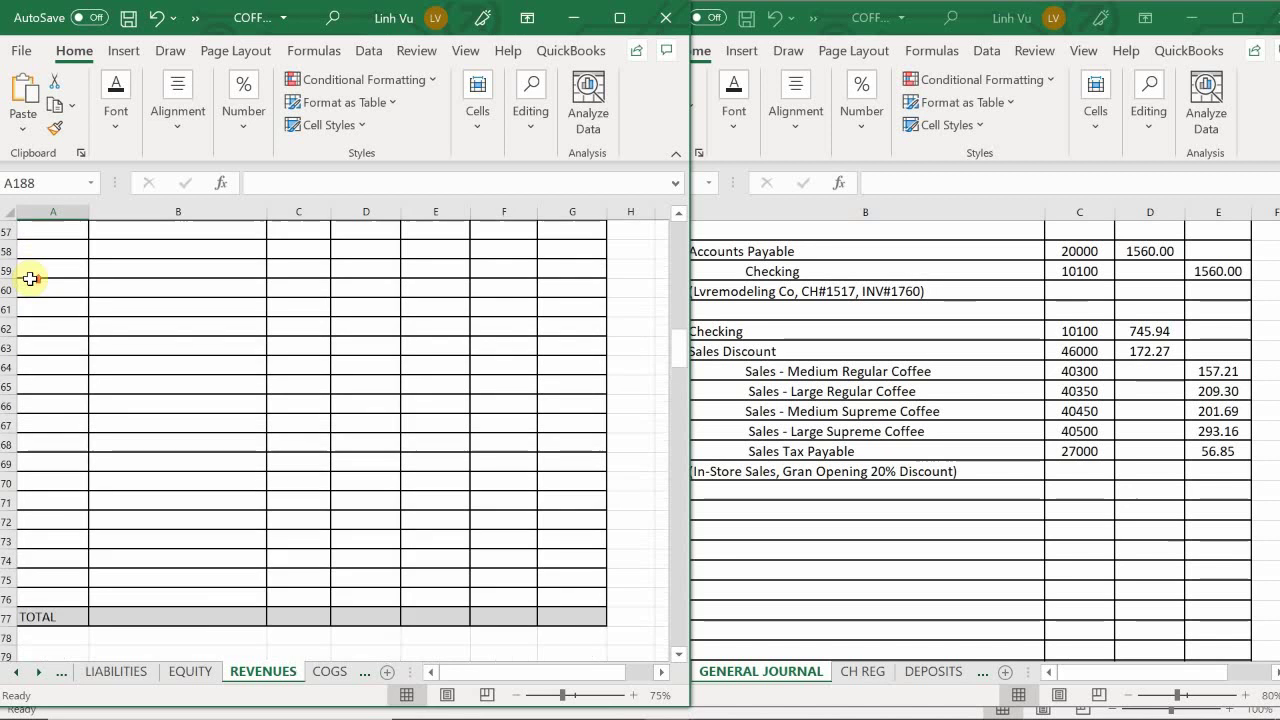
{"action": "scroll", "coordinate": [30, 279], "scroll_direction": "up", "scroll_amount": 5}
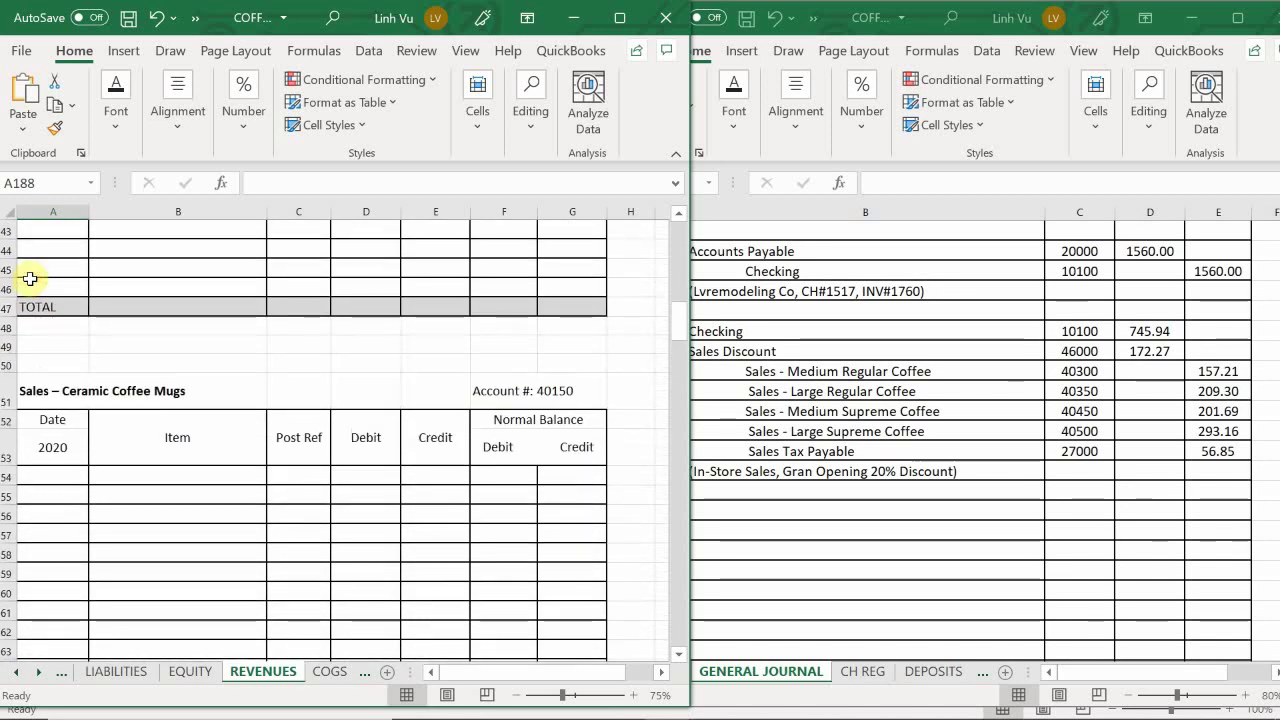
{"action": "scroll", "coordinate": [30, 279], "scroll_direction": "down", "scroll_amount": 7}
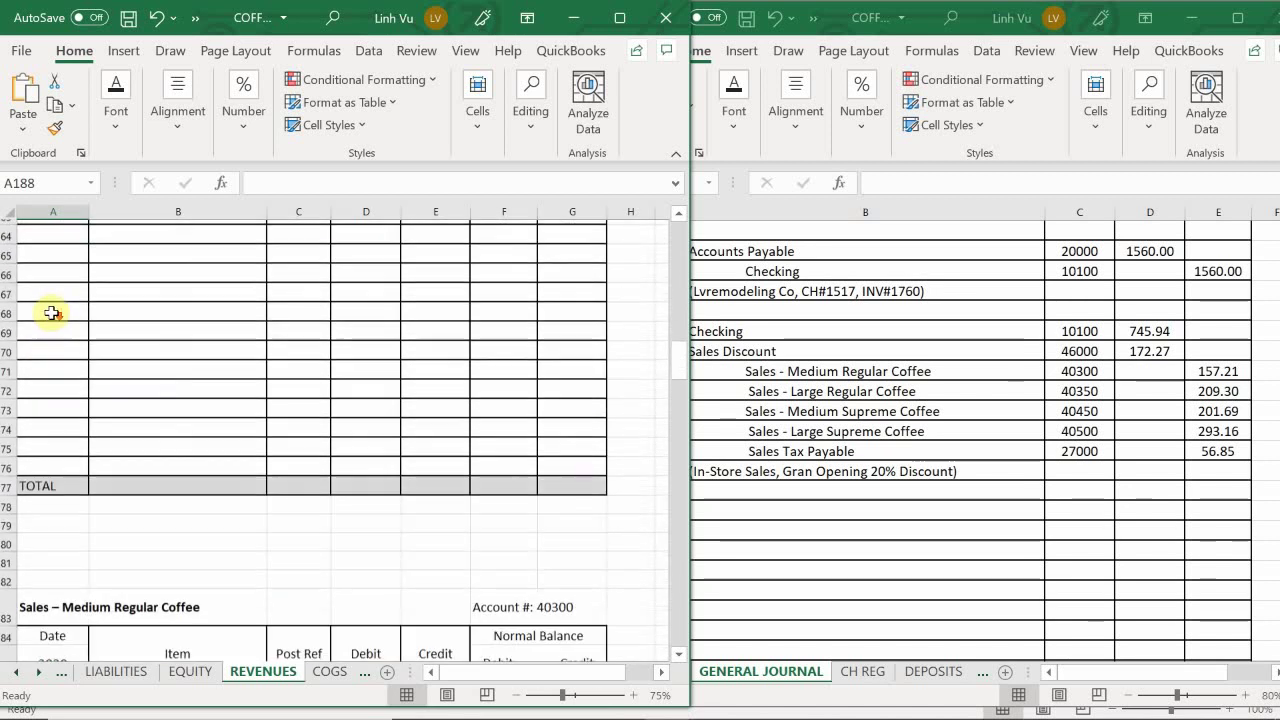
{"action": "scroll", "coordinate": [51, 313], "scroll_direction": "down", "scroll_amount": 4}
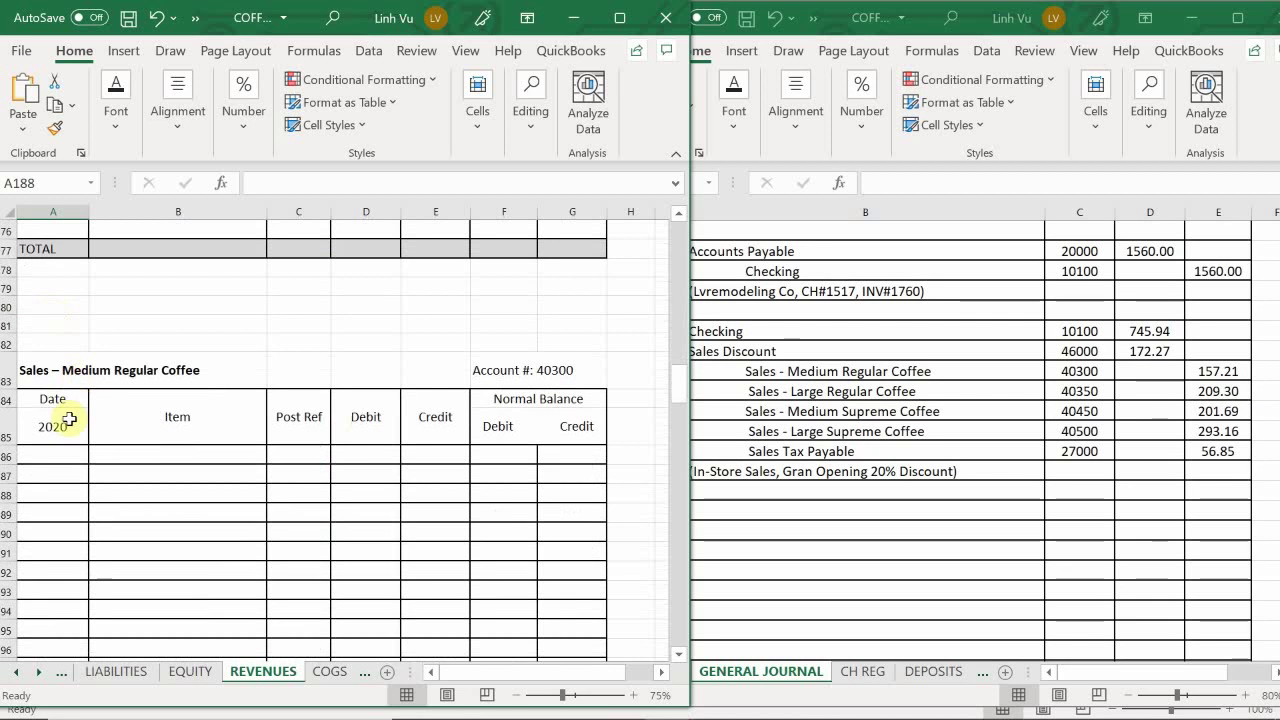
{"action": "left_click", "coordinate": [52, 468]}
{"action": "left_click", "coordinate": [55, 462]}
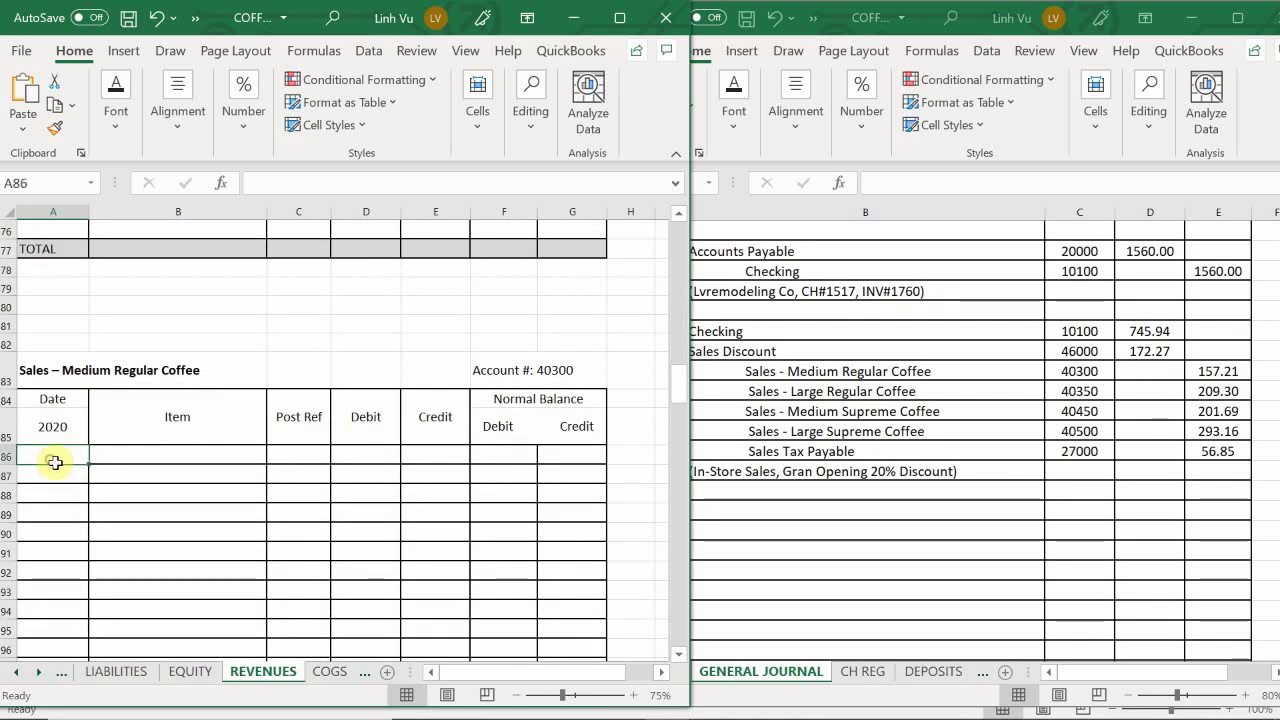
{"action": "type", "text": "6/17"}
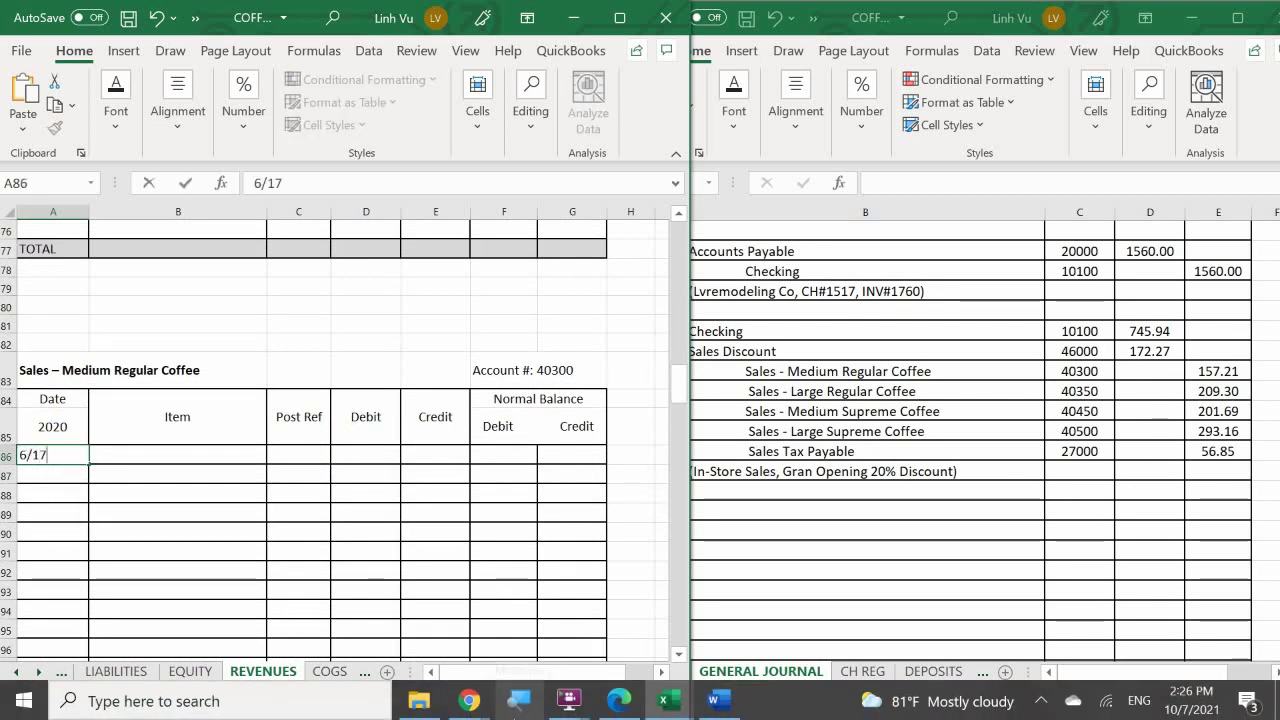
{"action": "key", "text": "Tab"}
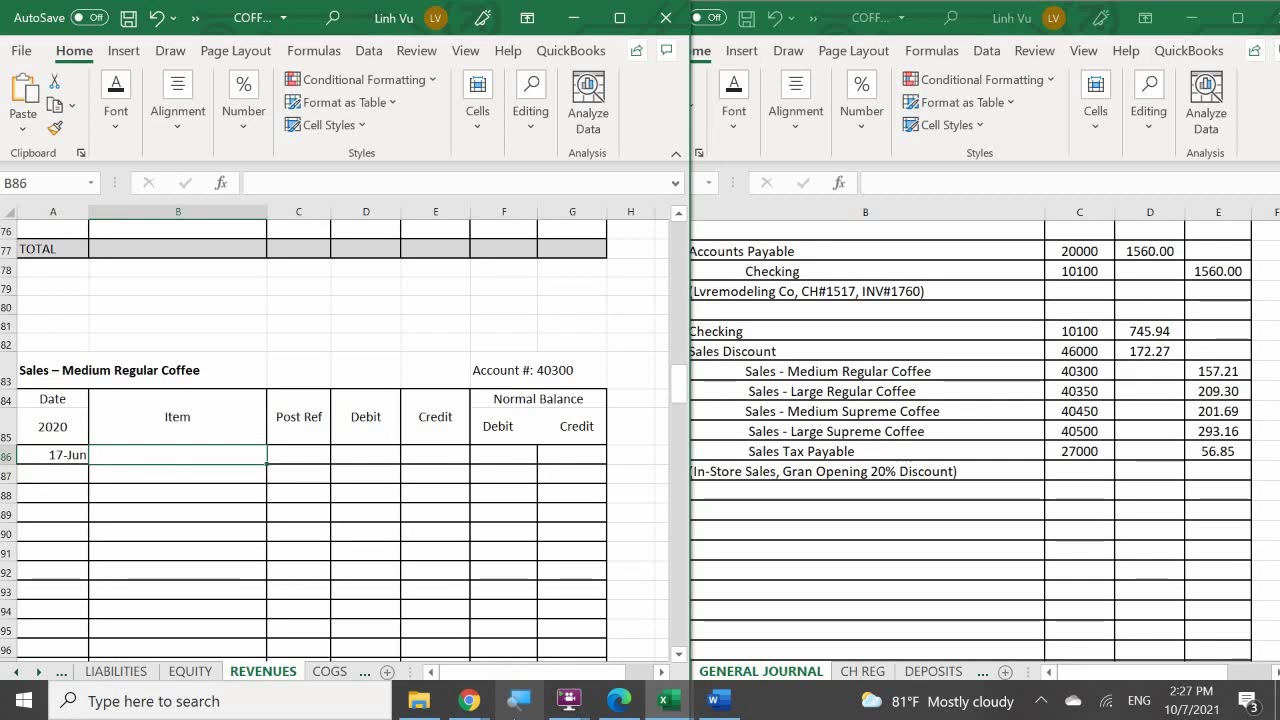
Step: Enter 79 Cups as the item in B86 of the Sales – Medium Regular Coffee account
{"action": "type", "text": "79"}
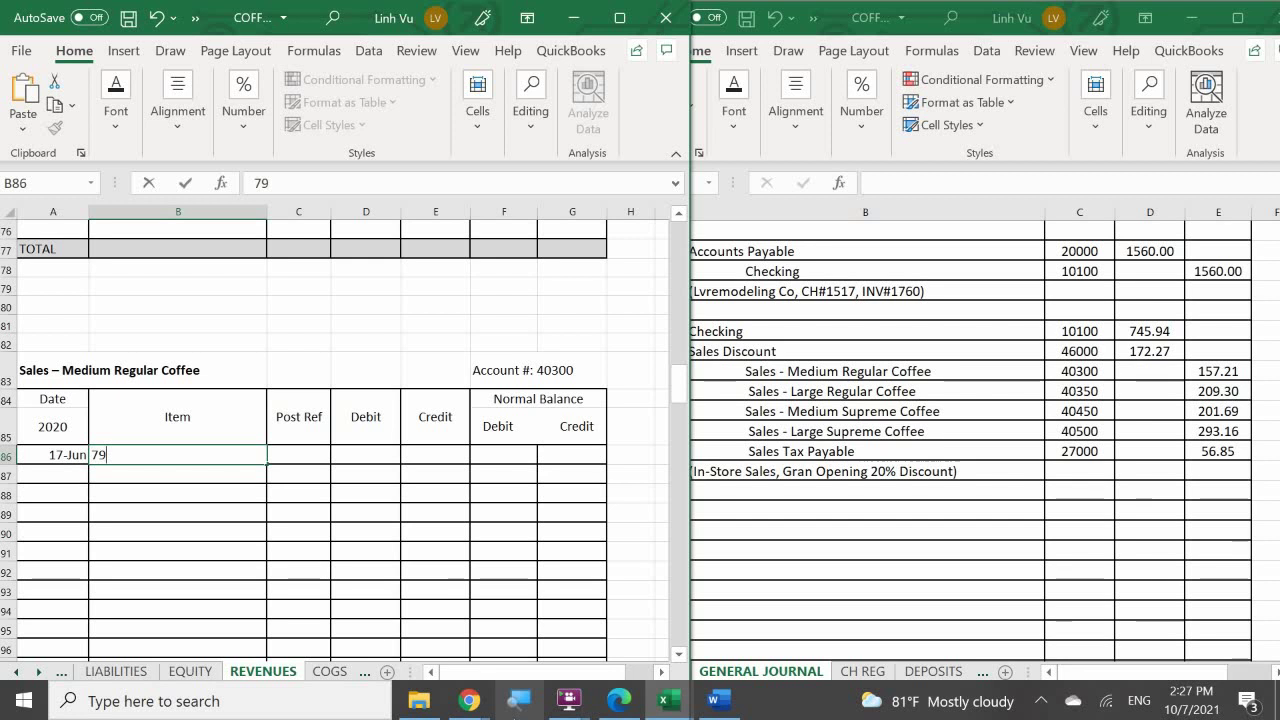
{"action": "key", "text": "BackSpace"}
{"action": "key", "text": "BackSpace"}
{"action": "type", "text": "79 C"}
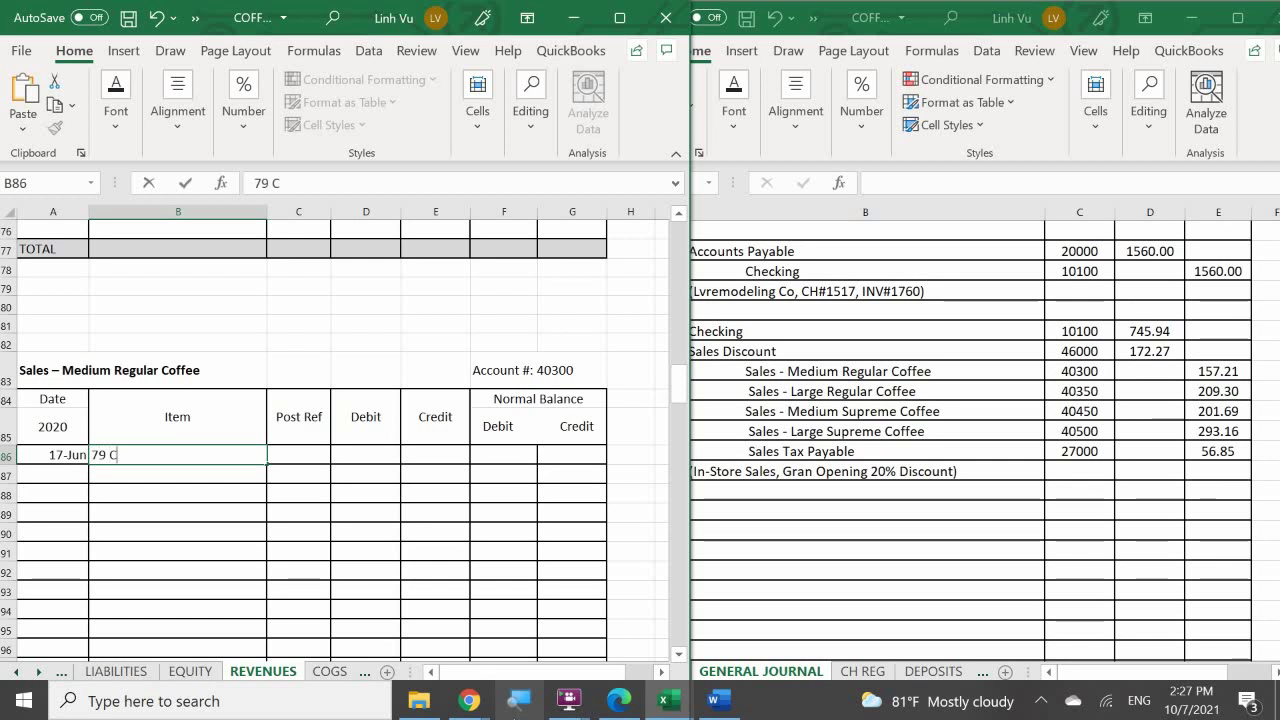
{"action": "type", "text": "ups"}
{"action": "key", "text": "Return"}
{"action": "key", "text": "Right"}
{"action": "key", "text": "Up"}
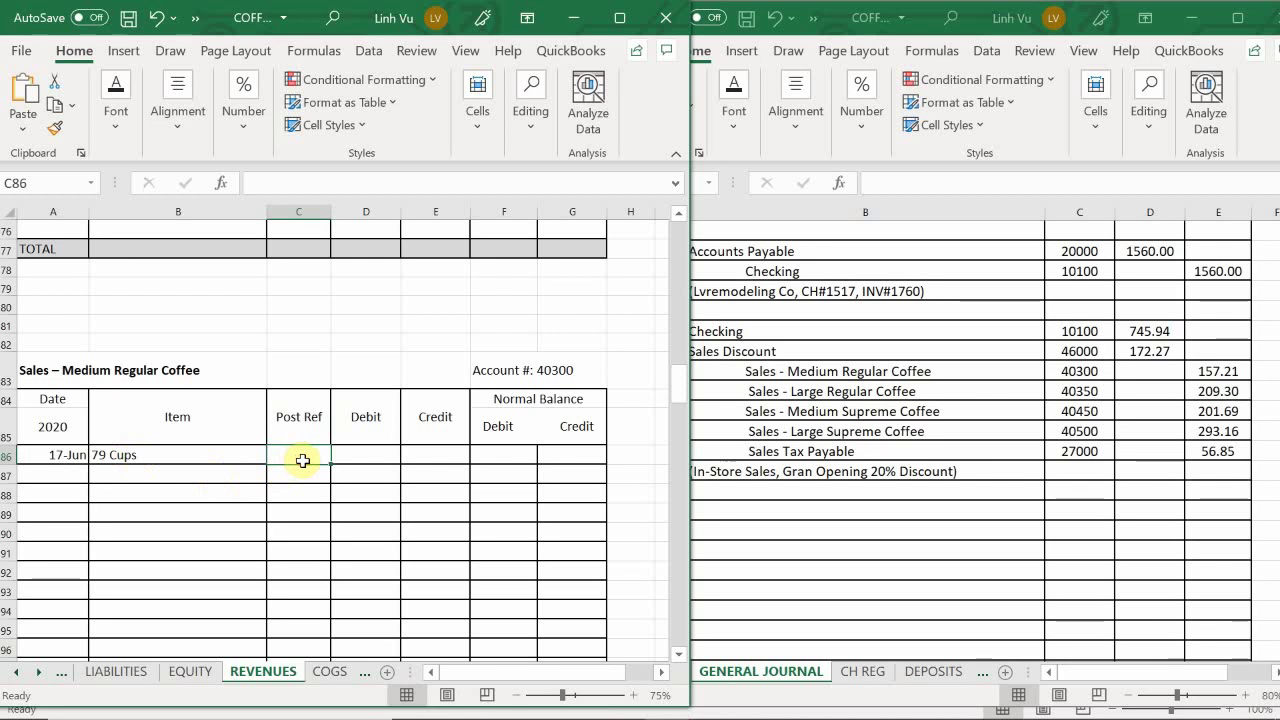
Step: Enter GJ6 as the post reference in C86 and a 157.21 credit in E86 of the Sales – Medium Regular Coffee account
{"action": "type", "text": "GJ"}
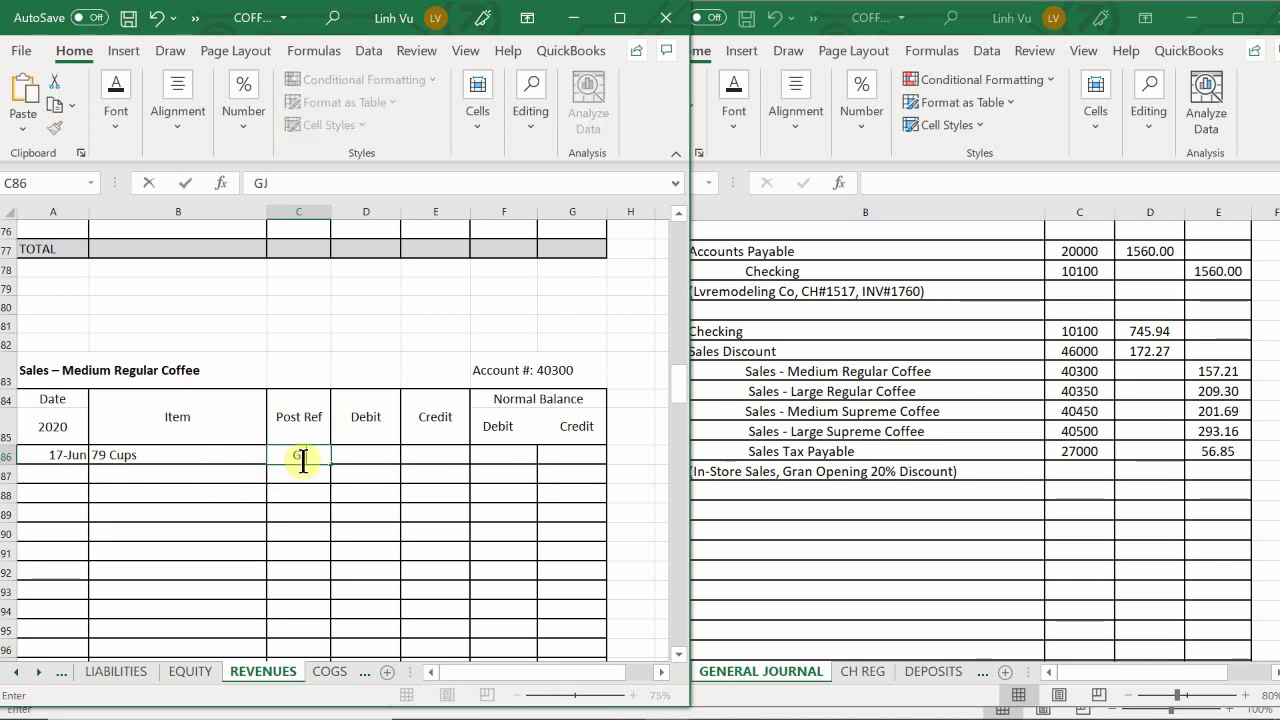
{"action": "key", "text": "Return"}
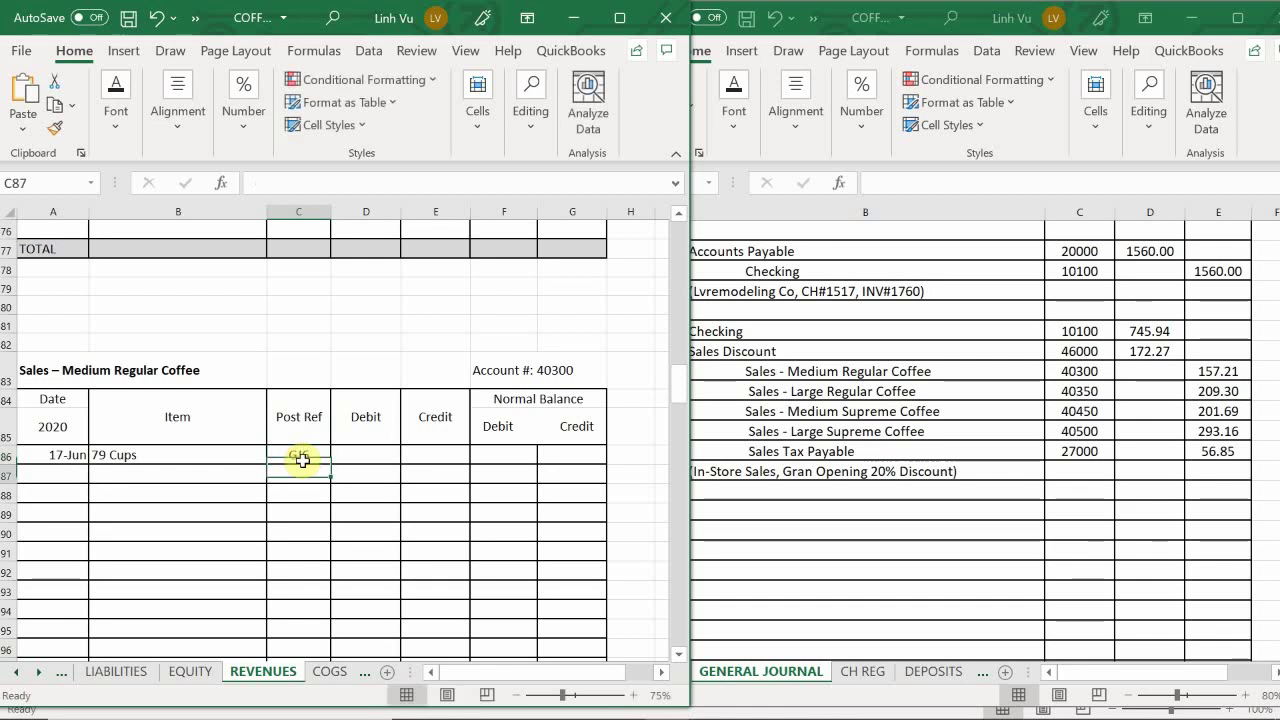
{"action": "key", "text": "Right"}
{"action": "key", "text": "Up"}
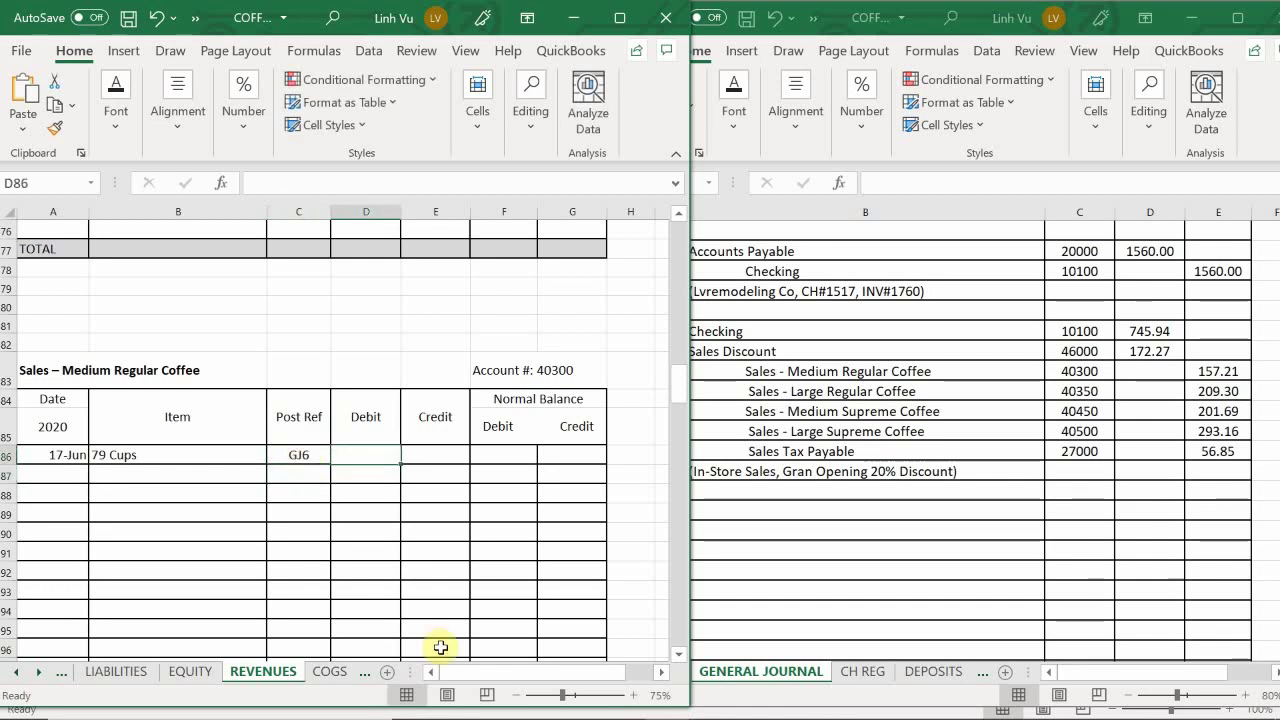
{"action": "key", "text": "Right"}
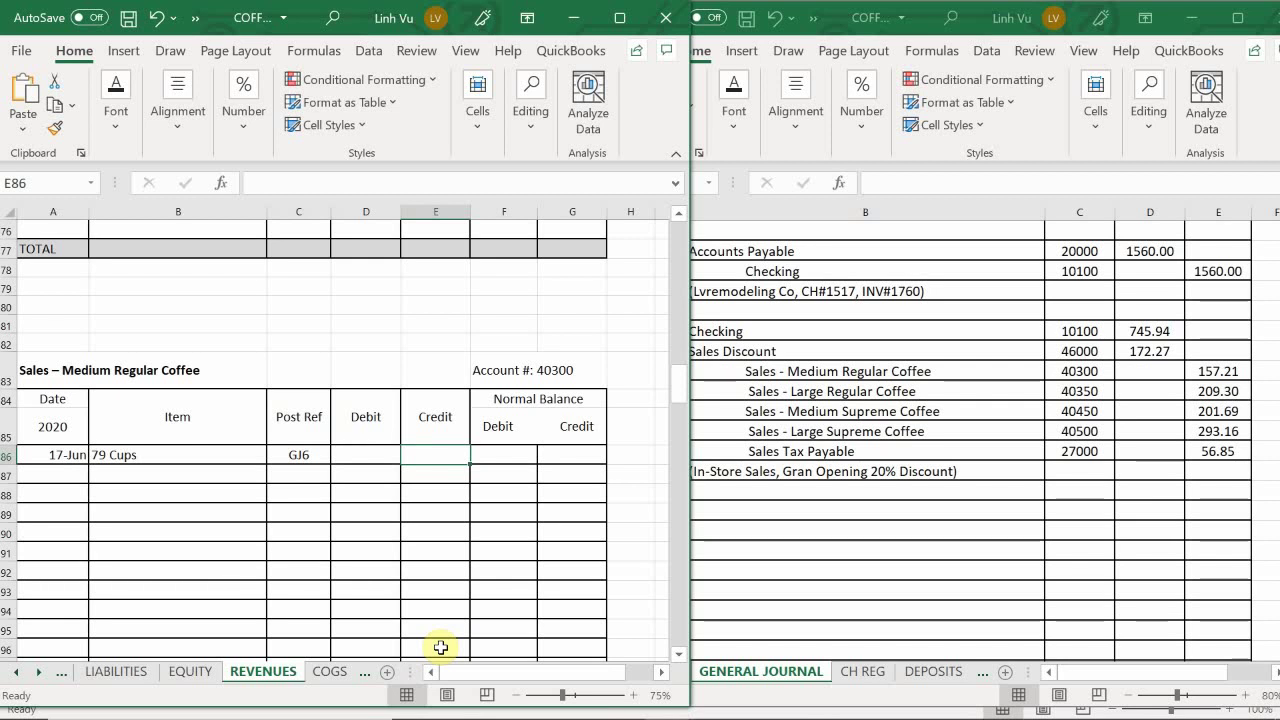
{"action": "type", "text": "157.21"}
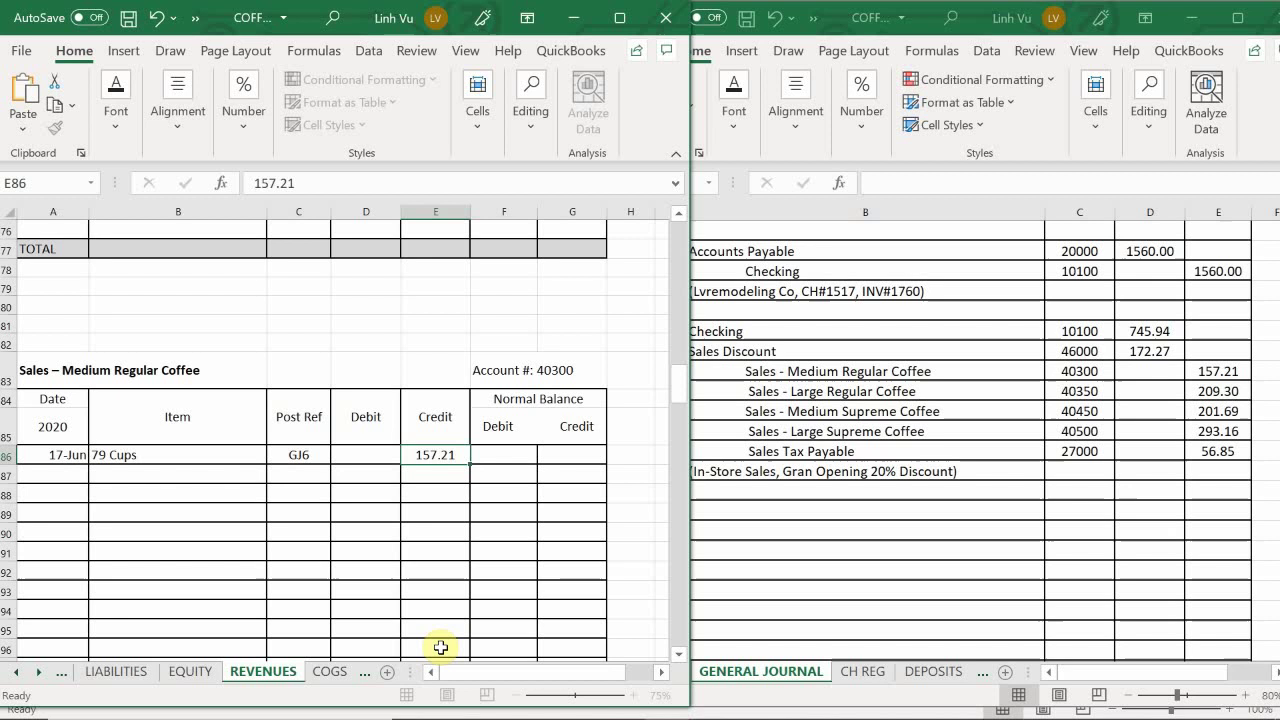
{"action": "key", "text": "Return"}
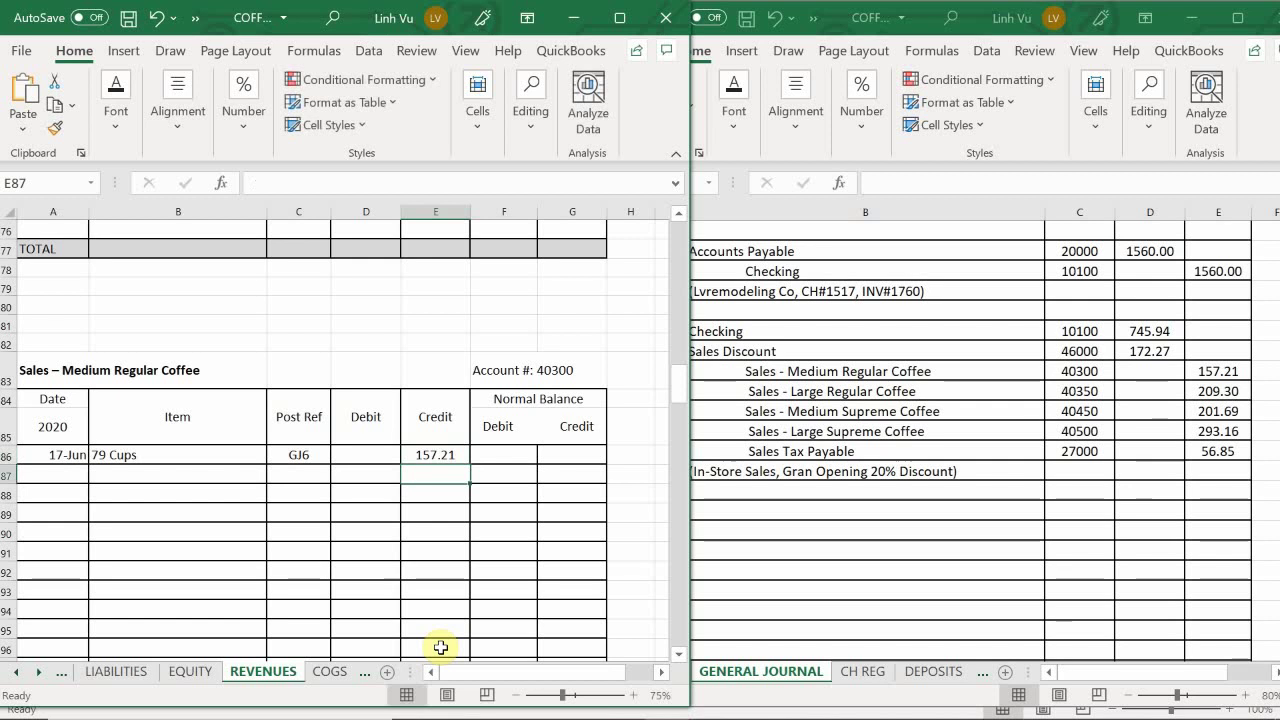
Step: Set the Sales – Medium Regular Coffee account's credit balance in G86 with a formula referencing the credit in E86
{"action": "key", "text": "Up"}
{"action": "key", "text": "Right"}
{"action": "key", "text": "Right"}
{"action": "type", "text": "="}
{"action": "key", "text": "Left"}
{"action": "key", "text": "Left"}
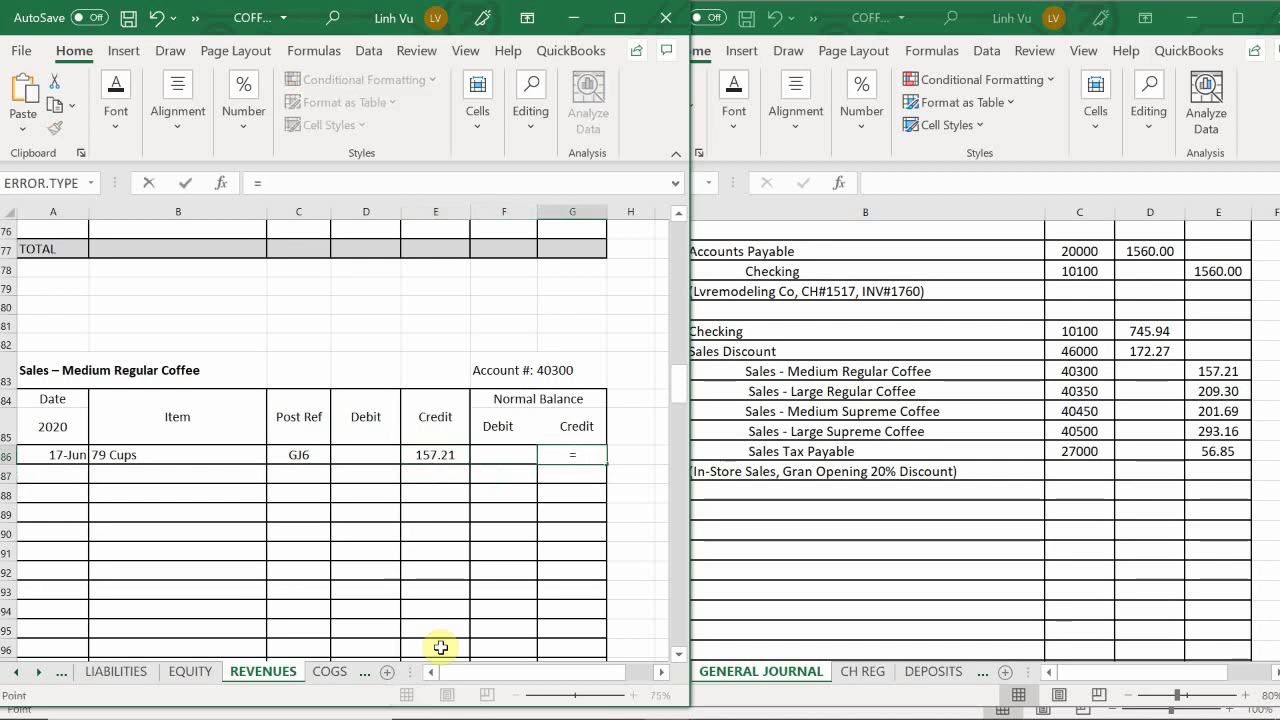
{"action": "key", "text": "Return"}
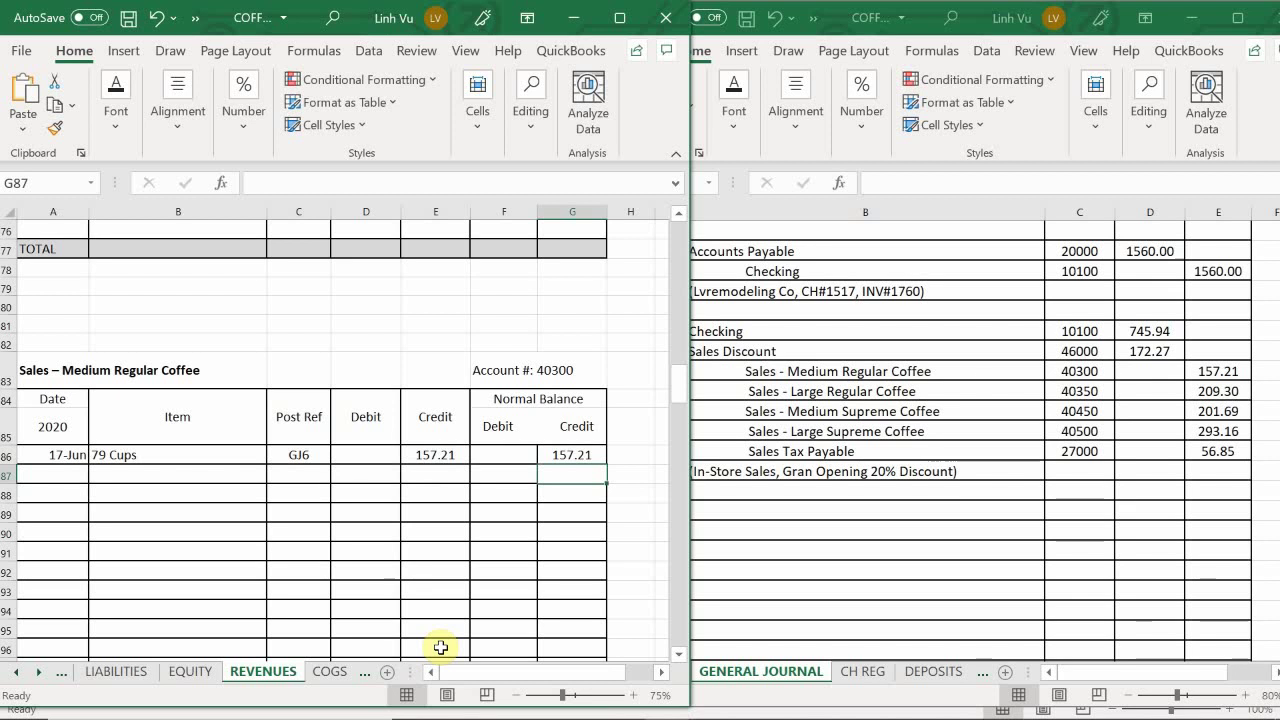
Step: Enter the date 6/17 in A108 and the item 70 Cups in B108 of the Sales – Large Regular Coffee account
{"action": "left_click", "coordinate": [198, 531]}
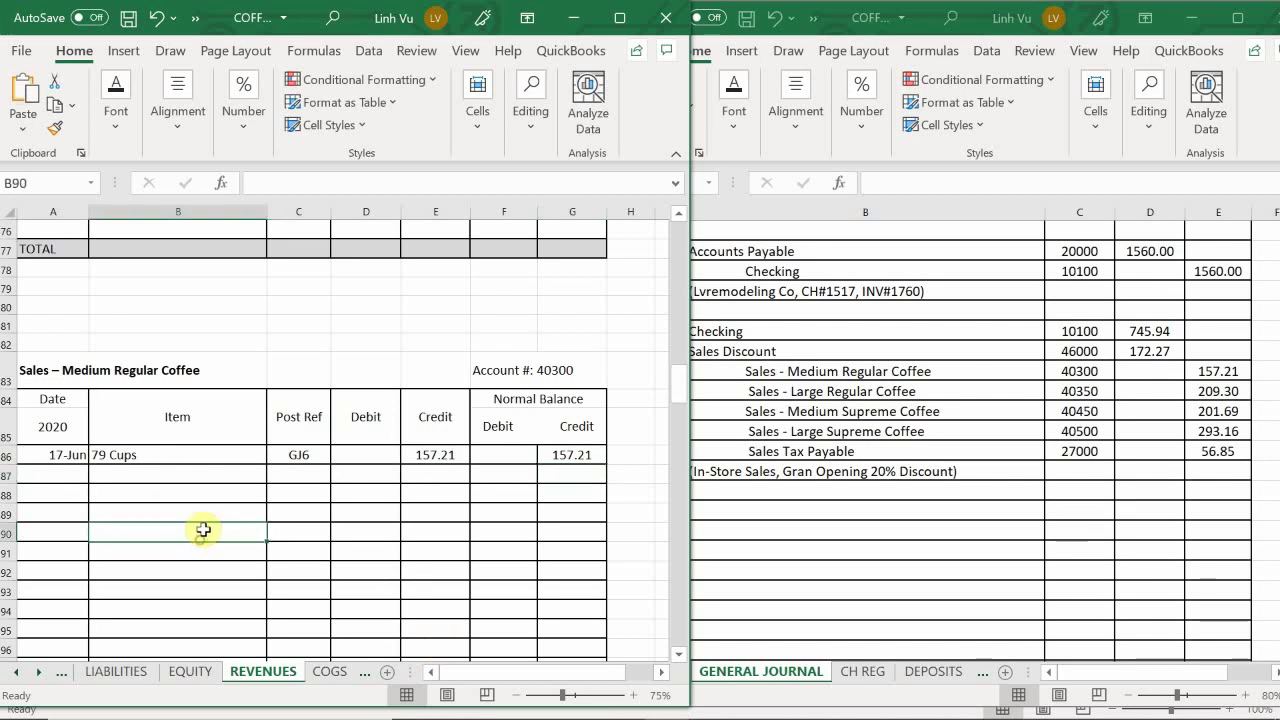
{"action": "scroll", "coordinate": [200, 530], "scroll_direction": "down", "scroll_amount": 4}
{"action": "scroll", "coordinate": [130, 521], "scroll_direction": "down", "scroll_amount": 4}
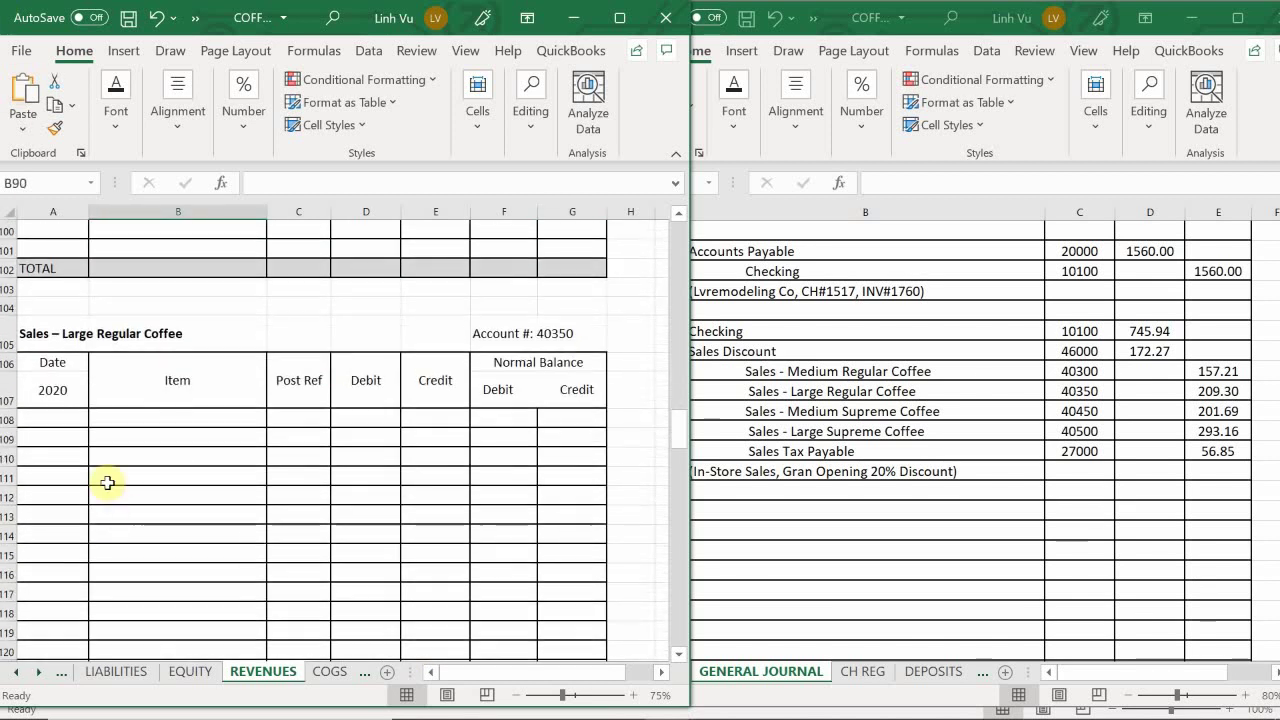
{"action": "left_click", "coordinate": [59, 421]}
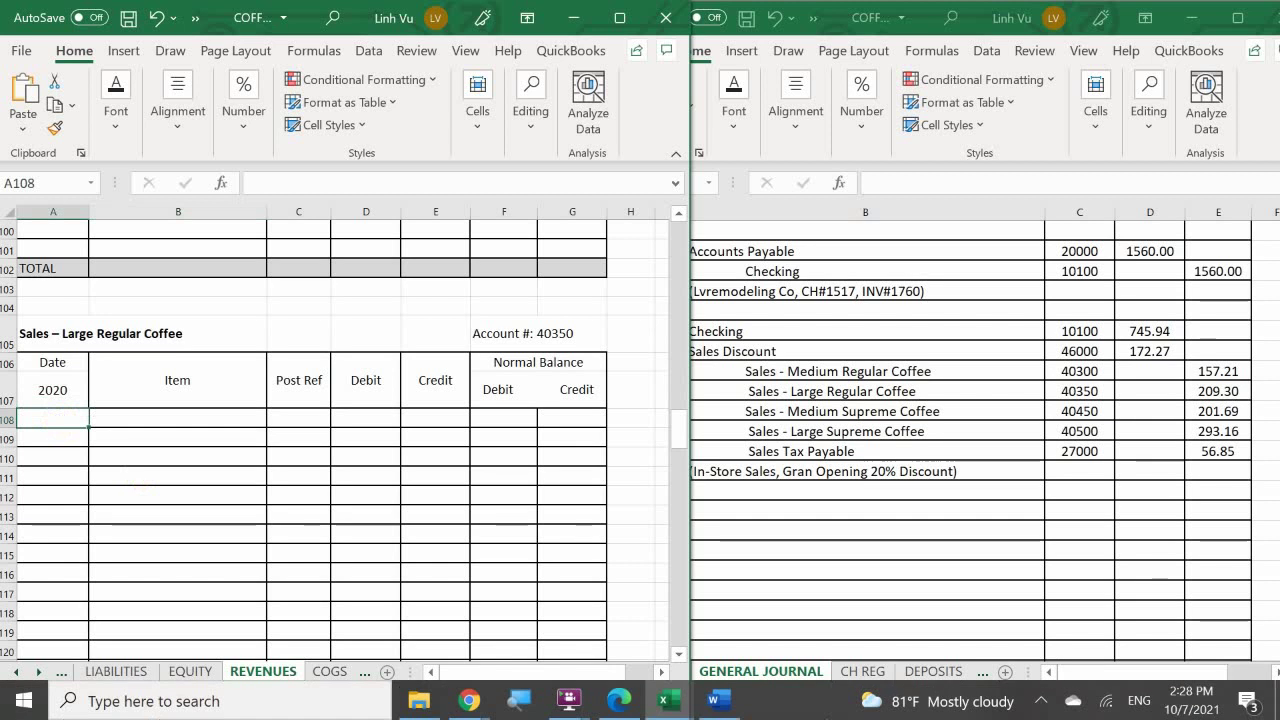
{"action": "type", "text": "6/17"}
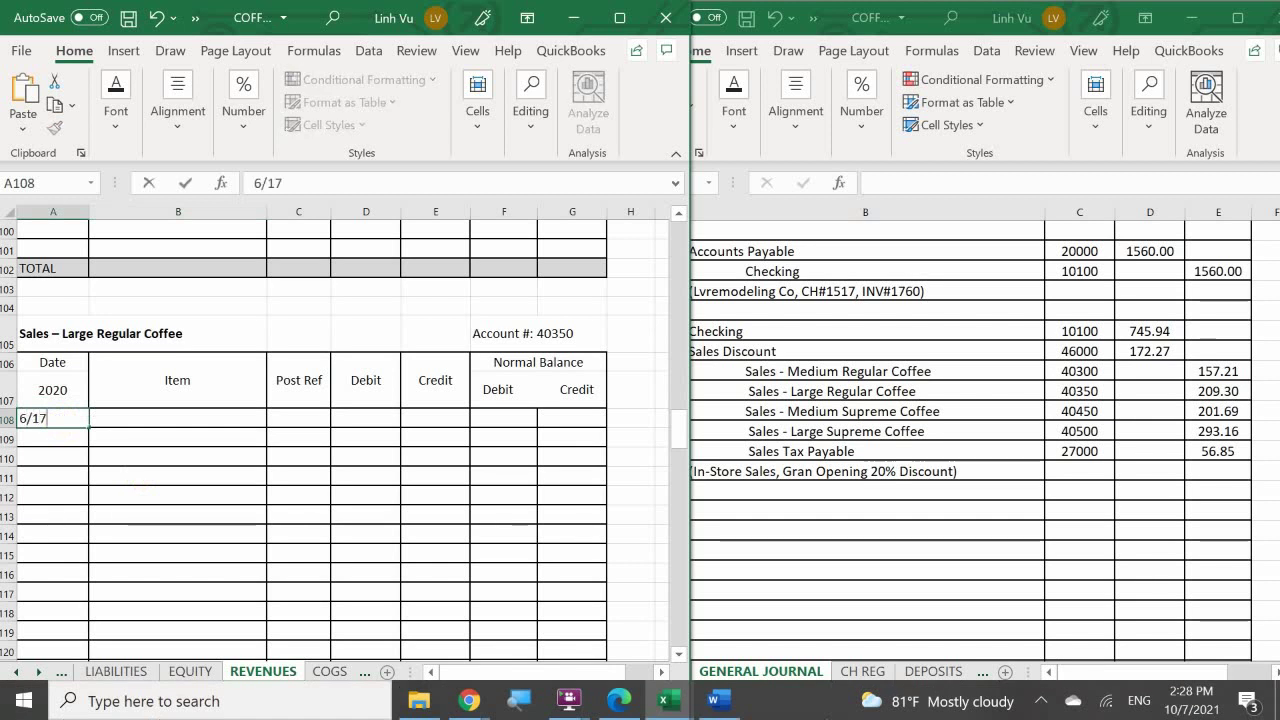
{"action": "key", "text": "Return"}
{"action": "left_click", "coordinate": [178, 418]}
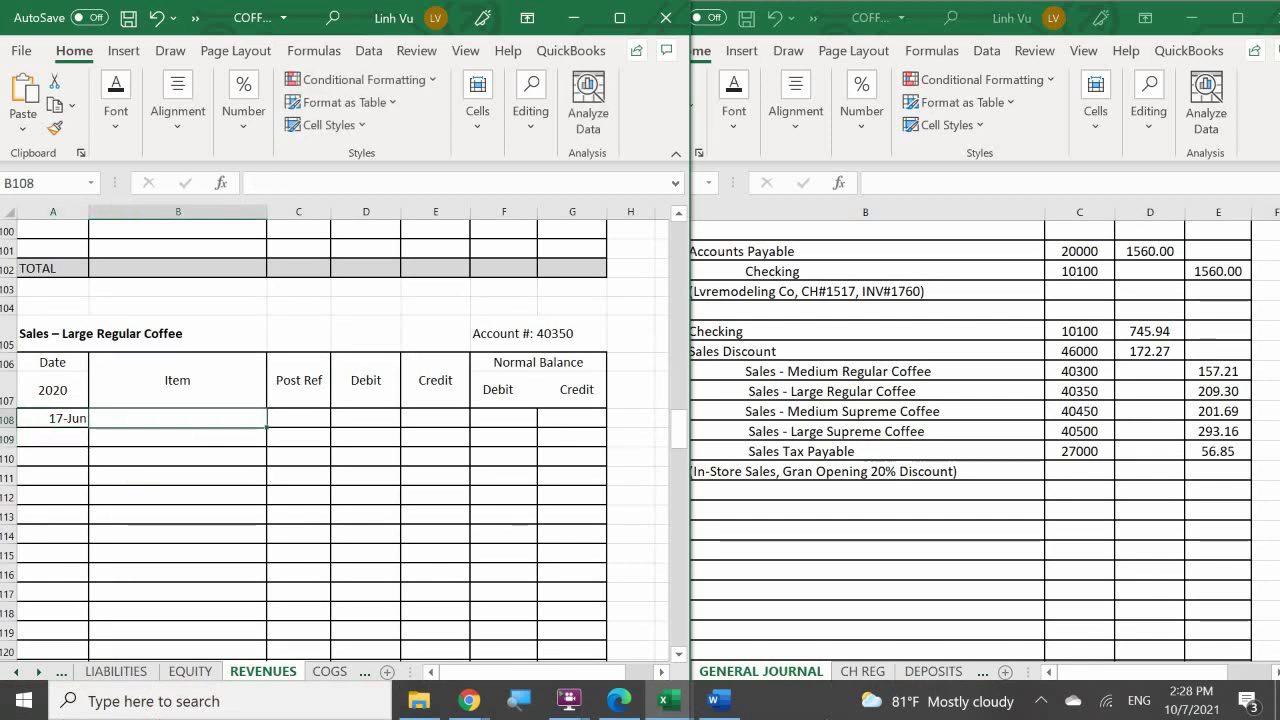
{"action": "type", "text": "70"}
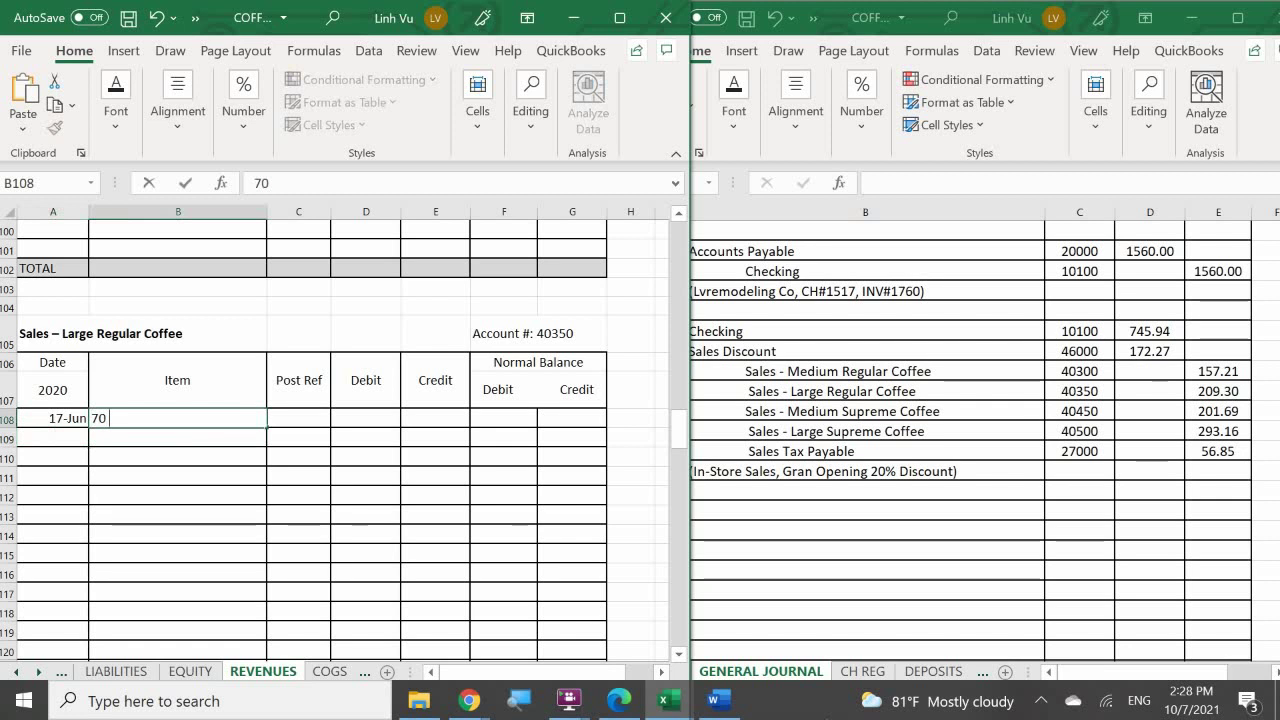
{"action": "type", "text": " Cups"}
{"action": "key", "text": "Tab"}
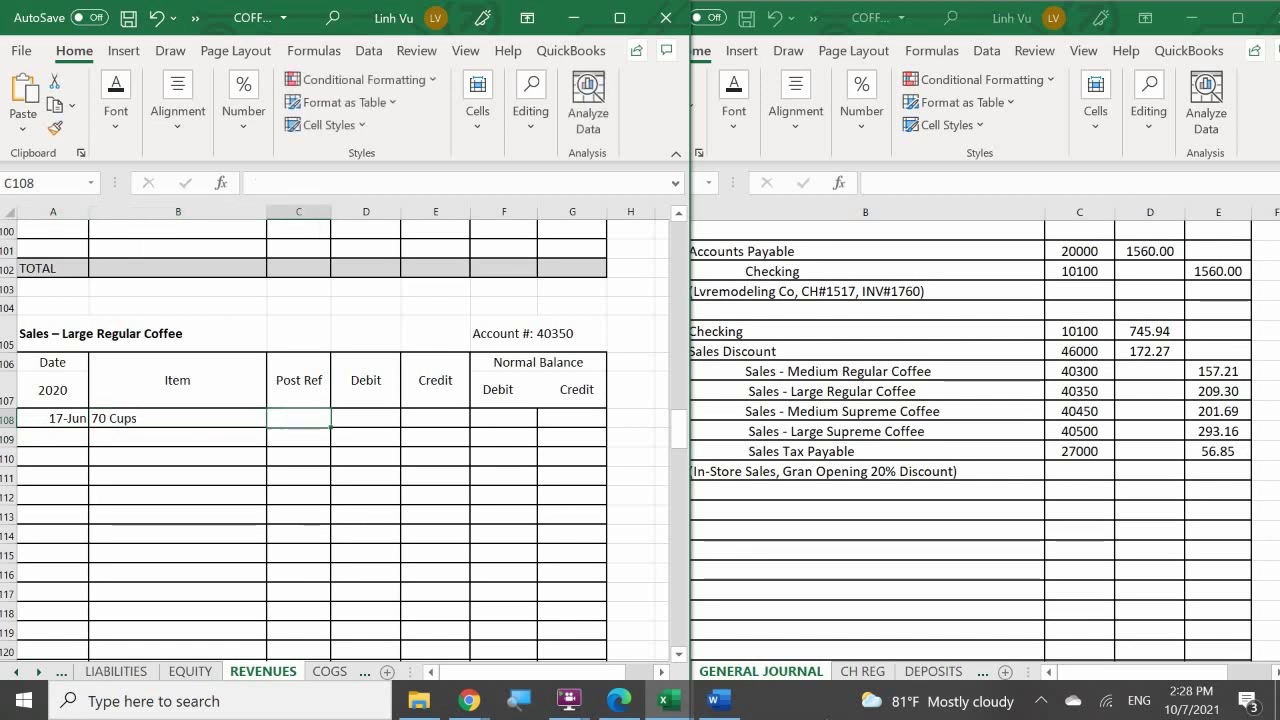
Step: Enter GJ6 as the post reference in C108 and a 209.30 credit in E108 of the Sales – Large Regular Coffee account
{"action": "type", "text": "GJ6"}
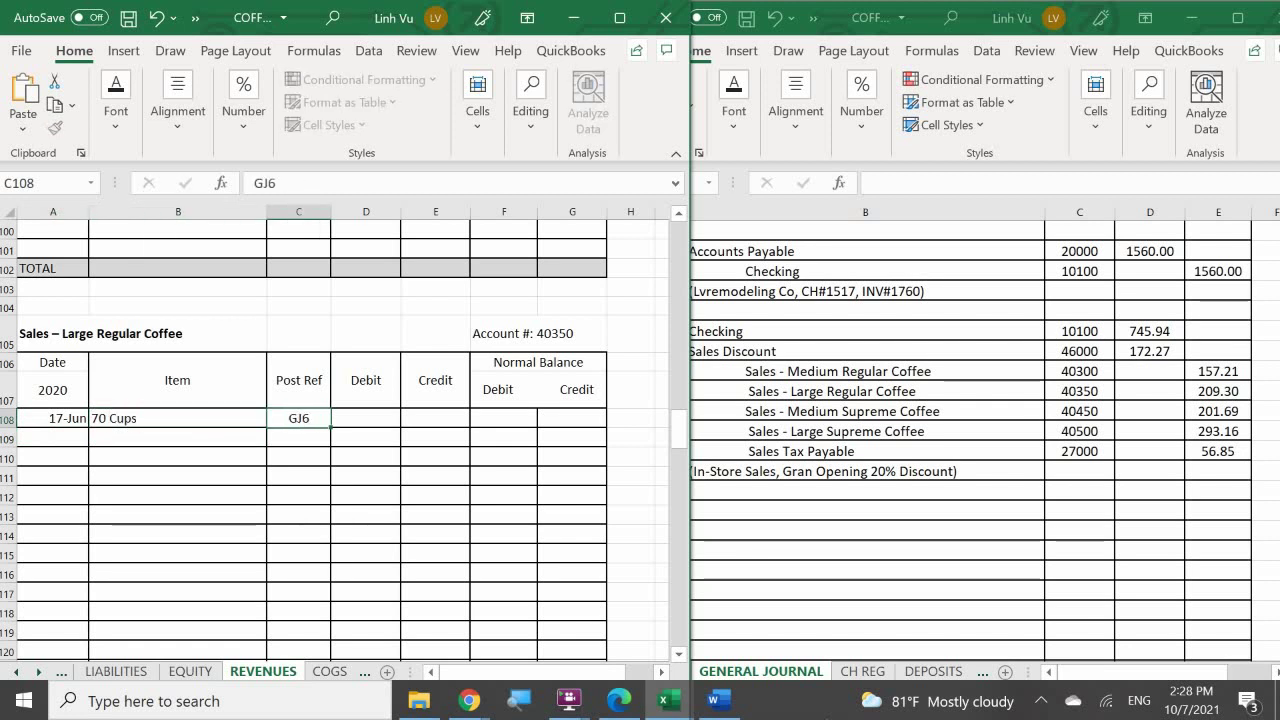
{"action": "key", "text": "Return"}
{"action": "key", "text": "Right"}
{"action": "key", "text": "Up"}
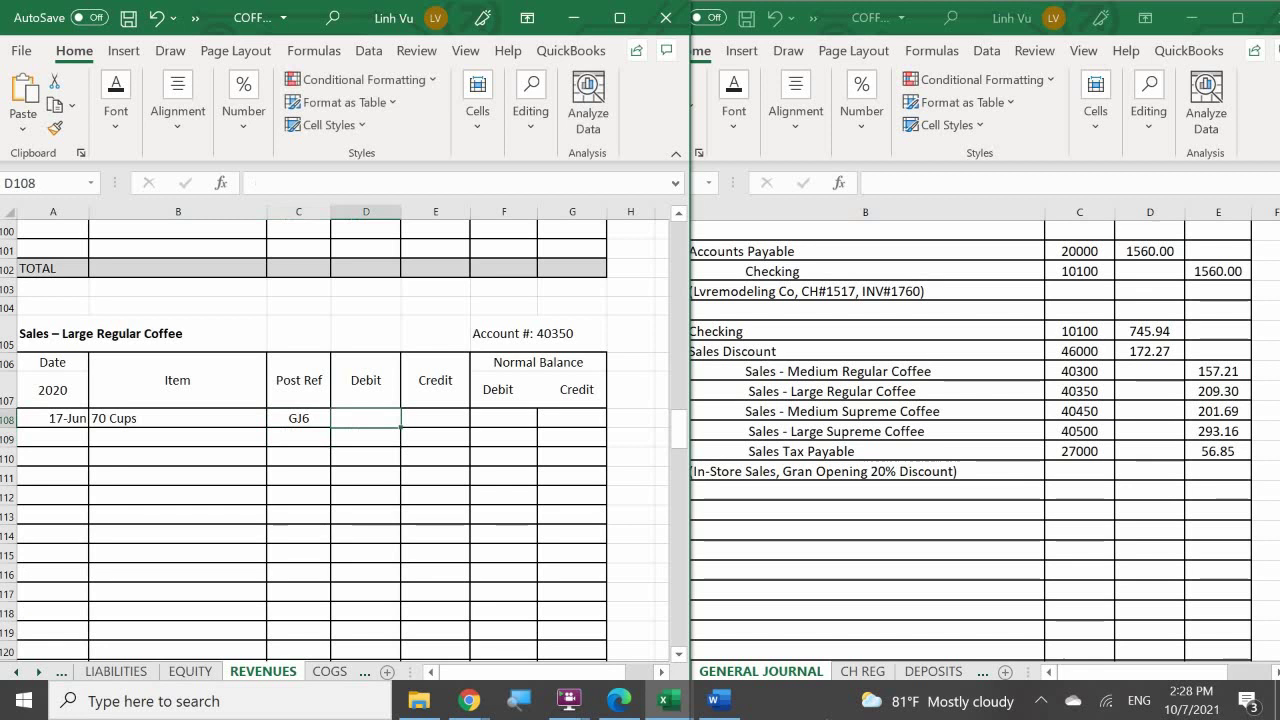
{"action": "key", "text": "Right"}
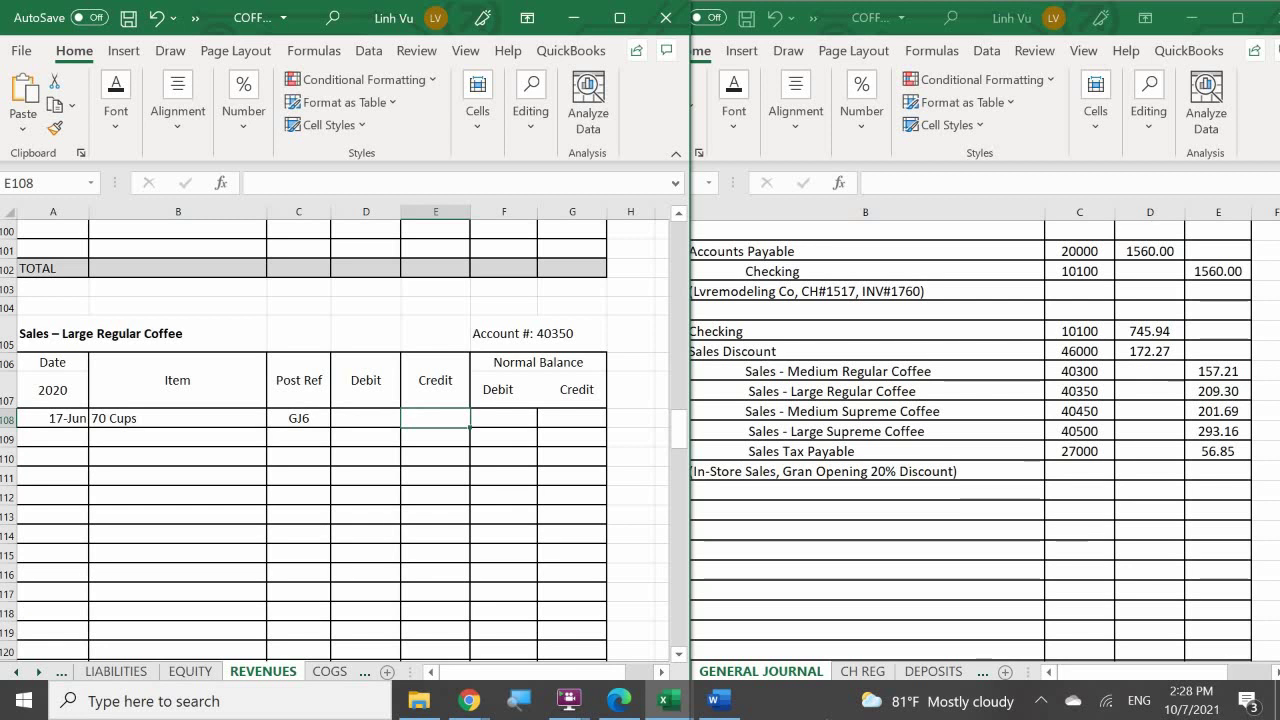
{"action": "type", "text": "209."}
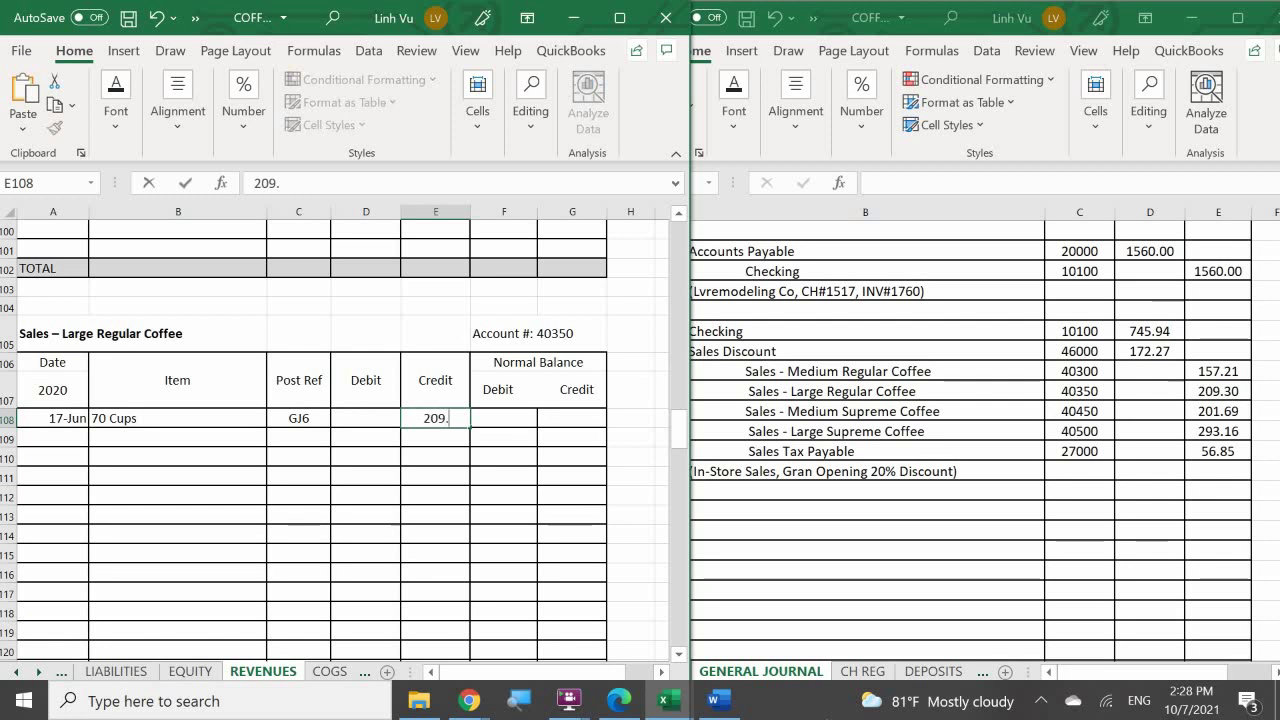
{"action": "type", "text": "30"}
{"action": "key", "text": "Tab"}
Step: Set the Sales – Large Regular Coffee account's credit balance in G108 with the formula =E108
{"action": "key", "text": "Tab"}
{"action": "key", "text": "Down"}
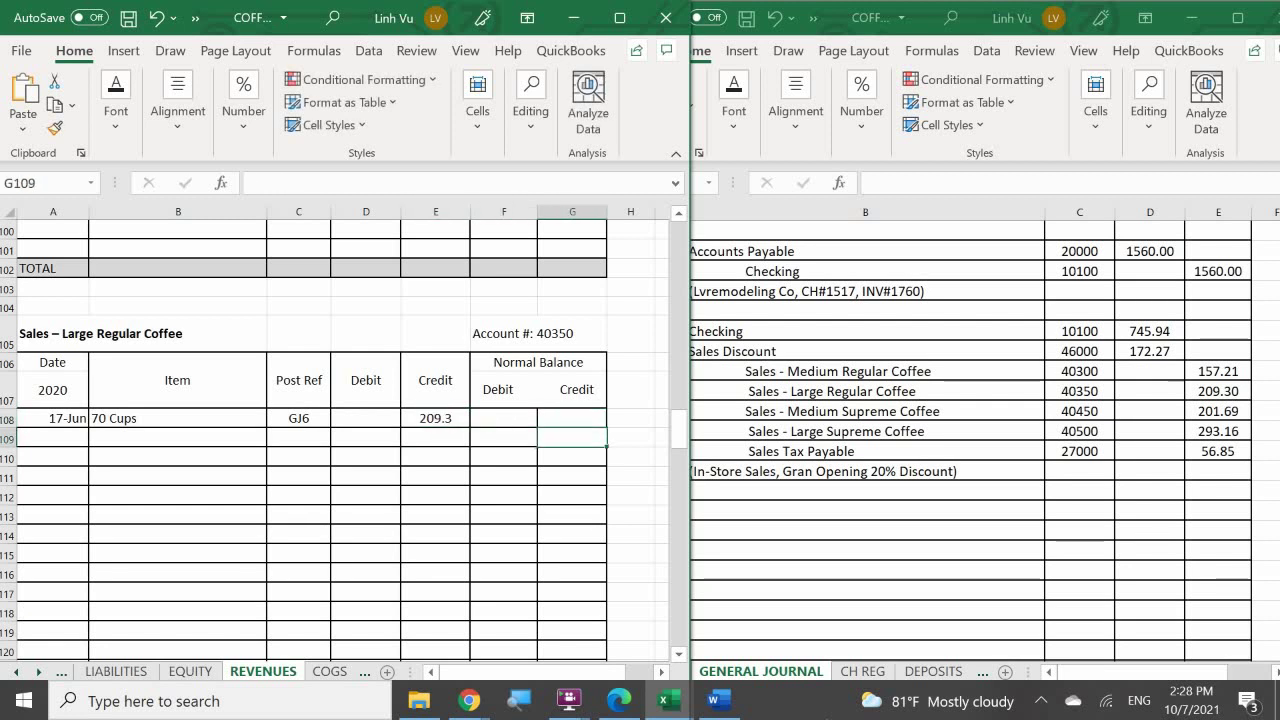
{"action": "left_click", "coordinate": [572, 418]}
{"action": "type", "text": "=E108"}
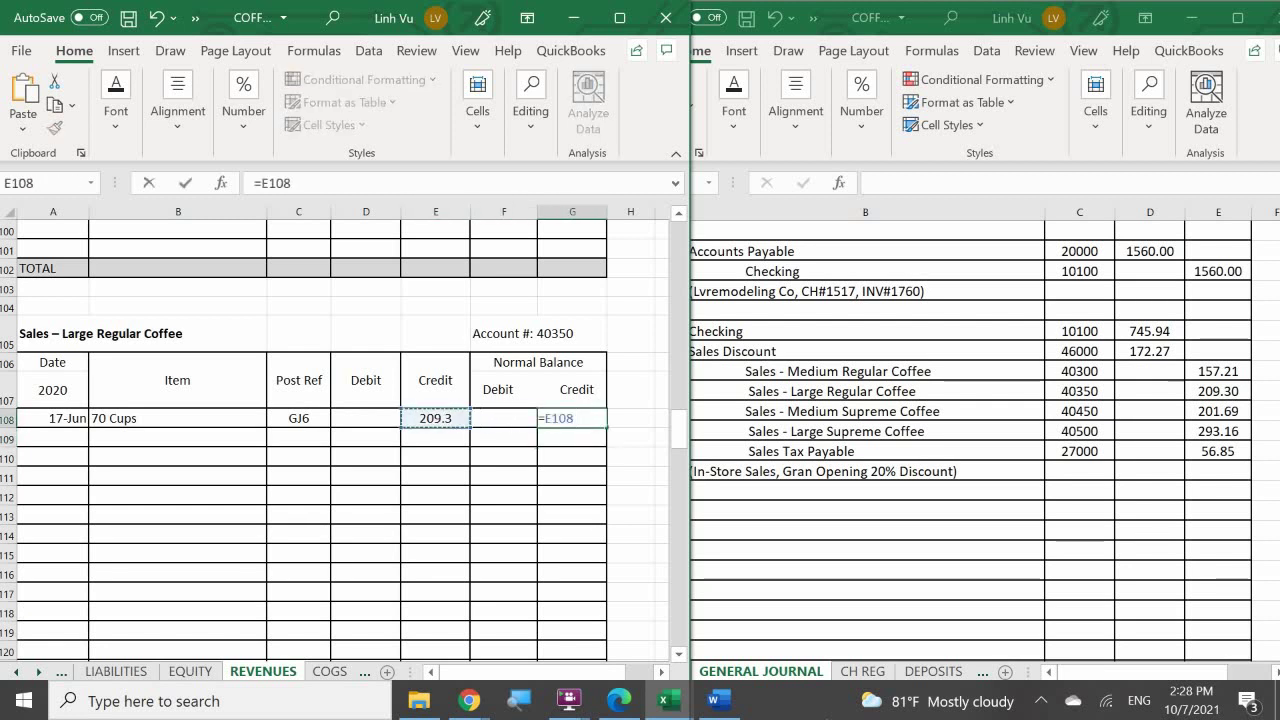
{"action": "key", "text": "Return"}
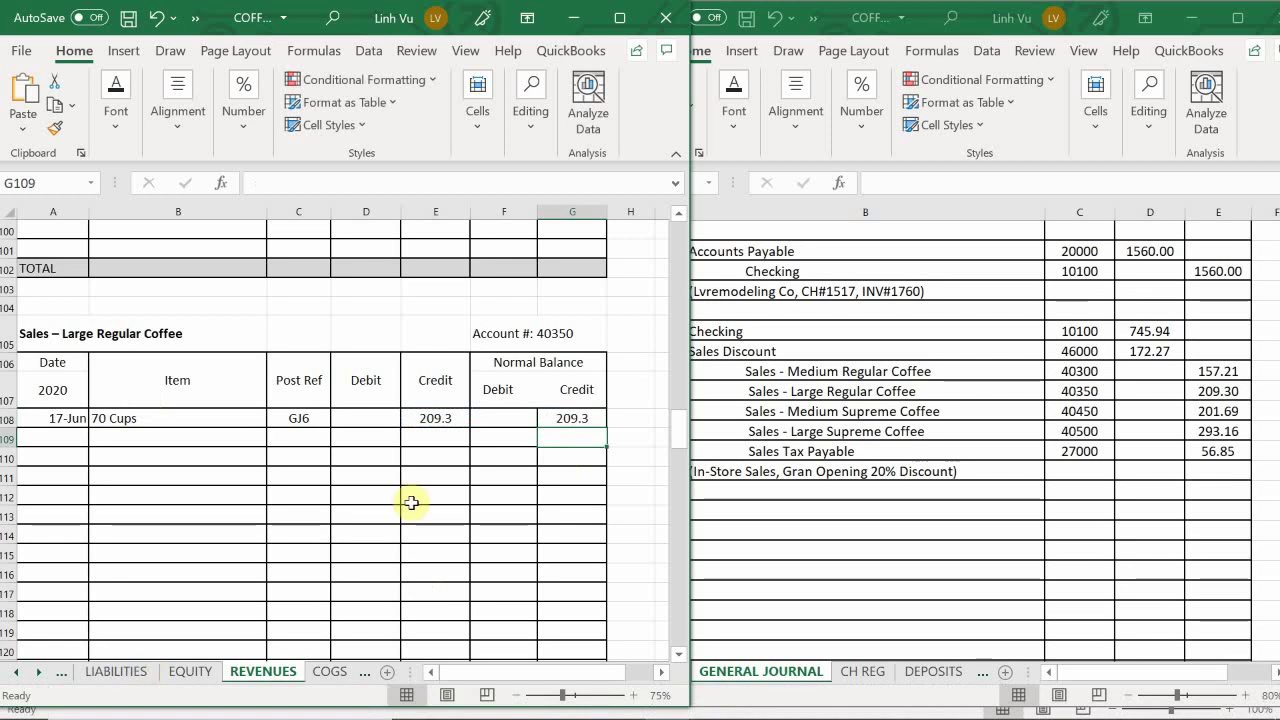
Step: Apply the comma number style to D108:G120 of the Sales – Large Regular Coffee account
{"action": "left_click", "coordinate": [376, 419]}
{"action": "left_click_drag", "start_coordinate": [379, 420], "coordinate": [466, 497]}
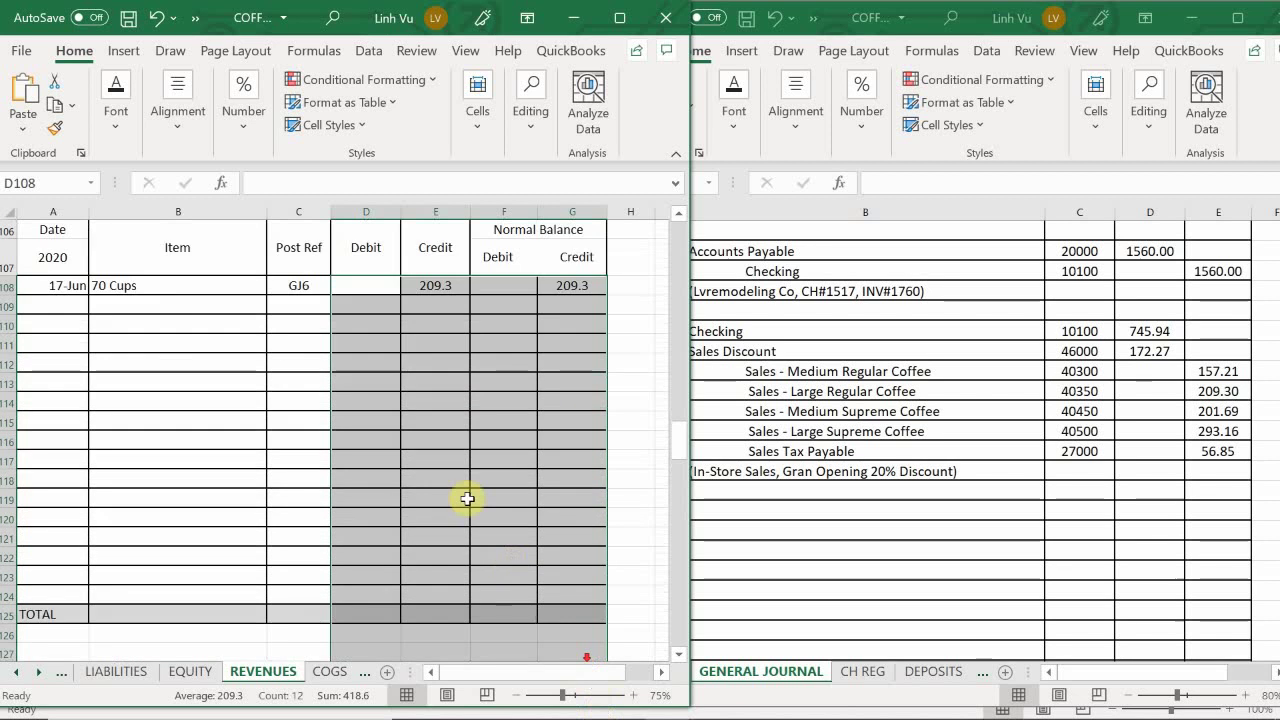
{"action": "left_click", "coordinate": [392, 440]}
{"action": "left_click_drag", "start_coordinate": [348, 290], "coordinate": [588, 526]}
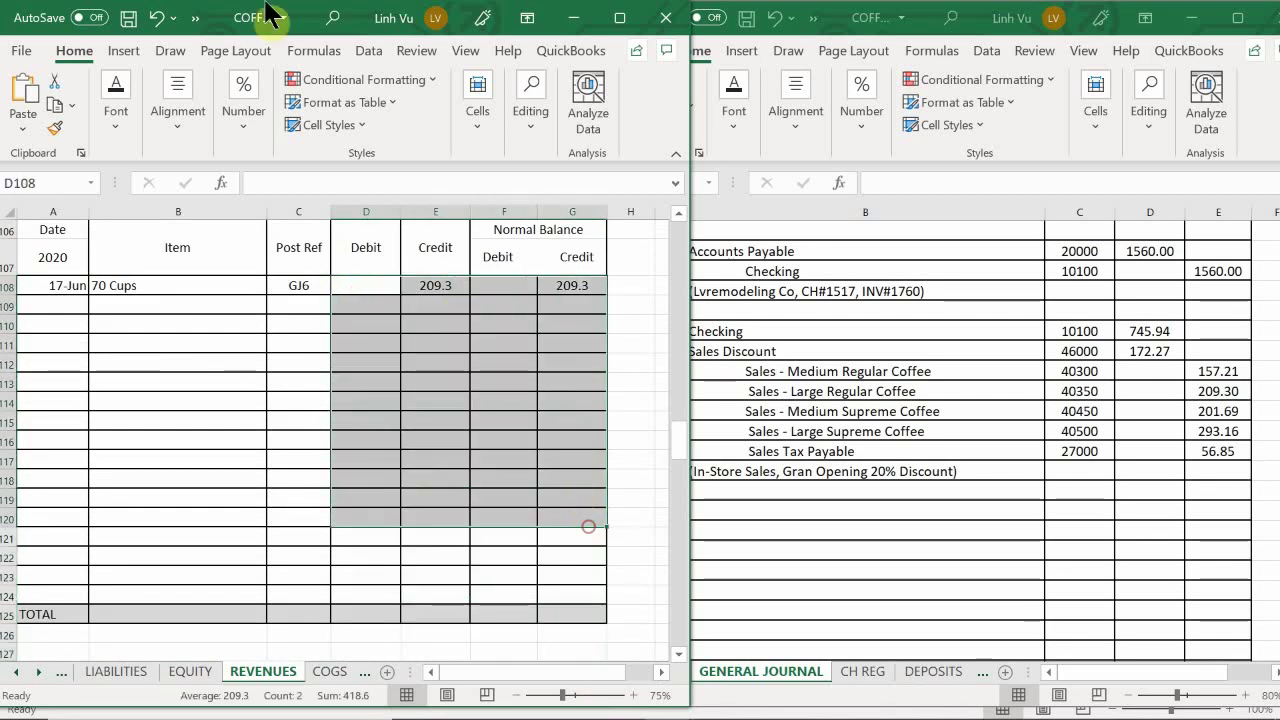
{"action": "left_click", "coordinate": [238, 140]}
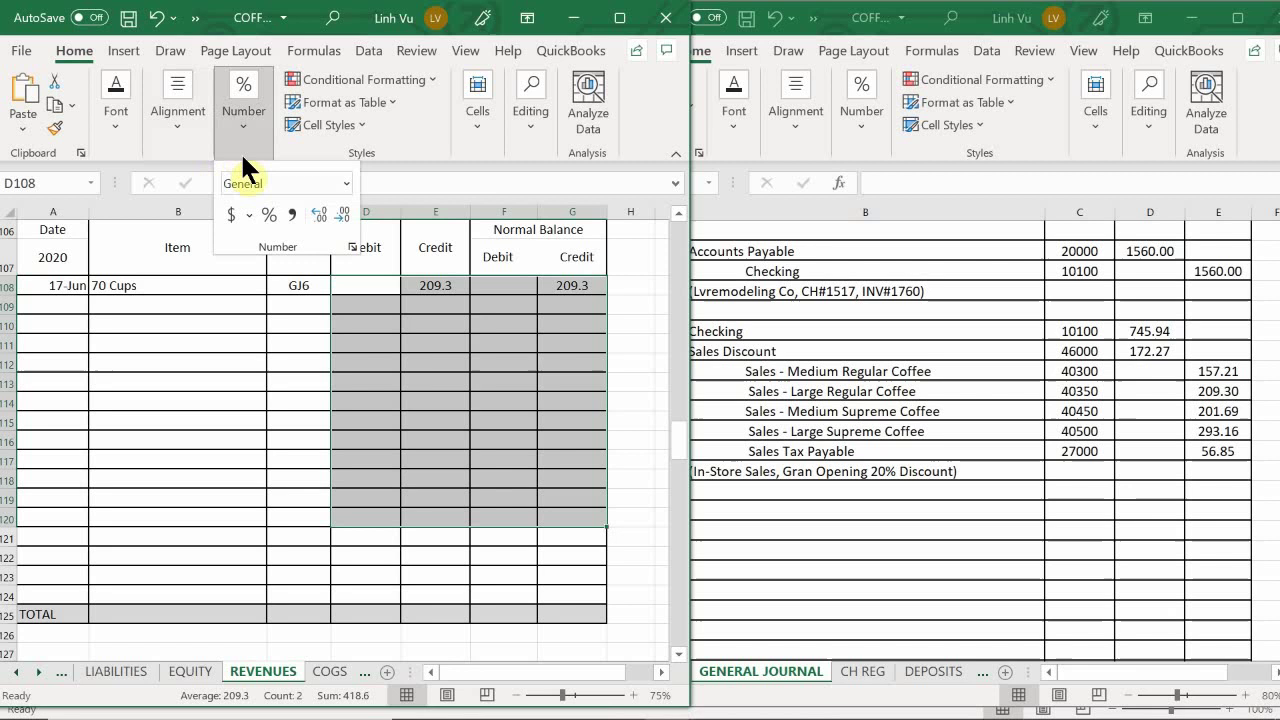
{"action": "left_click", "coordinate": [290, 214]}
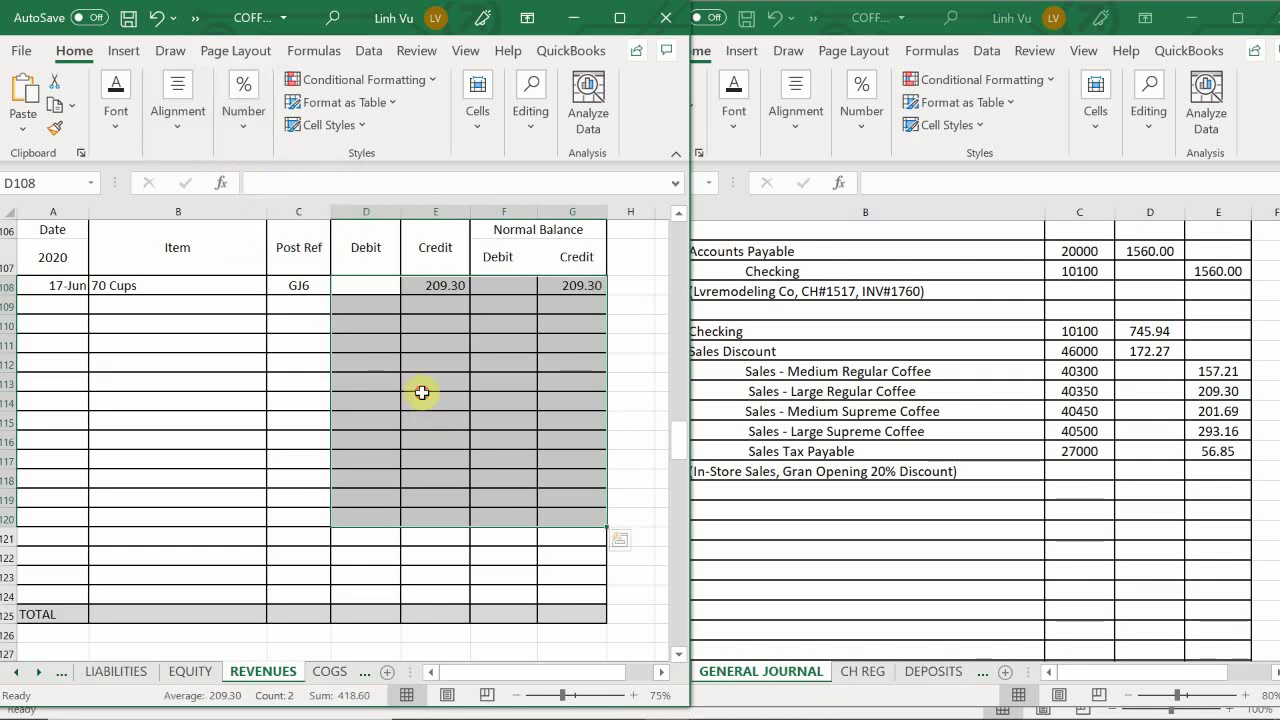
{"action": "left_click", "coordinate": [419, 338]}
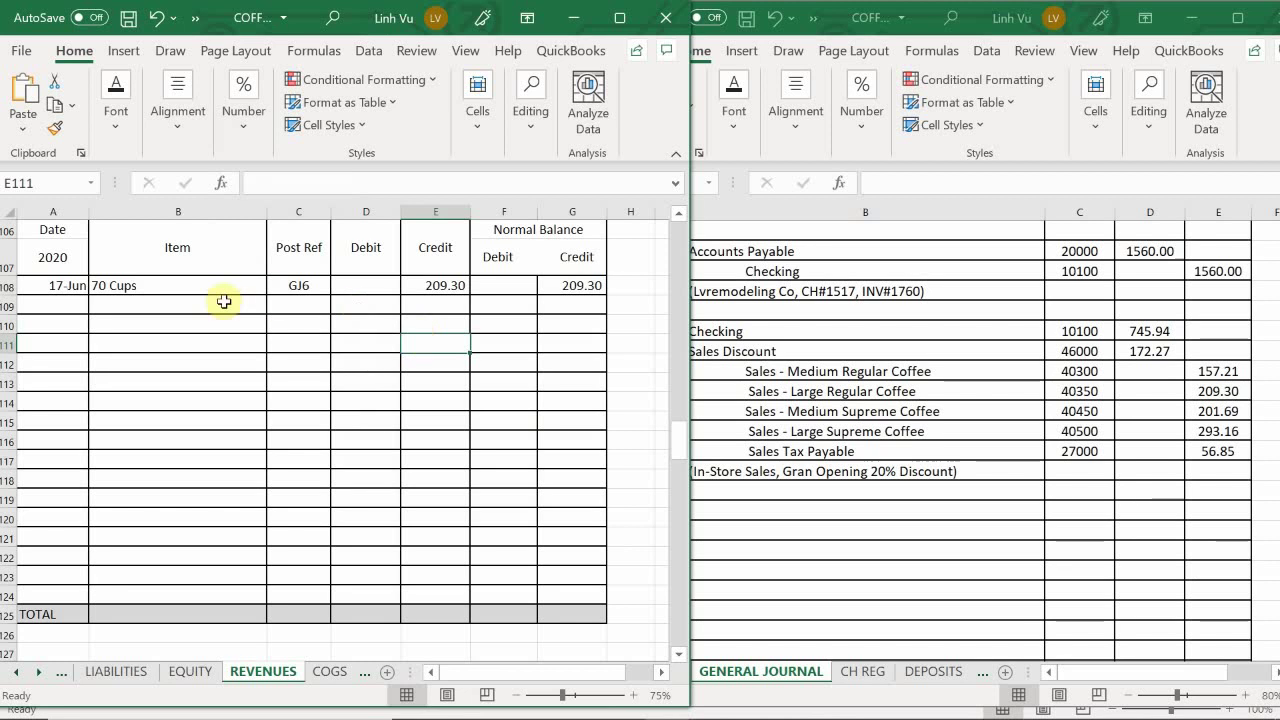
Step: Enter the date 6/17 in A132 and the item 81 Cups in B132 of the Sales – Medium Supreme Coffee account
{"action": "scroll", "coordinate": [166, 354], "scroll_direction": "down", "scroll_amount": 4}
{"action": "scroll", "coordinate": [163, 363], "scroll_direction": "down", "scroll_amount": 2}
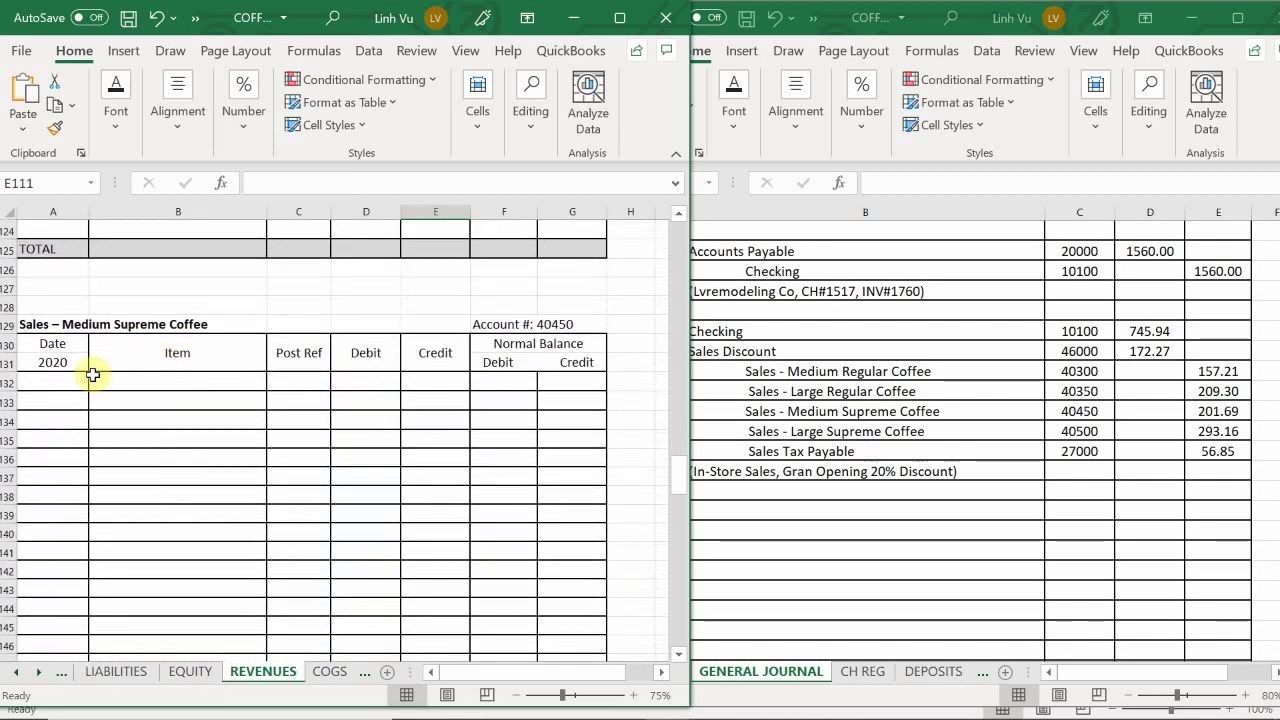
{"action": "left_click", "coordinate": [63, 386]}
{"action": "type", "text": "6"}
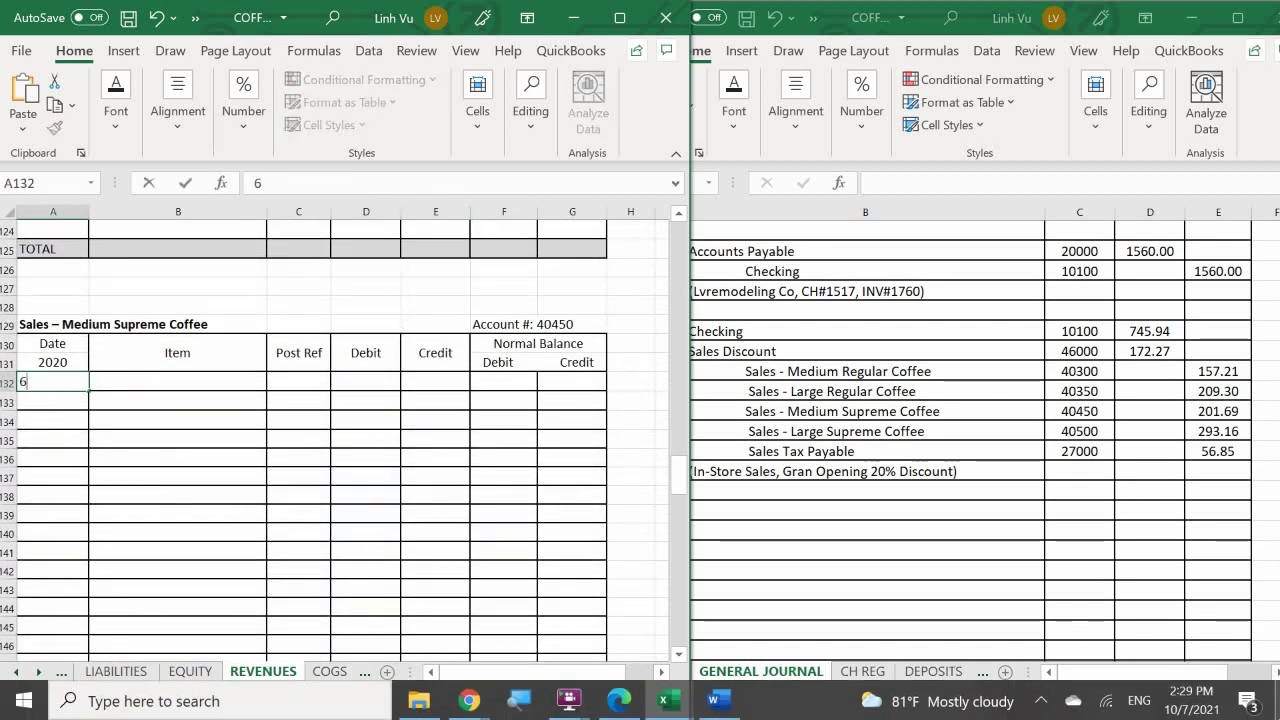
{"action": "type", "text": "/17"}
{"action": "key", "text": "Tab"}
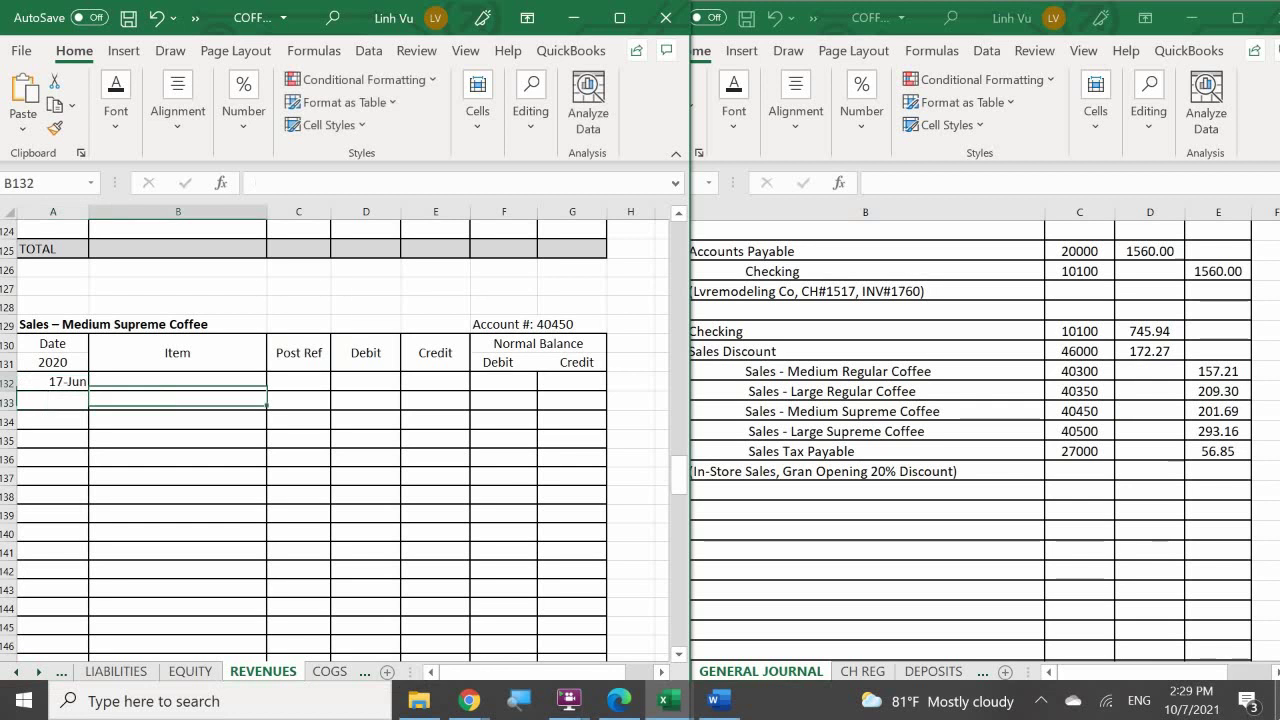
{"action": "type", "text": "81"}
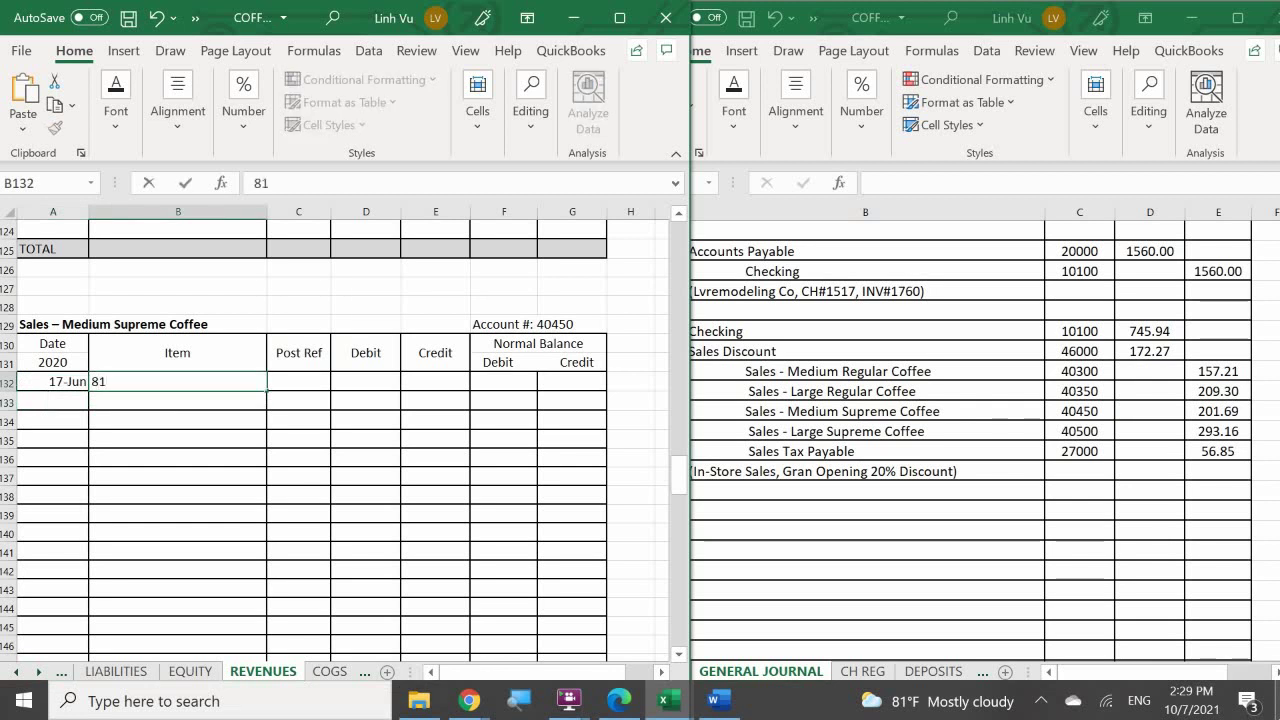
{"action": "type", "text": " Cups"}
{"action": "key", "text": "Tab"}
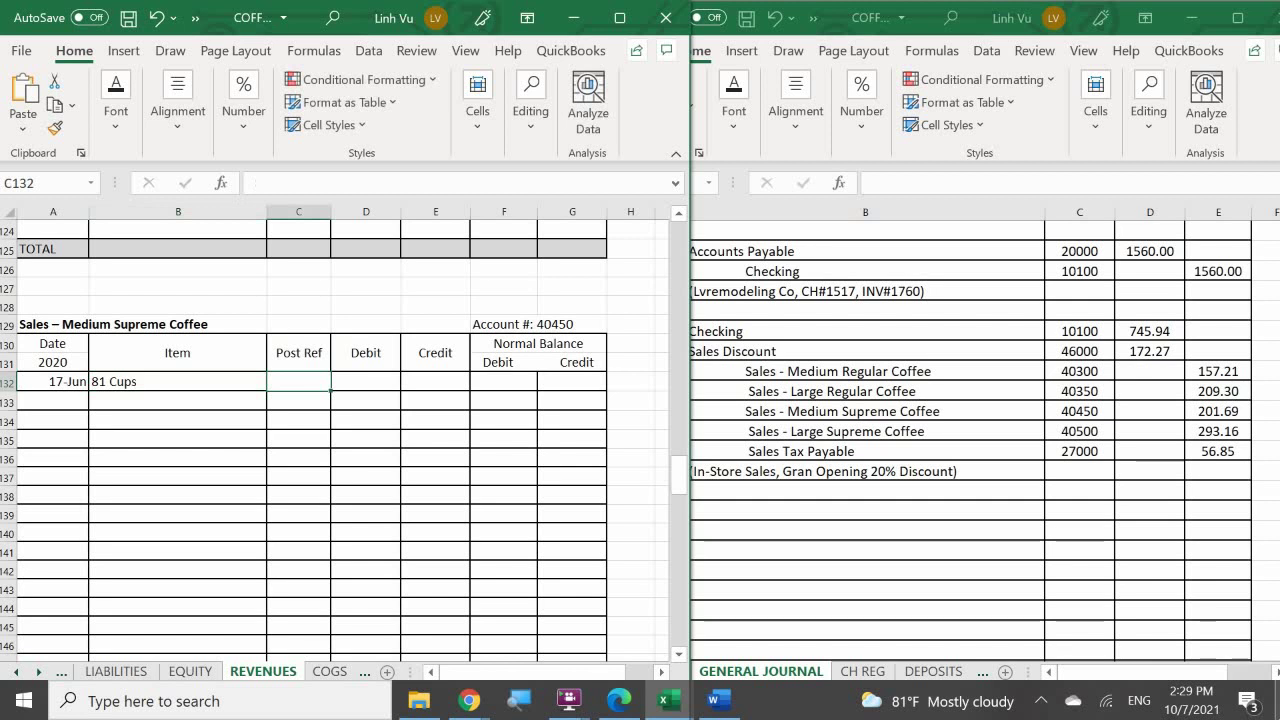
Step: Enter GJ6 as the post reference in C132 and a 201.69 credit in E132 of the Sales – Medium Supreme Coffee account
{"action": "type", "text": "GJ6"}
{"action": "key", "text": "Return"}
{"action": "key", "text": "Right"}
{"action": "key", "text": "Right"}
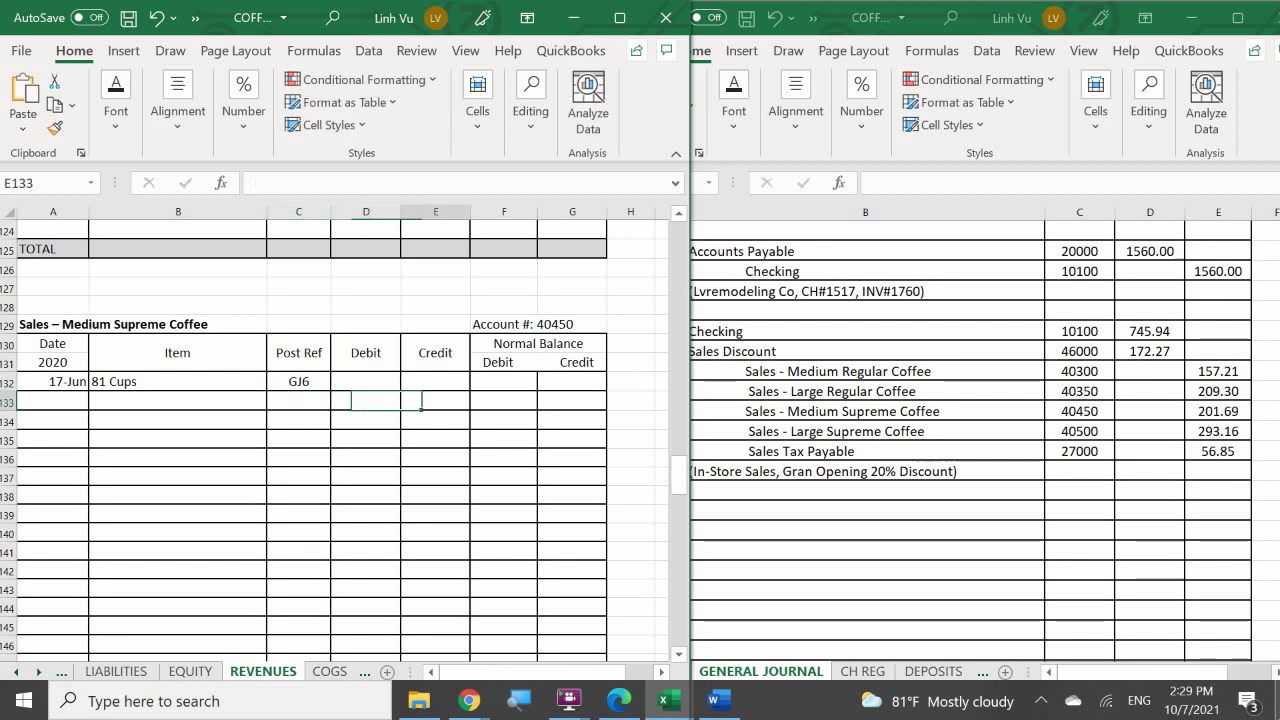
{"action": "key", "text": "Up"}
{"action": "type", "text": "201.69"}
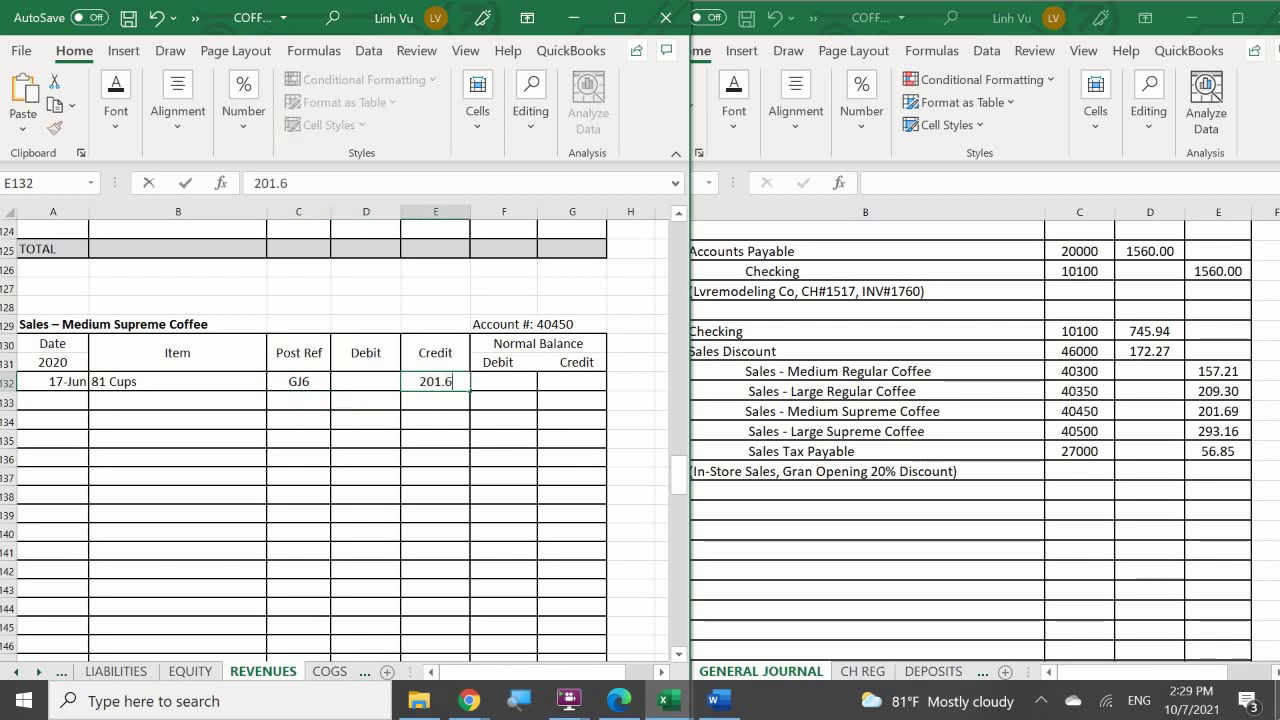
Step: Set the Sales – Medium Supreme Coffee account's credit balance in G132 with the formula =E132
{"action": "key", "text": "Right"}
{"action": "key", "text": "Right"}
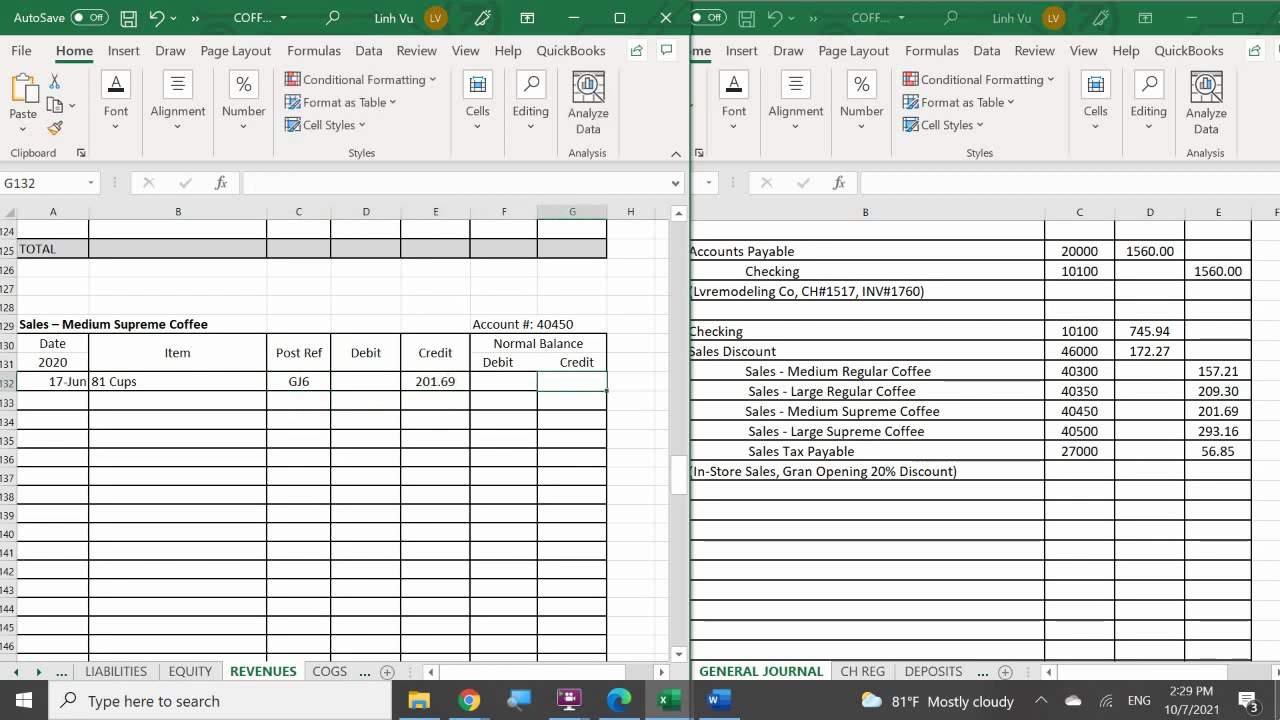
{"action": "type", "text": "="}
{"action": "key", "text": "Left"}
{"action": "key", "text": "Left"}
{"action": "key", "text": "Return"}
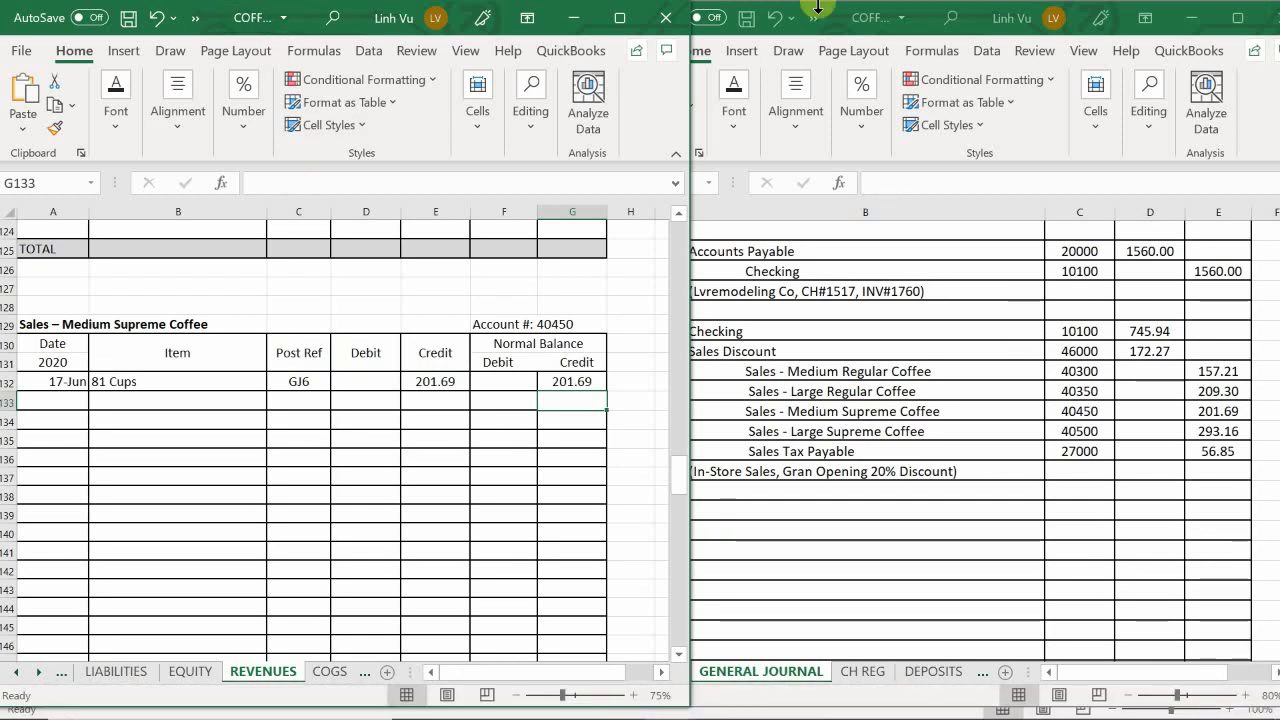
Step: Enter the date 6/17 in A155 and the item 84 Cups in B155 of the Sales – Large Supreme Coffee account
{"action": "left_click", "coordinate": [78, 434]}
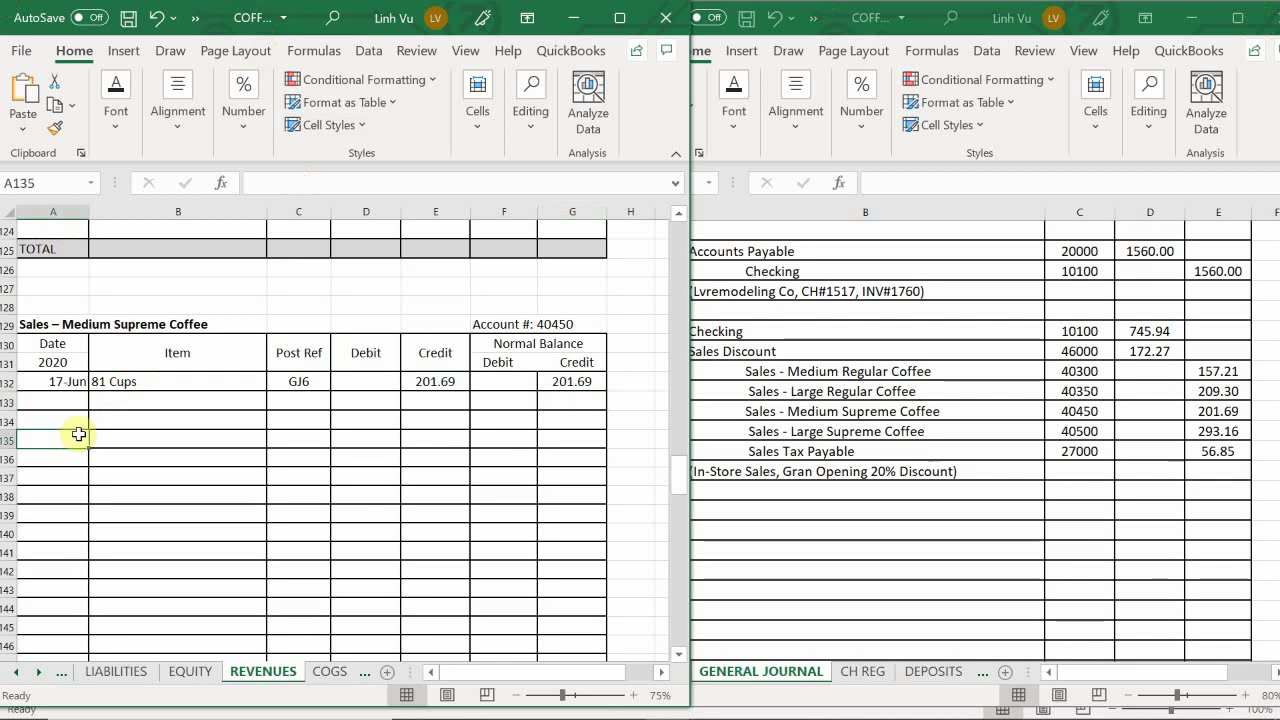
{"action": "scroll", "coordinate": [78, 434], "scroll_direction": "down", "scroll_amount": 6}
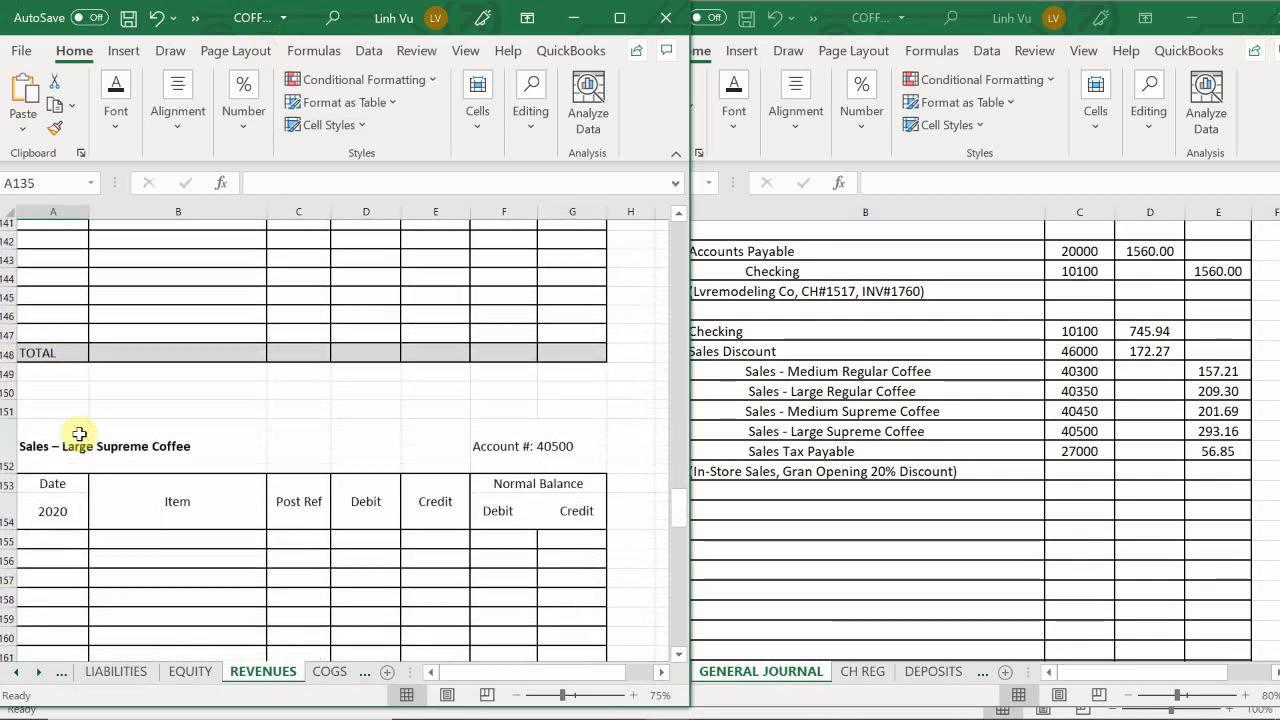
{"action": "scroll", "coordinate": [78, 434], "scroll_direction": "down", "scroll_amount": 1}
{"action": "scroll", "coordinate": [78, 441], "scroll_direction": "down", "scroll_amount": 1}
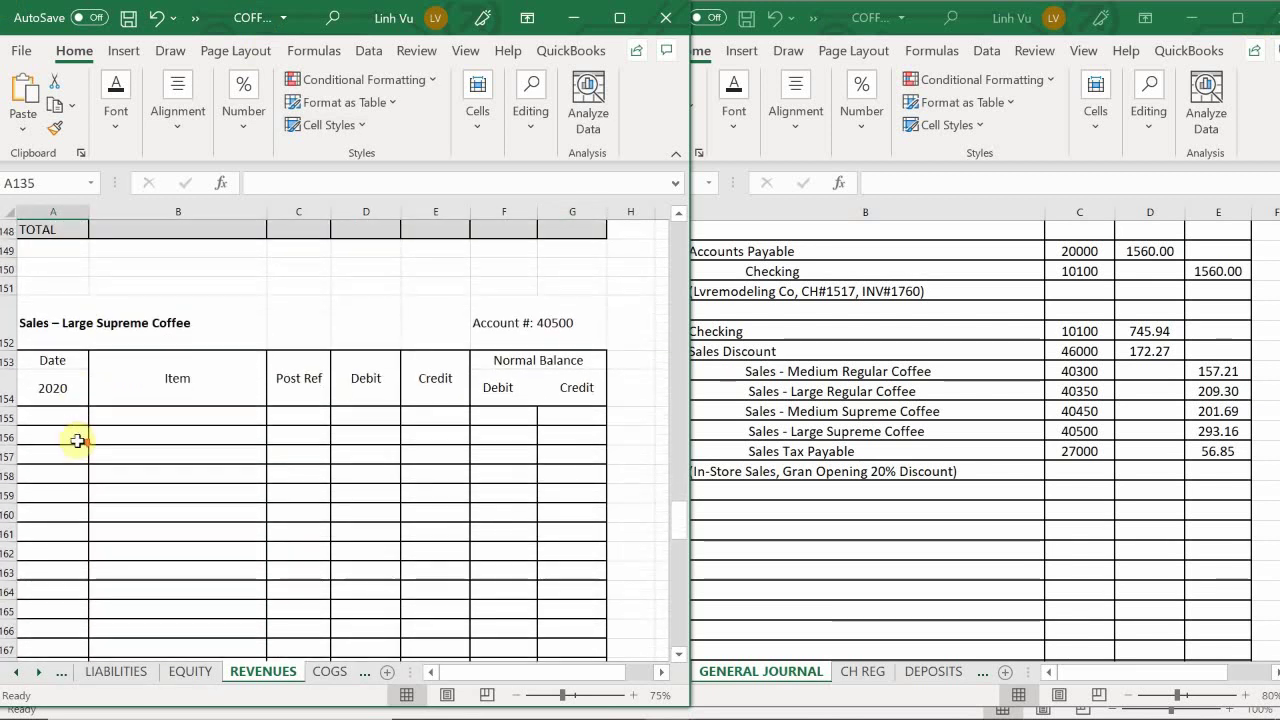
{"action": "left_click", "coordinate": [54, 418]}
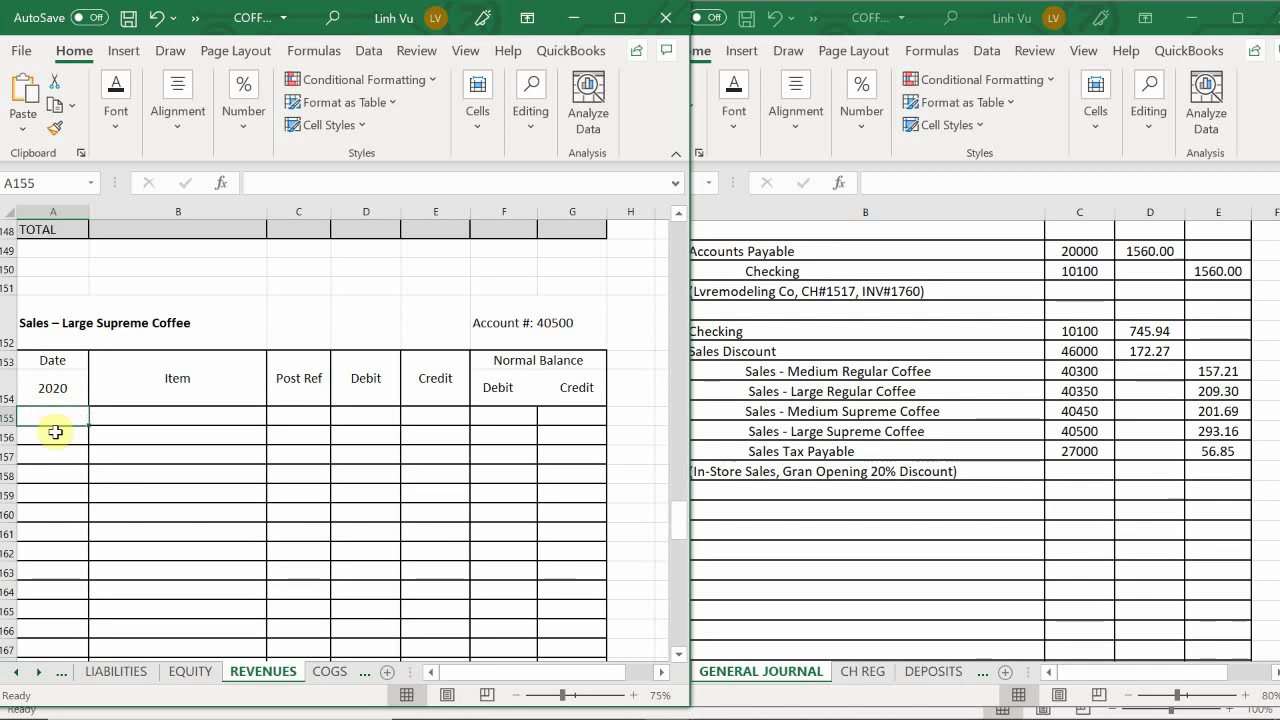
{"action": "type", "text": "6/"}
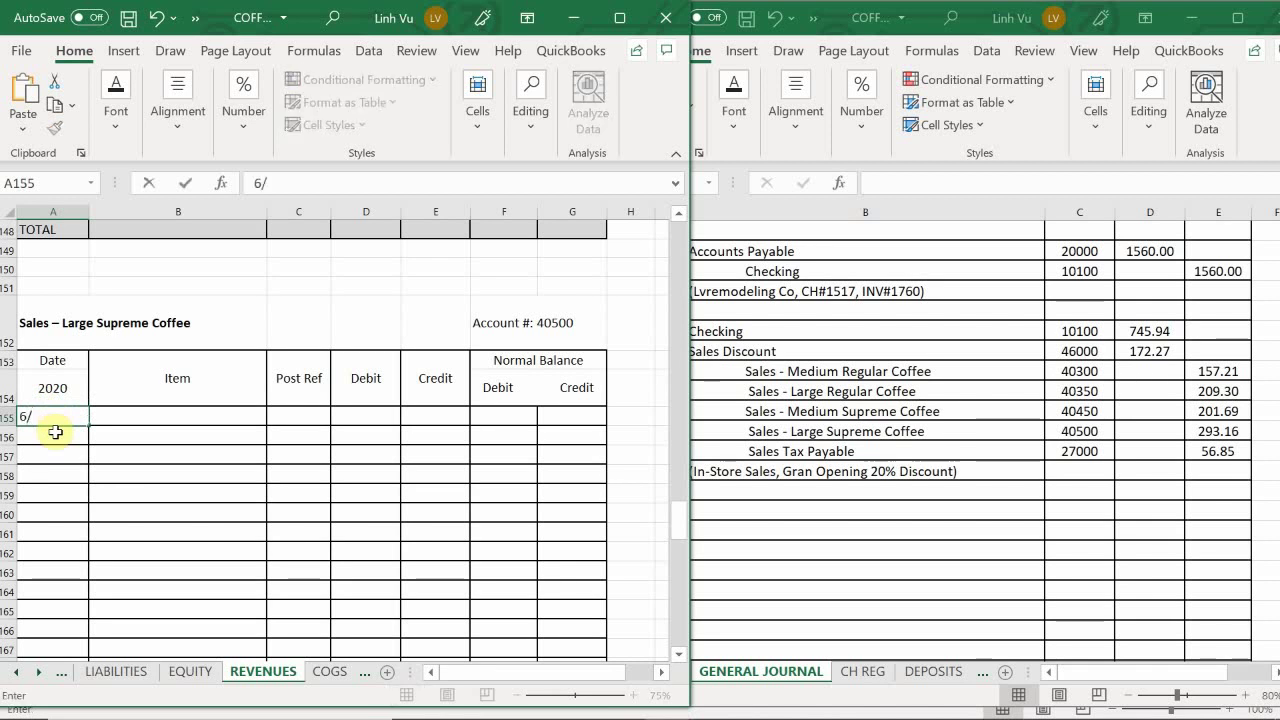
{"action": "type", "text": "17"}
{"action": "key", "text": "Return"}
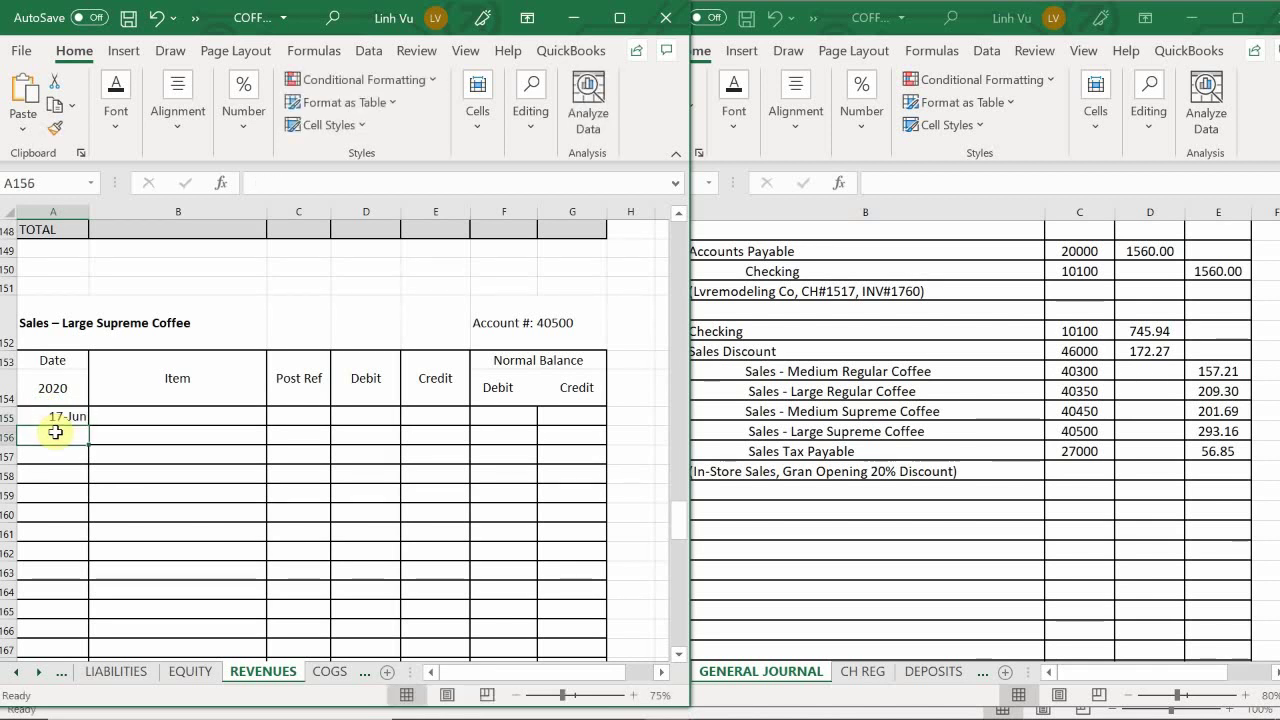
{"action": "key", "text": "Right"}
{"action": "key", "text": "Up"}
{"action": "type", "text": "8"}
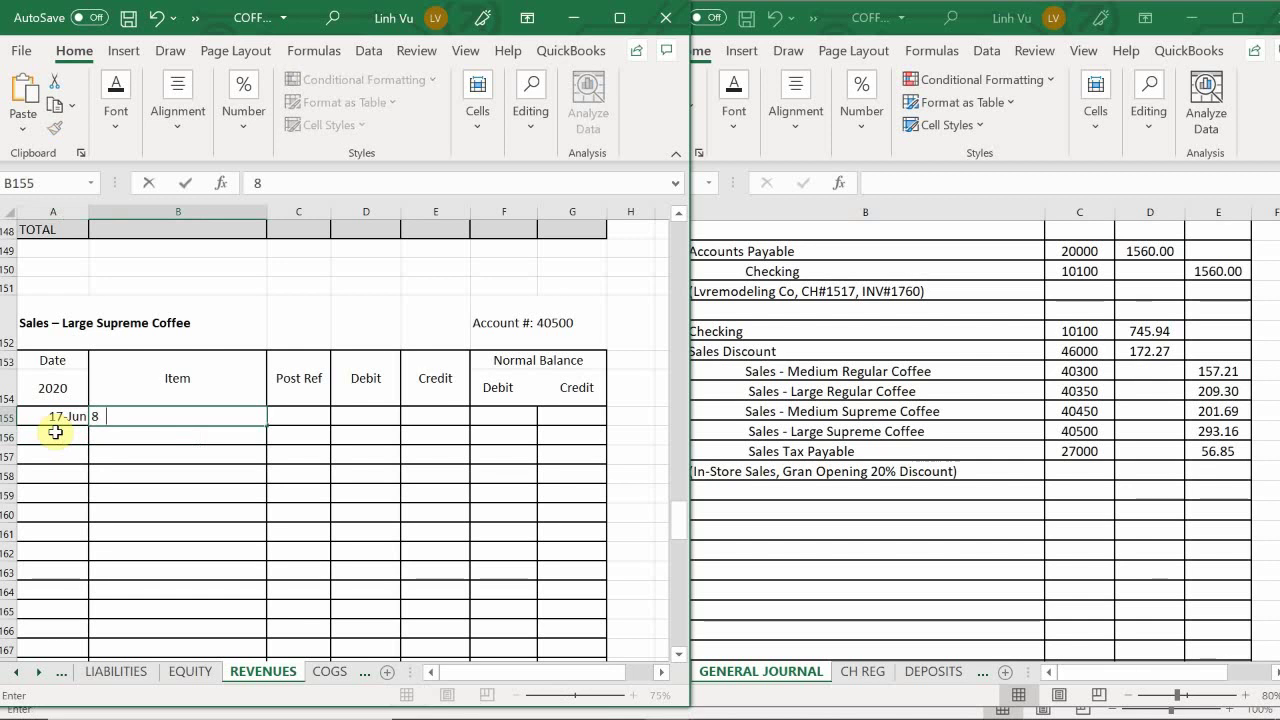
{"action": "type", "text": "4 Cups"}
{"action": "key", "text": "Return"}
Step: Enter GJ6 as the post reference in C155 and a 293.16 credit in E155 of the Sales – Large Supreme Coffee account
{"action": "key", "text": "Up"}
{"action": "key", "text": "Right"}
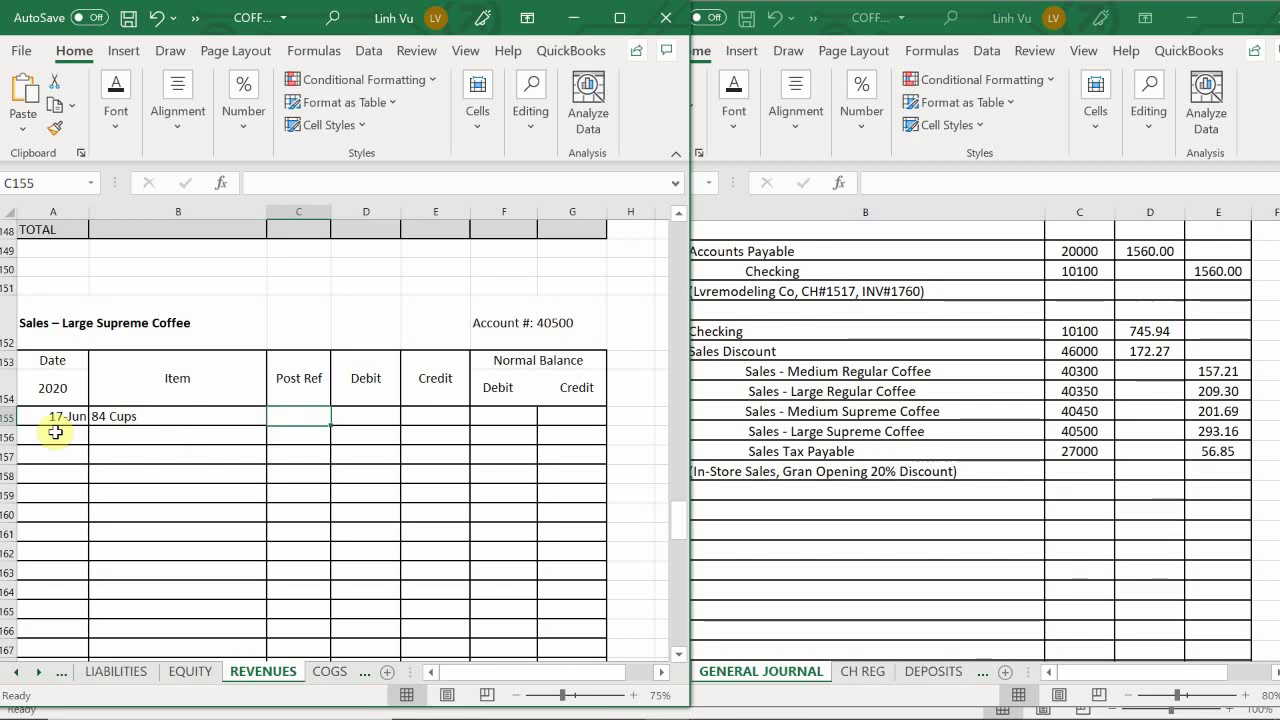
{"action": "type", "text": "GJ"}
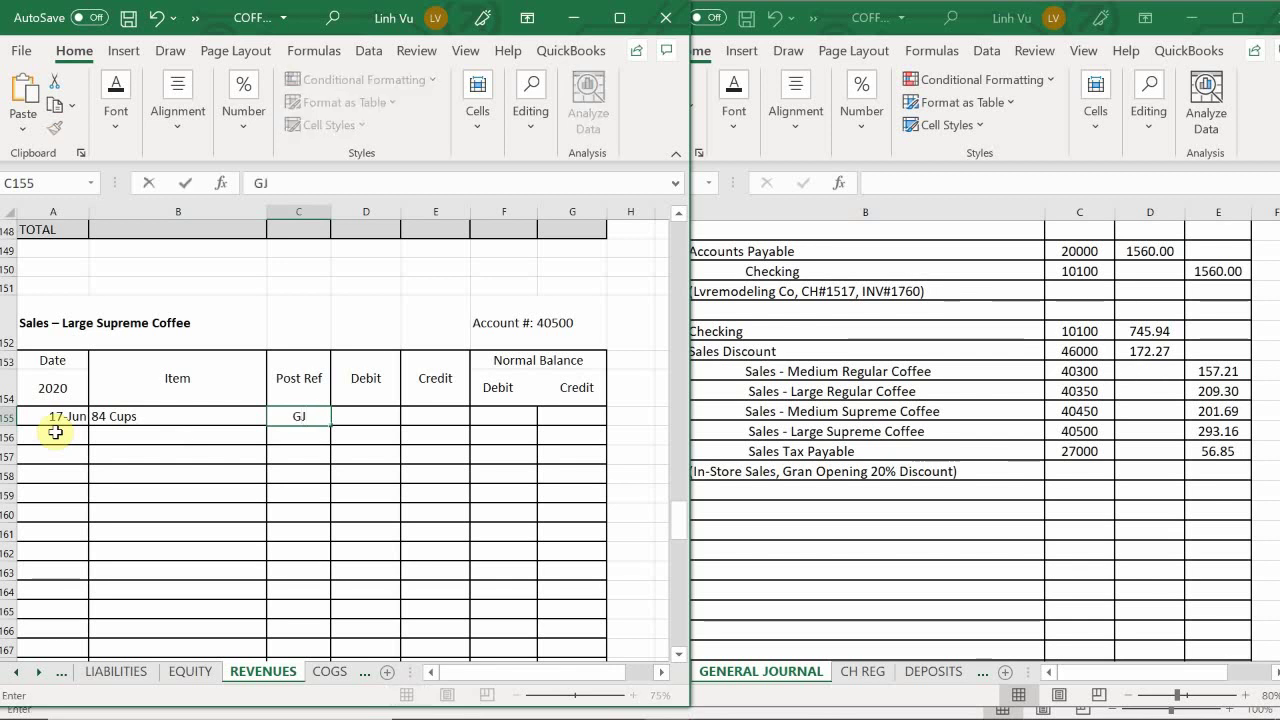
{"action": "type", "text": "6"}
{"action": "key", "text": "Right"}
{"action": "key", "text": "Right"}
{"action": "type", "text": "293"}
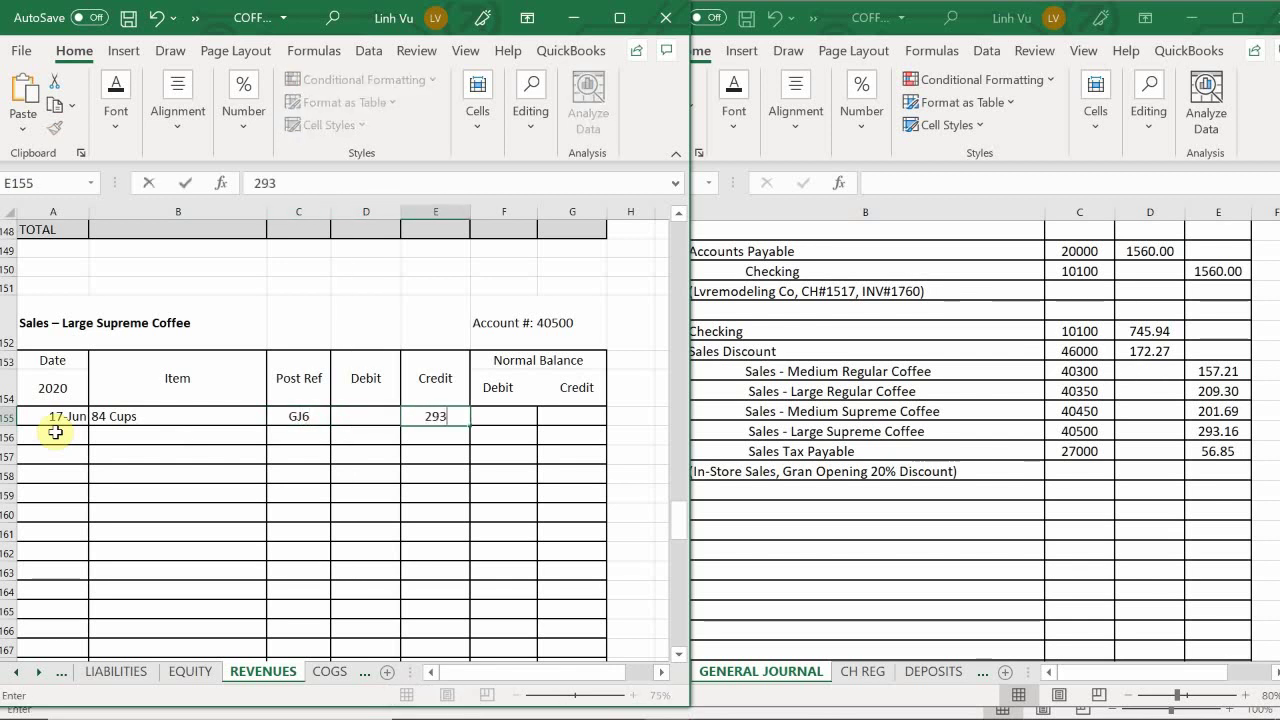
{"action": "type", "text": ".16"}
Step: Set the Sales – Large Supreme Coffee account's credit balance in G155 with the formula =E155
{"action": "key", "text": "Right"}
{"action": "key", "text": "Right"}
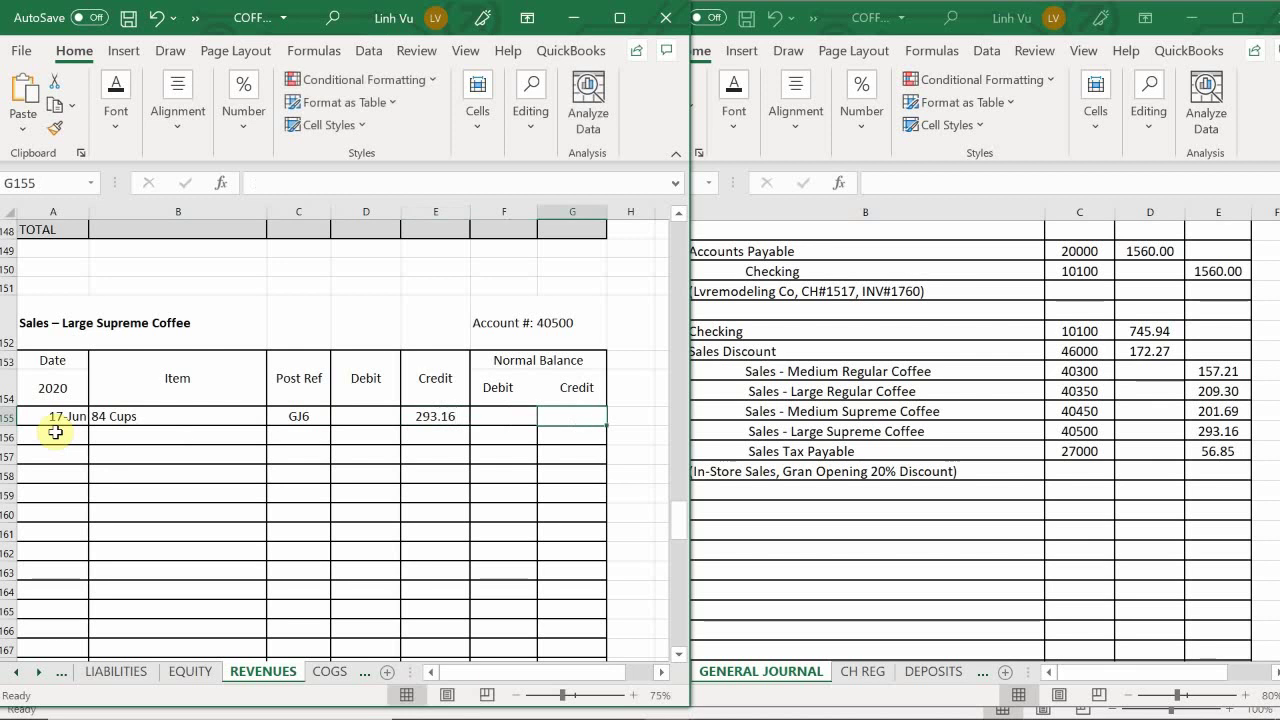
{"action": "type", "text": "="}
{"action": "key", "text": "Left"}
{"action": "key", "text": "Left"}
{"action": "key", "text": "Return"}
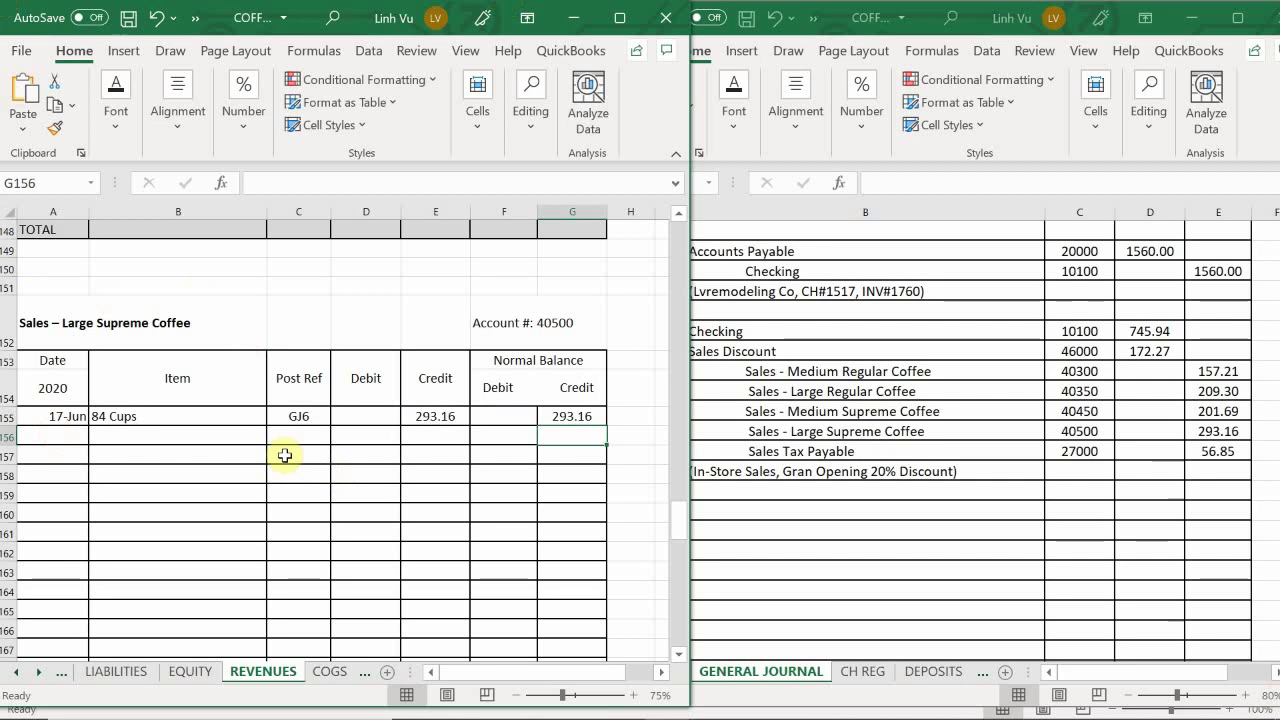
Step: Enter the date 6/17 in A222 of the Sales Tax Payable account on the LIABILITIES sheet
{"action": "mouse_move", "coordinate": [120, 712]}
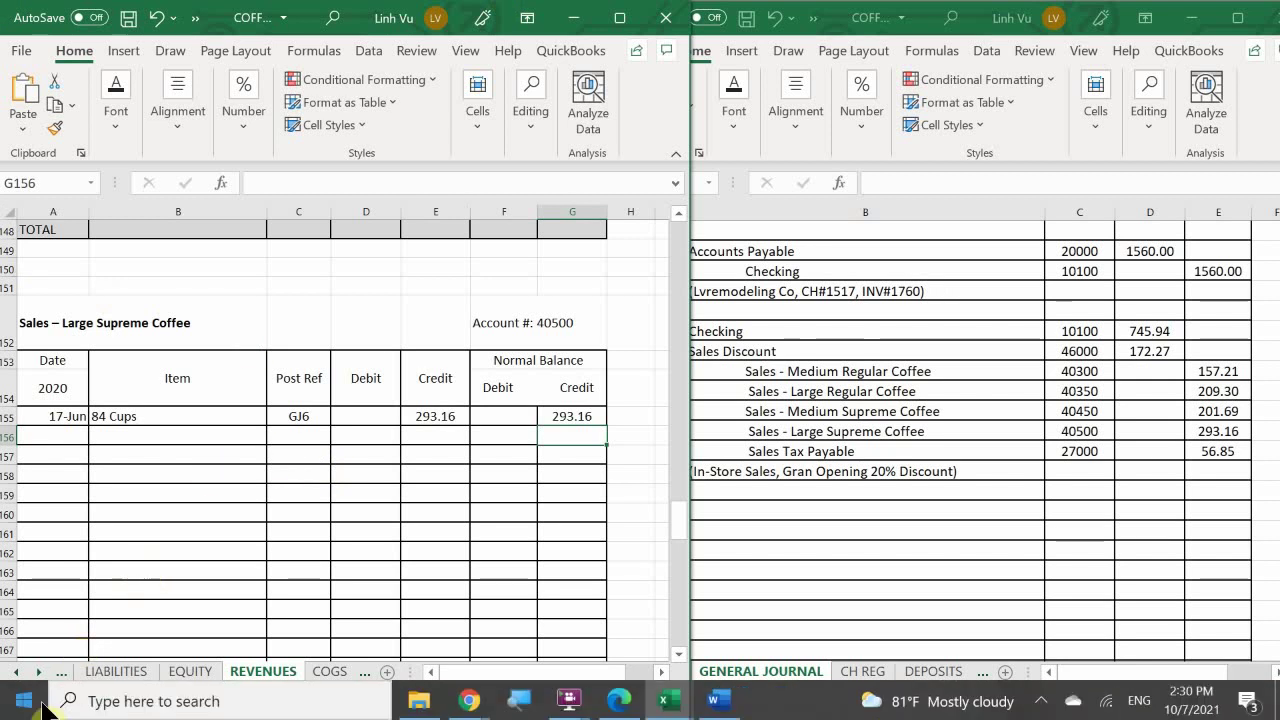
{"action": "left_click", "coordinate": [118, 672]}
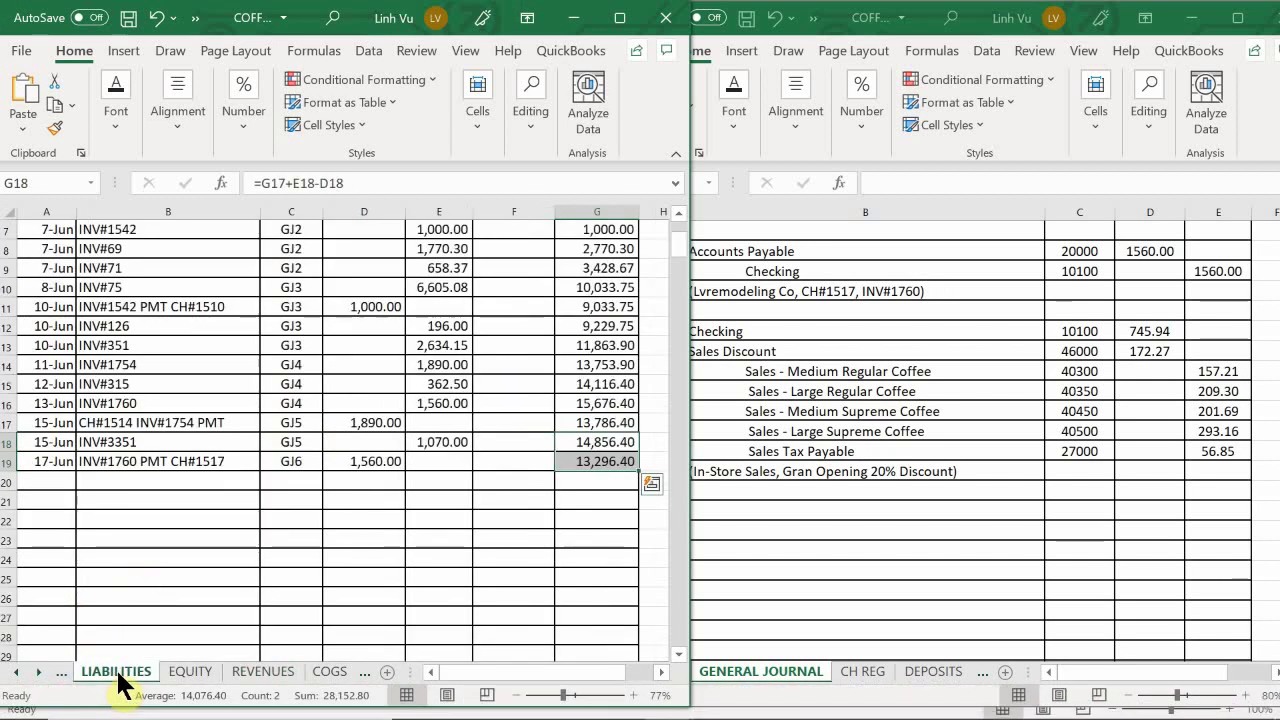
{"action": "left_click", "coordinate": [126, 543]}
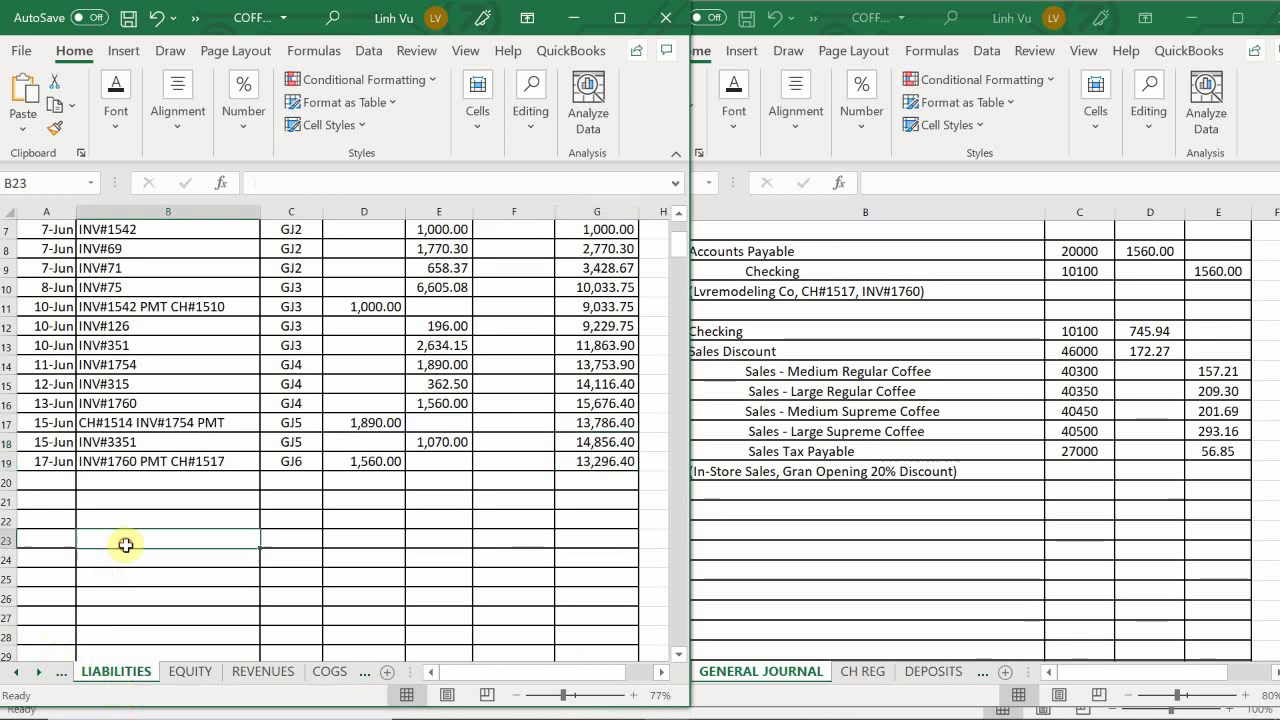
{"action": "scroll", "coordinate": [126, 550], "scroll_direction": "down", "scroll_amount": 20}
{"action": "scroll", "coordinate": [126, 554], "scroll_direction": "down", "scroll_amount": 20}
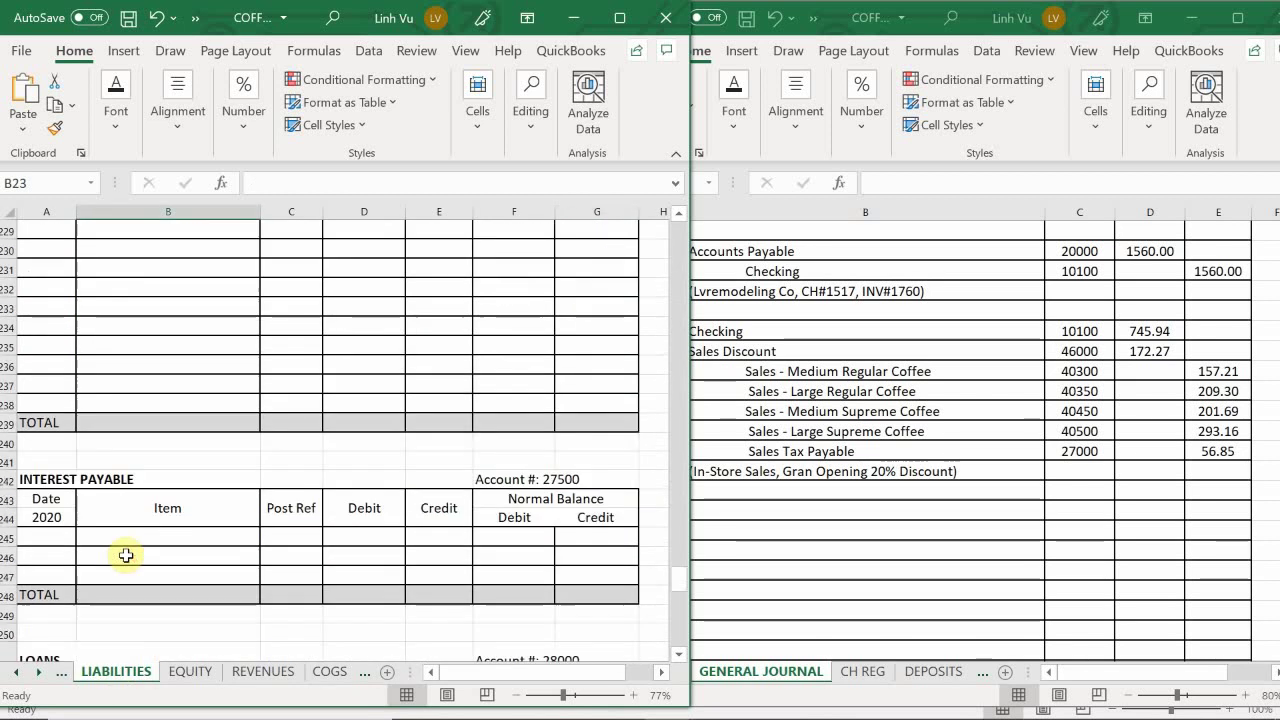
{"action": "scroll", "coordinate": [126, 554], "scroll_direction": "up", "scroll_amount": 7}
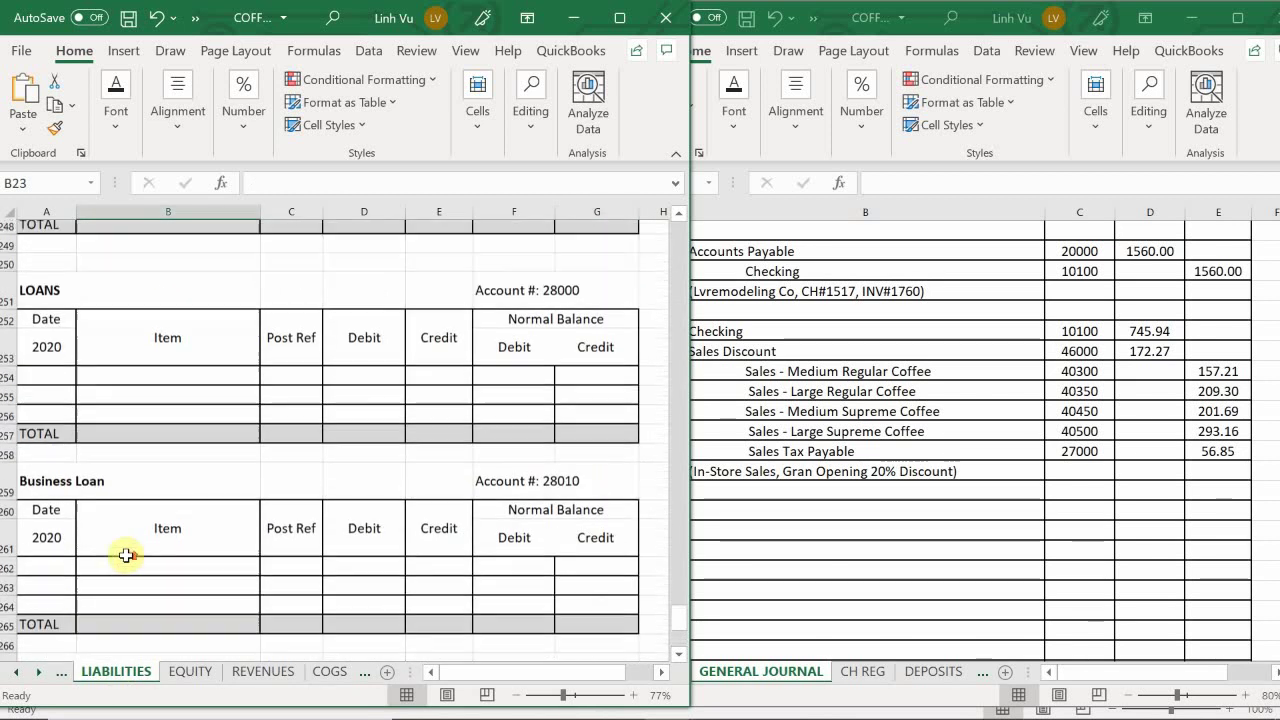
{"action": "scroll", "coordinate": [126, 554], "scroll_direction": "up", "scroll_amount": 2}
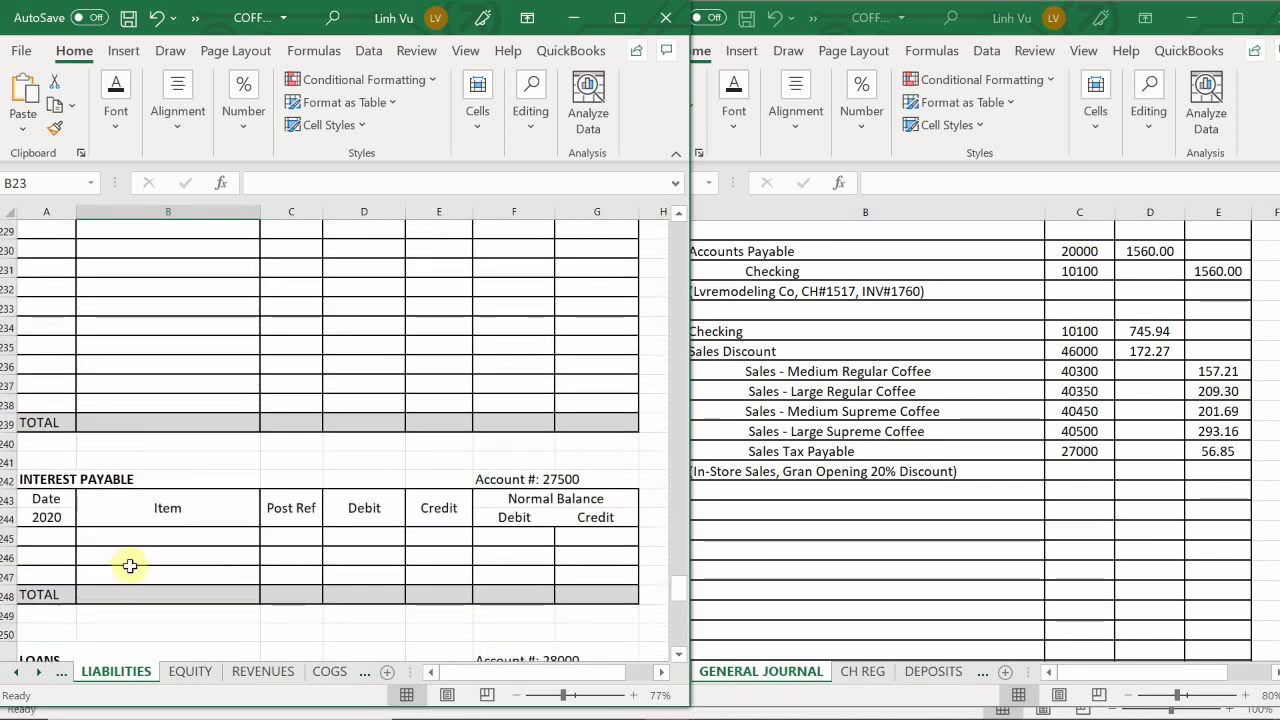
{"action": "scroll", "coordinate": [123, 540], "scroll_direction": "up", "scroll_amount": 7}
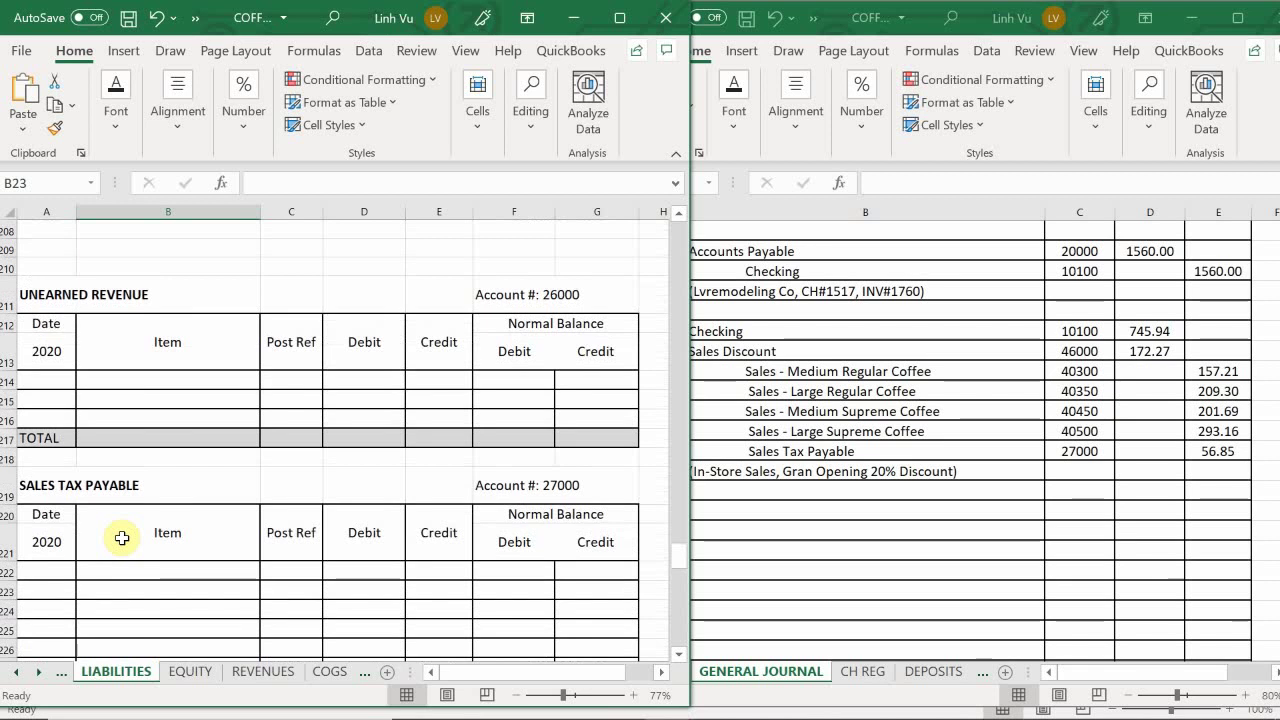
{"action": "scroll", "coordinate": [122, 538], "scroll_direction": "down", "scroll_amount": 1}
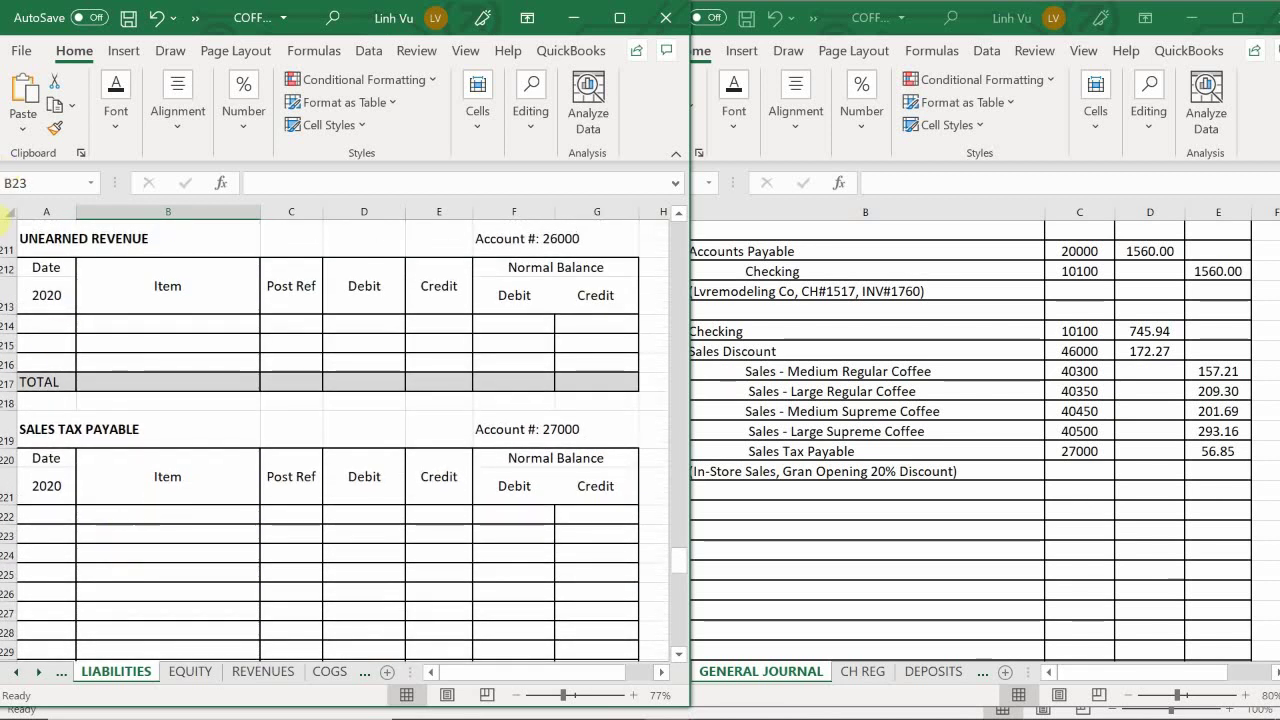
{"action": "left_click", "coordinate": [34, 515]}
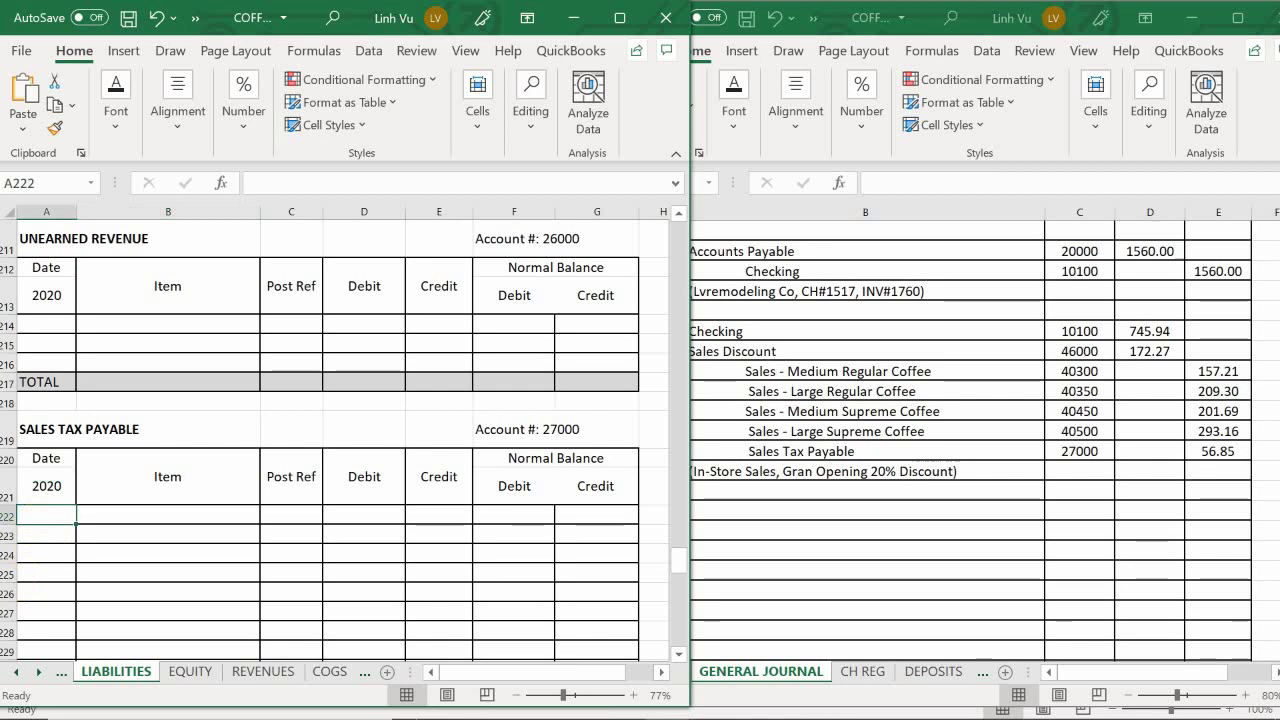
{"action": "type", "text": "6/"}
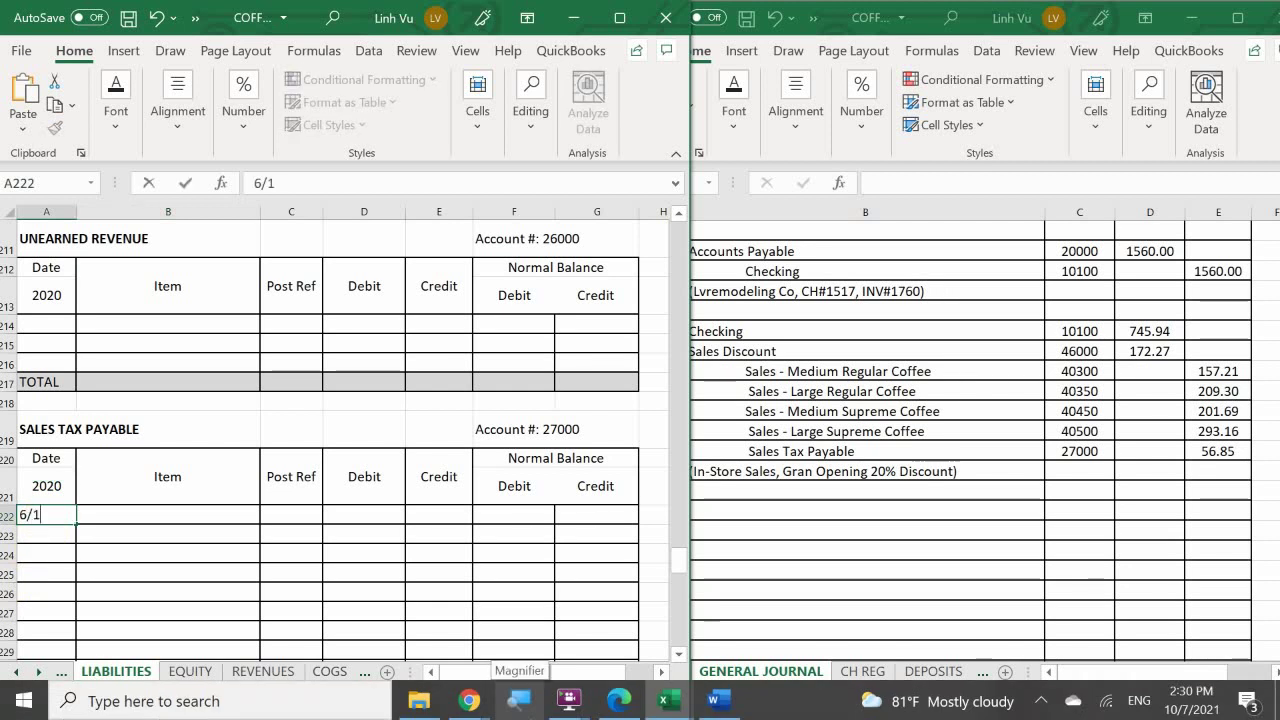
{"action": "type", "text": "1"}
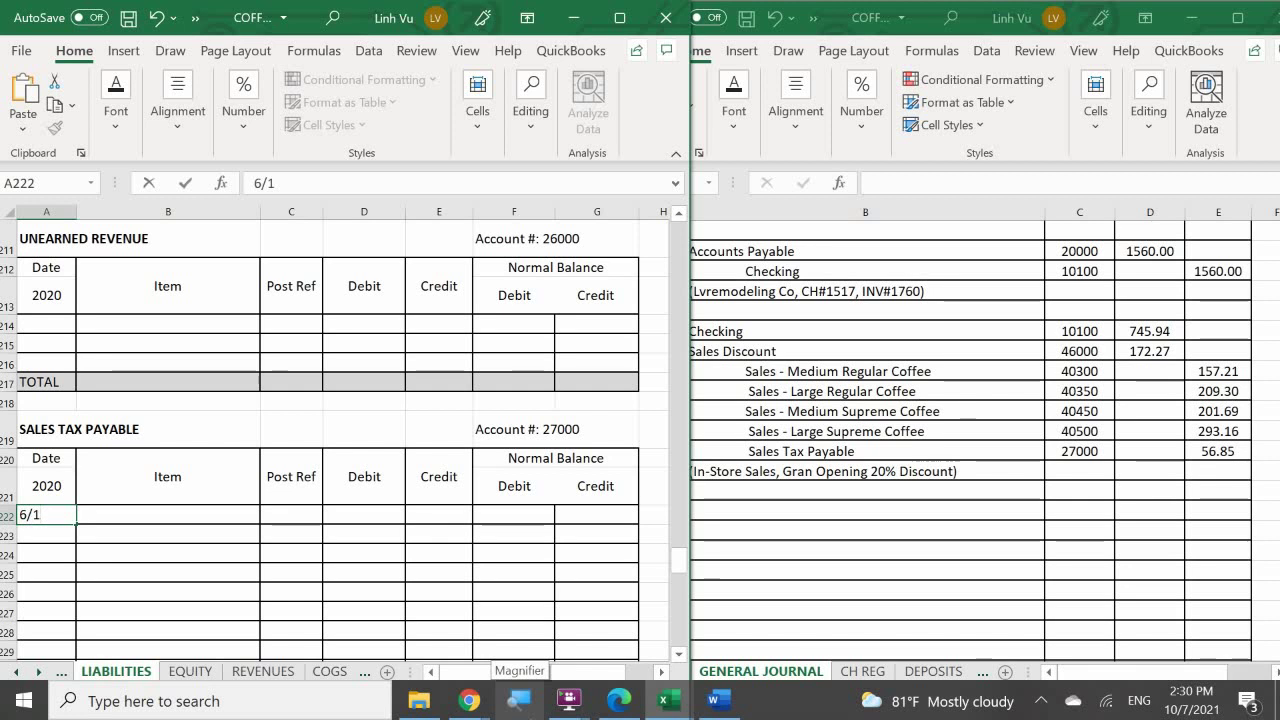
{"action": "type", "text": "7"}
{"action": "key", "text": "Return"}
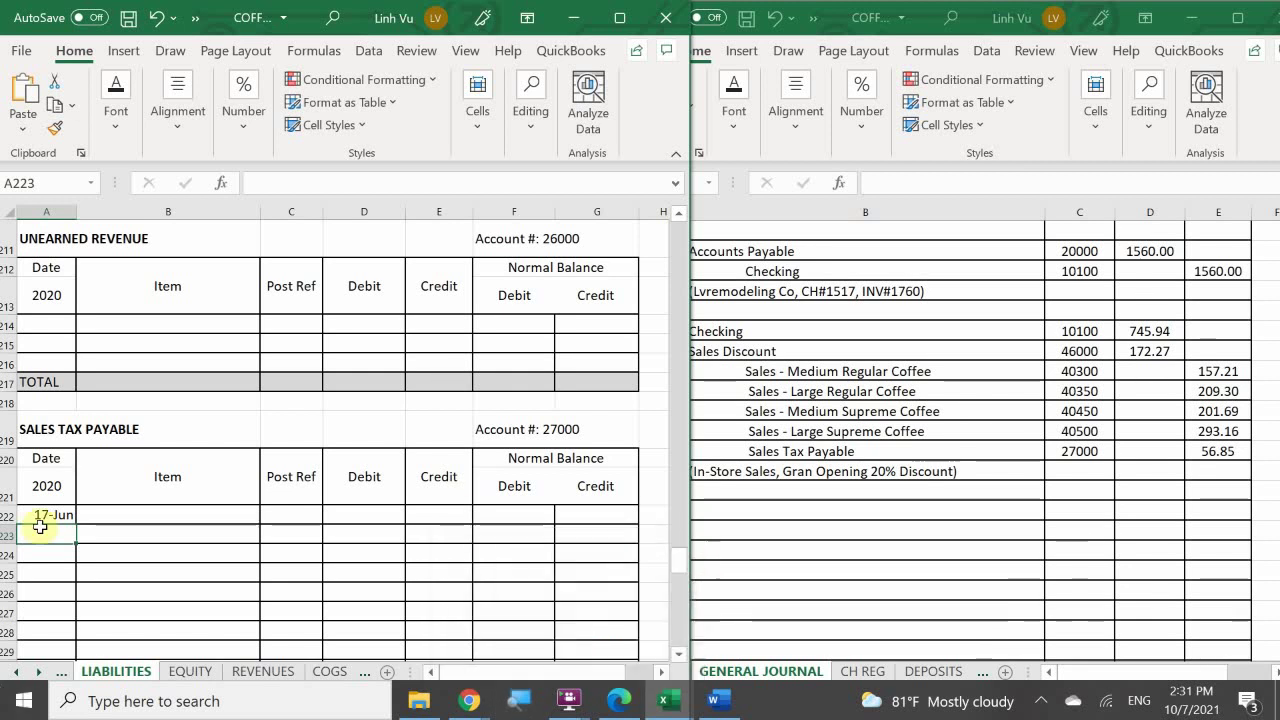
Step: Enter GJ6 as the post reference in C222 and a 56.85 credit in E222 of the Sales Tax Payable account
{"action": "left_click", "coordinate": [279, 514]}
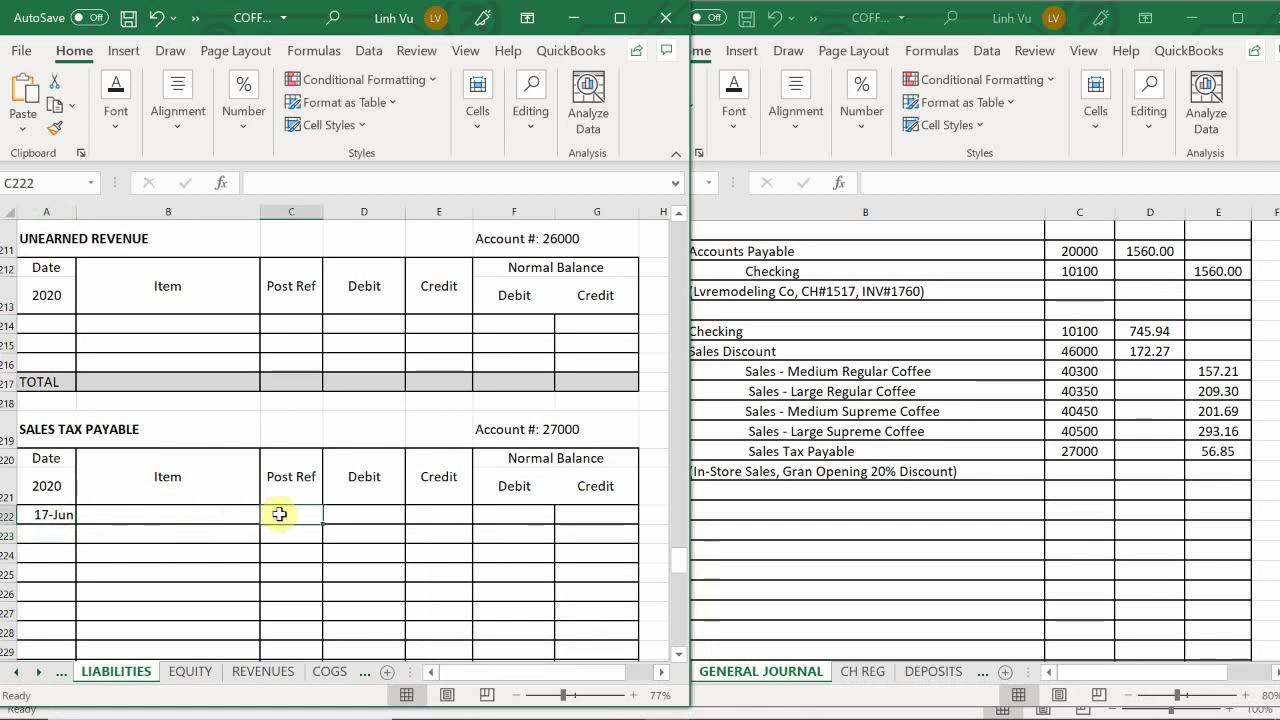
{"action": "type", "text": "GJ6"}
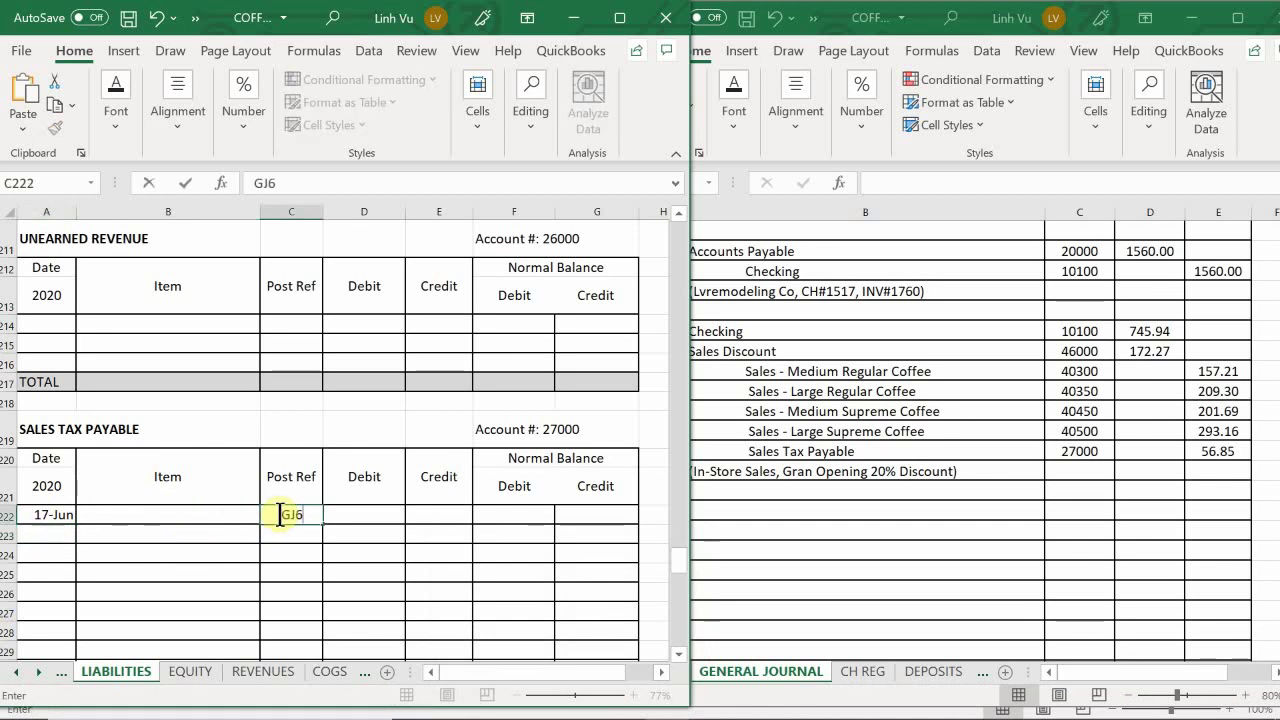
{"action": "key", "text": "Tab"}
{"action": "key", "text": "Tab"}
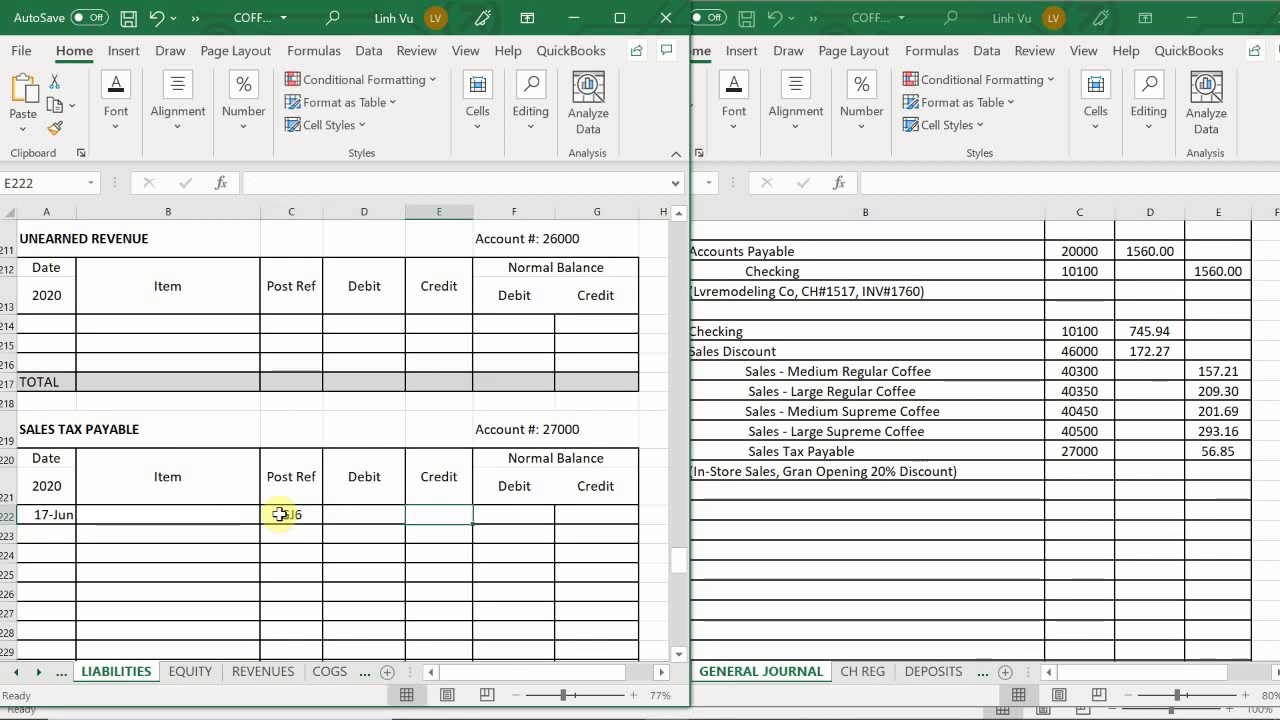
{"action": "type", "text": "56.85"}
{"action": "key", "text": "Return"}
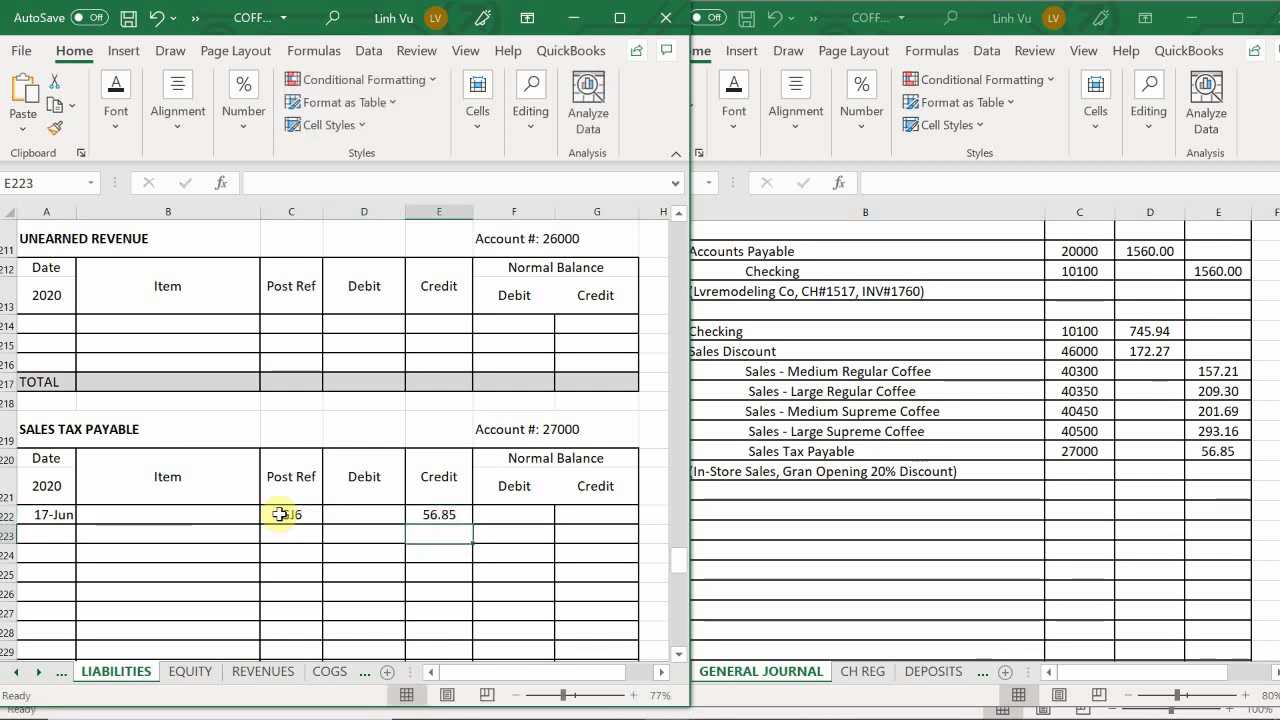
Step: Set the Sales Tax Payable account's credit balance in G222 with the formula =E222
{"action": "key", "text": "Right"}
{"action": "key", "text": "Right"}
{"action": "key", "text": "Up"}
{"action": "type", "text": "="}
{"action": "key", "text": "Left"}
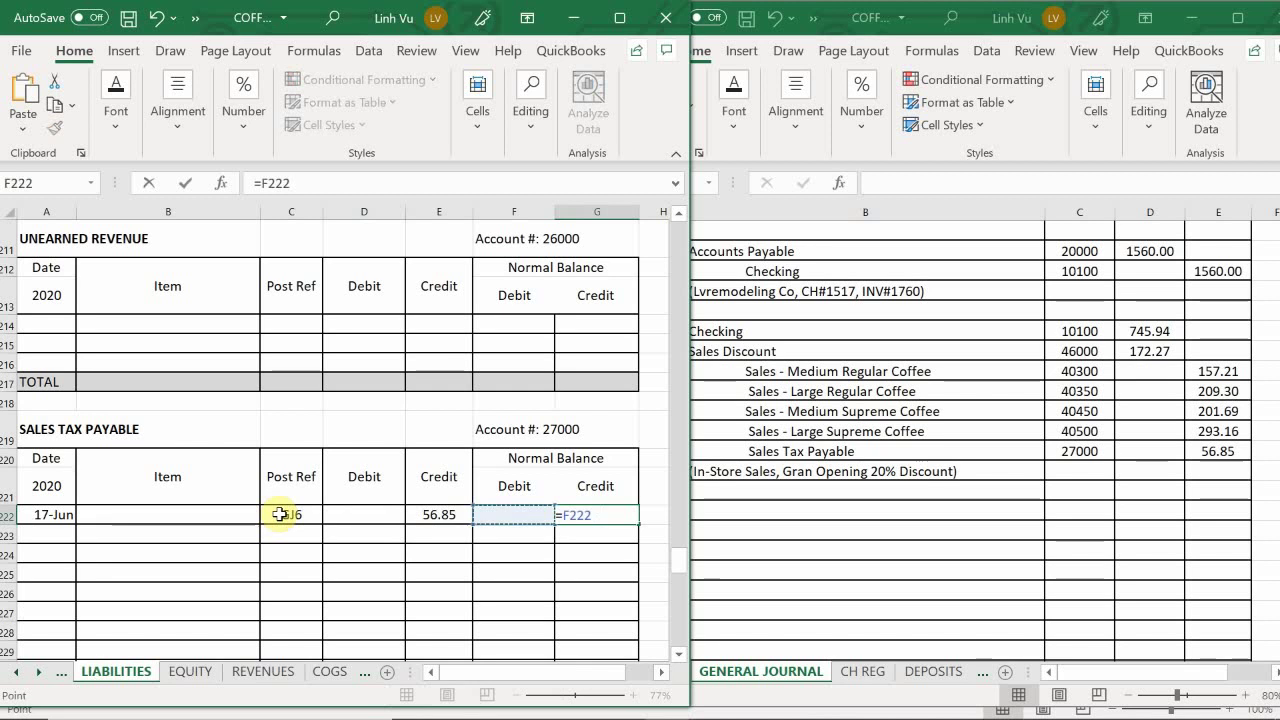
{"action": "key", "text": "Left"}
{"action": "key", "text": "Left"}
{"action": "key", "text": "Right"}
{"action": "key", "text": "Return"}
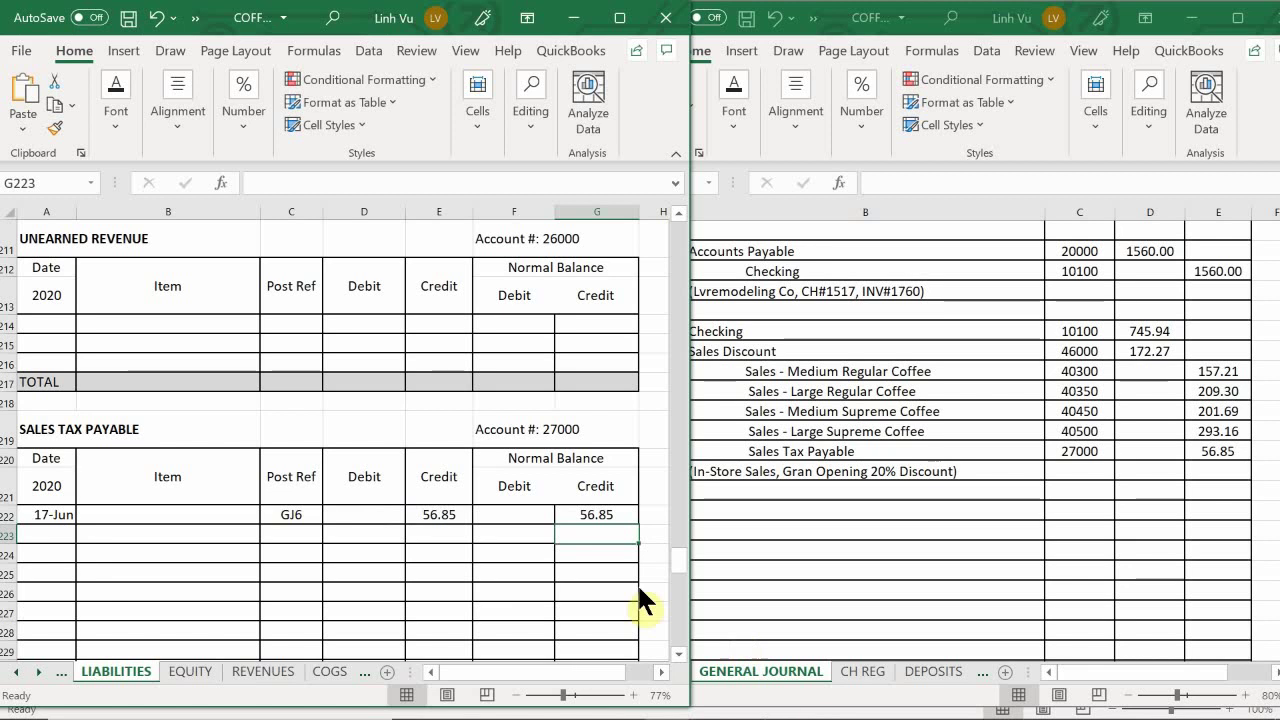
Step: Switch to the Word assignment document and read the instructions that follow the Grand Opening sales summary
{"action": "mouse_move", "coordinate": [676, 716]}
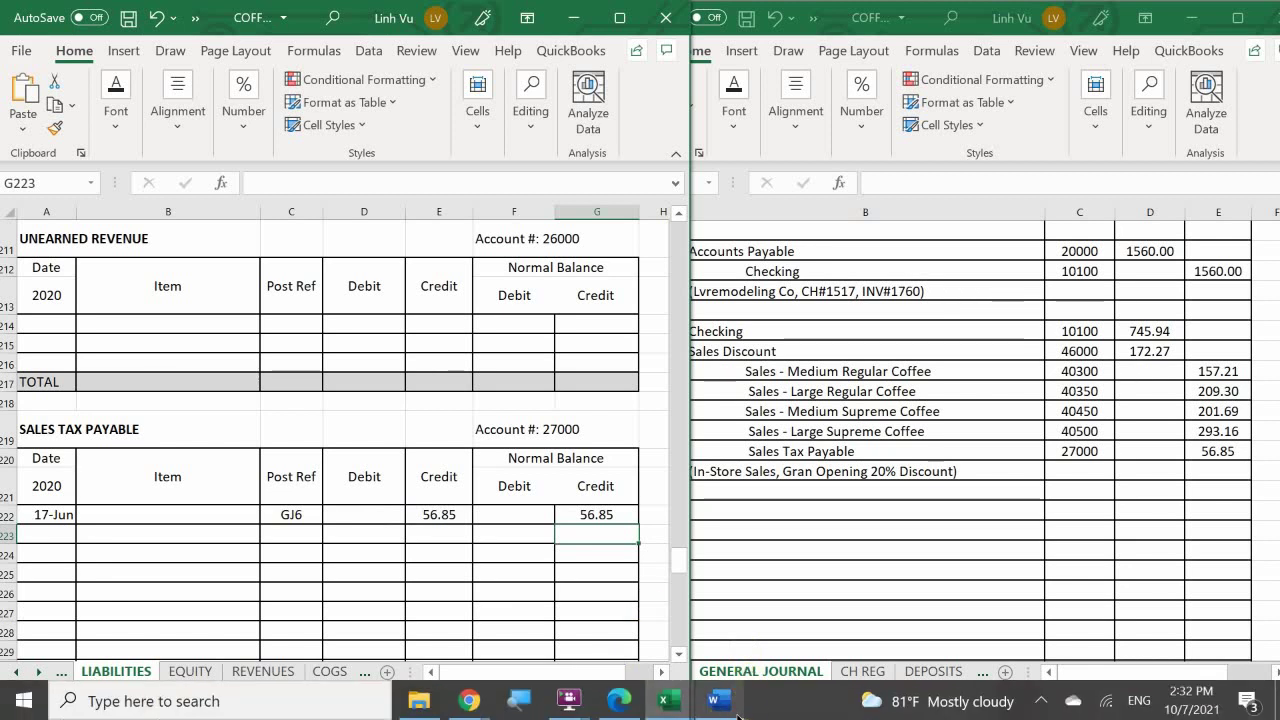
{"action": "mouse_move", "coordinate": [727, 706]}
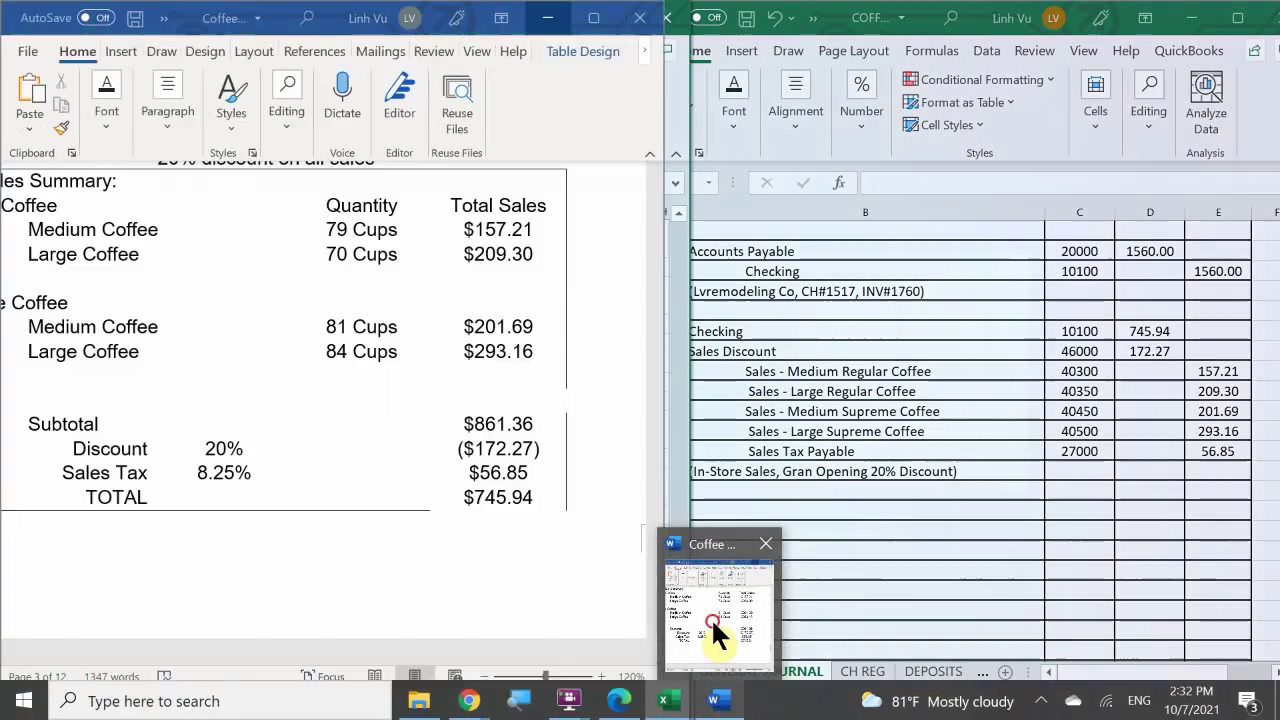
{"action": "left_click", "coordinate": [711, 617]}
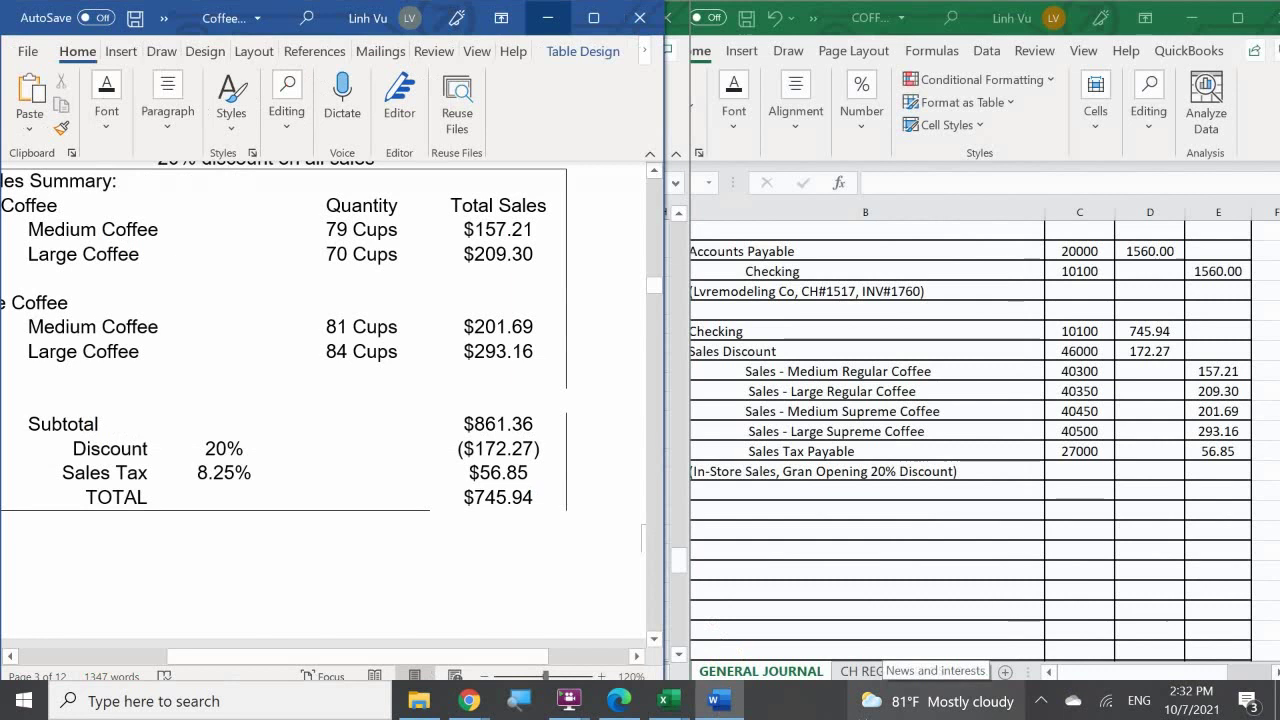
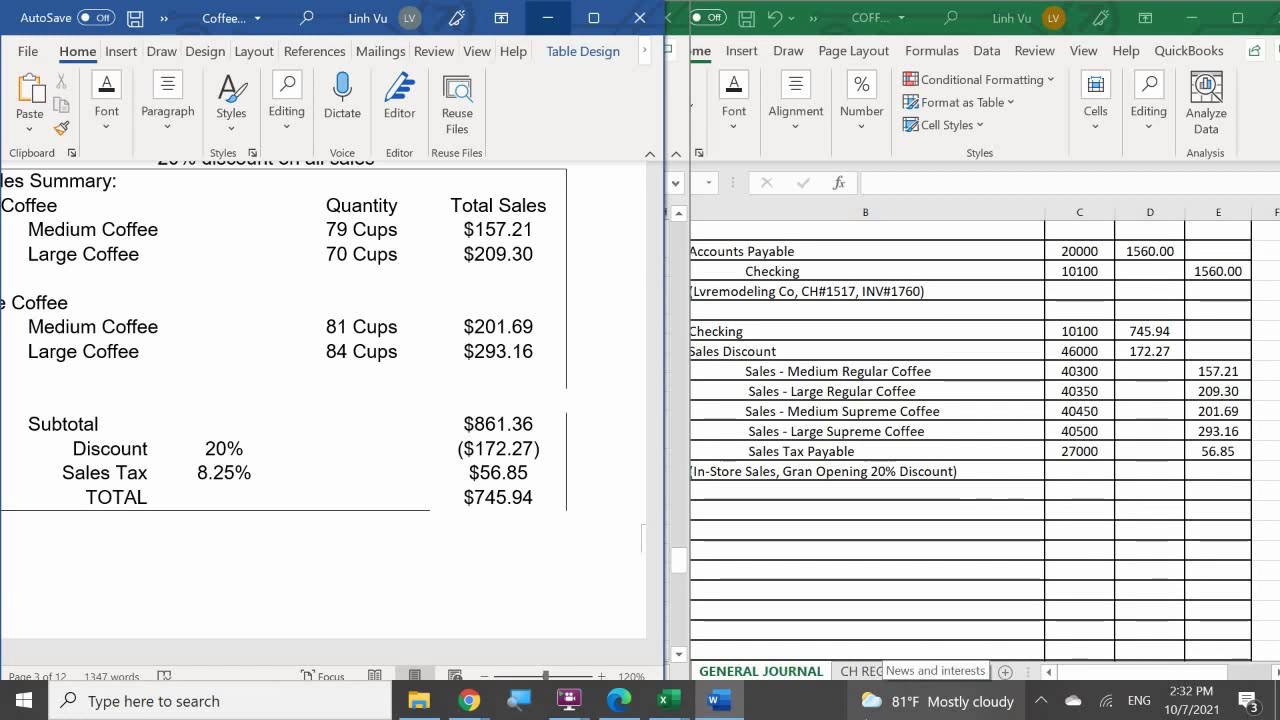
{"action": "scroll", "coordinate": [280, 423], "scroll_direction": "down", "scroll_amount": 8}
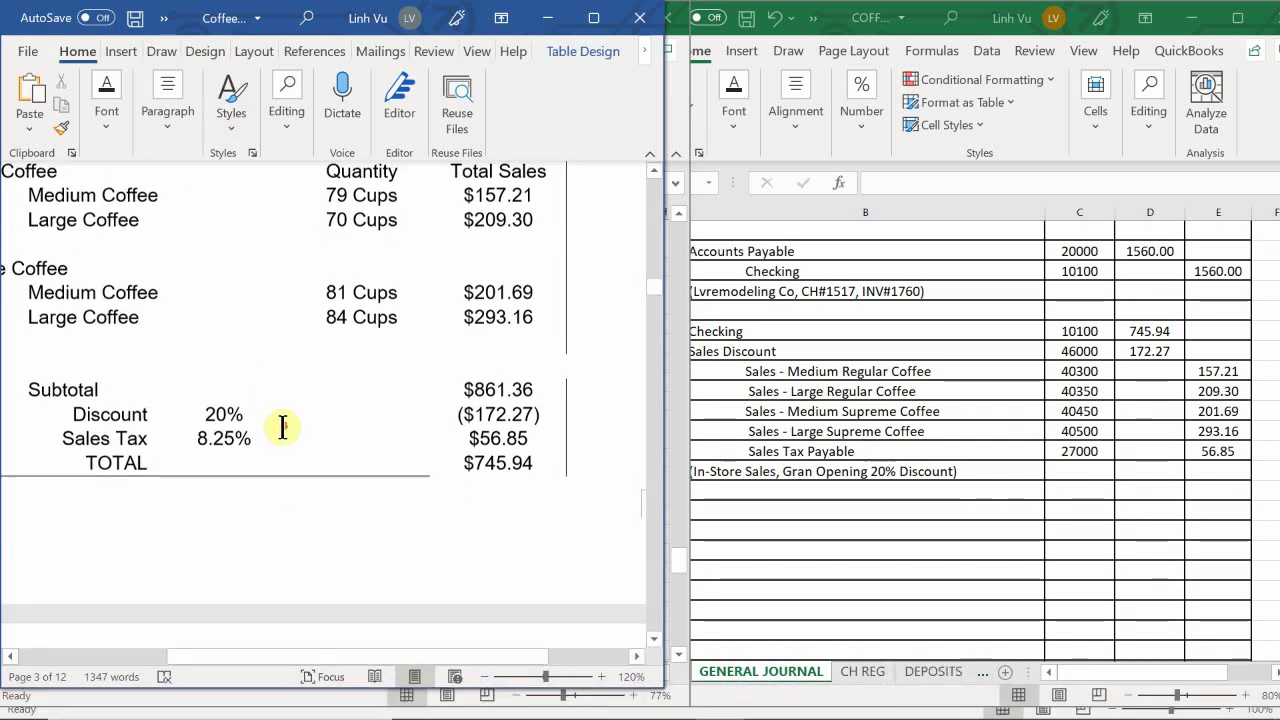
{"action": "scroll", "coordinate": [333, 407], "scroll_direction": "down", "scroll_amount": 4}
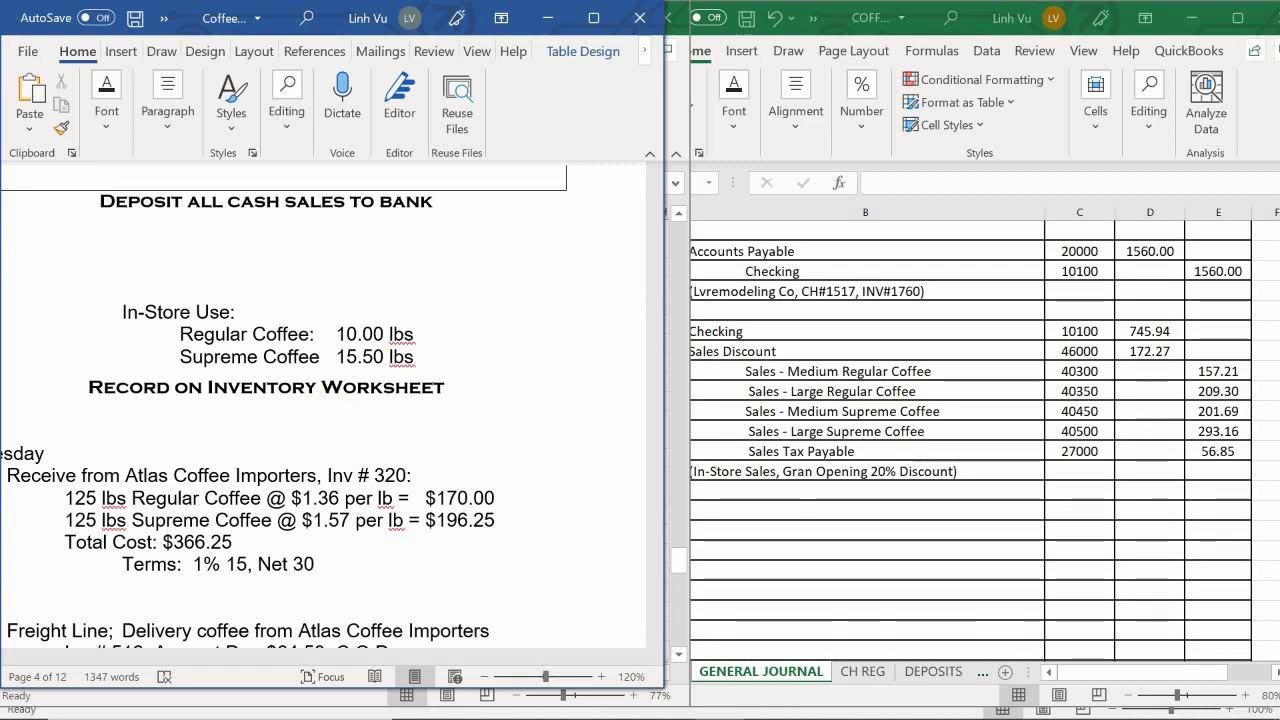
Step: Enter the sales summary's 745.94 total as a receipt in A6 of the DEPOSITS sheet in the Excel journal workbook
{"action": "mouse_move", "coordinate": [897, 706]}
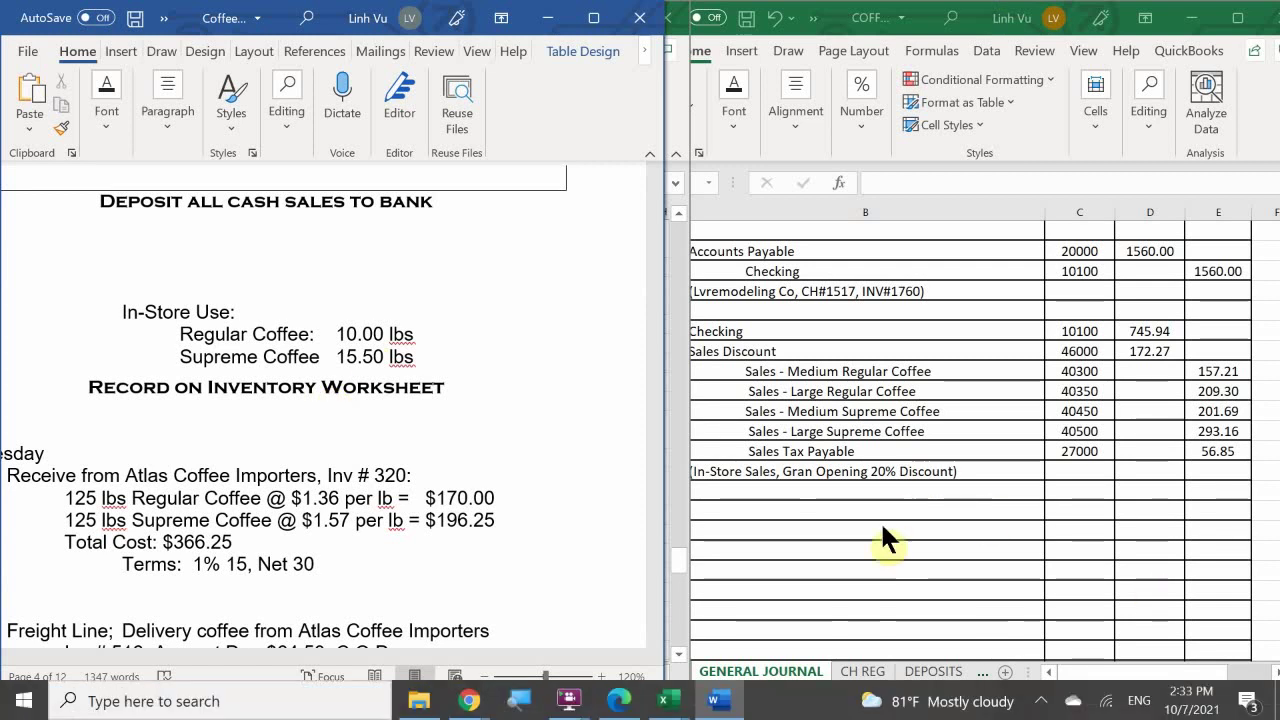
{"action": "left_click", "coordinate": [926, 673]}
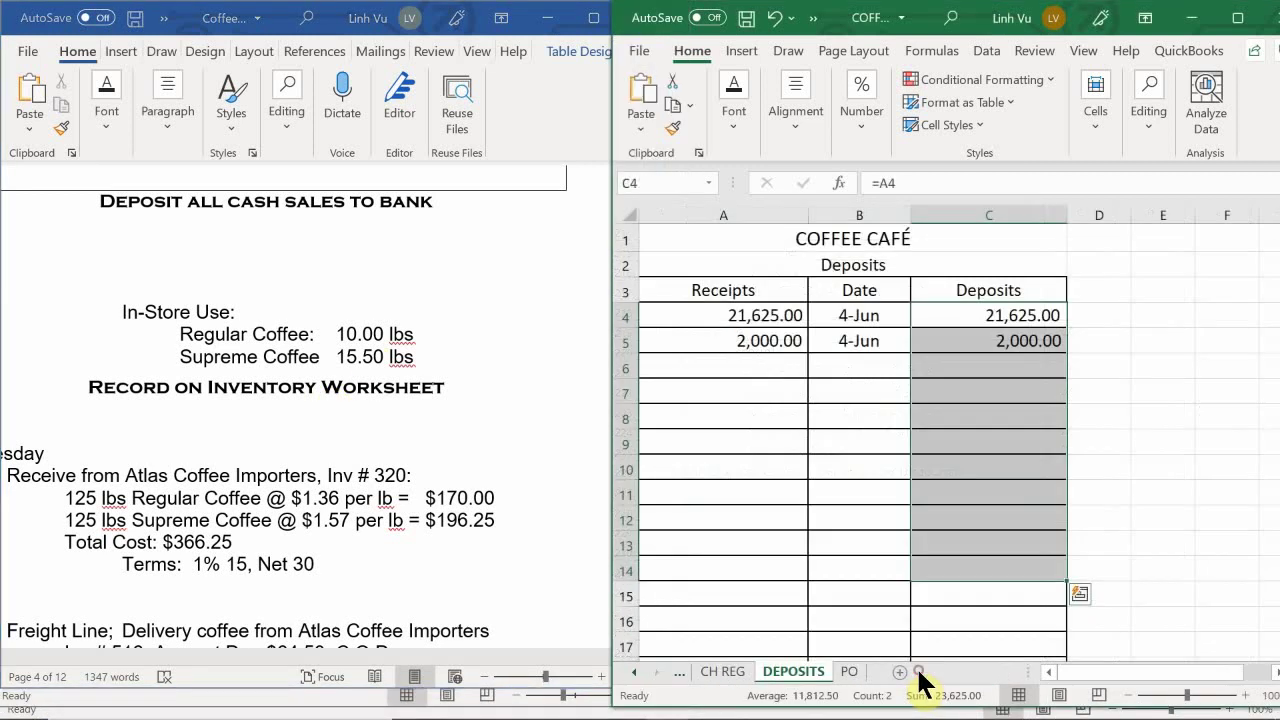
{"action": "left_click", "coordinate": [749, 369]}
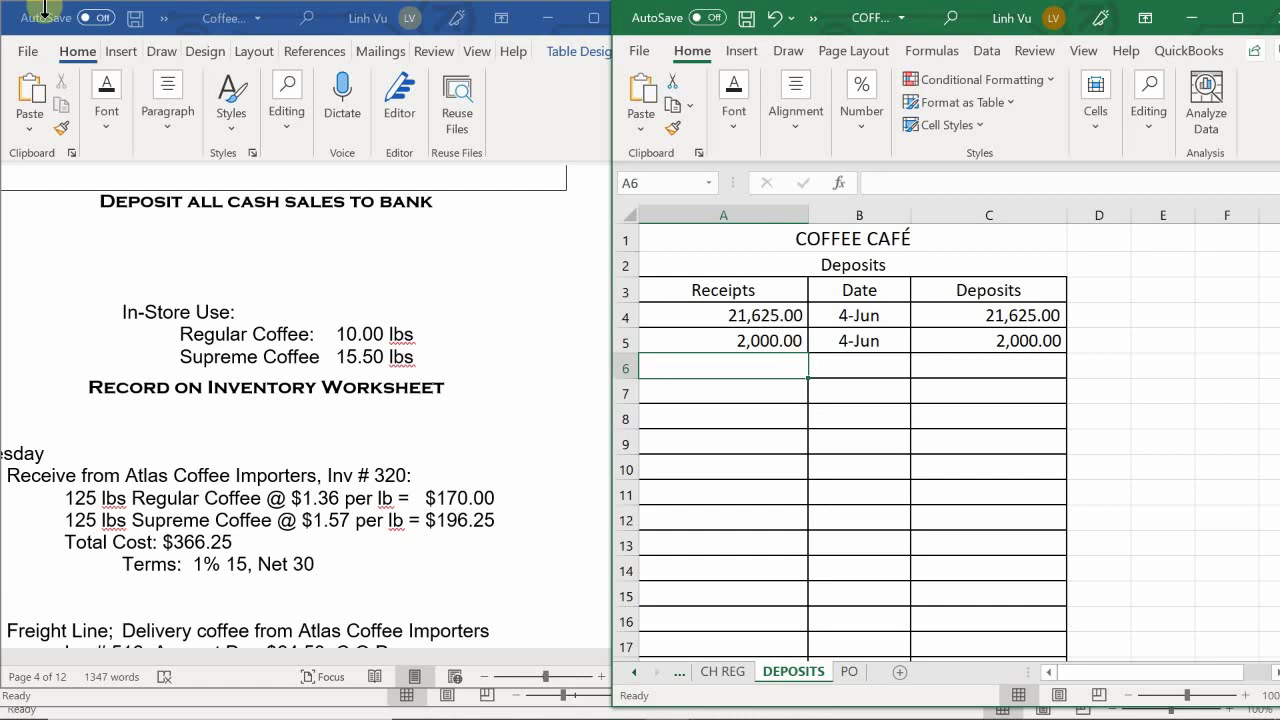
{"action": "scroll", "coordinate": [390, 407], "scroll_direction": "up", "scroll_amount": 5}
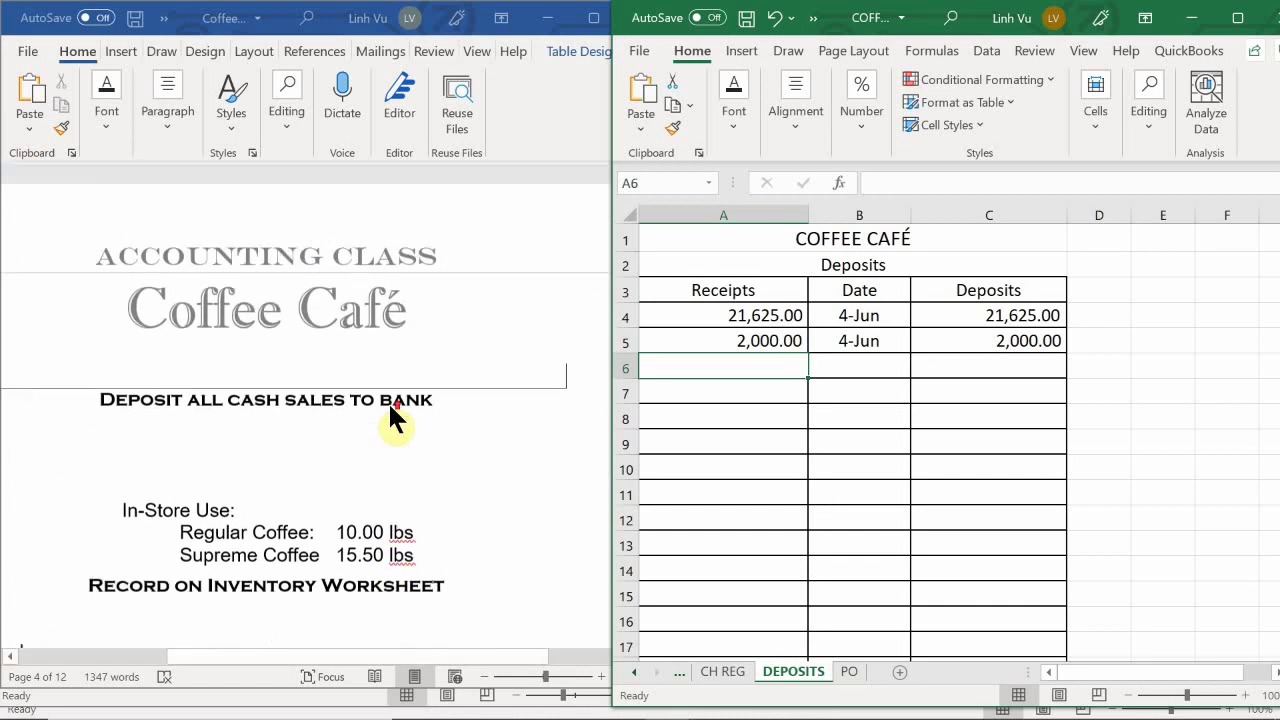
{"action": "scroll", "coordinate": [390, 407], "scroll_direction": "up", "scroll_amount": 5}
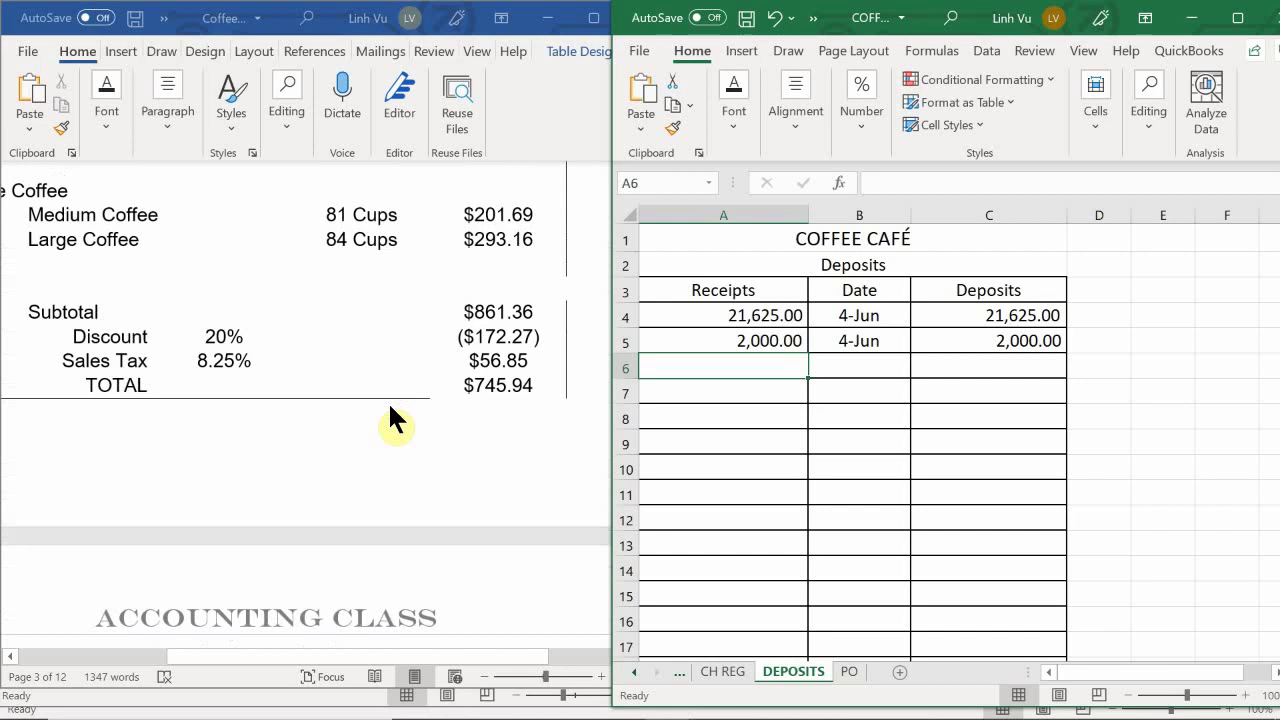
{"action": "type", "text": "745."}
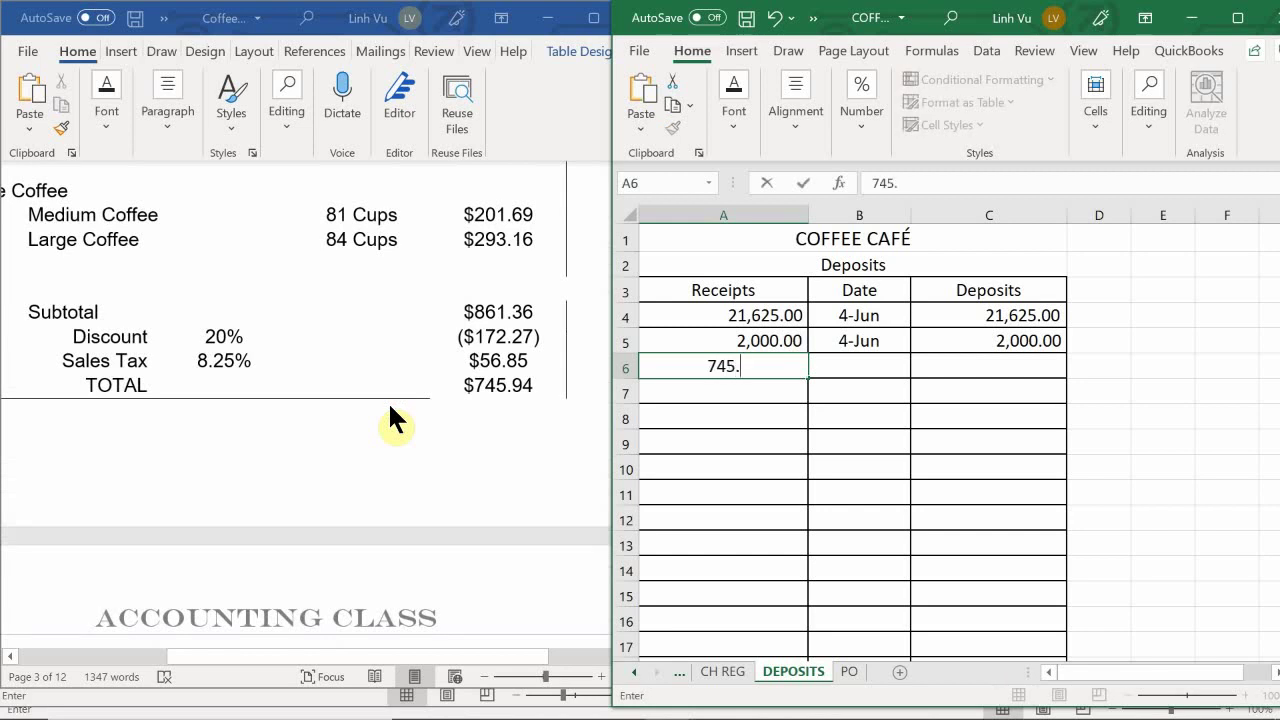
{"action": "type", "text": "94"}
{"action": "key", "text": "Return"}
Step: Enter the date 6/17 in B6 beside the 745.94 receipt on the DEPOSITS sheet
{"action": "key", "text": "Up"}
{"action": "key", "text": "Right"}
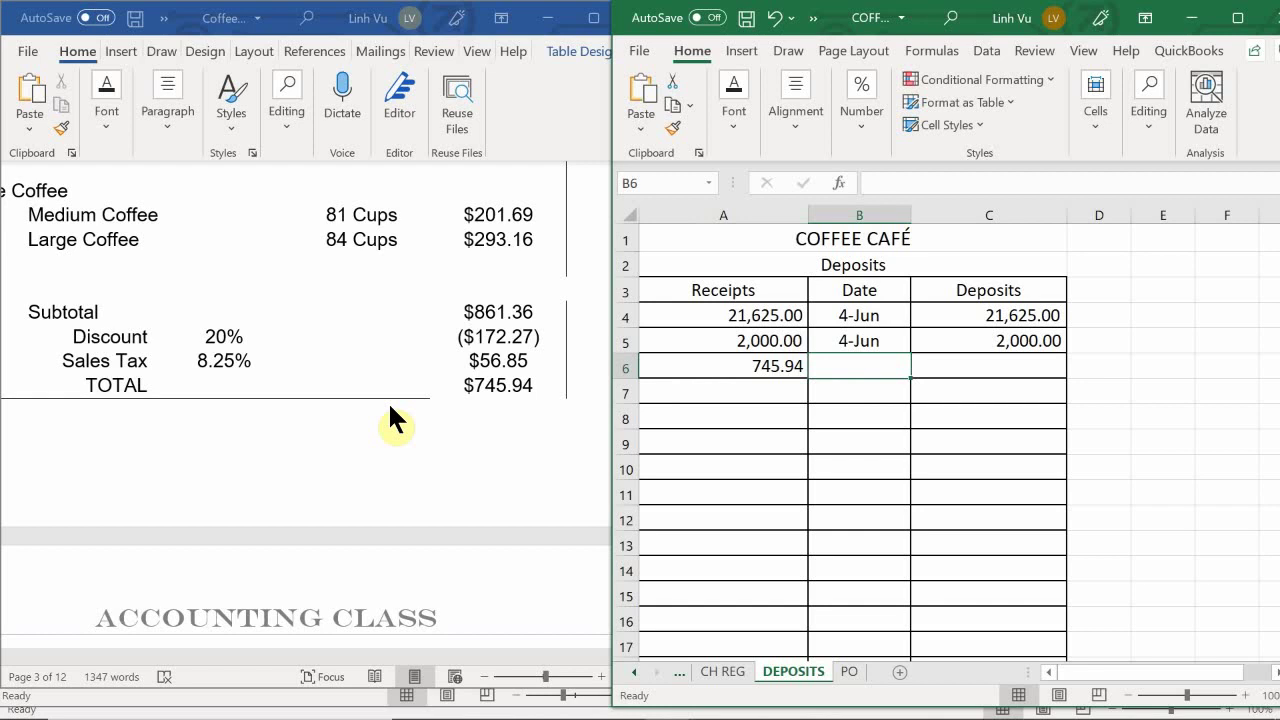
{"action": "type", "text": "6/17"}
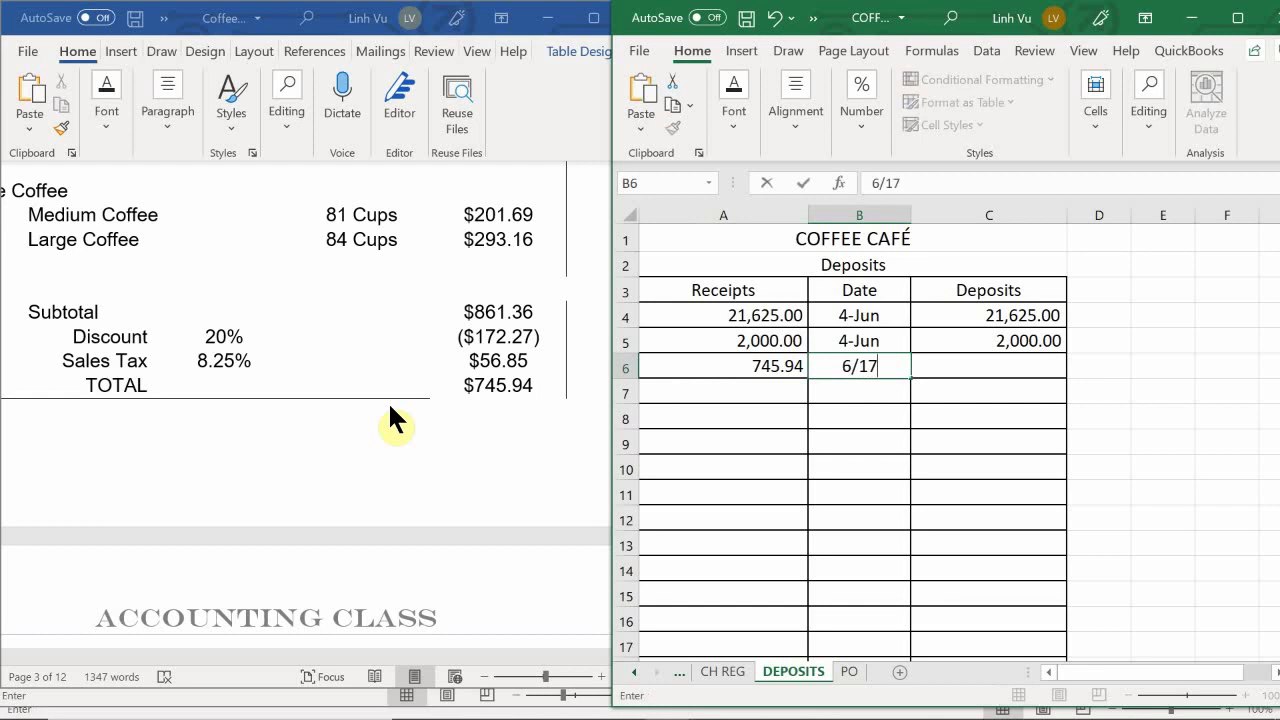
Step: Enter the date 6/17 in row 6 of the DEPOSITS sheet and set its deposit amount equal to the receipt in A6
{"action": "key", "text": "Return"}
{"action": "key", "text": "Up"}
{"action": "key", "text": "Right"}
{"action": "type", "text": "="}
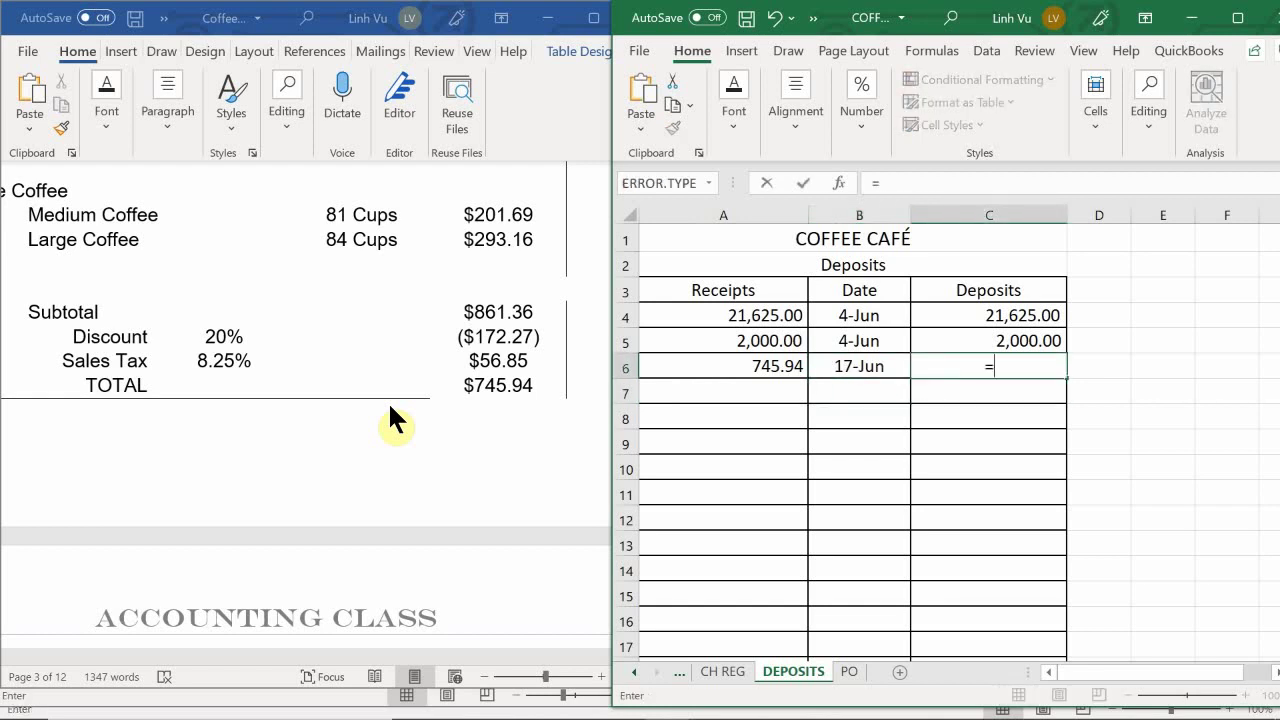
{"action": "key", "text": "Left"}
{"action": "key", "text": "Left"}
{"action": "key", "text": "Return"}
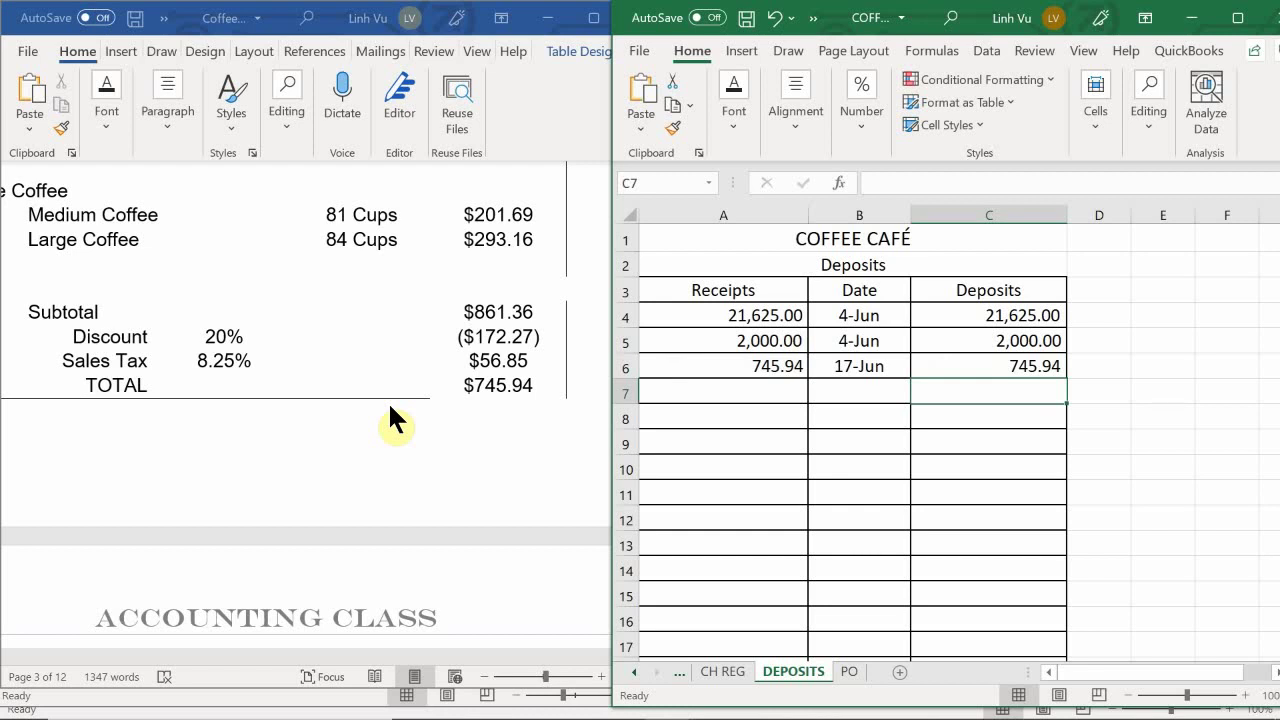
Step: Read the next in-store coffee use transaction in the Word document and review the last entry on the GENERAL JOURNAL sheet
{"action": "scroll", "coordinate": [388, 403], "scroll_direction": "down", "scroll_amount": 8}
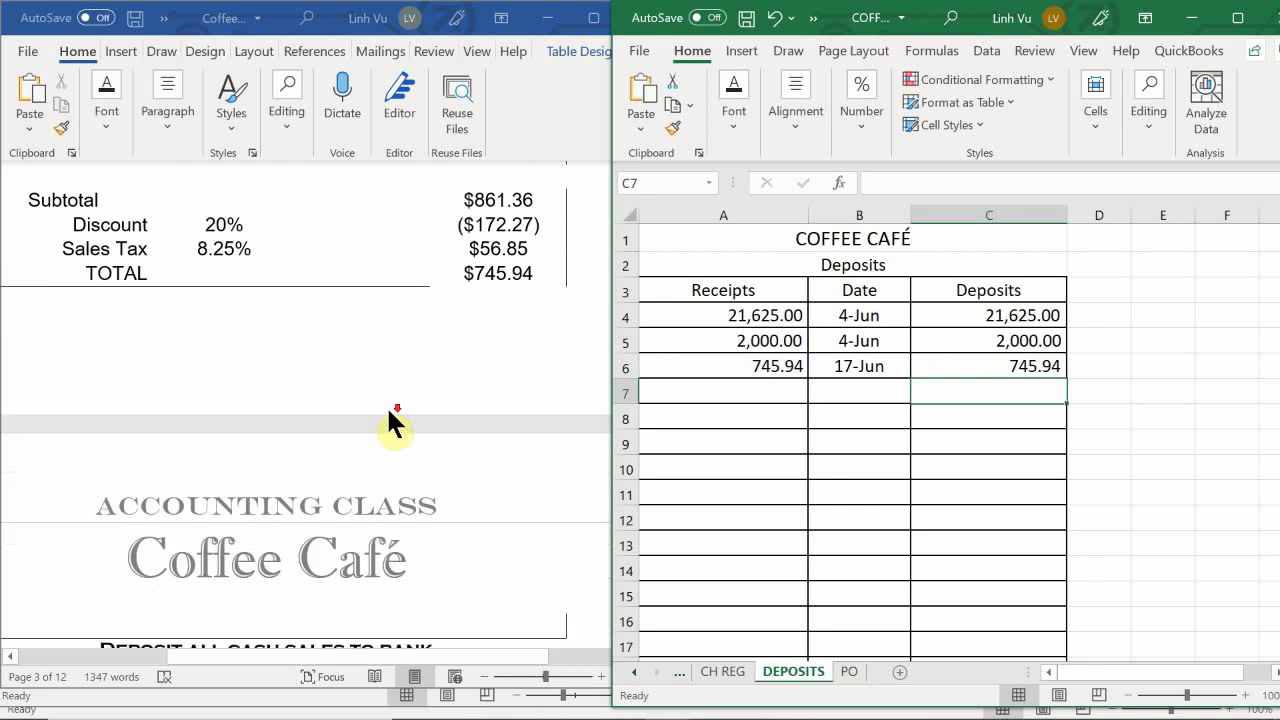
{"action": "scroll", "coordinate": [388, 412], "scroll_direction": "down", "scroll_amount": 1}
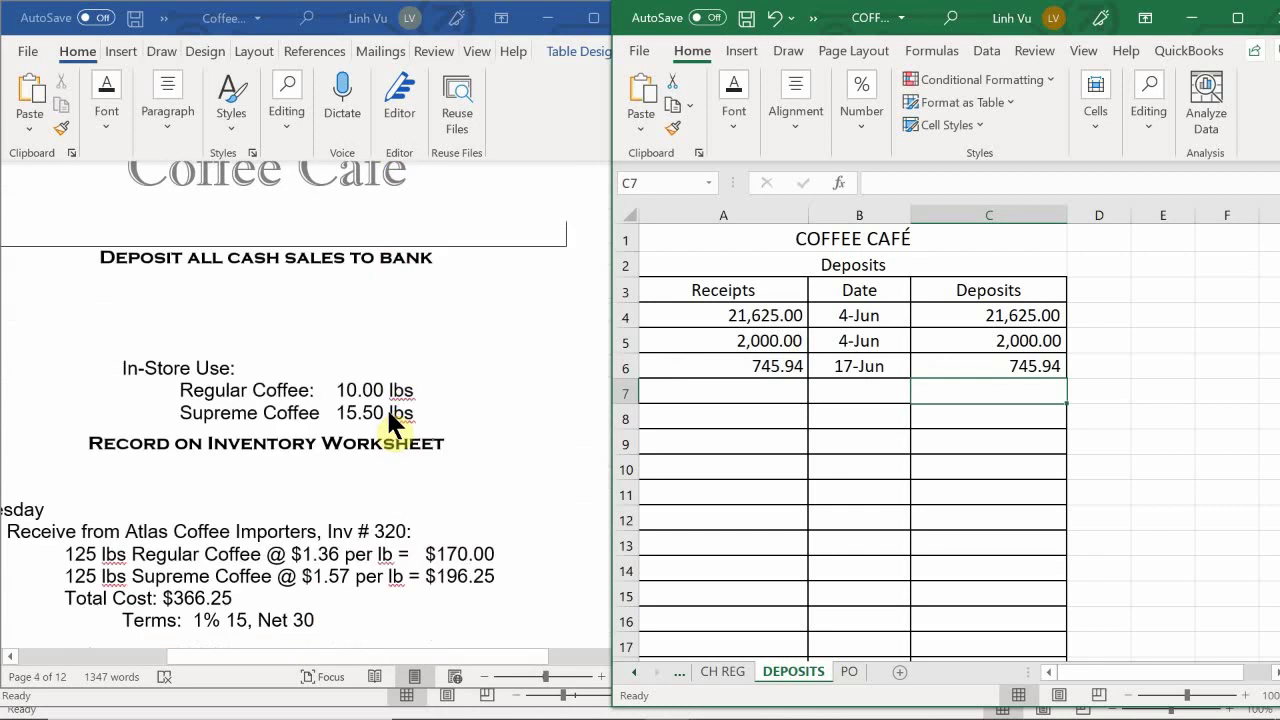
{"action": "left_click", "coordinate": [420, 545]}
{"action": "scroll", "coordinate": [418, 543], "scroll_direction": "up", "scroll_amount": 1}
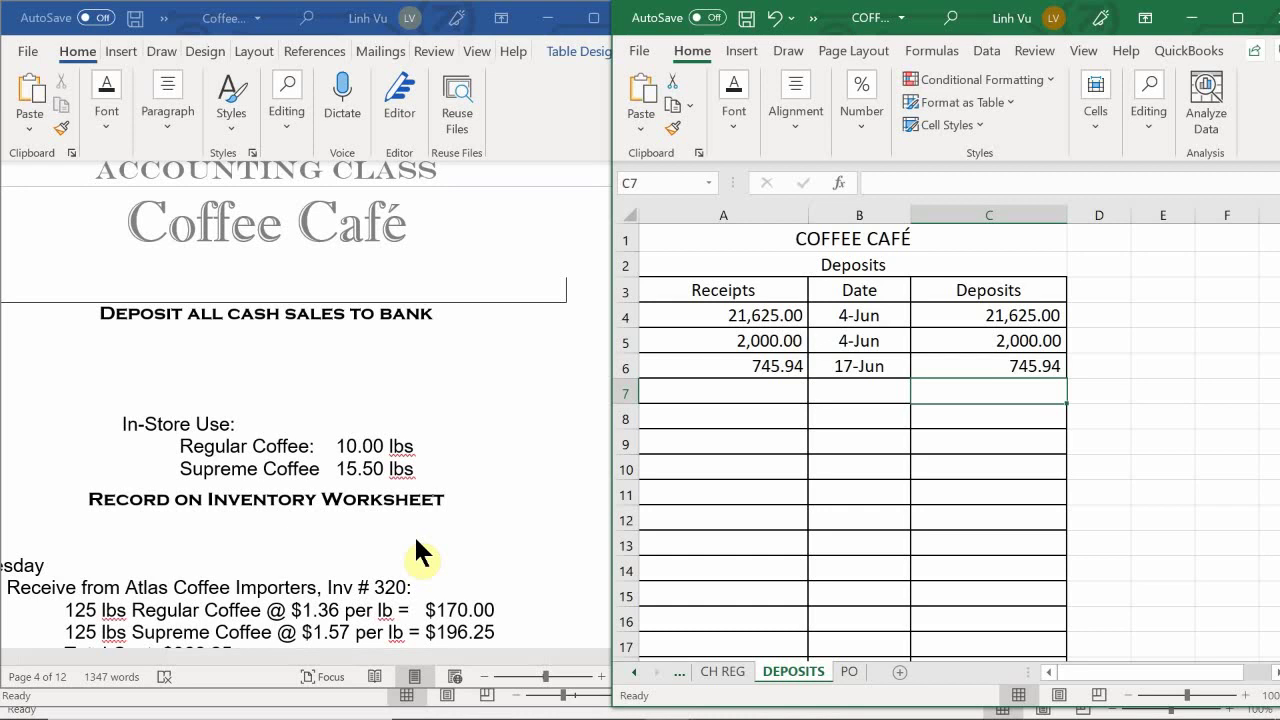
{"action": "left_click", "coordinate": [723, 674]}
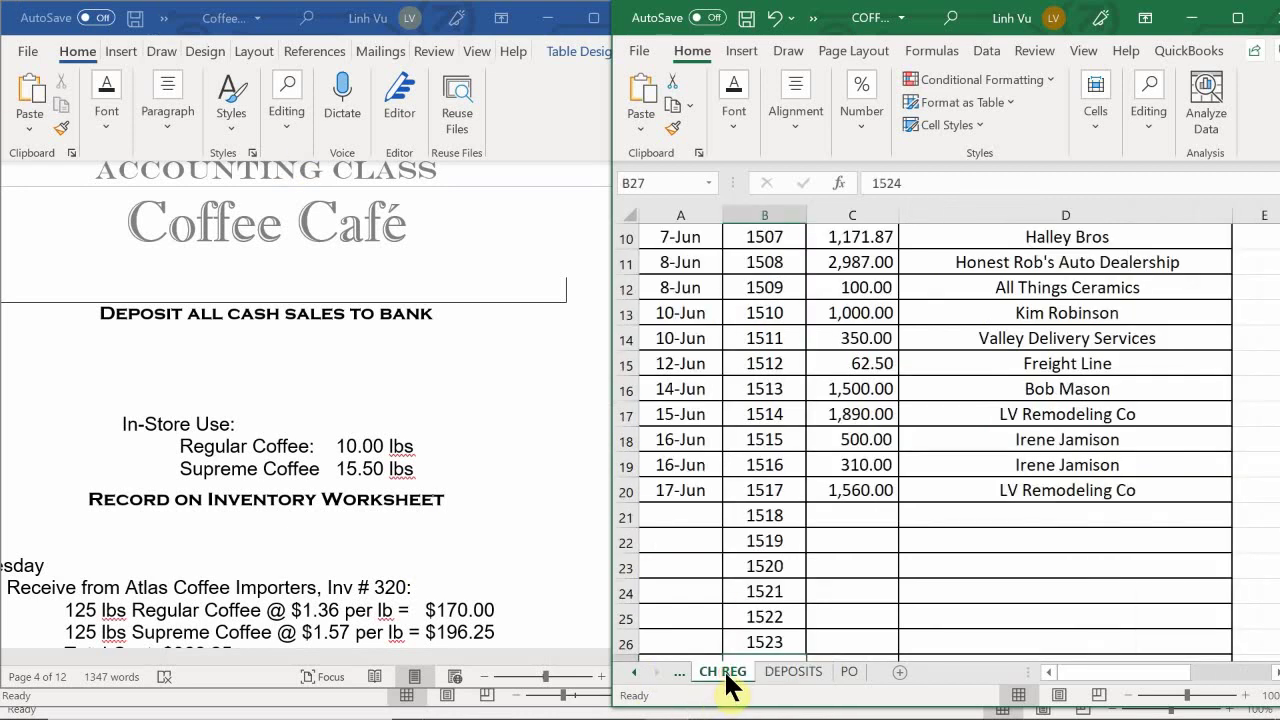
{"action": "left_click", "coordinate": [634, 672]}
{"action": "left_click", "coordinate": [735, 674]}
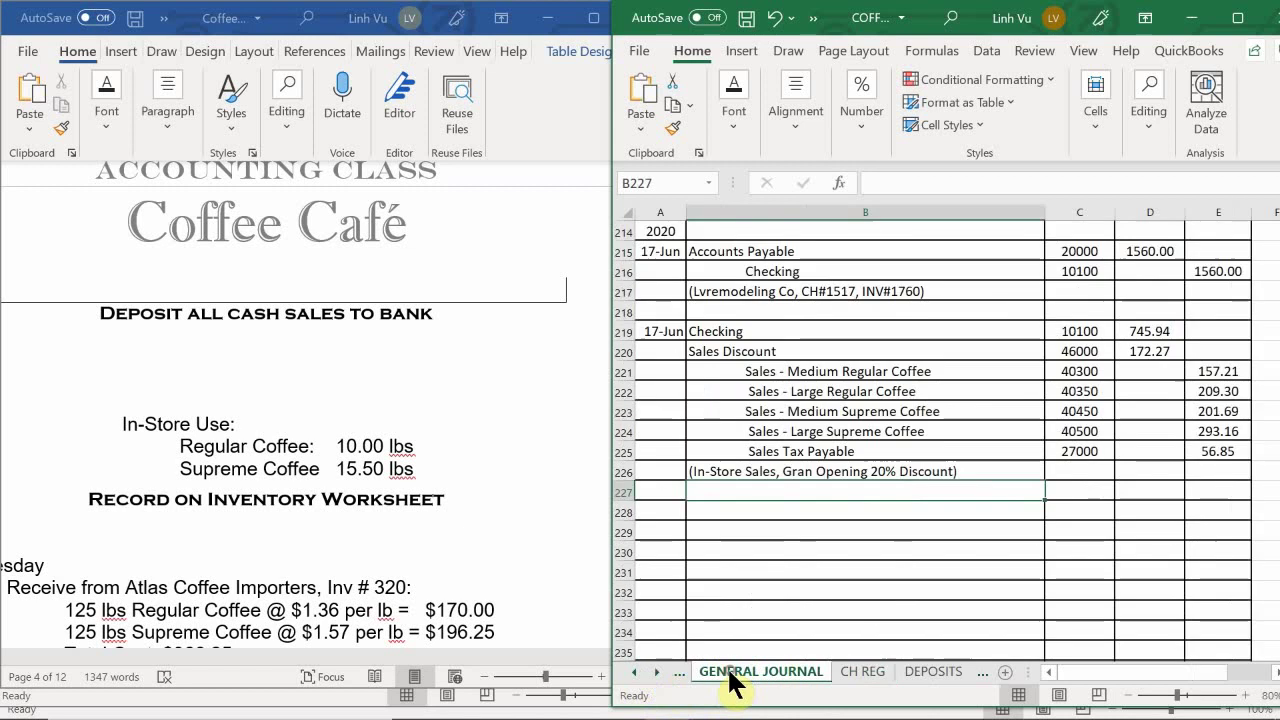
{"action": "left_click", "coordinate": [680, 428]}
{"action": "scroll", "coordinate": [685, 440], "scroll_direction": "down", "scroll_amount": 1}
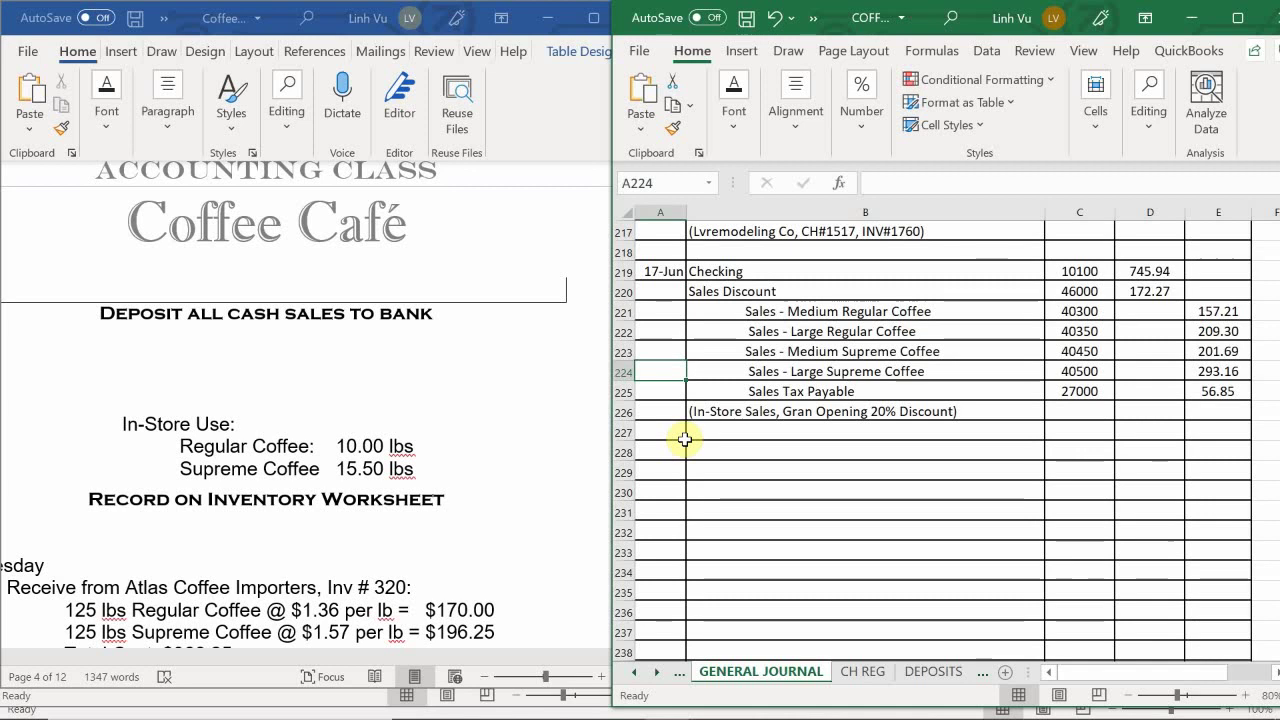
Step: Switch to the COFFEE CAFE INVENTORY ANSWERS 8.2 workbook in Excel and show its REG COFFEE sheet
{"action": "mouse_move", "coordinate": [735, 708]}
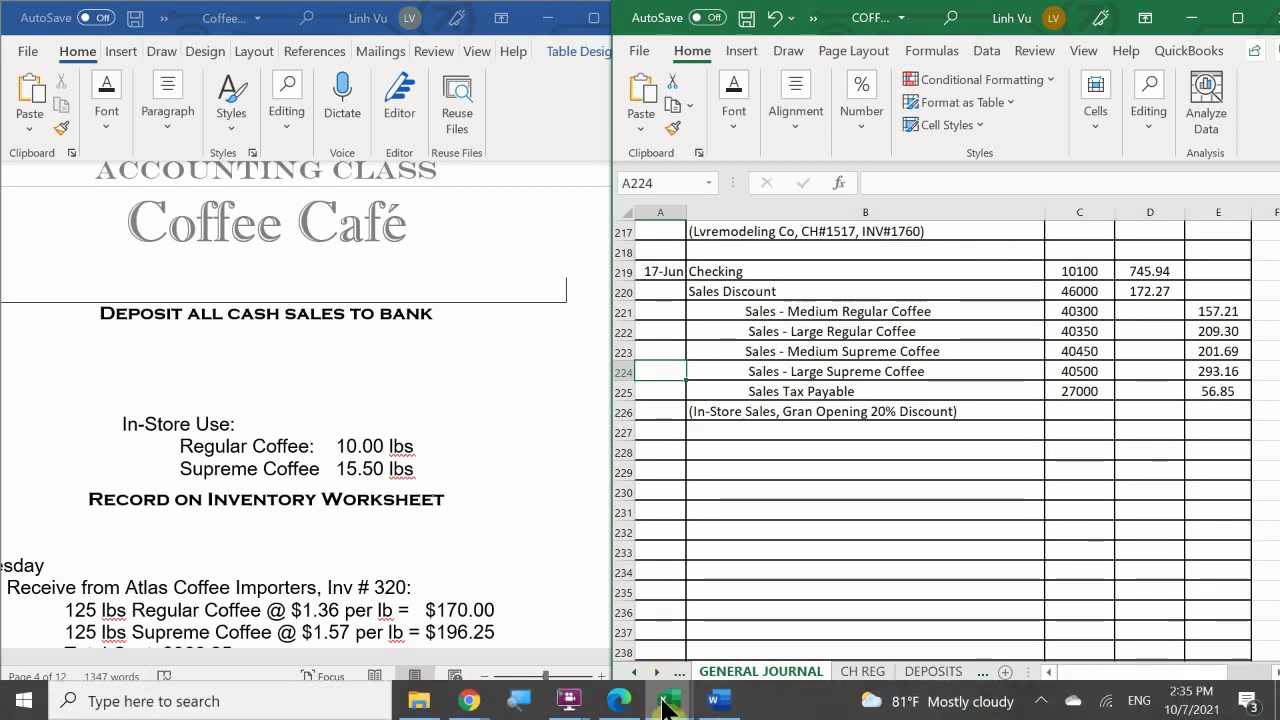
{"action": "mouse_move", "coordinate": [663, 703]}
{"action": "left_click", "coordinate": [841, 637]}
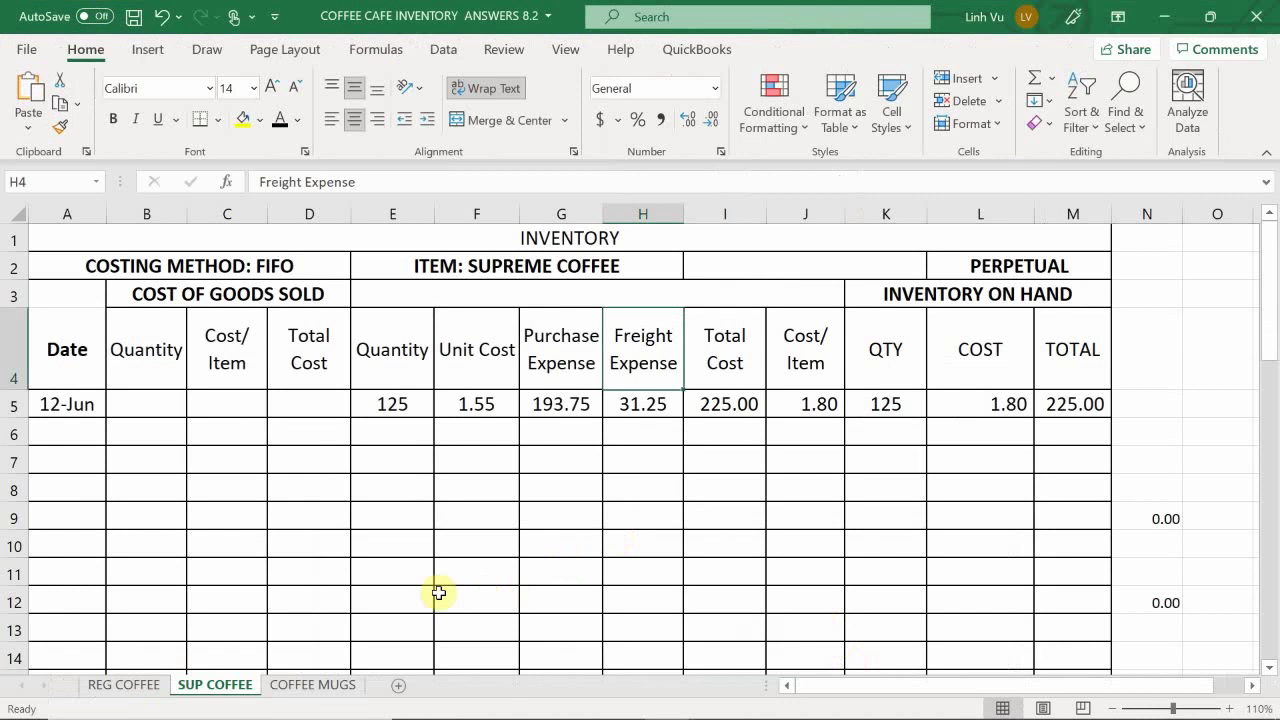
{"action": "left_click", "coordinate": [110, 687]}
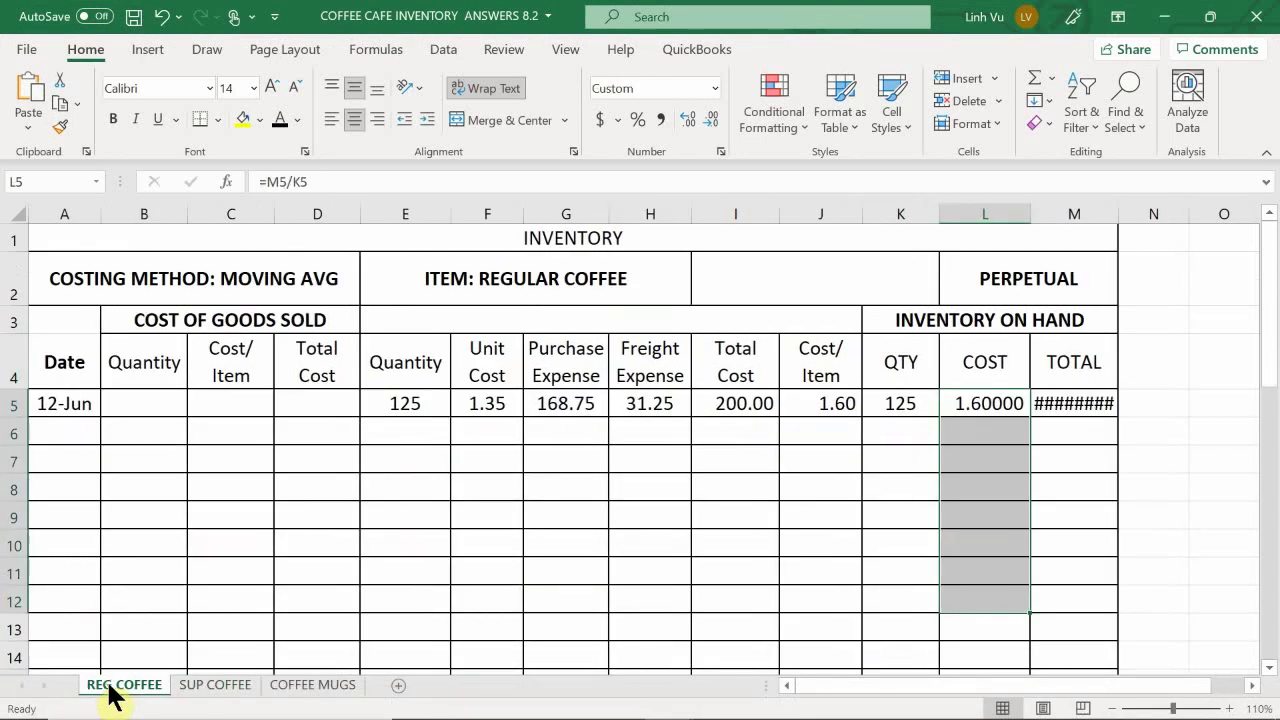
Step: Enter the date 6/17 and a cost of goods sold quantity of 10 in row 6 of the regular coffee inventory
{"action": "left_click", "coordinate": [52, 432]}
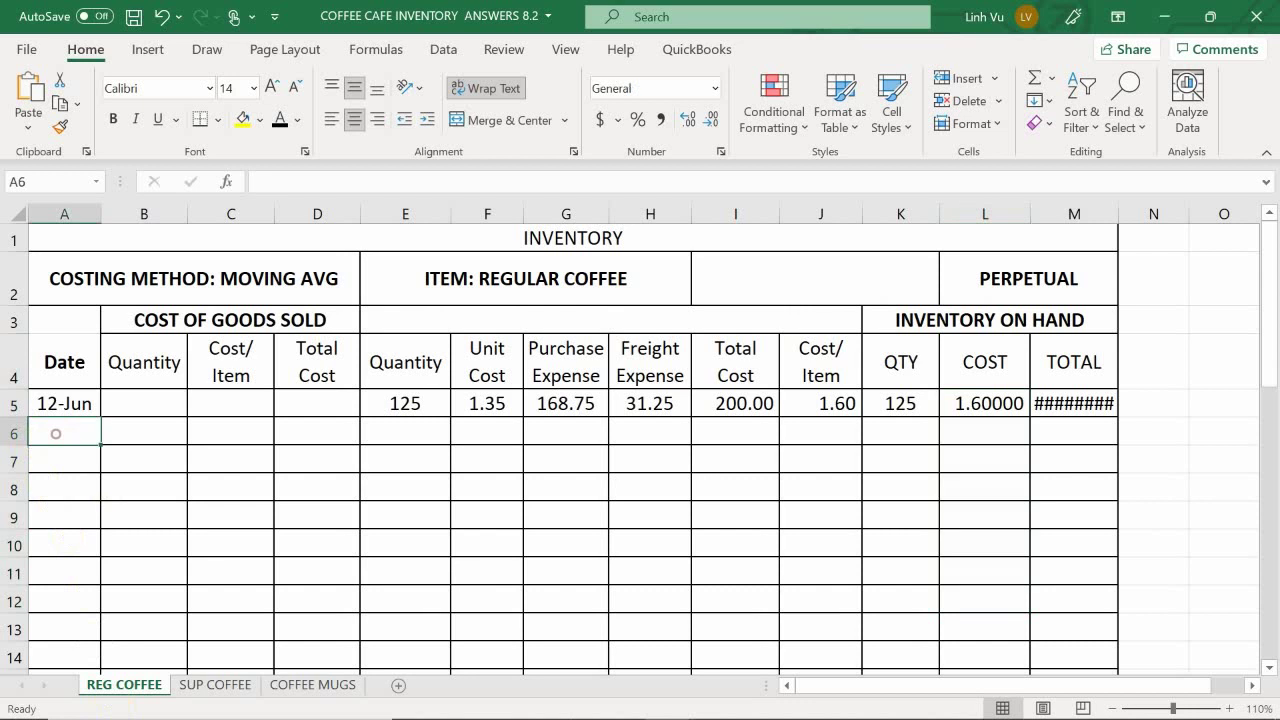
{"action": "type", "text": "6"}
{"action": "mouse_move", "coordinate": [569, 700]}
{"action": "type", "text": "/17"}
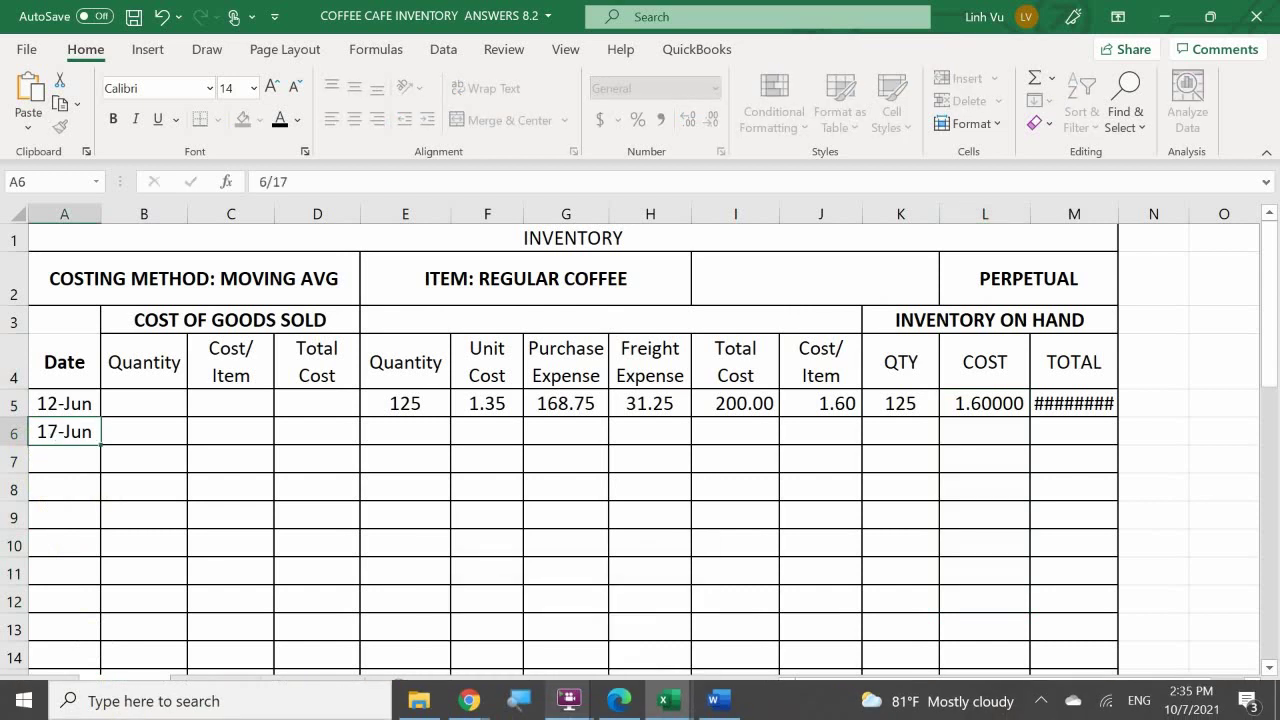
{"action": "key", "text": "Tab"}
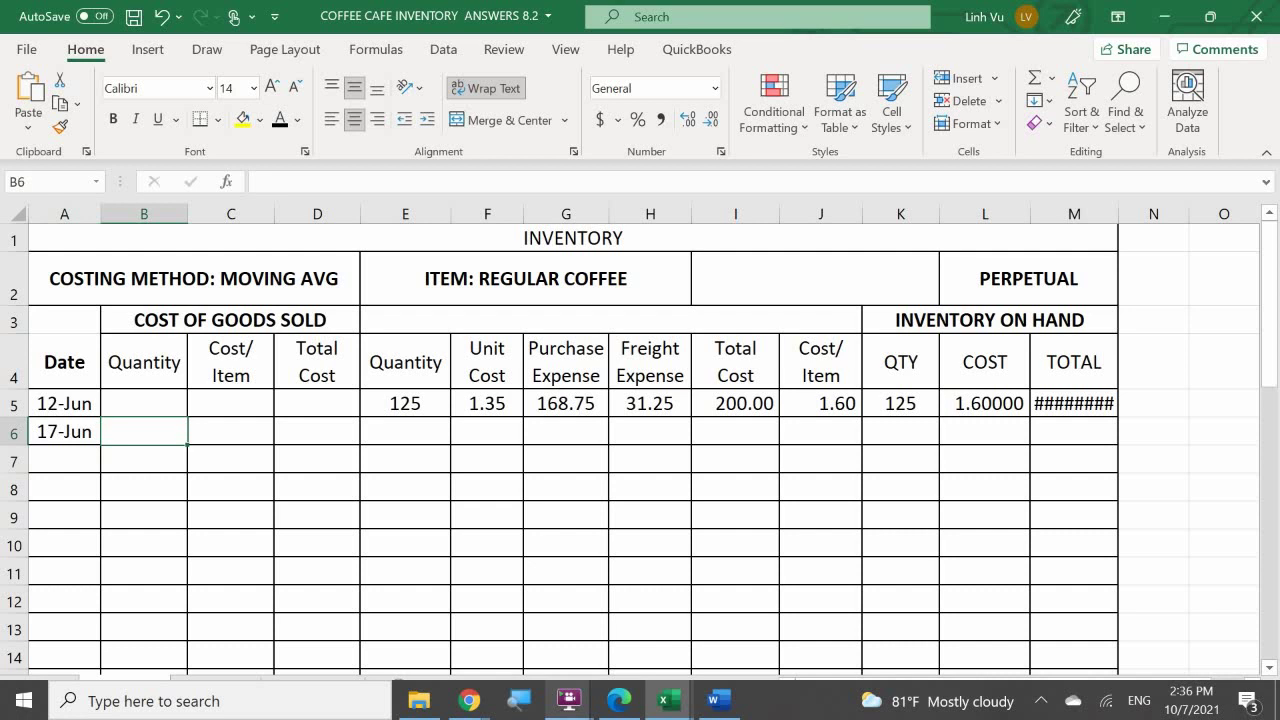
{"action": "type", "text": "10"}
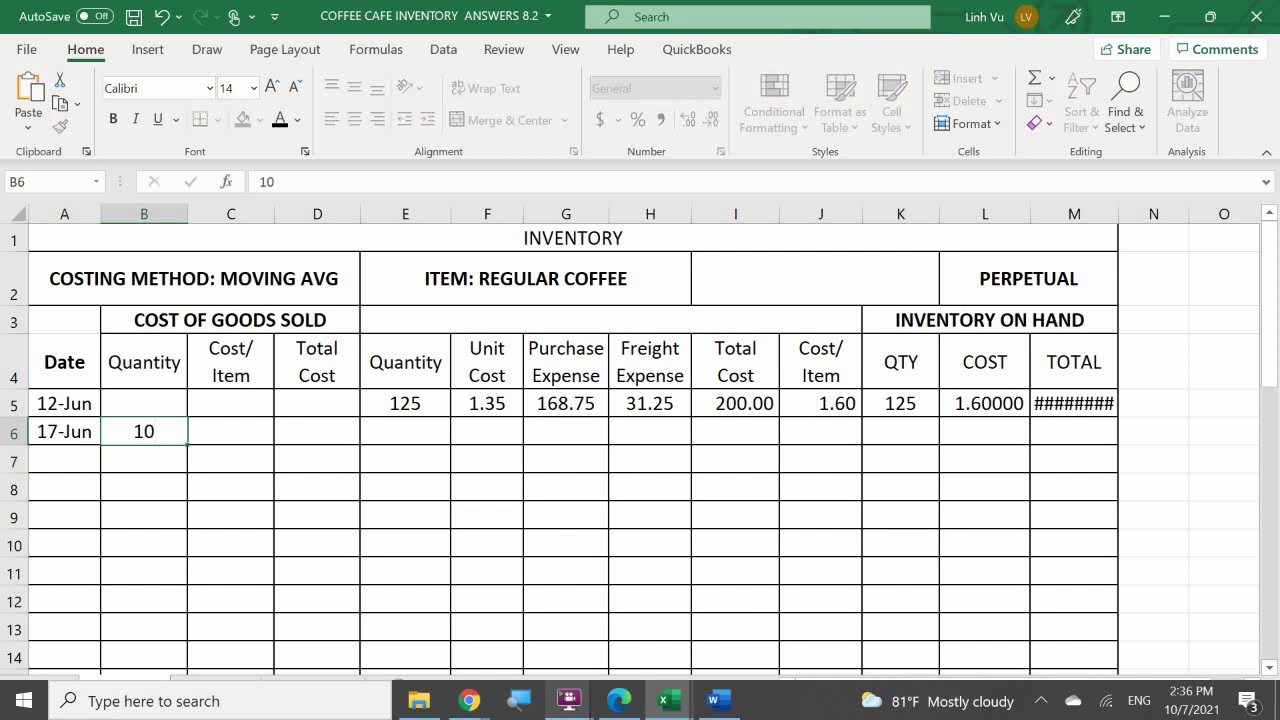
{"action": "key", "text": "Tab"}
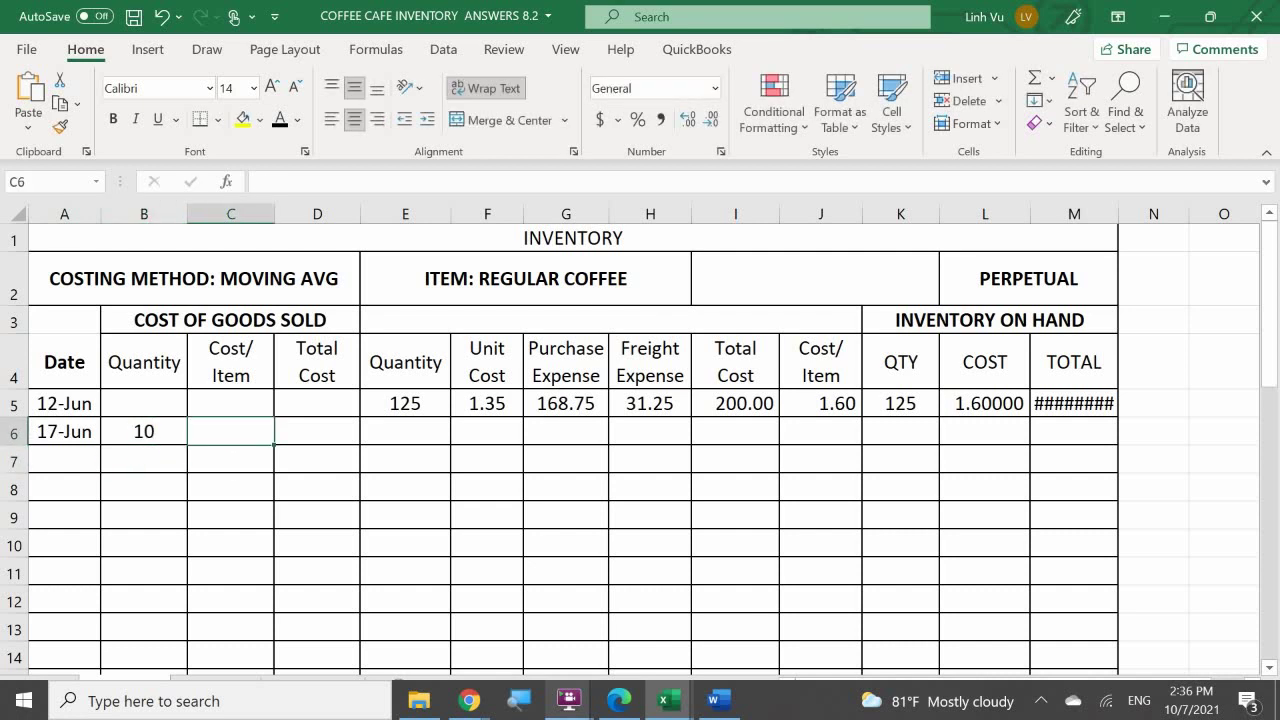
Step: Set the cost per item in C6 equal to the previous on-hand unit cost in L5
{"action": "type", "text": "="}
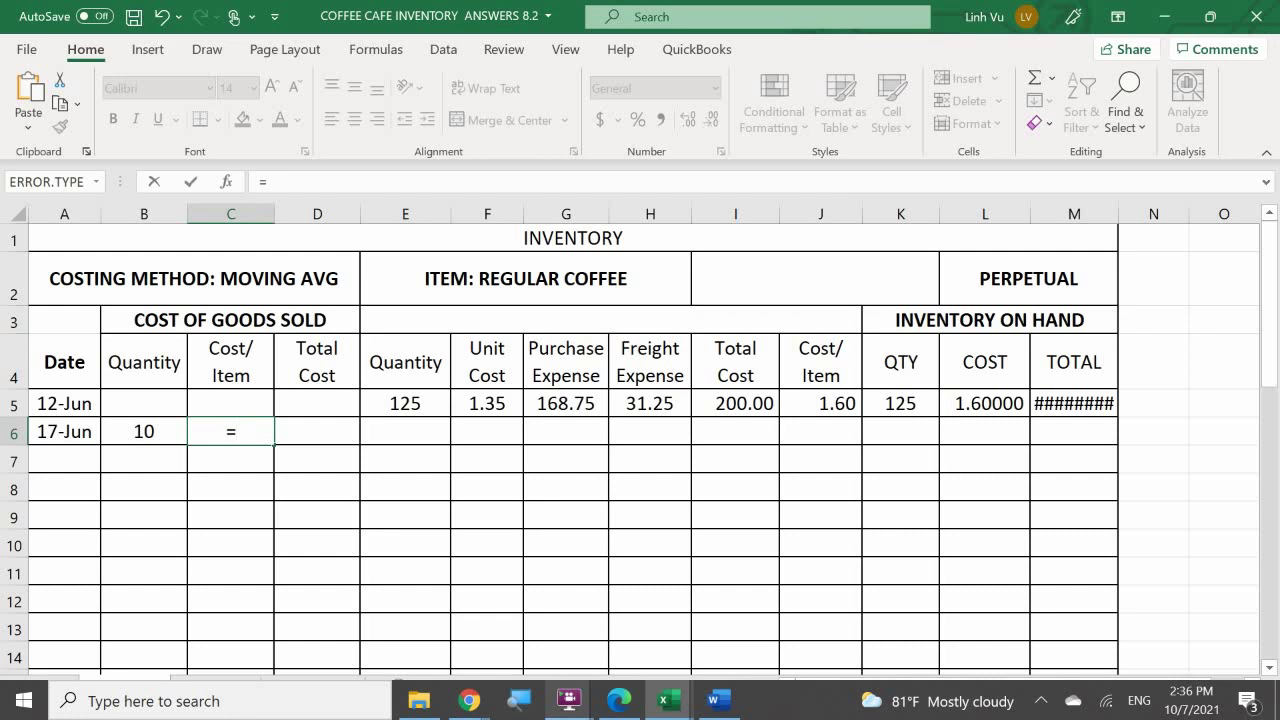
{"action": "left_click", "coordinate": [965, 417]}
{"action": "key", "text": "Return"}
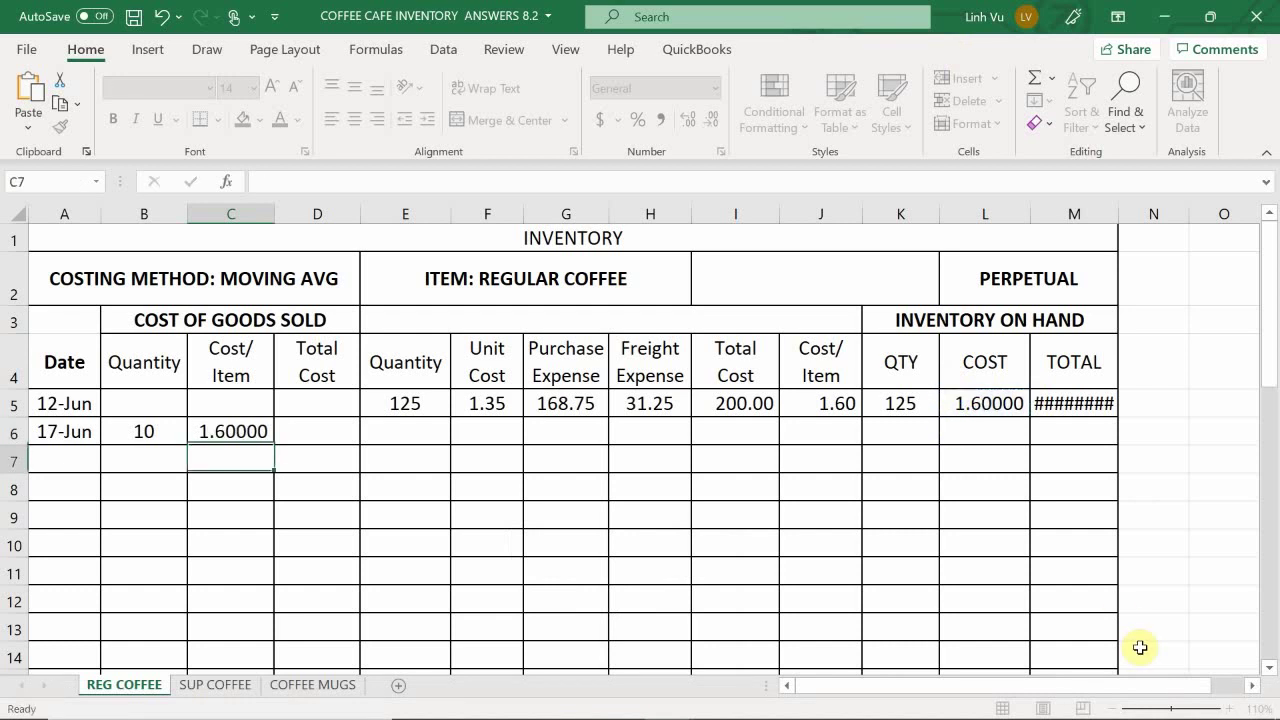
Step: Calculate the total cost in D6 as quantity times cost per item, rounded to two decimals, with =ROUND(B6*C6,2)
{"action": "key", "text": "Right"}
{"action": "key", "text": "Up"}
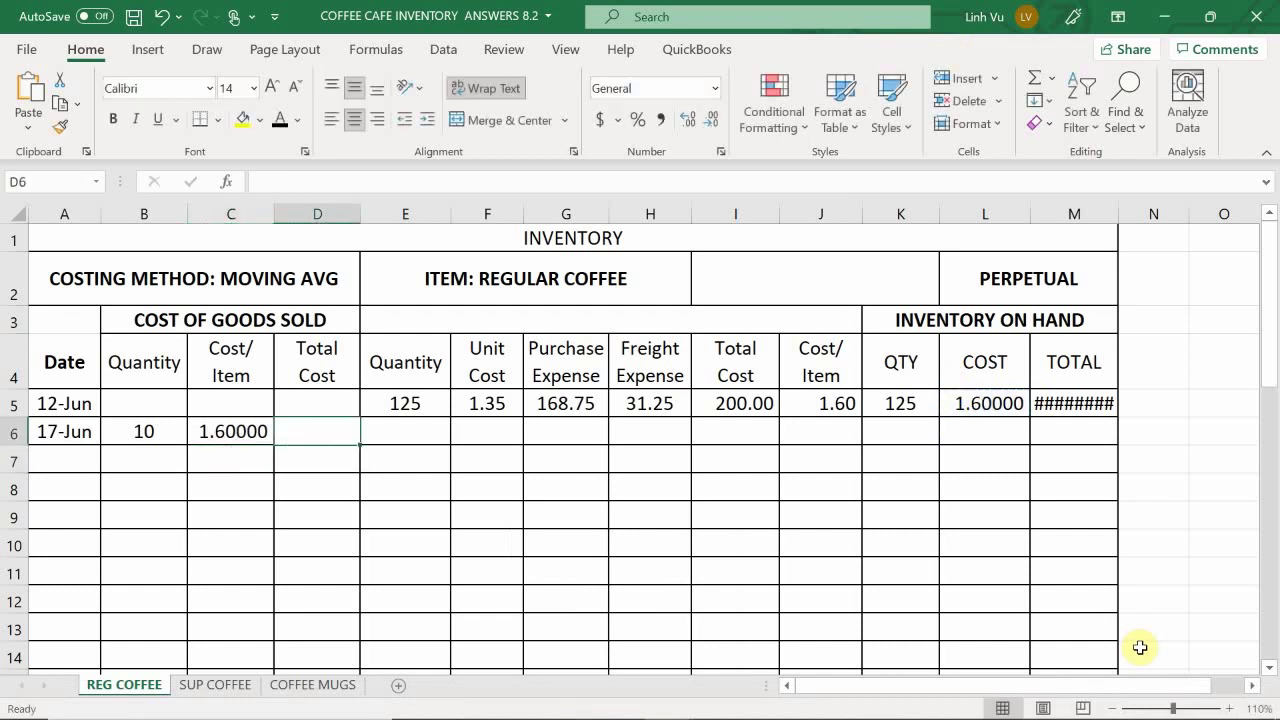
{"action": "type", "text": "="}
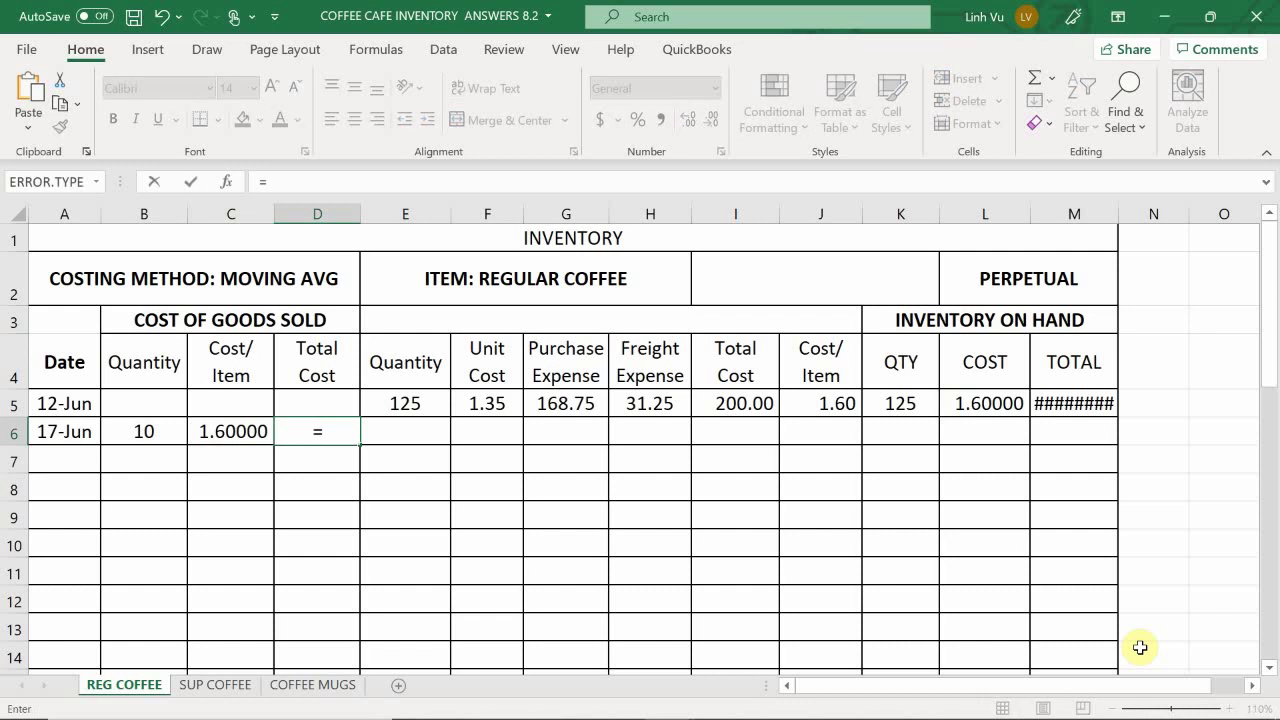
{"action": "type", "text": "round("}
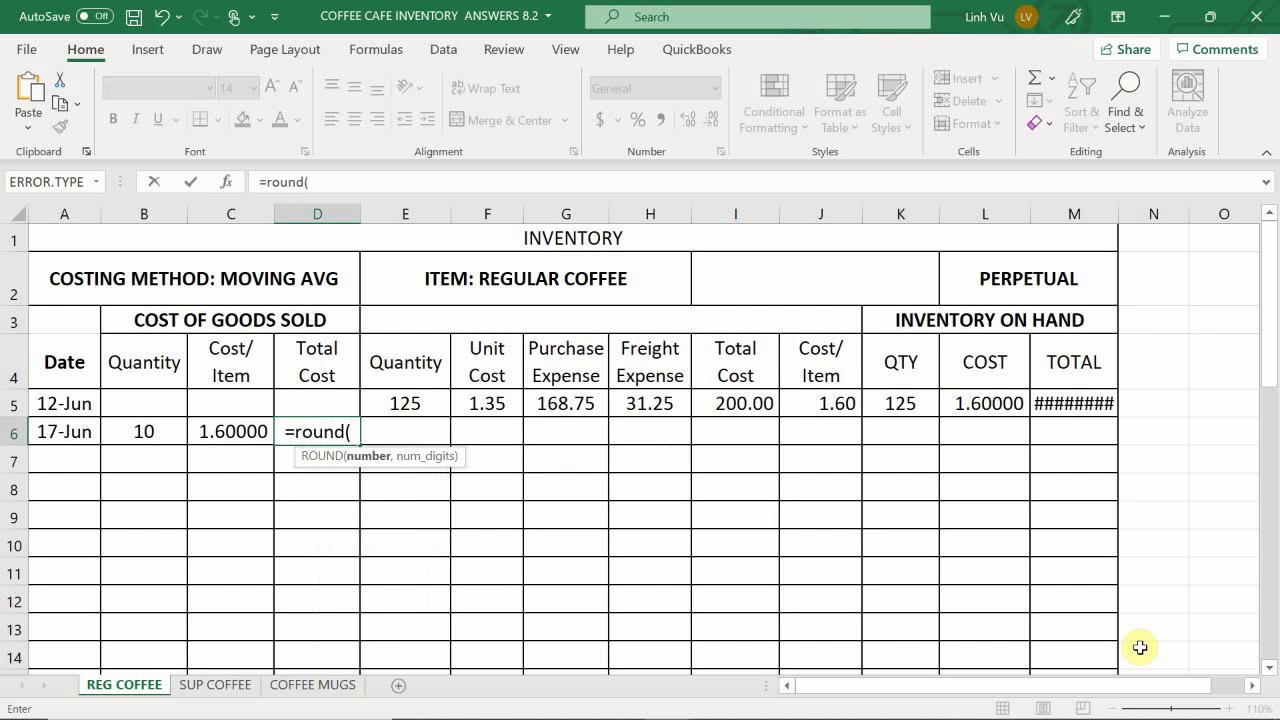
{"action": "key", "text": "Left"}
{"action": "key", "text": "Left"}
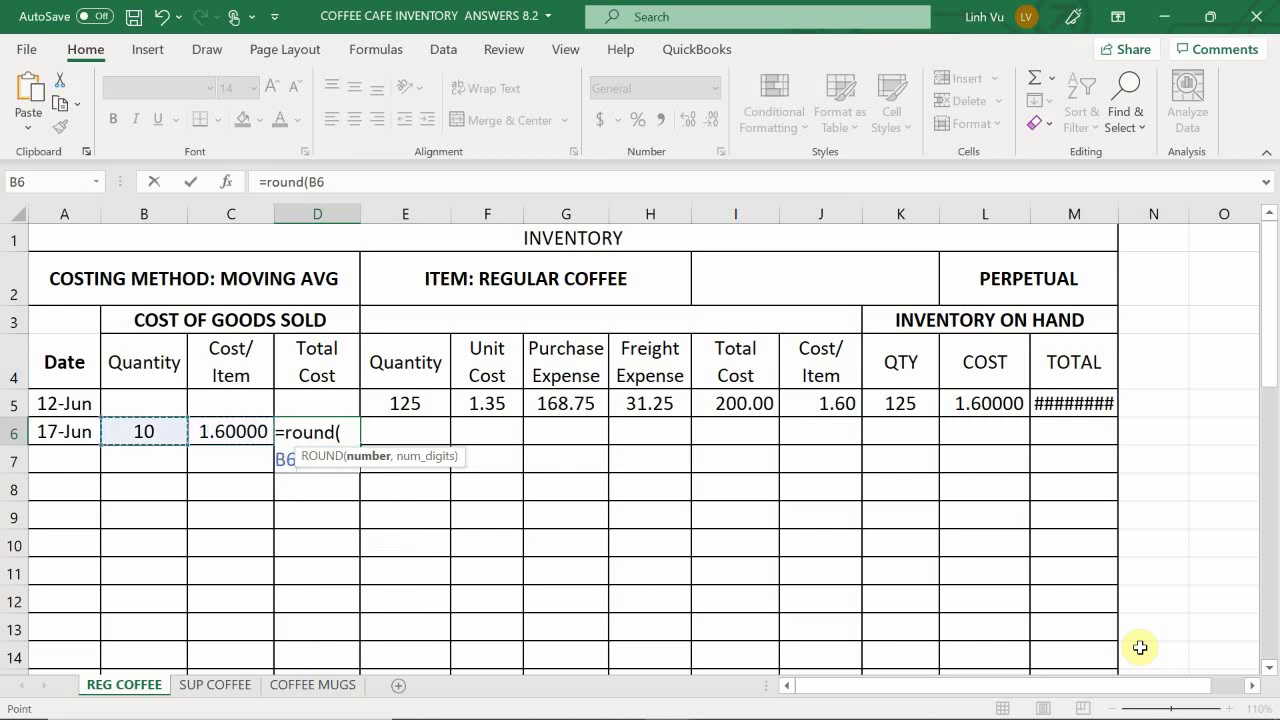
{"action": "type", "text": "*"}
{"action": "key", "text": "Left"}
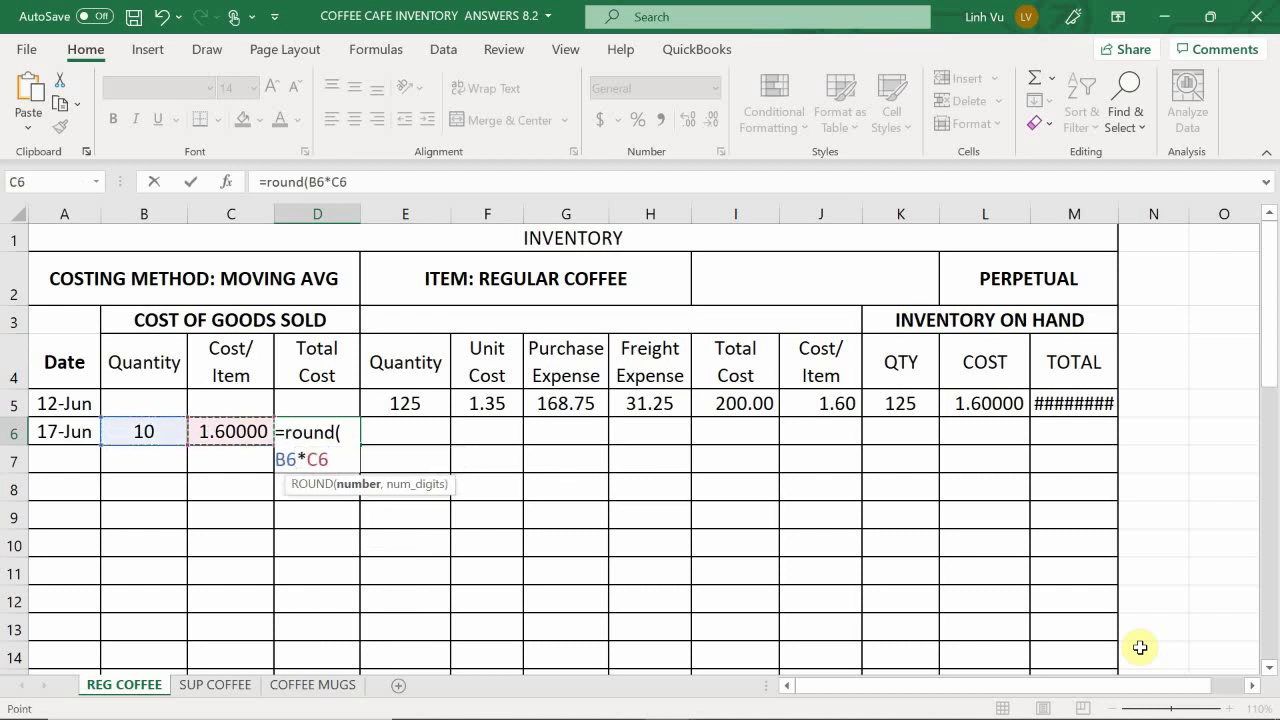
{"action": "type", "text": "m"}
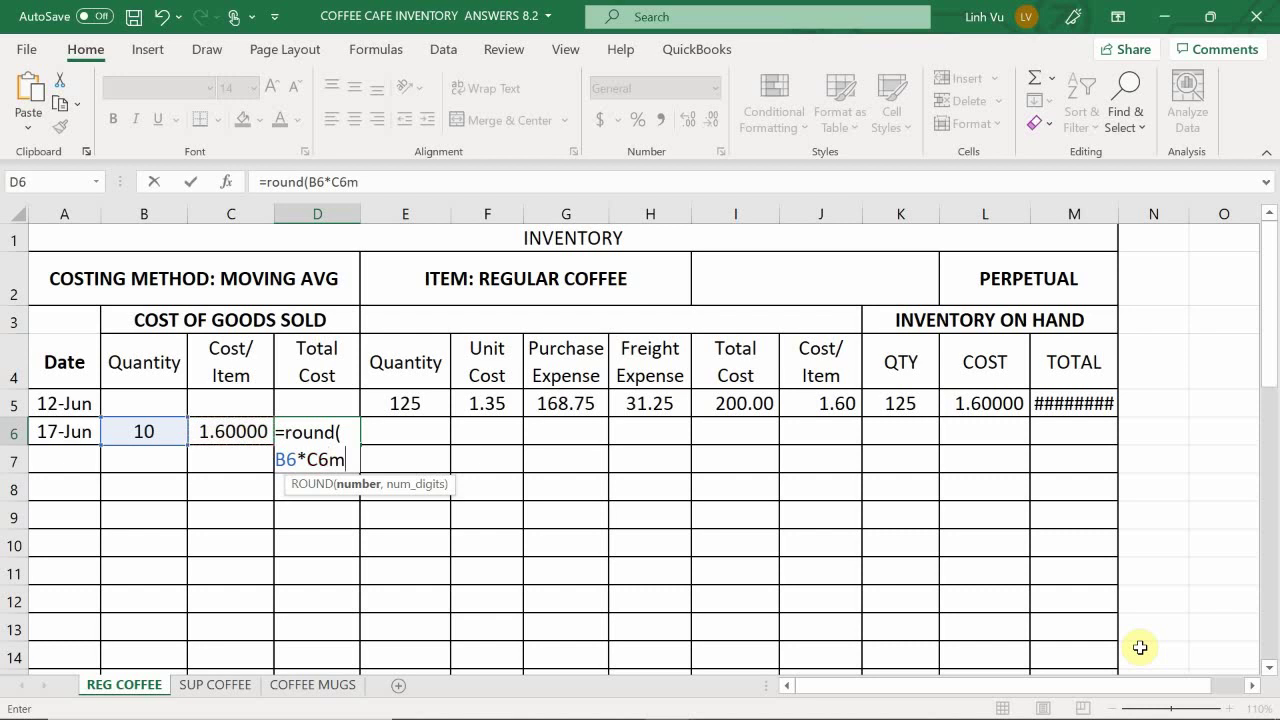
{"action": "key", "text": "BackSpace"}
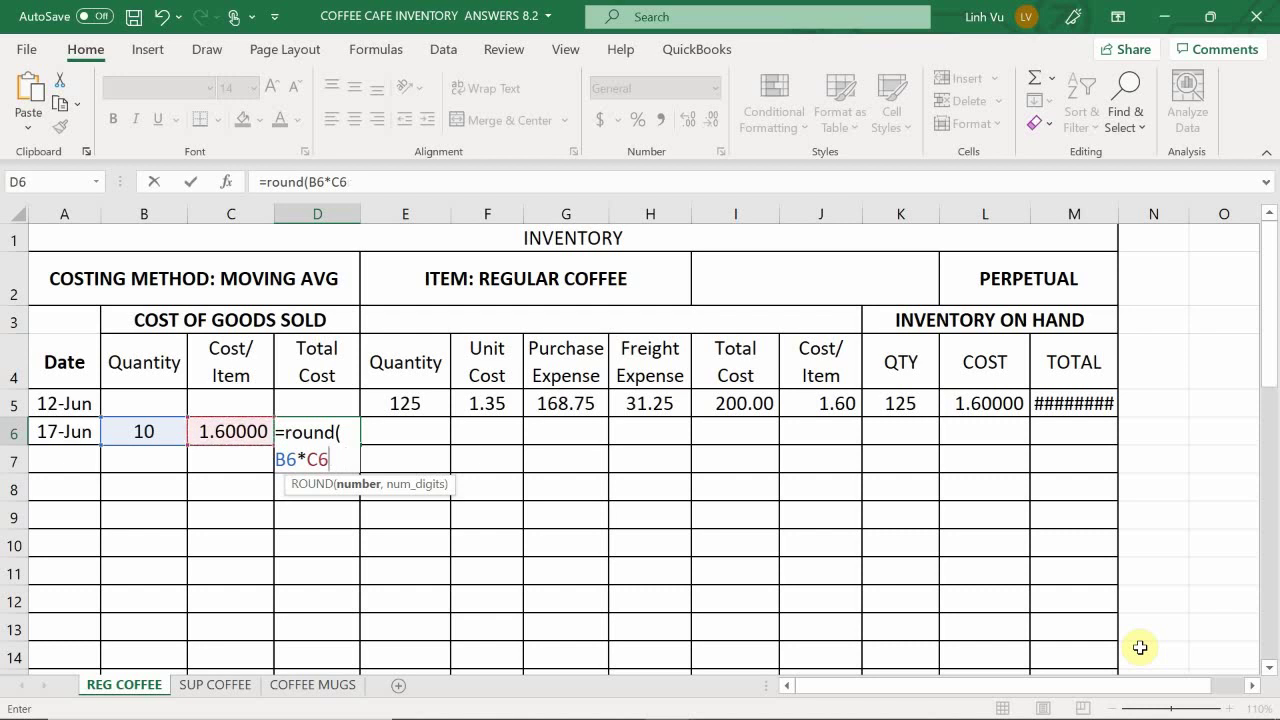
{"action": "type", "text": ",2"}
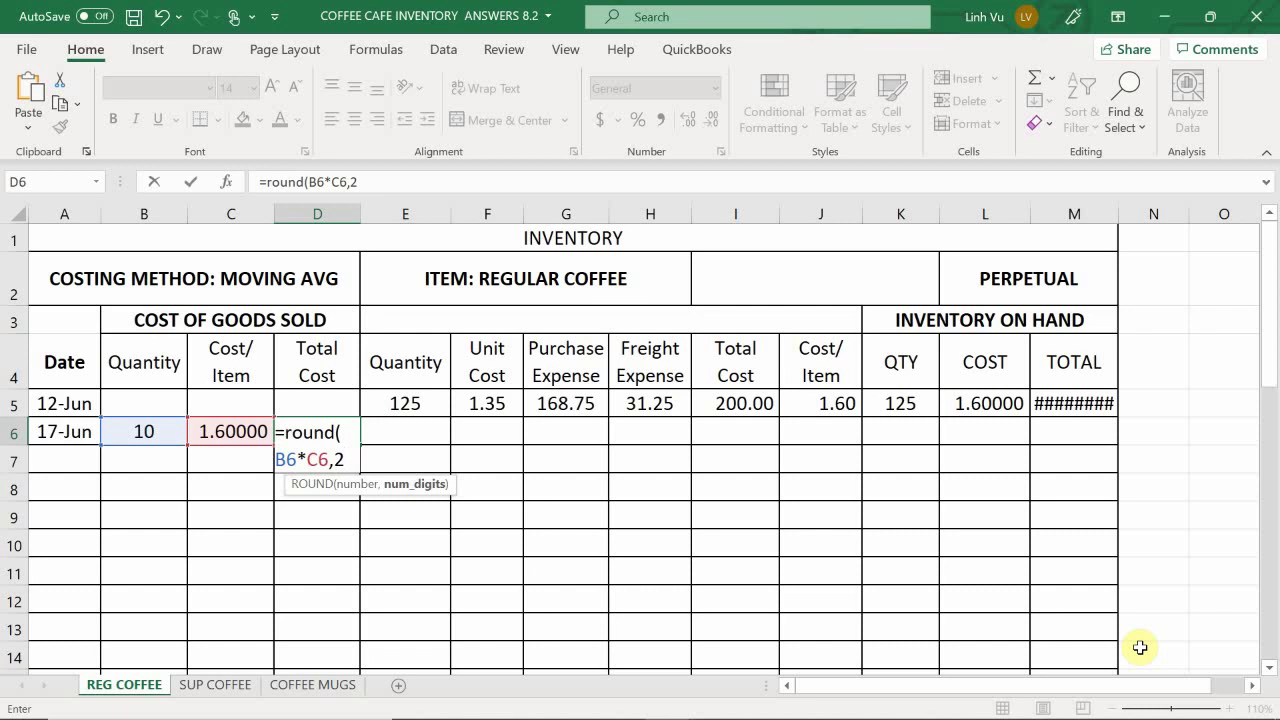
{"action": "key", "text": "Return"}
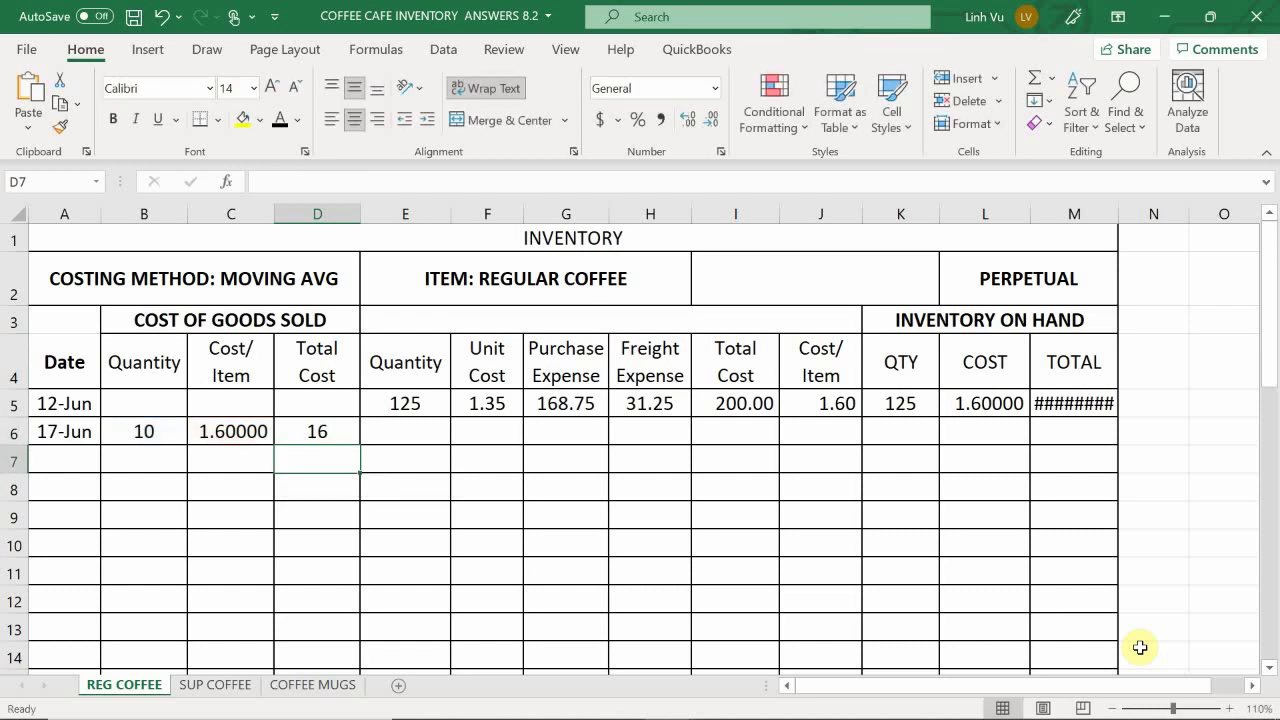
Step: Format the total cost in D6 with the comma number style
{"action": "key", "text": "Up"}
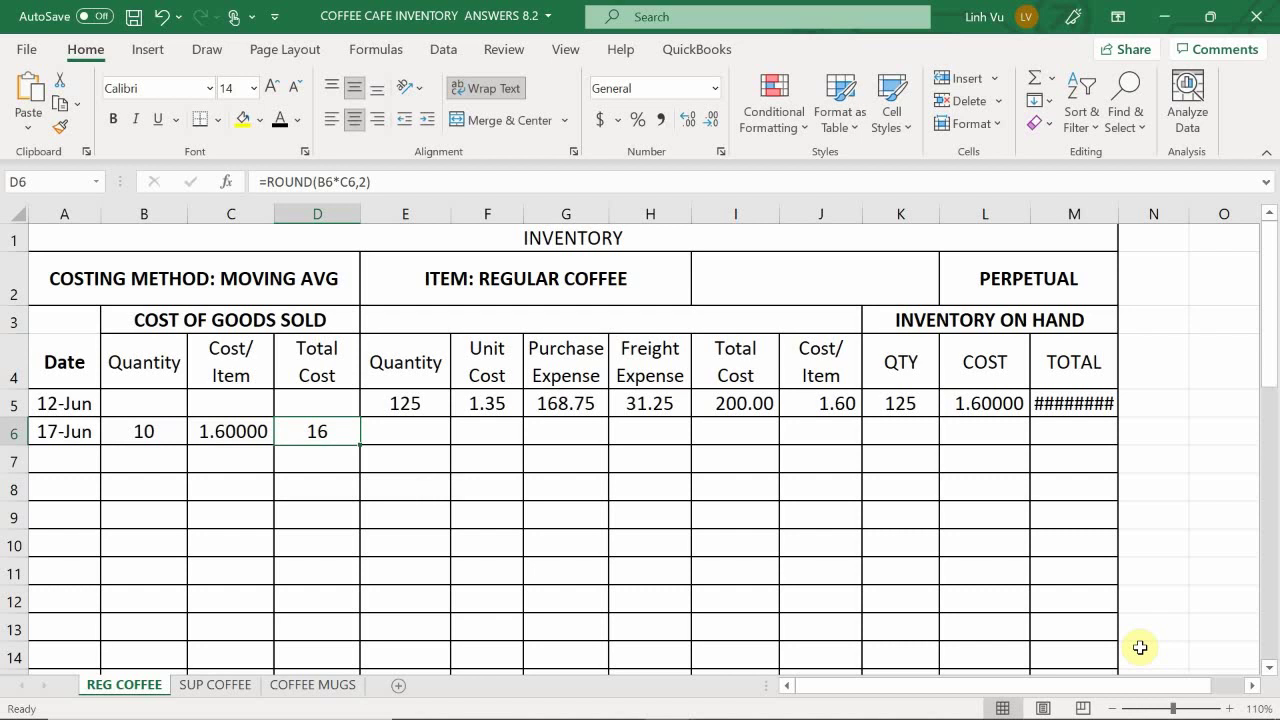
{"action": "key", "text": "Return"}
{"action": "key", "text": "Up"}
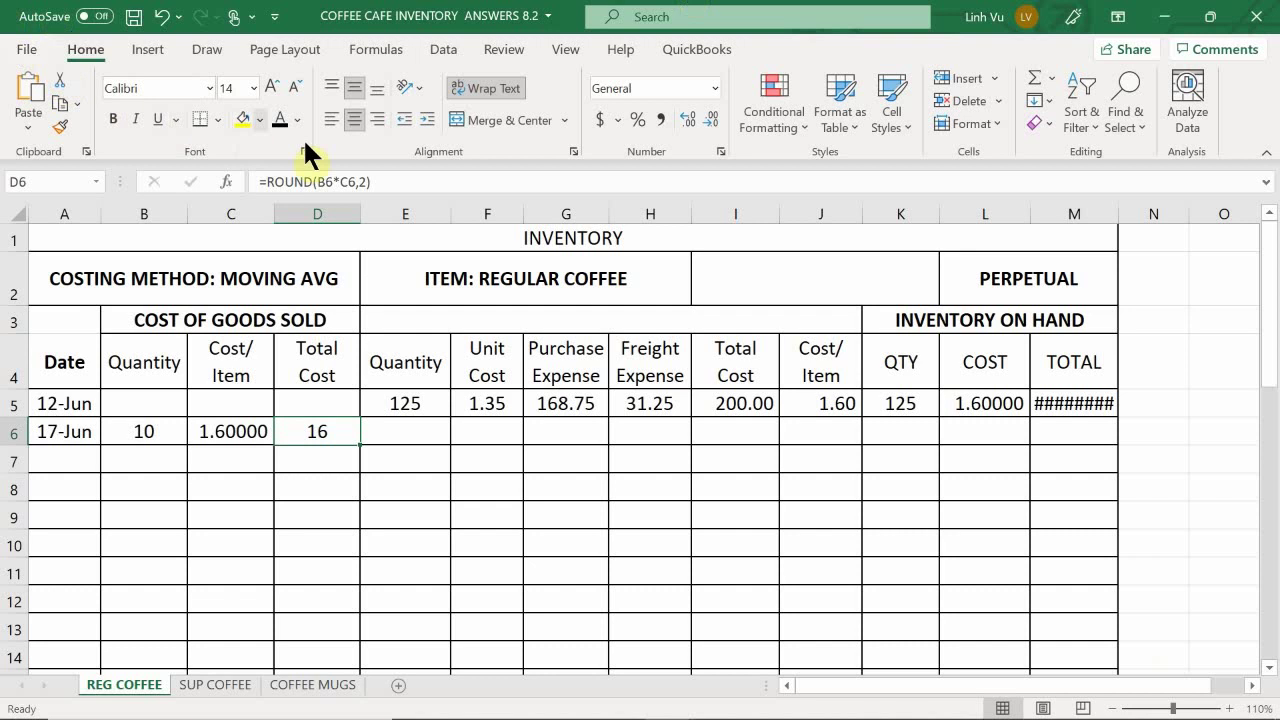
{"action": "left_click", "coordinate": [664, 114]}
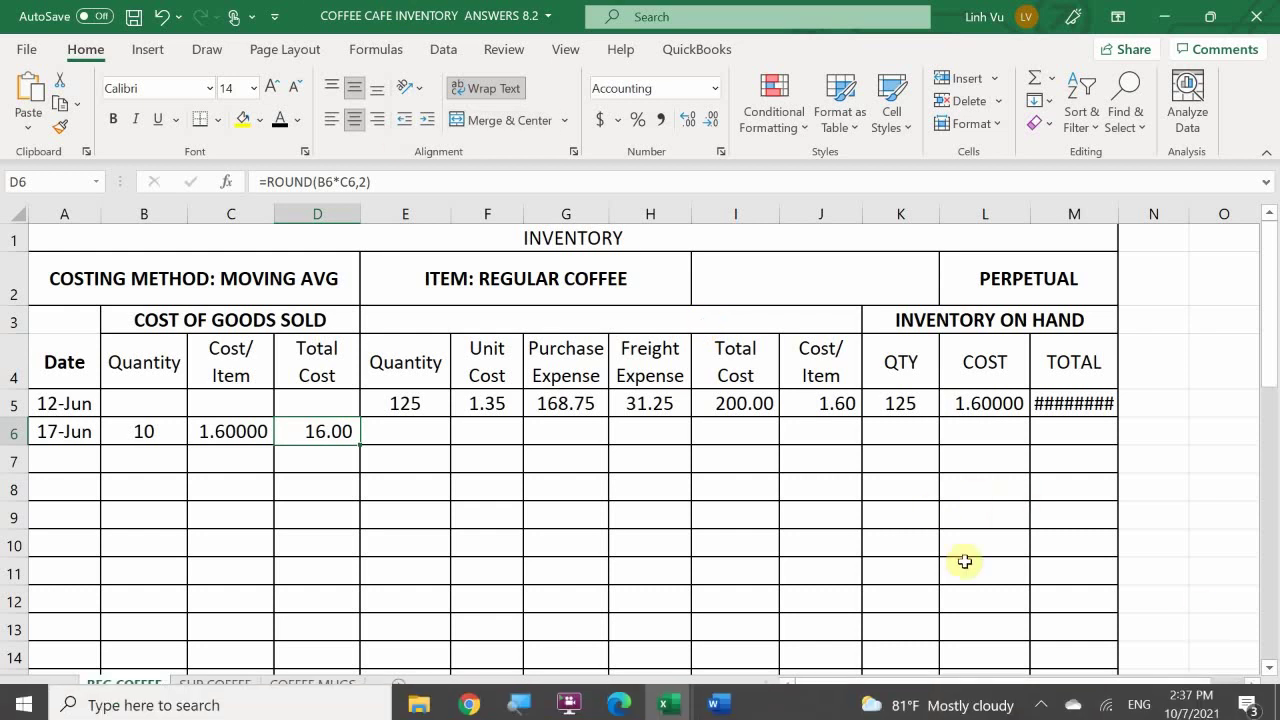
Step: Calculate the inventory on-hand quantity in K6 by subtracting the quantity used, with =K5-B6
{"action": "left_click", "coordinate": [900, 428]}
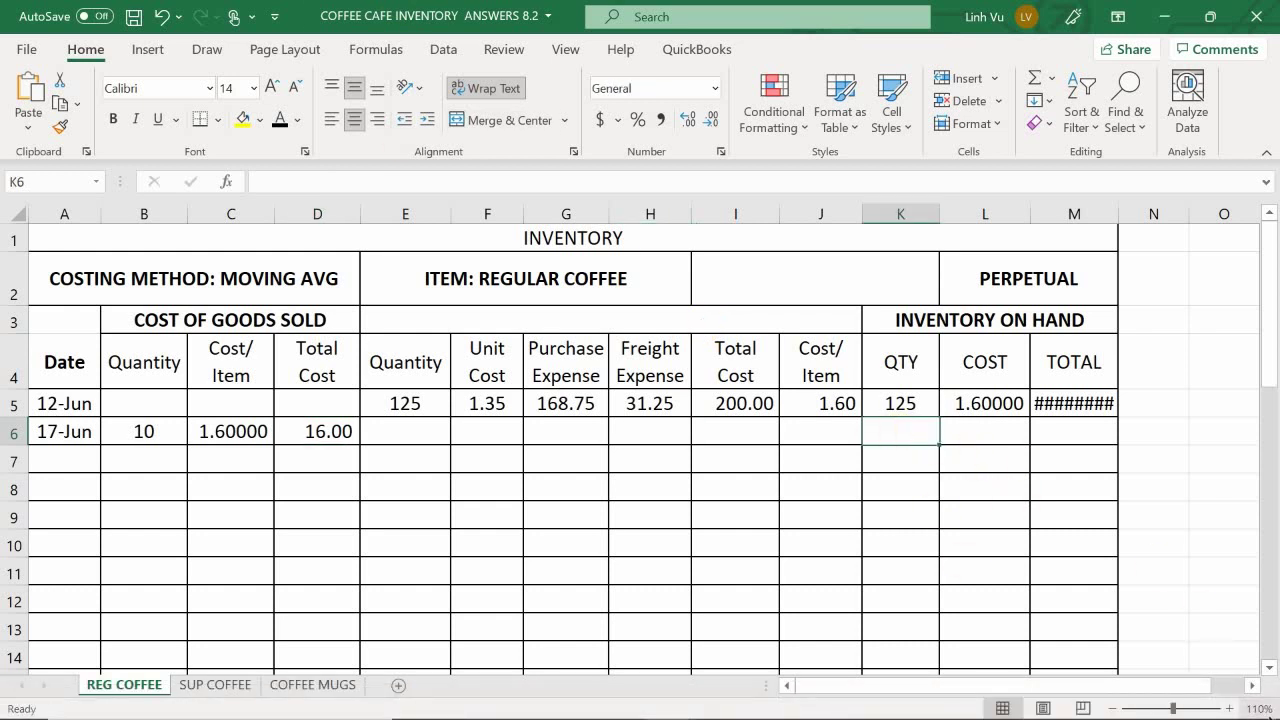
{"action": "type", "text": "="}
{"action": "key", "text": "Up"}
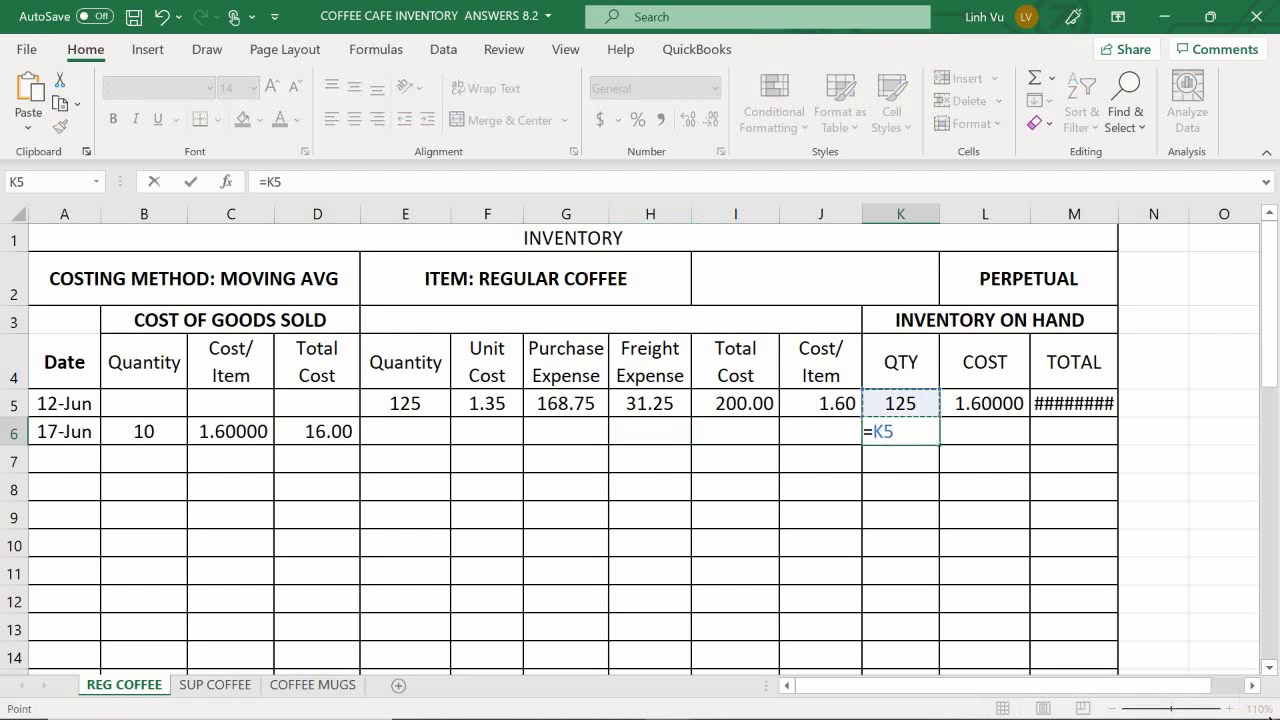
{"action": "type", "text": "-"}
{"action": "left_click", "coordinate": [141, 431]}
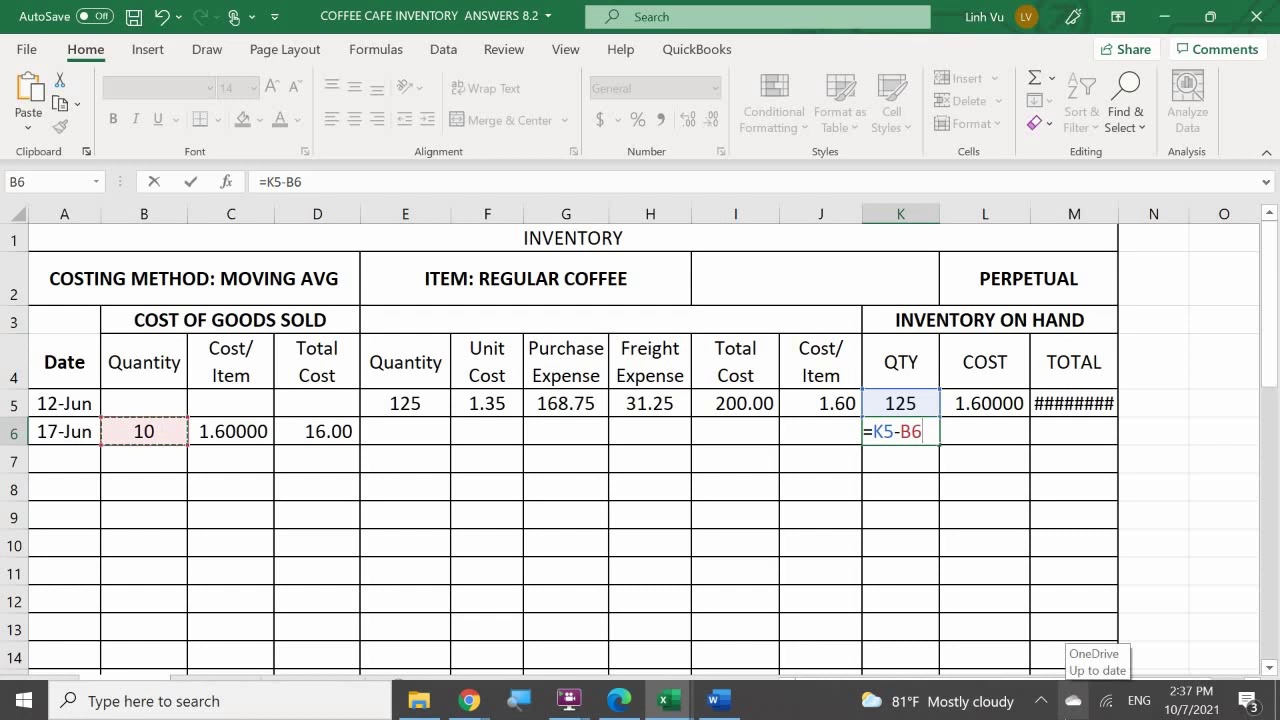
{"action": "key", "text": "Return"}
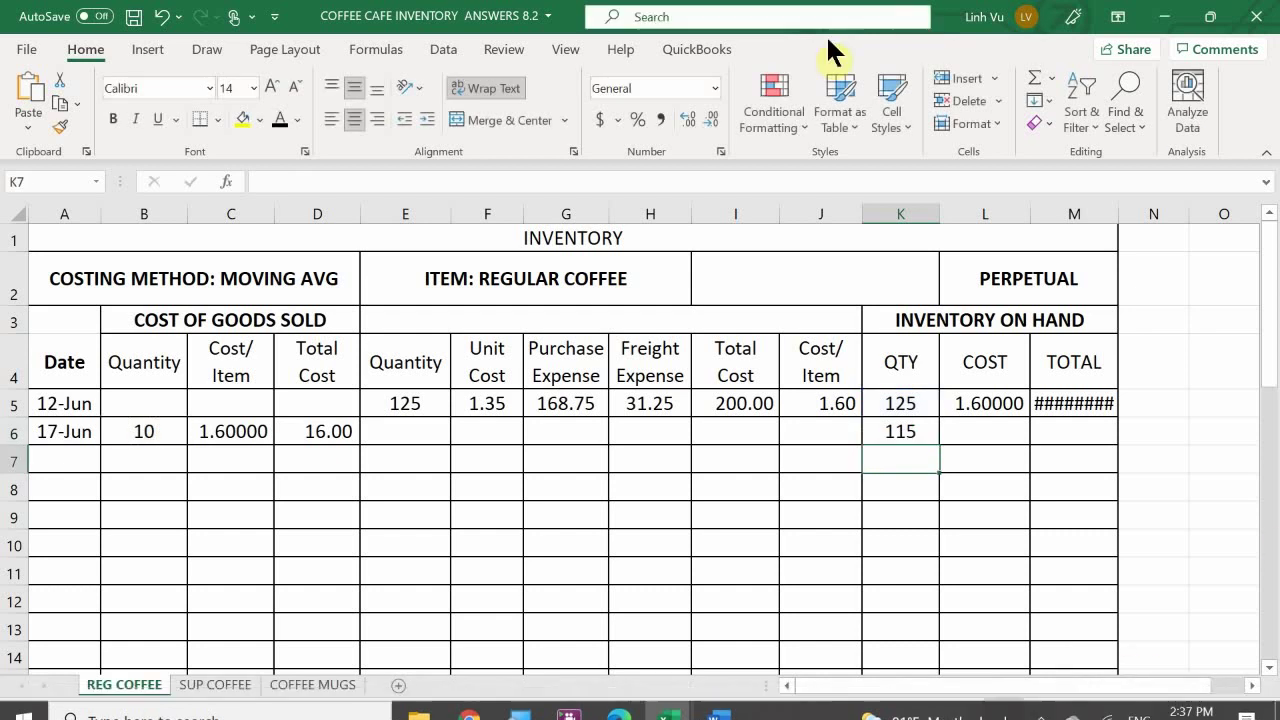
Step: Widen column M to fit its contents so the inventory on-hand total in M5 displays fully
{"action": "left_click", "coordinate": [1111, 217]}
{"action": "left_click", "coordinate": [1105, 215]}
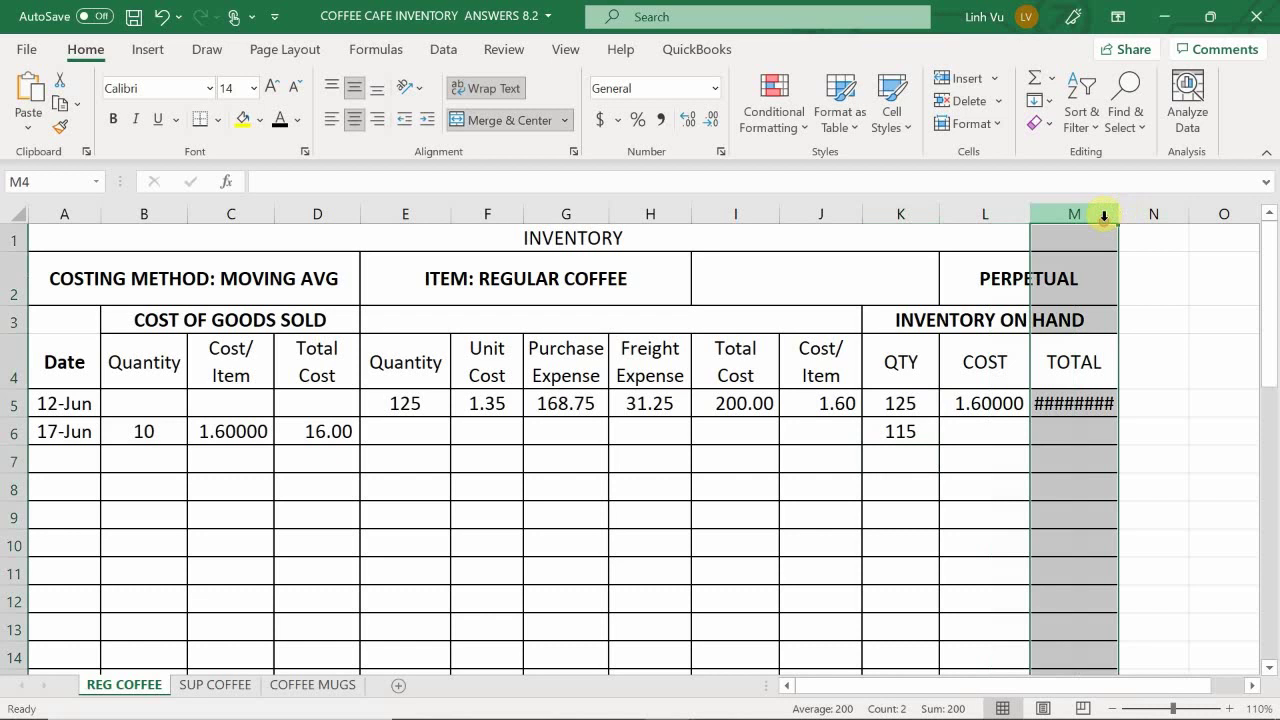
{"action": "left_click_drag", "start_coordinate": [1114, 226], "coordinate": [1129, 229]}
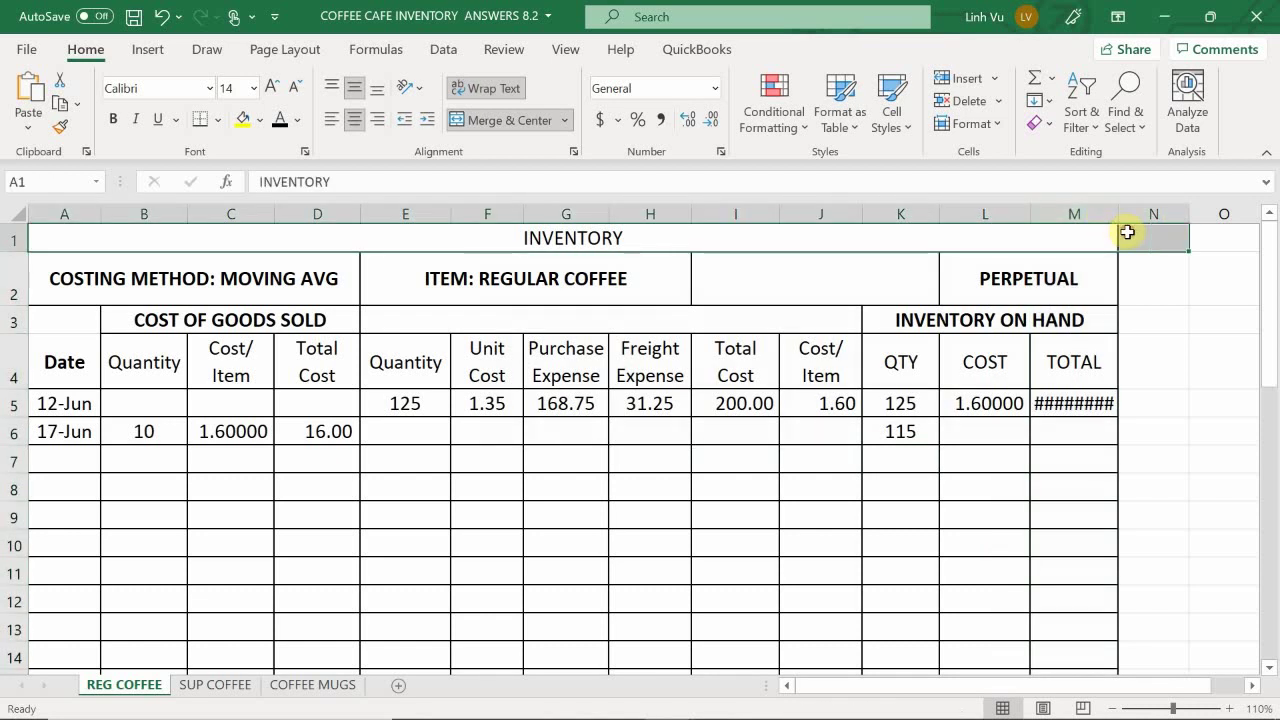
{"action": "left_click", "coordinate": [1155, 316]}
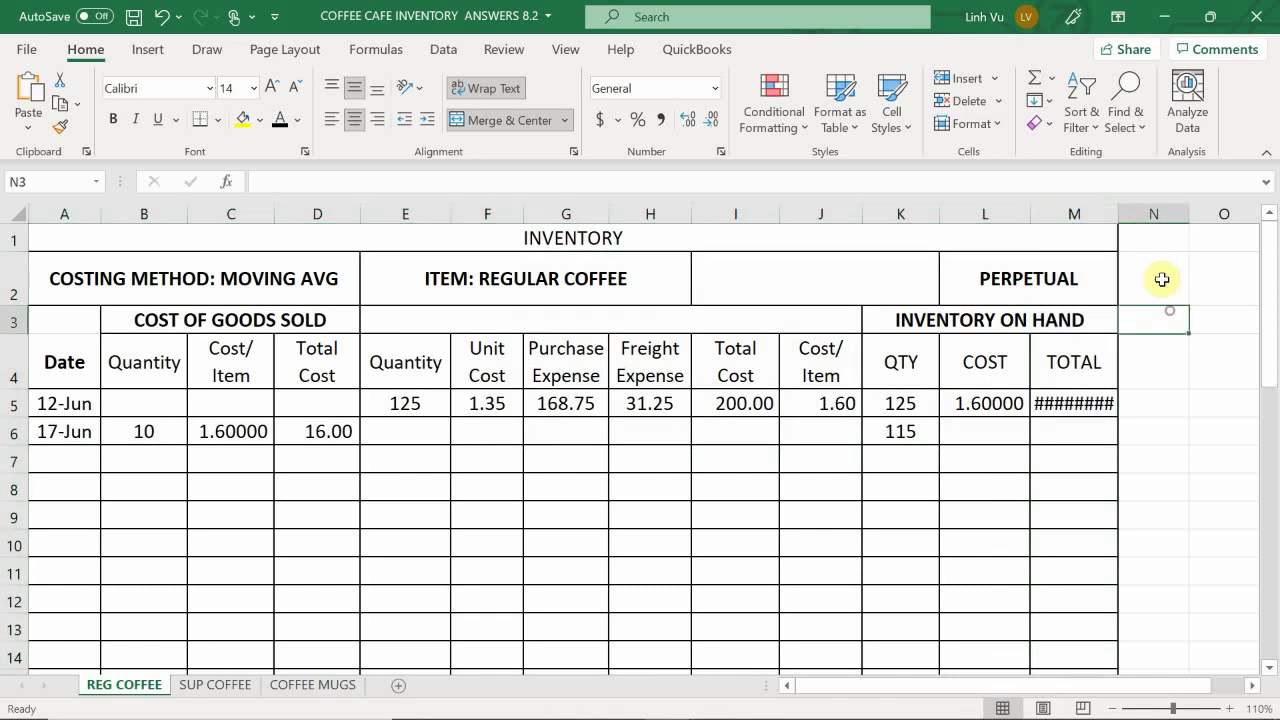
{"action": "left_click", "coordinate": [1105, 214]}
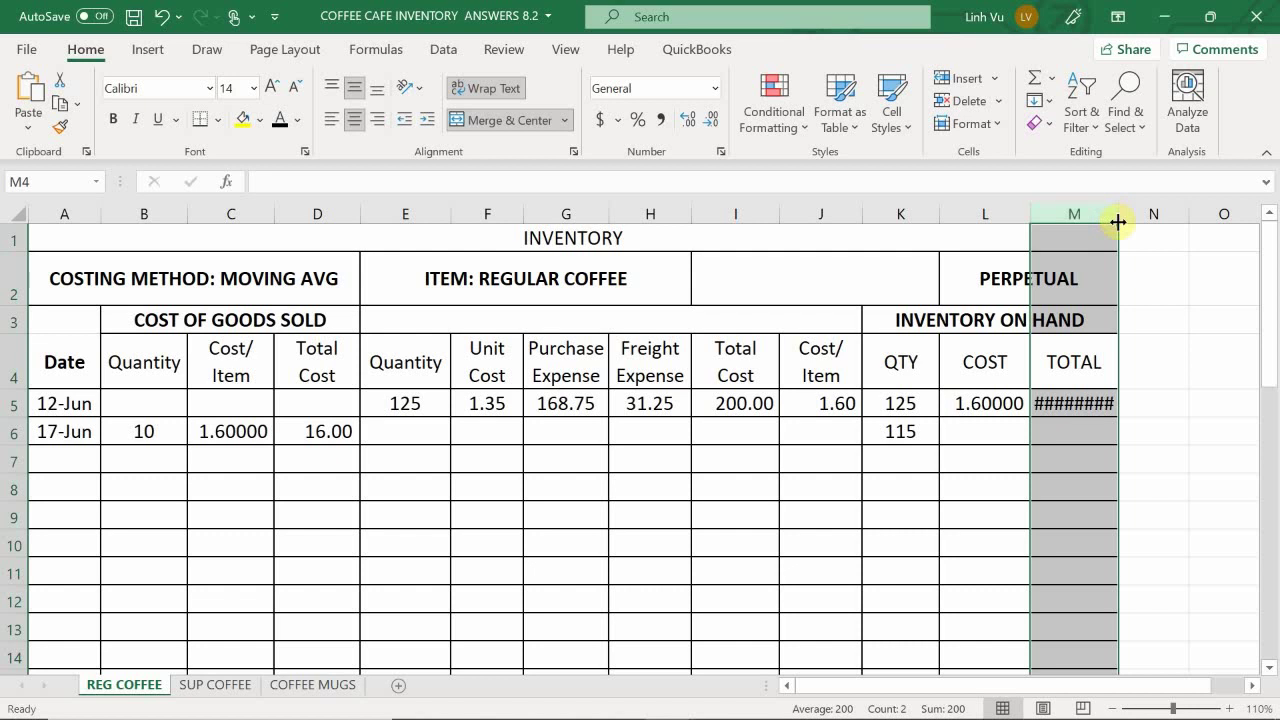
{"action": "double_click", "coordinate": [1117, 214]}
{"action": "left_click", "coordinate": [1100, 464]}
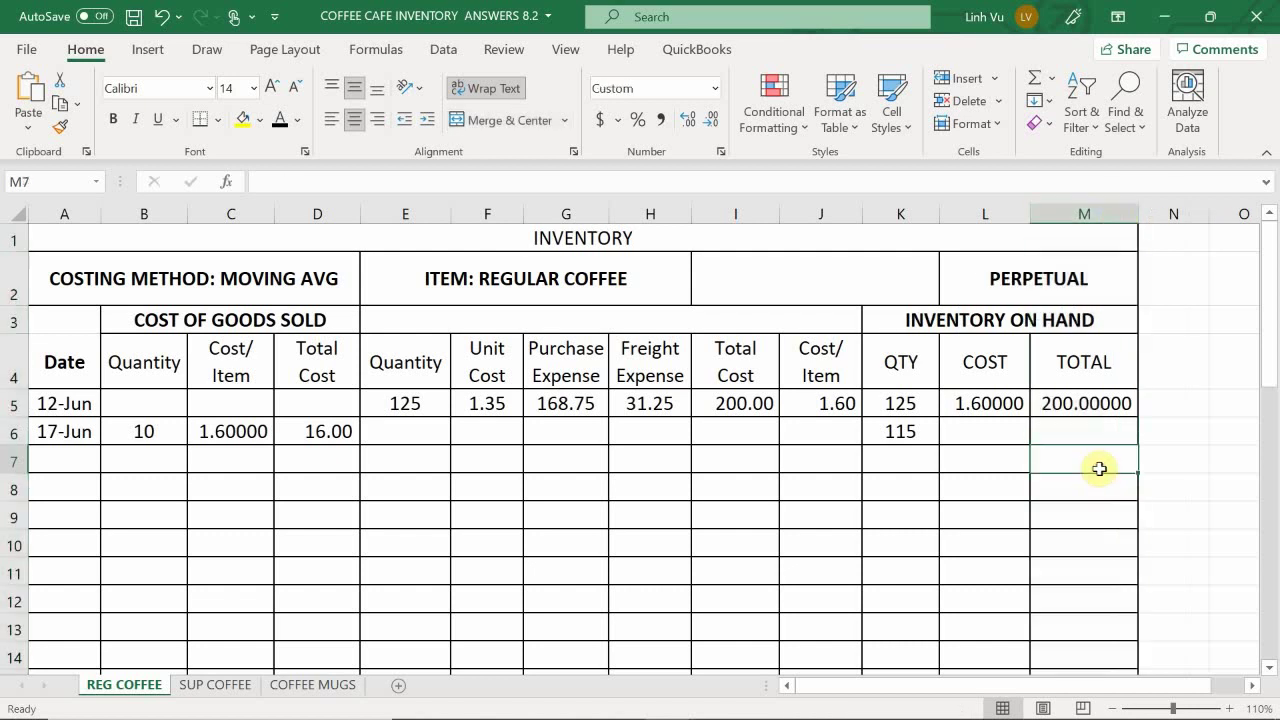
{"action": "left_click", "coordinate": [1070, 432]}
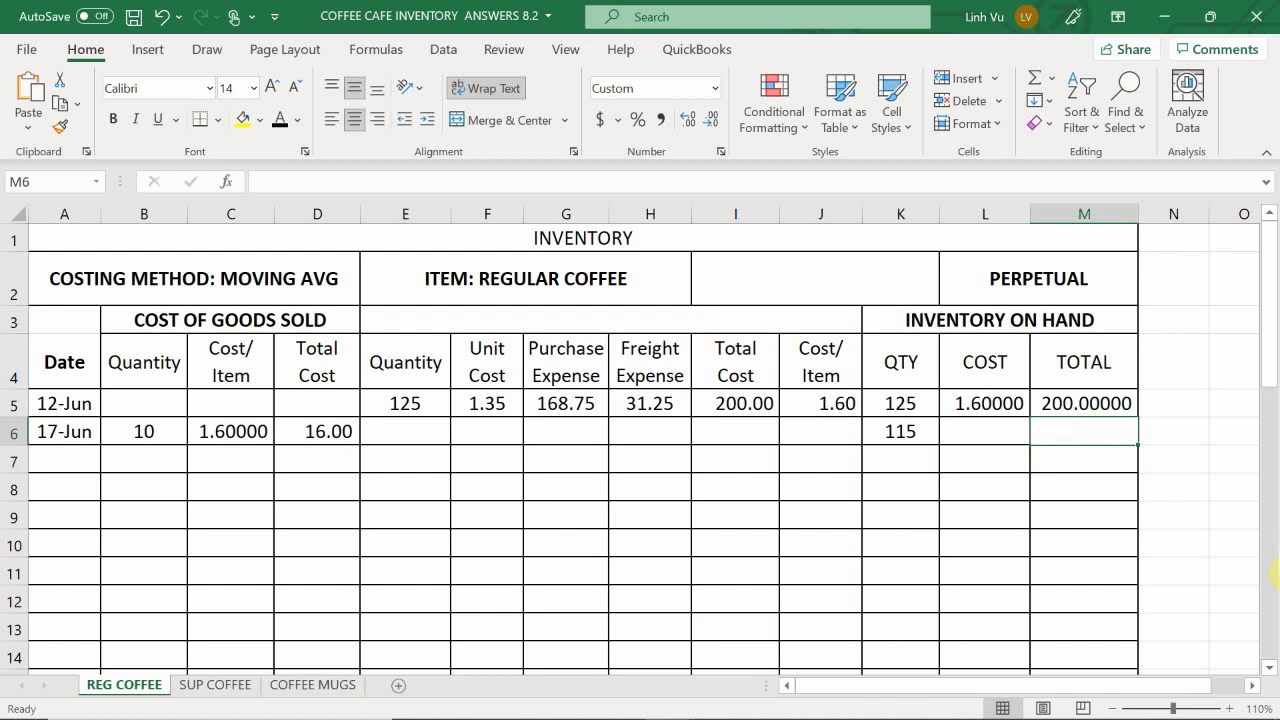
{"action": "type", "text": "="}
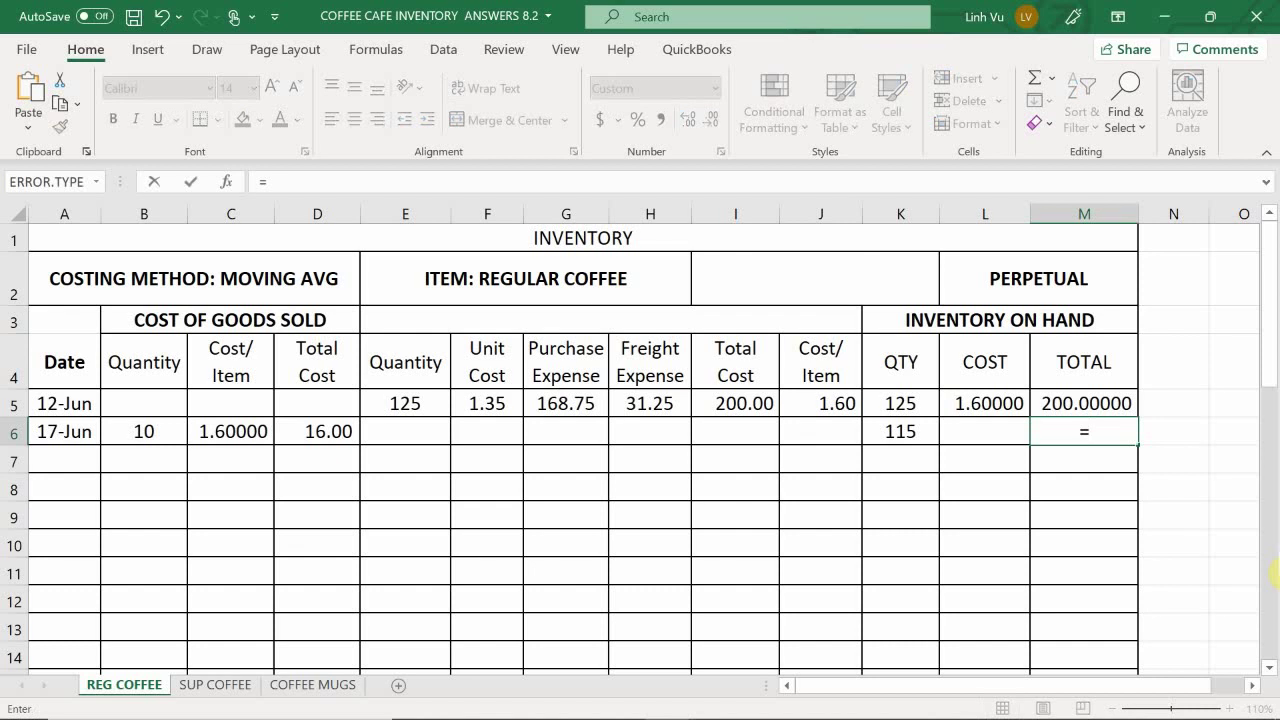
{"action": "key", "text": "Up"}
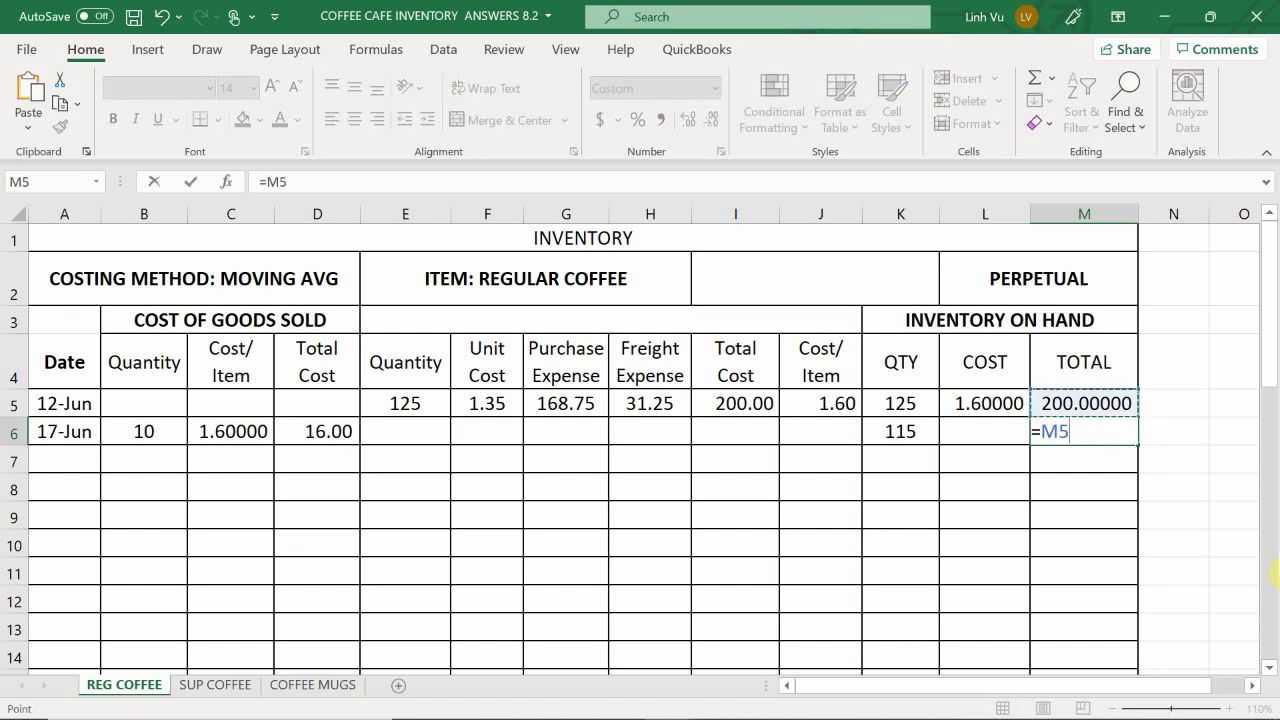
{"action": "key", "text": "BackSpace"}
{"action": "key", "text": "BackSpace"}
{"action": "key", "text": "BackSpace"}
{"action": "key", "text": "Return"}
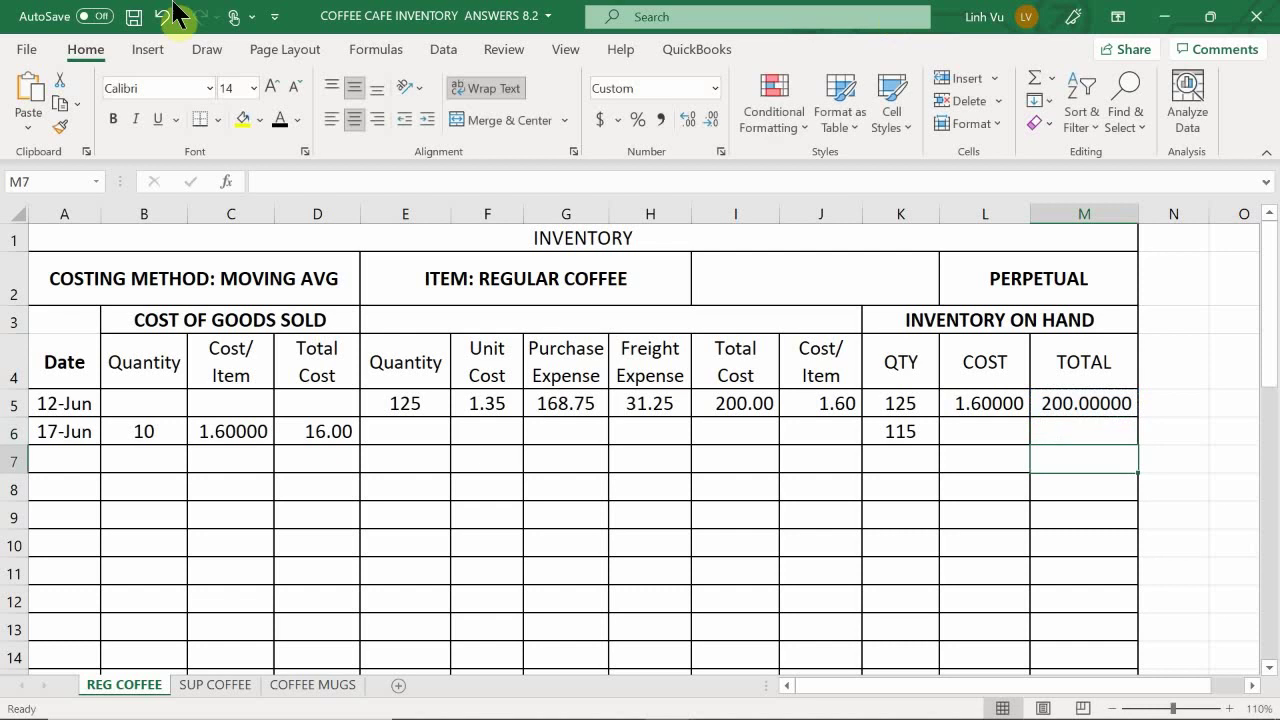
Step: Reduce the on-hand total in M5 to two decimal places and fit column M's width to its contents
{"action": "left_click", "coordinate": [1087, 393]}
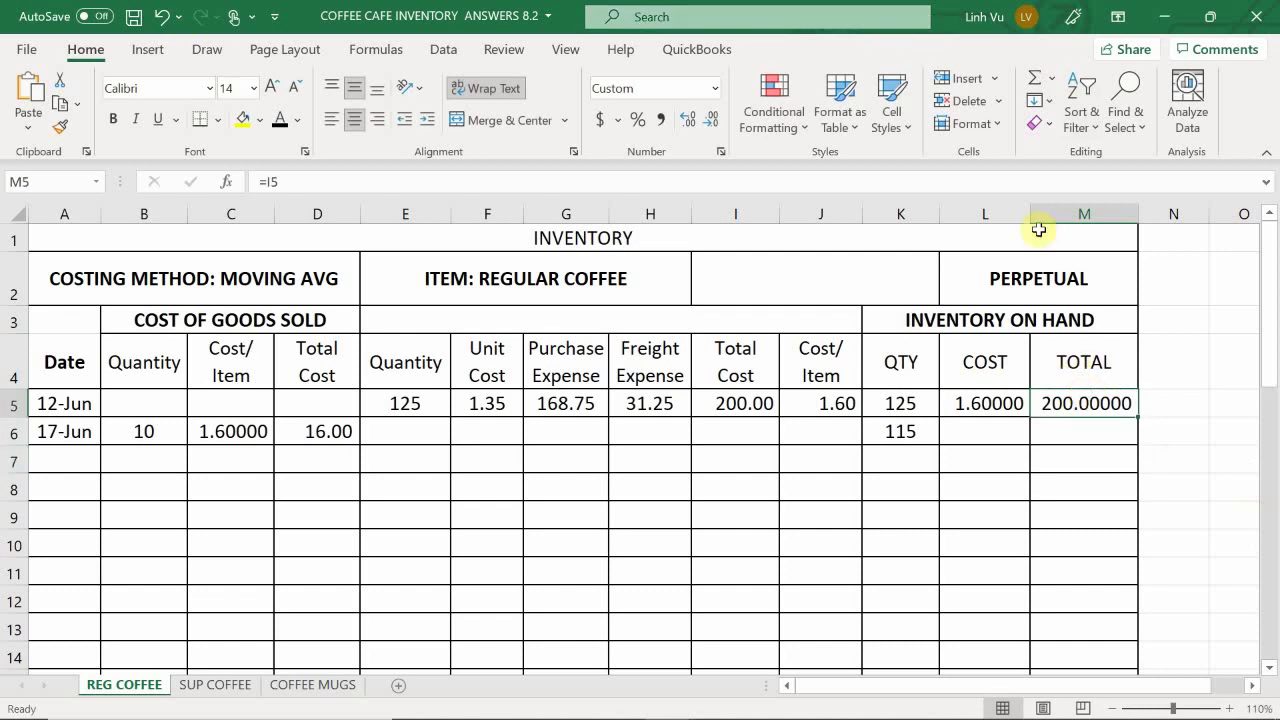
{"action": "left_click", "coordinate": [690, 120]}
{"action": "left_click", "coordinate": [690, 120]}
{"action": "left_click", "coordinate": [690, 120]}
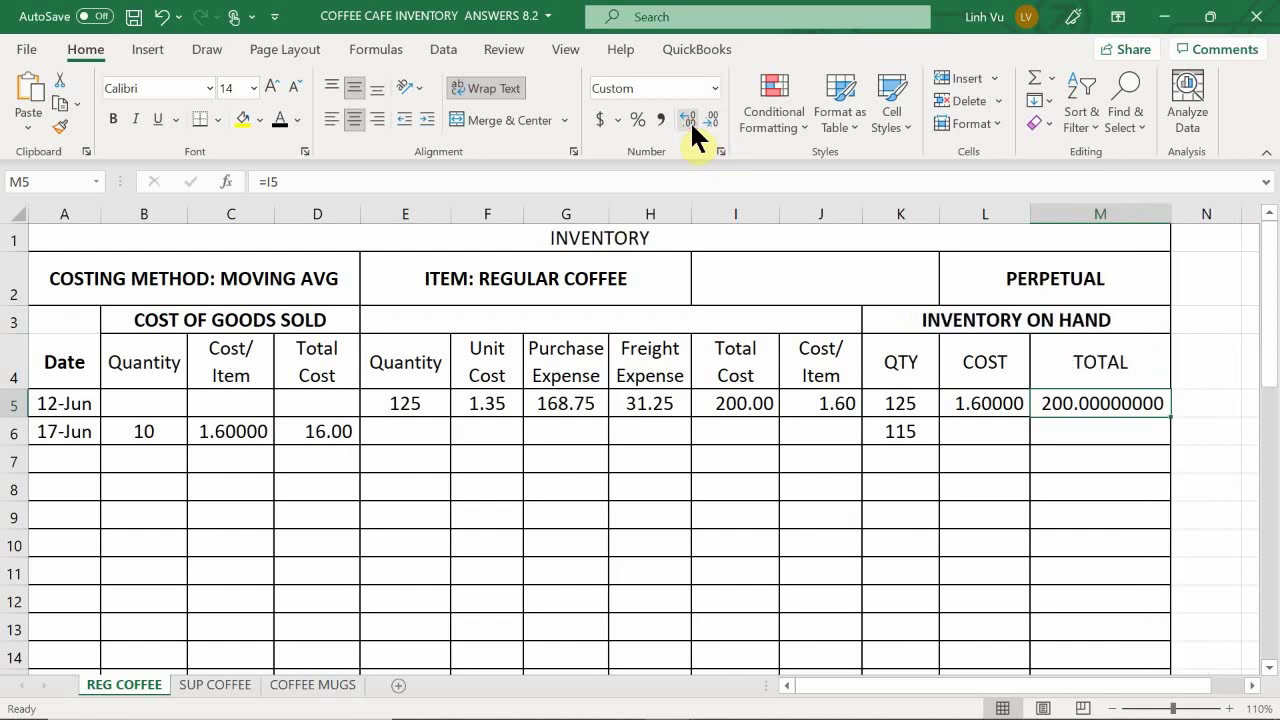
{"action": "left_click", "coordinate": [690, 120]}
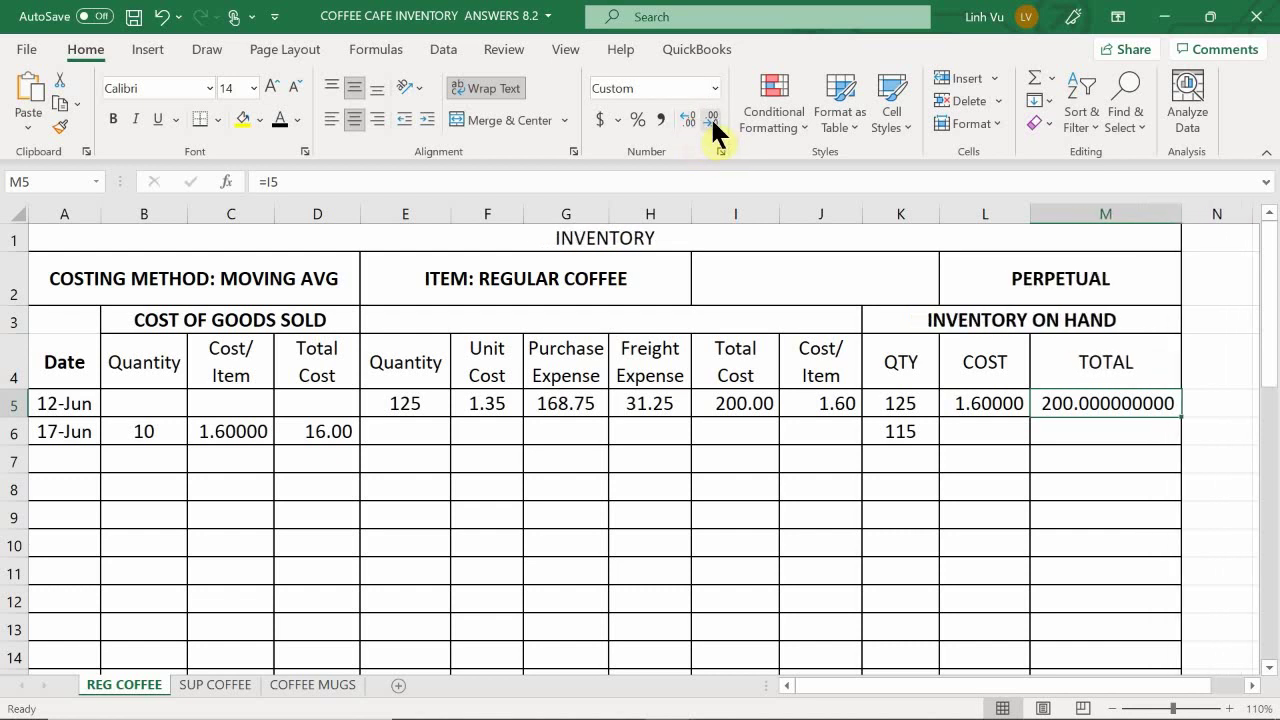
{"action": "left_click", "coordinate": [712, 120]}
{"action": "left_click", "coordinate": [712, 120]}
{"action": "left_click", "coordinate": [712, 120]}
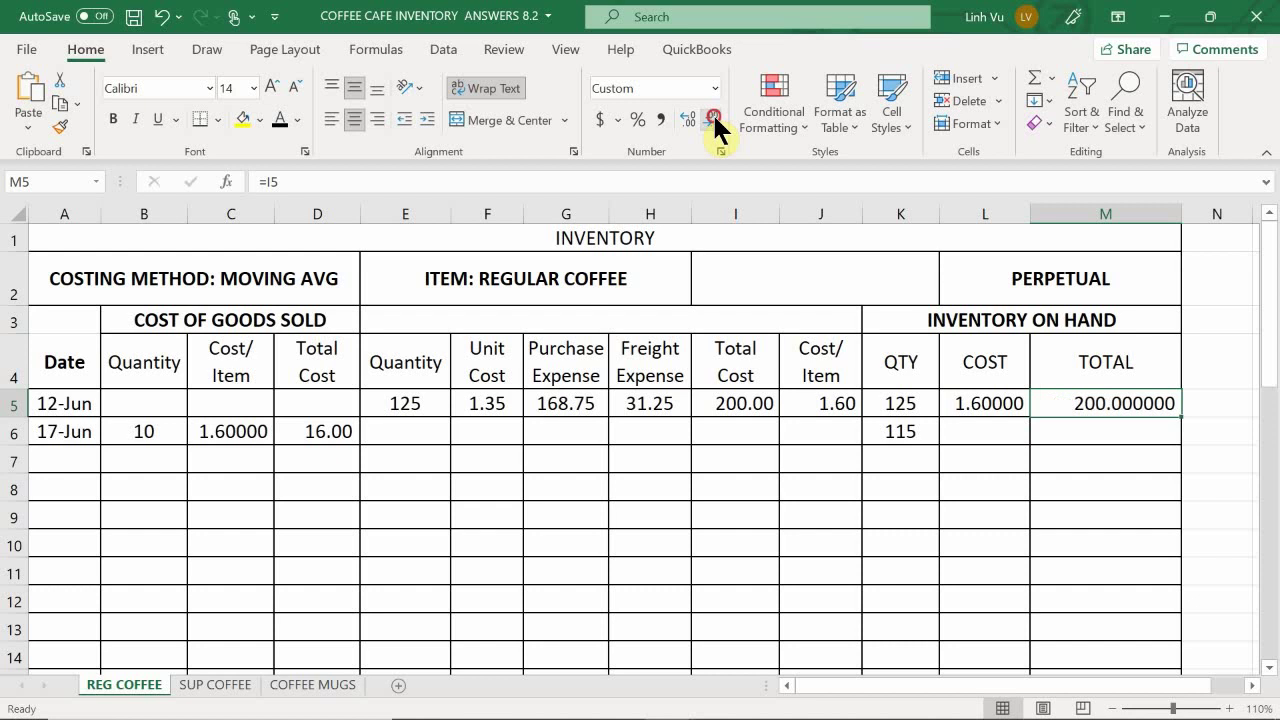
{"action": "left_click", "coordinate": [712, 120]}
{"action": "left_click", "coordinate": [712, 120]}
{"action": "left_click", "coordinate": [712, 120]}
{"action": "left_click", "coordinate": [712, 120]}
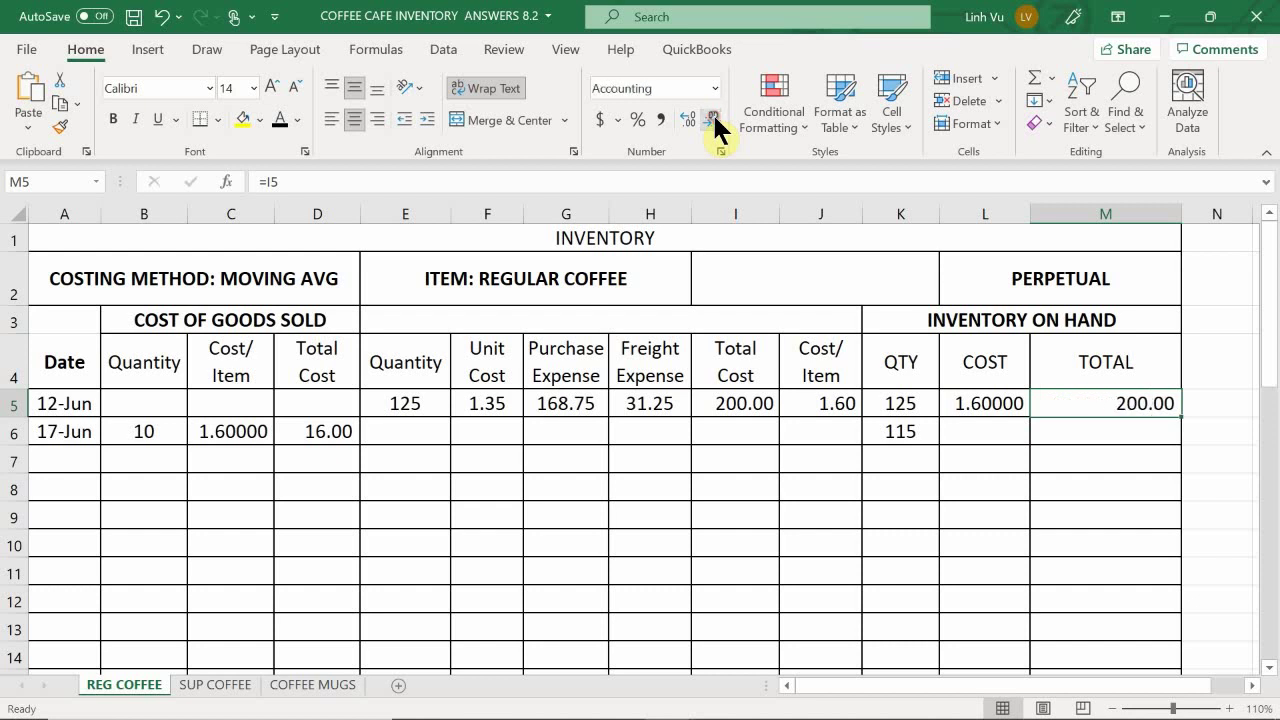
{"action": "double_click", "coordinate": [1181, 216]}
Step: Calculate the on-hand total in M6 by subtracting the cost of goods sold from the previous total, with =M5-D6
{"action": "left_click", "coordinate": [1063, 429]}
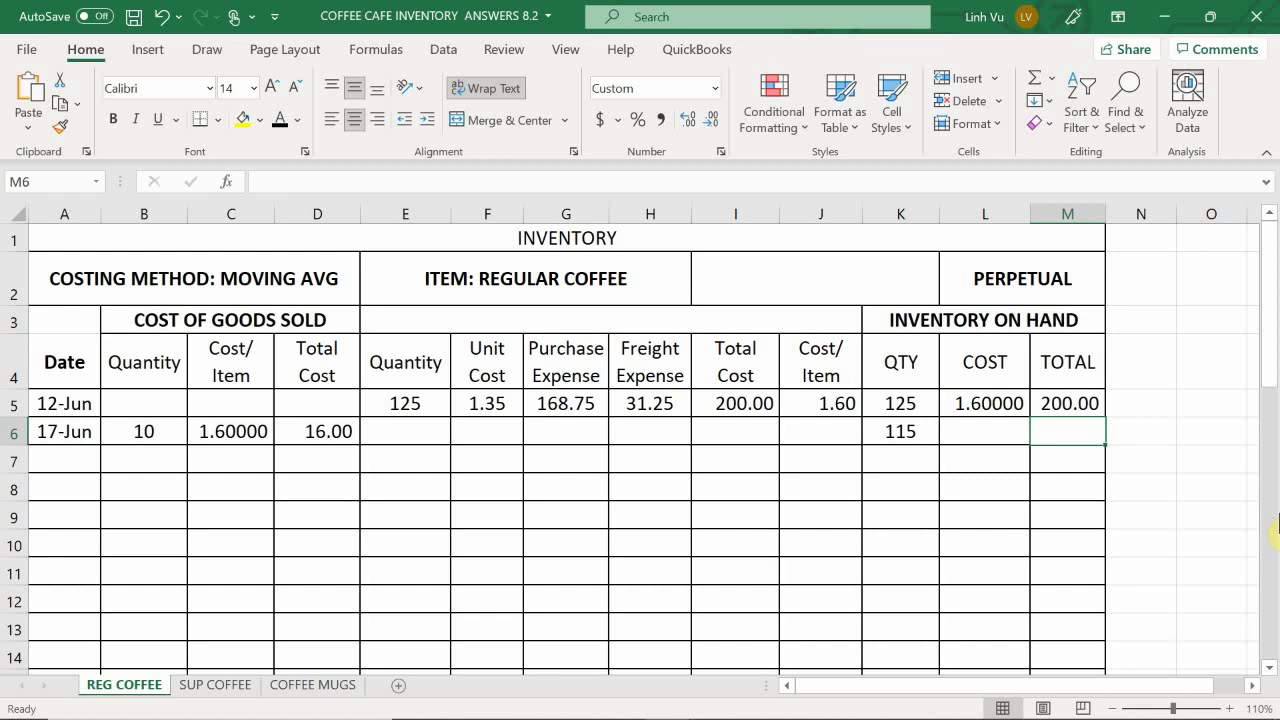
{"action": "type", "text": "="}
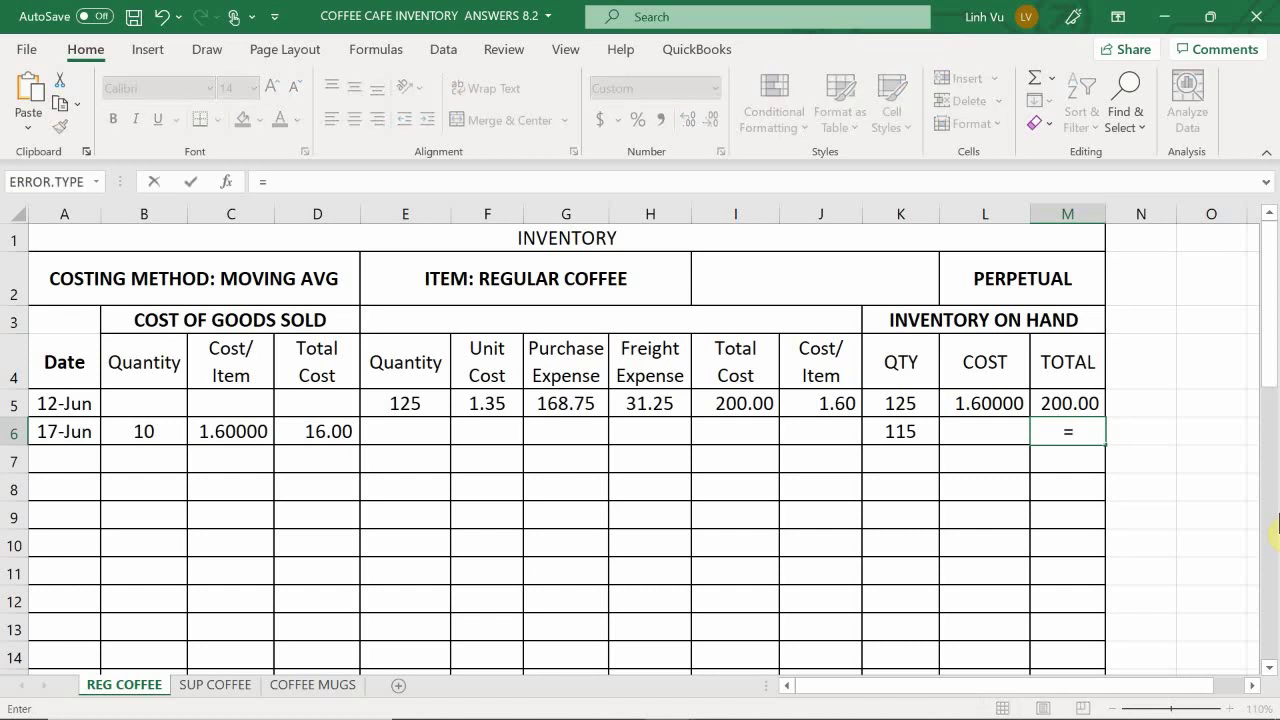
{"action": "key", "text": "Up"}
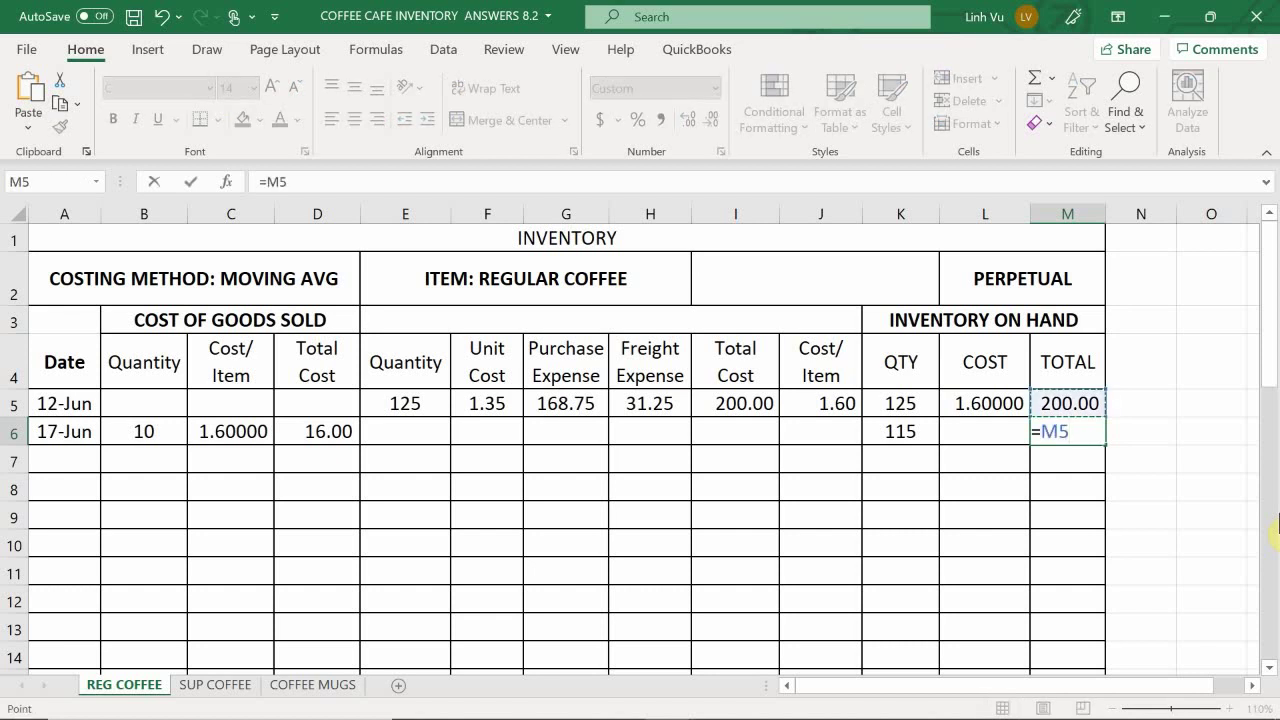
{"action": "type", "text": "-"}
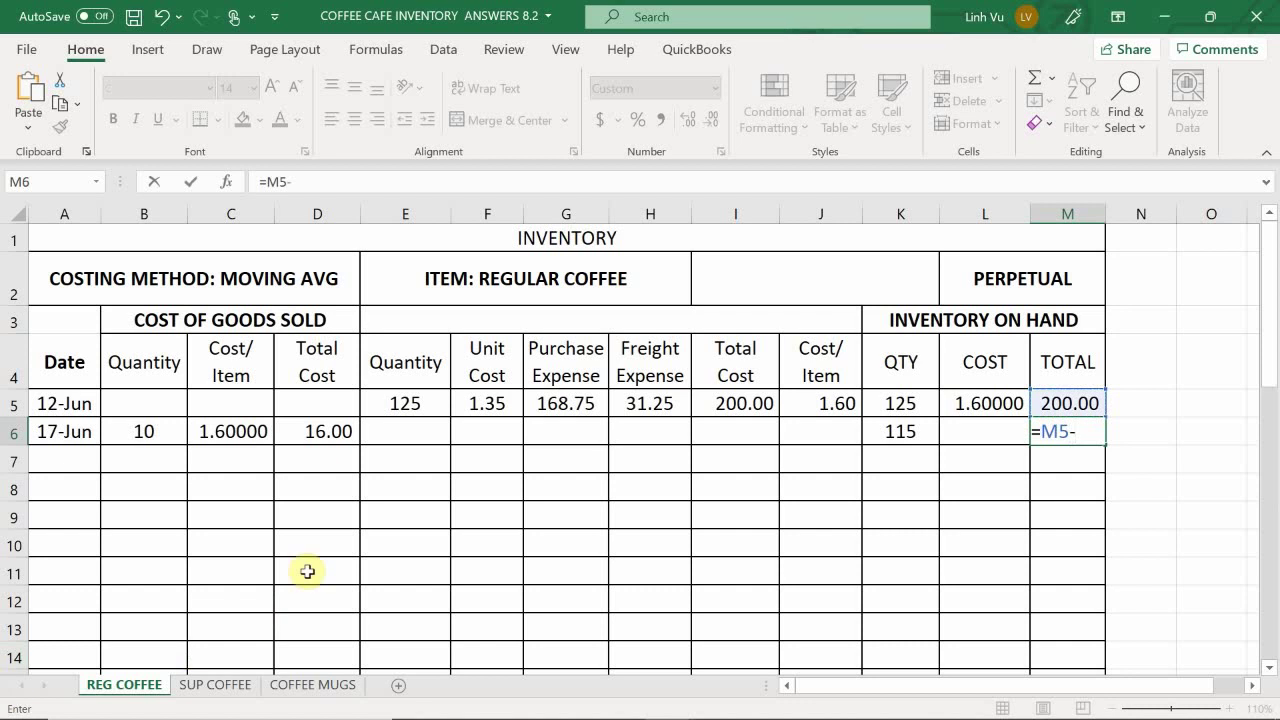
{"action": "left_click", "coordinate": [327, 437]}
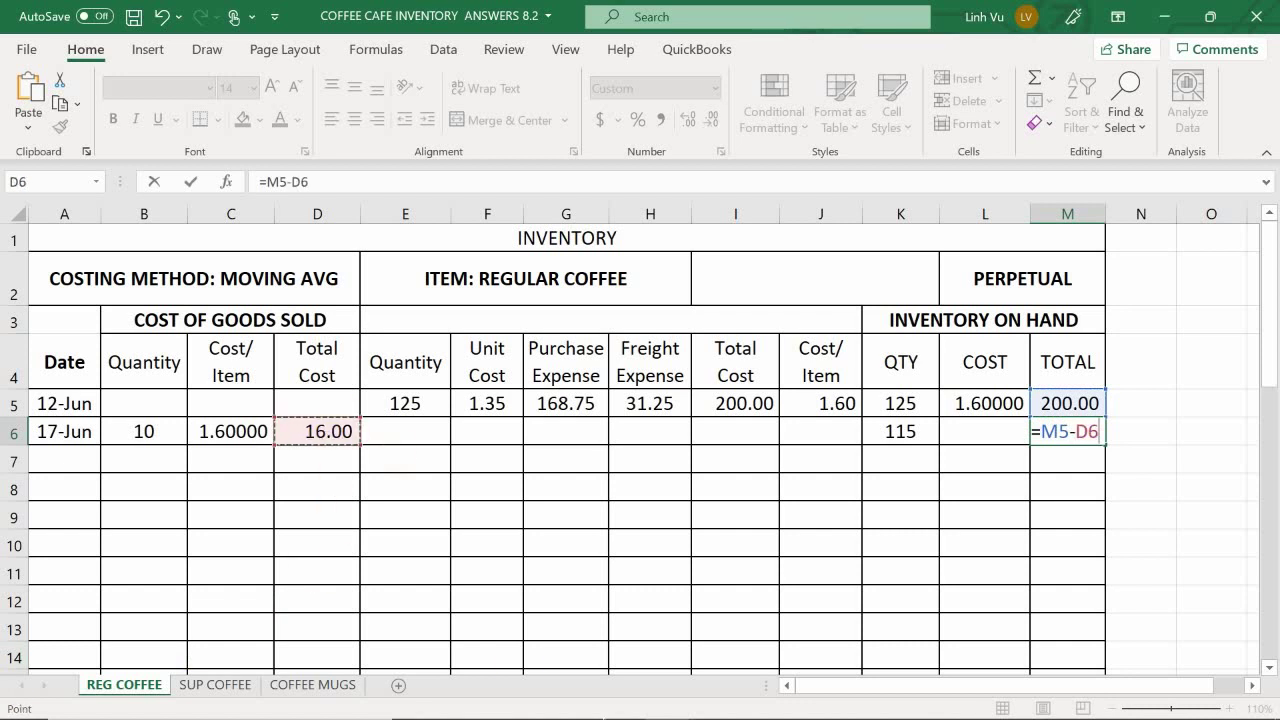
{"action": "key", "text": "Return"}
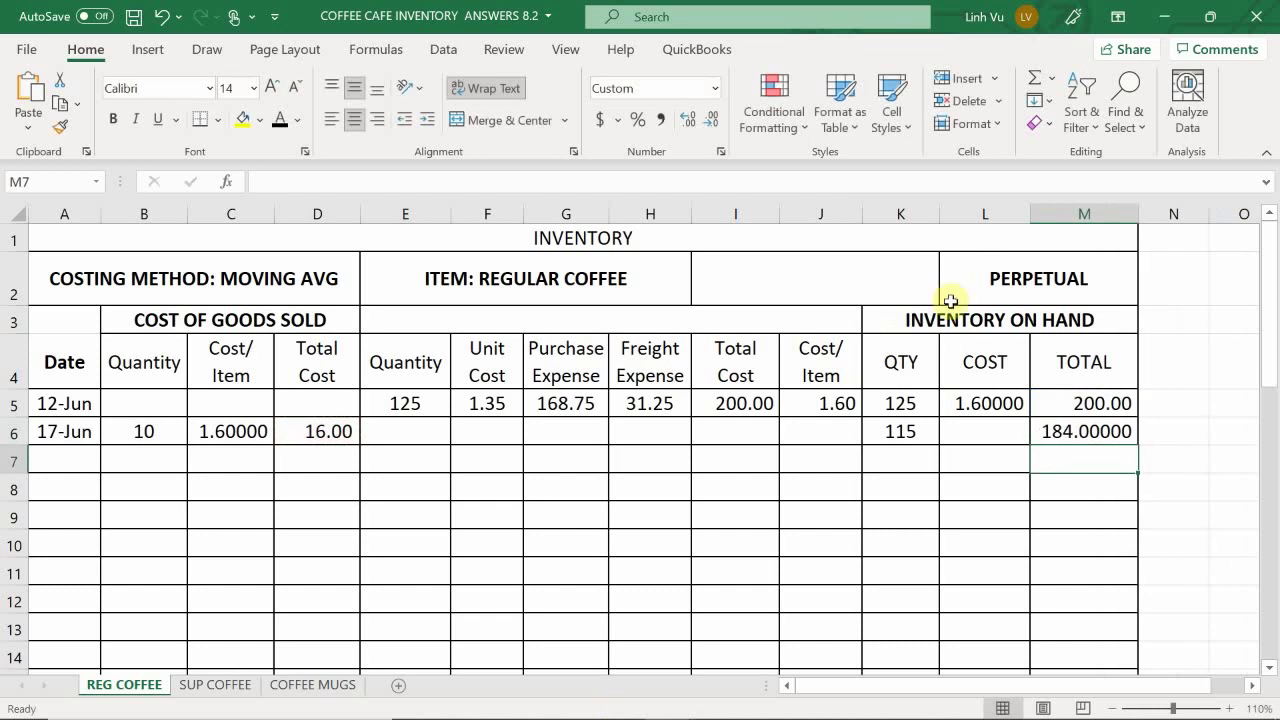
Step: Apply the comma number style to the on-hand total cells from M5 downward and fit column M's width to its contents
{"action": "left_click", "coordinate": [1068, 398]}
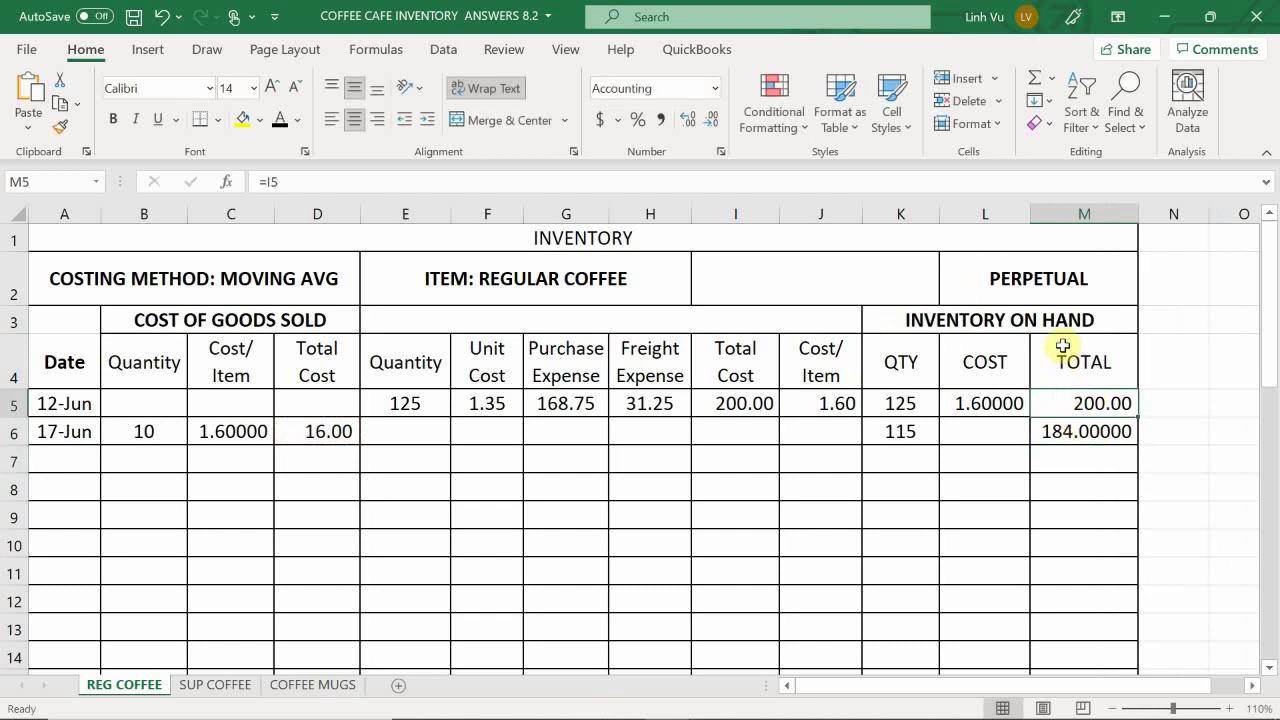
{"action": "left_click", "coordinate": [1063, 214]}
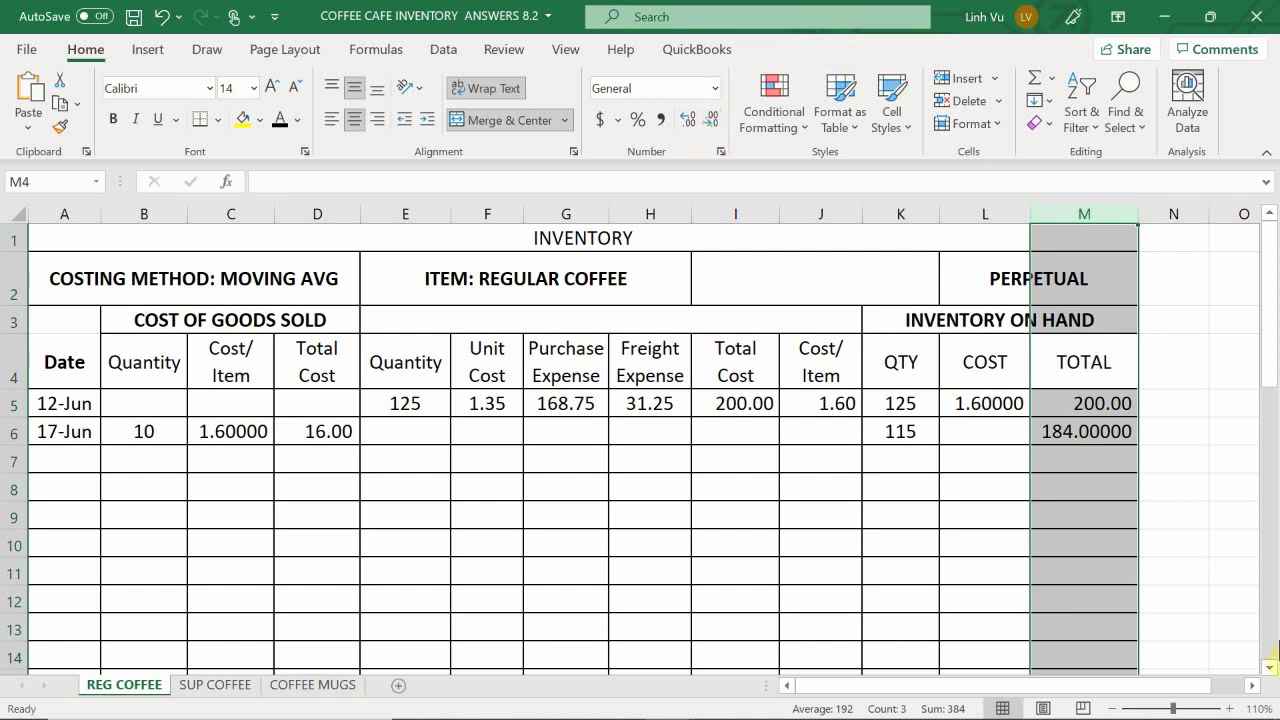
{"action": "left_click", "coordinate": [1067, 440]}
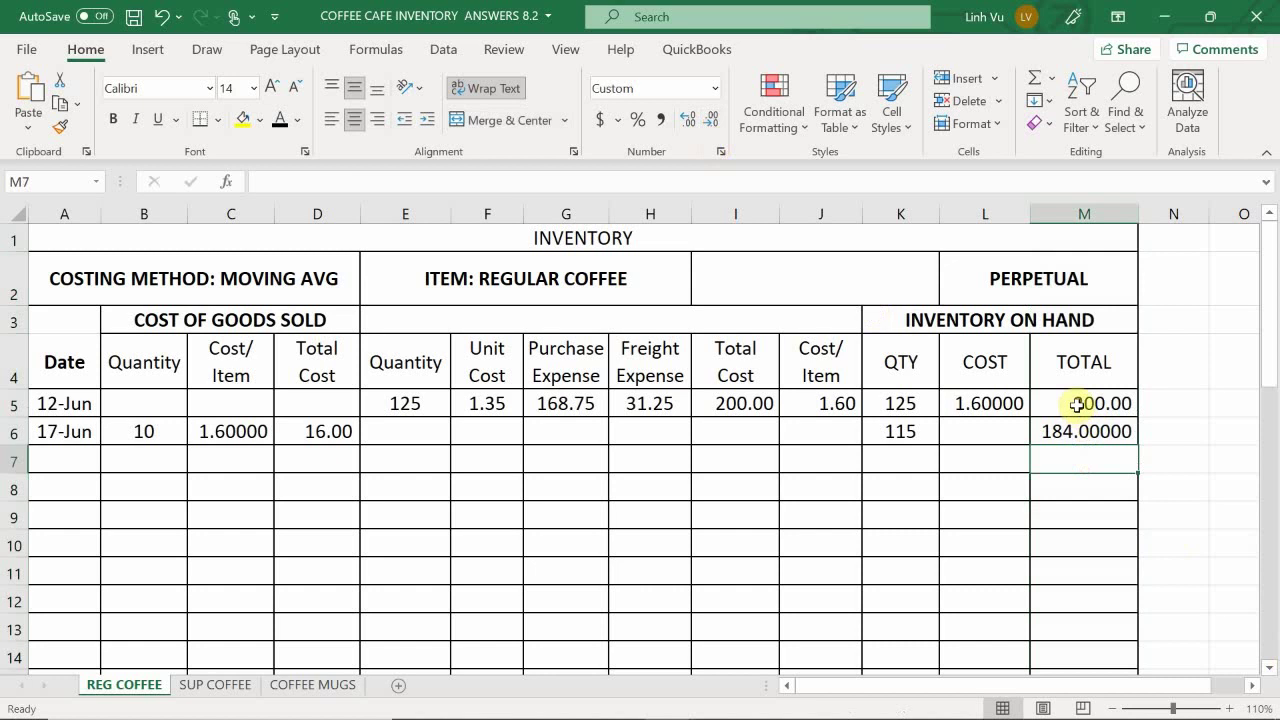
{"action": "left_click_drag", "start_coordinate": [1077, 403], "coordinate": [1160, 632]}
{"action": "scroll", "coordinate": [1063, 541], "scroll_direction": "up", "scroll_amount": 8}
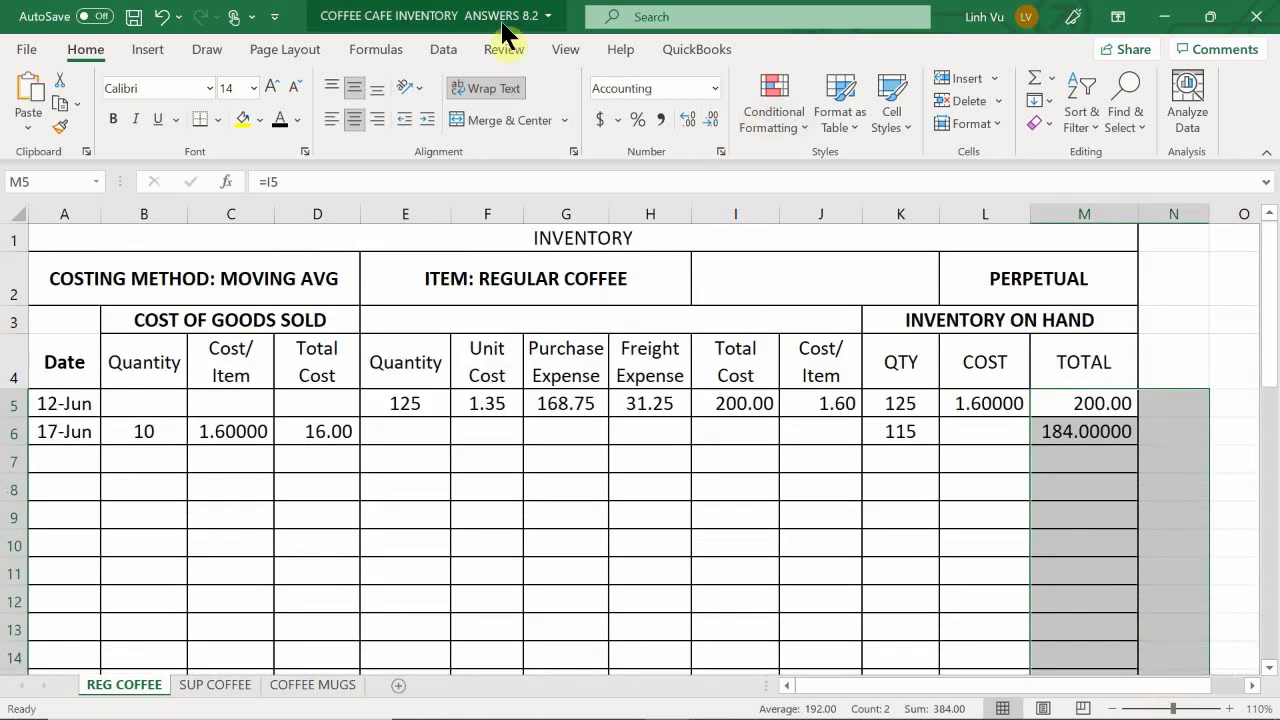
{"action": "left_click", "coordinate": [684, 117]}
{"action": "left_click", "coordinate": [709, 117]}
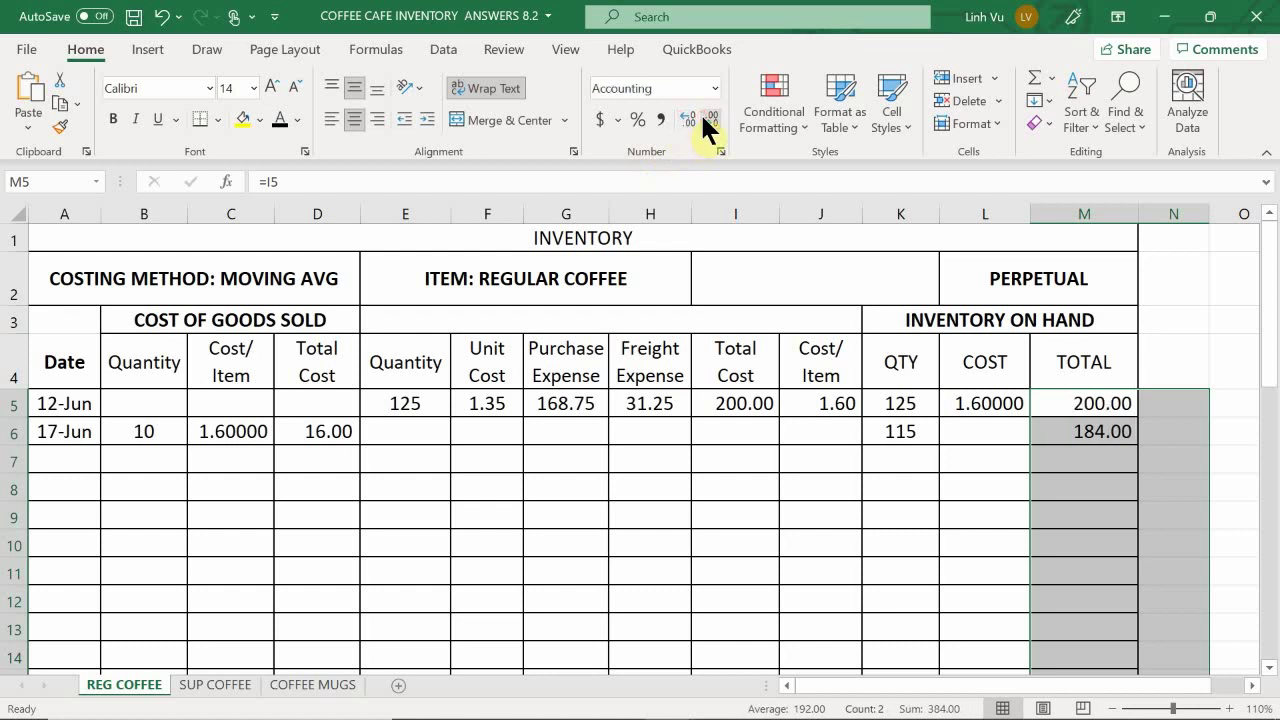
{"action": "left_click", "coordinate": [709, 117]}
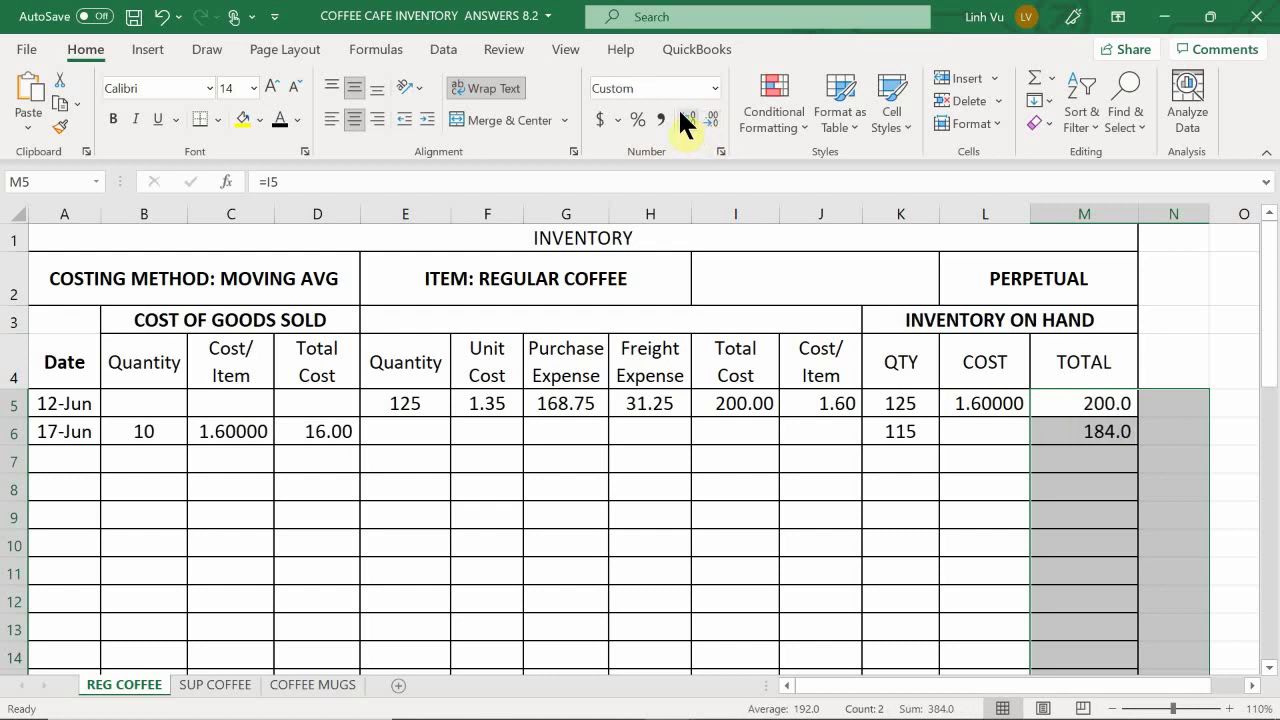
{"action": "left_click", "coordinate": [667, 115]}
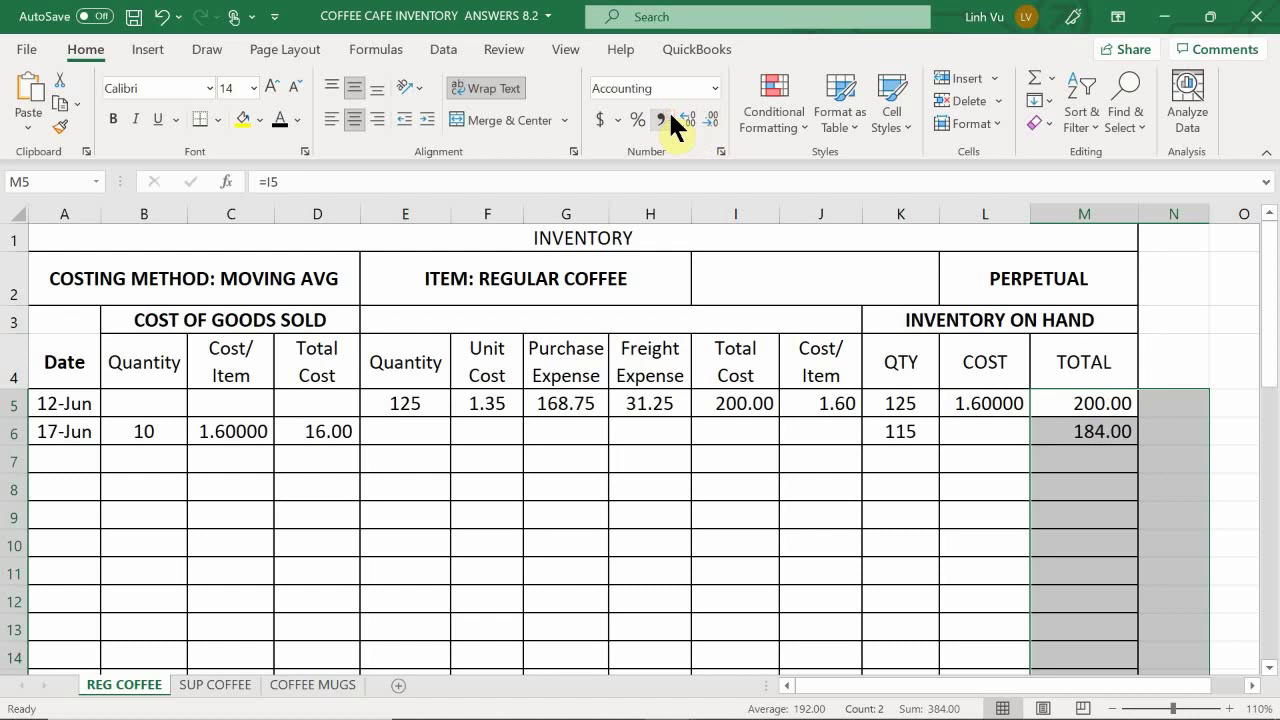
{"action": "double_click", "coordinate": [1139, 215]}
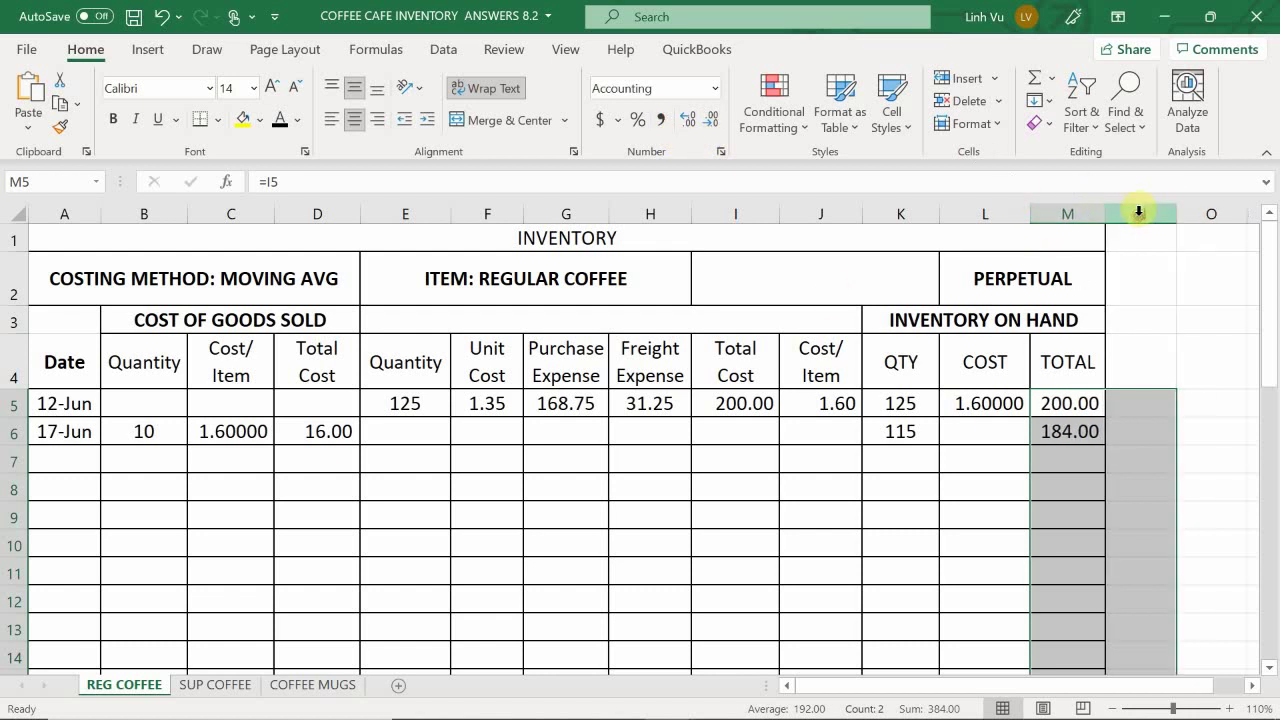
{"action": "left_click", "coordinate": [1131, 505]}
Step: Calculate the on-hand unit cost in L6 by dividing the total by the quantity, with =M6/K6
{"action": "left_click", "coordinate": [997, 430]}
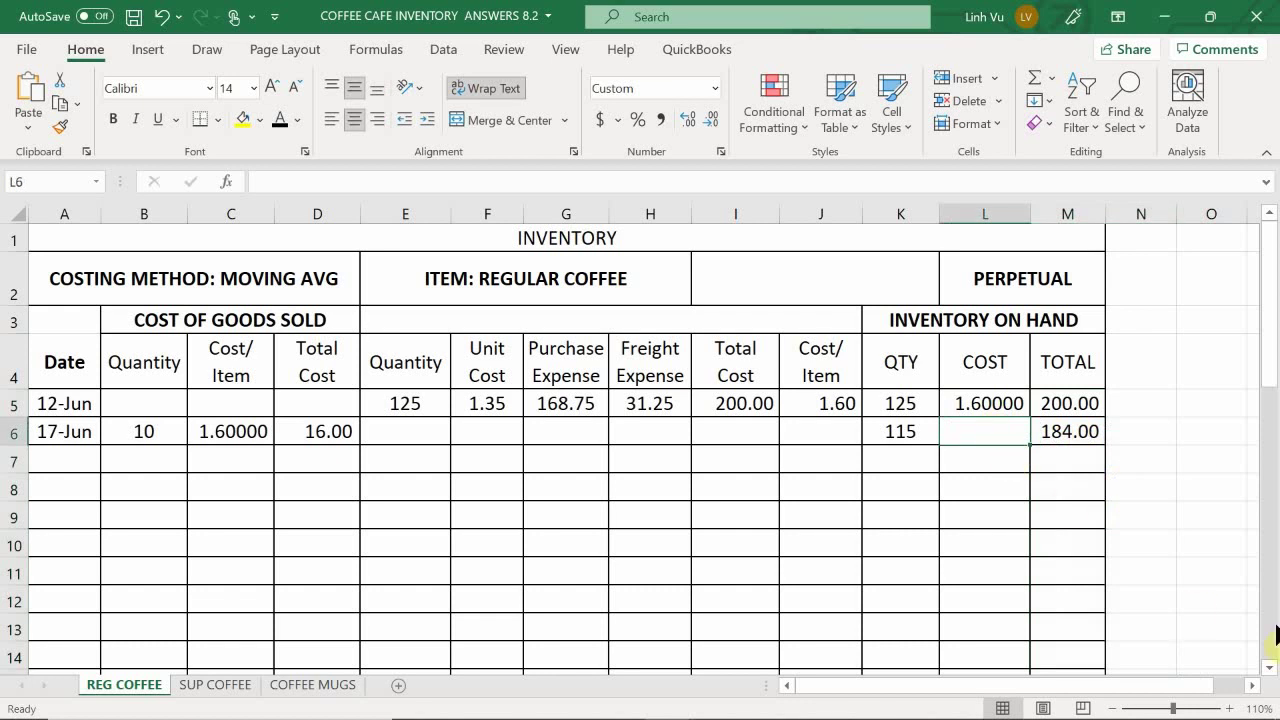
{"action": "type", "text": "=M6/"}
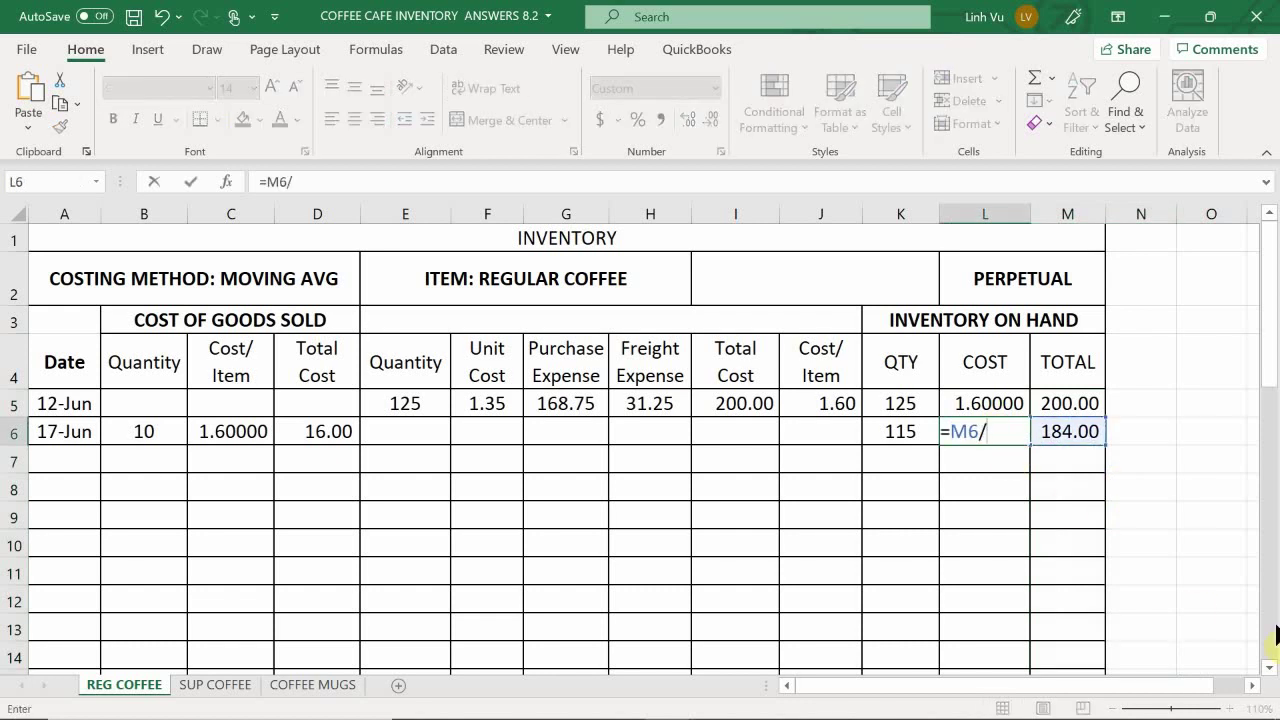
{"action": "type", "text": "K6"}
{"action": "key", "text": "Return"}
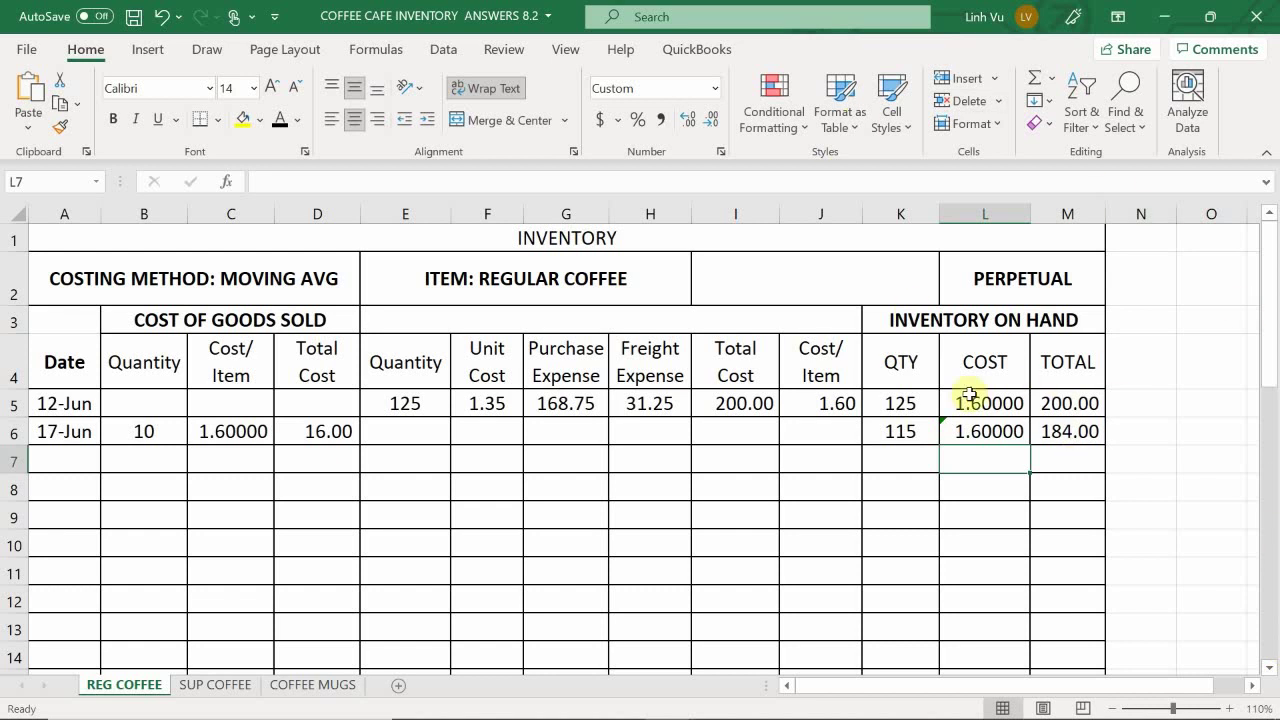
Step: Black out the superseded June 12 on-hand balance by filling K5:M5 with black
{"action": "left_click_drag", "start_coordinate": [896, 400], "coordinate": [1055, 410]}
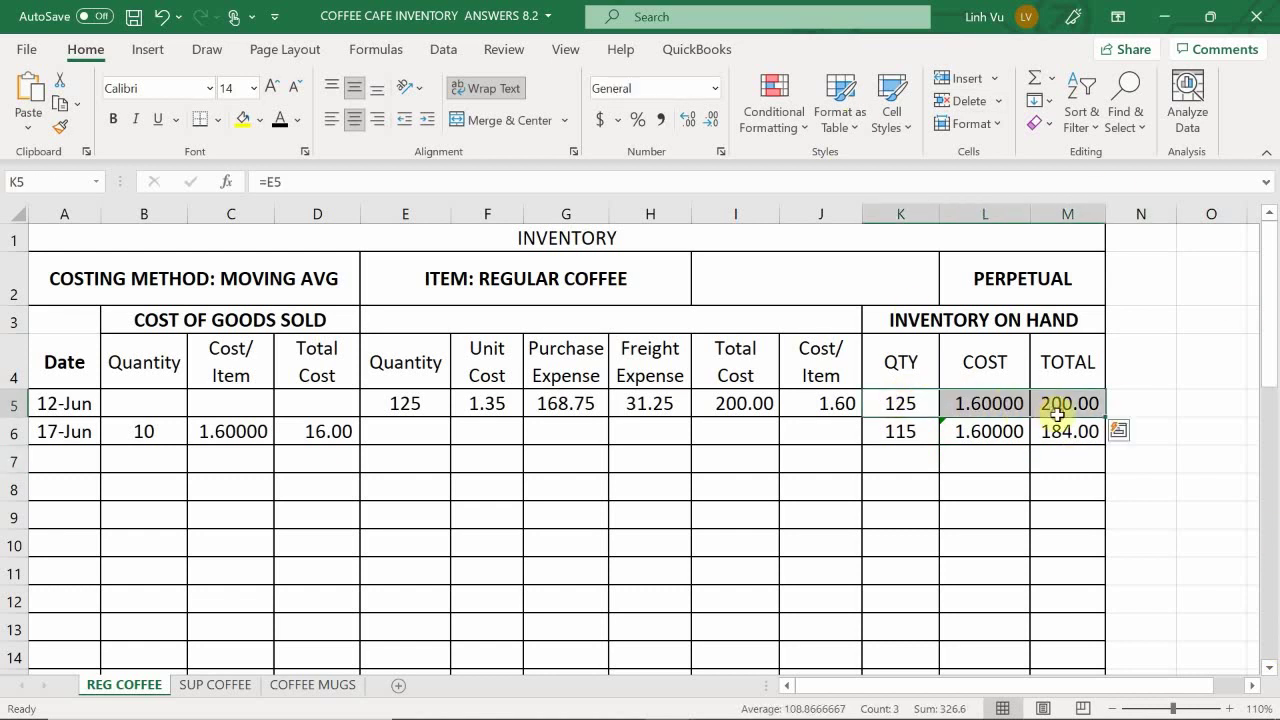
{"action": "left_click", "coordinate": [259, 119]}
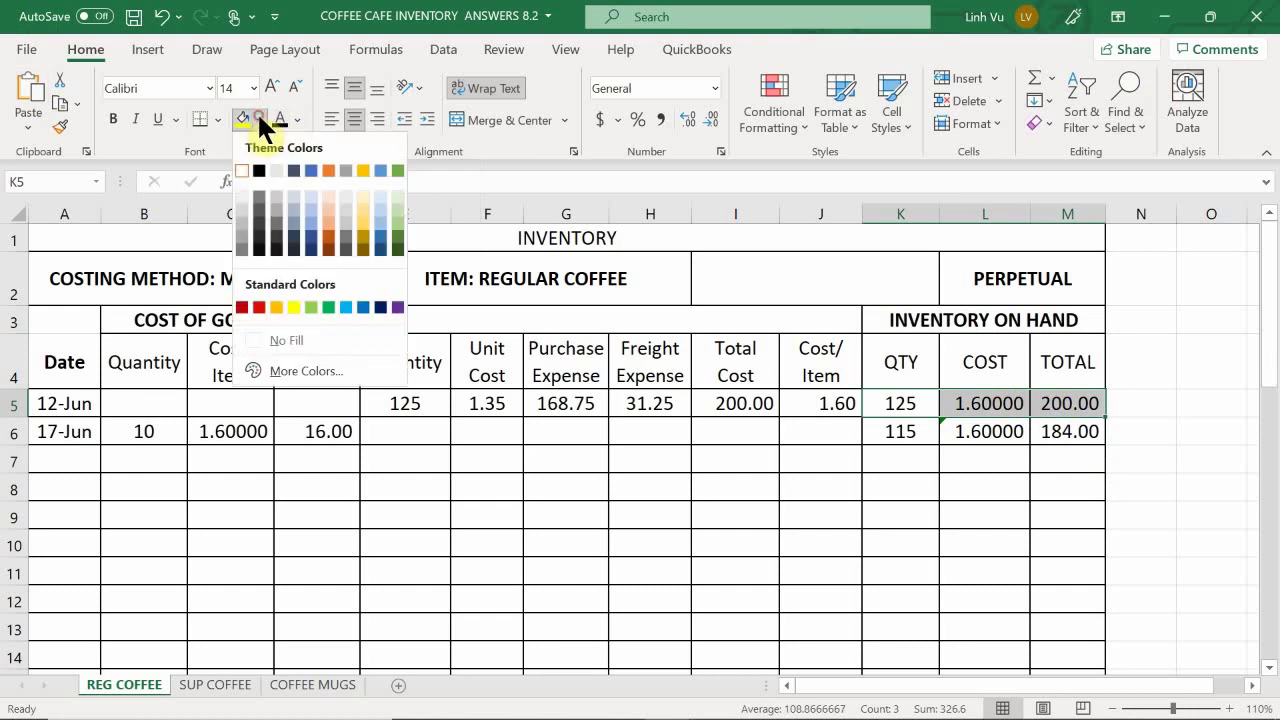
{"action": "left_click", "coordinate": [259, 171]}
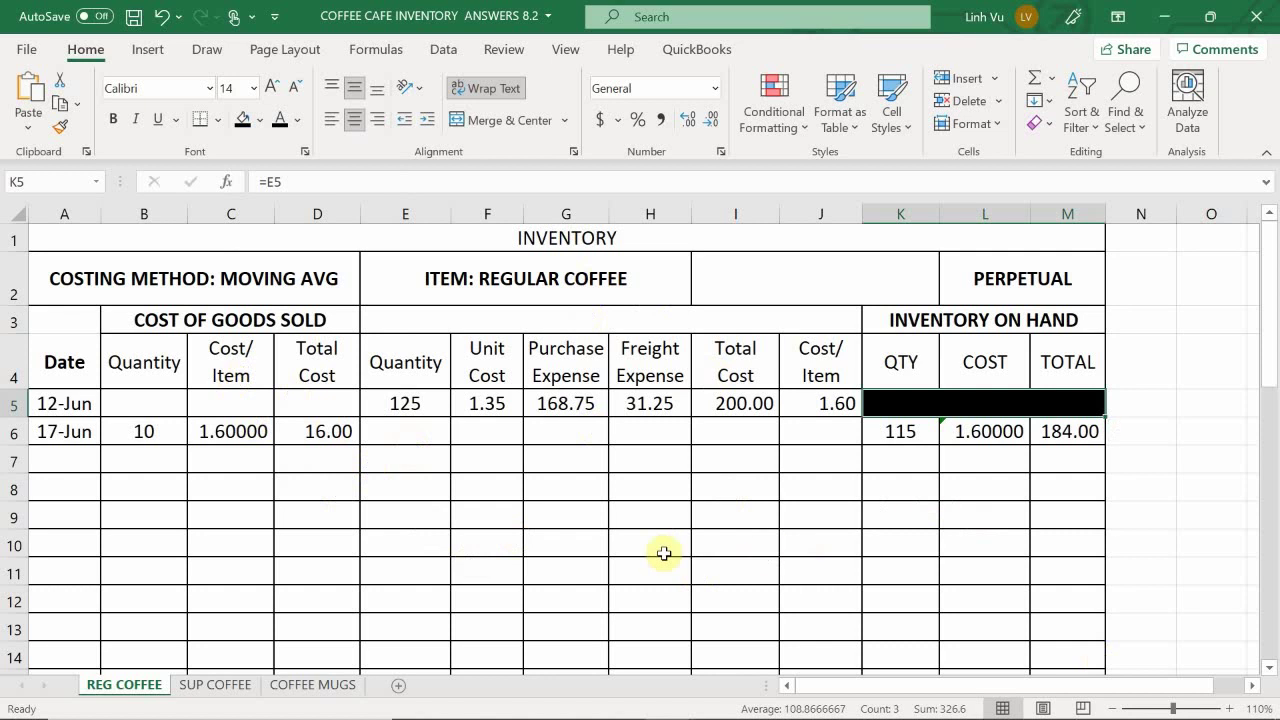
{"action": "left_click", "coordinate": [977, 465]}
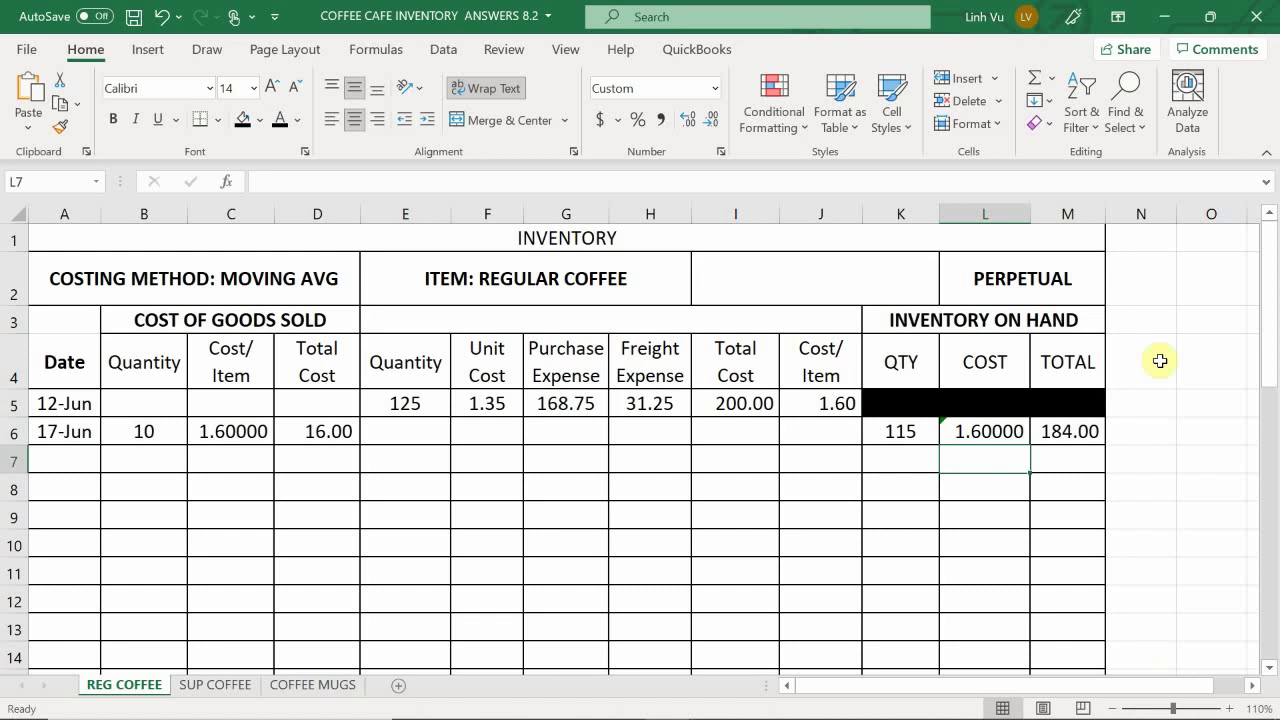
Step: Enter the date 6/17 in A6 of the SUP COFFEE inventory sheet
{"action": "left_click", "coordinate": [190, 686]}
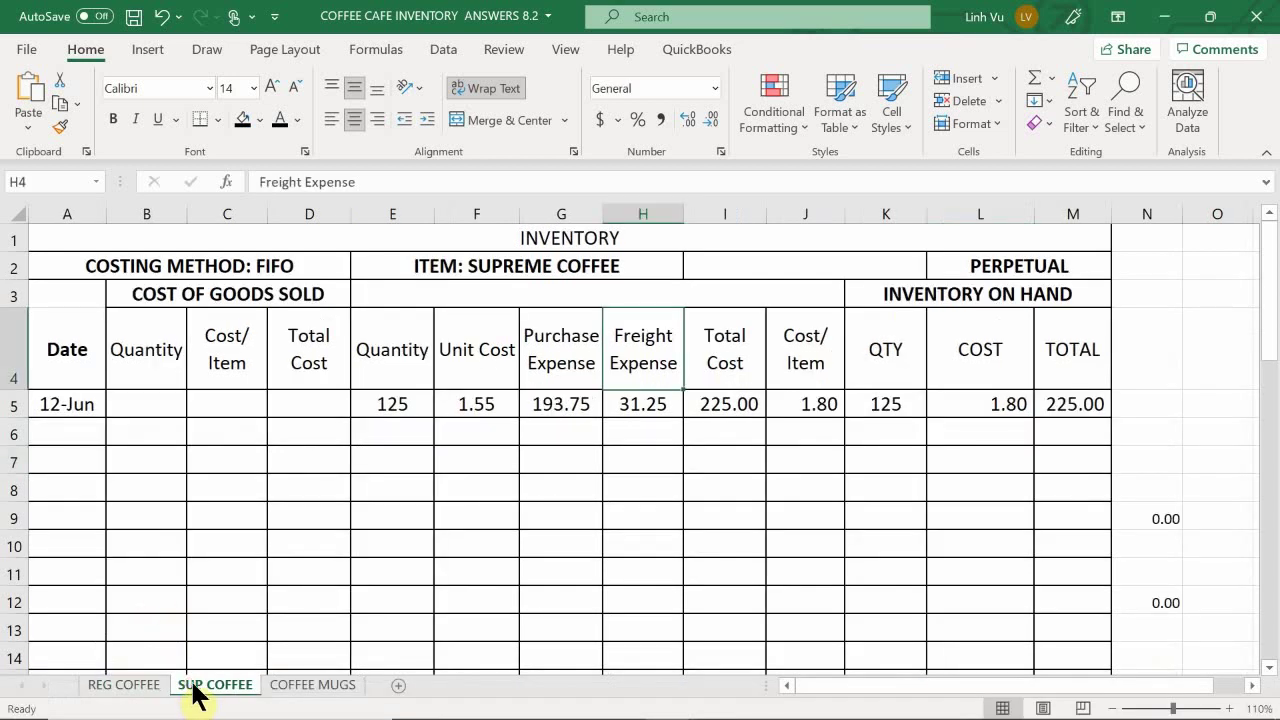
{"action": "left_click", "coordinate": [57, 434]}
{"action": "type", "text": "6/17"}
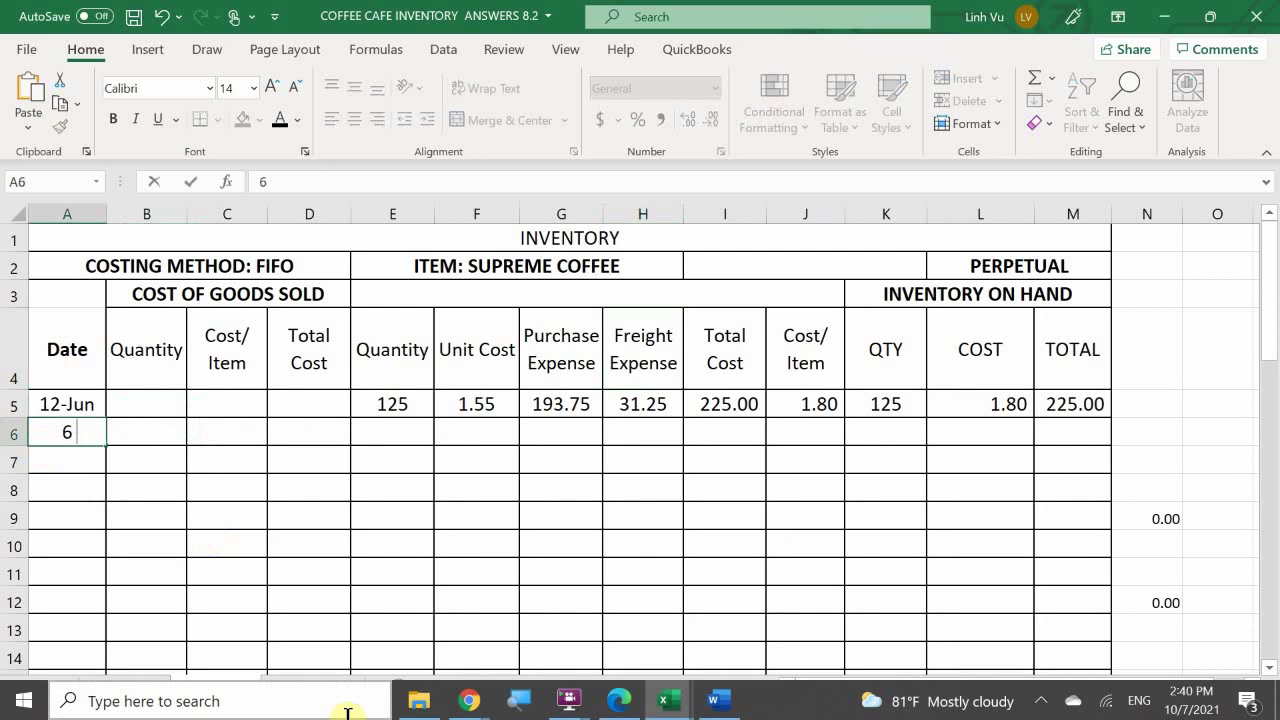
{"action": "key", "text": "Return"}
Step: Enter 15.5 as the cost of goods sold quantity in B6, checking the Supreme Coffee in-store use in the Word scenario document
{"action": "key", "text": "Up"}
{"action": "key", "text": "Right"}
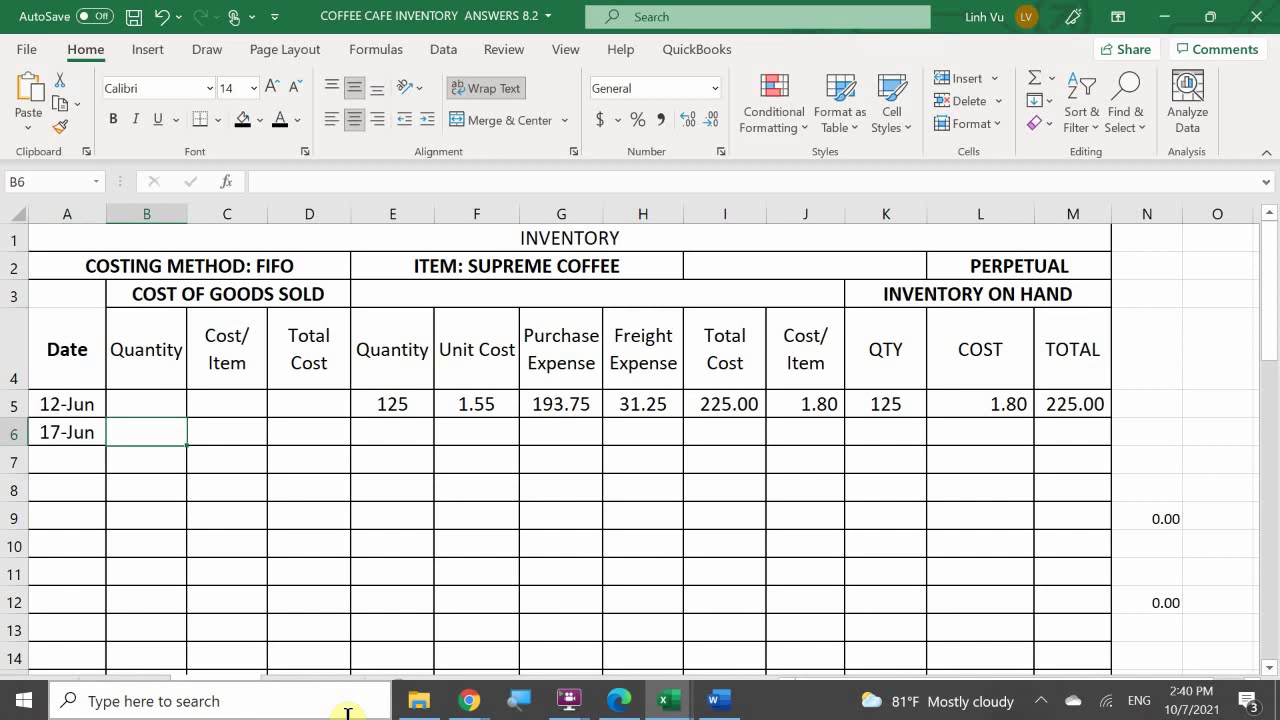
{"action": "type", "text": "15"}
{"action": "key", "text": "Return"}
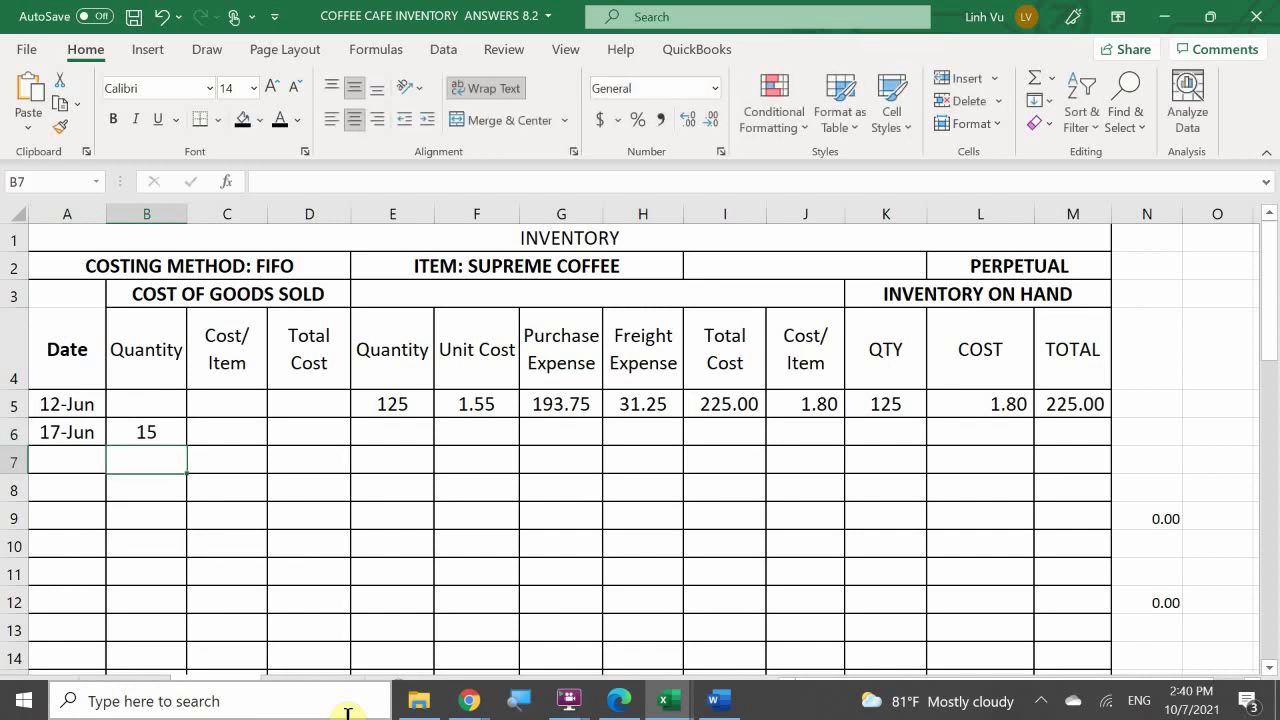
{"action": "left_click", "coordinate": [715, 703]}
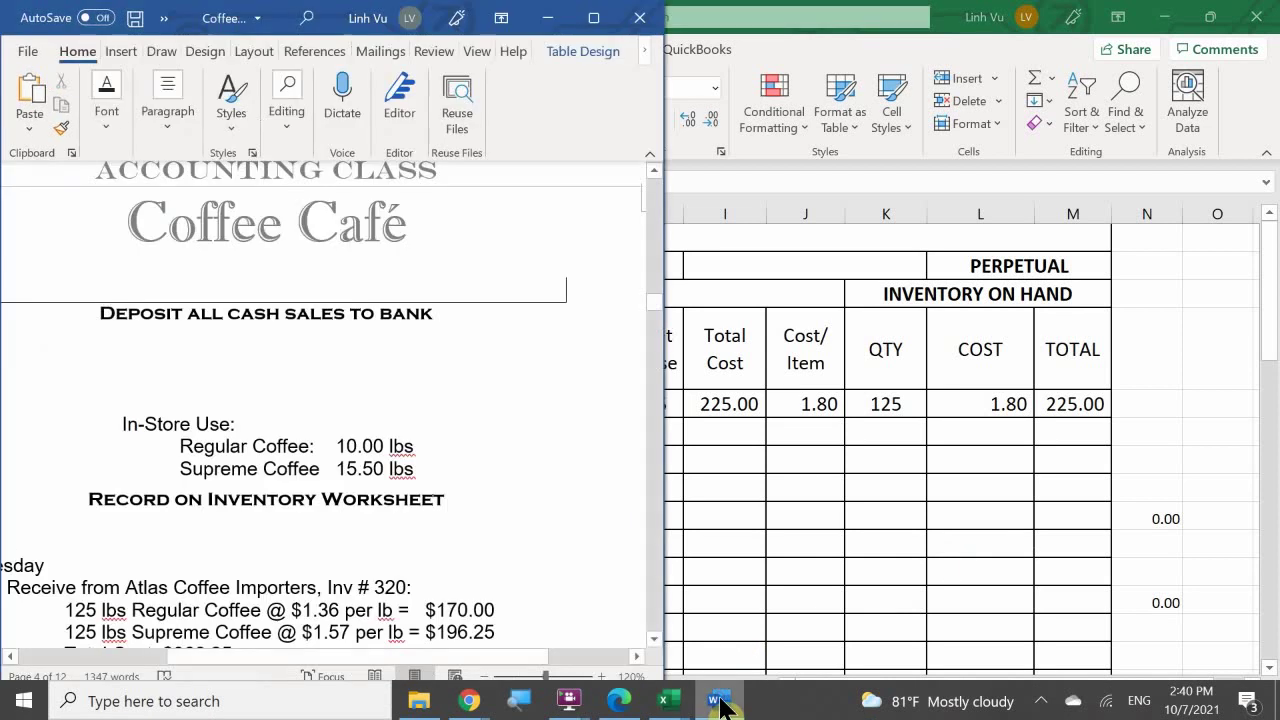
{"action": "left_click", "coordinate": [721, 703]}
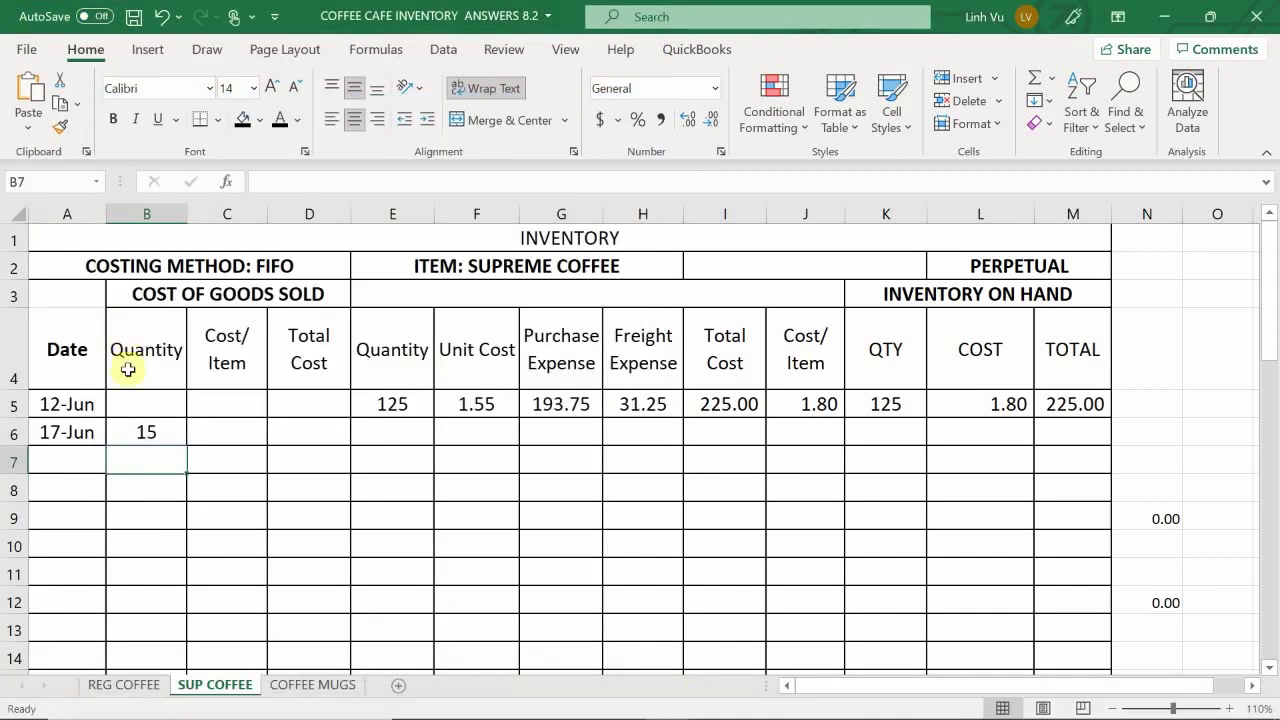
{"action": "left_click", "coordinate": [143, 434]}
{"action": "key", "text": "F2"}
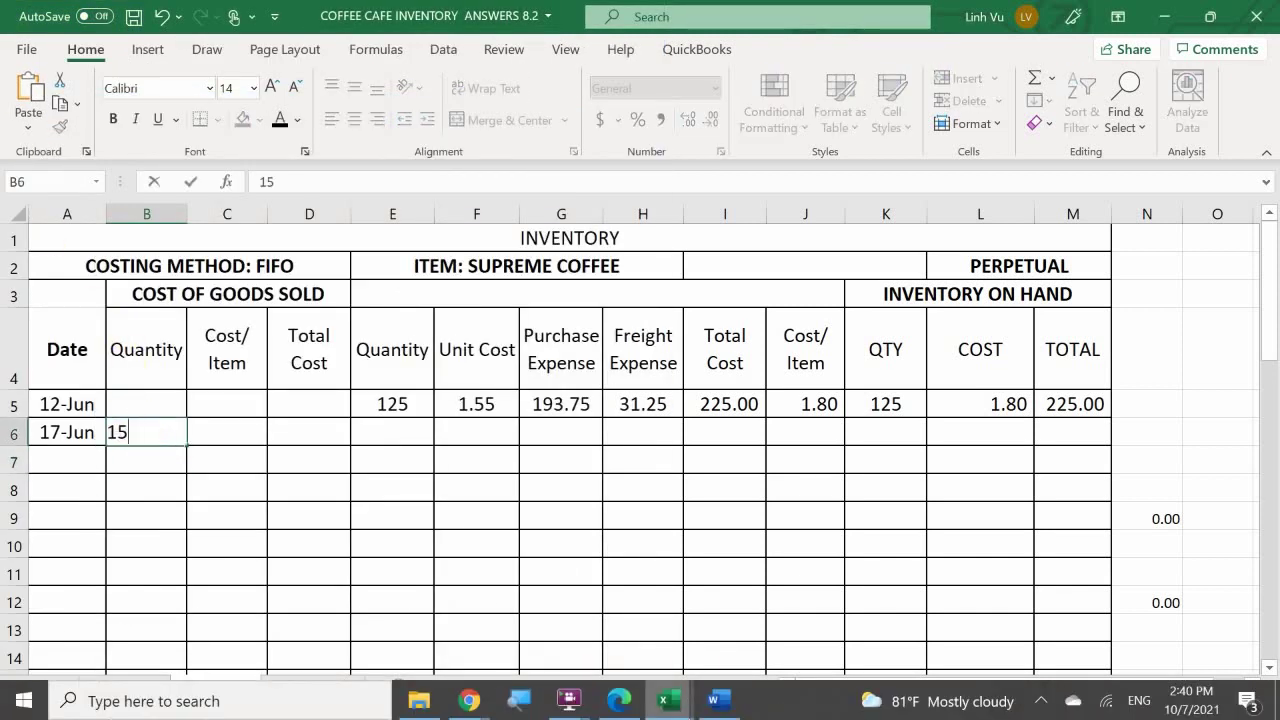
{"action": "type", "text": ".5"}
{"action": "key", "text": "Return"}
Step: Link the cost per item in C6 to the June 12 on-hand unit cost, with =L5
{"action": "left_click", "coordinate": [227, 432]}
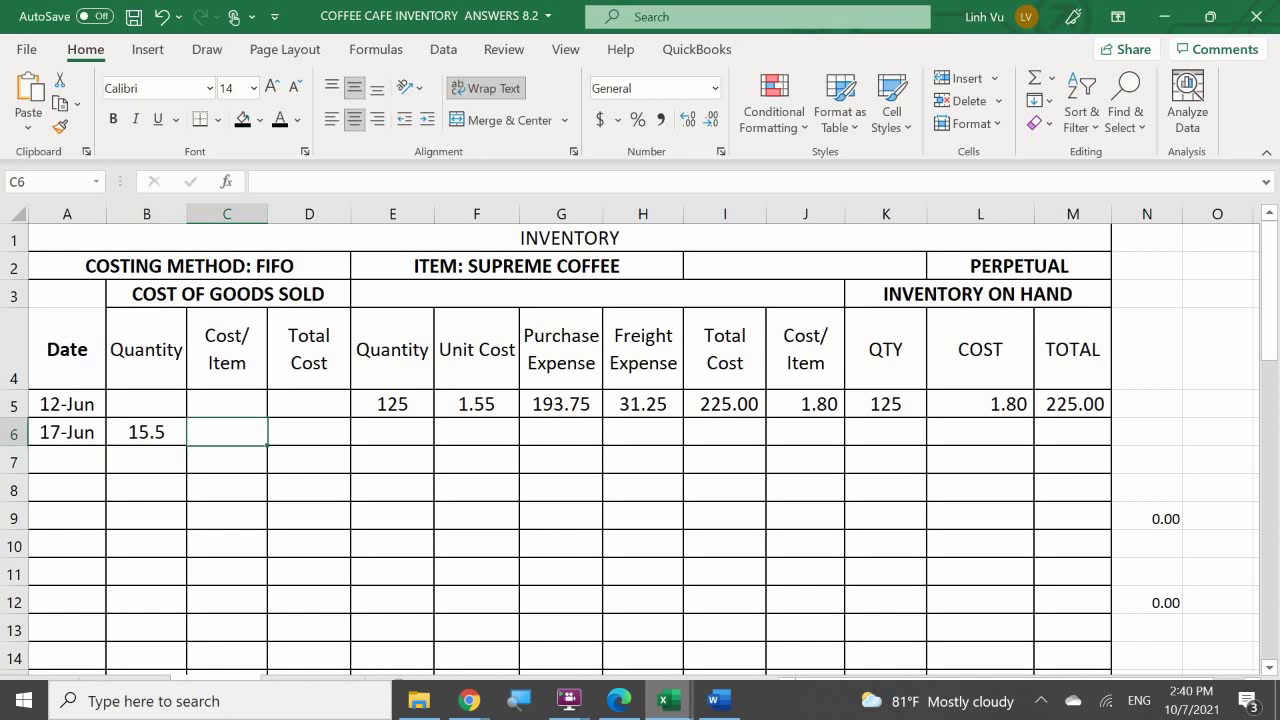
{"action": "type", "text": "="}
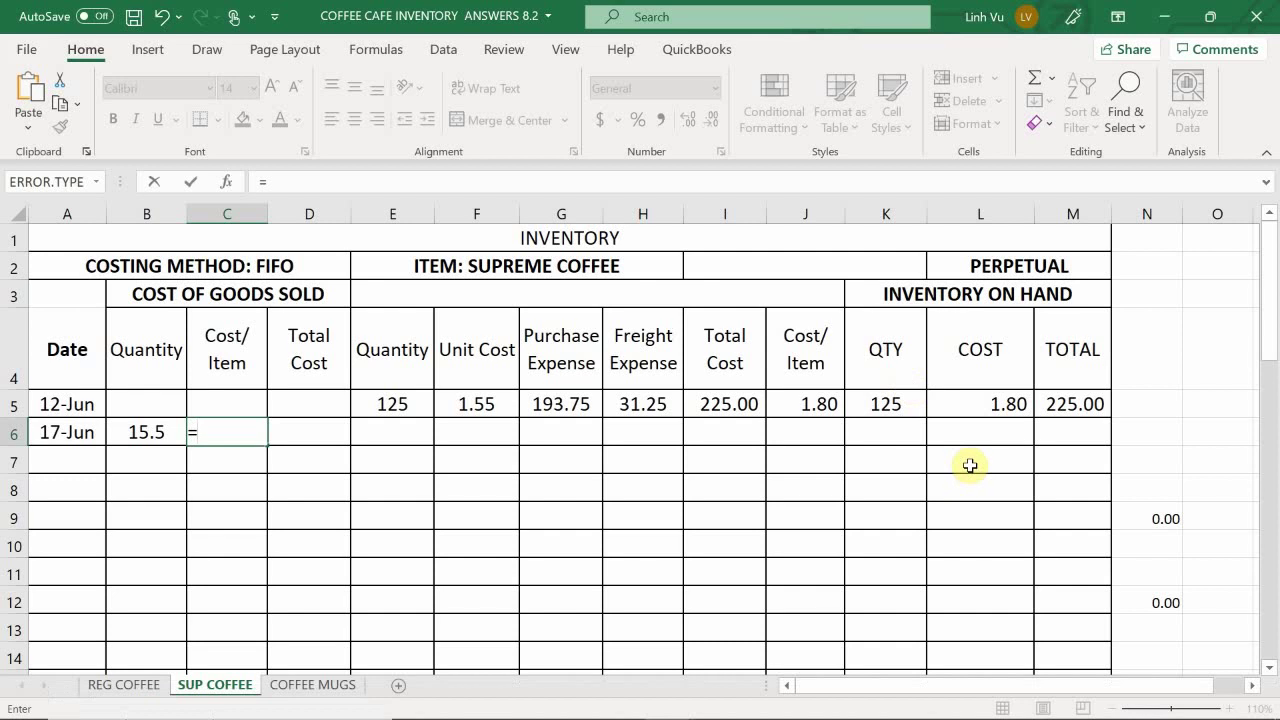
{"action": "left_click", "coordinate": [985, 400]}
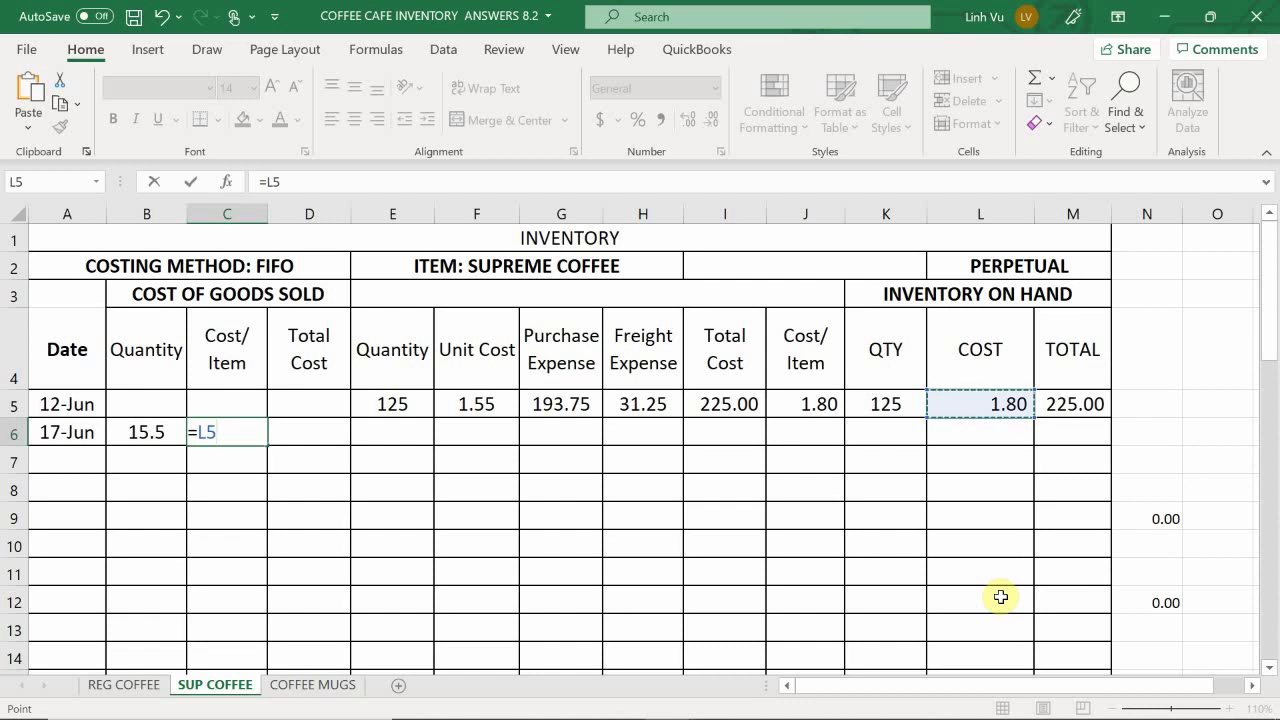
{"action": "key", "text": "Return"}
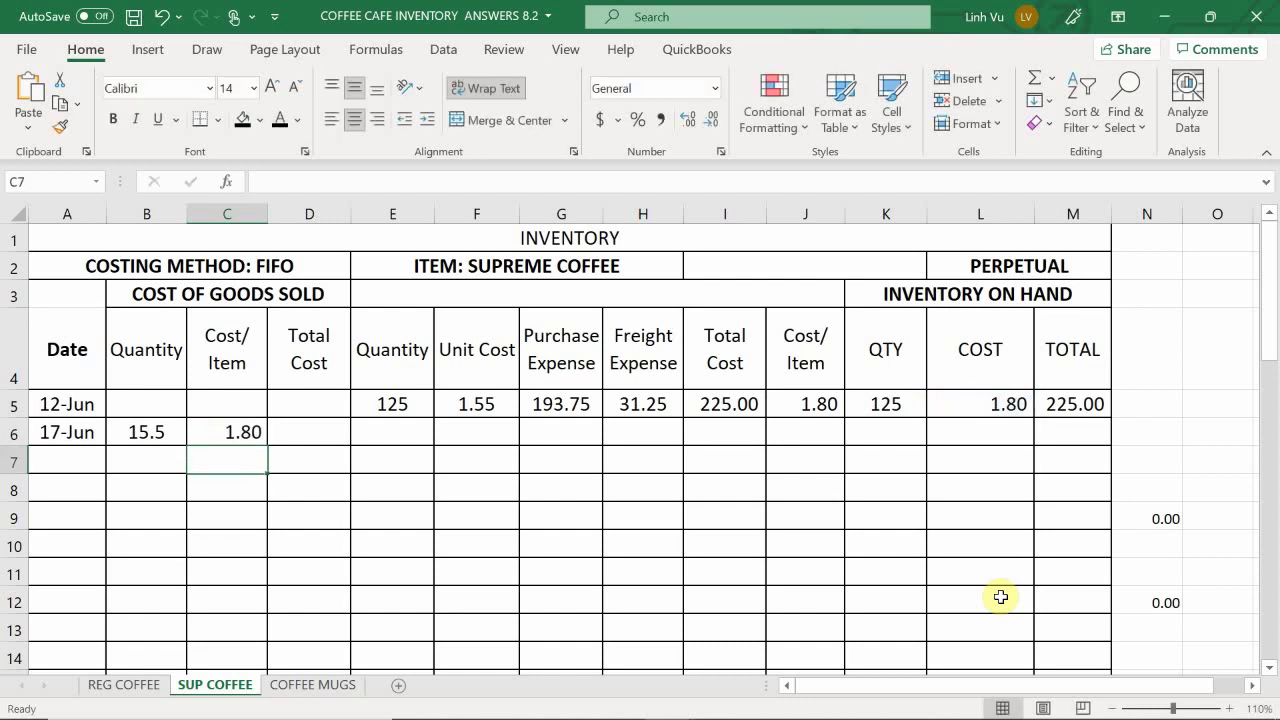
Step: Calculate the total cost of goods sold in D6, rounded to two decimals, with =ROUND(B6*C6,2)
{"action": "key", "text": "Up"}
{"action": "key", "text": "Right"}
{"action": "type", "text": "="}
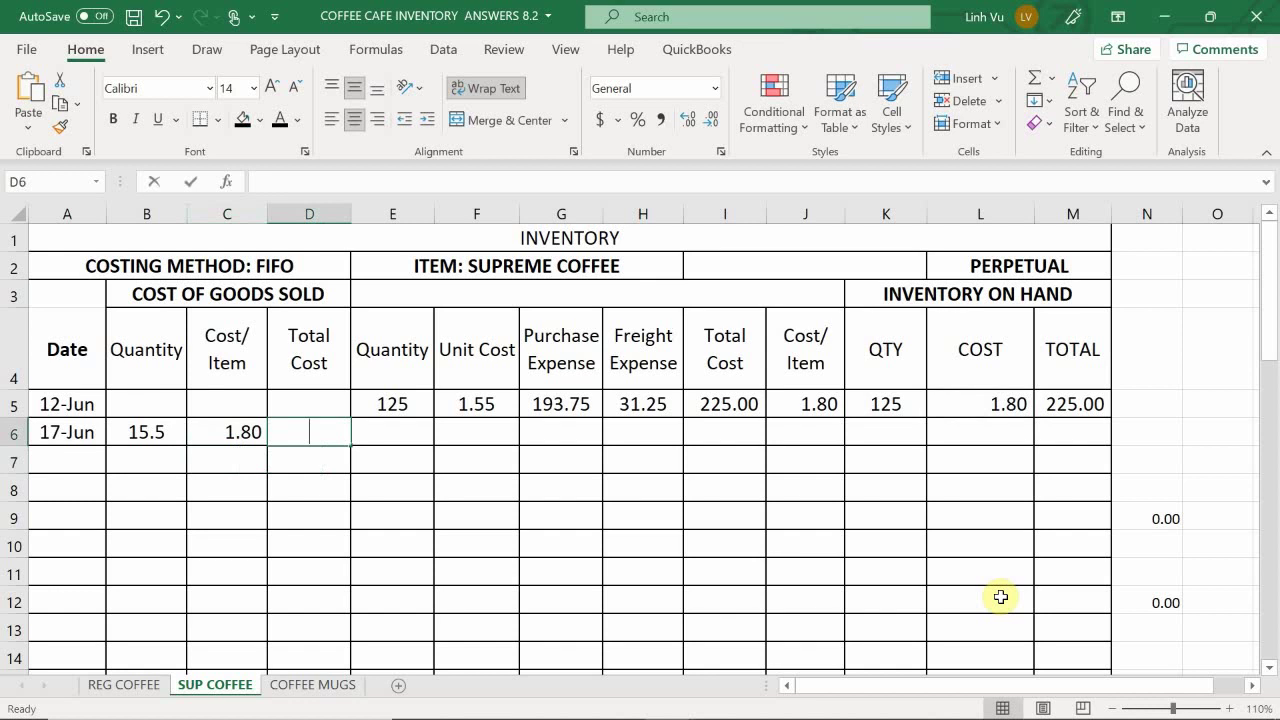
{"action": "type", "text": "round("}
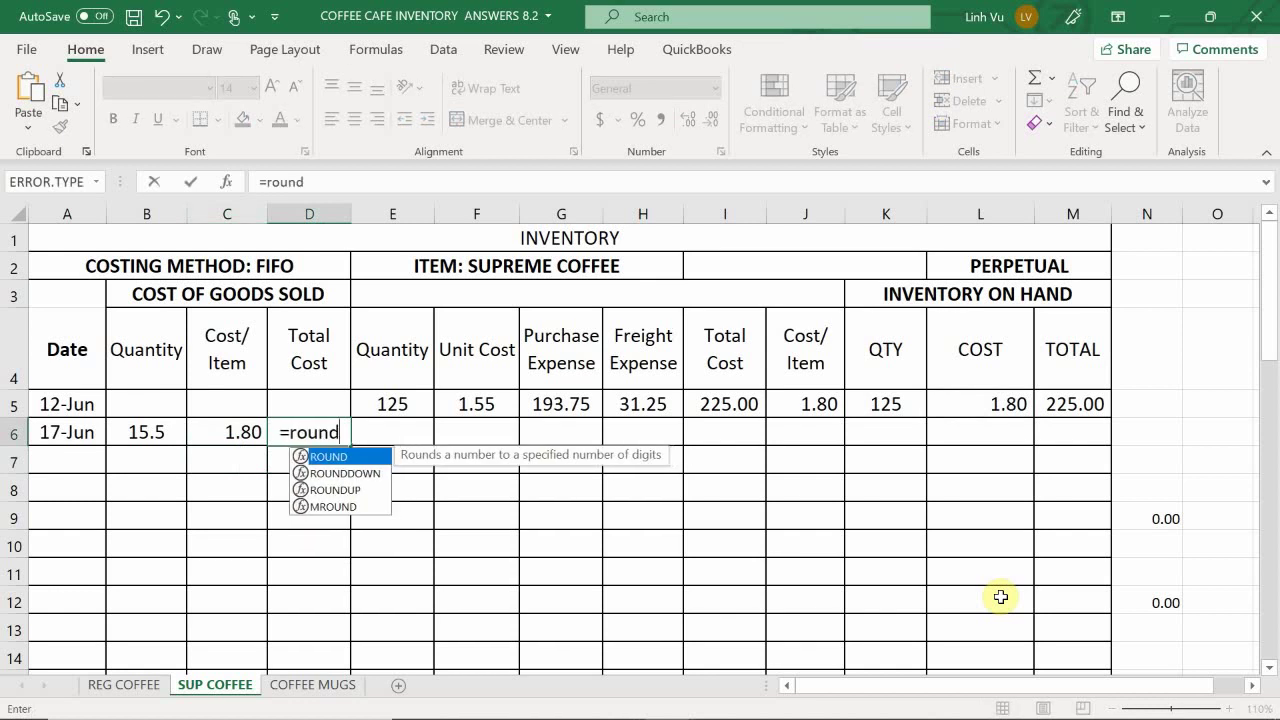
{"action": "key", "text": "Left"}
{"action": "key", "text": "Left"}
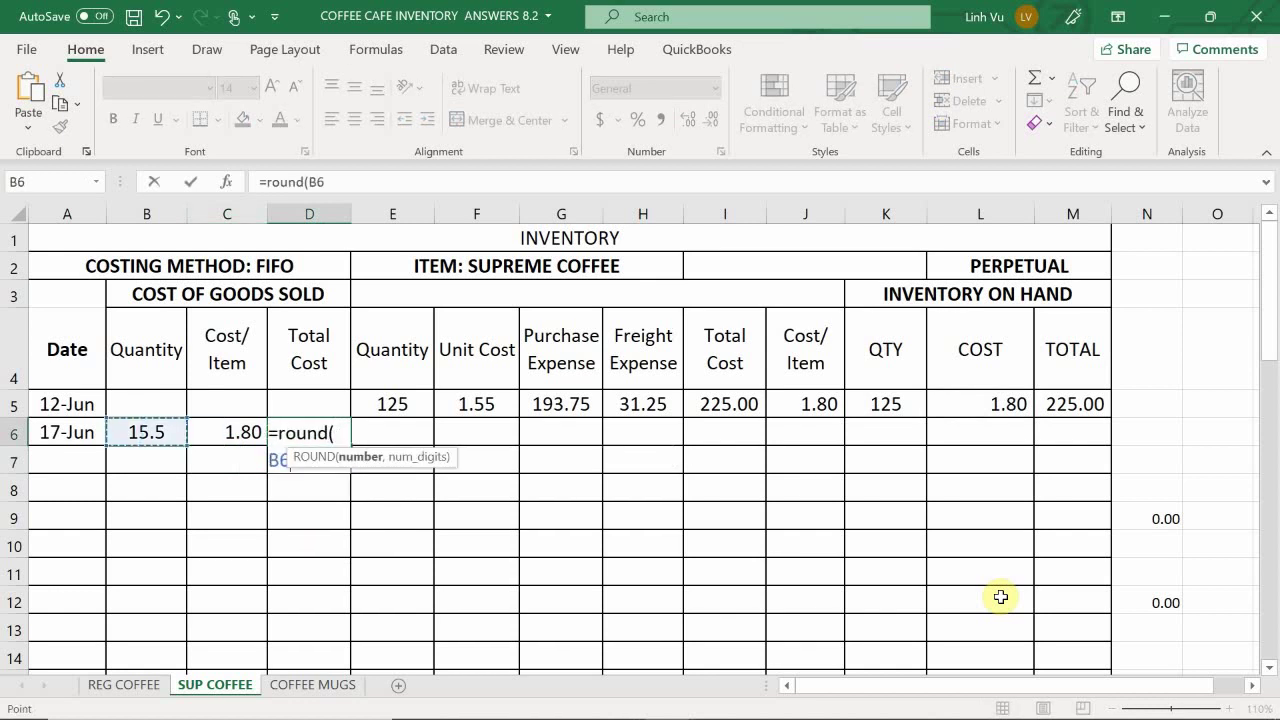
{"action": "type", "text": "*"}
{"action": "key", "text": "Left"}
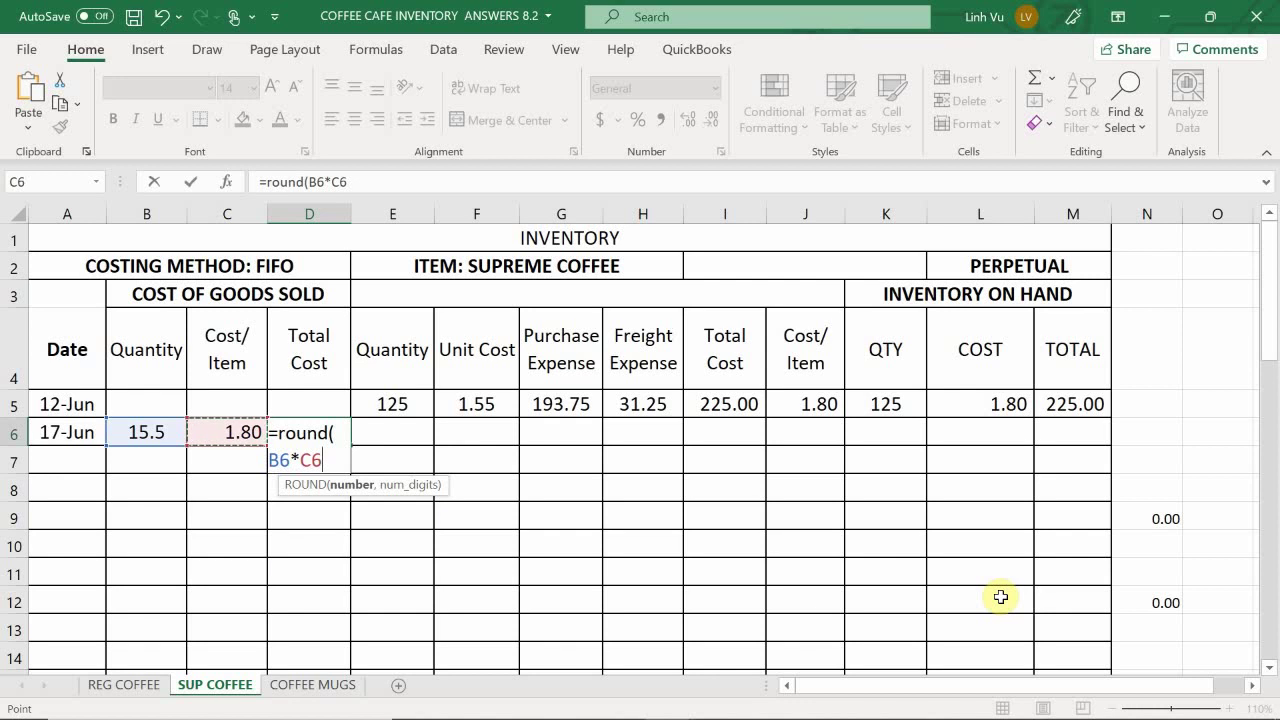
{"action": "type", "text": ",2"}
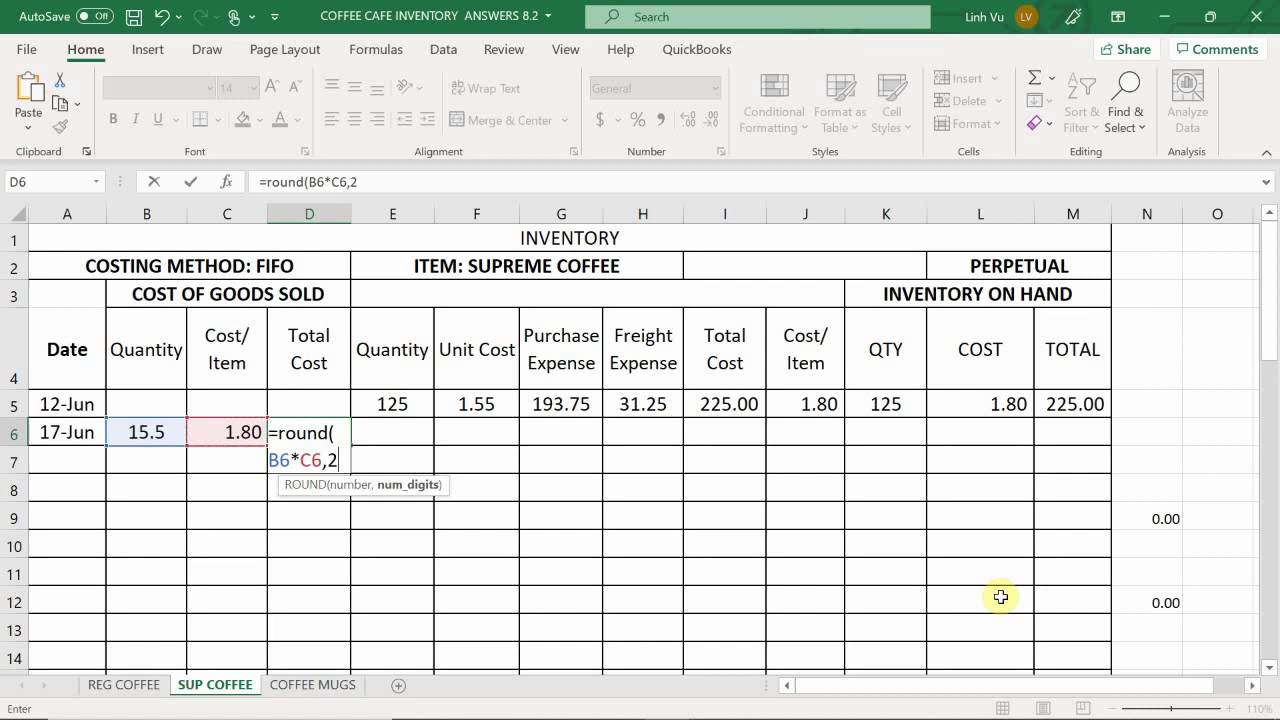
{"action": "key", "text": "Return"}
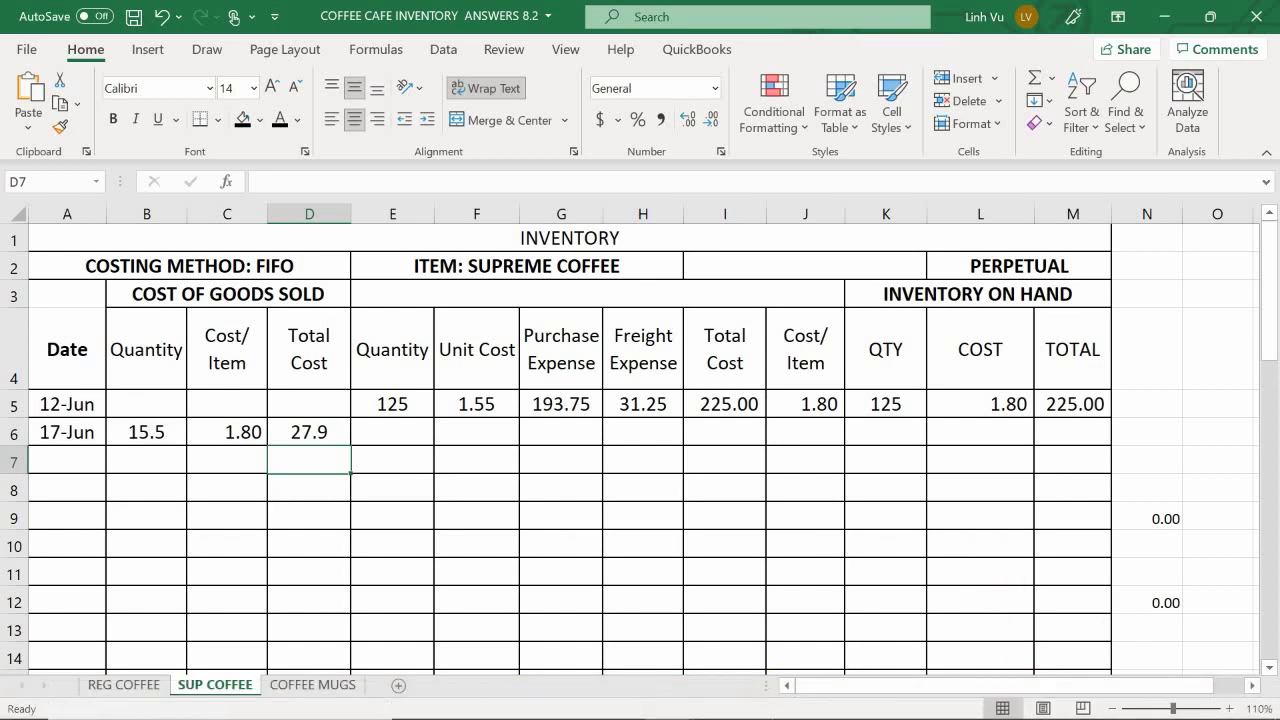
Step: Review the wholesale order, grand opening sales summary and in-store coffee use in the Word scenario document, then return to the inventory workbook
{"action": "mouse_move", "coordinate": [748, 712]}
{"action": "mouse_move", "coordinate": [705, 702]}
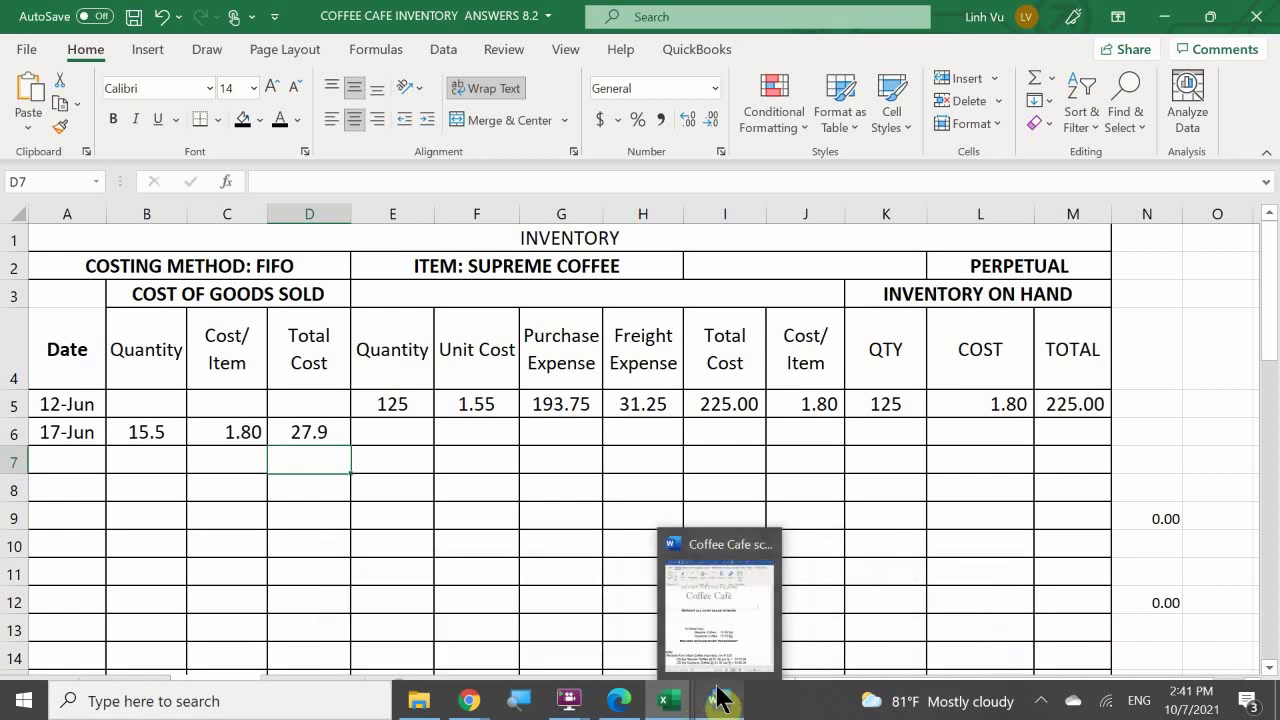
{"action": "scroll", "coordinate": [255, 390], "scroll_direction": "up", "scroll_amount": 4}
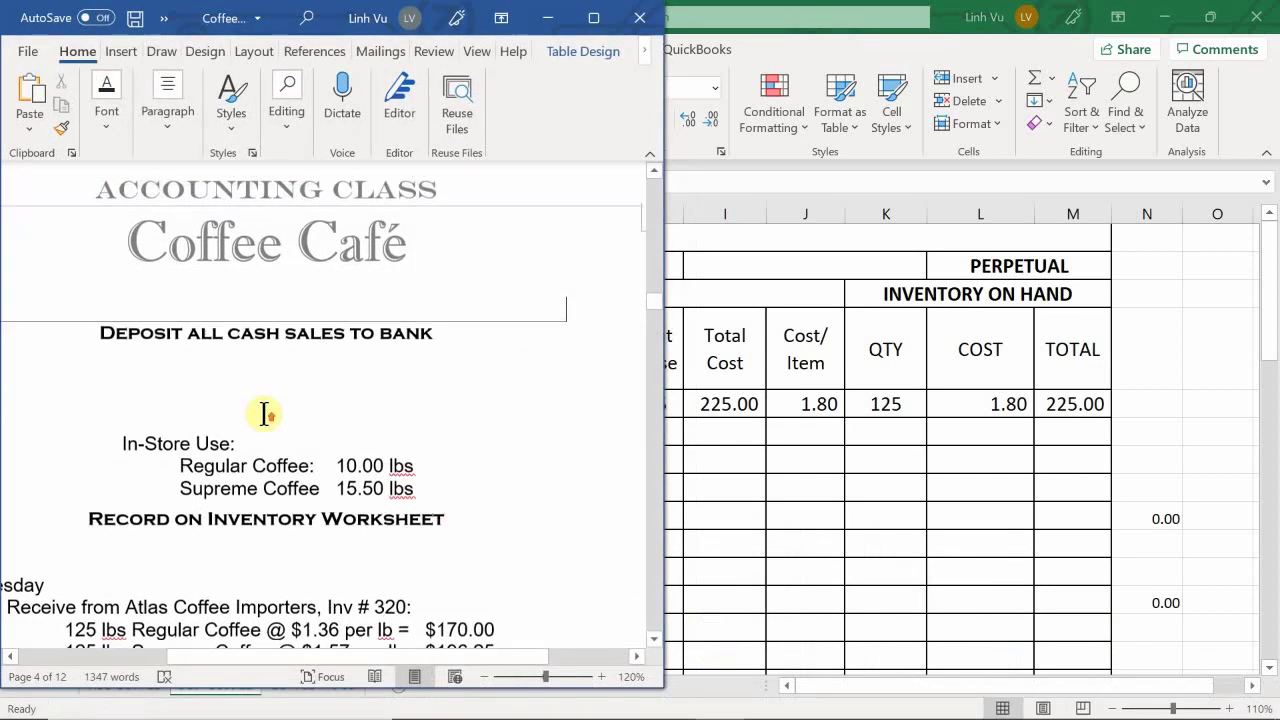
{"action": "scroll", "coordinate": [263, 413], "scroll_direction": "up", "scroll_amount": 10}
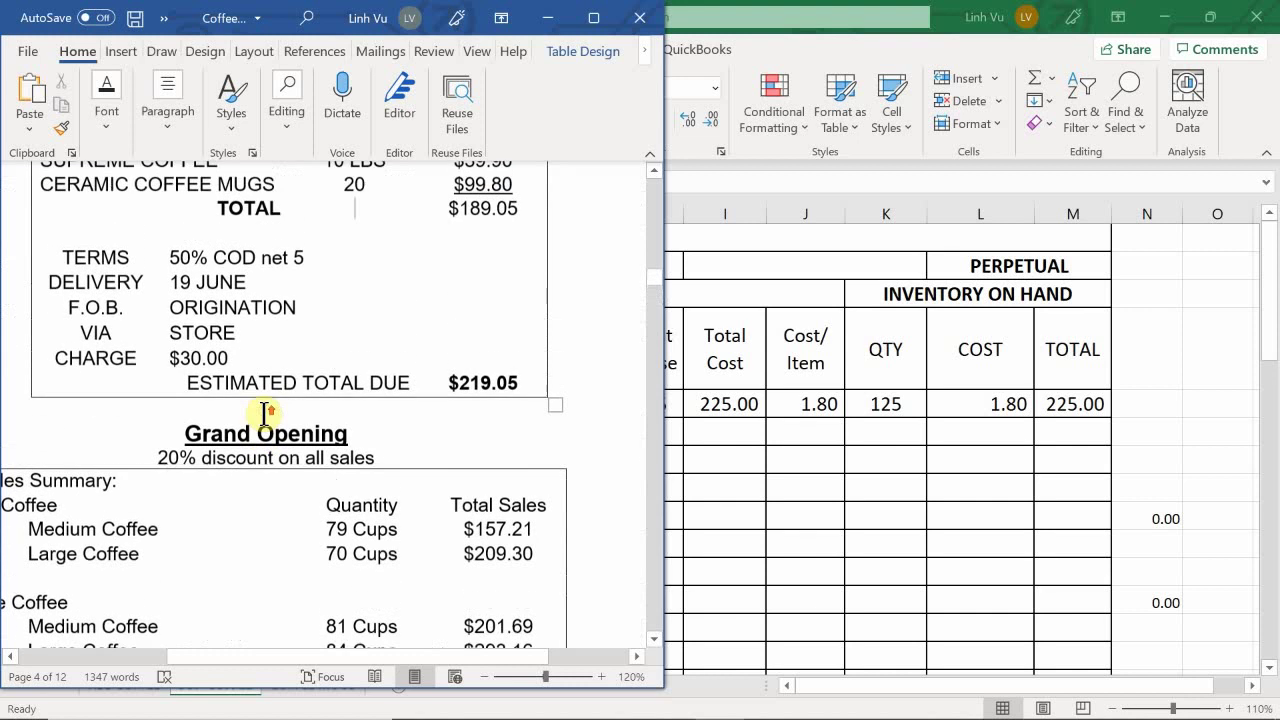
{"action": "scroll", "coordinate": [263, 413], "scroll_direction": "up", "scroll_amount": 5}
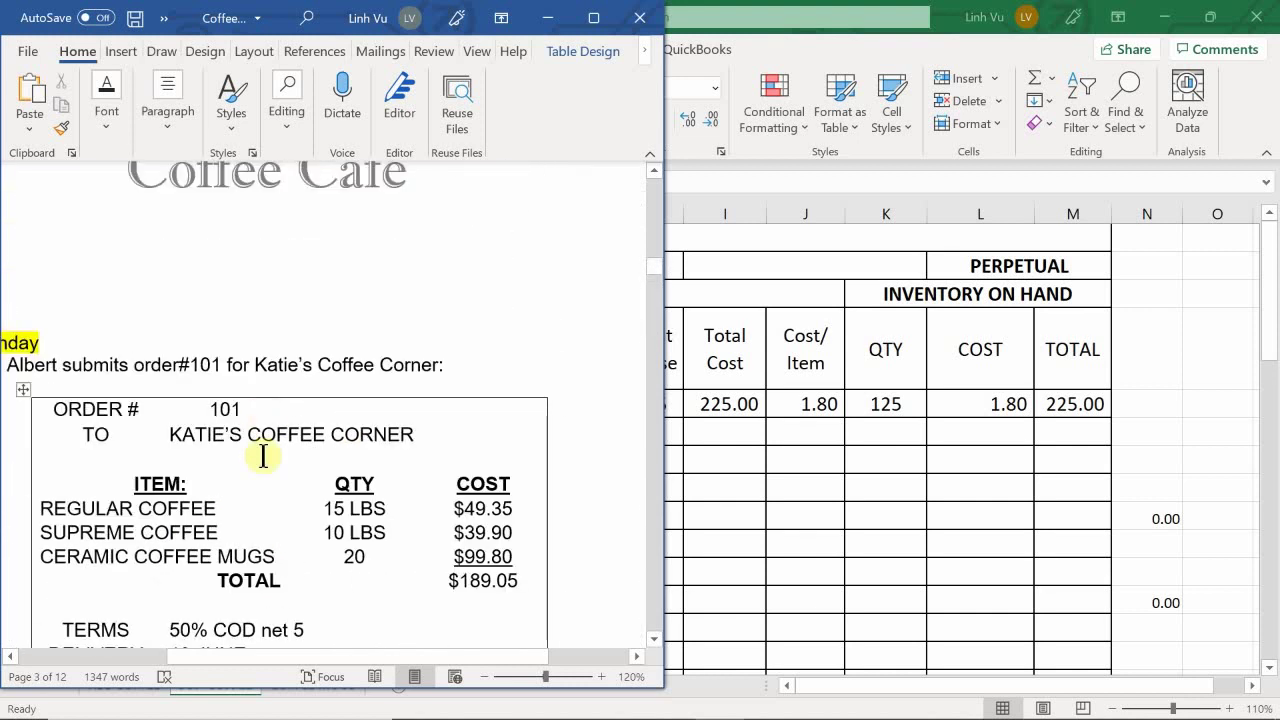
{"action": "left_click_drag", "start_coordinate": [271, 660], "coordinate": [234, 680]}
{"action": "scroll", "coordinate": [294, 540], "scroll_direction": "down", "scroll_amount": 10}
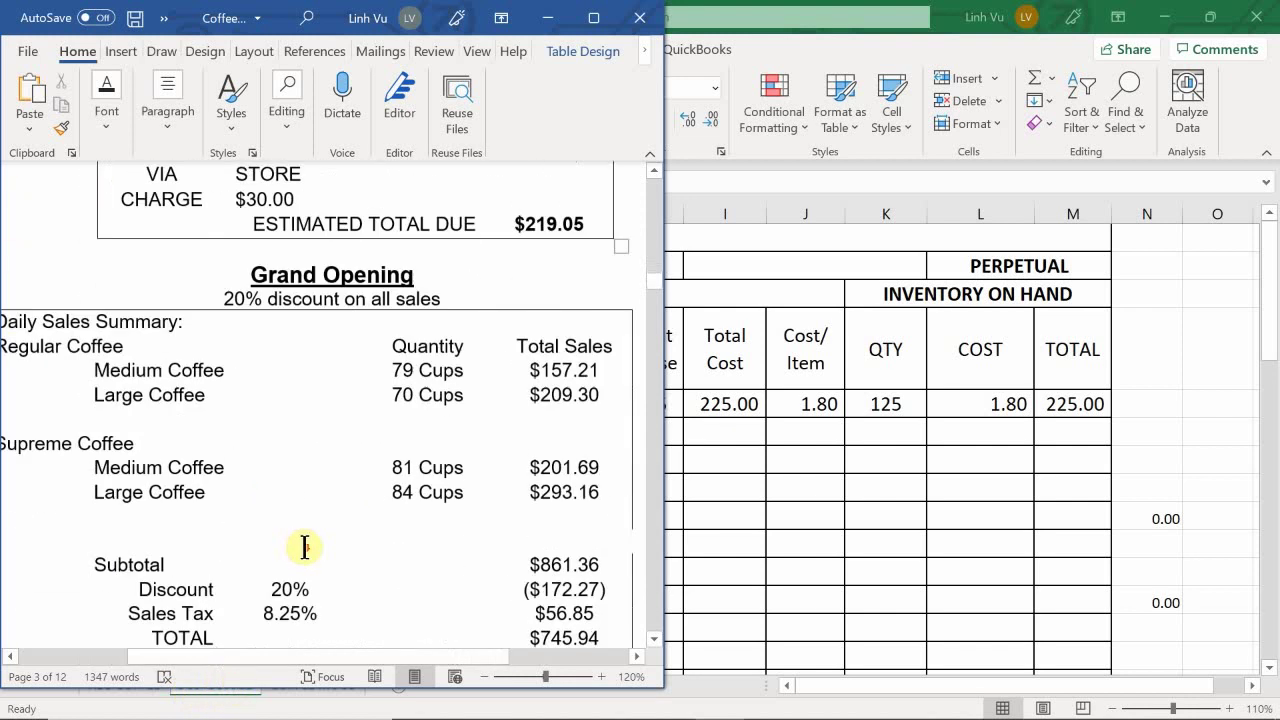
{"action": "scroll", "coordinate": [310, 562], "scroll_direction": "down", "scroll_amount": 10}
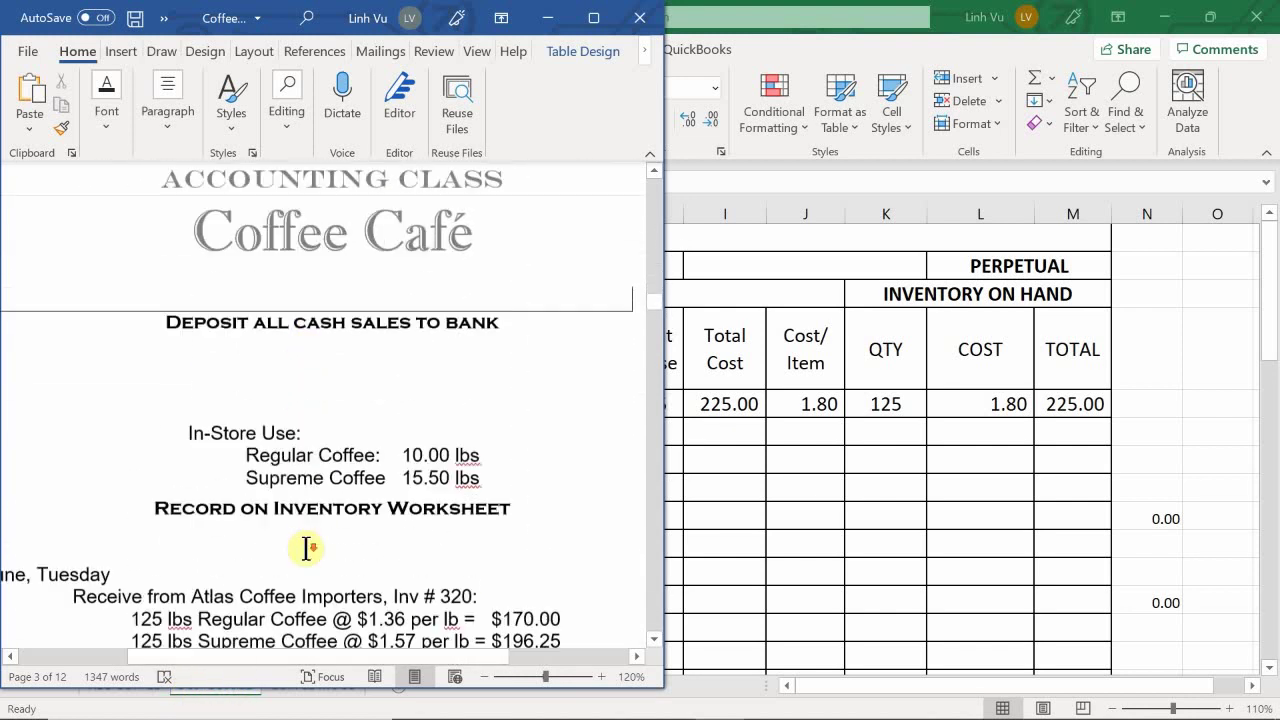
{"action": "scroll", "coordinate": [305, 548], "scroll_direction": "down", "scroll_amount": 1}
{"action": "scroll", "coordinate": [305, 548], "scroll_direction": "up", "scroll_amount": 3}
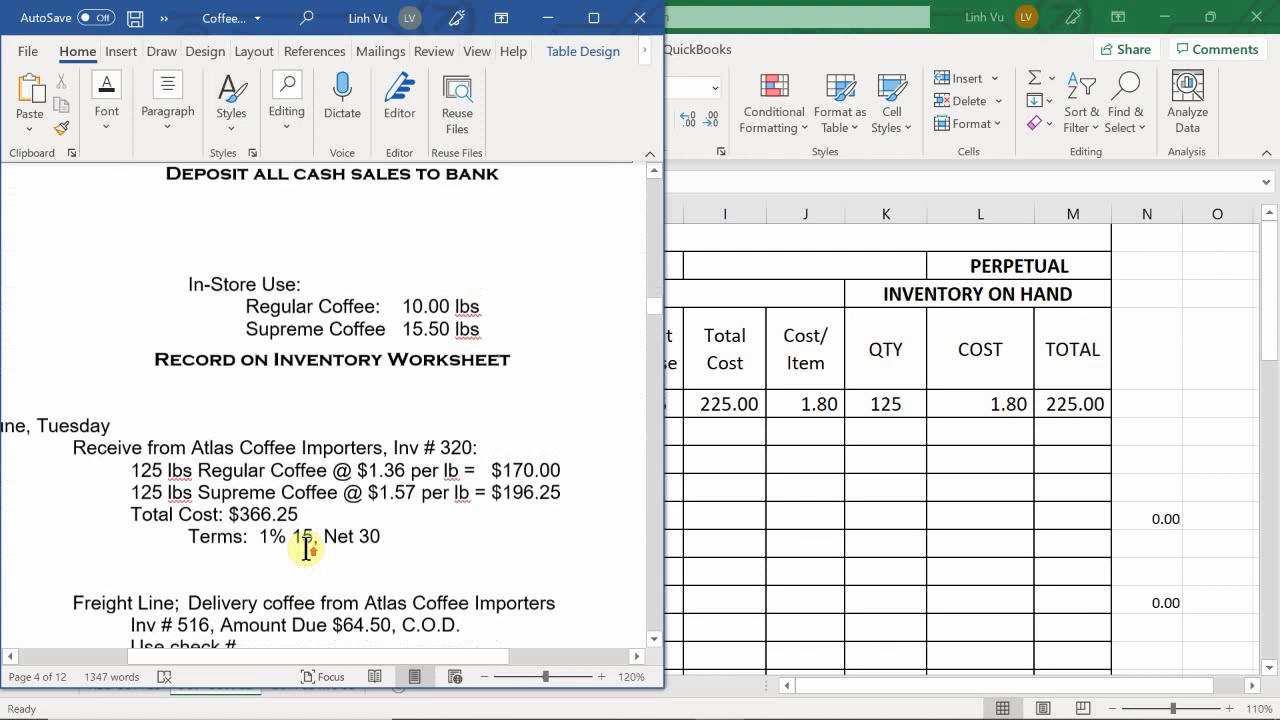
{"action": "scroll", "coordinate": [305, 545], "scroll_direction": "up", "scroll_amount": 1}
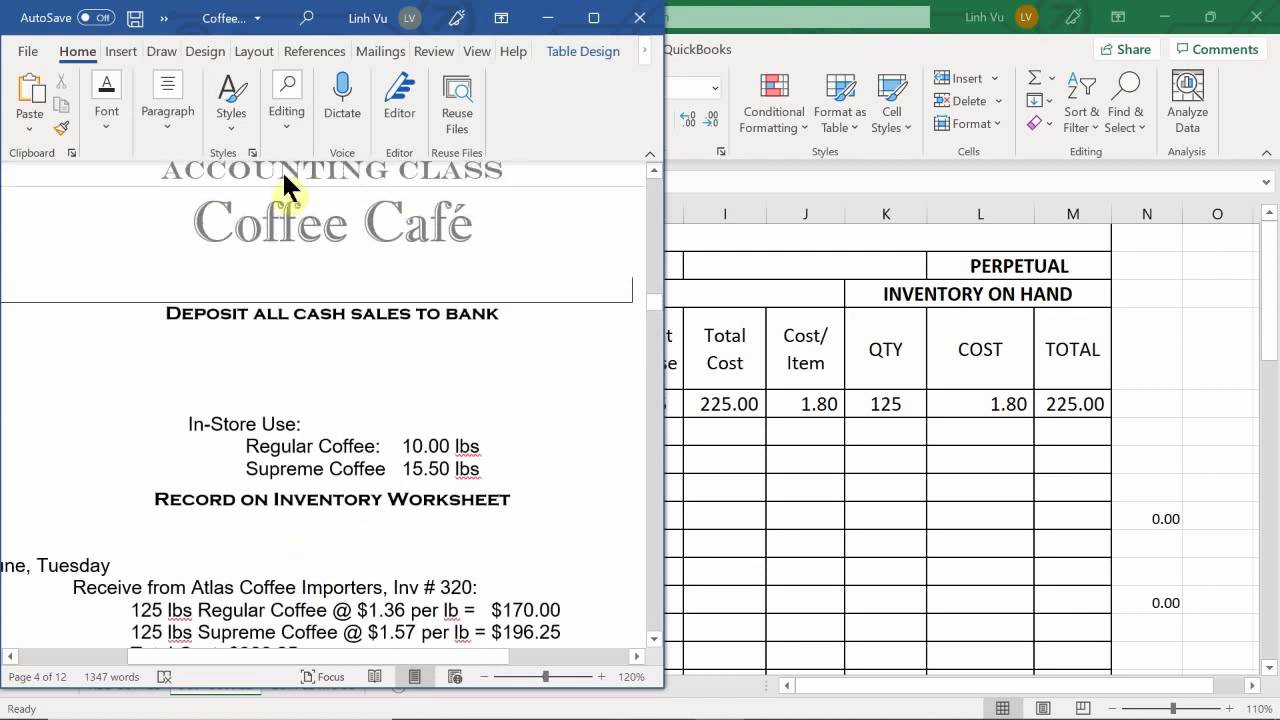
{"action": "left_click", "coordinate": [771, 494]}
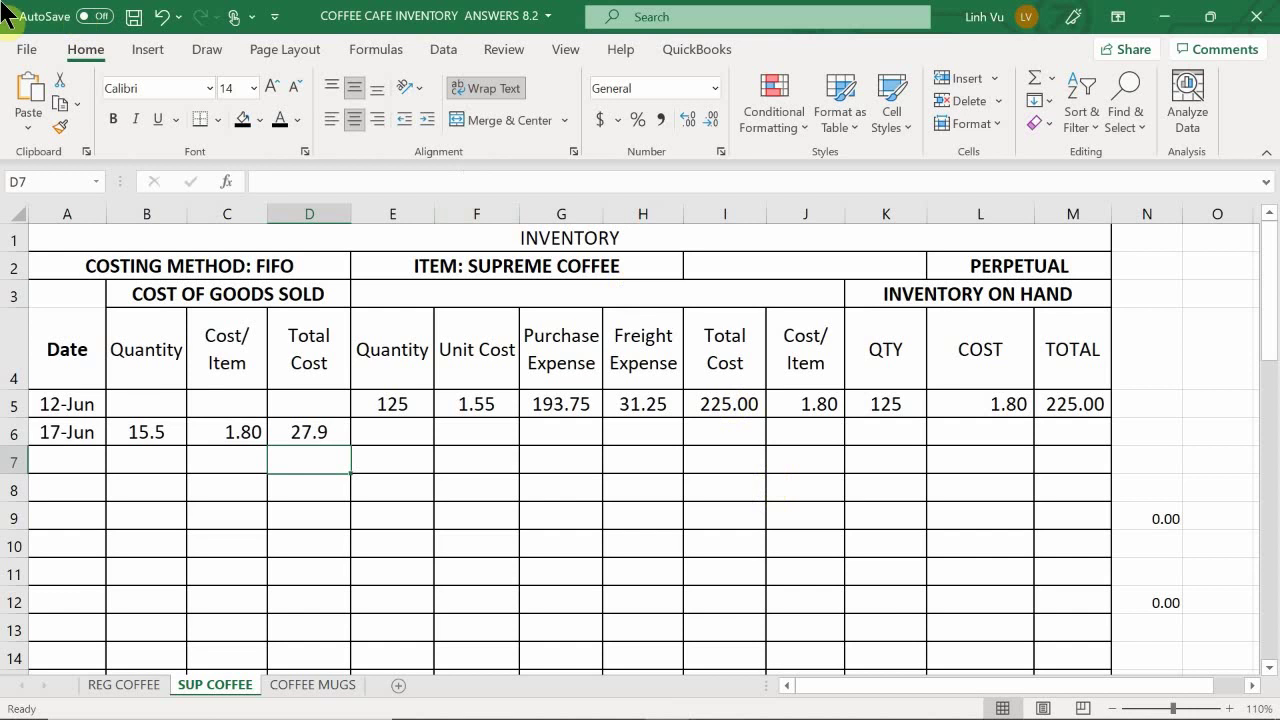
Step: Reduce the June 12 on-hand quantity of Supreme Coffee in K5 by the in-store use, with =125-15.5
{"action": "left_click", "coordinate": [887, 406]}
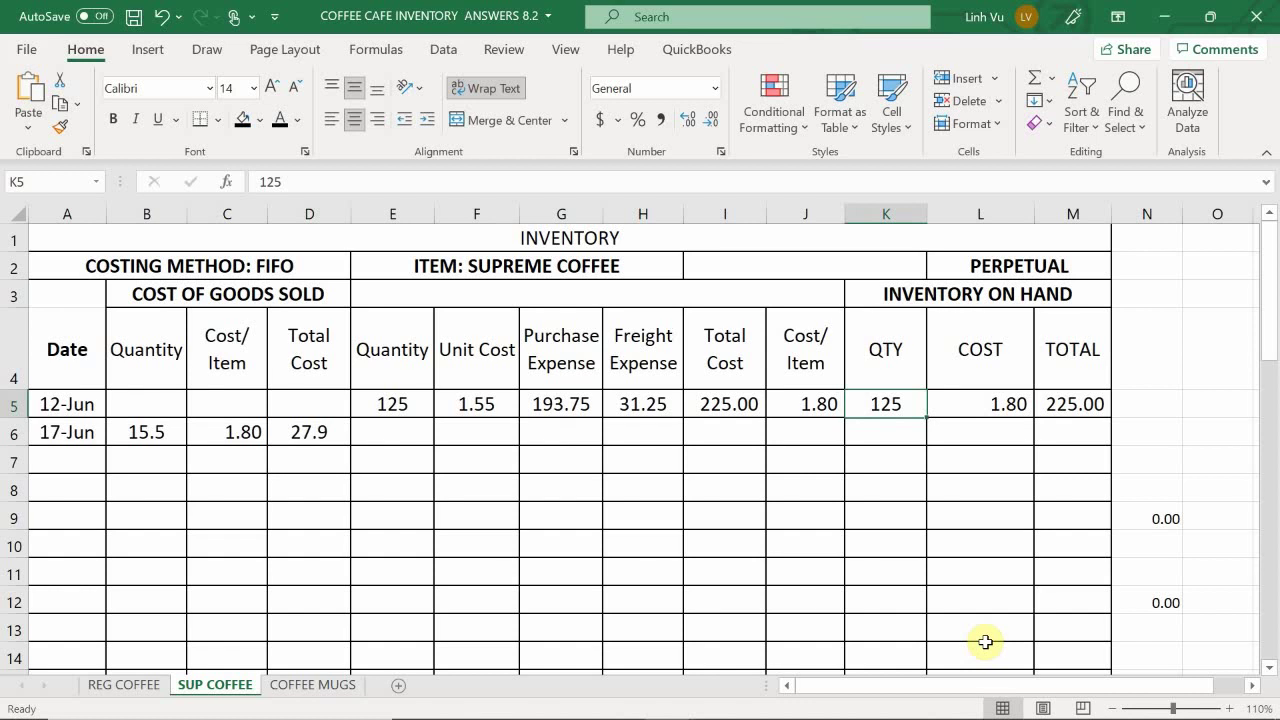
{"action": "type", "text": "=125"}
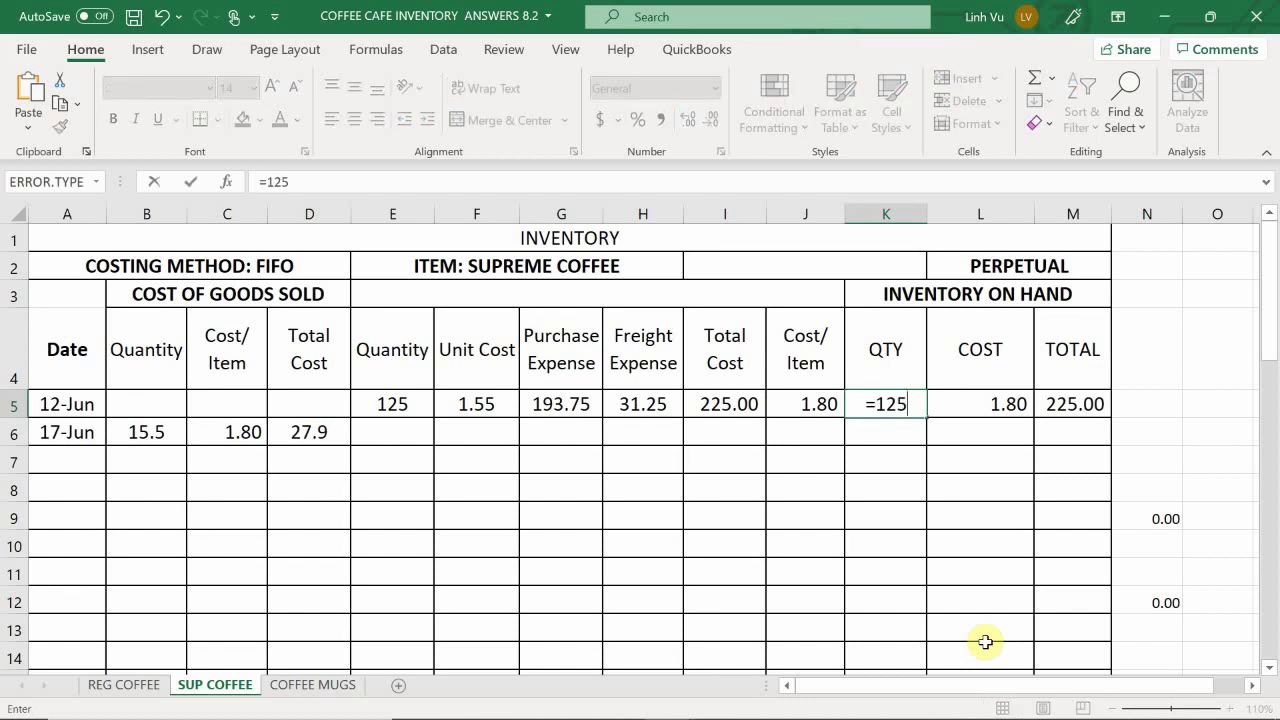
{"action": "type", "text": "-15.5"}
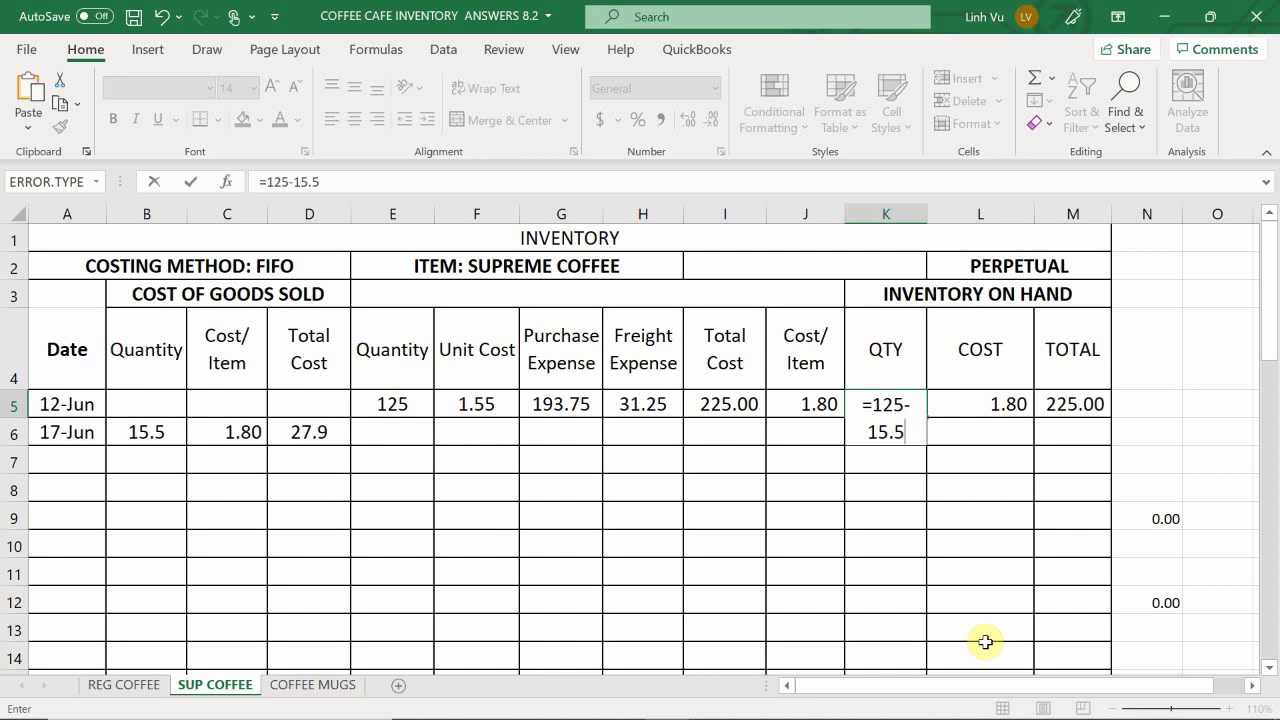
{"action": "key", "text": "Return"}
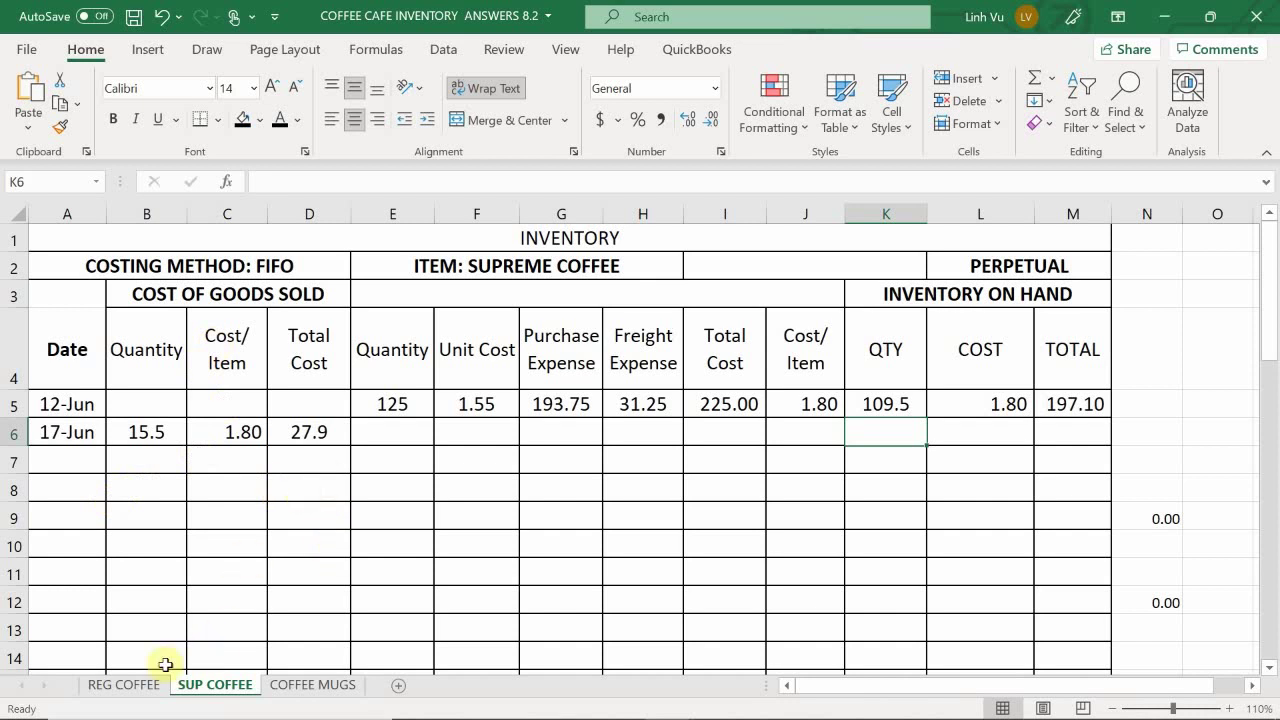
Step: Show the Regular Coffee inventory beside the general journal and date a new journal entry 6/17 in A228
{"action": "left_click", "coordinate": [148, 690]}
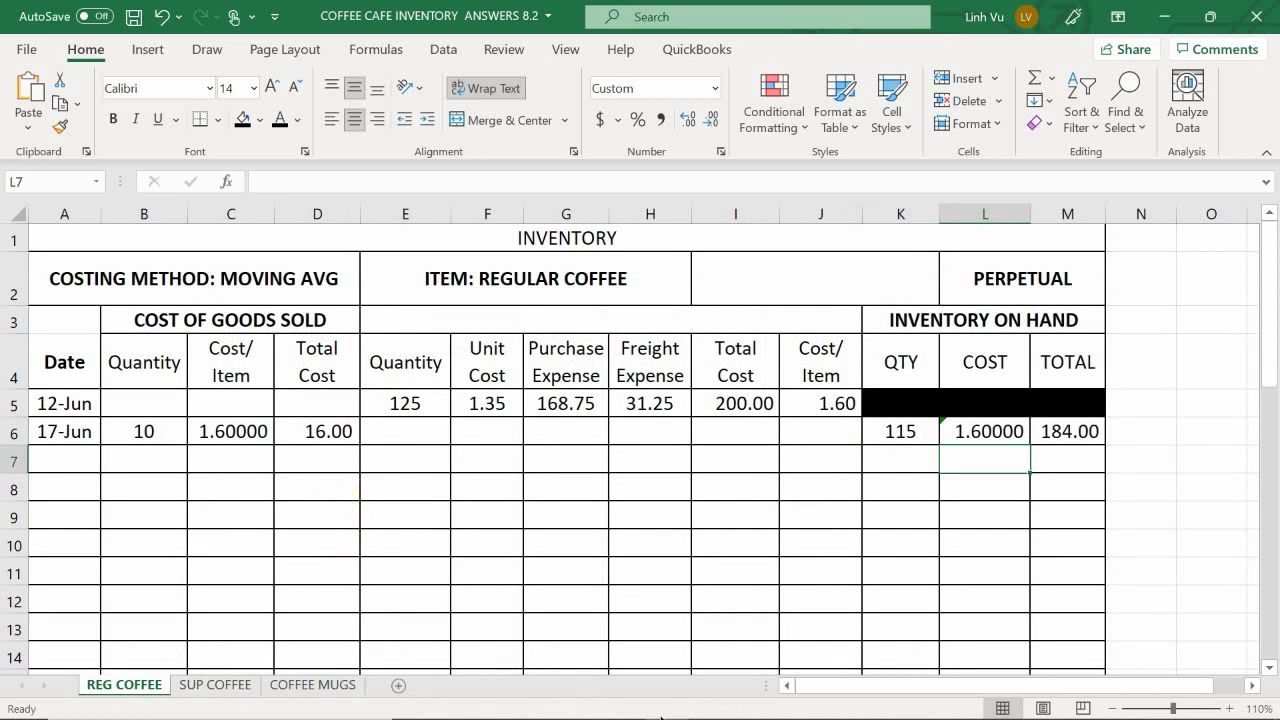
{"action": "mouse_move", "coordinate": [592, 714]}
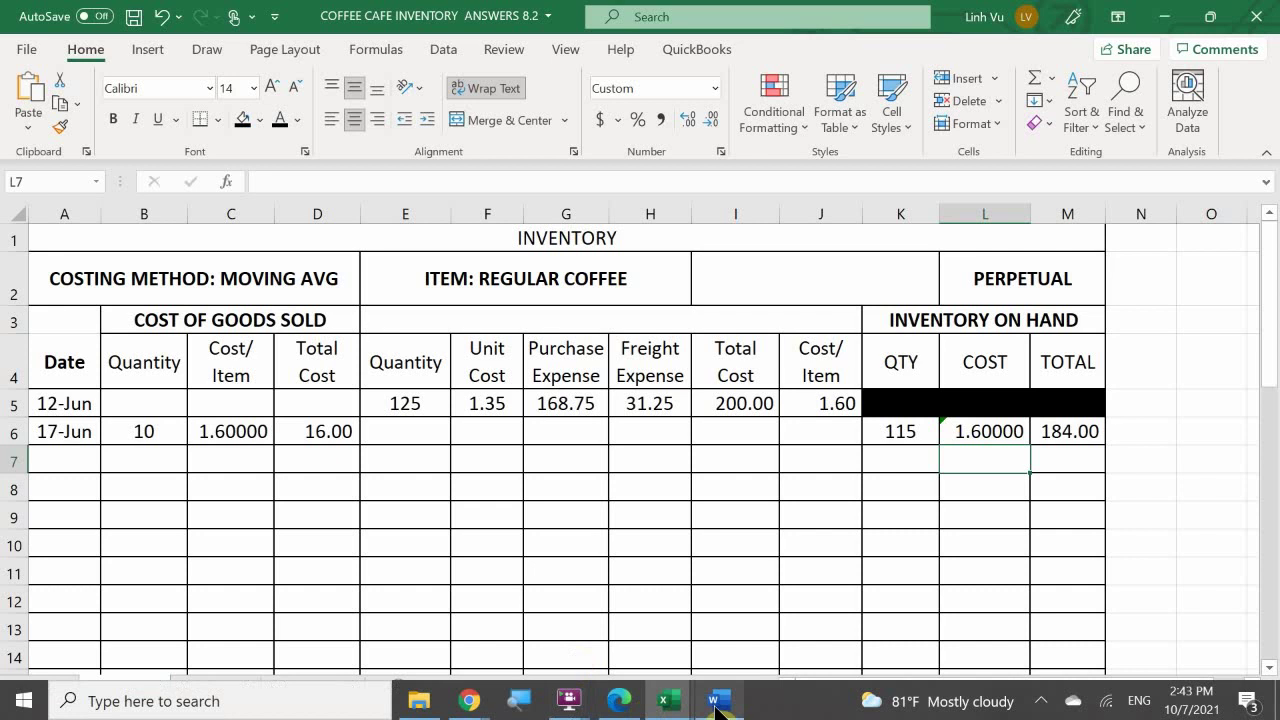
{"action": "mouse_move", "coordinate": [697, 712]}
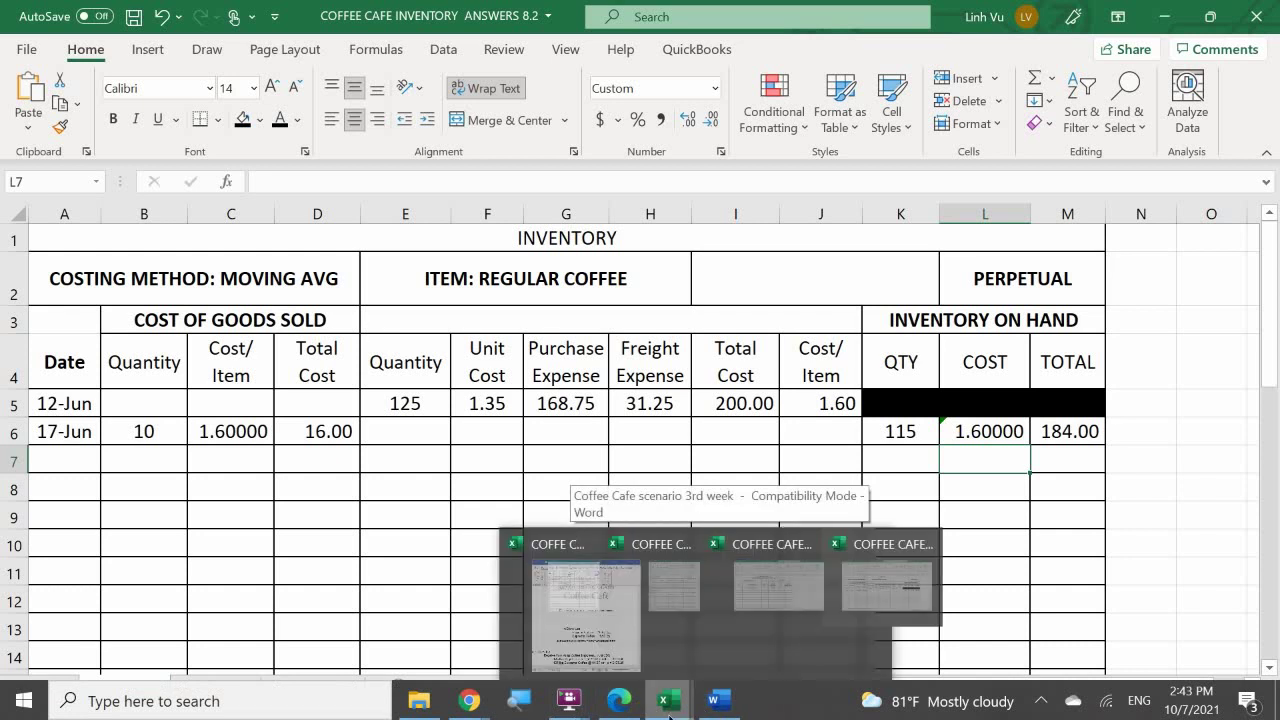
{"action": "left_click", "coordinate": [360, 604]}
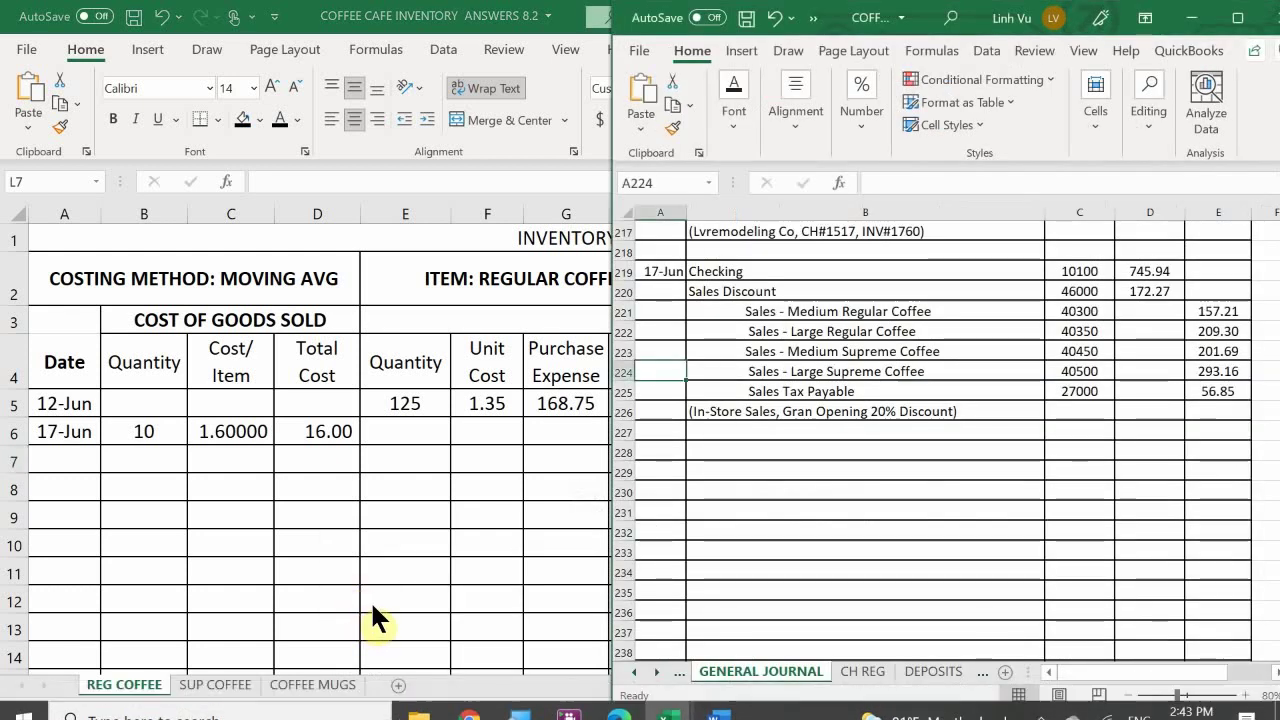
{"action": "left_click", "coordinate": [745, 432]}
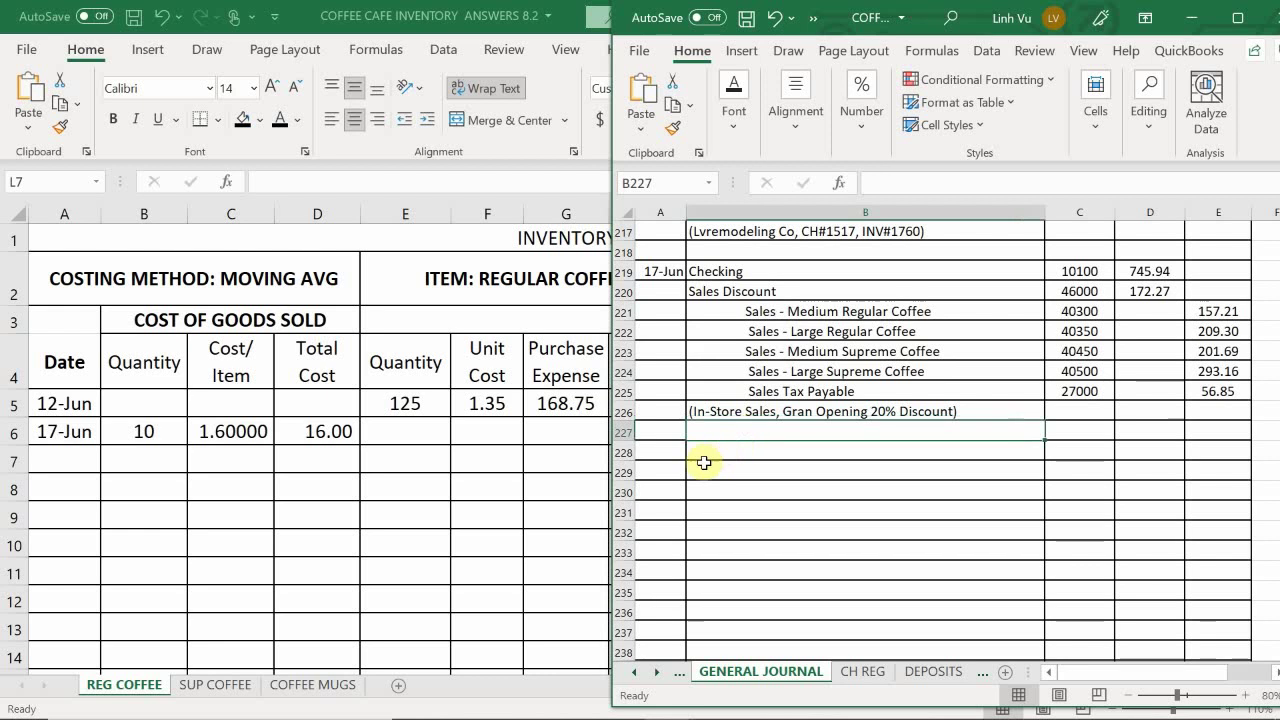
{"action": "left_click", "coordinate": [660, 451]}
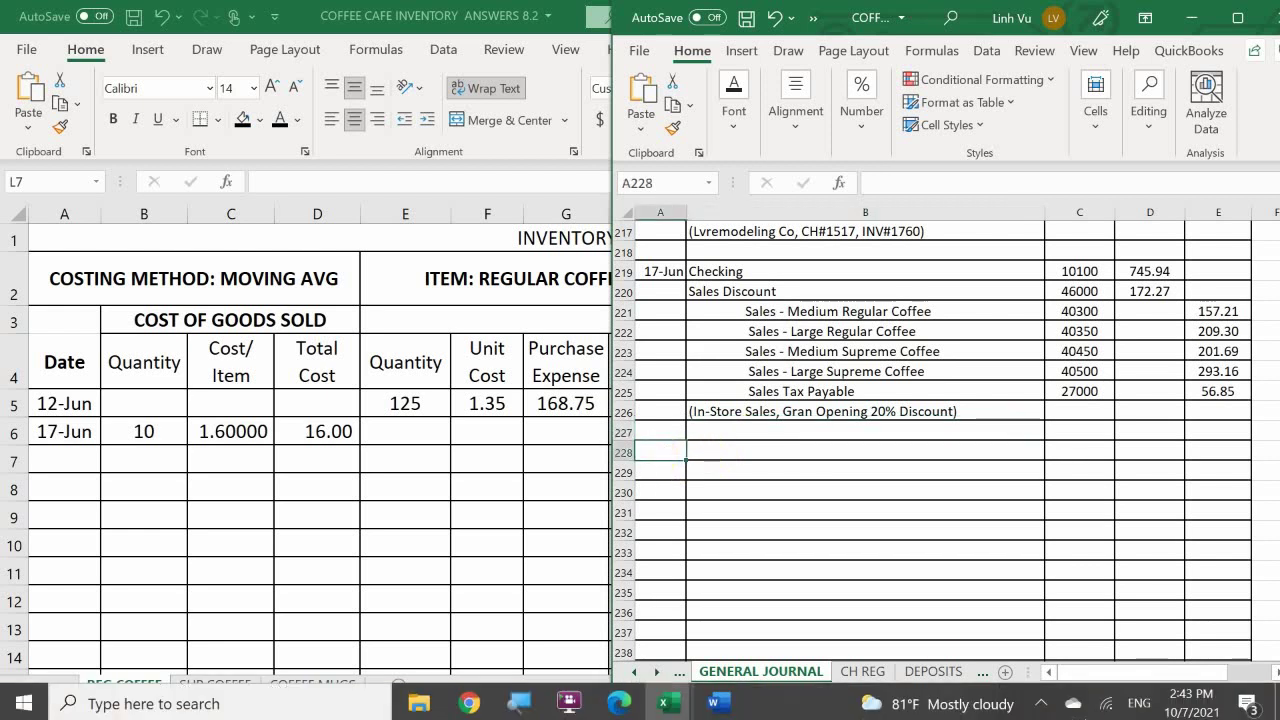
{"action": "type", "text": "6/17"}
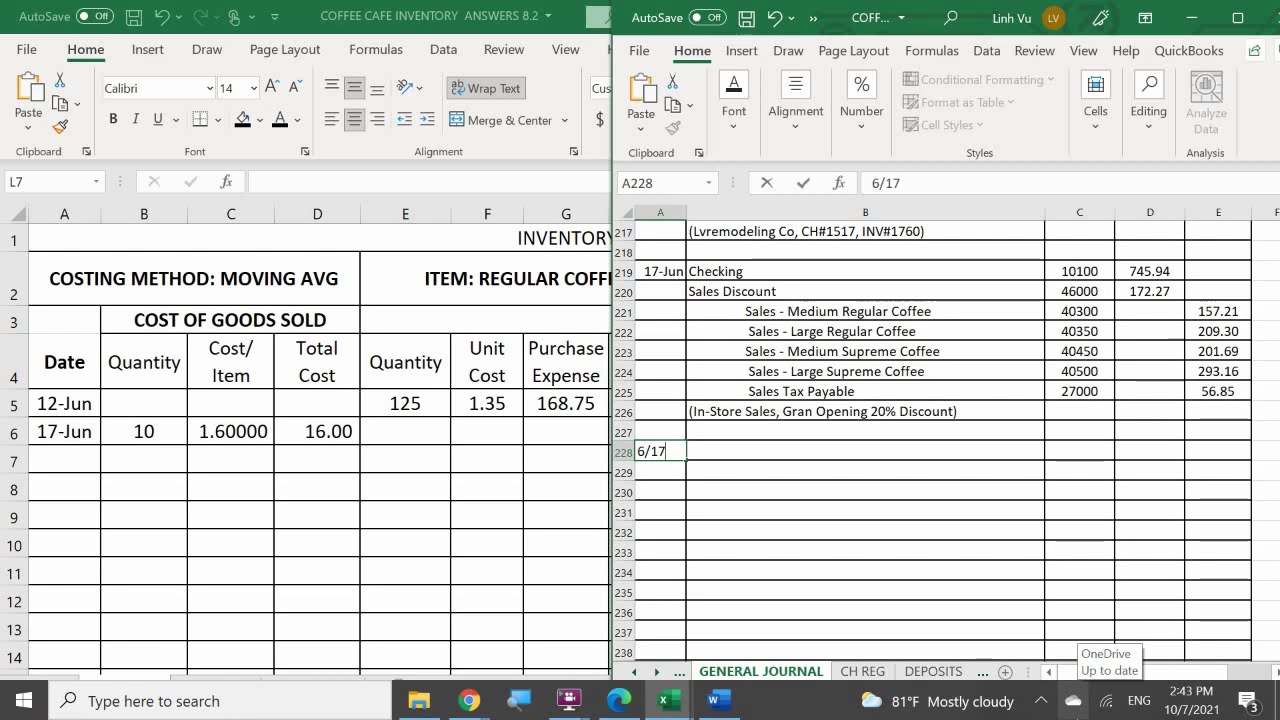
{"action": "key", "text": "Return"}
{"action": "key", "text": "Right"}
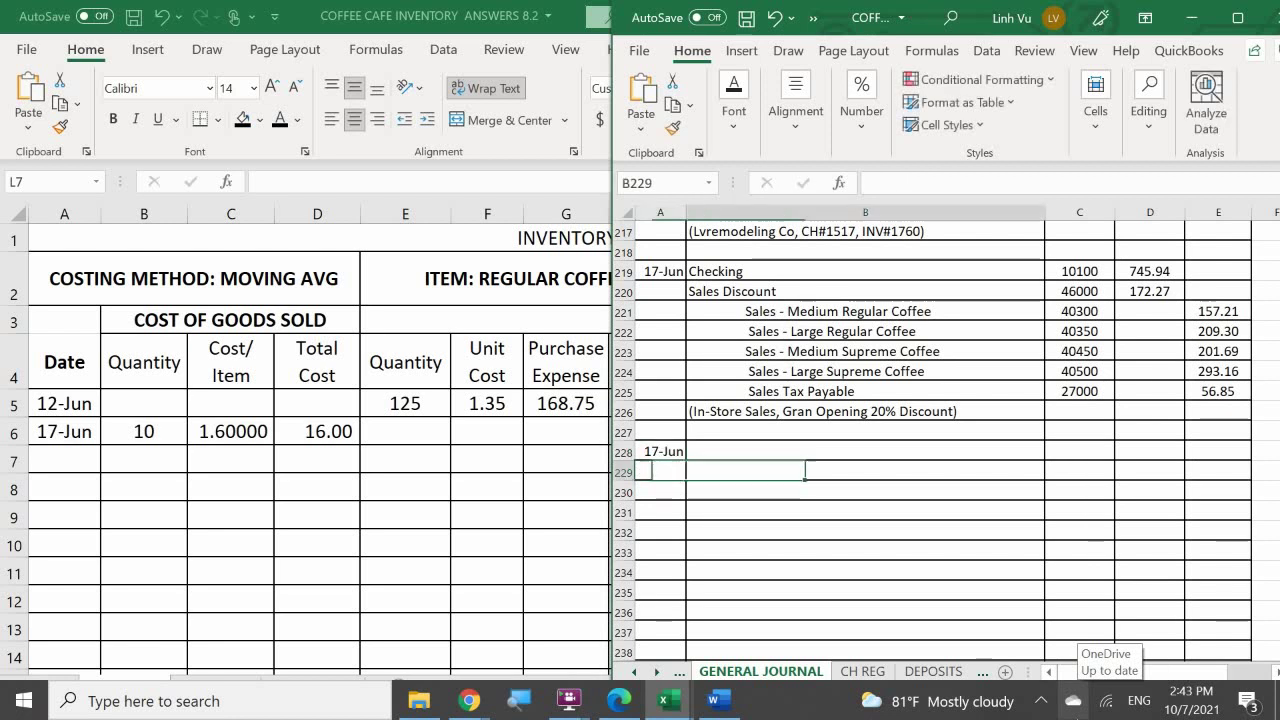
Step: Enter the debit accounts COGS - Regular Coffee in B228 and COGS - Supreme Coffee in B229
{"action": "left_click", "coordinate": [865, 451]}
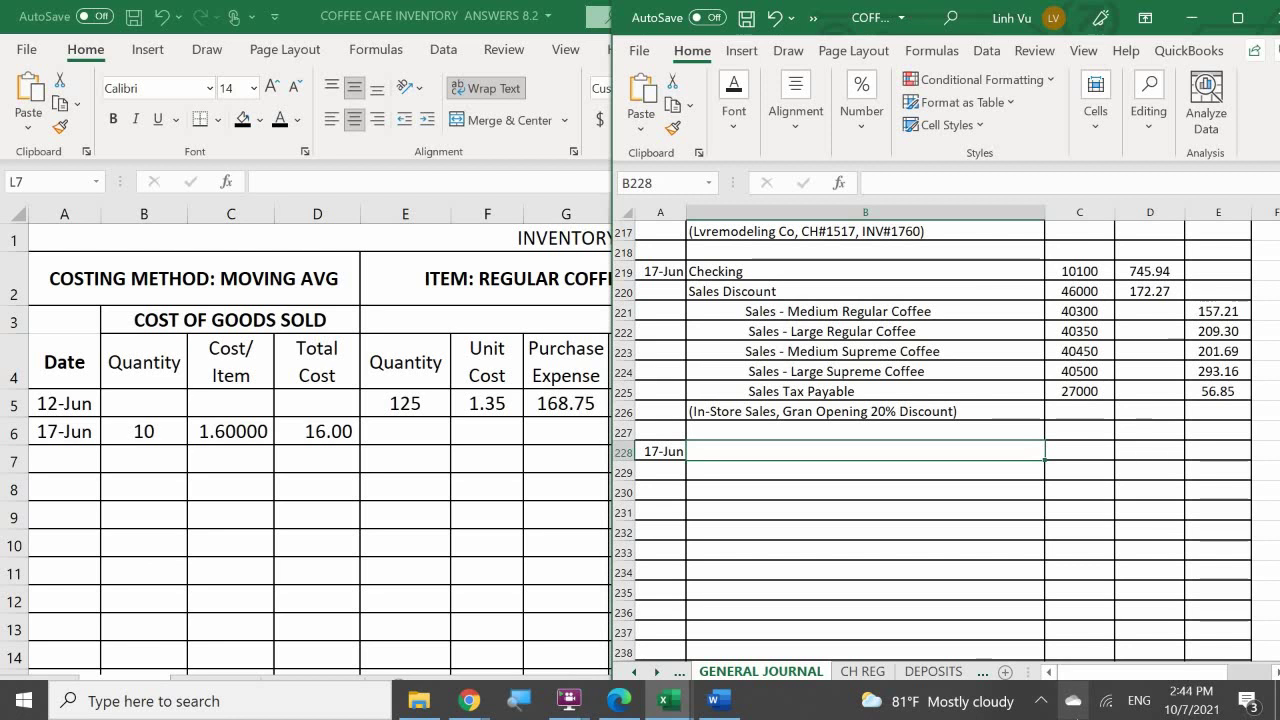
{"action": "type", "text": "COGS "}
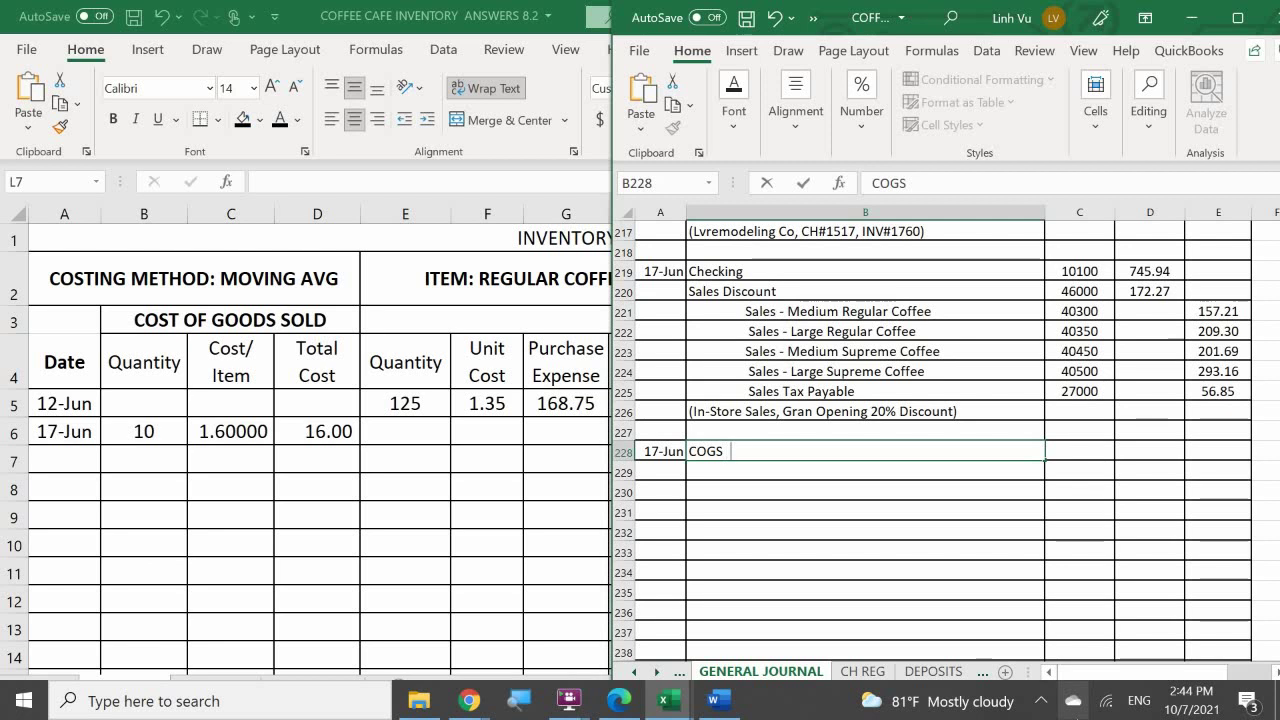
{"action": "type", "text": "- Regular Coffee"}
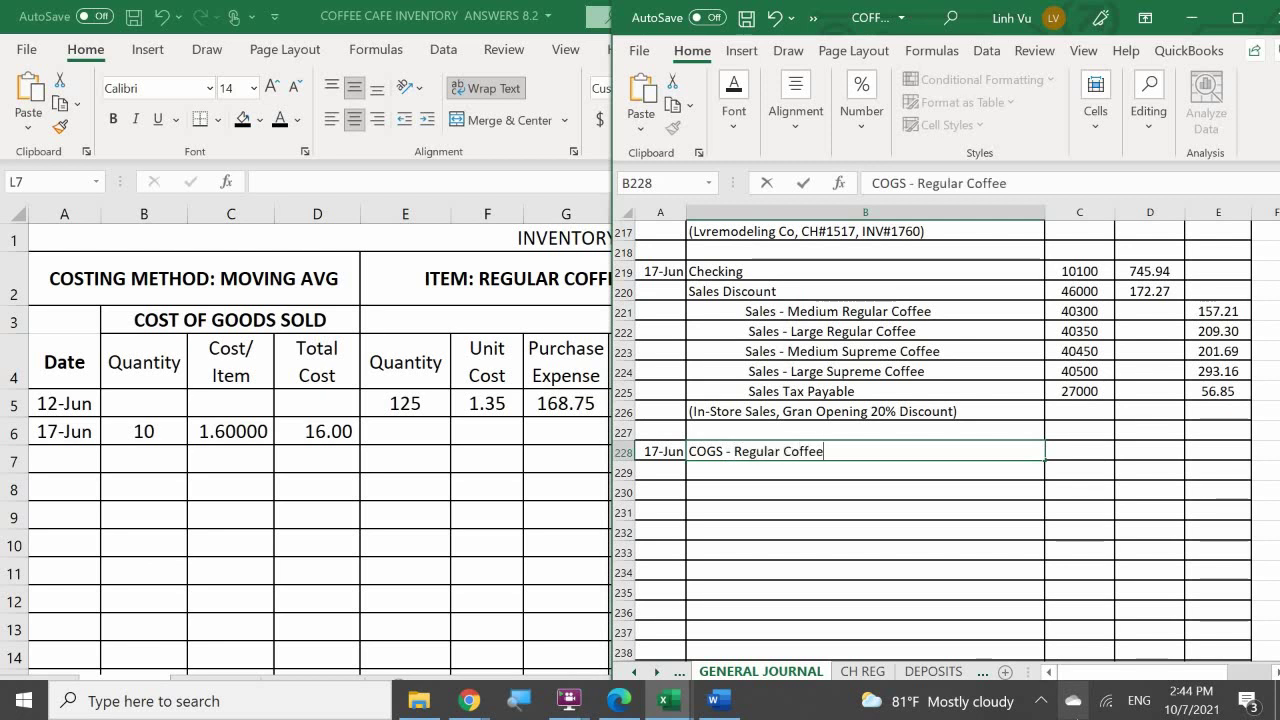
{"action": "key", "text": "Return"}
{"action": "type", "text": "CO"}
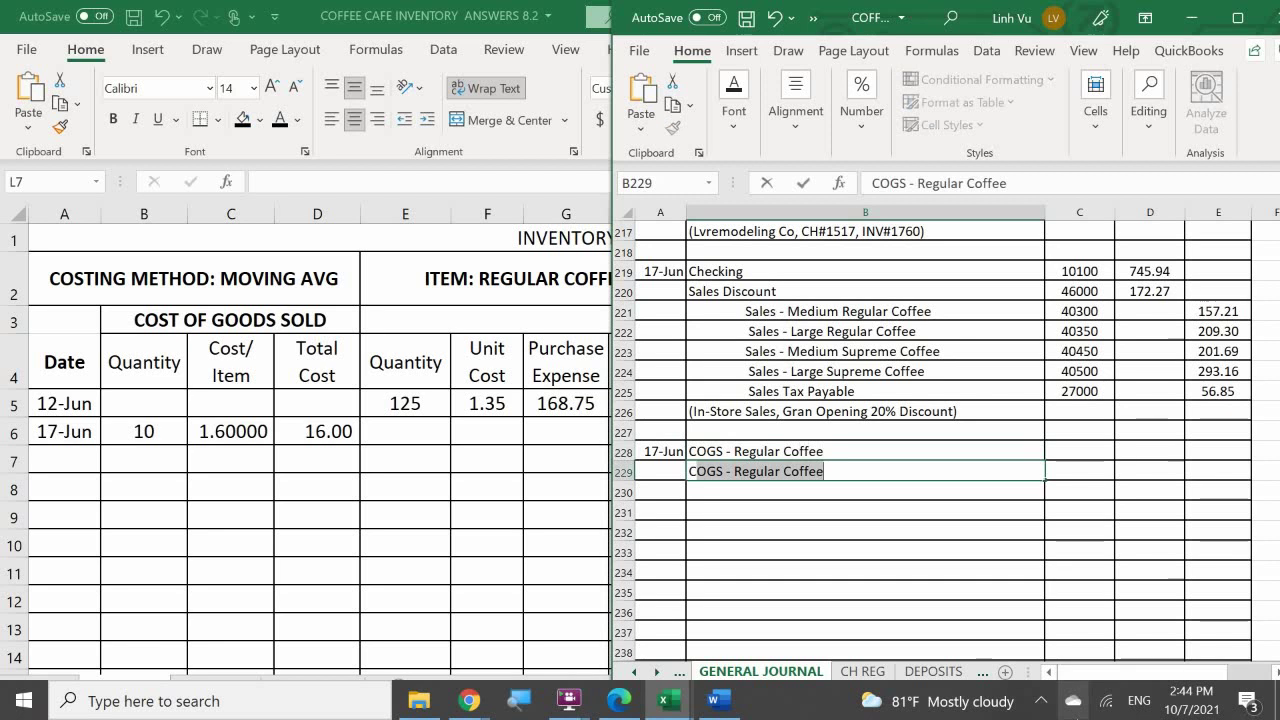
{"action": "type", "text": "GS - "}
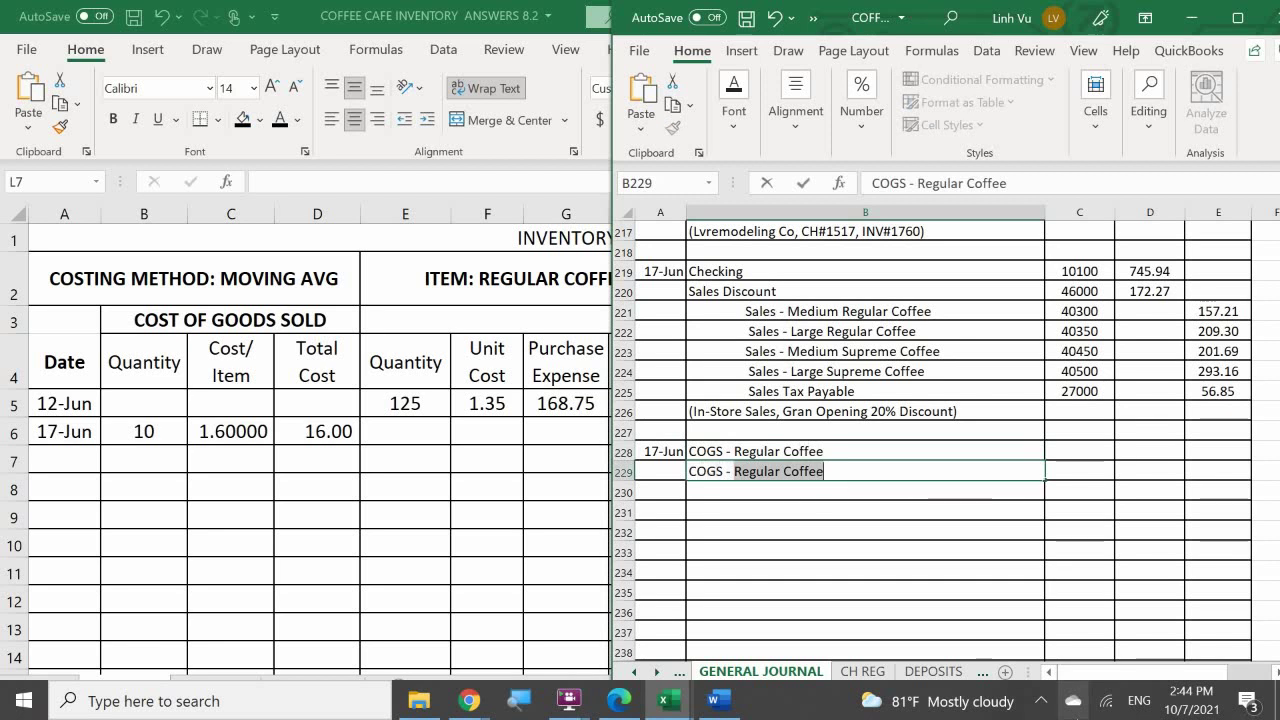
{"action": "type", "text": "Supre"}
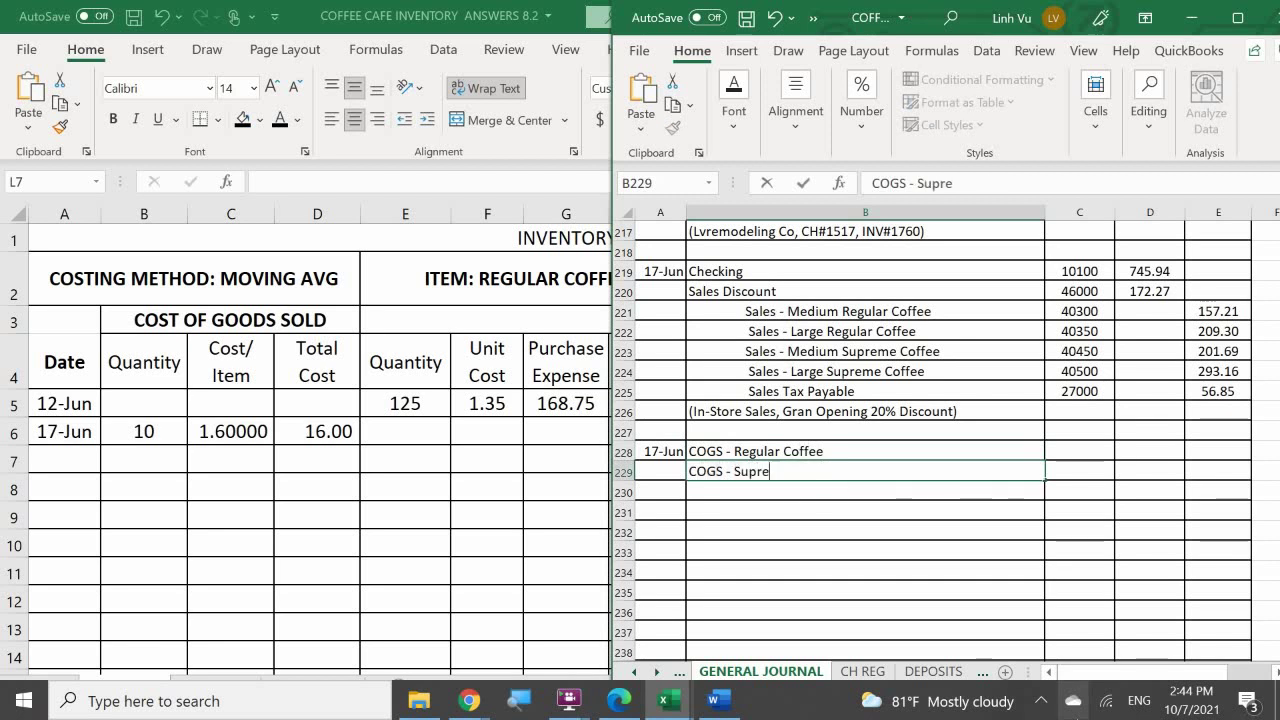
{"action": "type", "text": "me Coffee"}
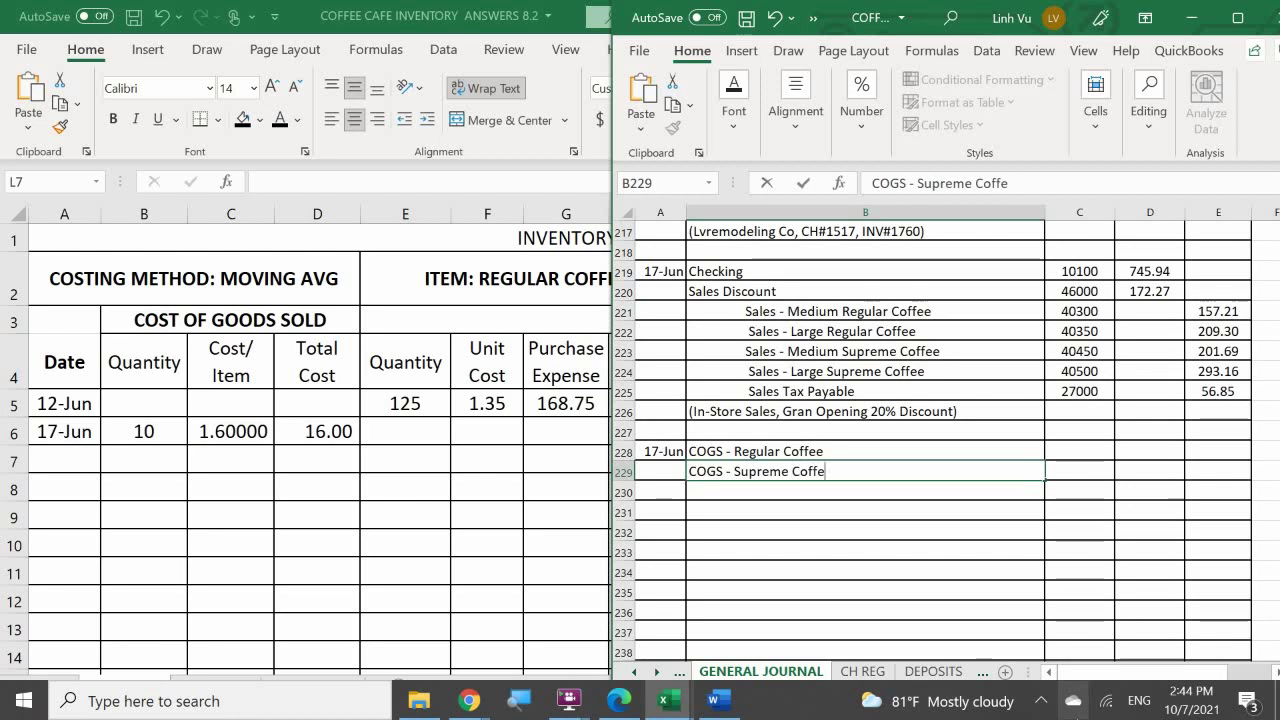
Step: Enter the ledger codes for the two COGS lines, 50050 in C228 and 50100 in C229
{"action": "left_click", "coordinate": [1079, 451]}
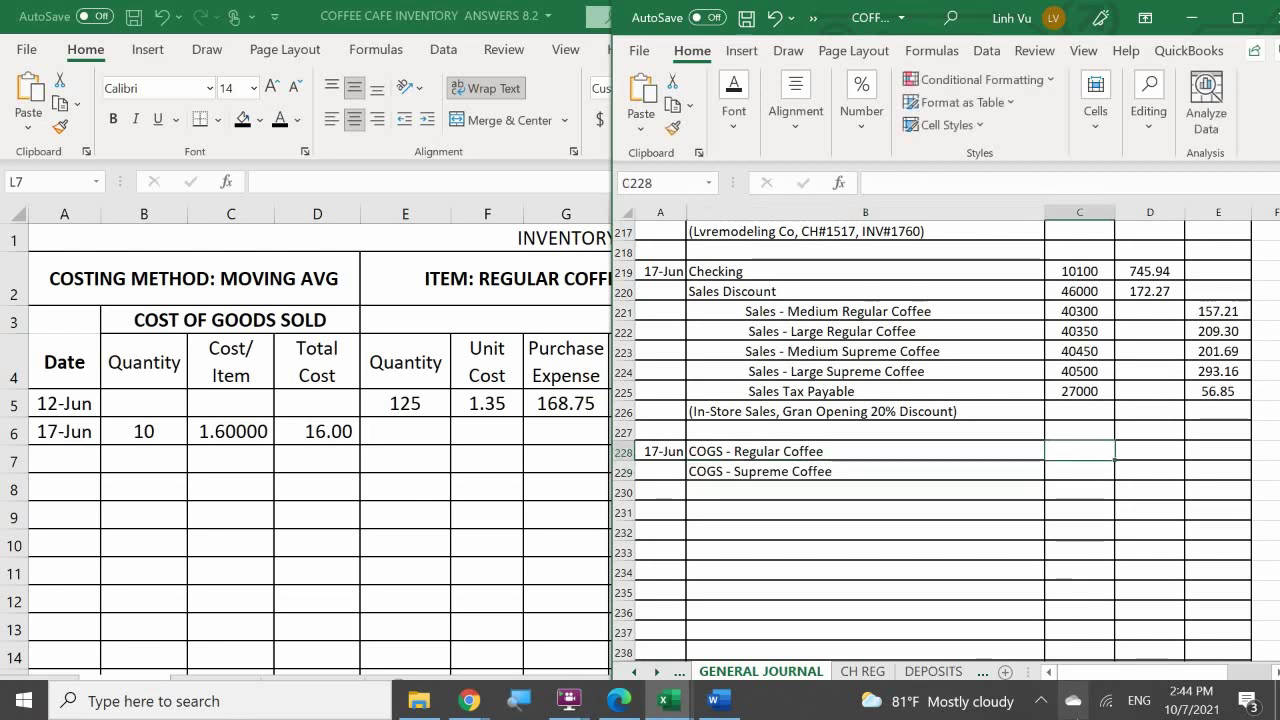
{"action": "type", "text": "50"}
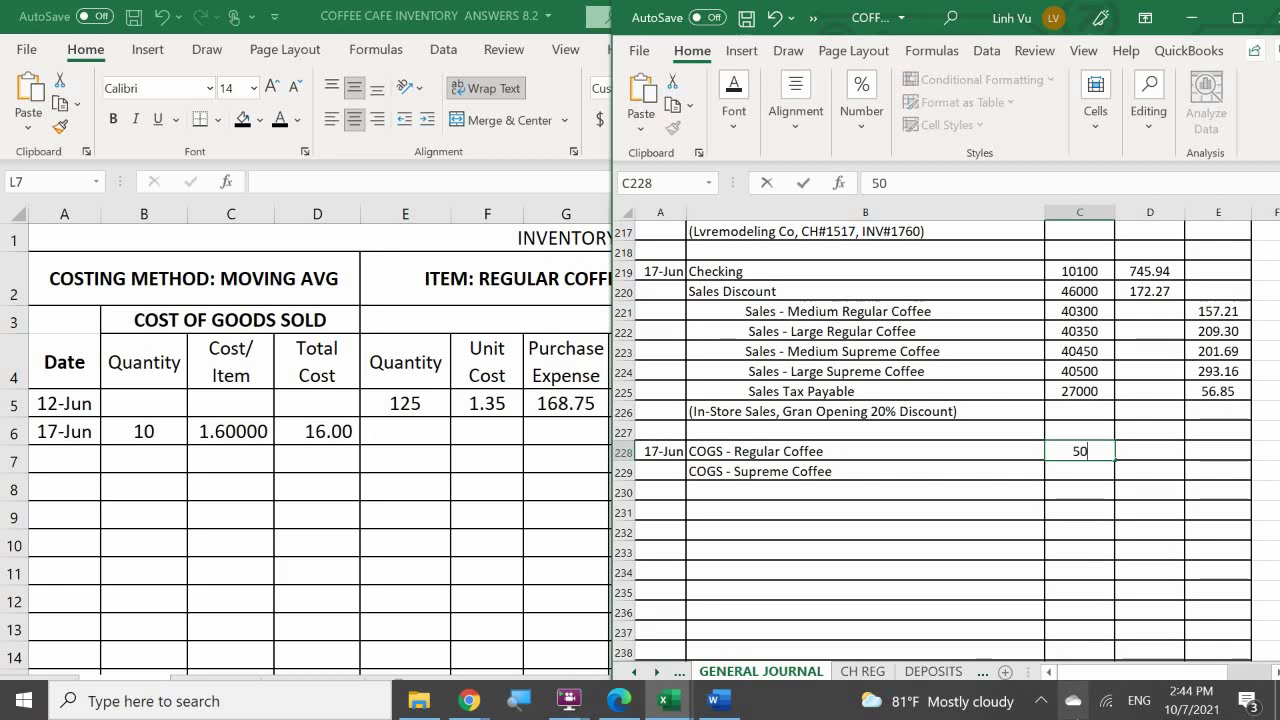
{"action": "type", "text": "050"}
{"action": "key", "text": "Return"}
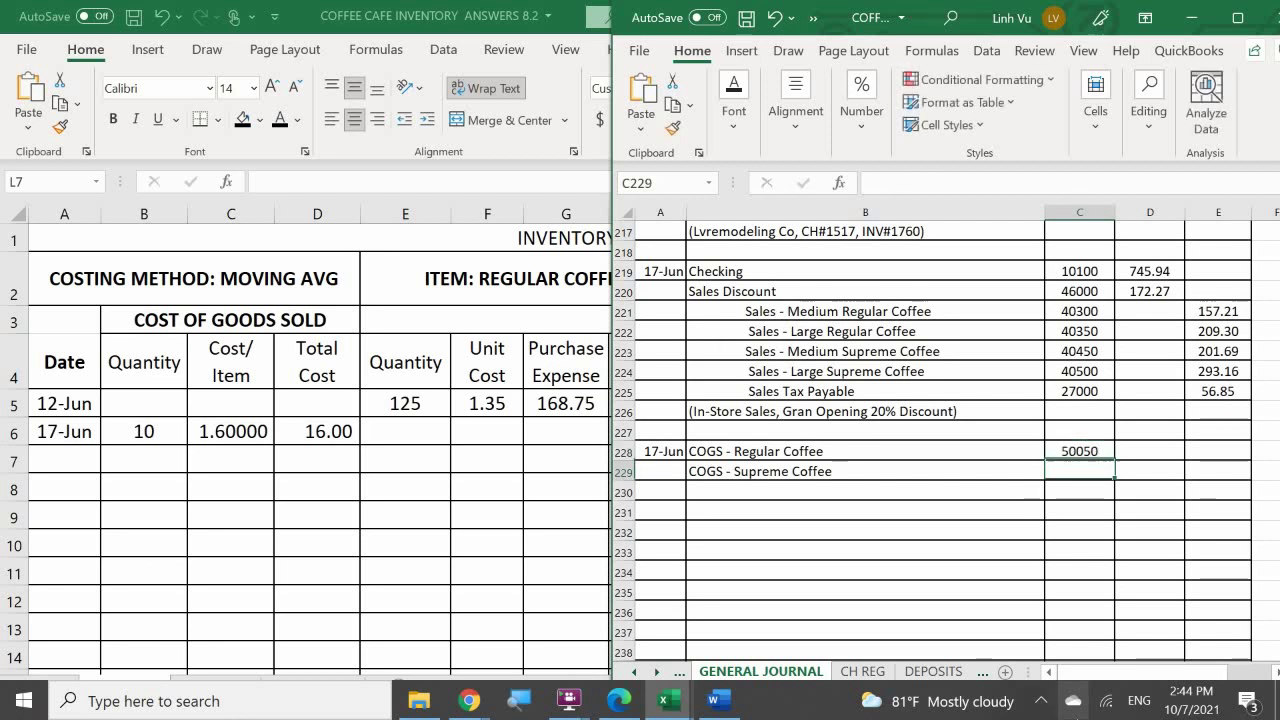
{"action": "type", "text": "50100"}
{"action": "key", "text": "Return"}
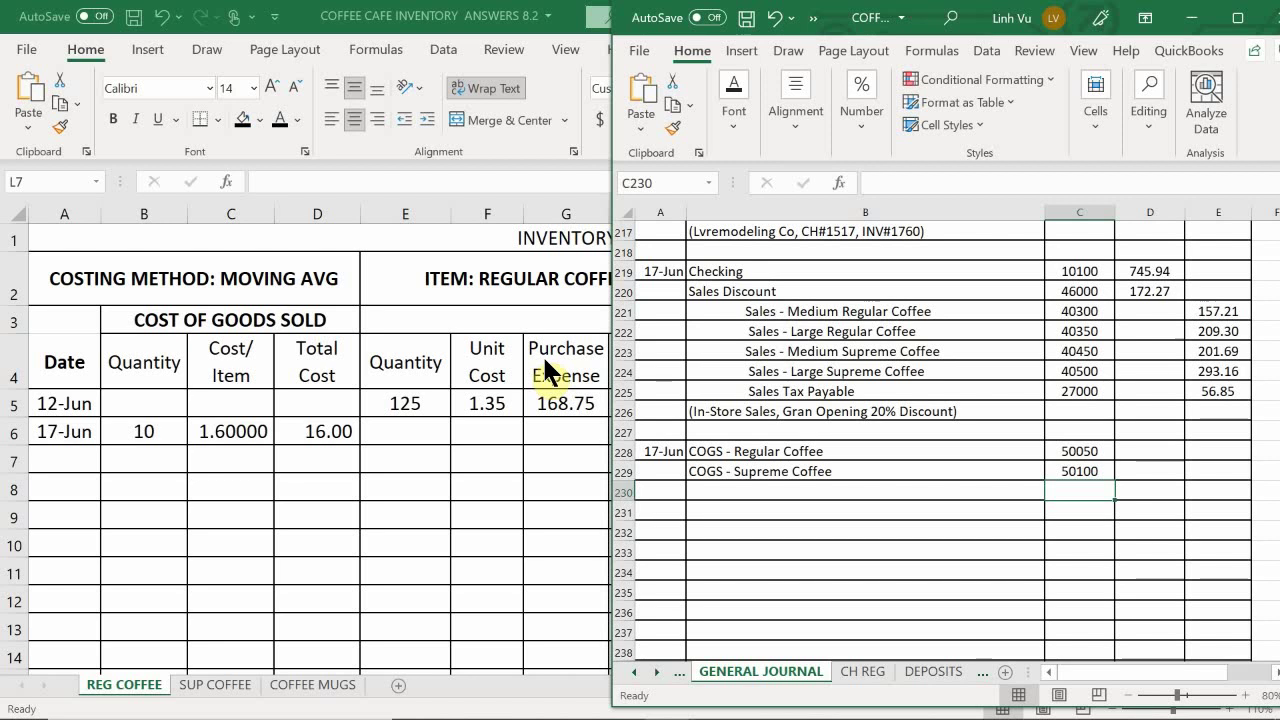
Step: Enter the indented credit accounts Regular Coffee in B230 and Supreme Coffee in B231
{"action": "left_click", "coordinate": [740, 492]}
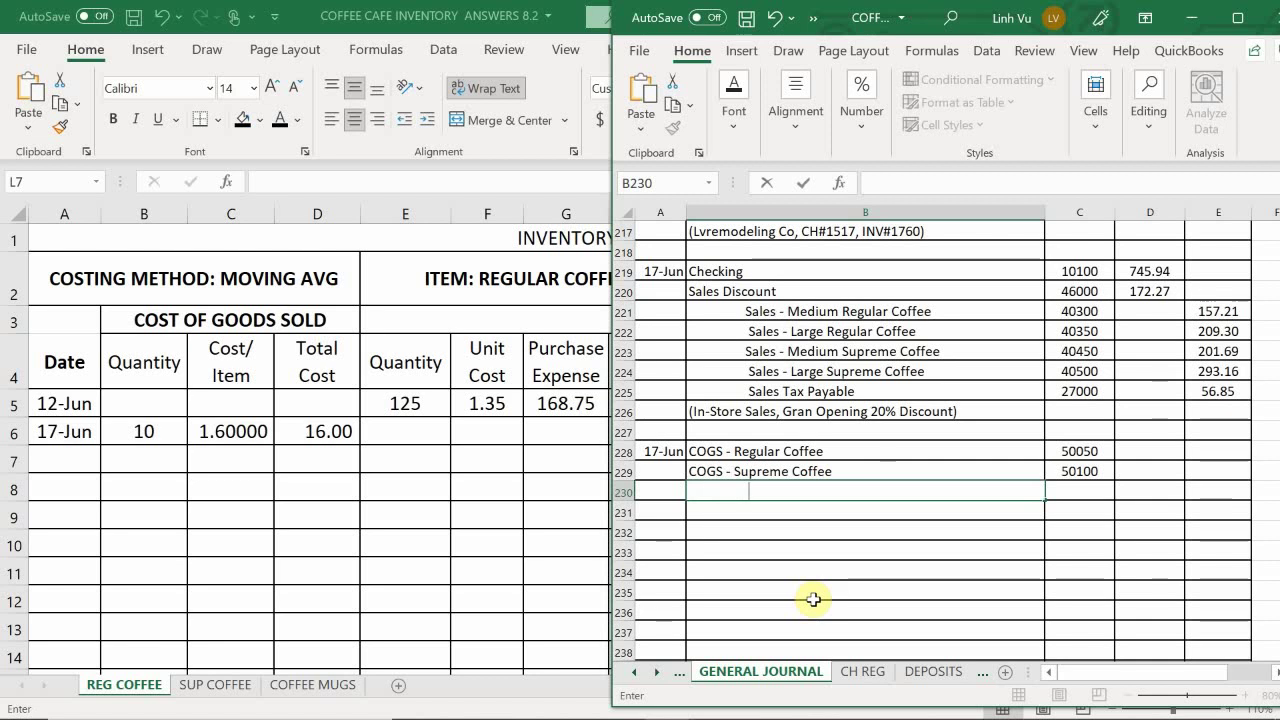
{"action": "type", "text": "Regular"}
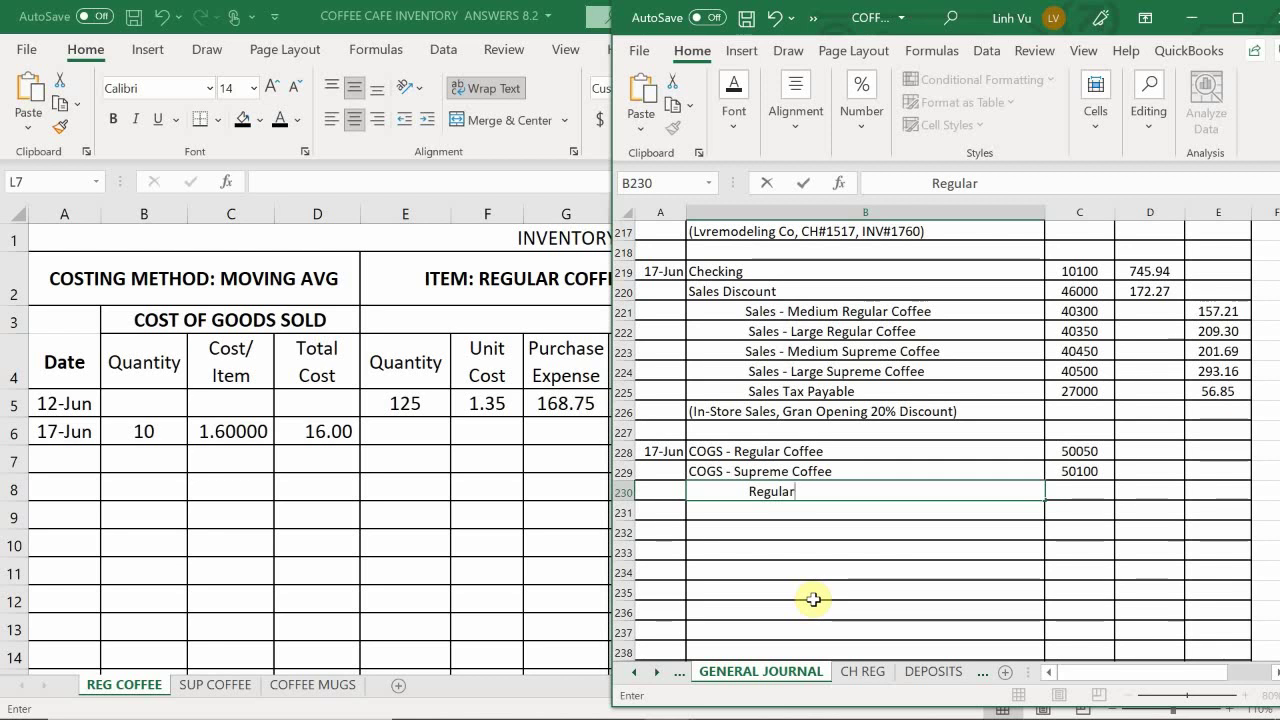
{"action": "type", "text": " Coffee"}
{"action": "key", "text": "Return"}
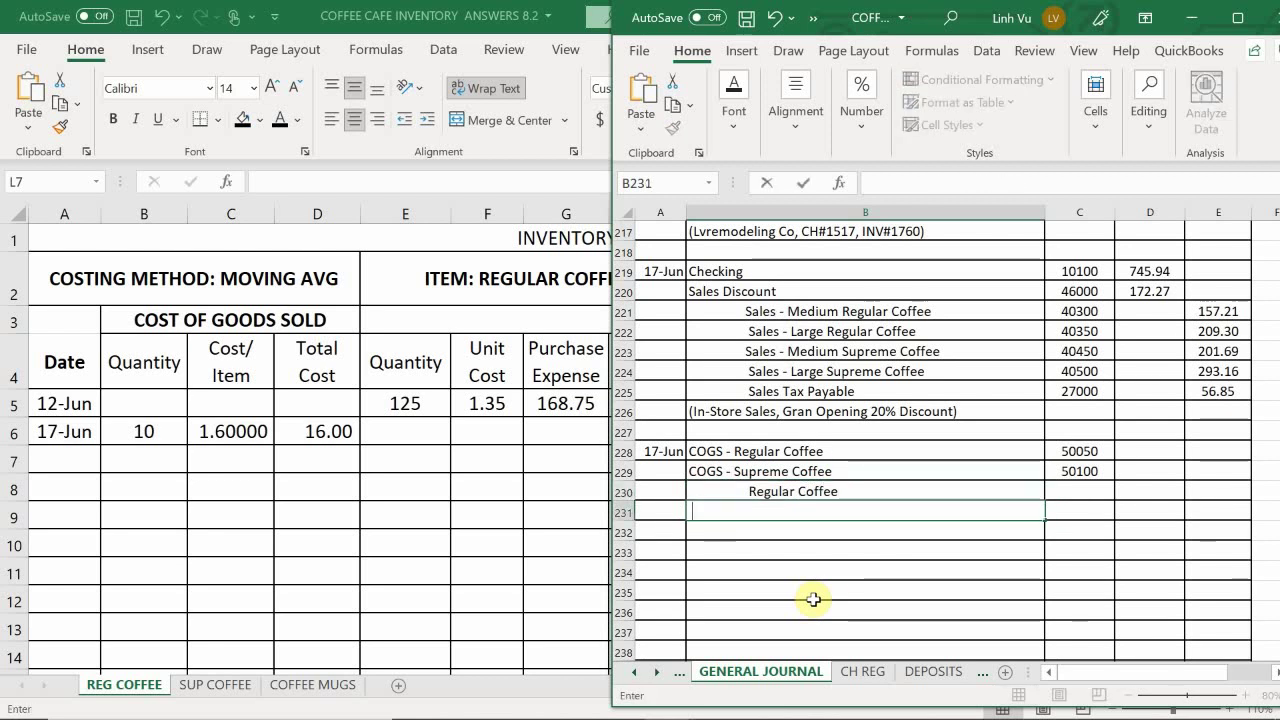
{"action": "type", "text": "S"}
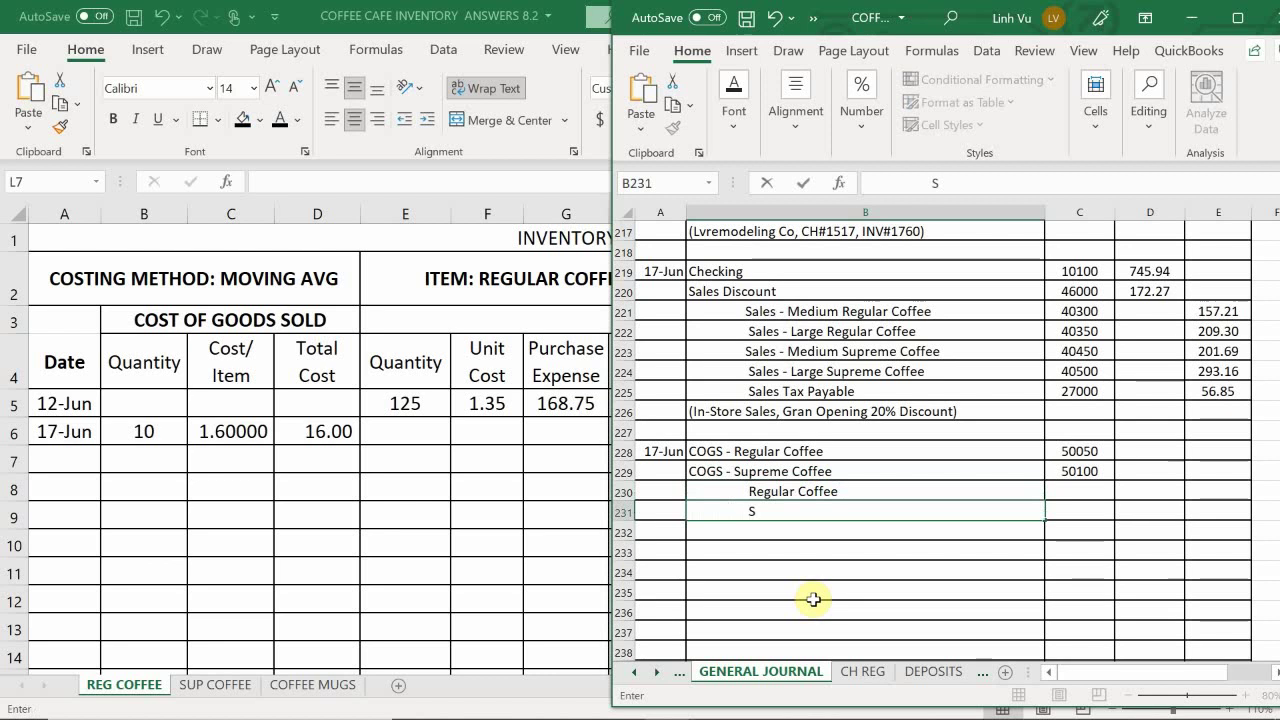
{"action": "type", "text": "upreme"}
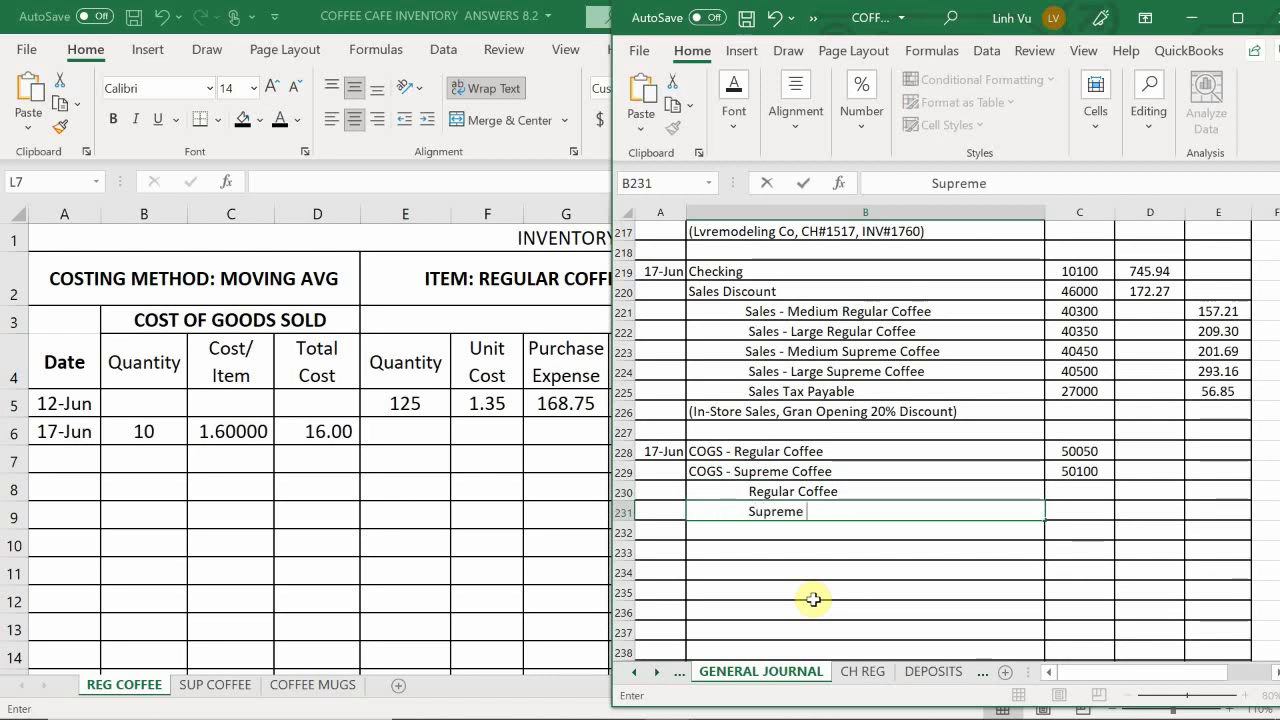
{"action": "type", "text": " Coffee"}
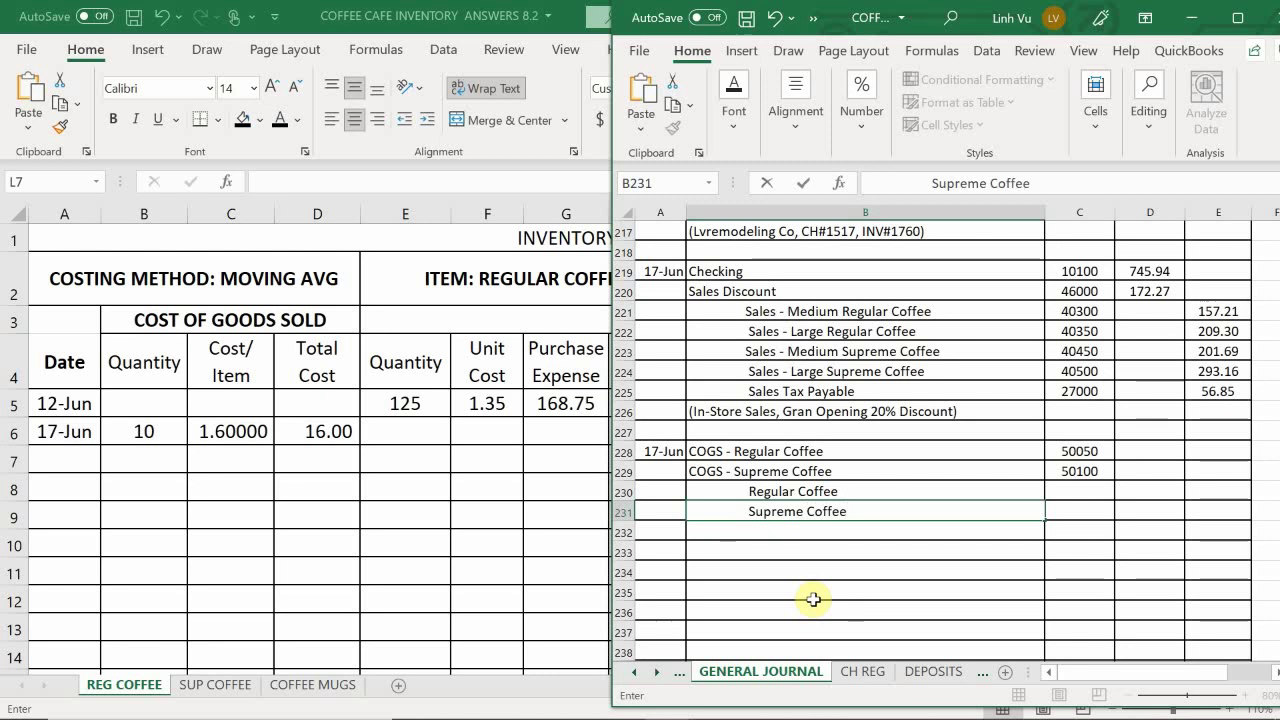
Step: Enter the ledger codes for the credited inventory accounts, 12020 in C230 and 12040 in C231
{"action": "left_click", "coordinate": [1078, 495]}
{"action": "type", "text": "12"}
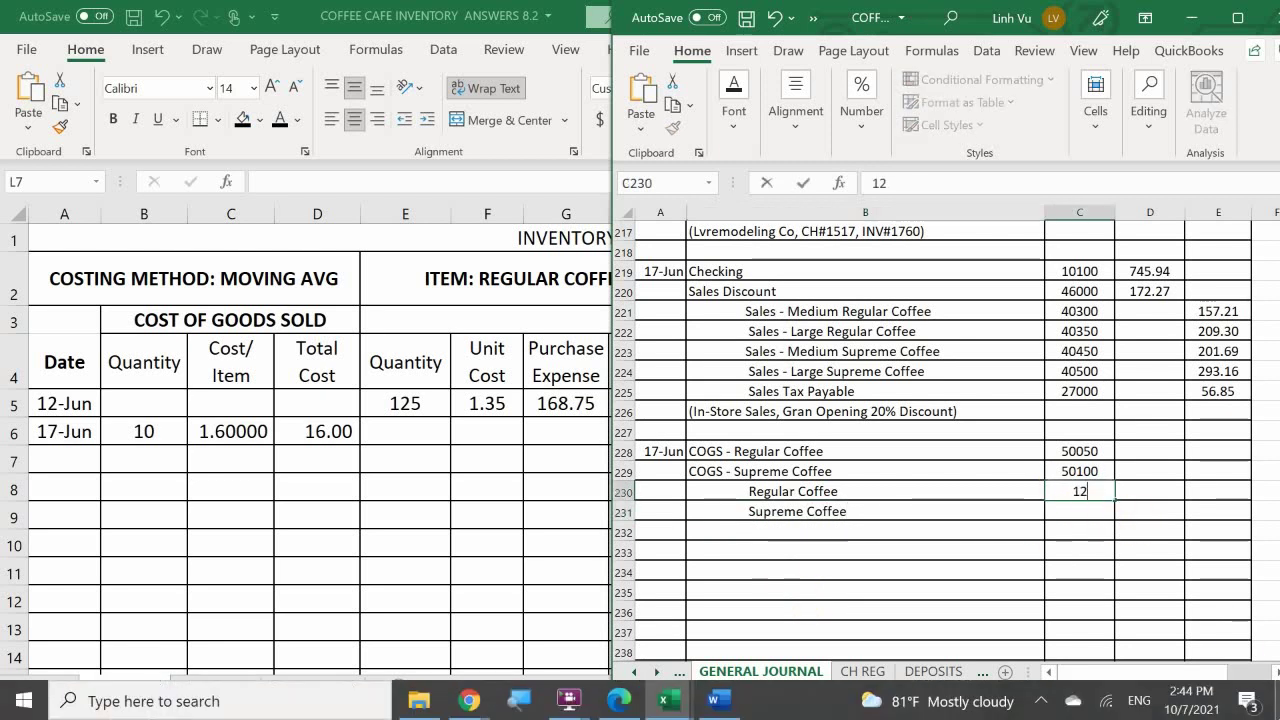
{"action": "type", "text": "020"}
{"action": "key", "text": "Return"}
{"action": "type", "text": "12040"}
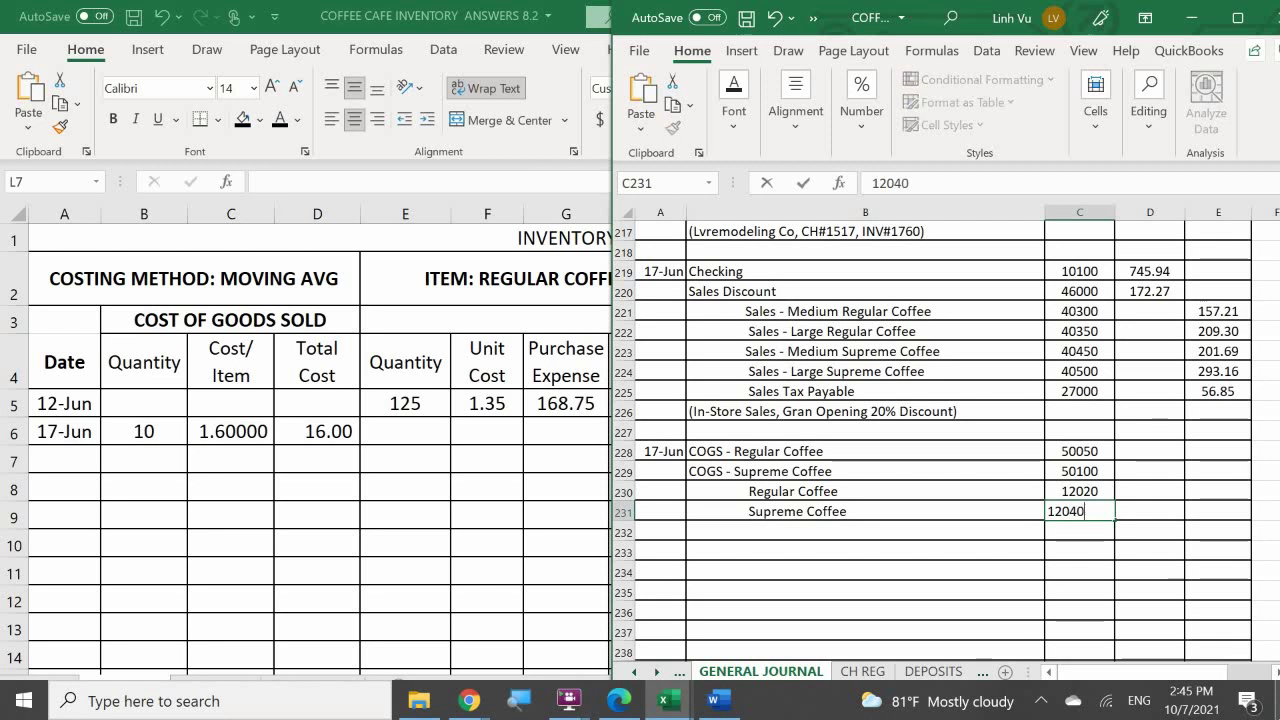
{"action": "key", "text": "Return"}
Step: Record the COGS - Regular Coffee debit of 16.00 in D228
{"action": "key", "text": "Right"}
{"action": "key", "text": "Up"}
{"action": "key", "text": "Up"}
{"action": "key", "text": "Up"}
{"action": "key", "text": "Up"}
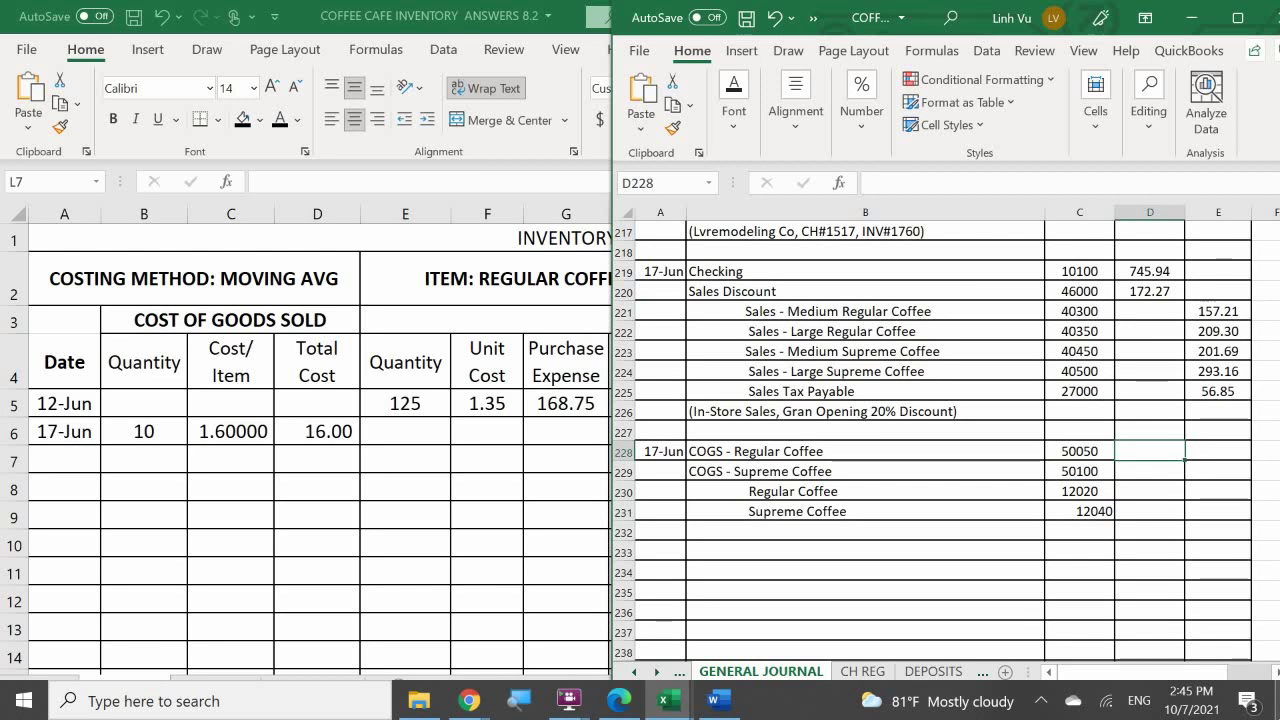
{"action": "type", "text": "16.00"}
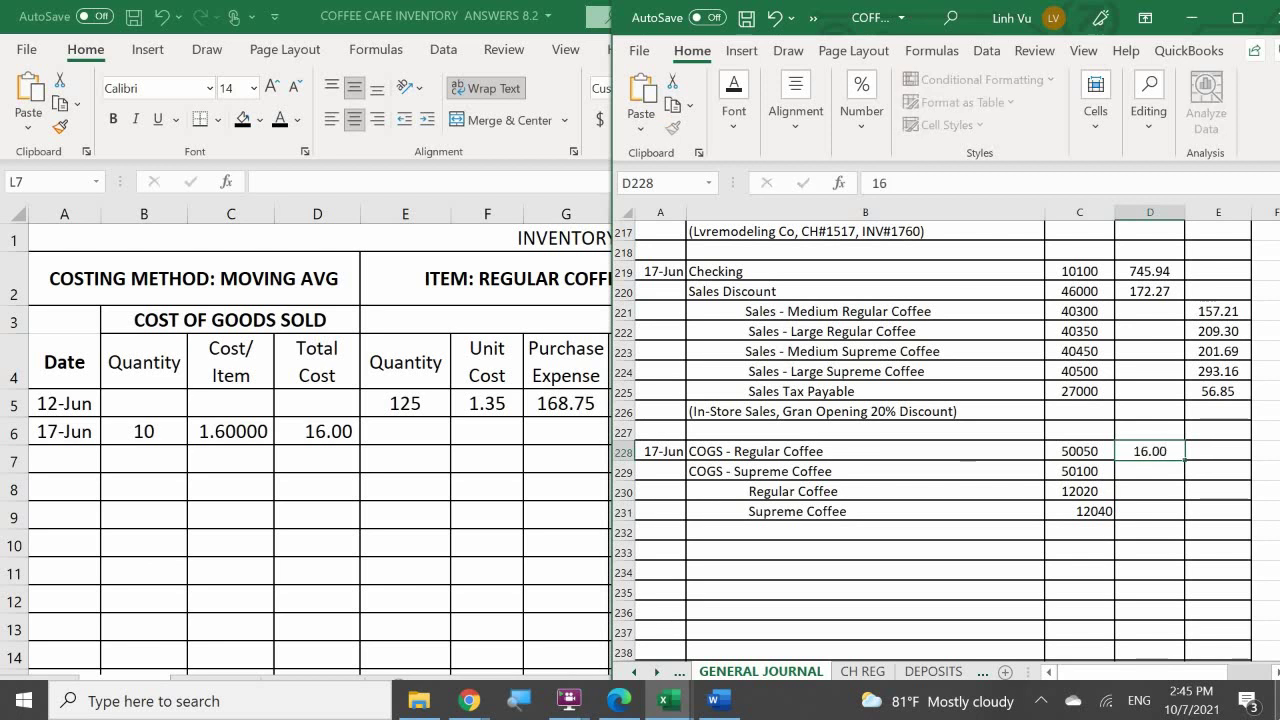
{"action": "key", "text": "Return"}
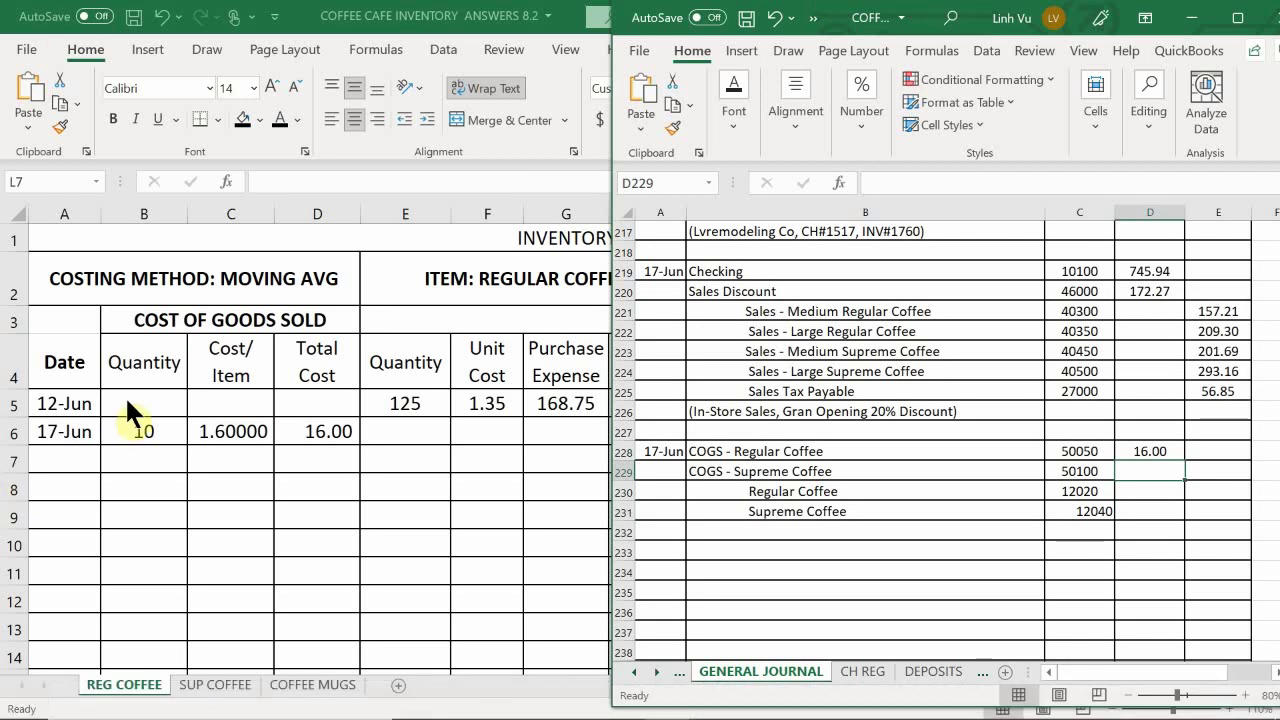
Step: Look up the June 17 cost on the Supreme Coffee inventory sheet and record the COGS - Supreme Coffee debit of 27.90 in D229
{"action": "left_click", "coordinate": [190, 682]}
{"action": "left_click", "coordinate": [200, 686]}
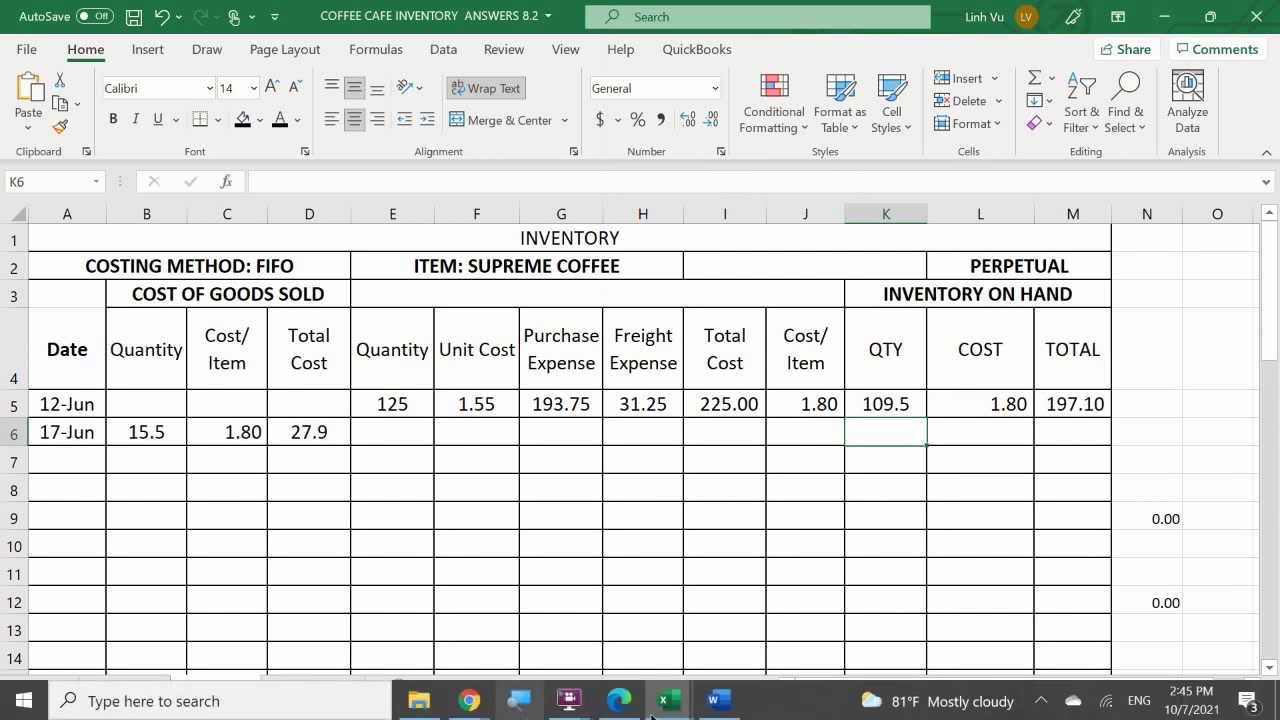
{"action": "mouse_move", "coordinate": [668, 710]}
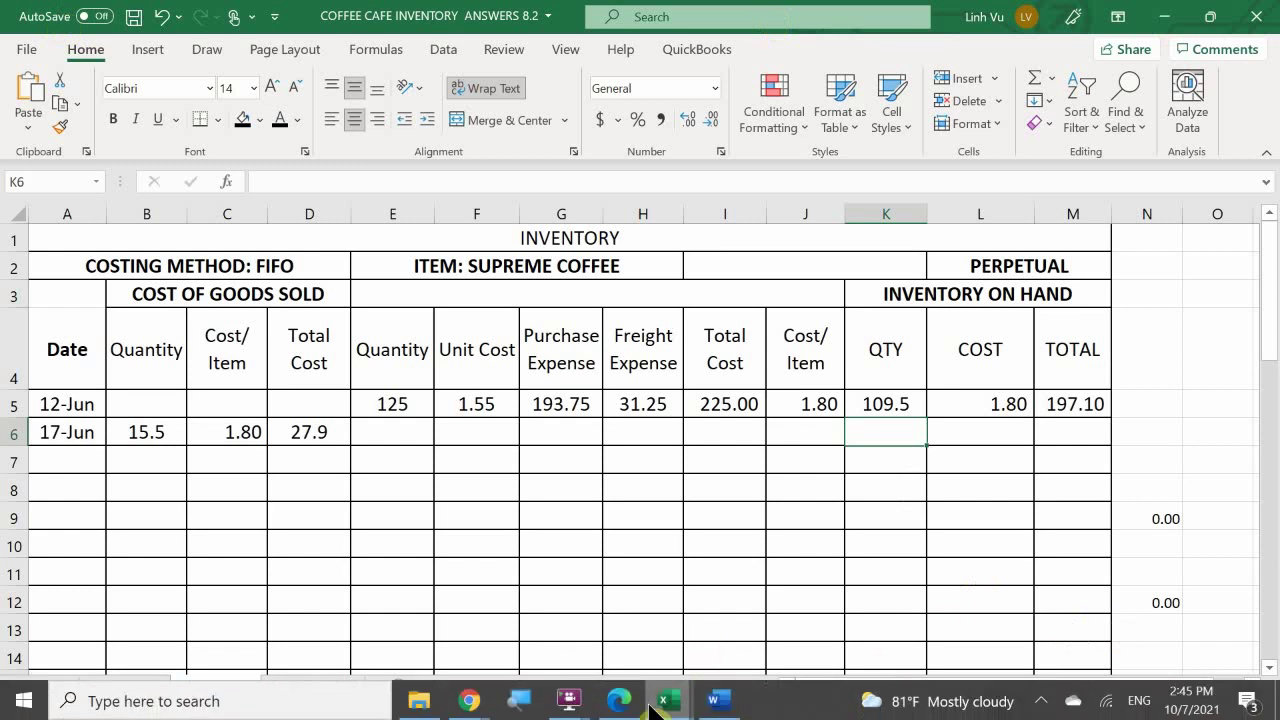
{"action": "left_click", "coordinate": [421, 601]}
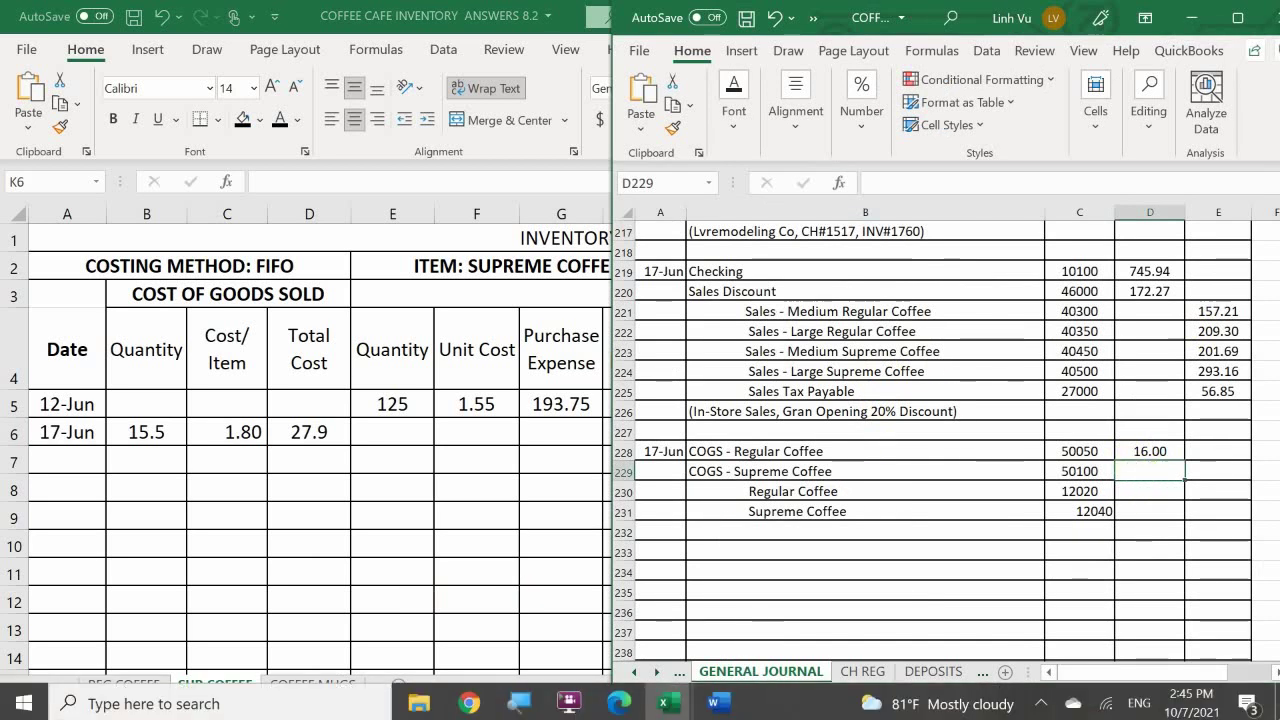
{"action": "type", "text": "27"}
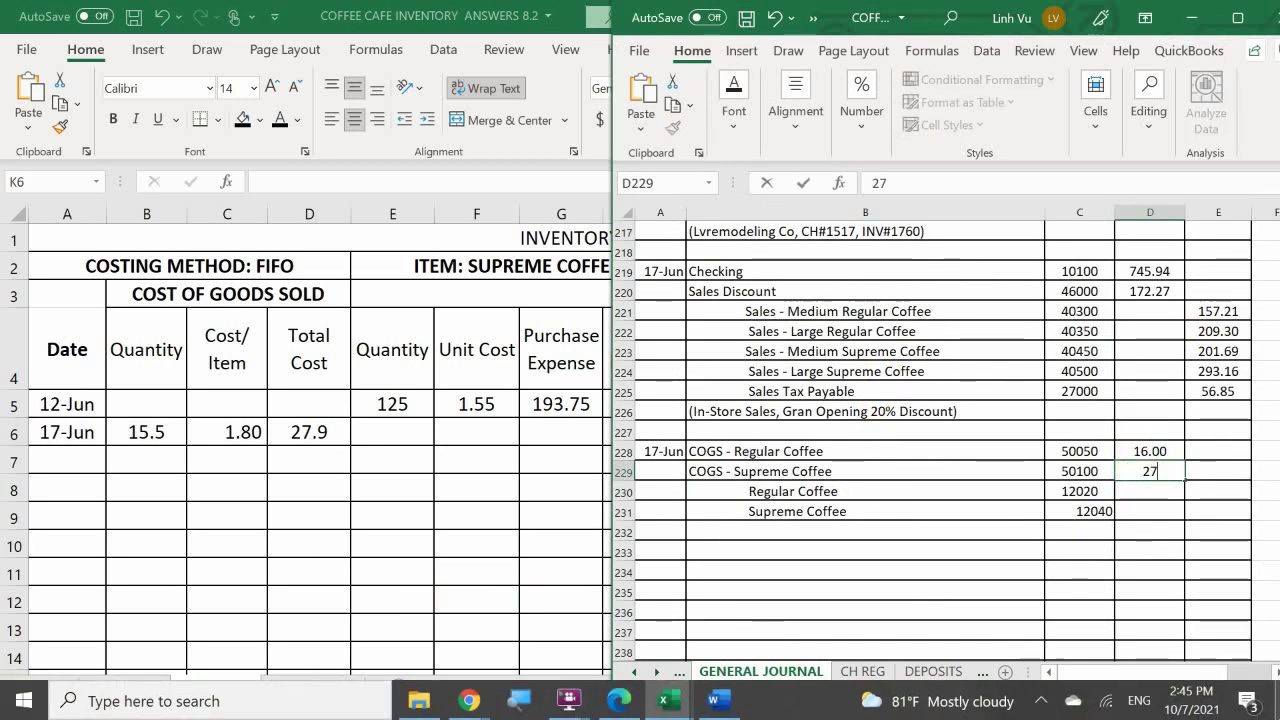
{"action": "type", "text": ".90"}
{"action": "key", "text": "Return"}
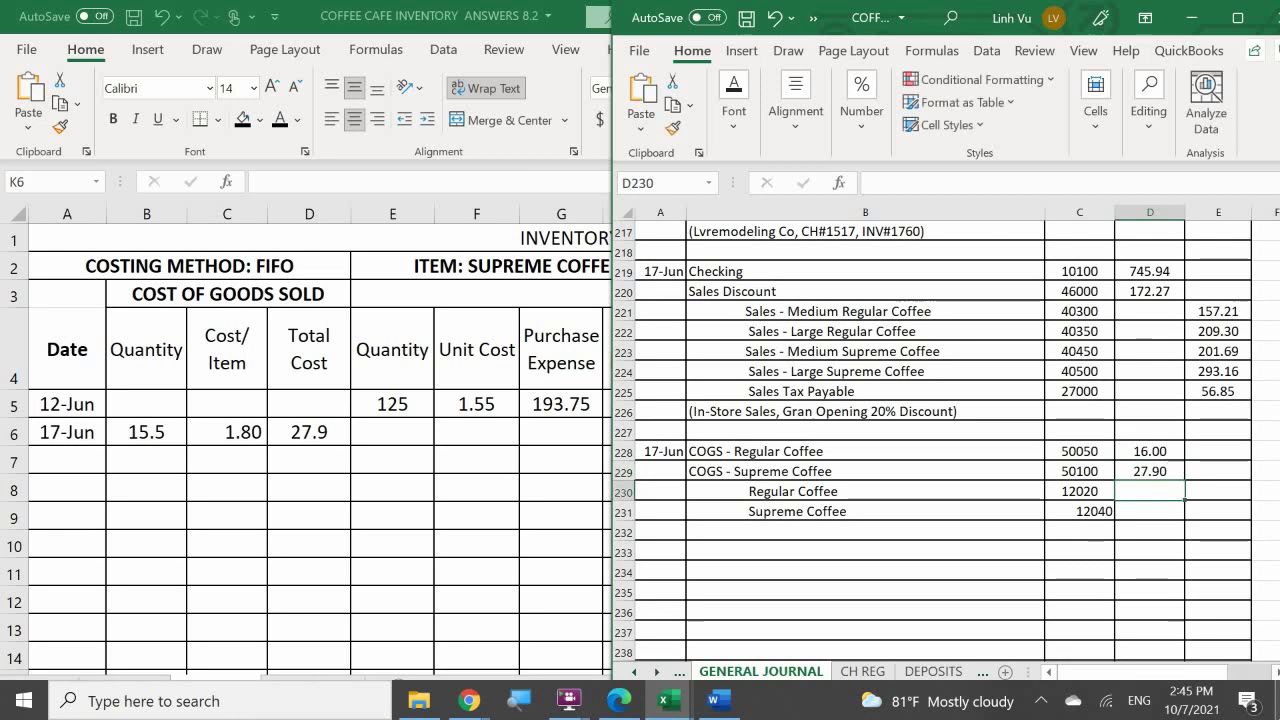
Step: Credit Regular Coffee in E230 with a formula that references the COGS - Regular Coffee debit in D228
{"action": "left_click", "coordinate": [1218, 491]}
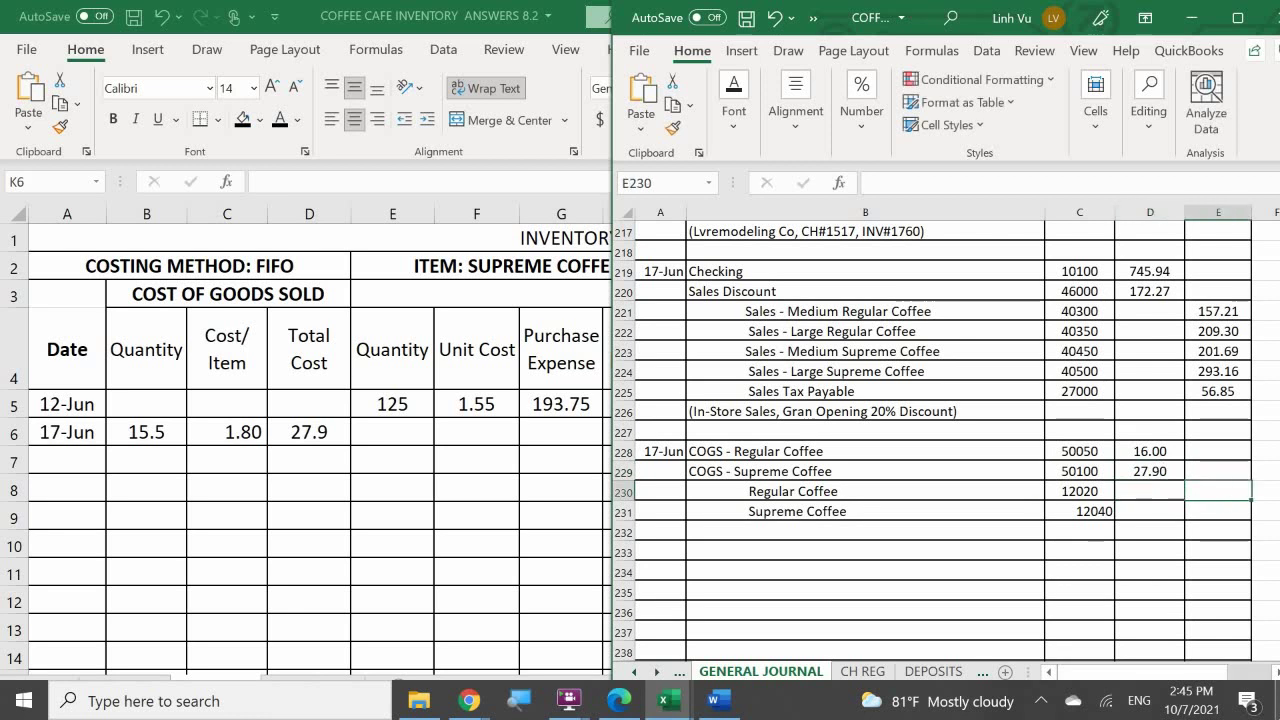
{"action": "type", "text": "="}
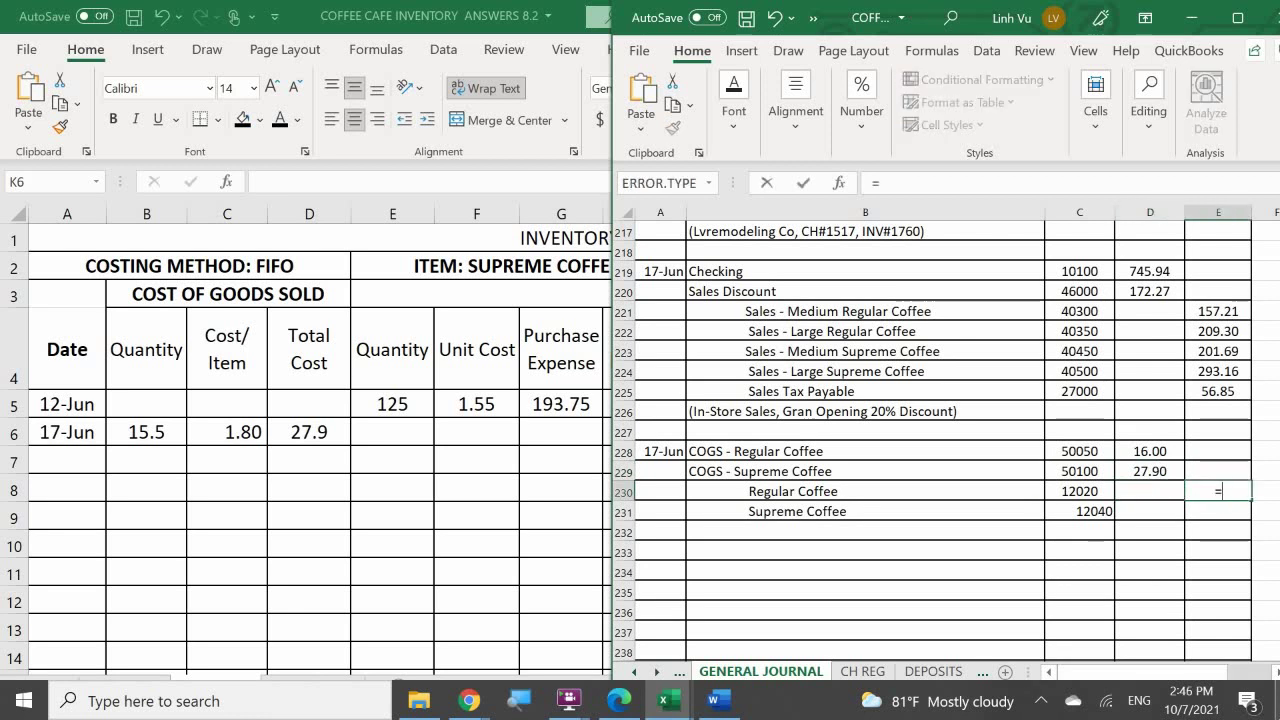
{"action": "key", "text": "Up"}
{"action": "key", "text": "Up"}
{"action": "key", "text": "Left"}
{"action": "key", "text": "Return"}
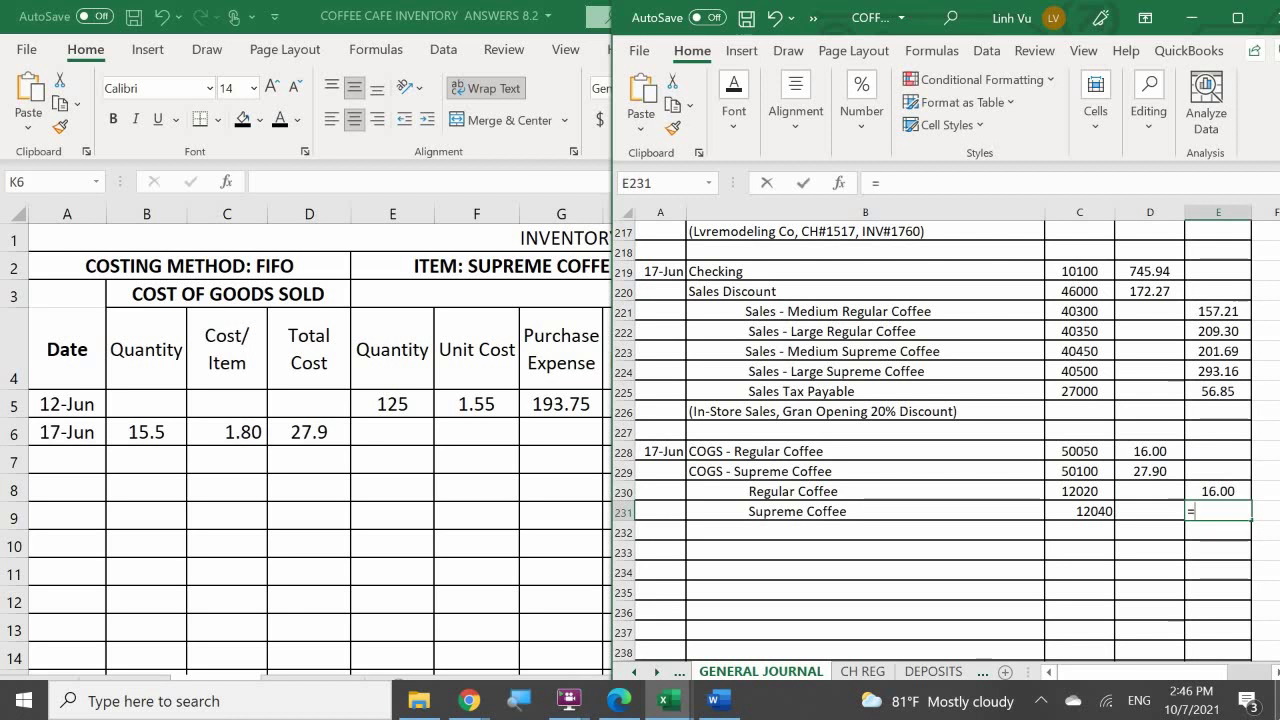
Step: Credit Supreme Coffee in E231 with a formula that references the COGS - Supreme Coffee debit in D229
{"action": "type", "text": "="}
{"action": "key", "text": "Up"}
{"action": "key", "text": "Up"}
{"action": "key", "text": "Left"}
{"action": "key", "text": "Return"}
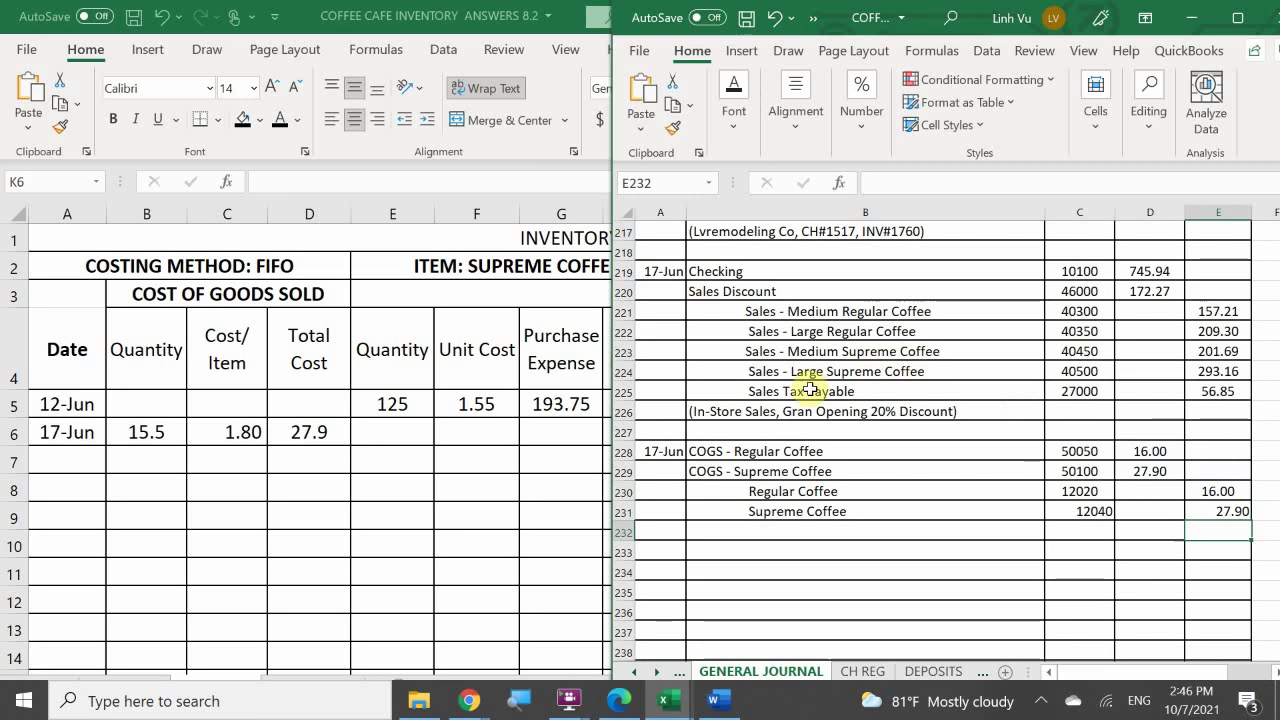
Step: Enter the journal entry description "(In Store Use)" in B232
{"action": "left_click", "coordinate": [740, 526]}
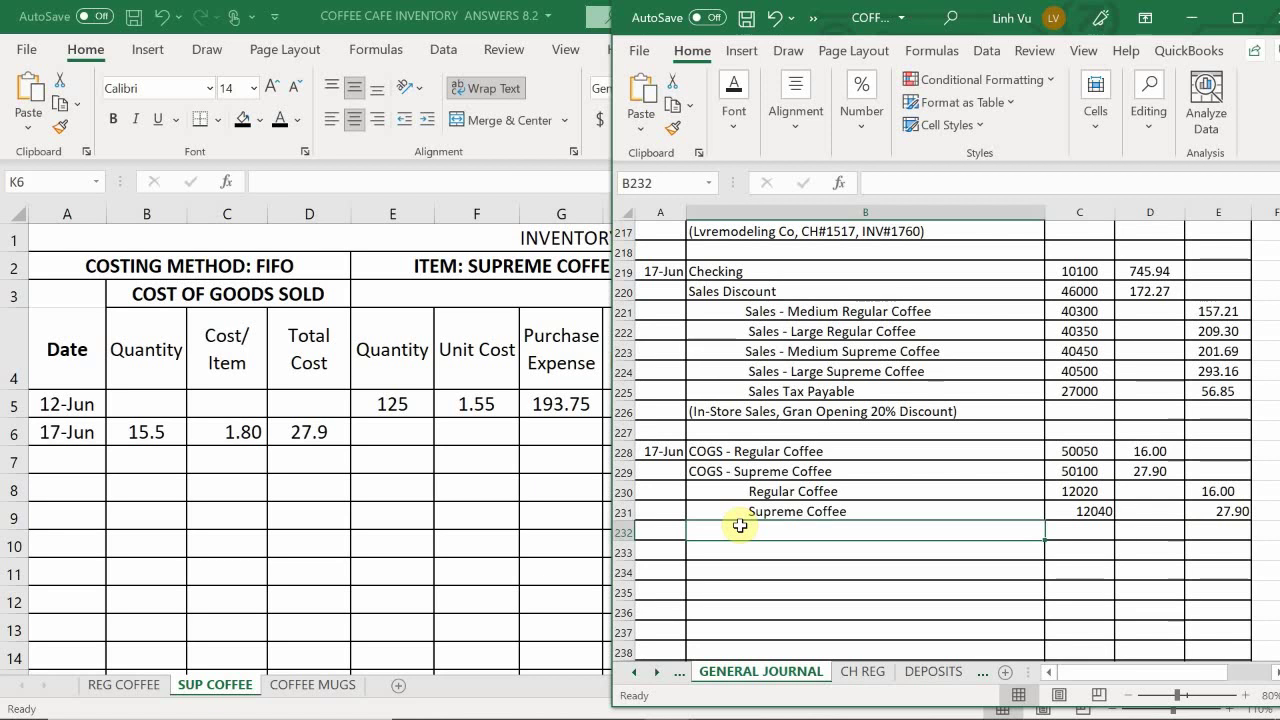
{"action": "type", "text": "(I"}
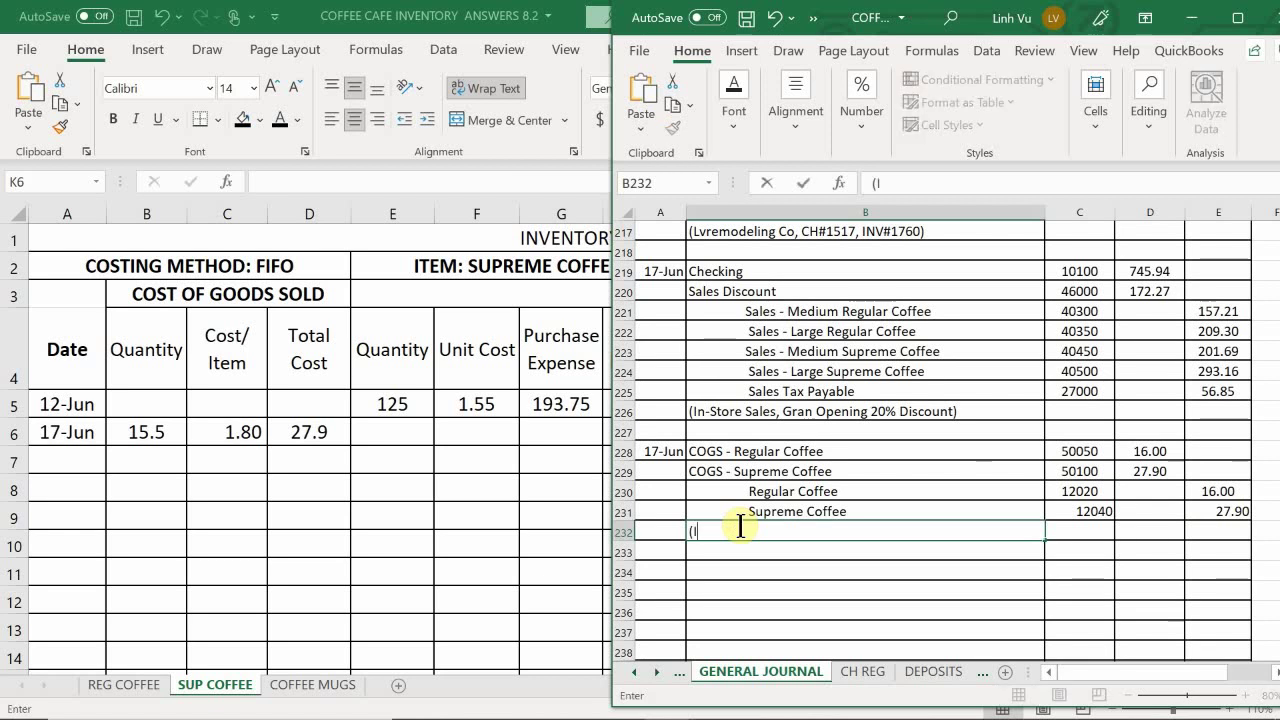
{"action": "type", "text": "n Store Use"}
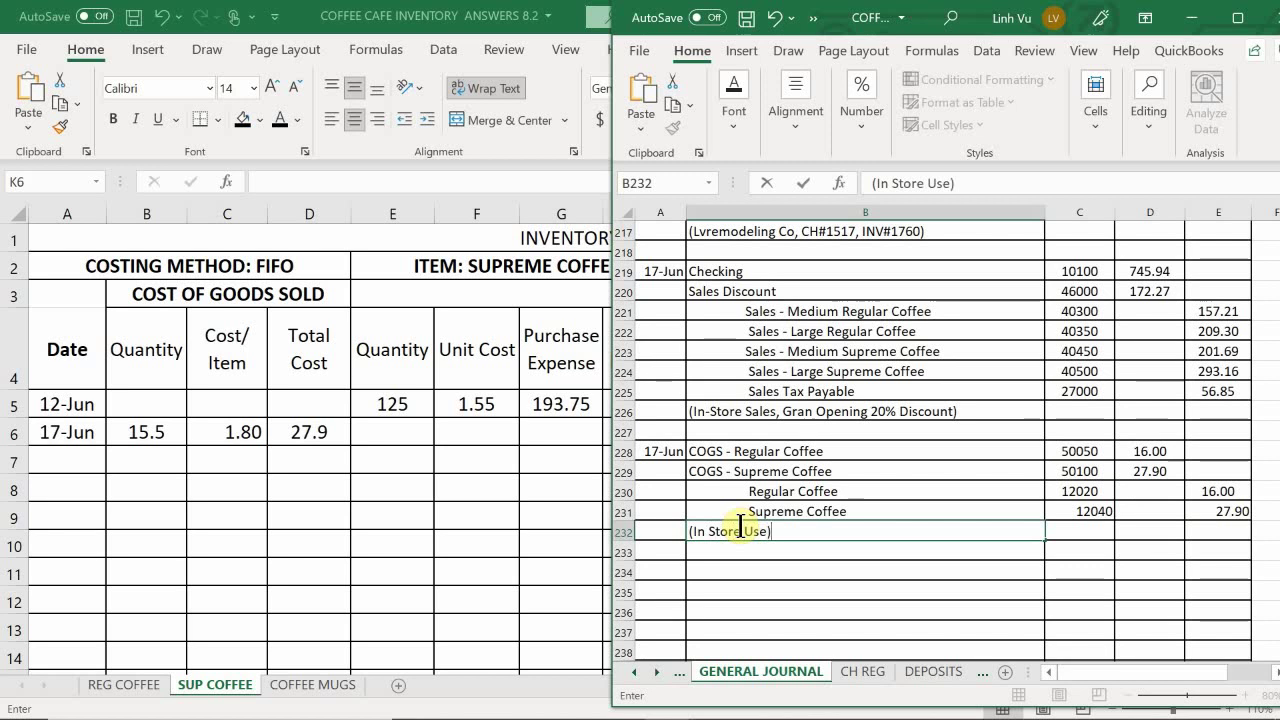
{"action": "type", "text": ")"}
{"action": "key", "text": "Return"}
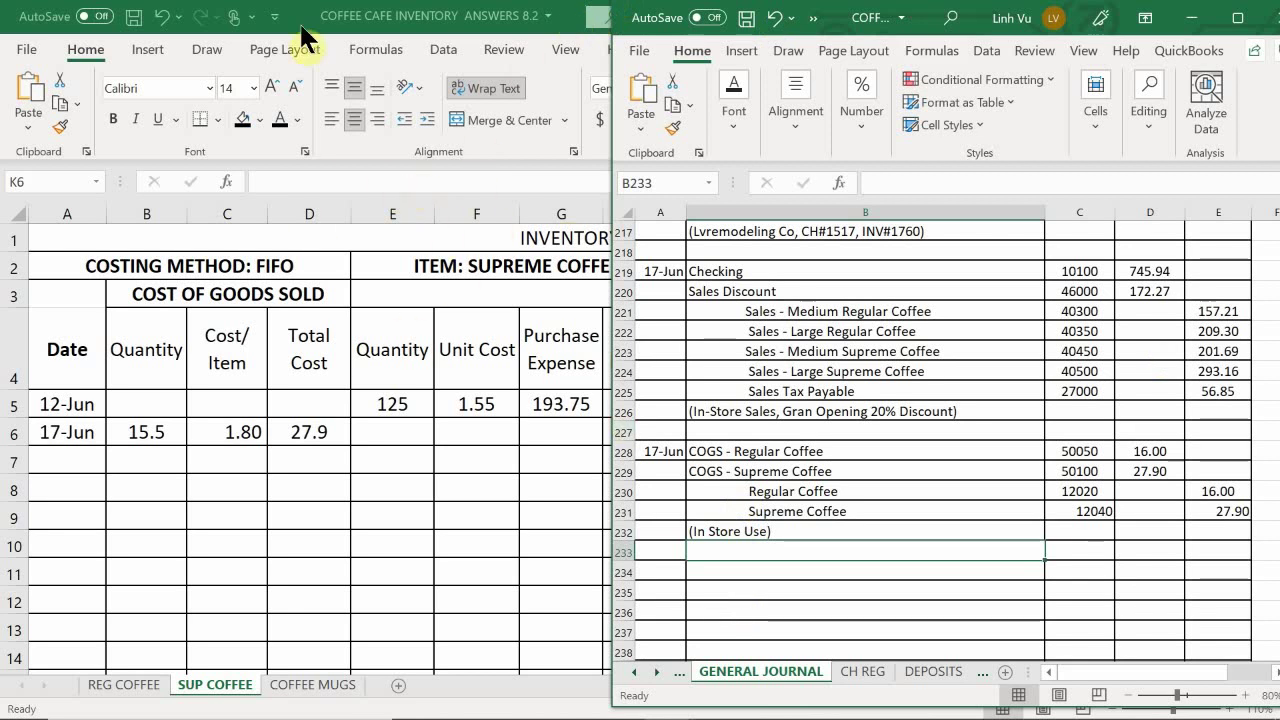
Step: Bring up the ledger workbook beside the general journal and open its COGS sheet
{"action": "mouse_move", "coordinate": [216, 715]}
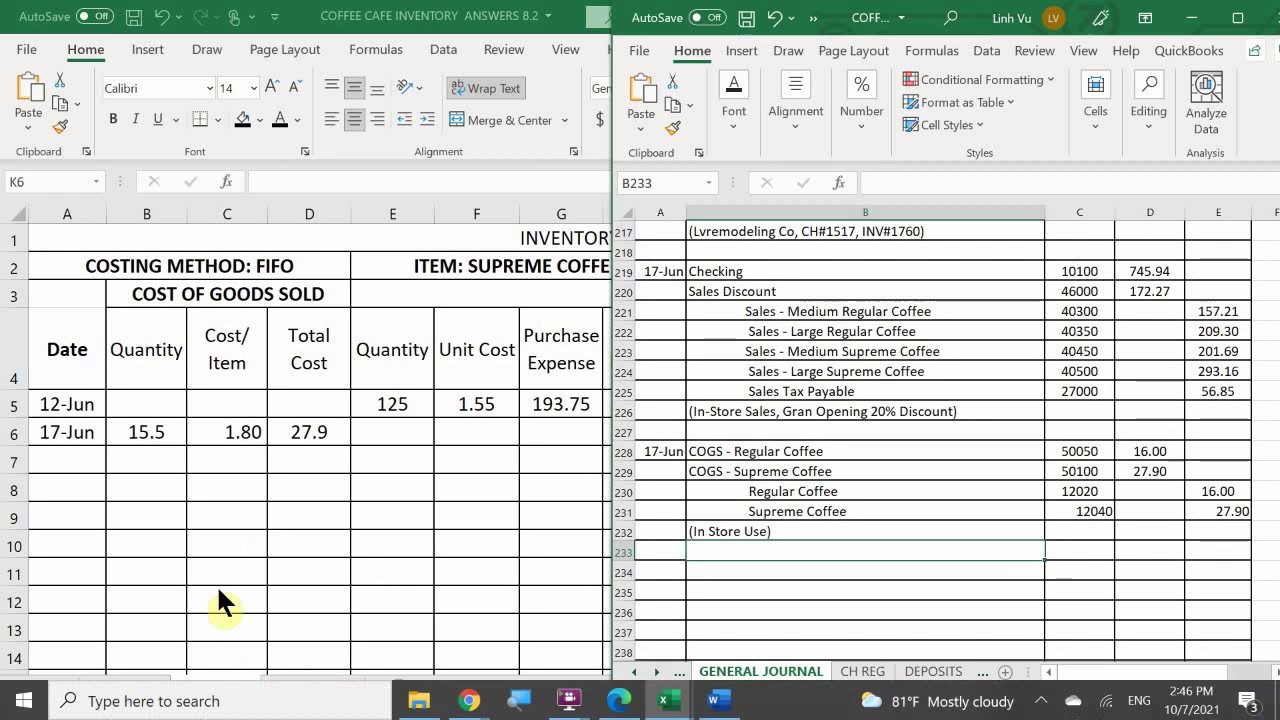
{"action": "mouse_move", "coordinate": [663, 697]}
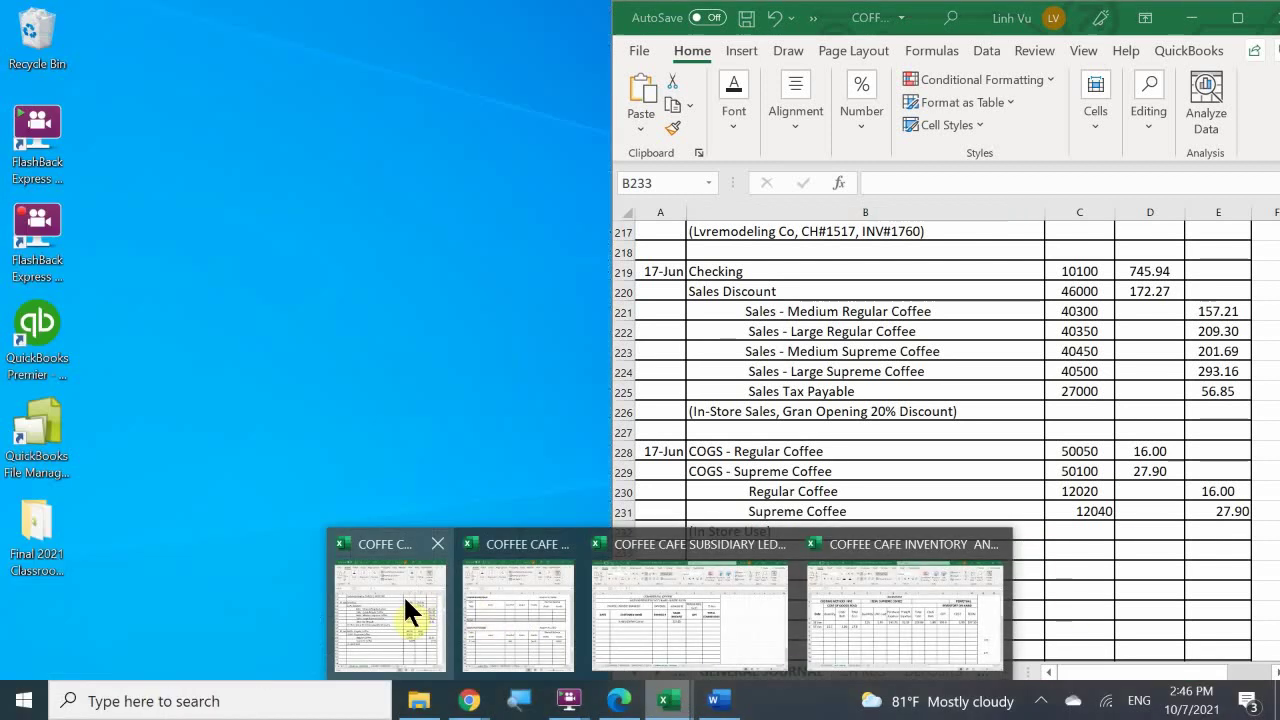
{"action": "left_click", "coordinate": [425, 615]}
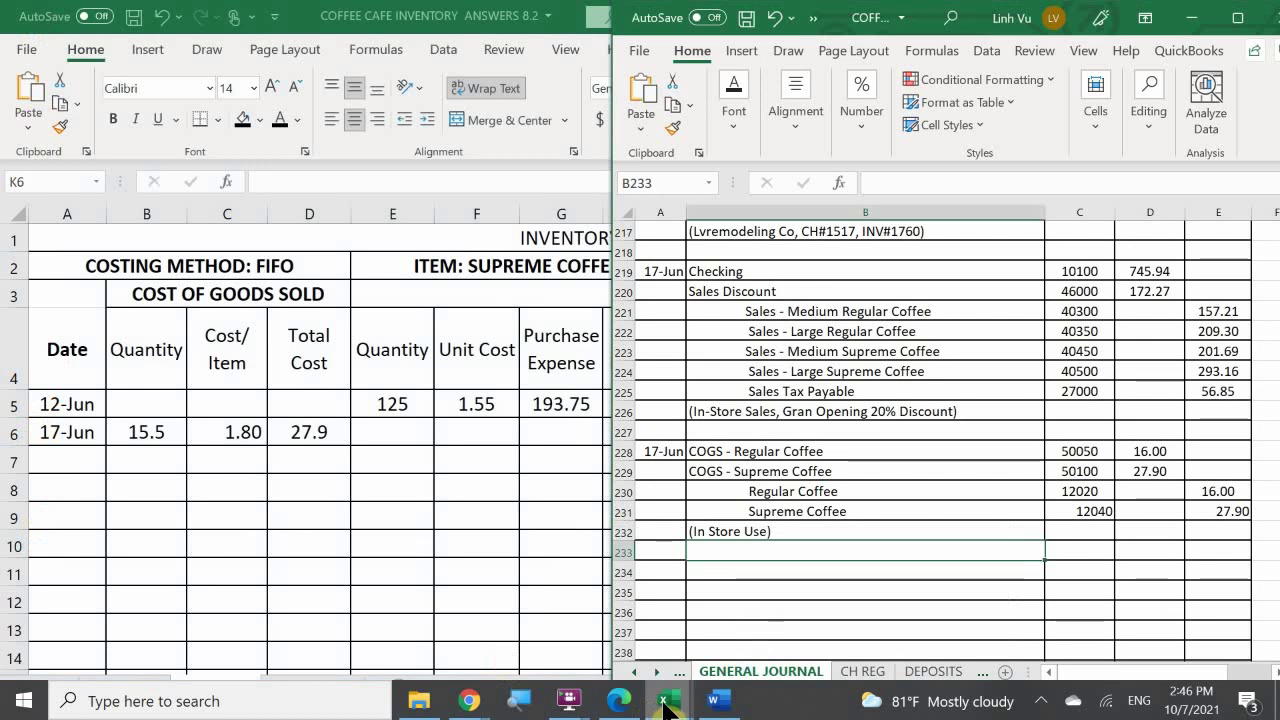
{"action": "mouse_move", "coordinate": [663, 706]}
{"action": "left_click", "coordinate": [535, 638]}
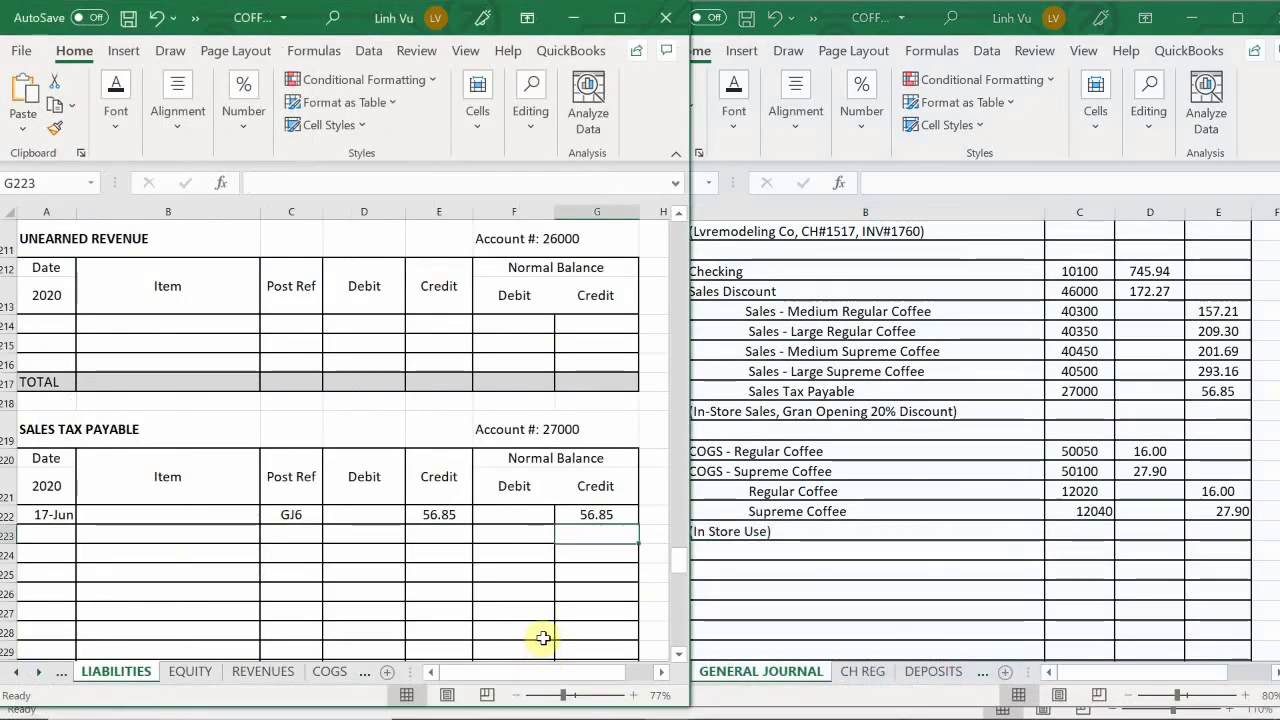
{"action": "left_click", "coordinate": [330, 672]}
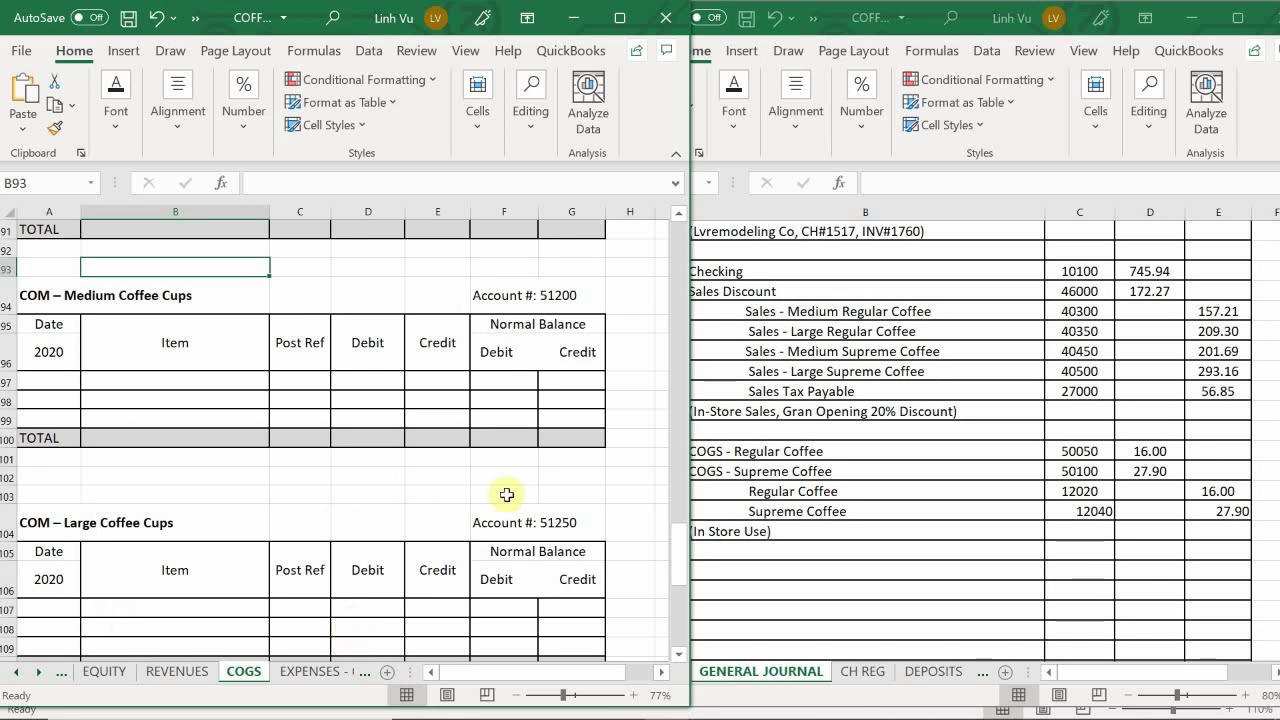
{"action": "left_click", "coordinate": [819, 400]}
{"action": "left_click", "coordinate": [498, 405]}
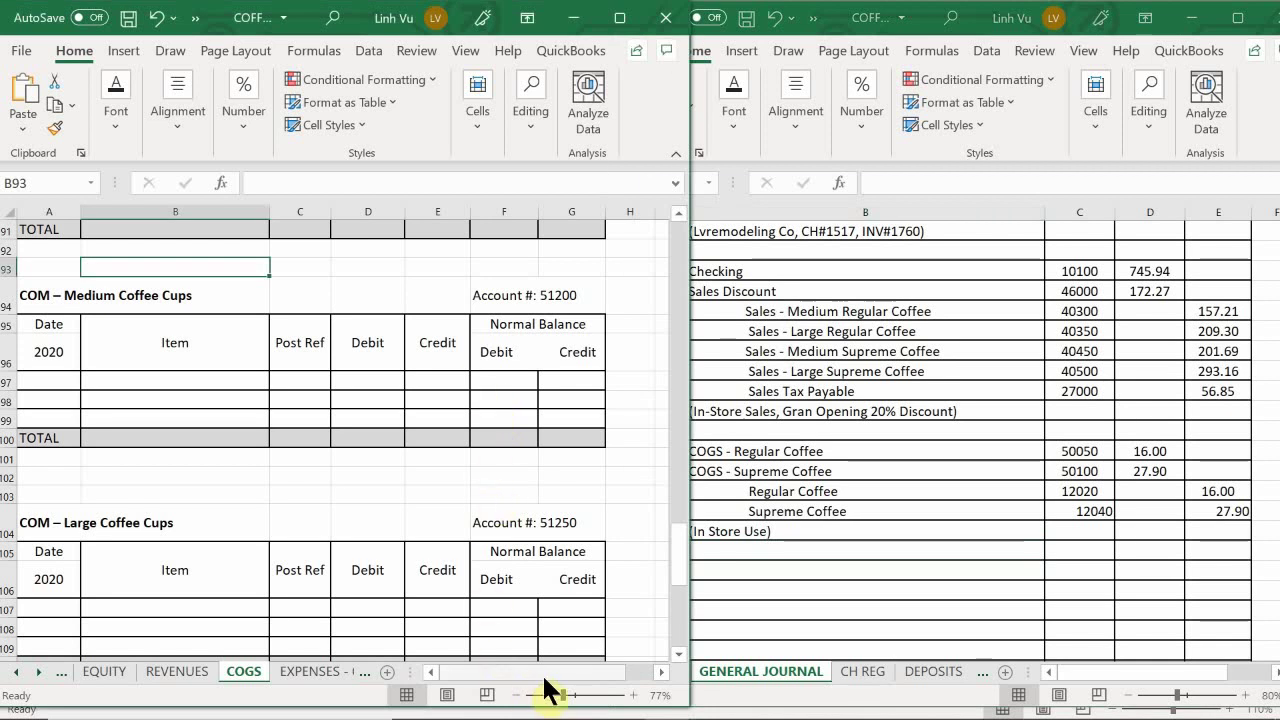
{"action": "left_click_drag", "start_coordinate": [509, 672], "coordinate": [458, 672]}
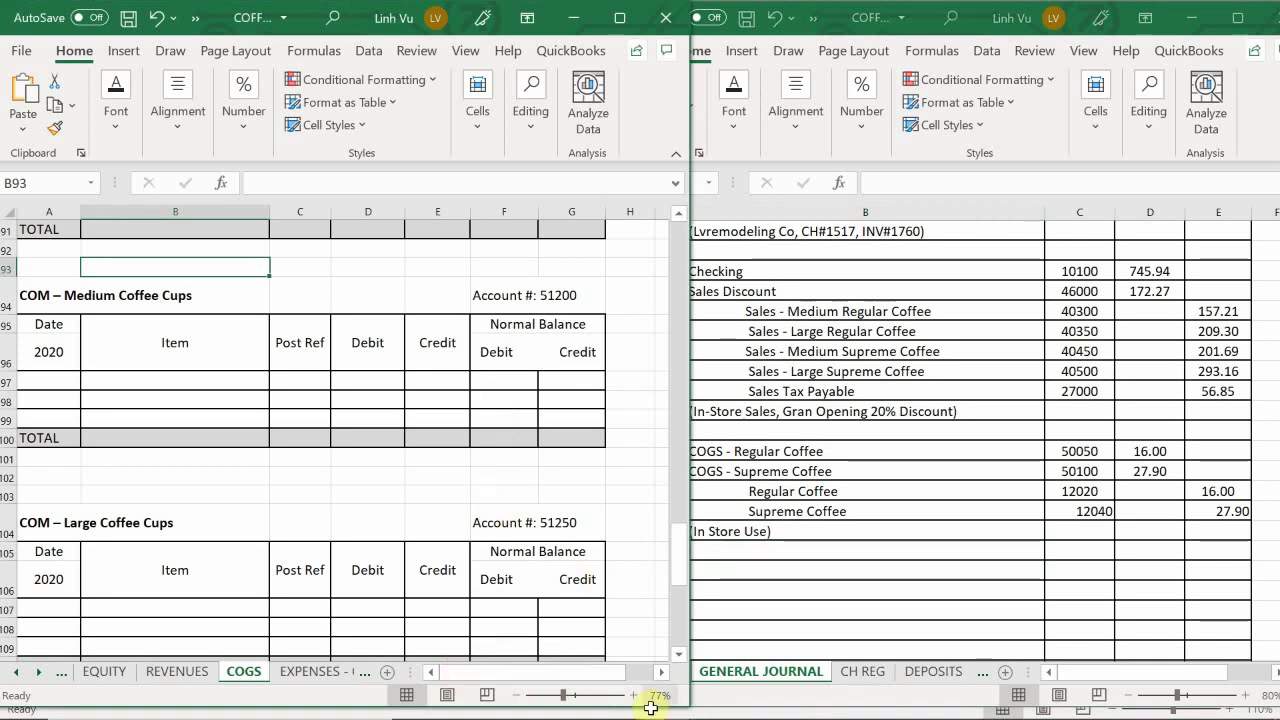
{"action": "mouse_move", "coordinate": [676, 712]}
{"action": "left_click", "coordinate": [654, 640]}
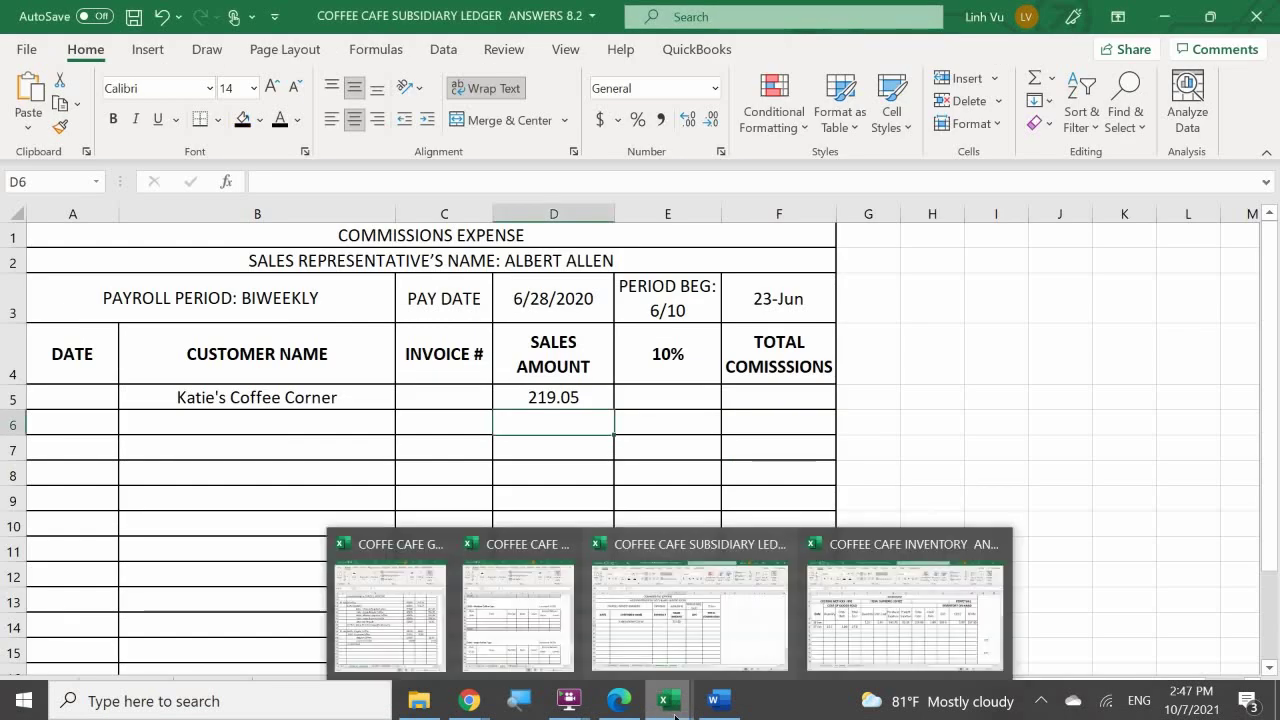
{"action": "left_click", "coordinate": [508, 588]}
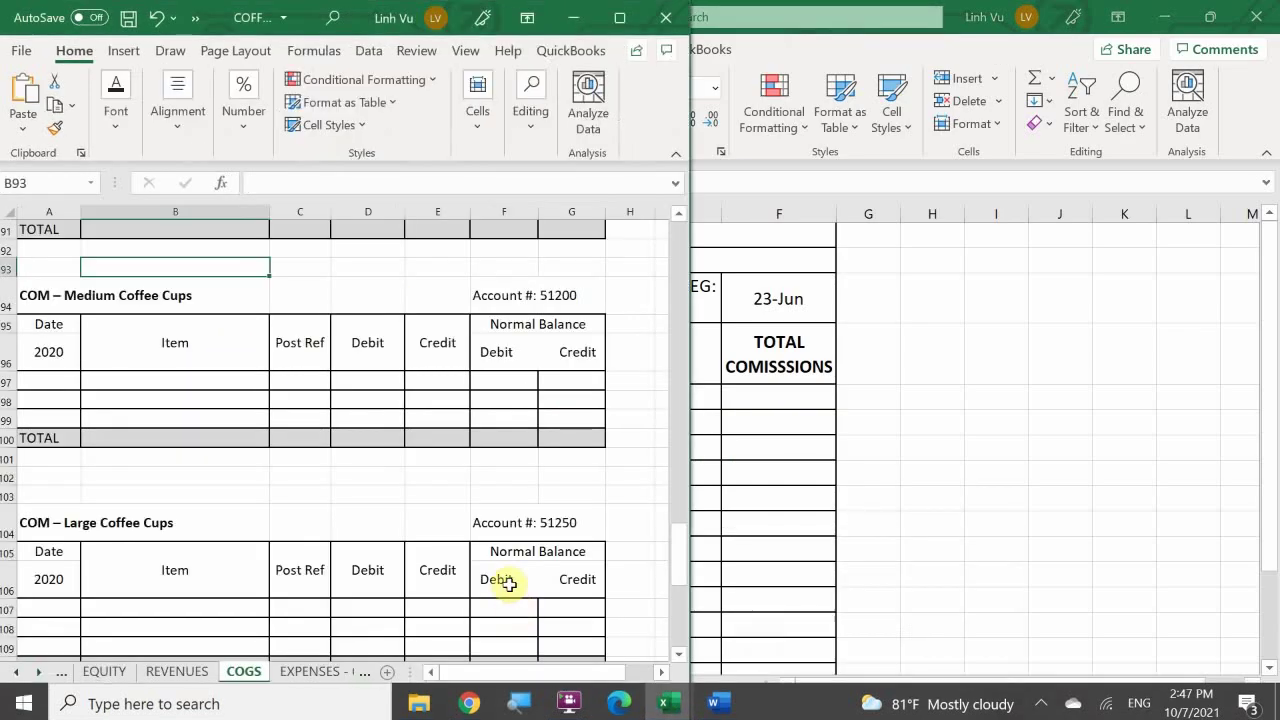
{"action": "mouse_move", "coordinate": [645, 712]}
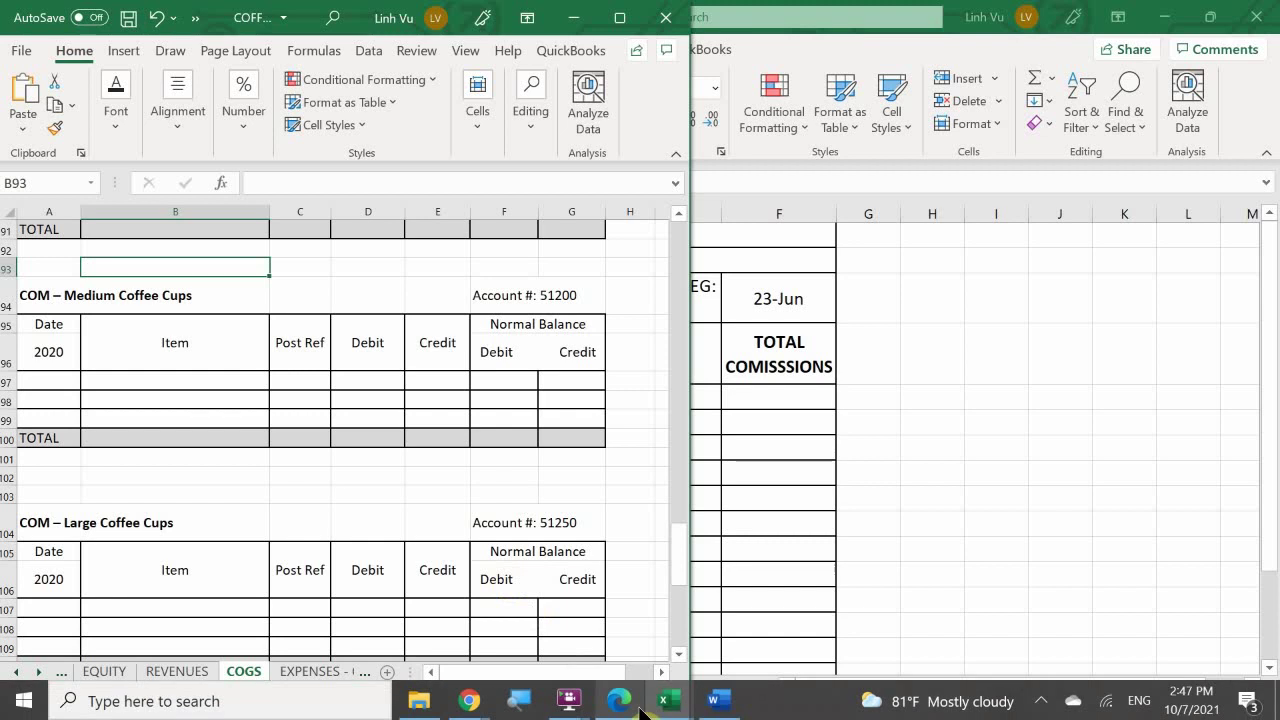
{"action": "left_click", "coordinate": [416, 605]}
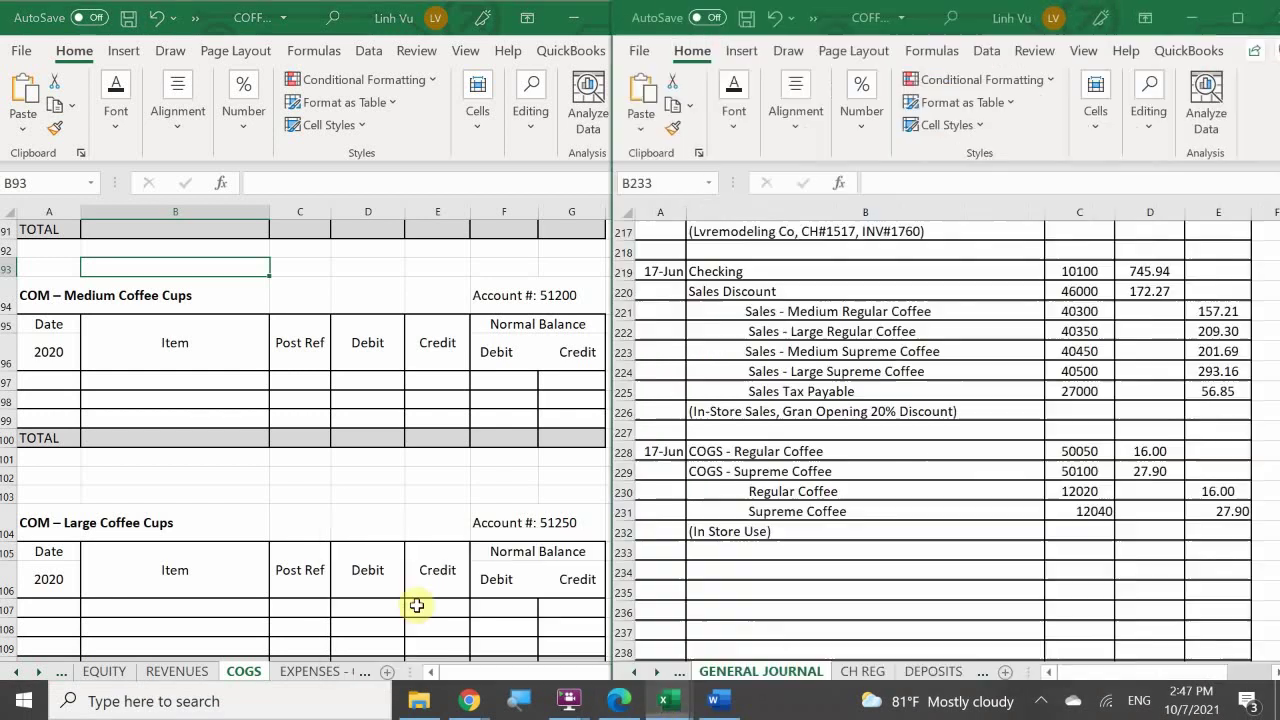
{"action": "mouse_move", "coordinate": [388, 712]}
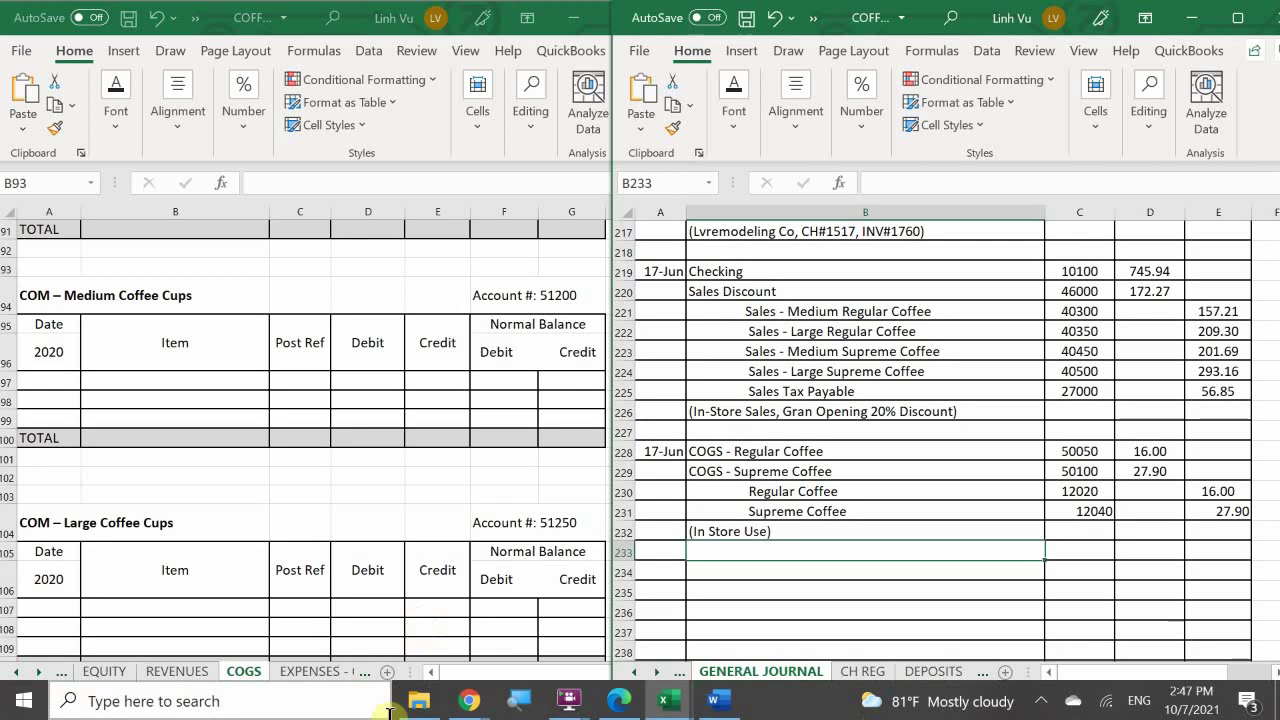
{"action": "left_click", "coordinate": [149, 397]}
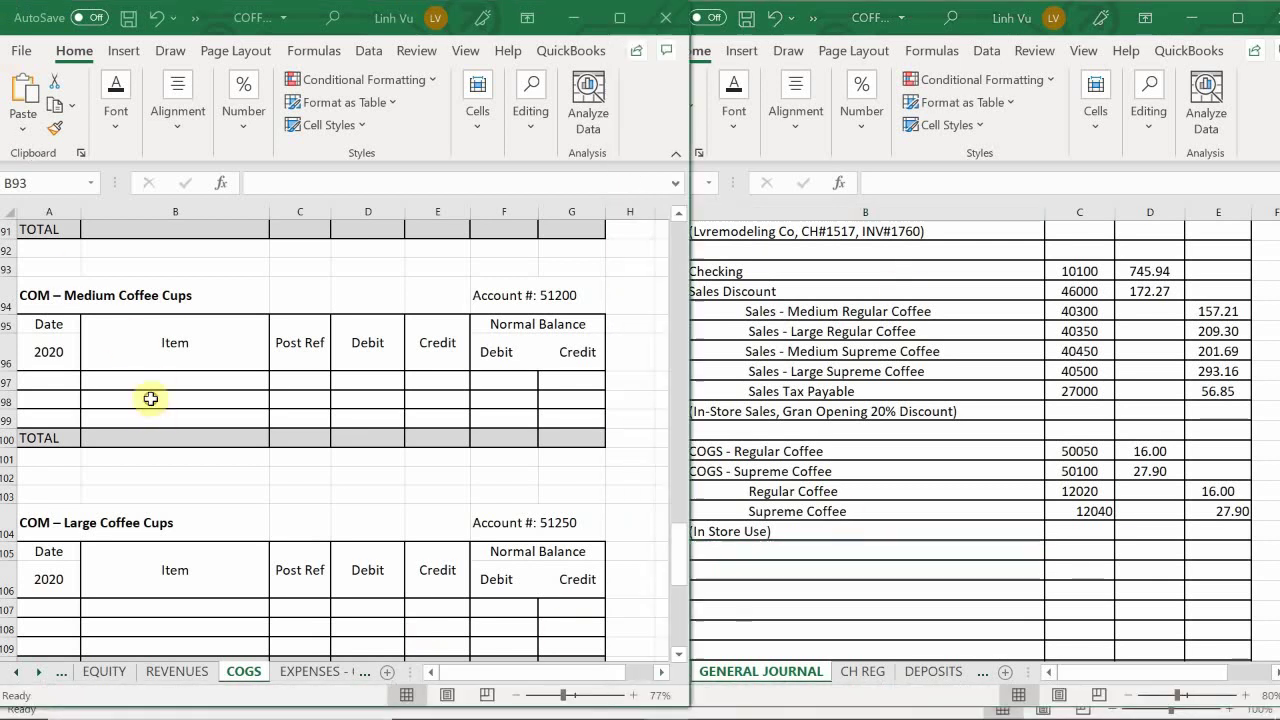
Step: Locate the COGS – Regular Coffee account (50050) and enter the date 6/17 in its first row, A15
{"action": "scroll", "coordinate": [158, 401], "scroll_direction": "up", "scroll_amount": 3}
{"action": "scroll", "coordinate": [158, 401], "scroll_direction": "up", "scroll_amount": 20}
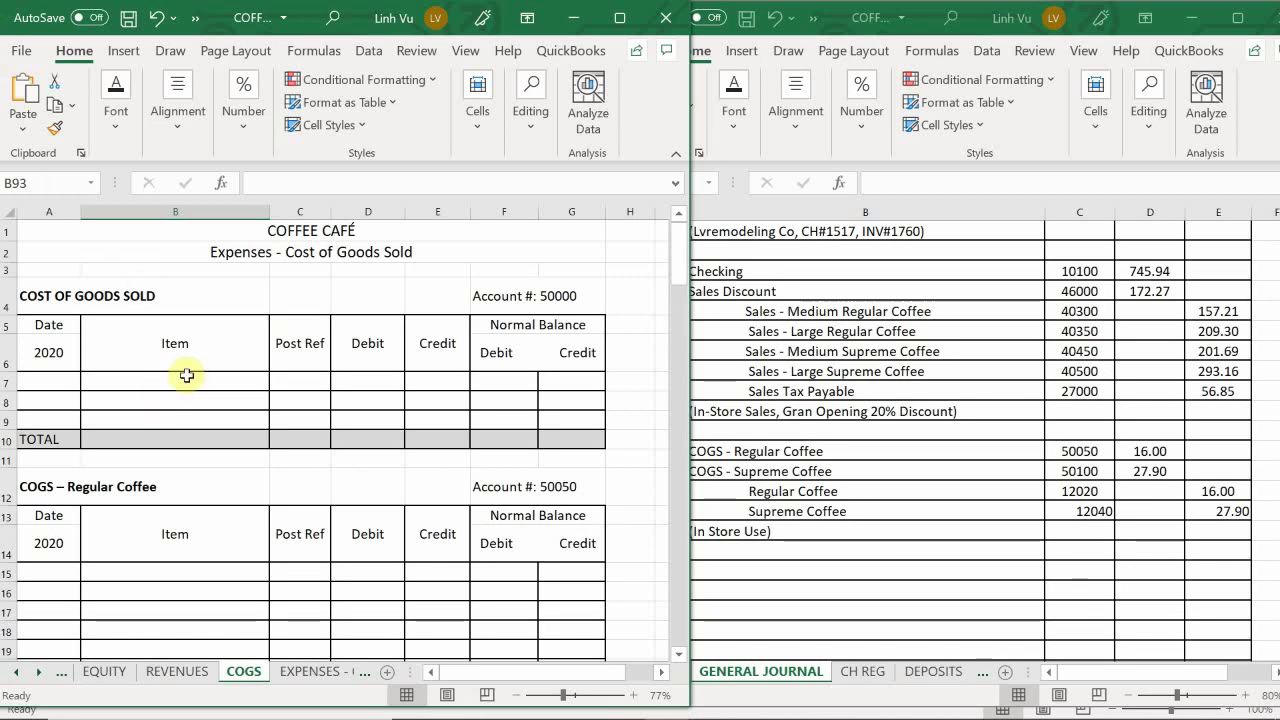
{"action": "scroll", "coordinate": [250, 420], "scroll_direction": "down", "scroll_amount": 3}
{"action": "scroll", "coordinate": [252, 427], "scroll_direction": "down", "scroll_amount": 1}
{"action": "scroll", "coordinate": [252, 427], "scroll_direction": "up", "scroll_amount": 2}
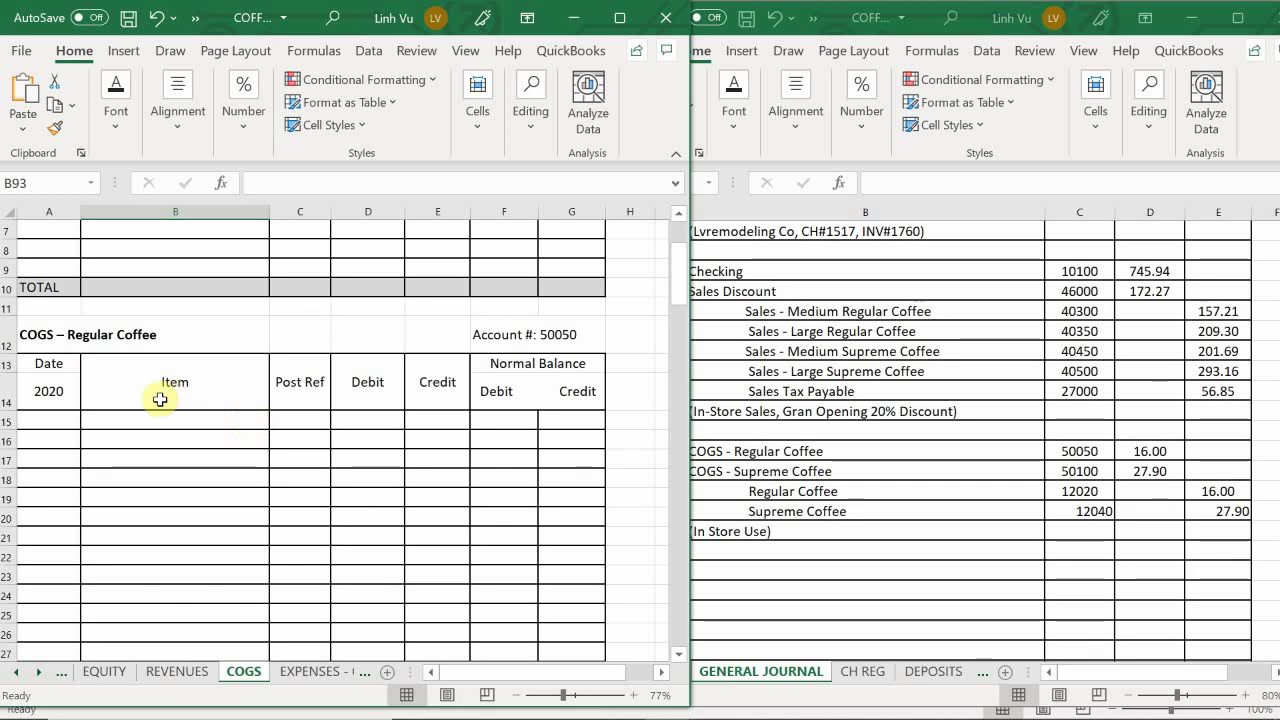
{"action": "scroll", "coordinate": [85, 388], "scroll_direction": "down", "scroll_amount": 1}
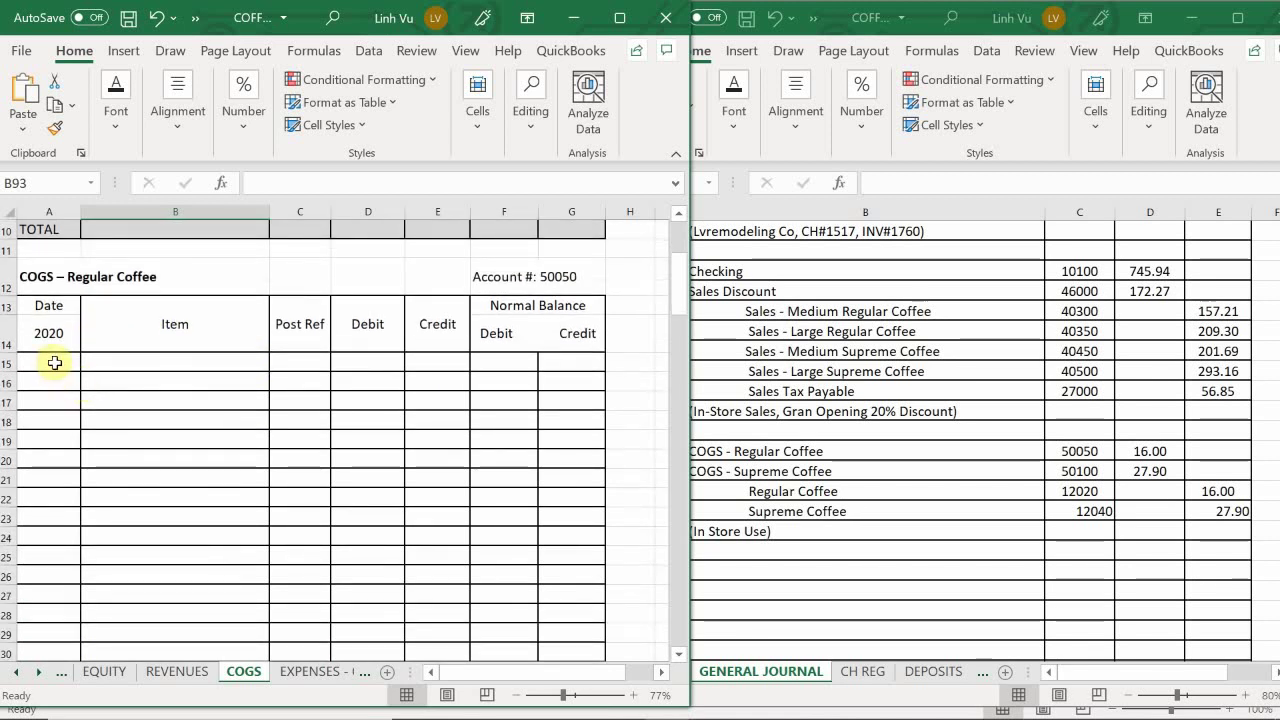
{"action": "left_click", "coordinate": [54, 362]}
{"action": "type", "text": "6"}
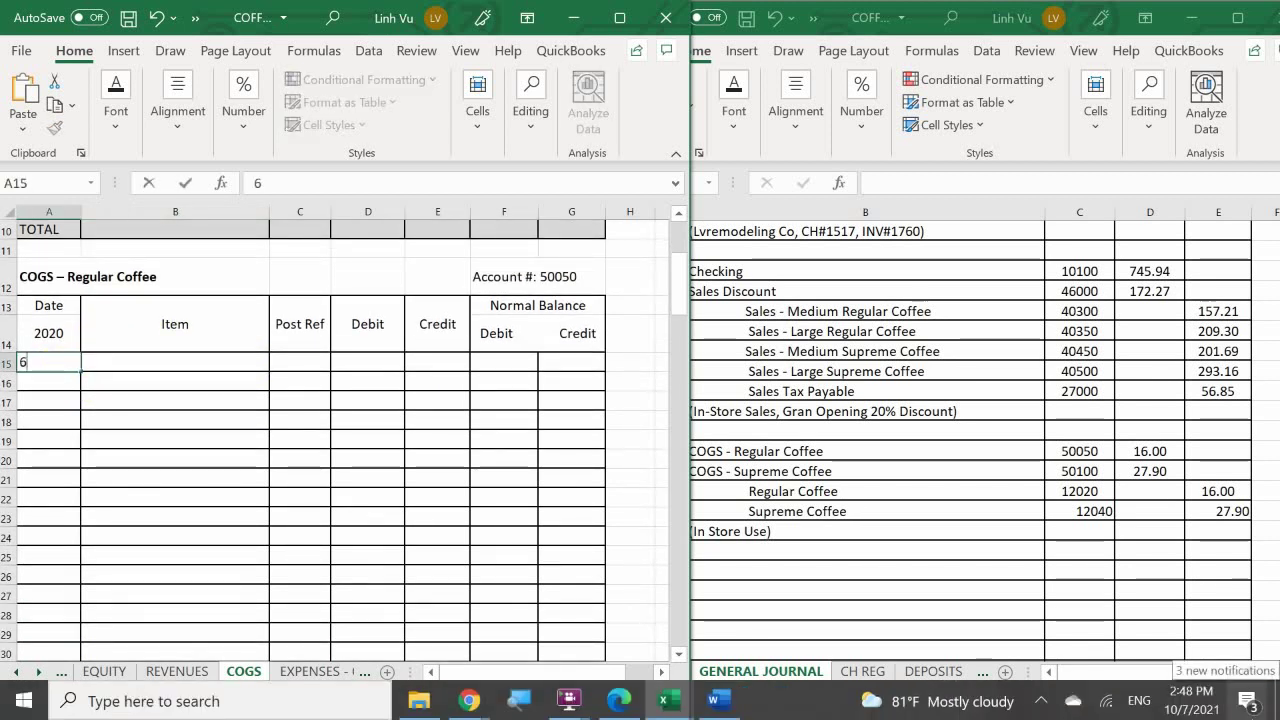
{"action": "type", "text": "/17"}
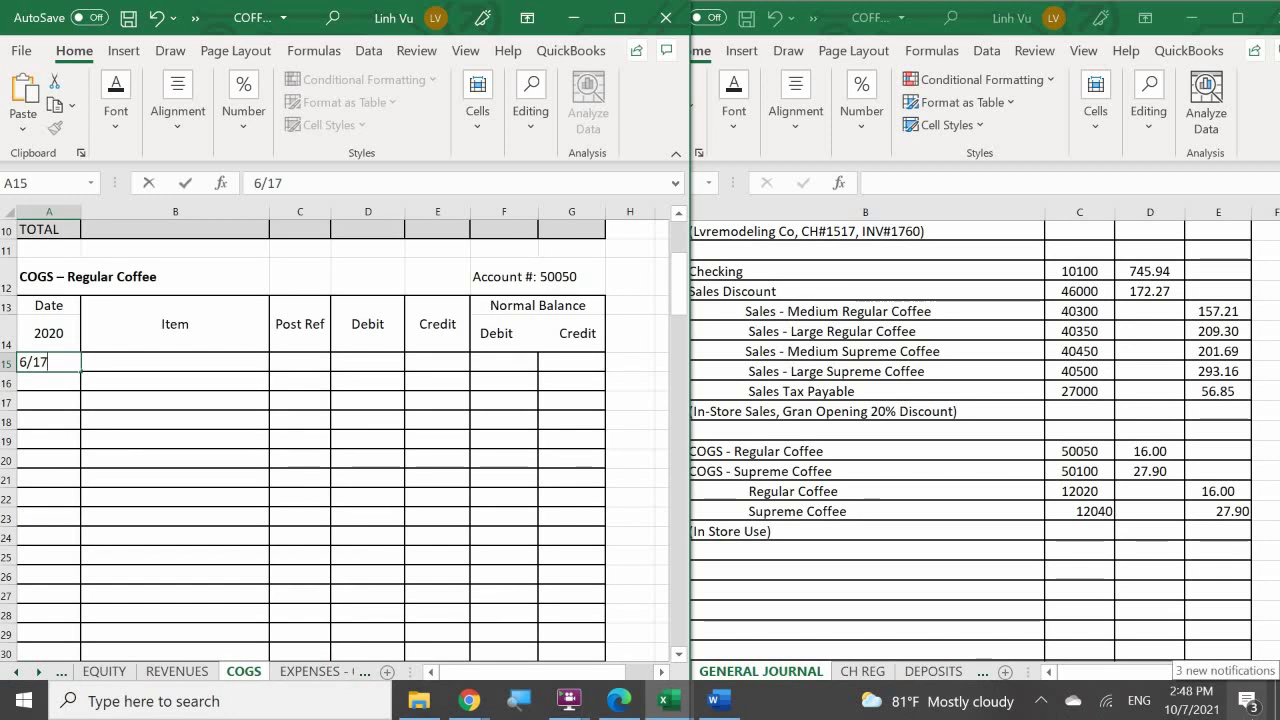
{"action": "key", "text": "Return"}
Step: Enter "Used 10 LBS" as the item for the June 17 posting in B15
{"action": "left_click", "coordinate": [175, 362]}
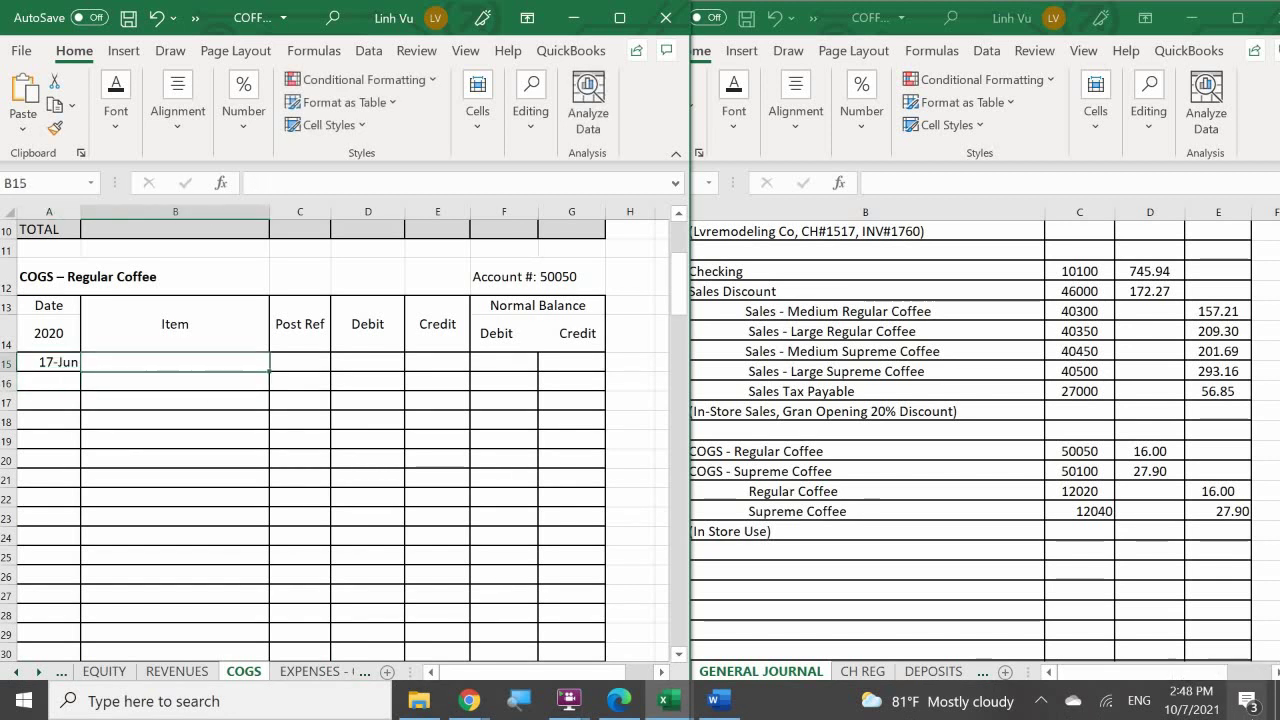
{"action": "type", "text": "Used "}
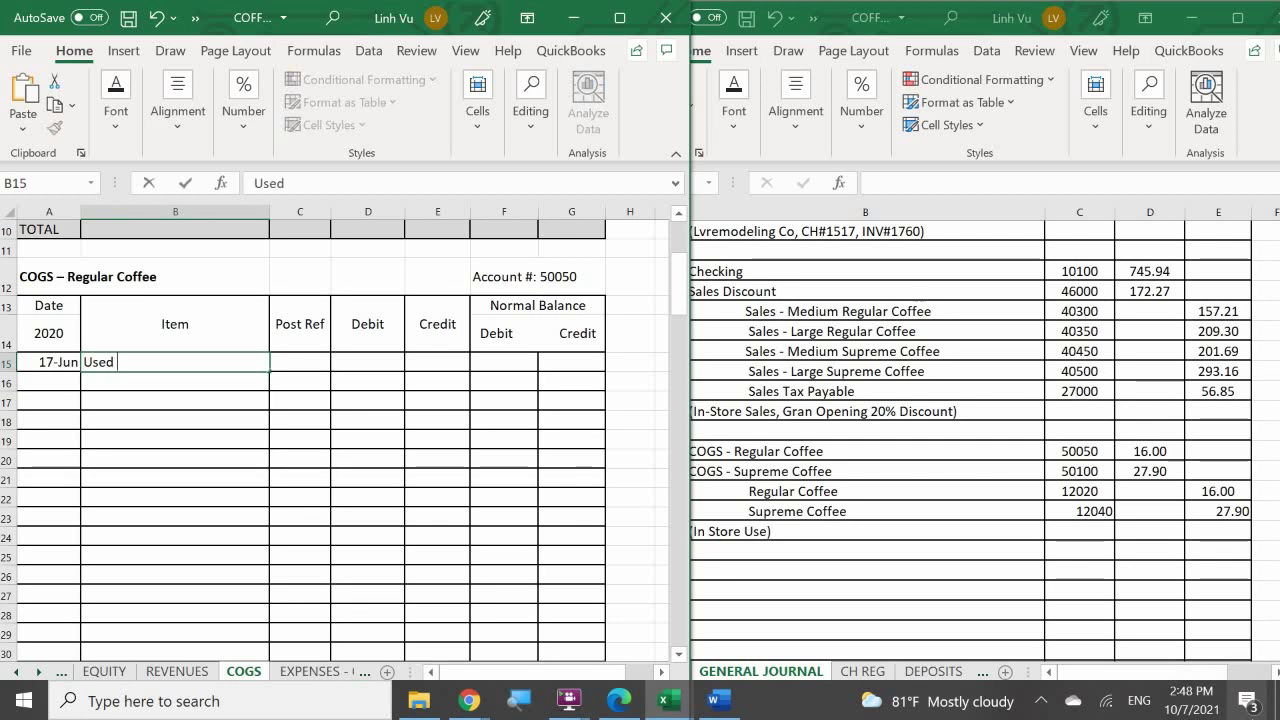
{"action": "type", "text": "10 LBD"}
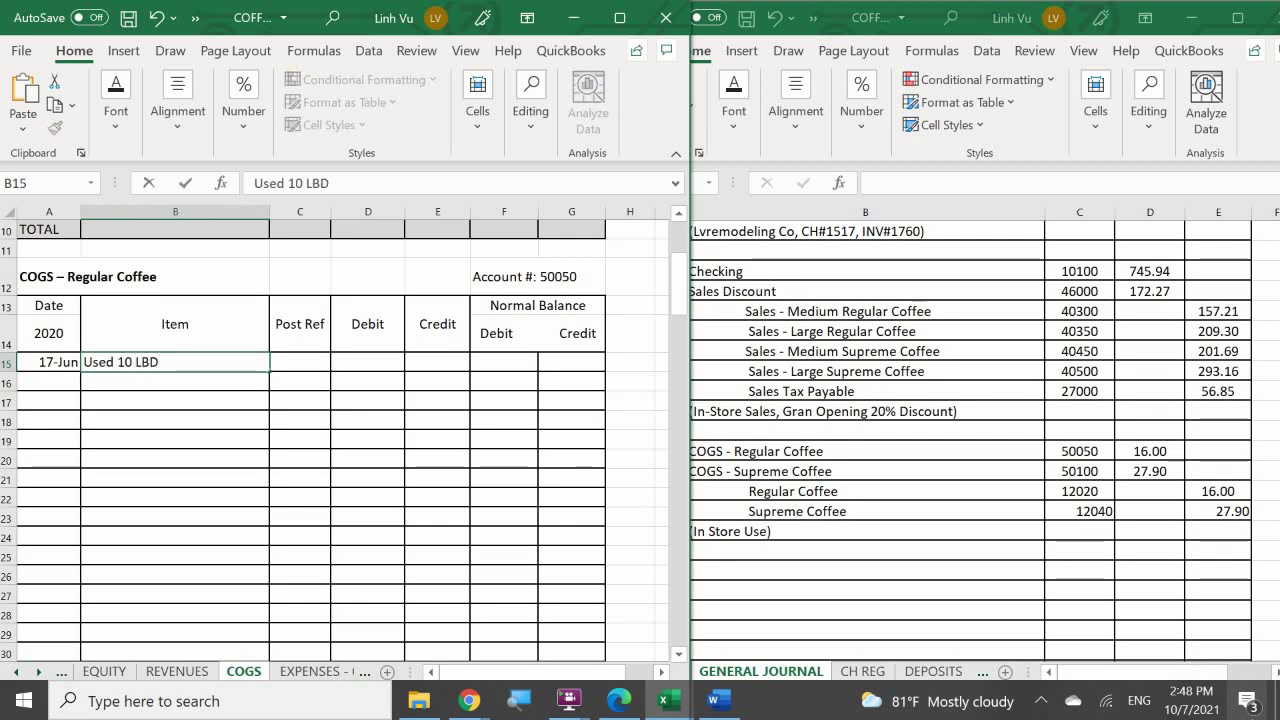
{"action": "key", "text": "BackSpace"}
{"action": "type", "text": "S"}
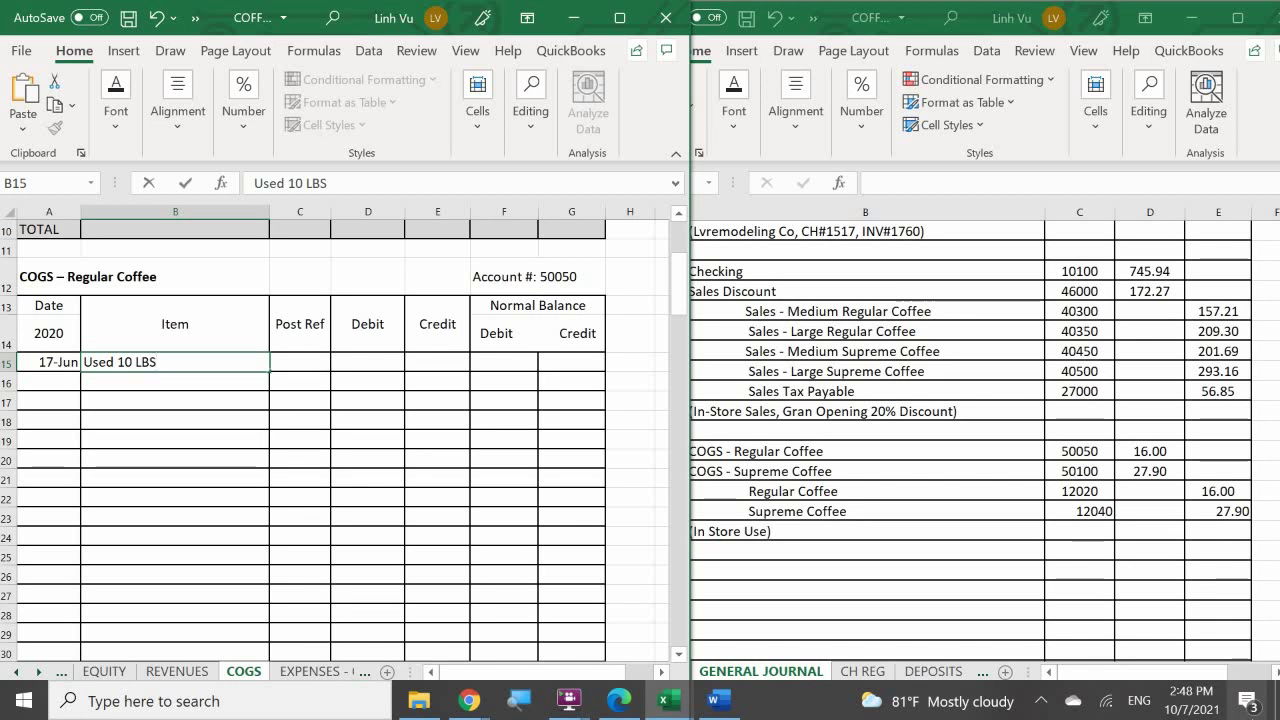
{"action": "key", "text": "Return"}
Step: Enter the posting reference GJ6 in C15 and select the row's debit cell, D15
{"action": "key", "text": "Right"}
{"action": "key", "text": "Up"}
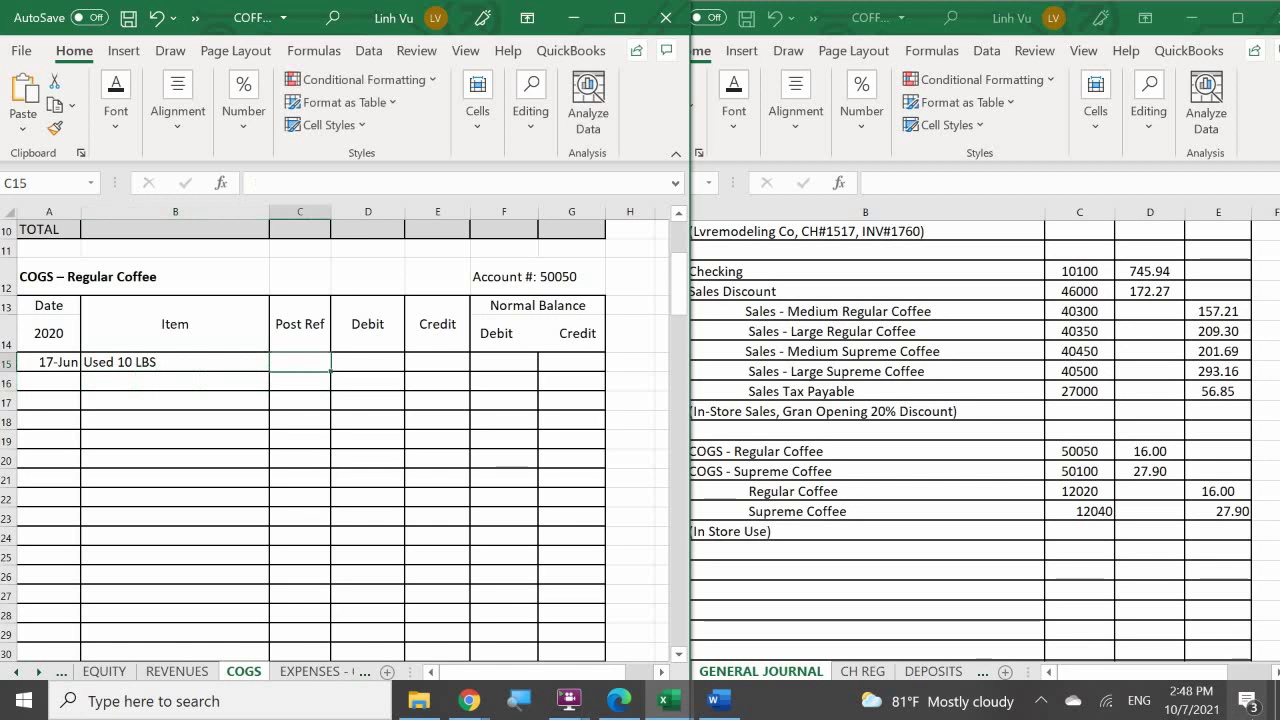
{"action": "type", "text": "GJ"}
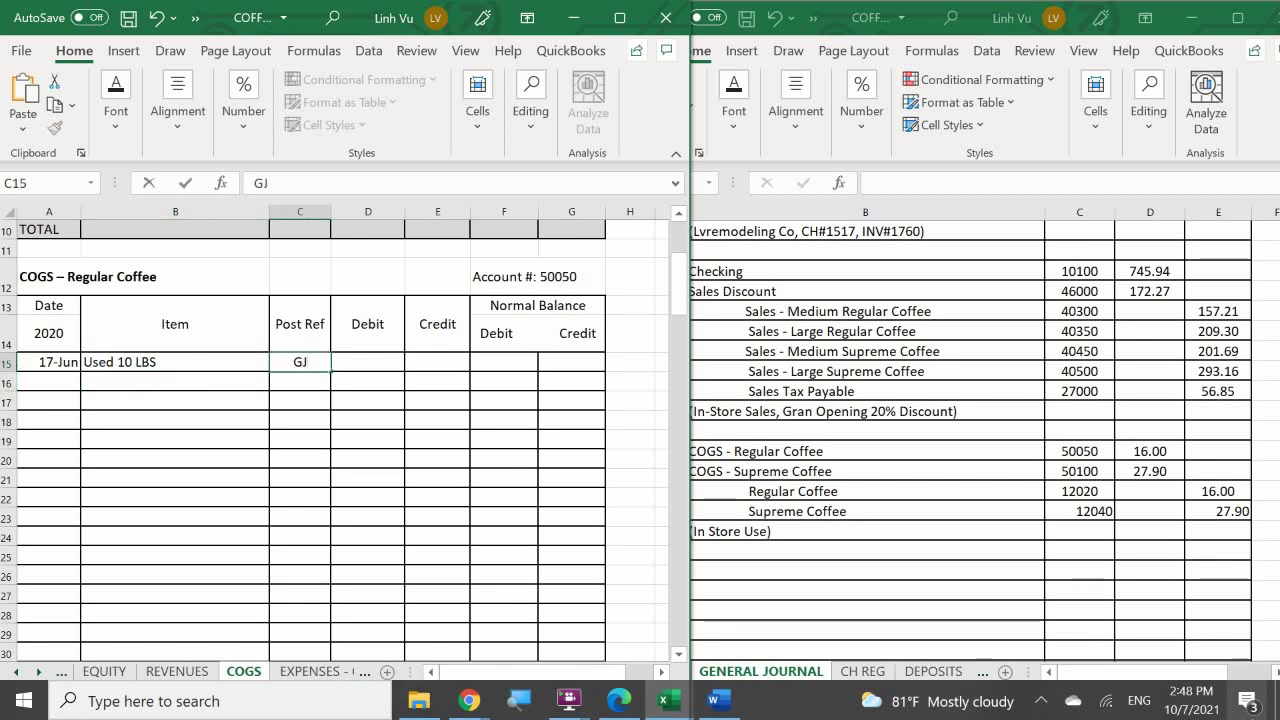
{"action": "type", "text": "6"}
{"action": "key", "text": "Return"}
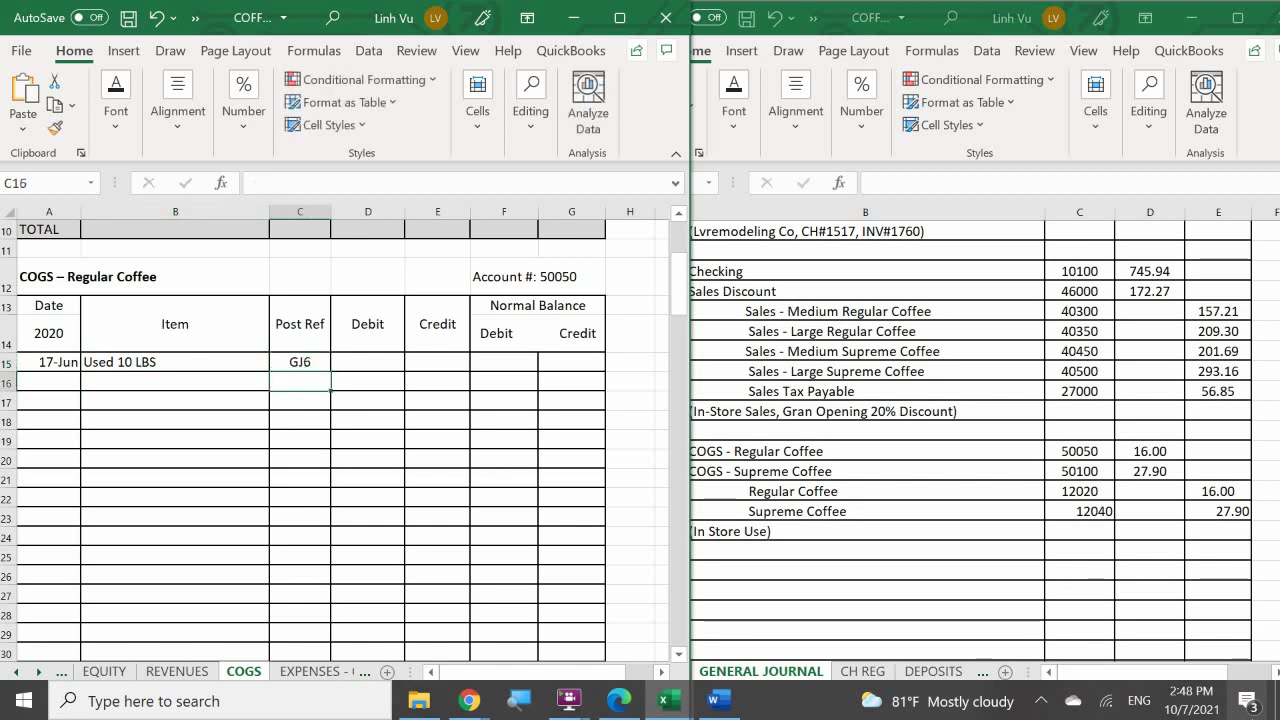
{"action": "key", "text": "Right"}
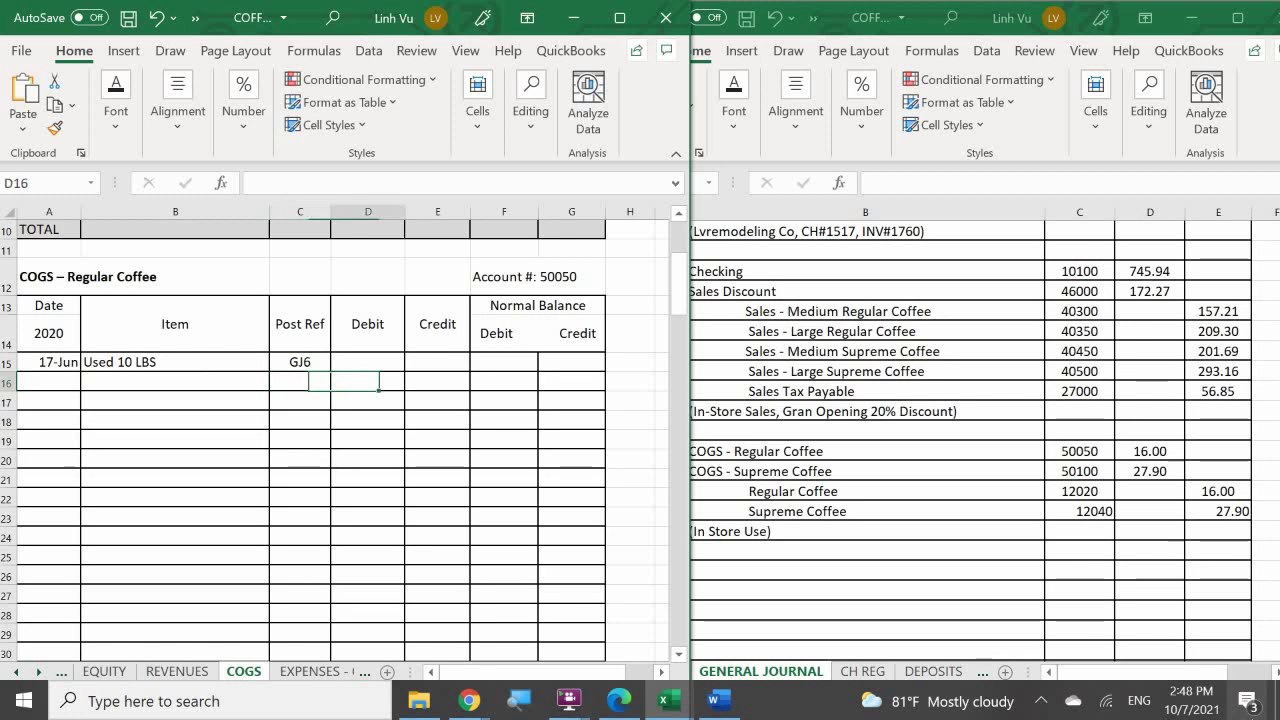
{"action": "key", "text": "Up"}
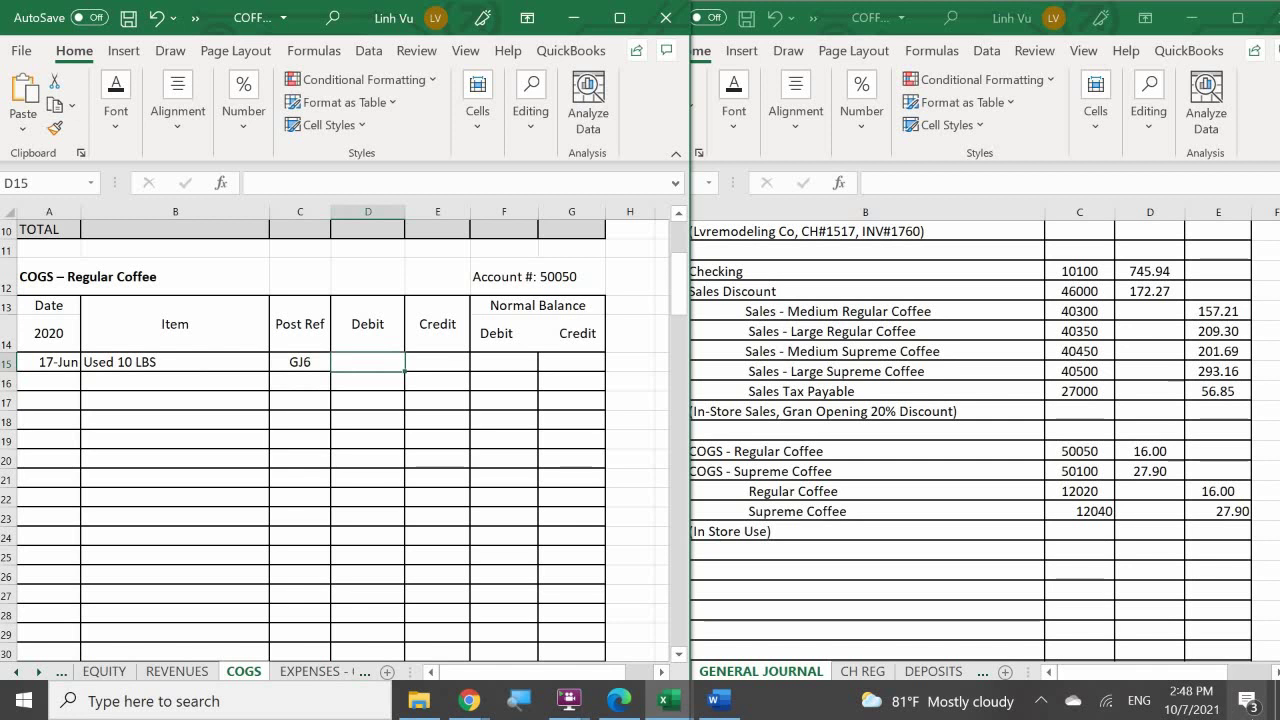
Step: Enter a debit of 16 in D15 and set the debit balance in F15 to =D15
{"action": "type", "text": "16"}
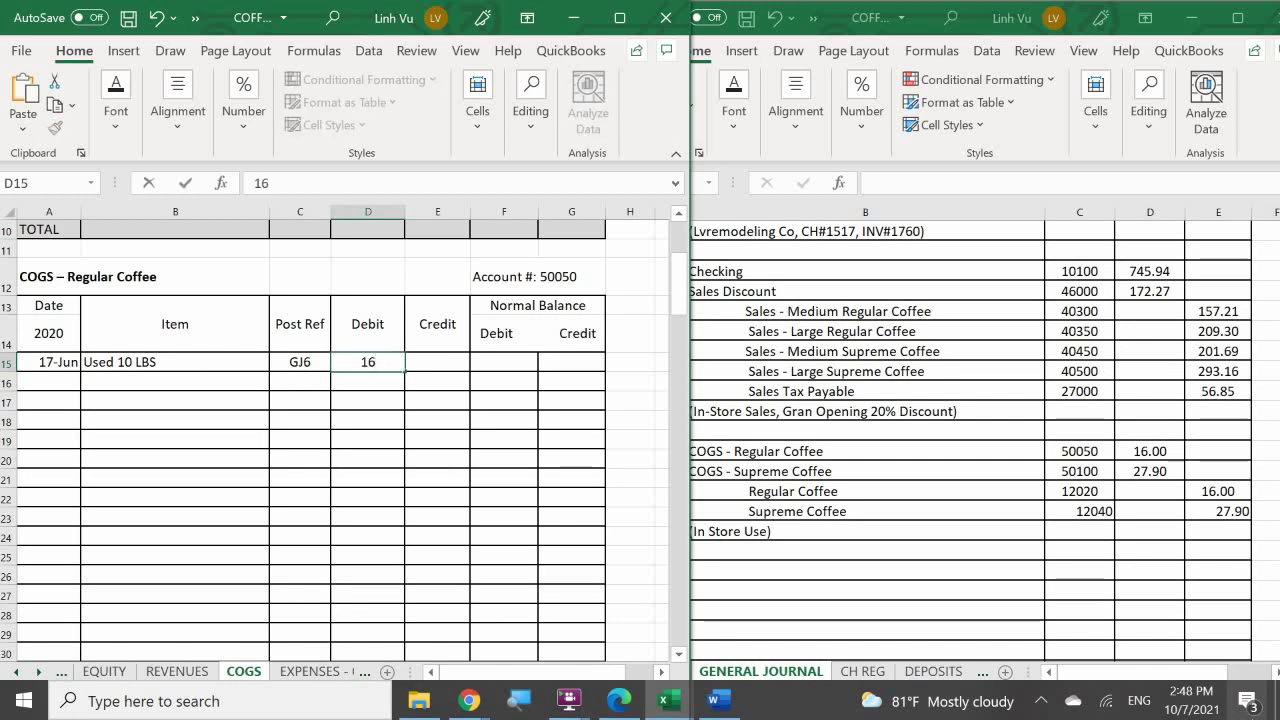
{"action": "key", "text": "Tab"}
{"action": "key", "text": "Tab"}
{"action": "type", "text": "="}
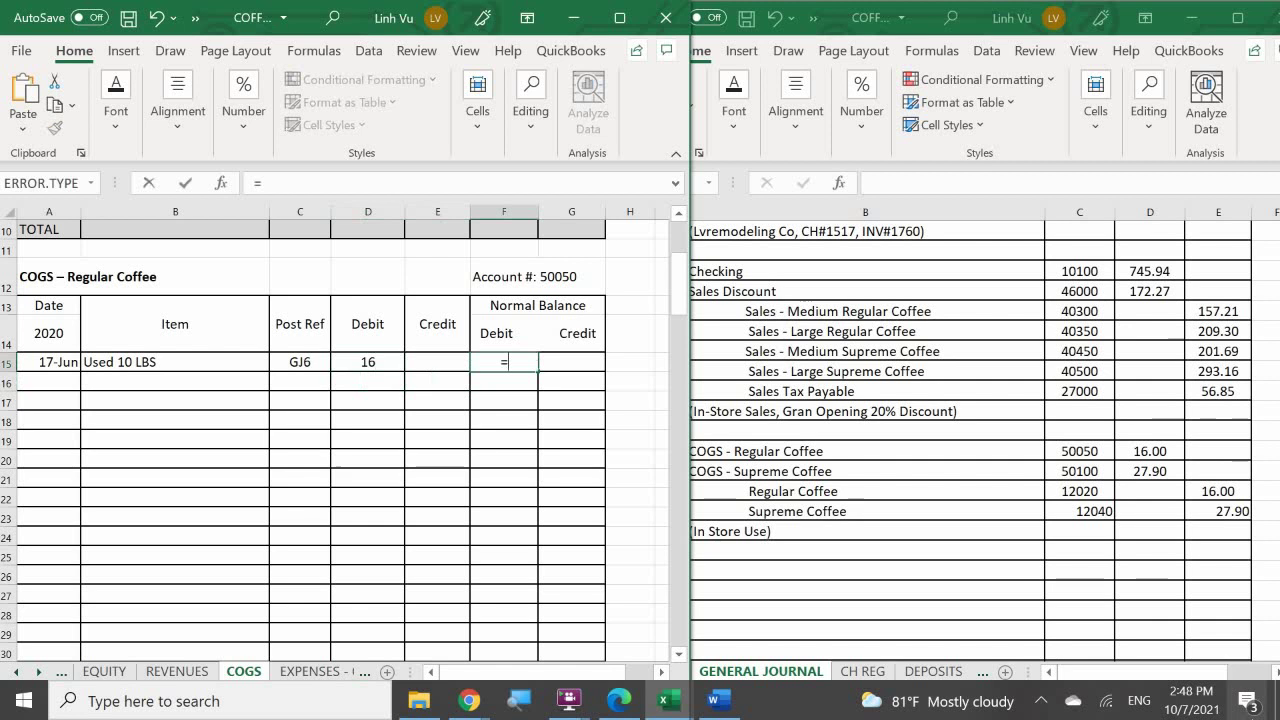
{"action": "key", "text": "Left"}
{"action": "key", "text": "Left"}
{"action": "key", "text": "Return"}
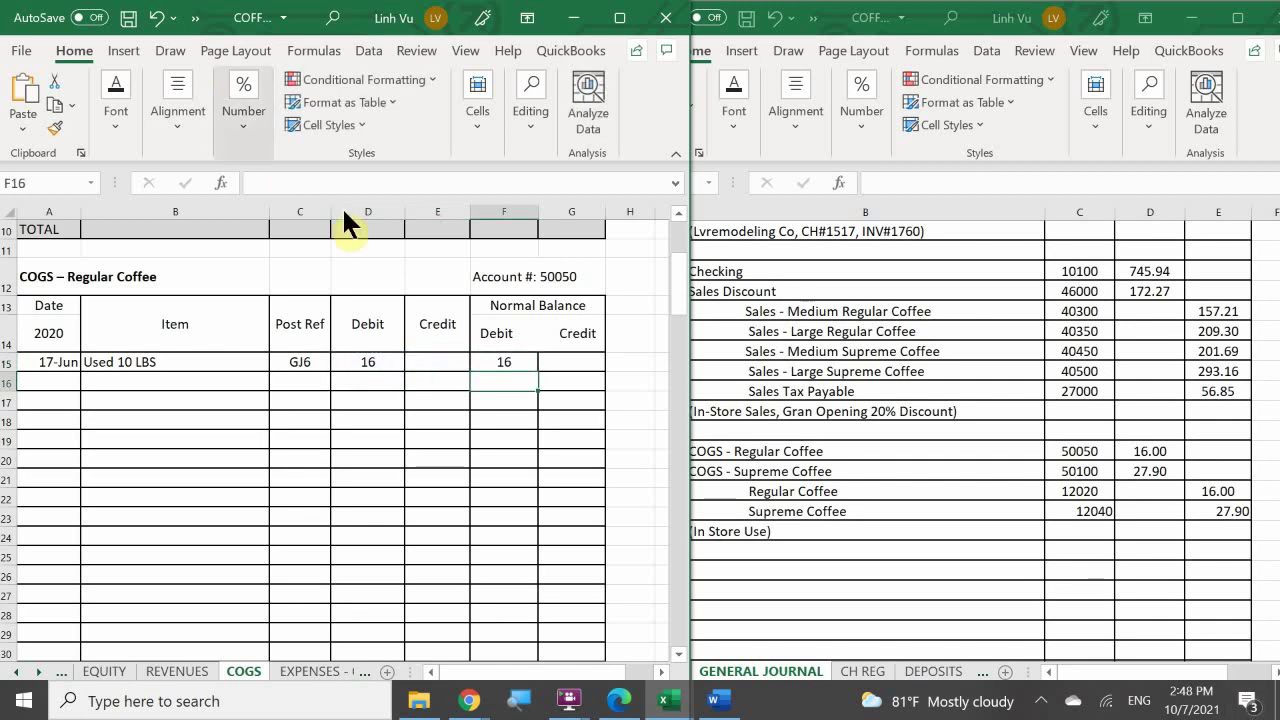
Step: Apply the comma number format to the Regular Coffee account's debit, credit and balance cells from row 15 down
{"action": "left_click_drag", "start_coordinate": [370, 363], "coordinate": [609, 654]}
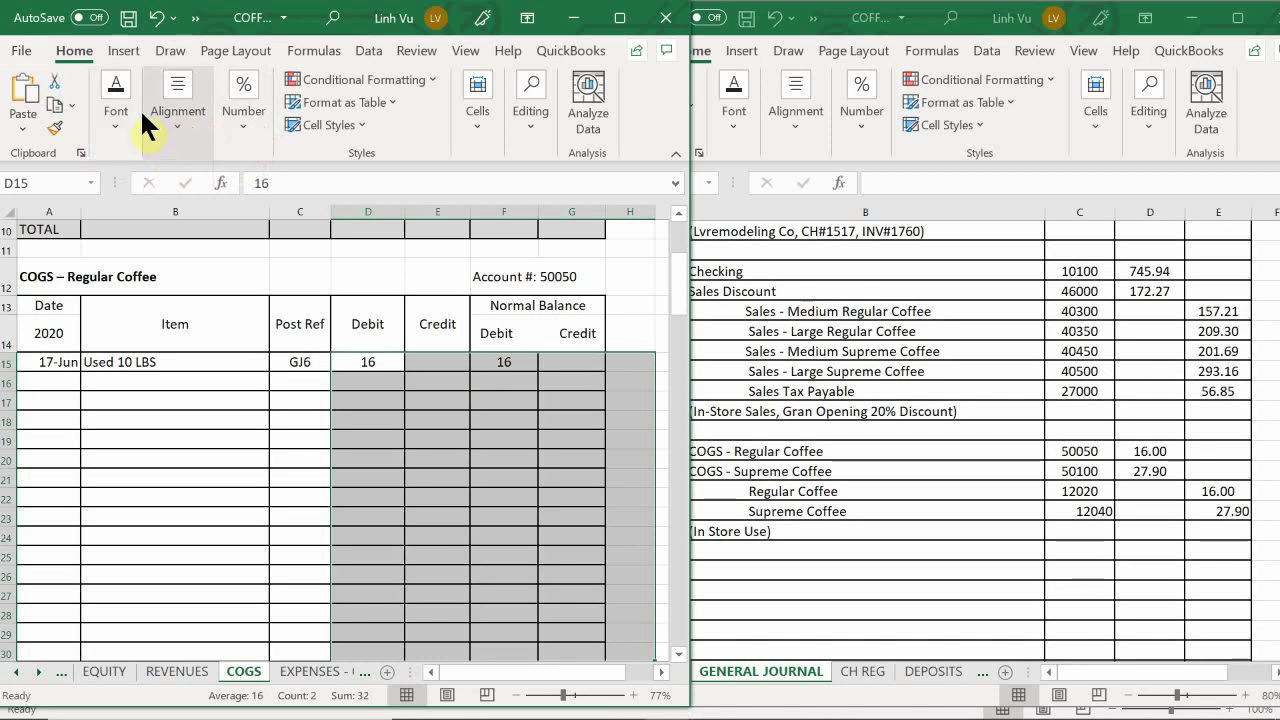
{"action": "left_click", "coordinate": [240, 123]}
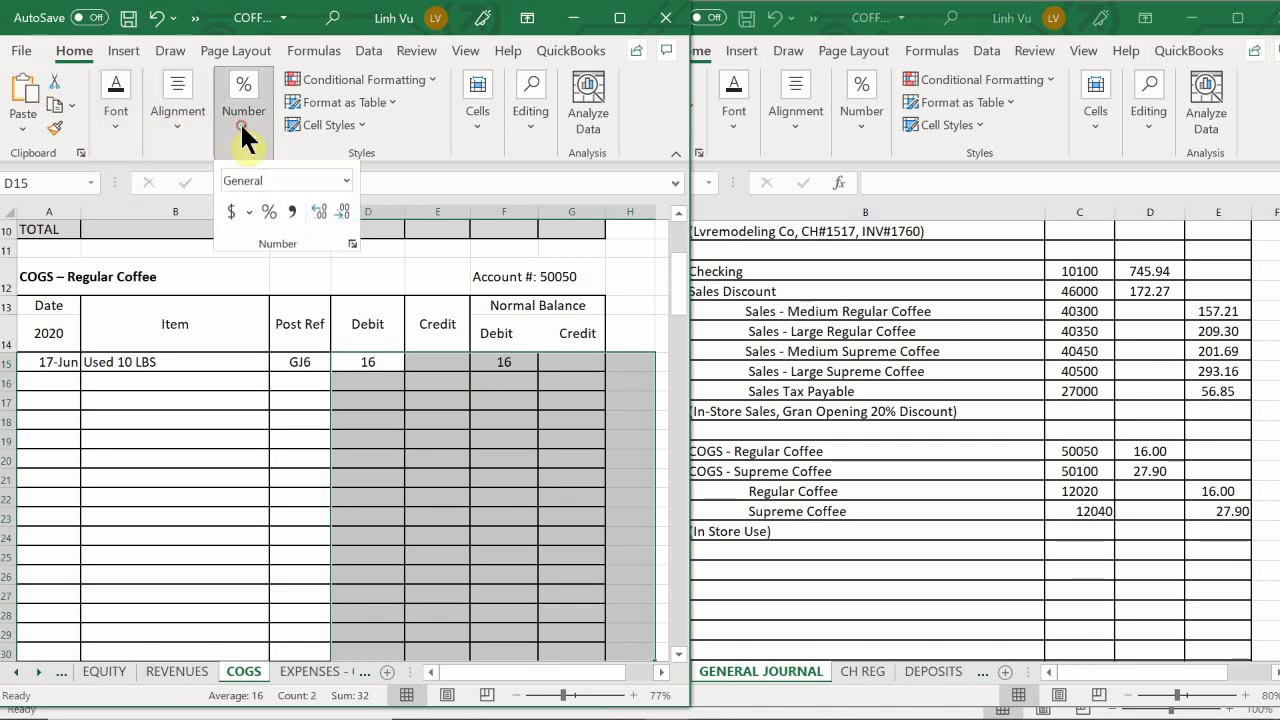
{"action": "left_click", "coordinate": [293, 215]}
{"action": "left_click", "coordinate": [328, 363]}
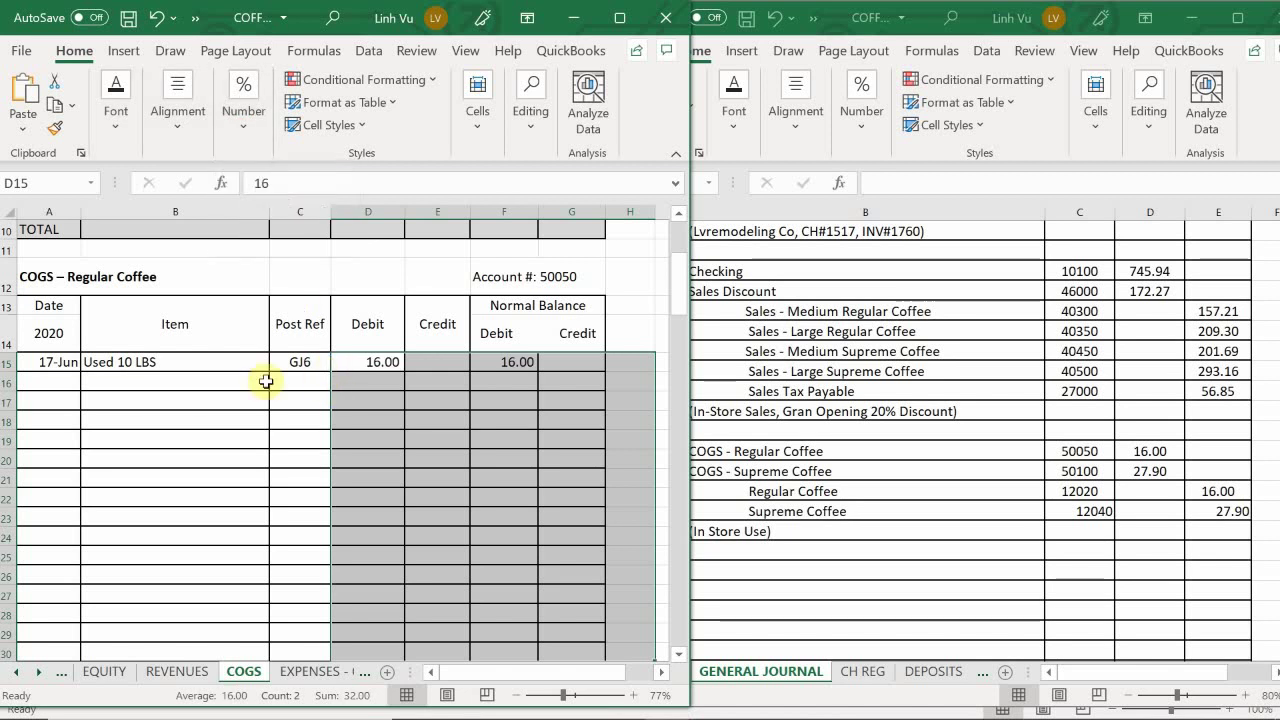
{"action": "left_click", "coordinate": [265, 380]}
Step: Enter the date 6/17 and the item "Used 15.5 LBS" in the first row of COGS – Supreme Coffee (50100), A47:B47
{"action": "scroll", "coordinate": [214, 434], "scroll_direction": "down", "scroll_amount": 10}
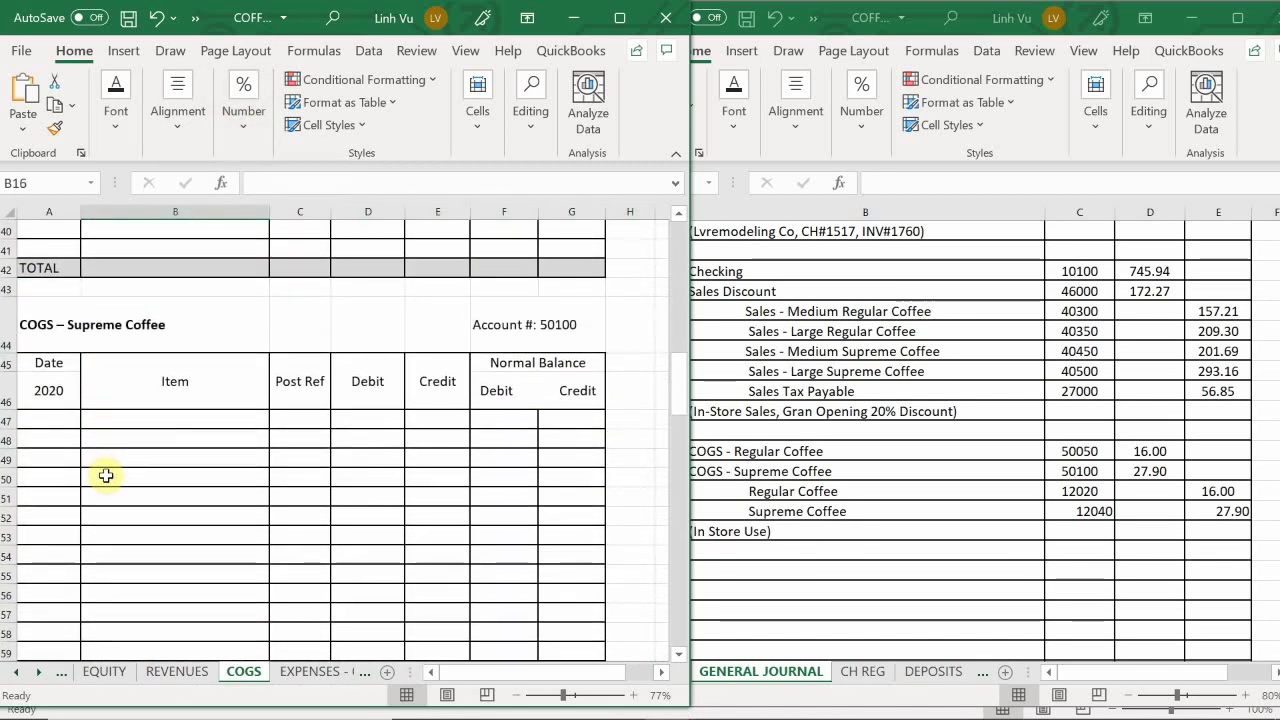
{"action": "left_click", "coordinate": [46, 420]}
{"action": "type", "text": "6/17"}
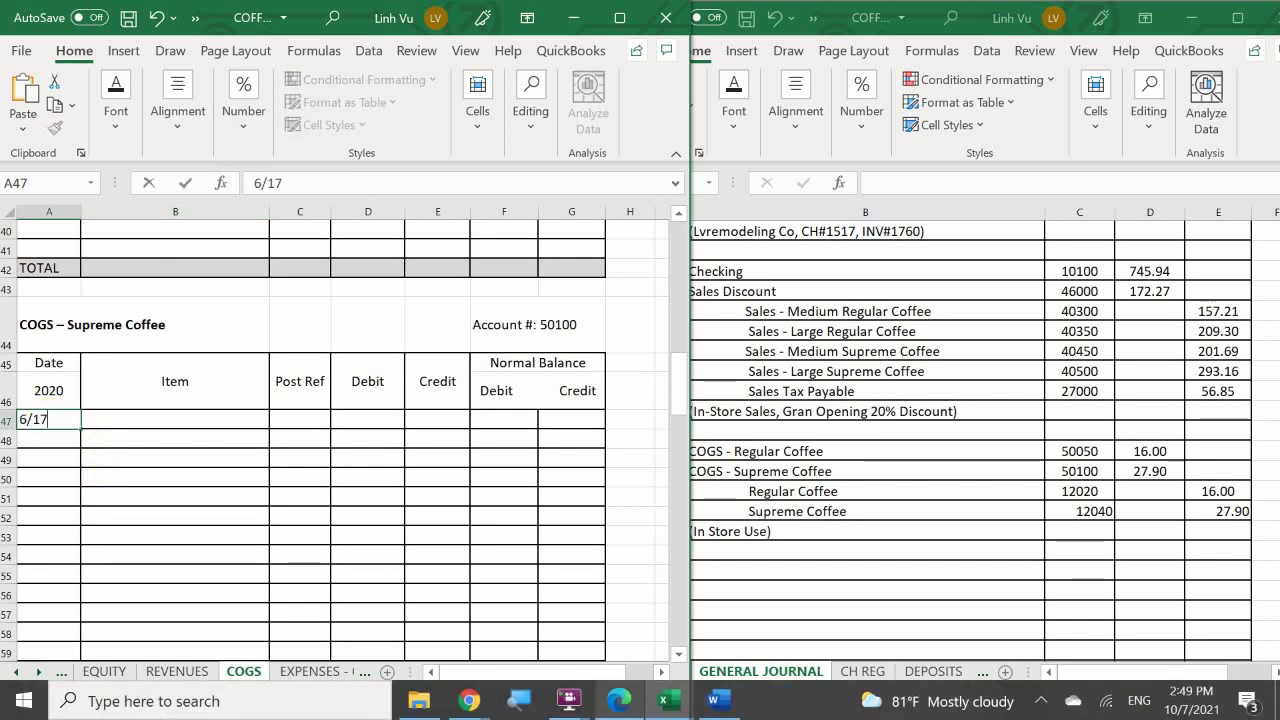
{"action": "key", "text": "Return"}
{"action": "left_click", "coordinate": [175, 419]}
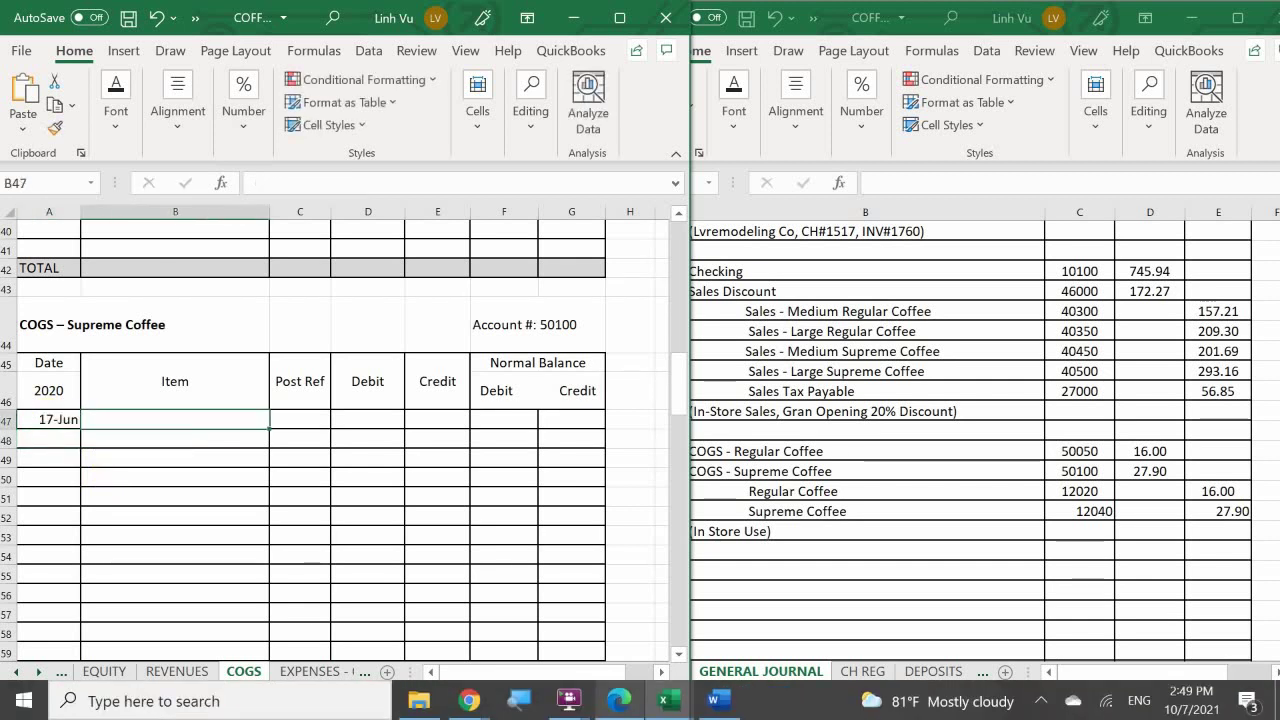
{"action": "type", "text": "Used"}
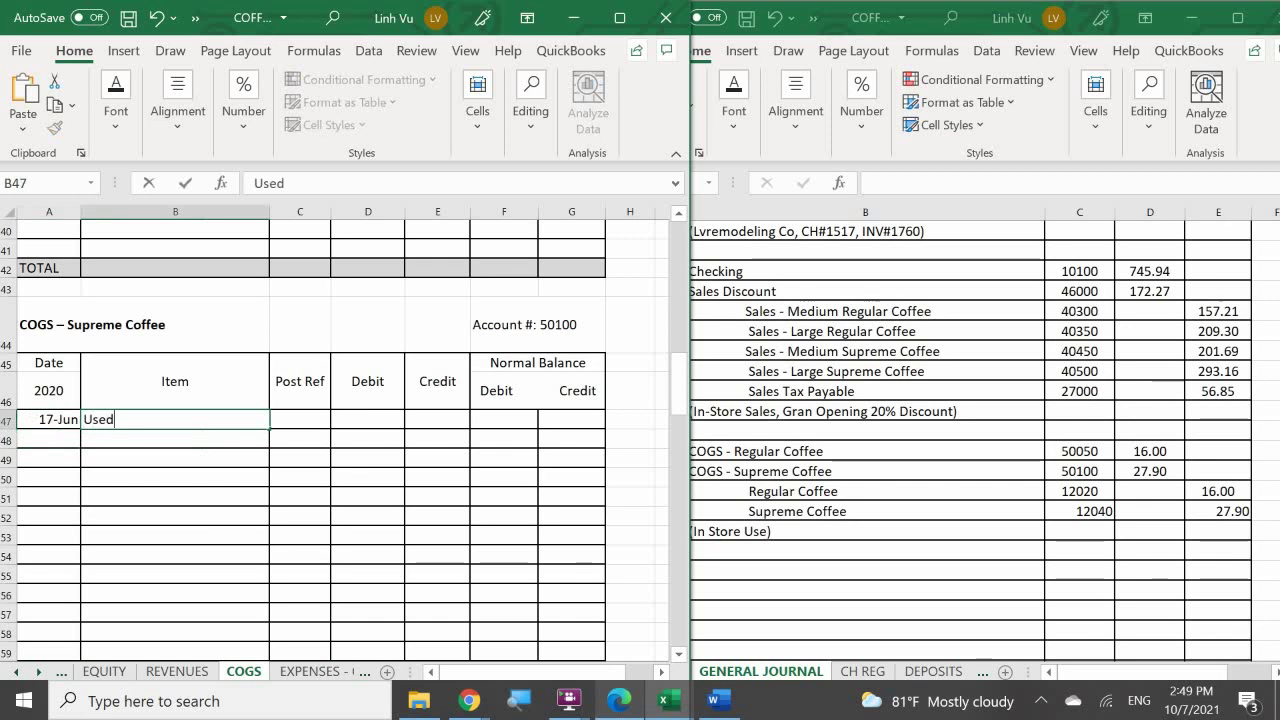
{"action": "type", "text": " 15.5"}
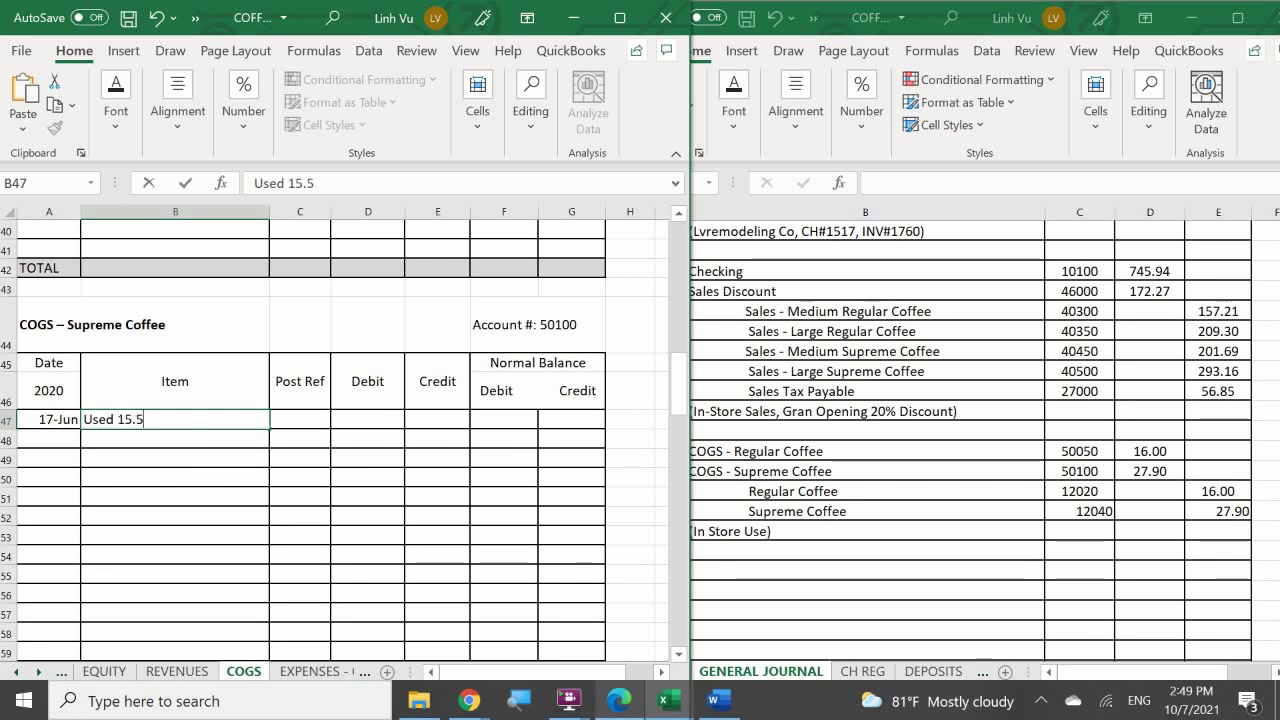
{"action": "type", "text": " LBS"}
{"action": "key", "text": "Tab"}
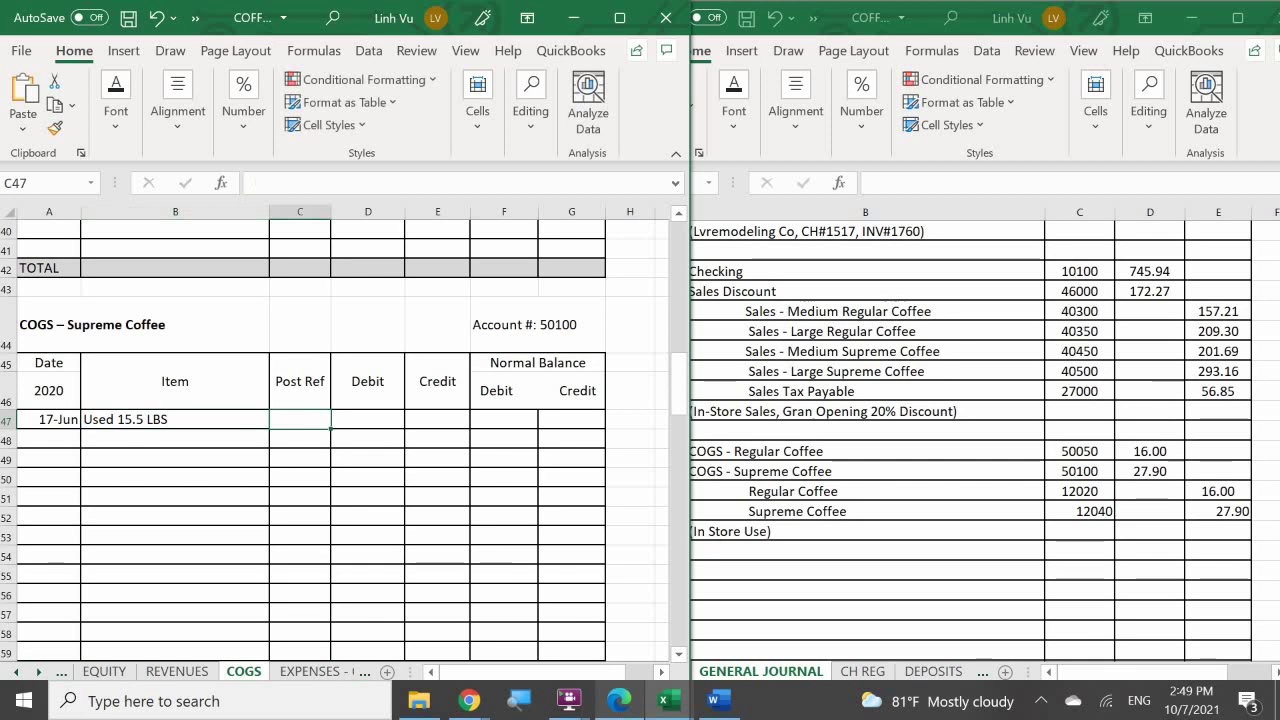
Step: Enter the posting reference GJ6 in C47 and a debit of 27.90 in D47
{"action": "type", "text": "GJ6"}
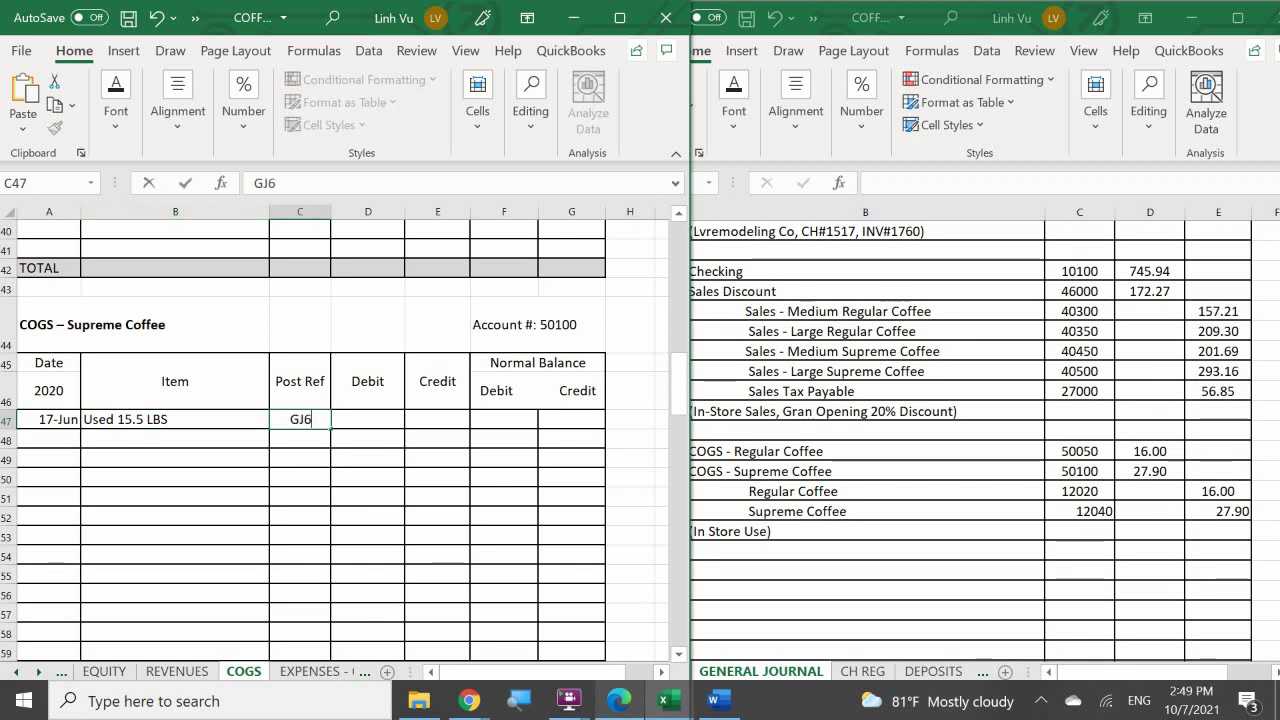
{"action": "key", "text": "Tab"}
{"action": "type", "text": "27"}
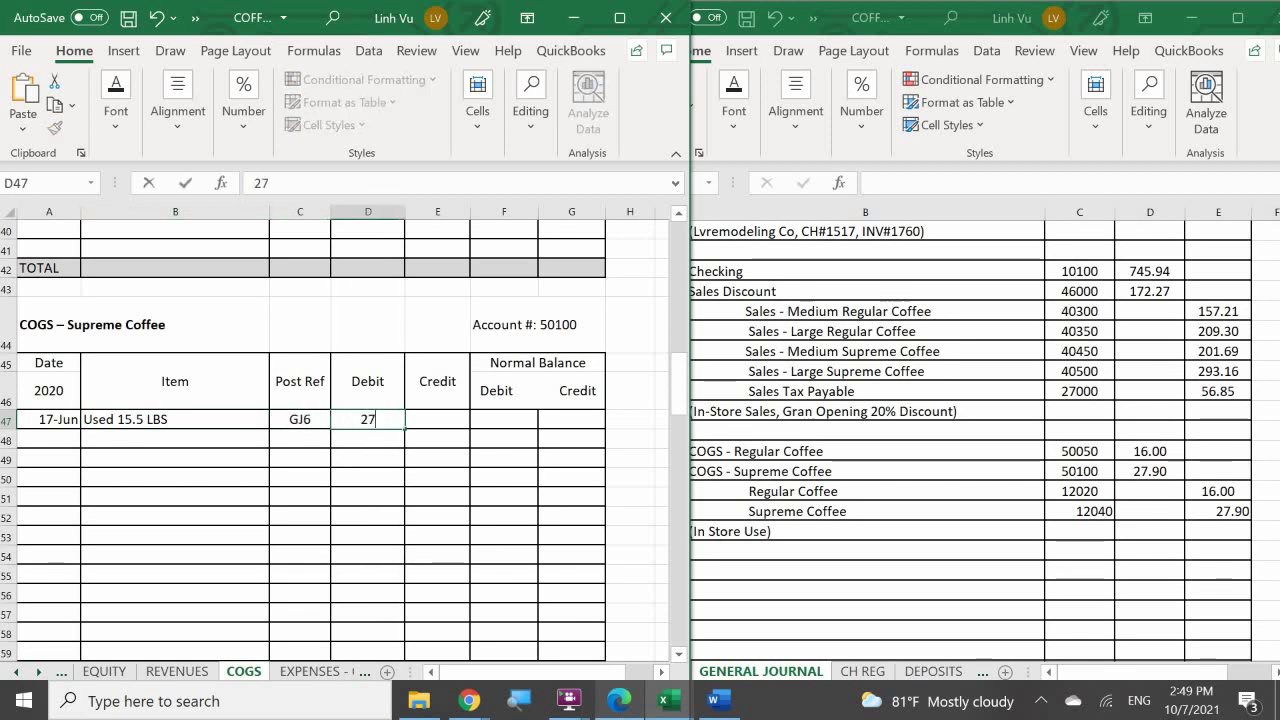
{"action": "type", "text": ".90"}
Step: Set the Supreme Coffee account's debit balance in F47 to =D47
{"action": "key", "text": "Tab"}
{"action": "key", "text": "Tab"}
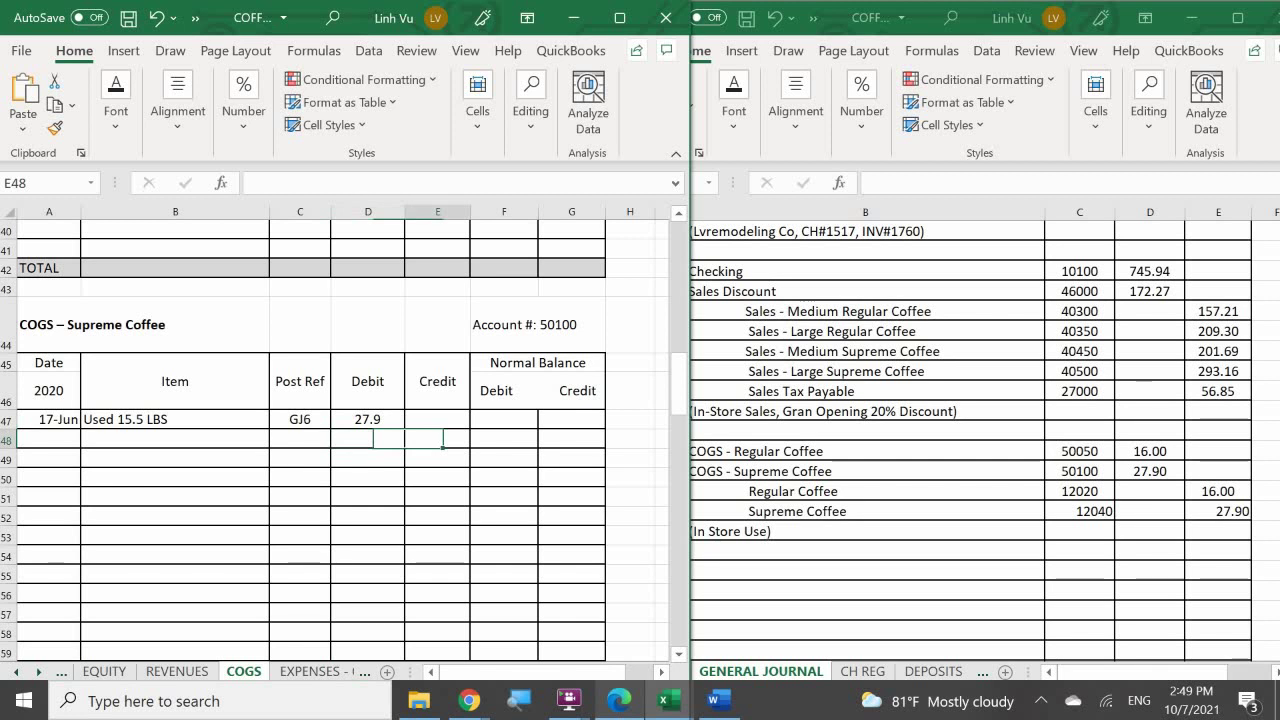
{"action": "type", "text": "="}
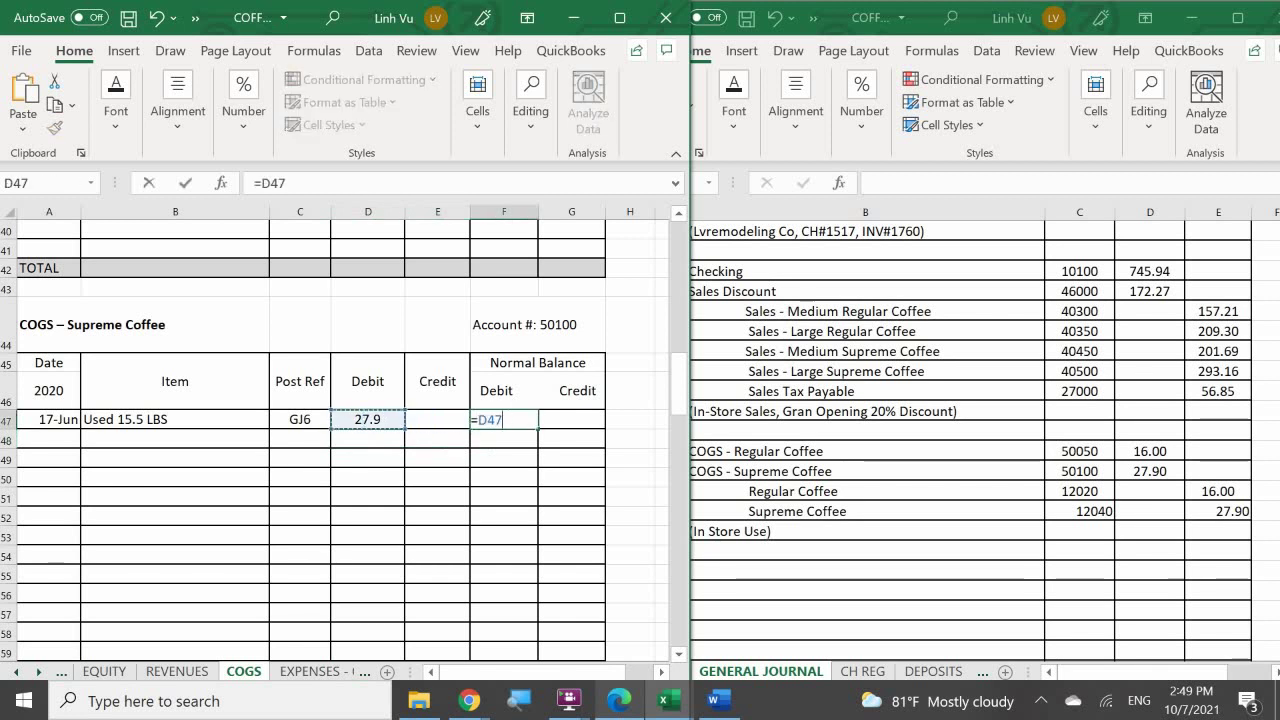
{"action": "key", "text": "Return"}
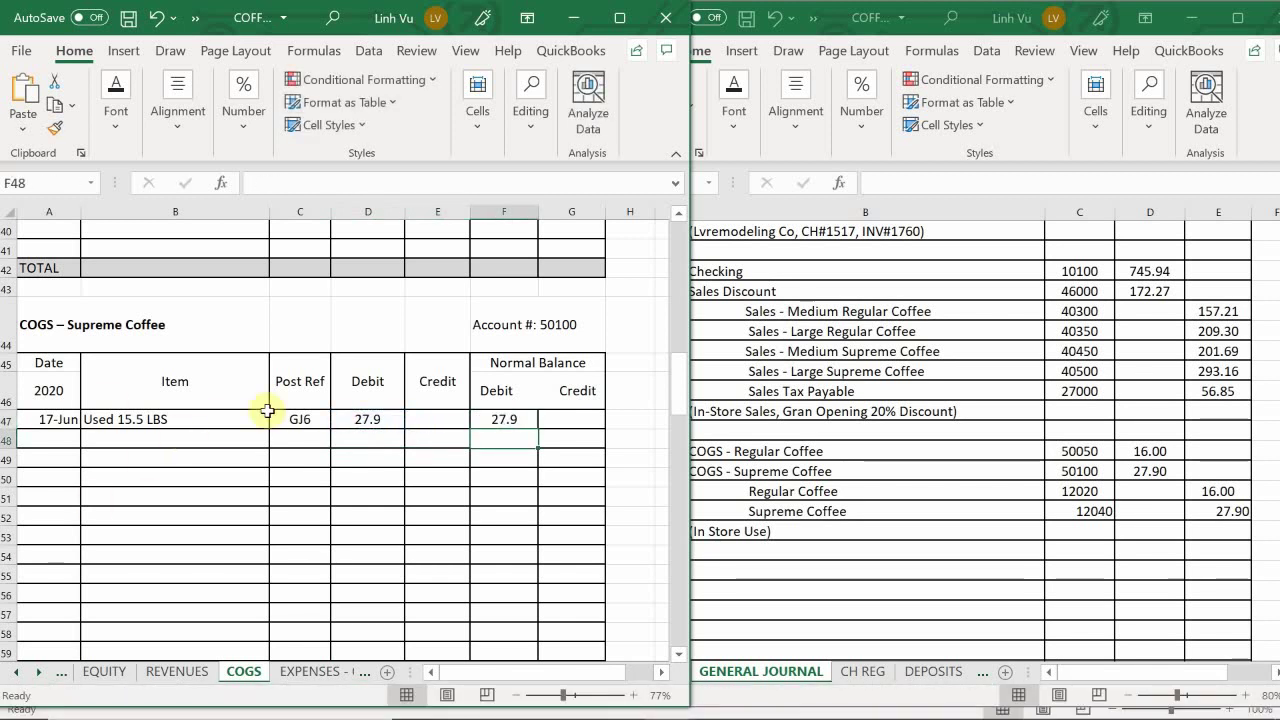
Step: Apply the comma number format to the Supreme Coffee account's debit, credit and balance cells from row 47 down
{"action": "left_click_drag", "start_coordinate": [380, 423], "coordinate": [571, 655]}
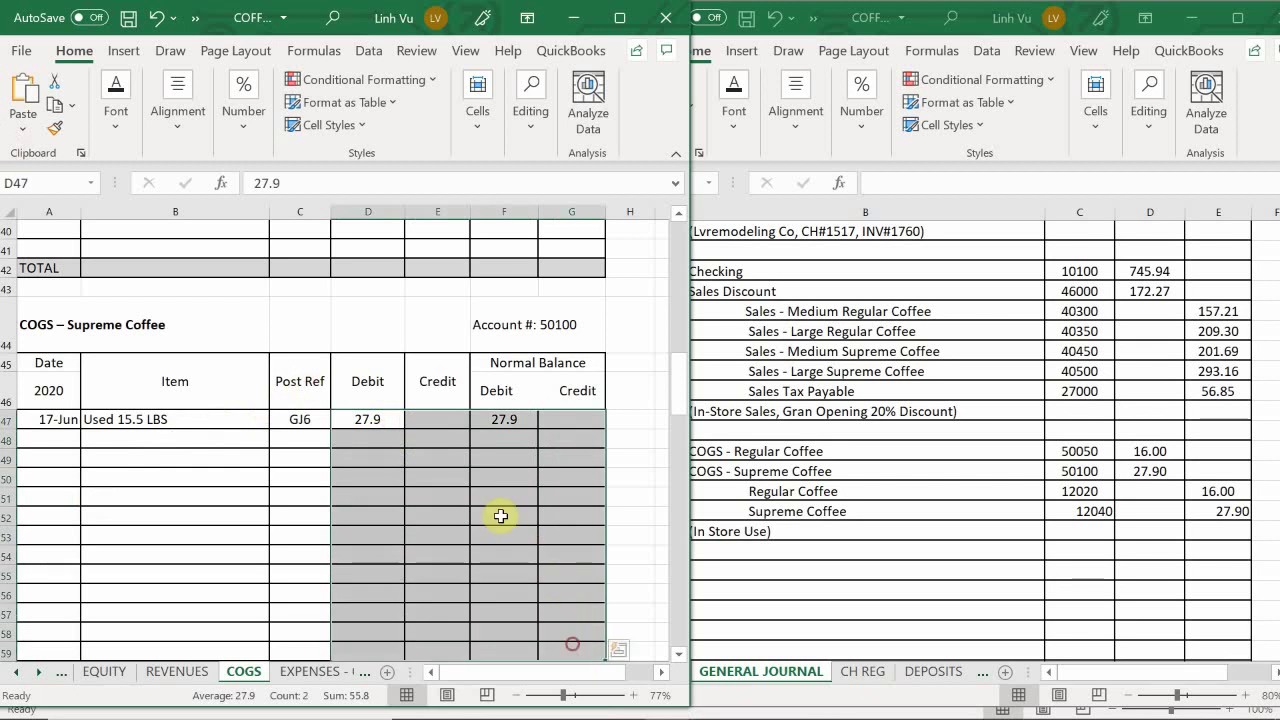
{"action": "left_click", "coordinate": [241, 132]}
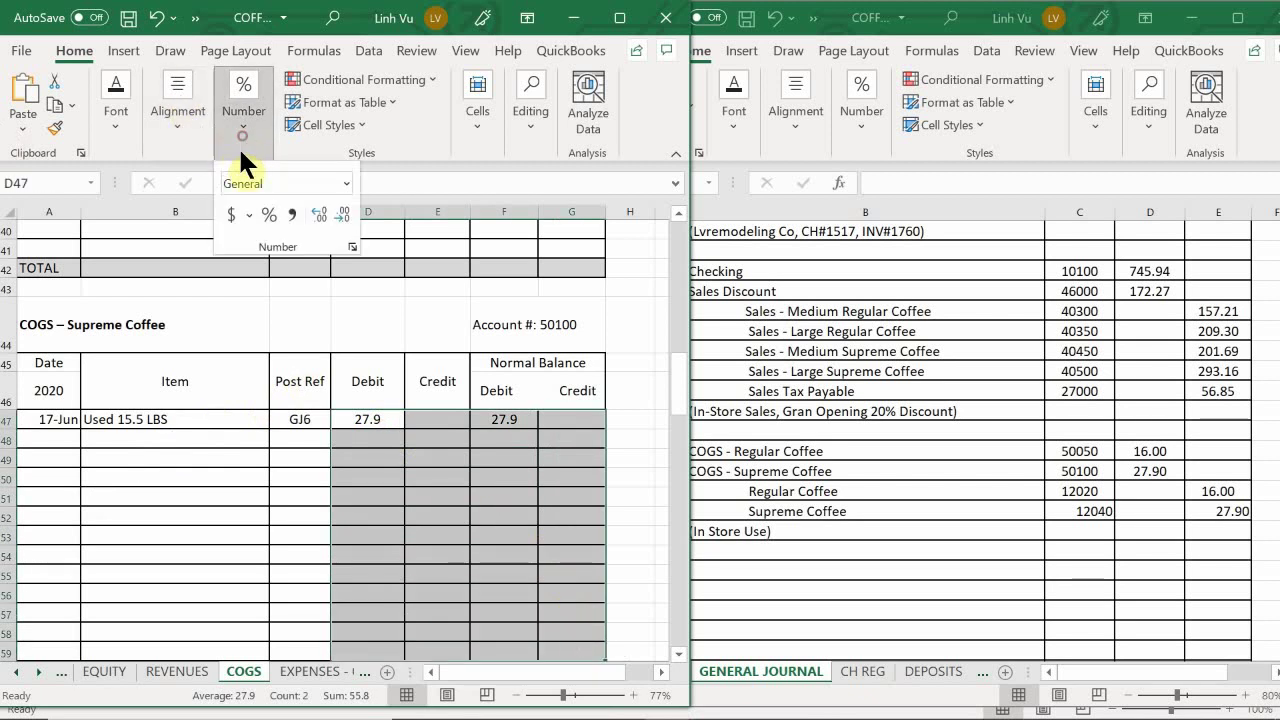
{"action": "left_click", "coordinate": [291, 214]}
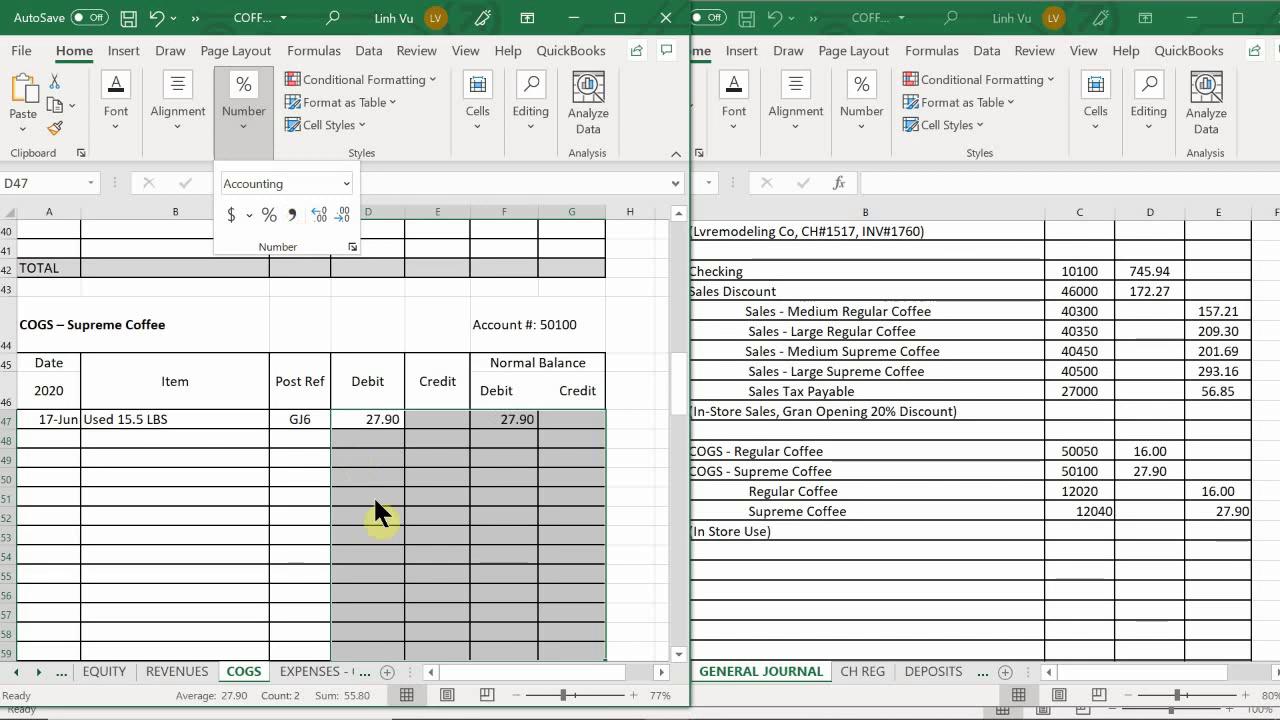
{"action": "left_click", "coordinate": [366, 443]}
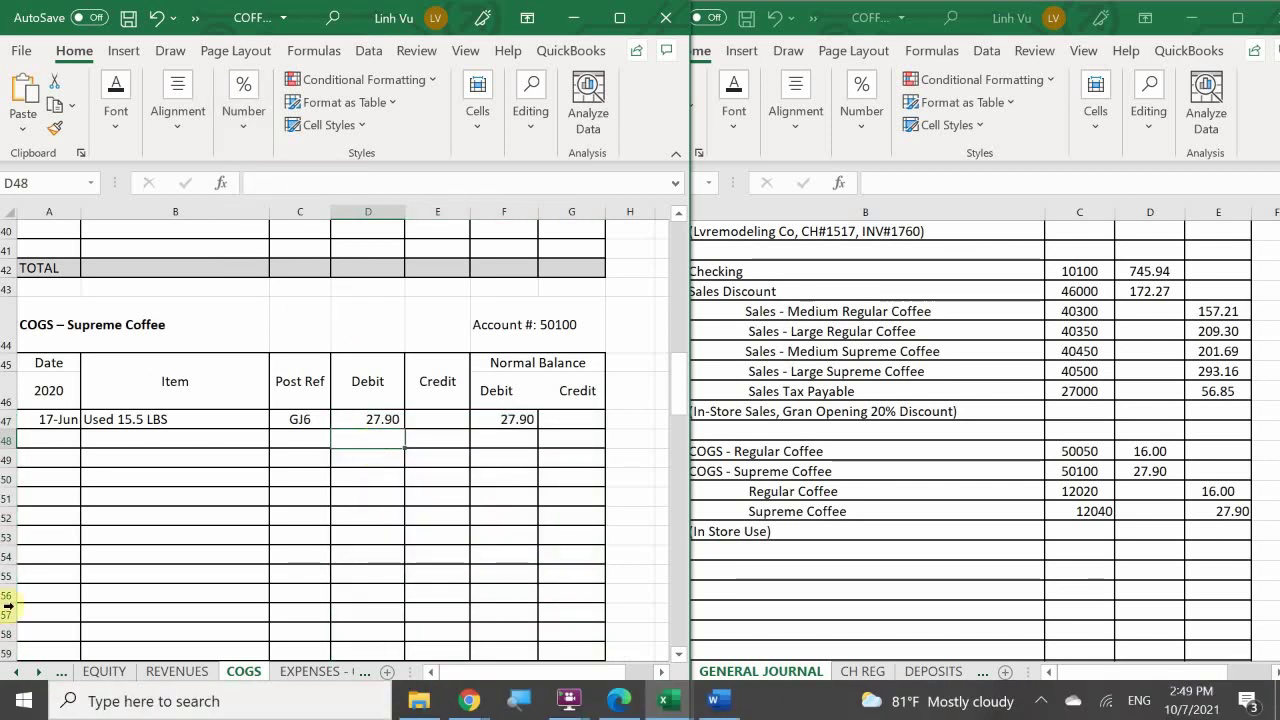
Step: Find the Regular Coffee account (12020) on the ledger's ASSETS sheet
{"action": "left_click", "coordinate": [16, 671]}
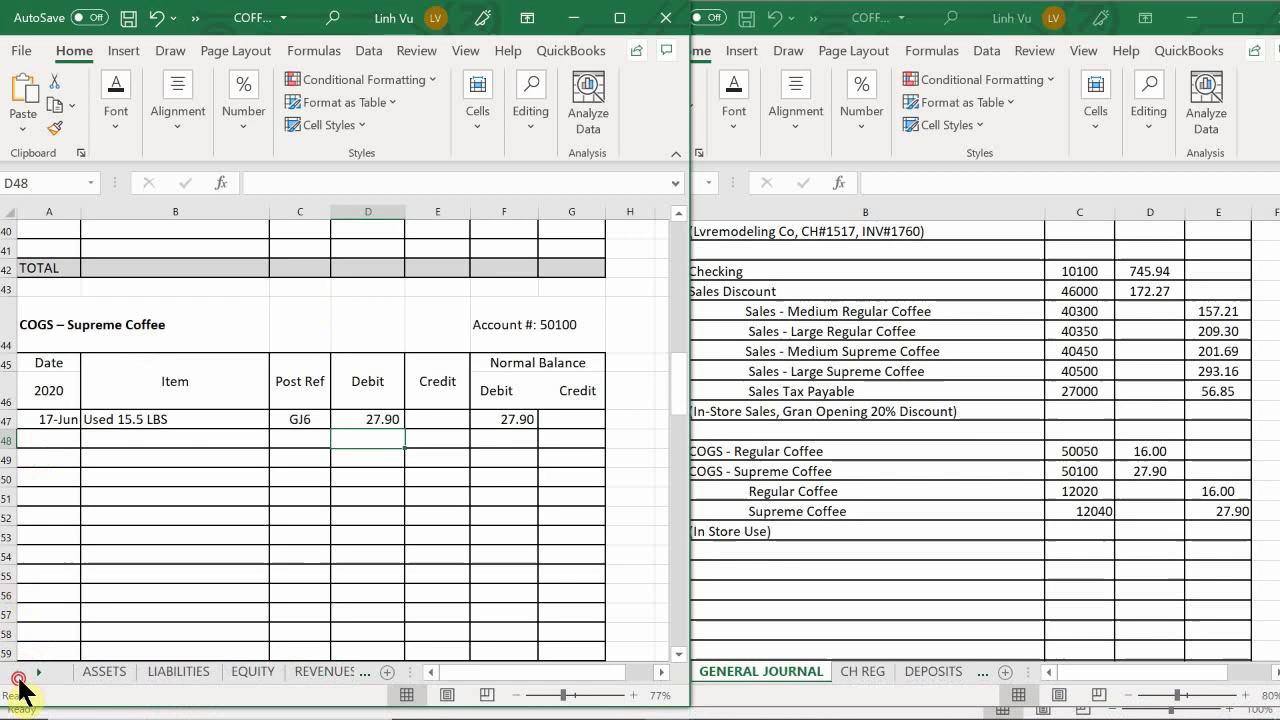
{"action": "left_click", "coordinate": [96, 675]}
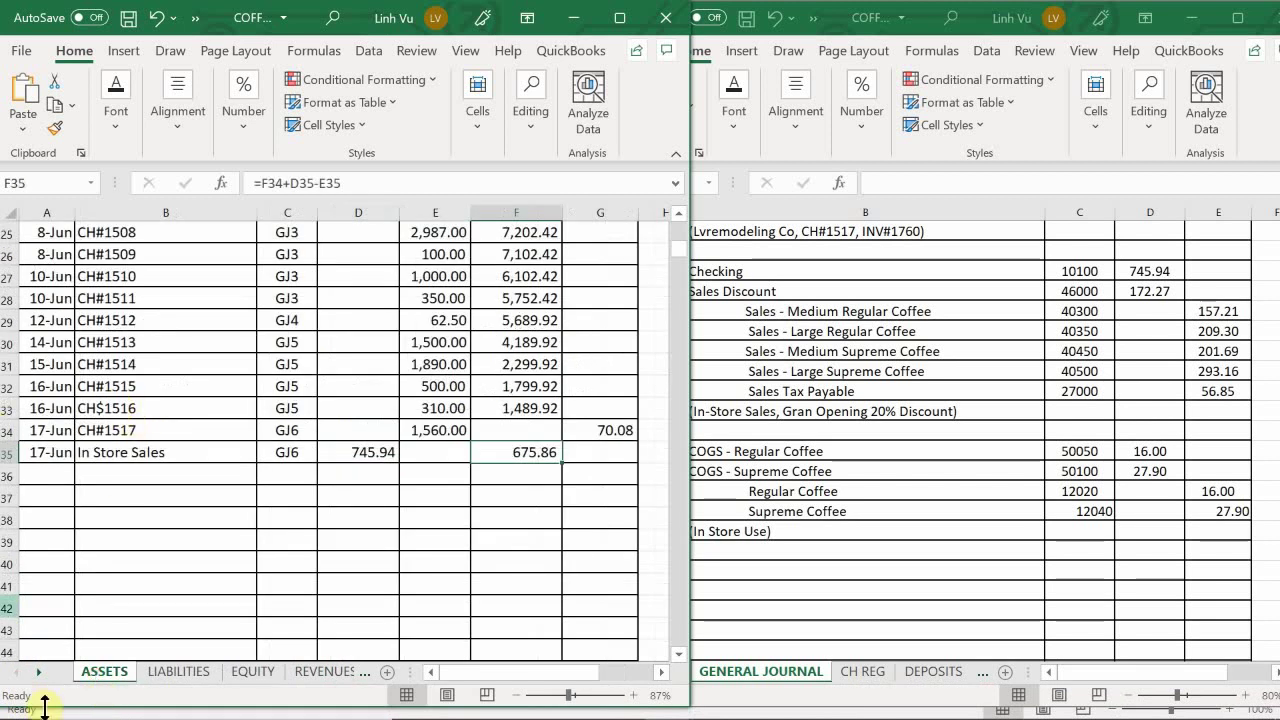
{"action": "left_click", "coordinate": [108, 474]}
{"action": "scroll", "coordinate": [110, 472], "scroll_direction": "down", "scroll_amount": 8}
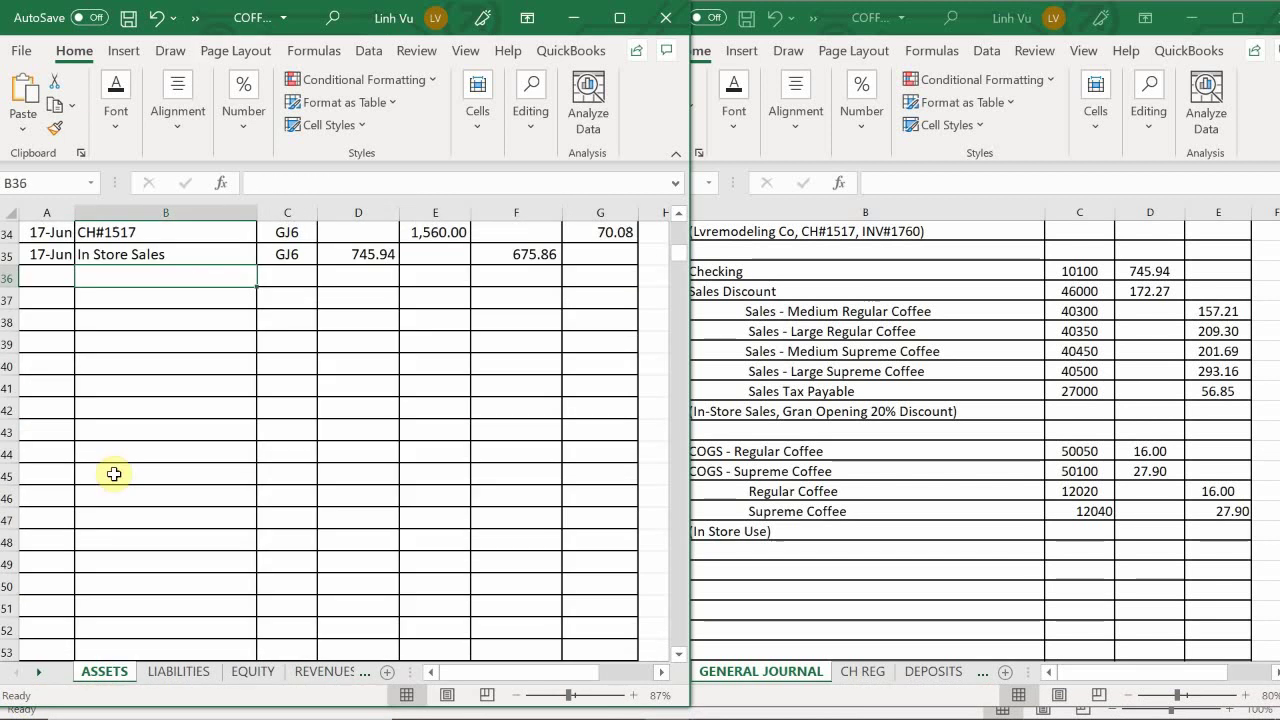
{"action": "scroll", "coordinate": [124, 476], "scroll_direction": "down", "scroll_amount": 8}
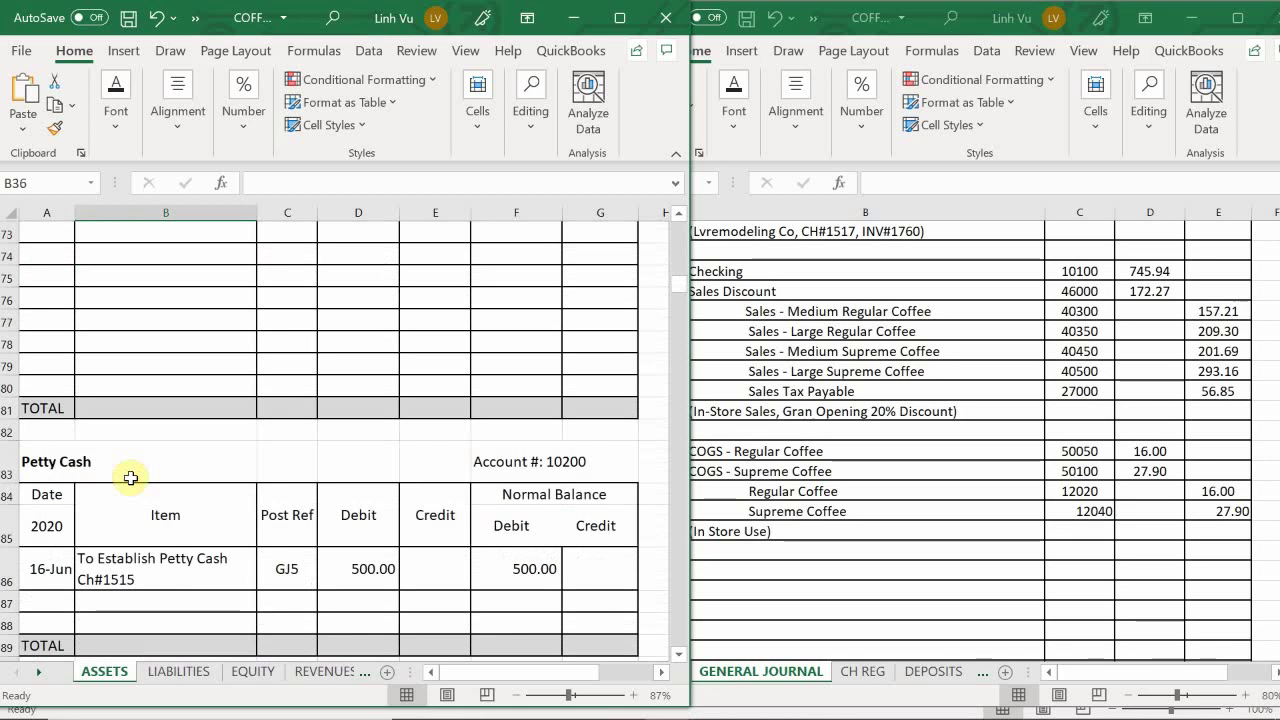
{"action": "scroll", "coordinate": [130, 478], "scroll_direction": "down", "scroll_amount": 10}
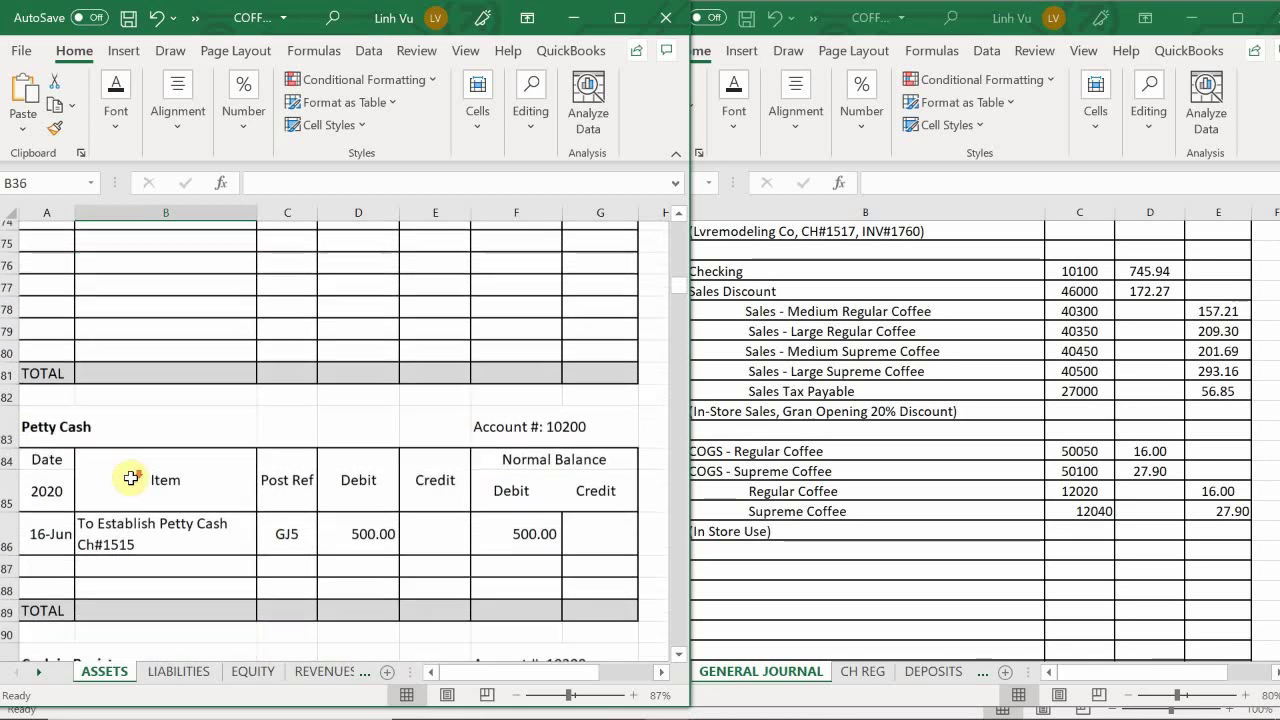
{"action": "scroll", "coordinate": [131, 478], "scroll_direction": "down", "scroll_amount": 9}
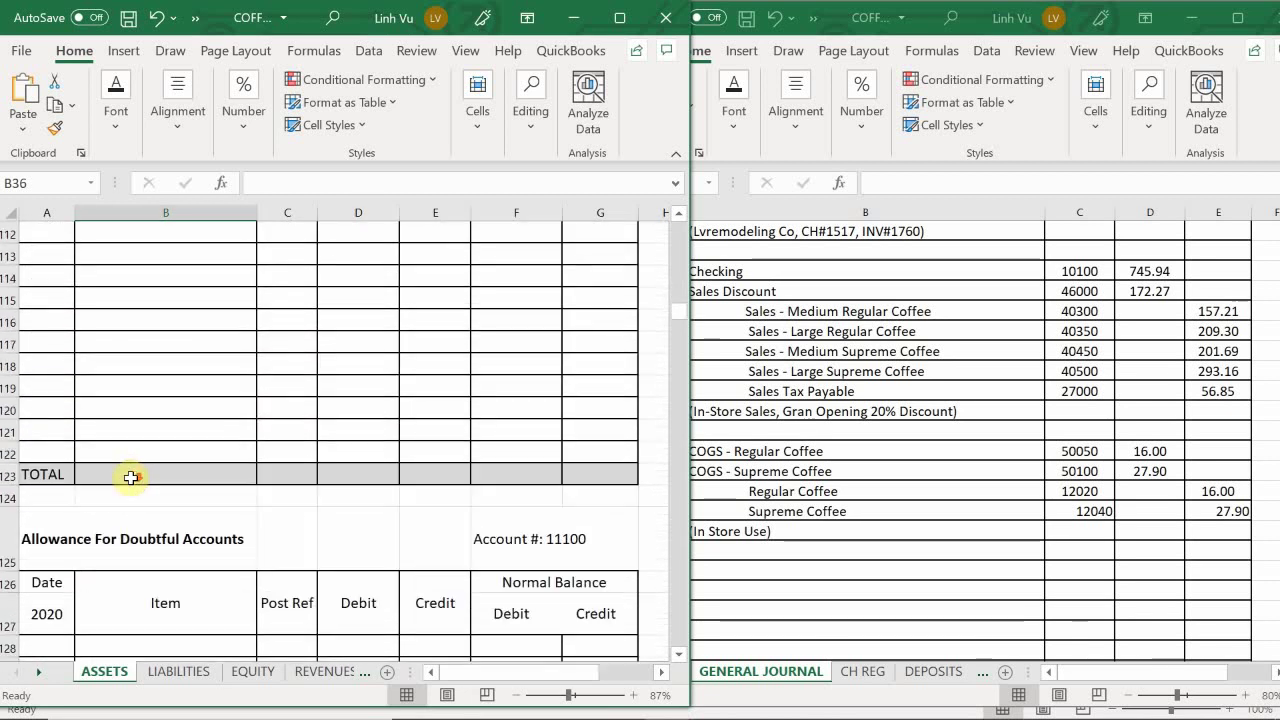
{"action": "scroll", "coordinate": [131, 478], "scroll_direction": "down", "scroll_amount": 2}
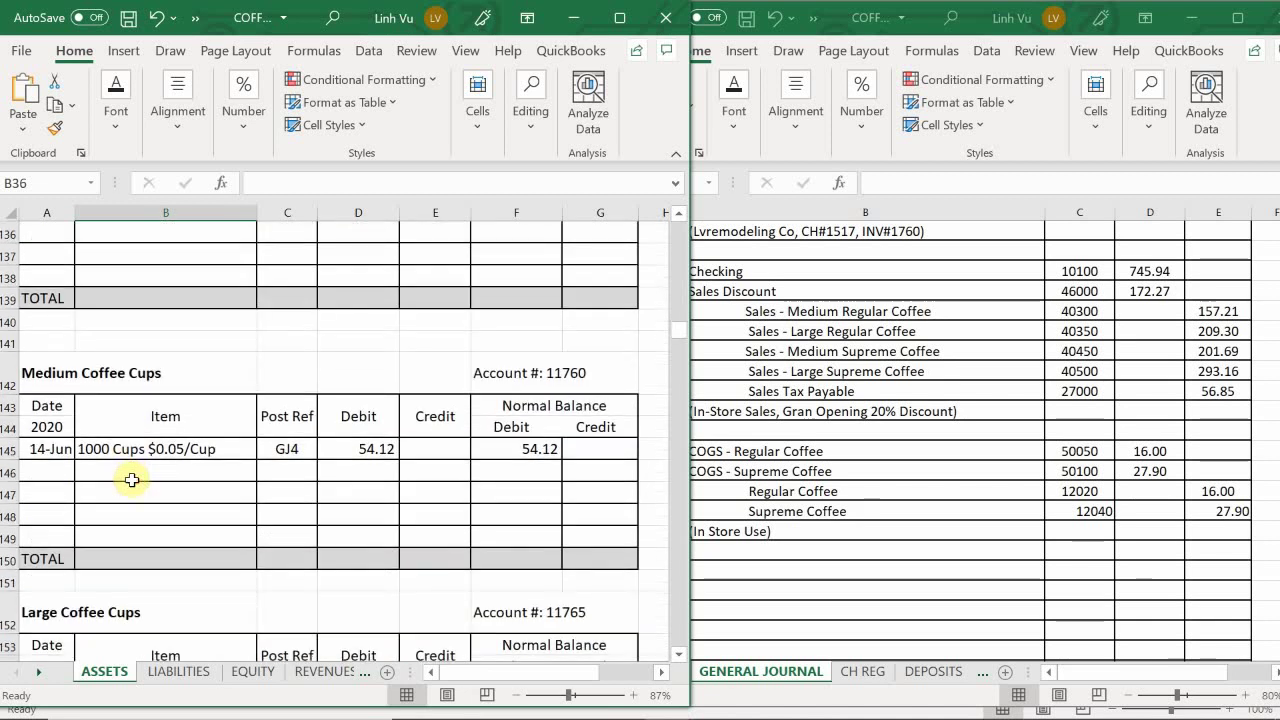
{"action": "scroll", "coordinate": [131, 480], "scroll_direction": "down", "scroll_amount": 2}
{"action": "scroll", "coordinate": [131, 480], "scroll_direction": "up", "scroll_amount": 17}
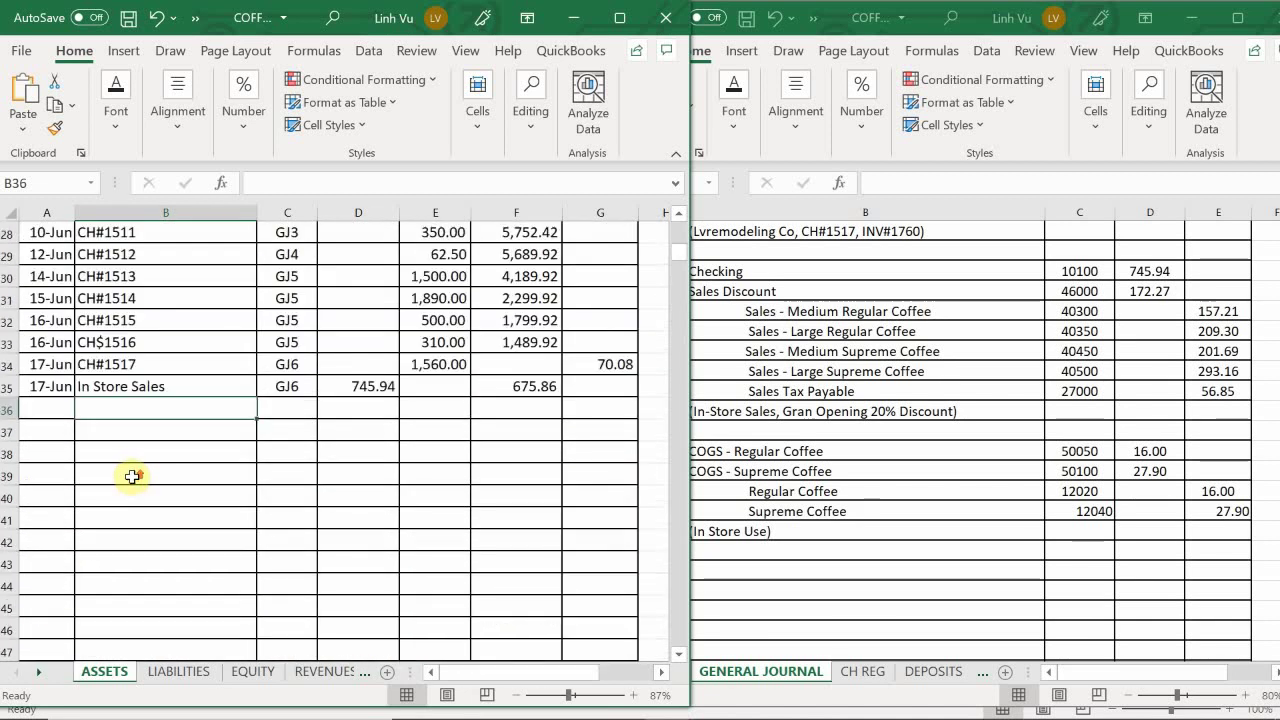
{"action": "scroll", "coordinate": [134, 476], "scroll_direction": "down", "scroll_amount": 18}
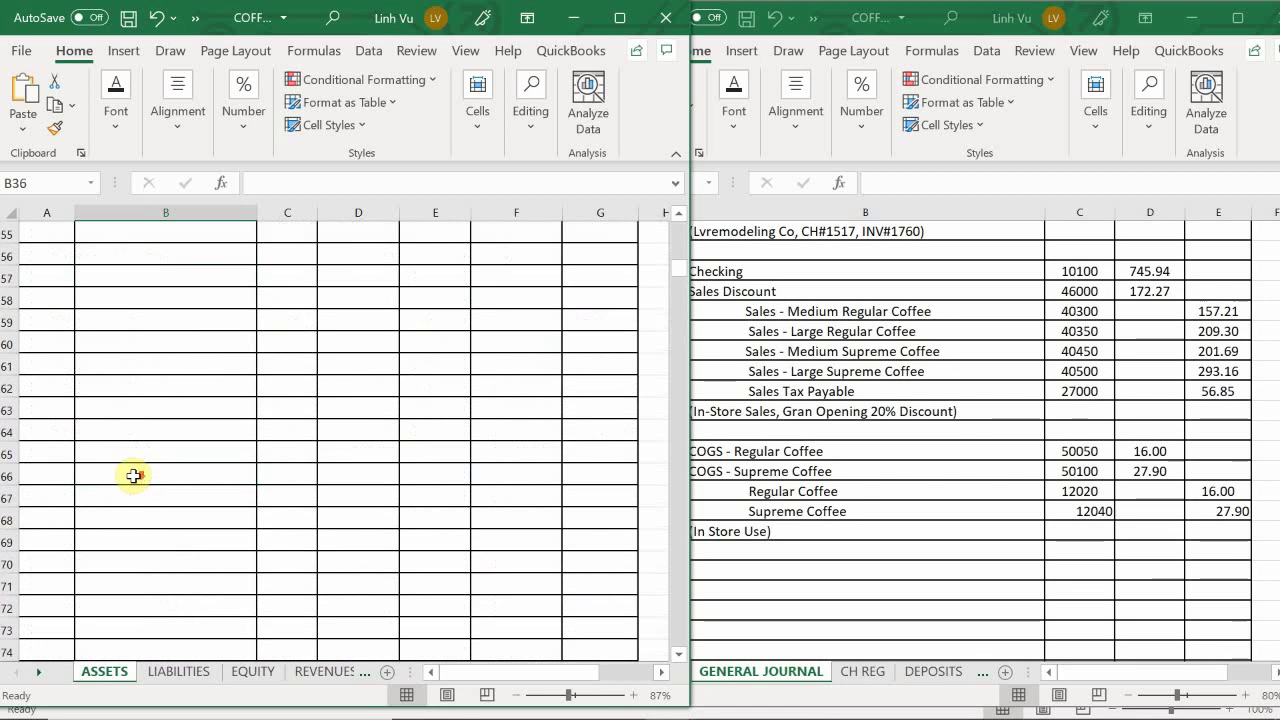
{"action": "scroll", "coordinate": [134, 476], "scroll_direction": "down", "scroll_amount": 18}
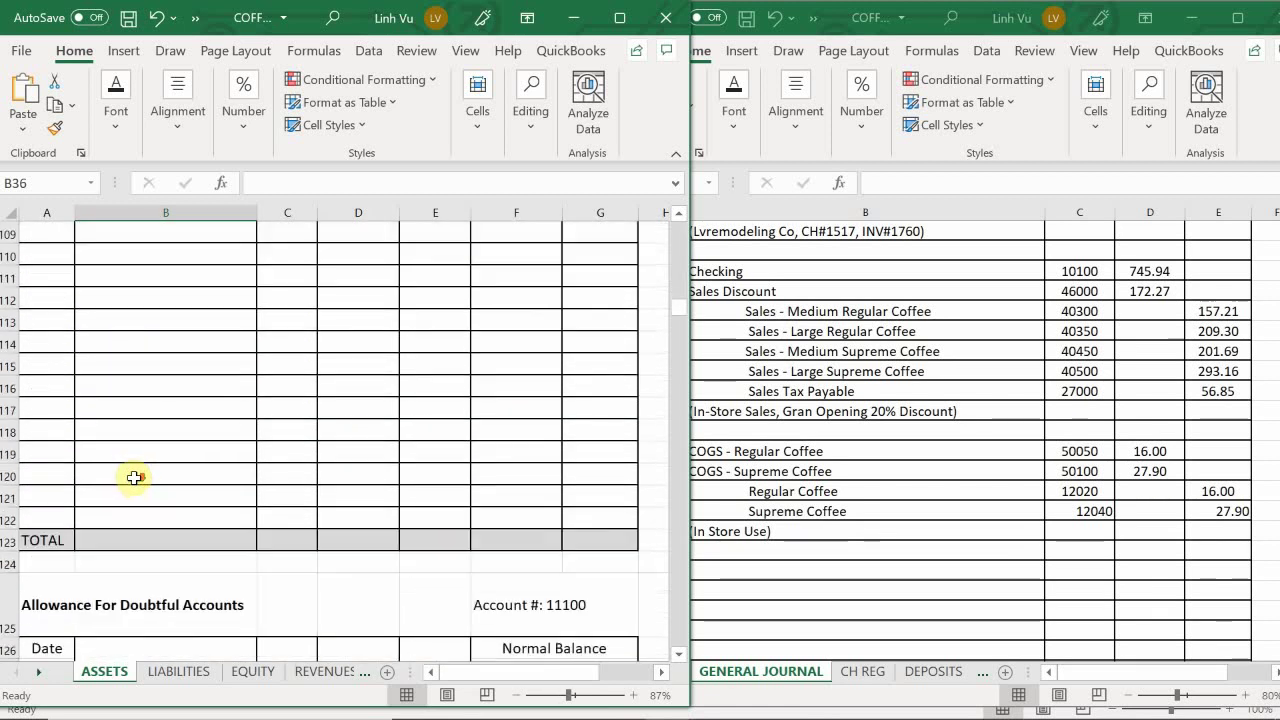
{"action": "scroll", "coordinate": [134, 478], "scroll_direction": "up", "scroll_amount": 6}
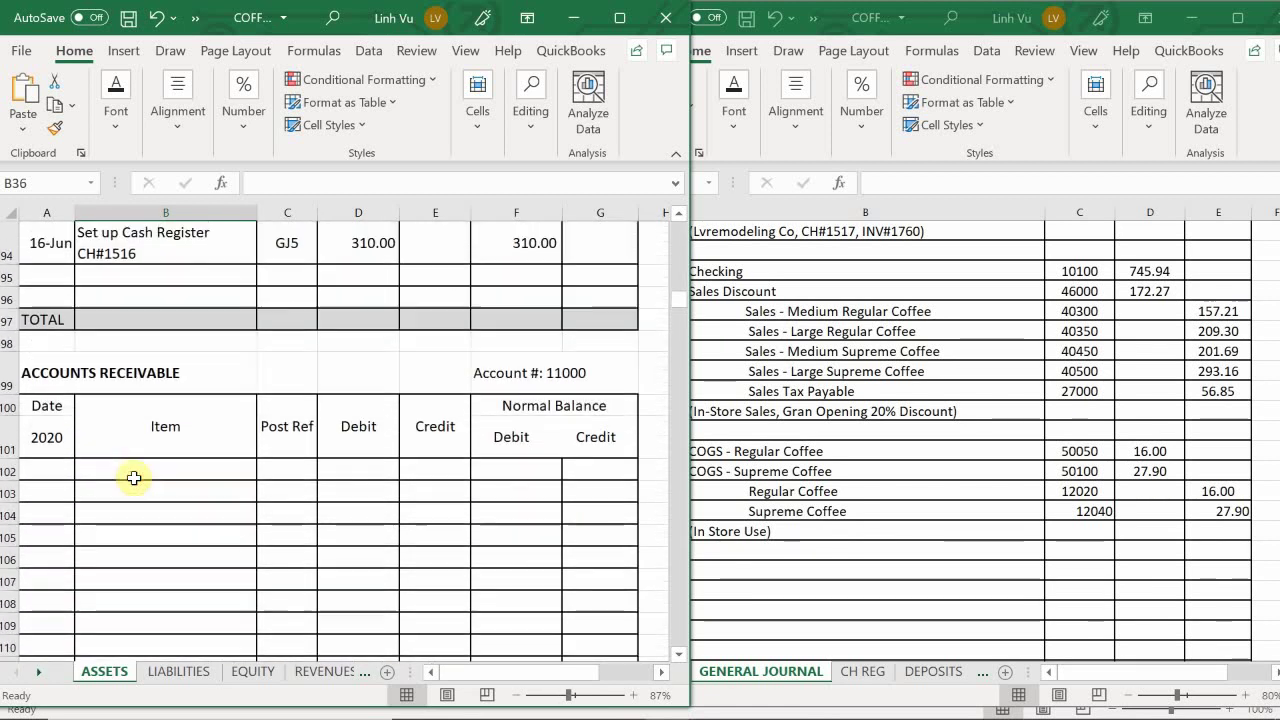
{"action": "scroll", "coordinate": [134, 478], "scroll_direction": "down", "scroll_amount": 14}
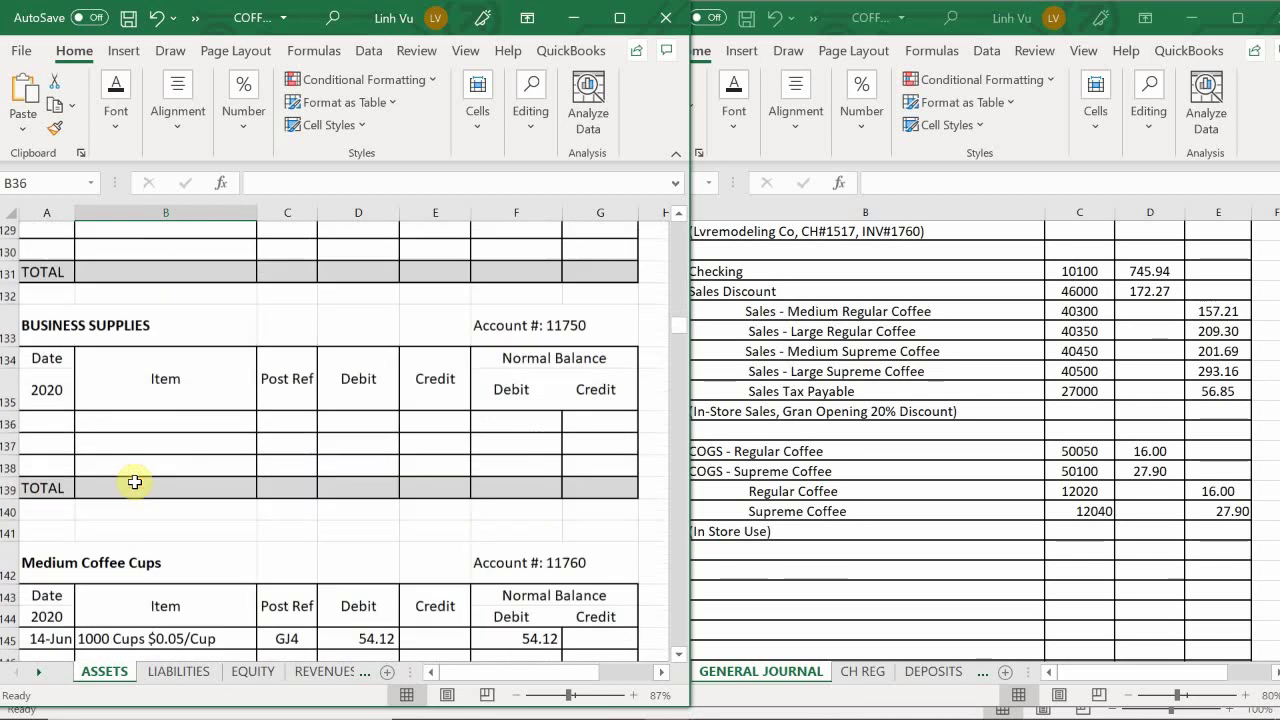
{"action": "scroll", "coordinate": [136, 488], "scroll_direction": "down", "scroll_amount": 12}
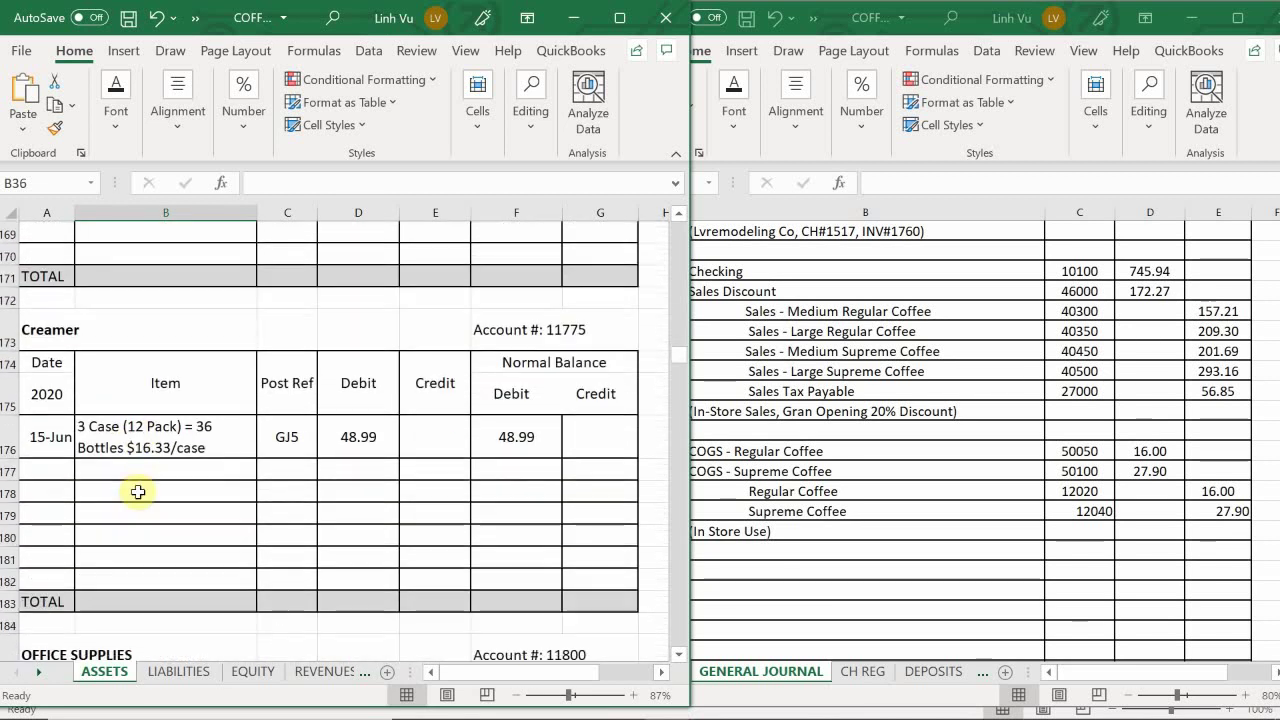
{"action": "scroll", "coordinate": [138, 491], "scroll_direction": "down", "scroll_amount": 7}
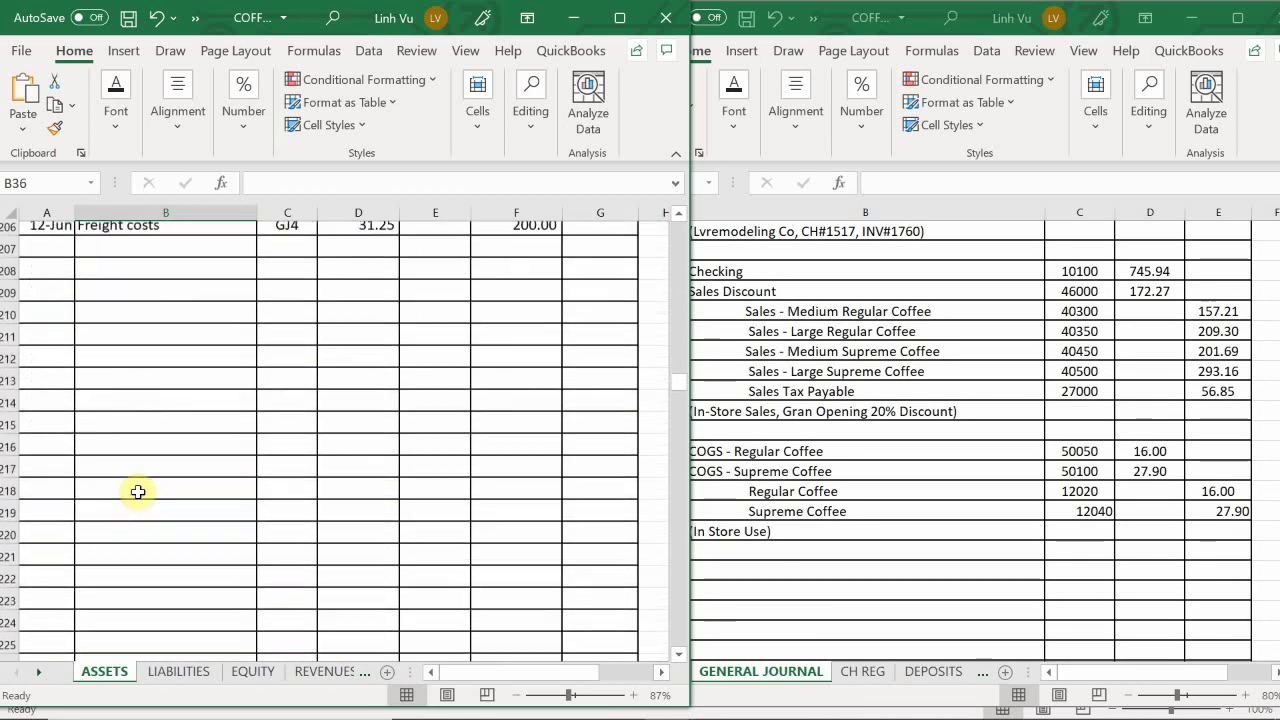
{"action": "scroll", "coordinate": [138, 489], "scroll_direction": "up", "scroll_amount": 4}
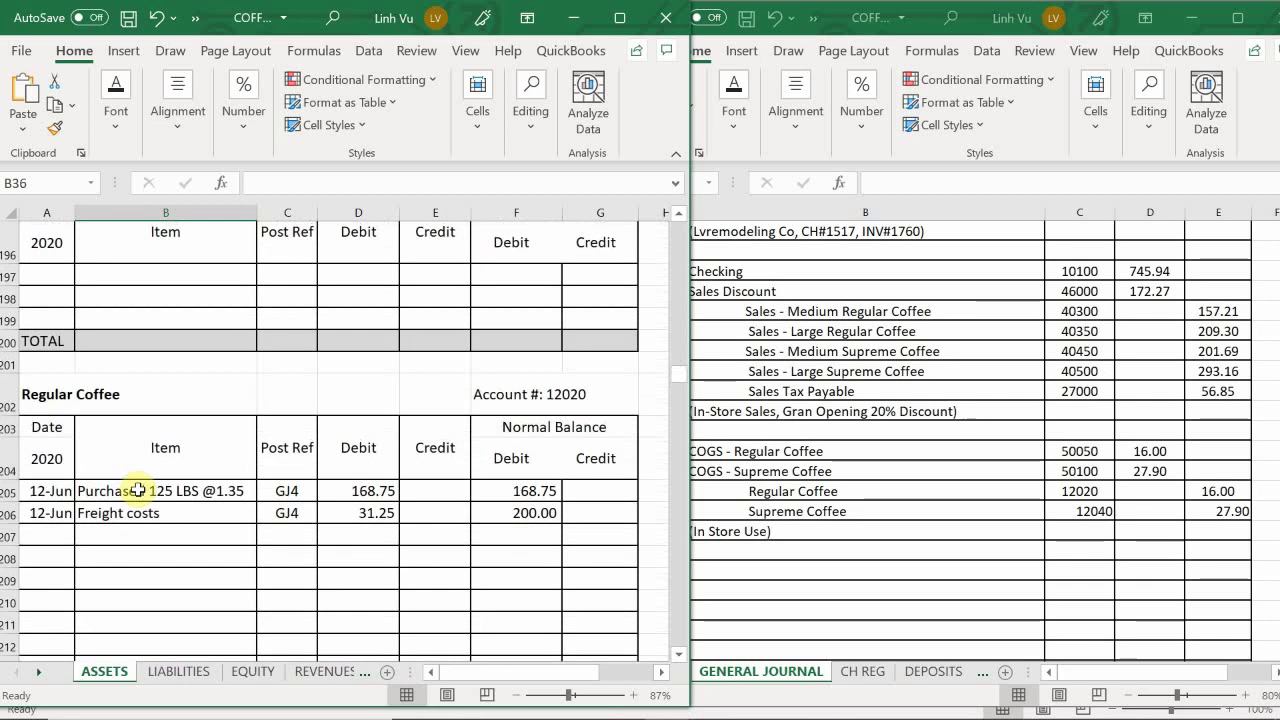
Step: Enter the date 6/17 and the item "Used 10 LBS" in the Regular Coffee account's next empty row, A207:B207
{"action": "left_click", "coordinate": [63, 543]}
{"action": "scroll", "coordinate": [55, 515], "scroll_direction": "down", "scroll_amount": 1}
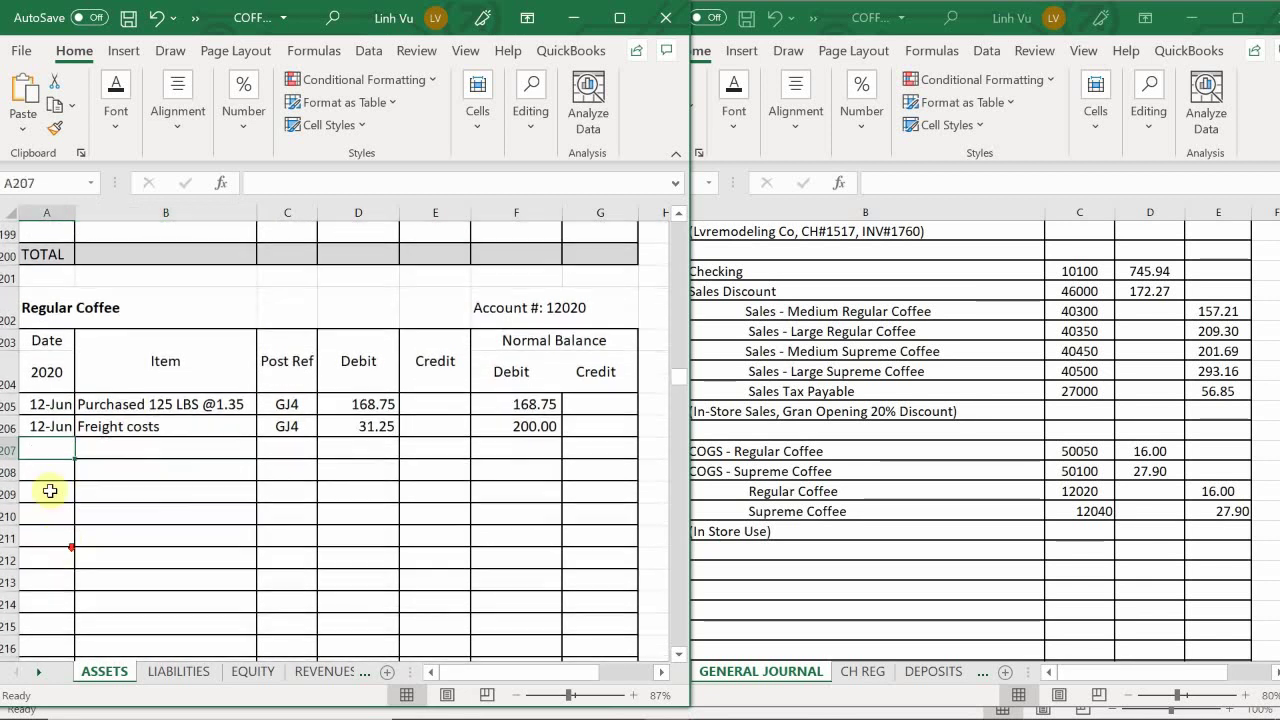
{"action": "type", "text": "6/"}
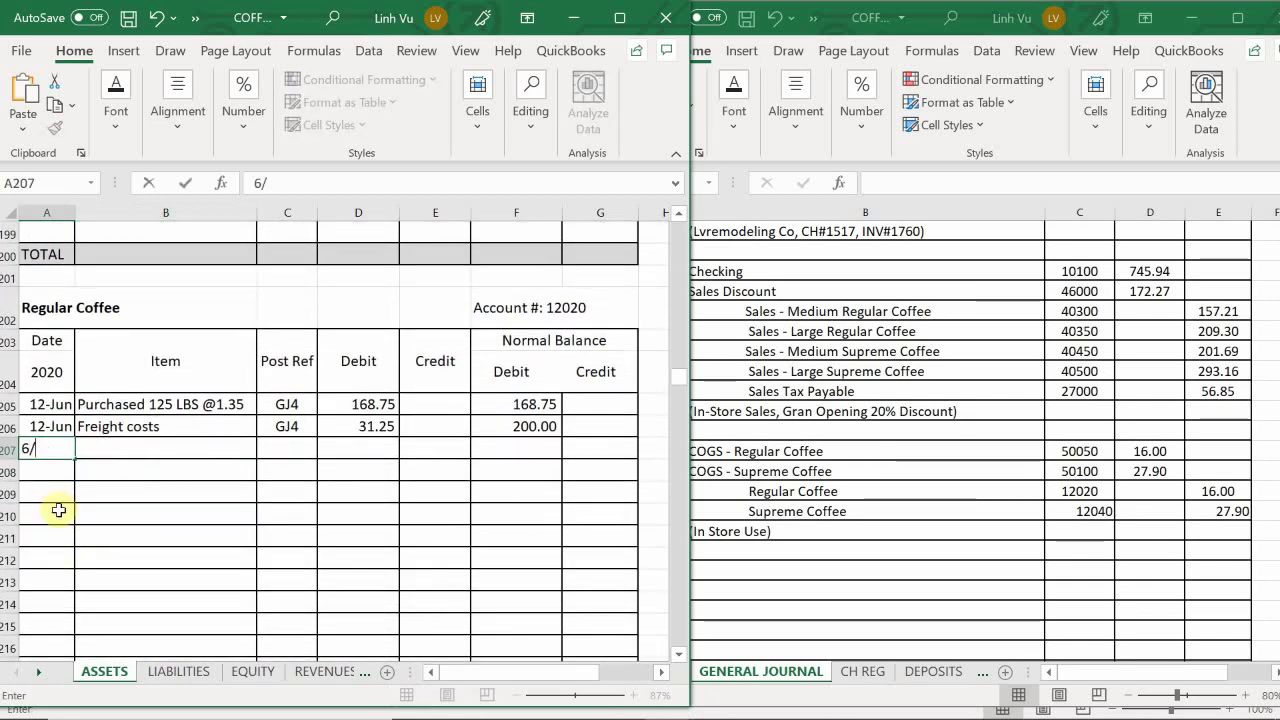
{"action": "type", "text": "17"}
{"action": "key", "text": "Return"}
{"action": "key", "text": "Up"}
{"action": "key", "text": "Right"}
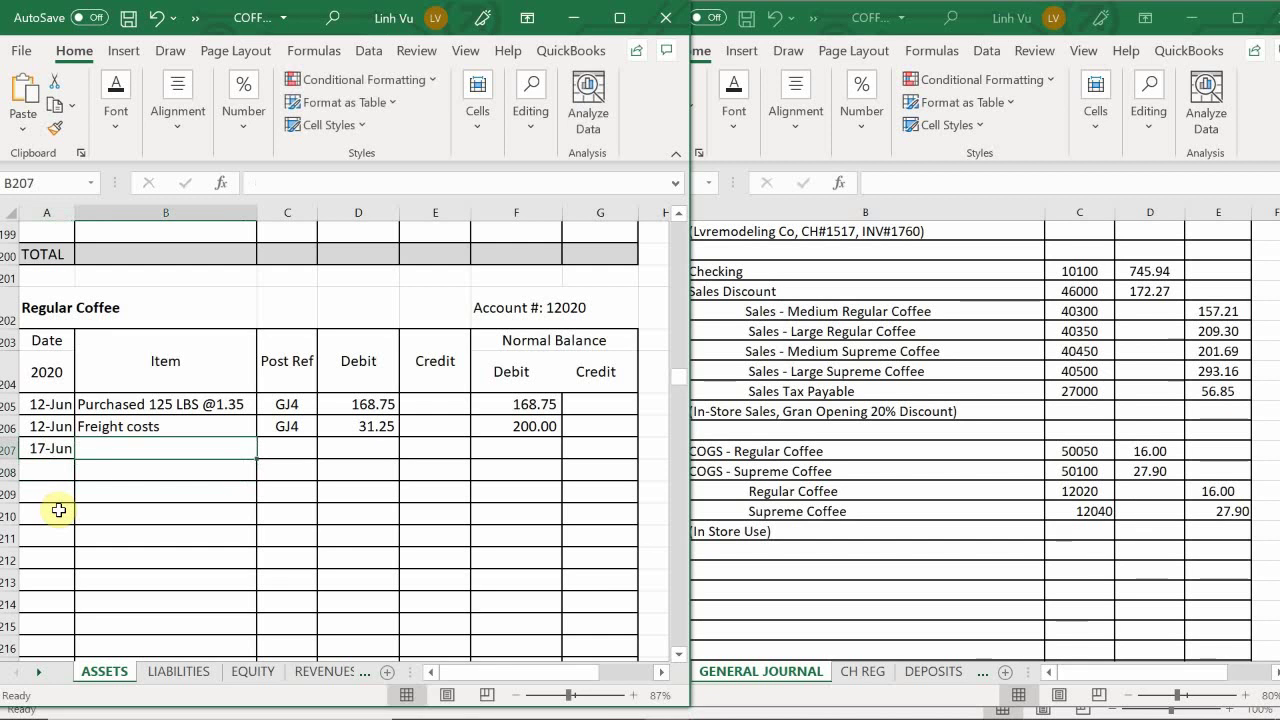
{"action": "type", "text": "Used 10 LBS"}
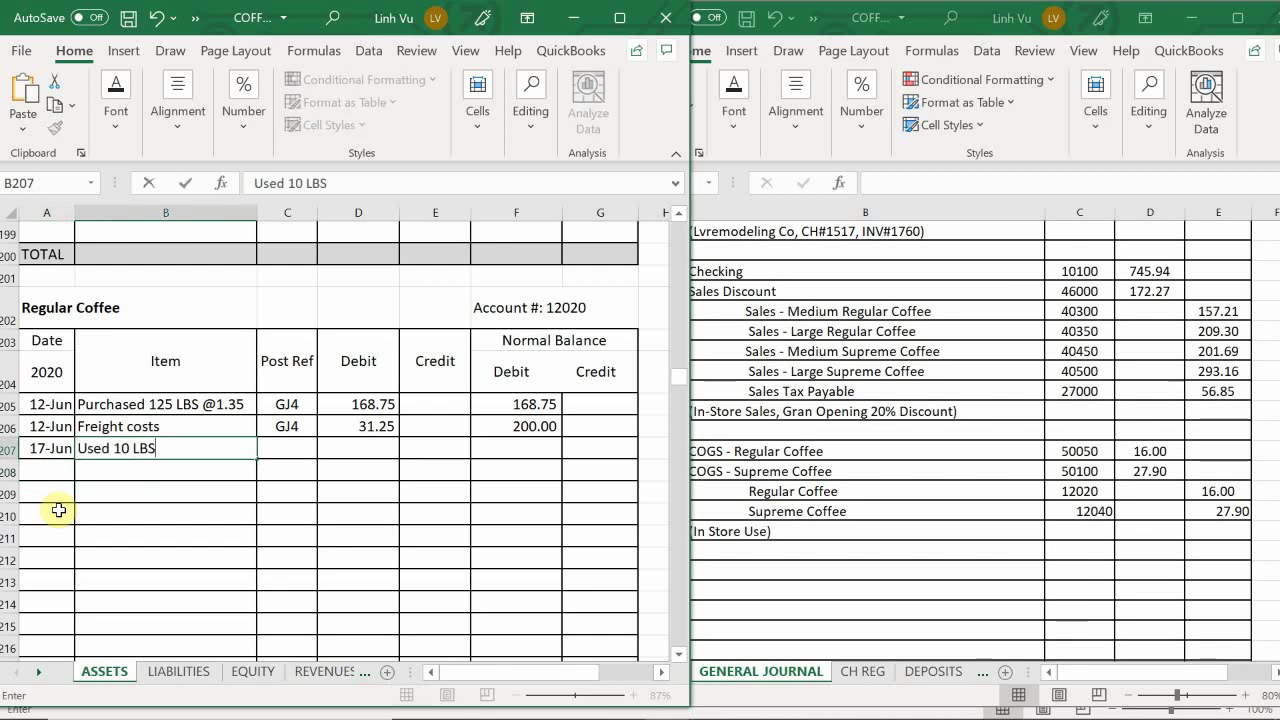
{"action": "key", "text": "Tab"}
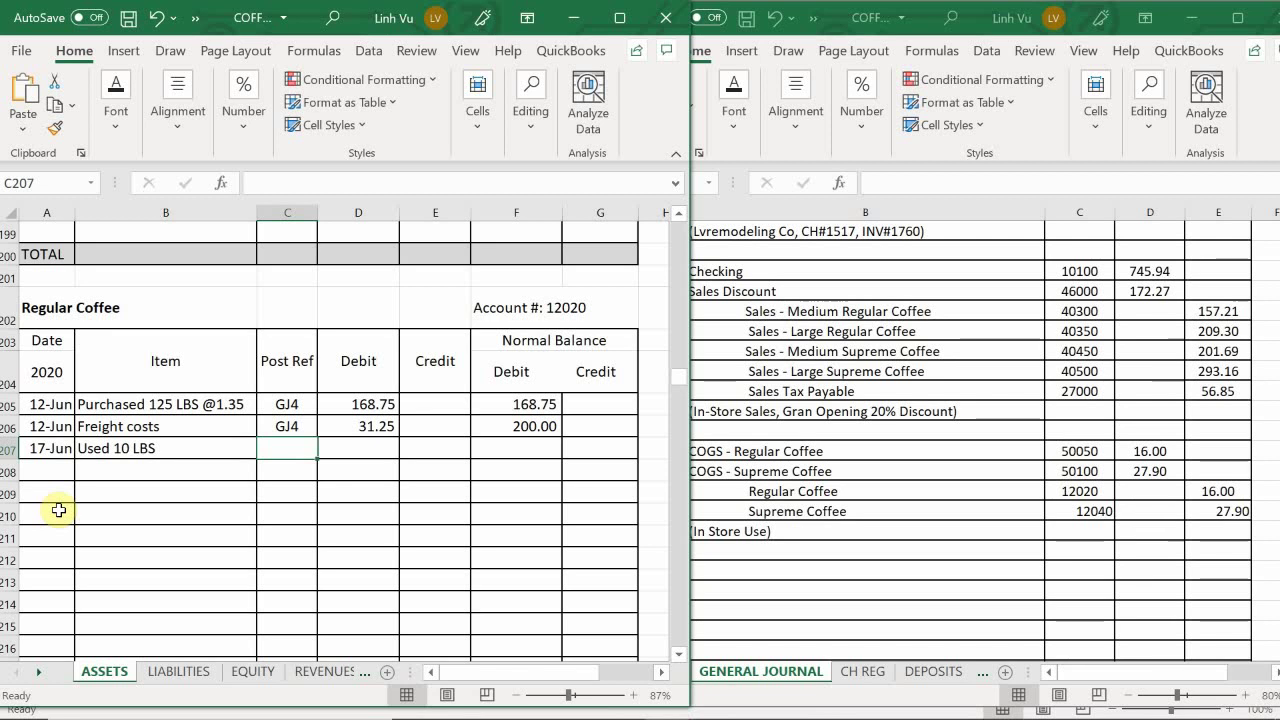
Step: Enter the posting reference GJ6 in C207 and a credit of 16 in E207
{"action": "type", "text": "GJ4"}
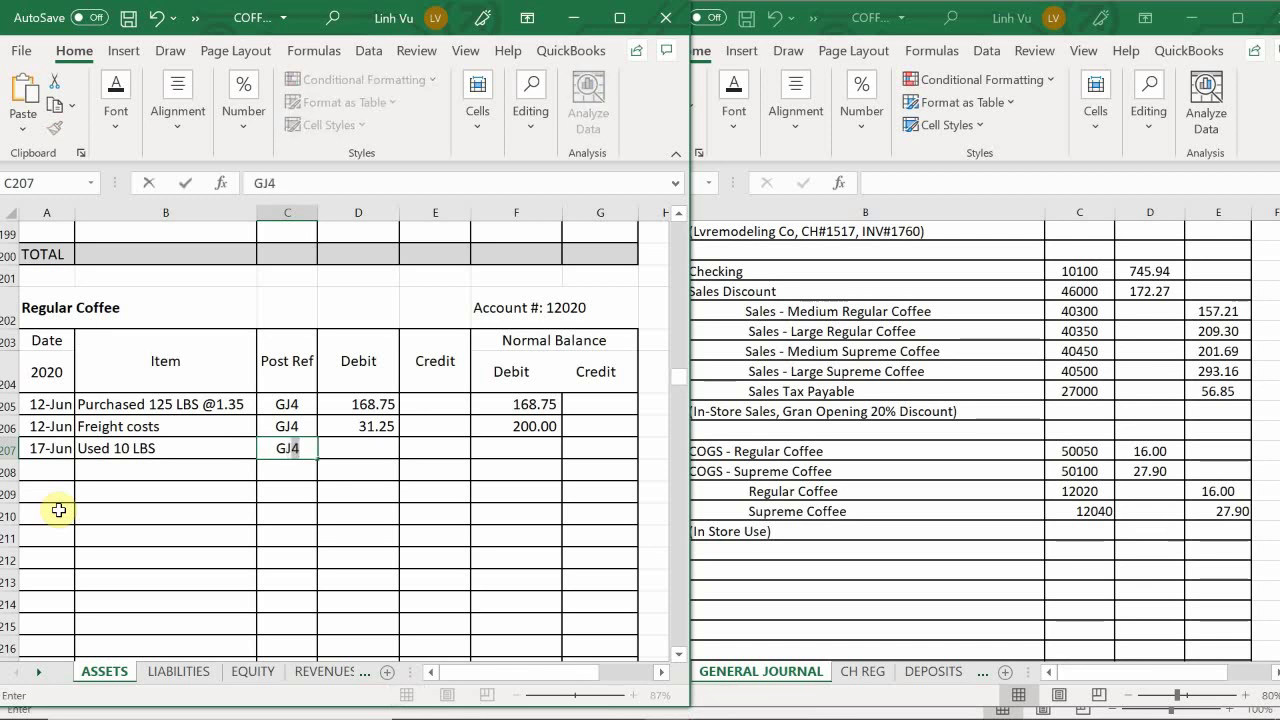
{"action": "key", "text": "BackSpace"}
{"action": "type", "text": "6"}
{"action": "key", "text": "Return"}
{"action": "key", "text": "Right"}
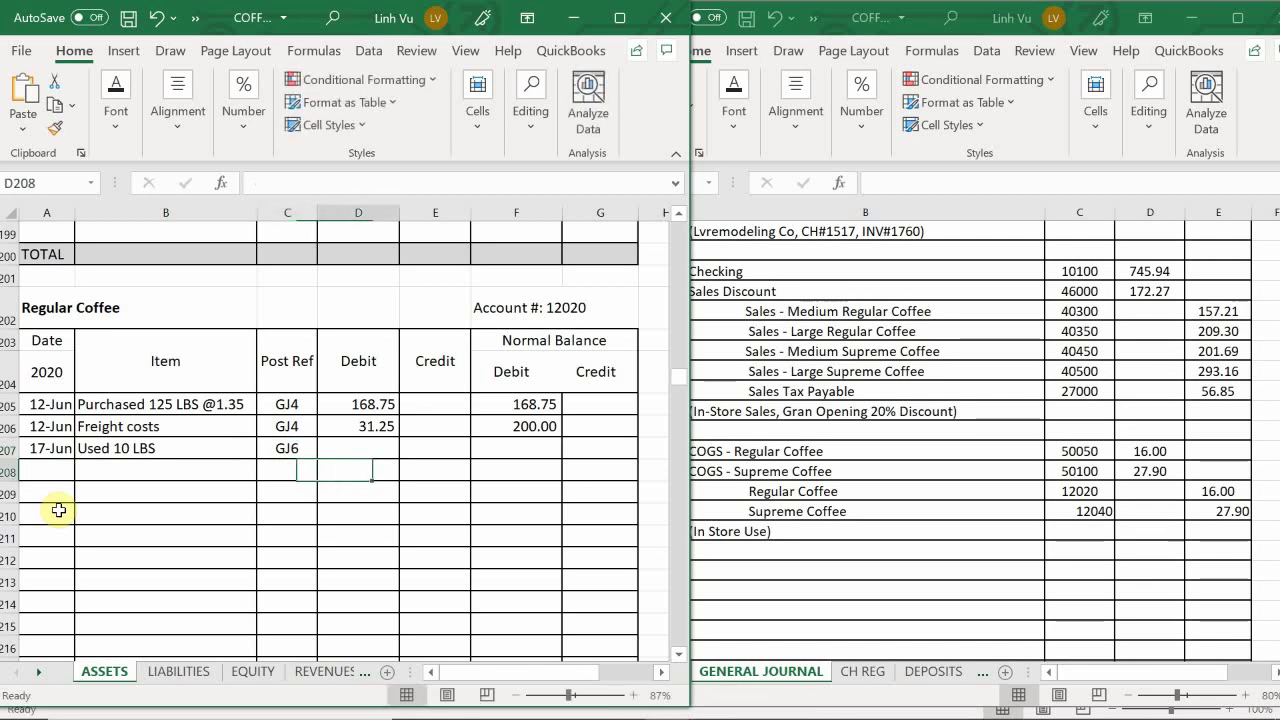
{"action": "key", "text": "Up"}
{"action": "key", "text": "Right"}
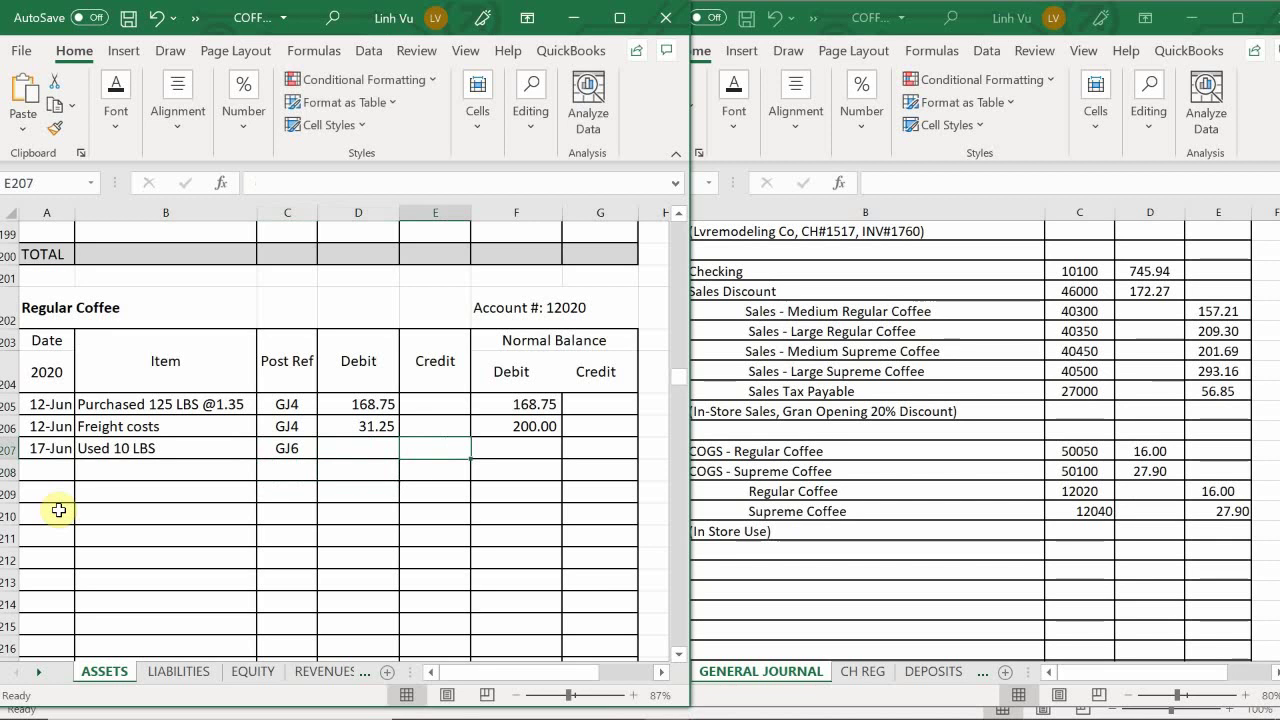
{"action": "type", "text": "16"}
{"action": "key", "text": "Return"}
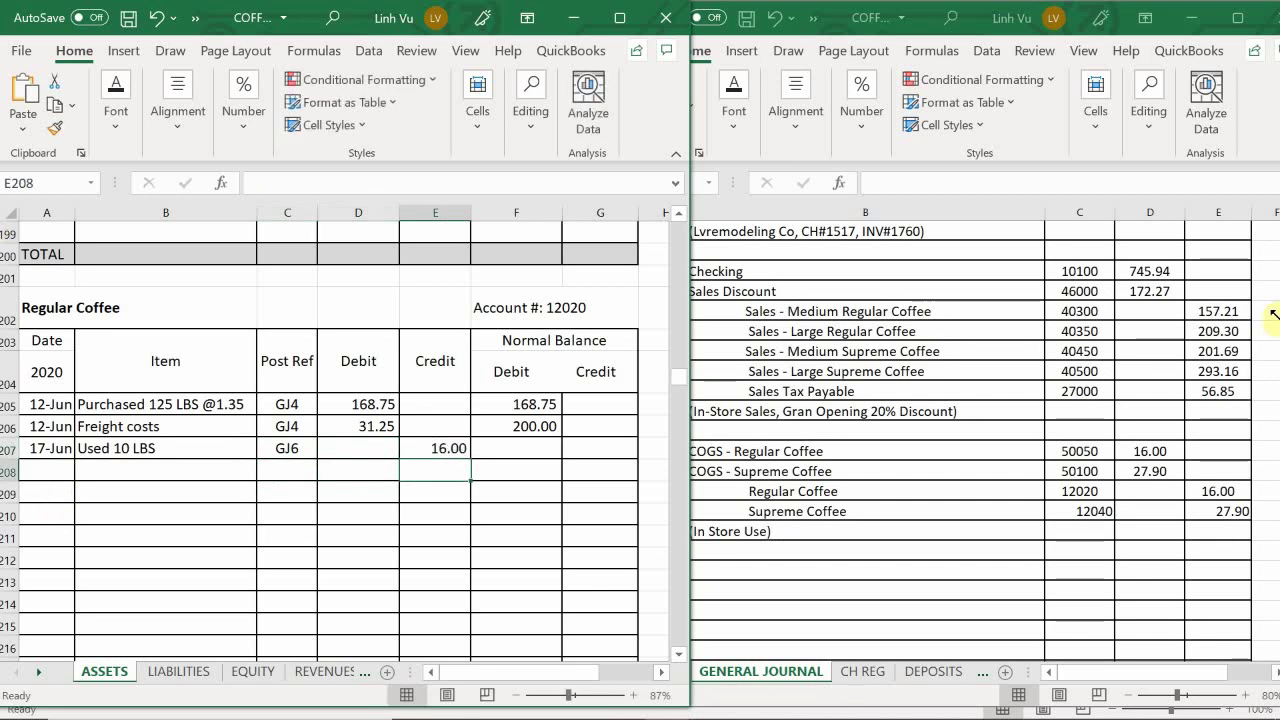
Step: Copy the Regular Coffee account's debit balance formula from F206 down to F207
{"action": "left_click", "coordinate": [527, 430]}
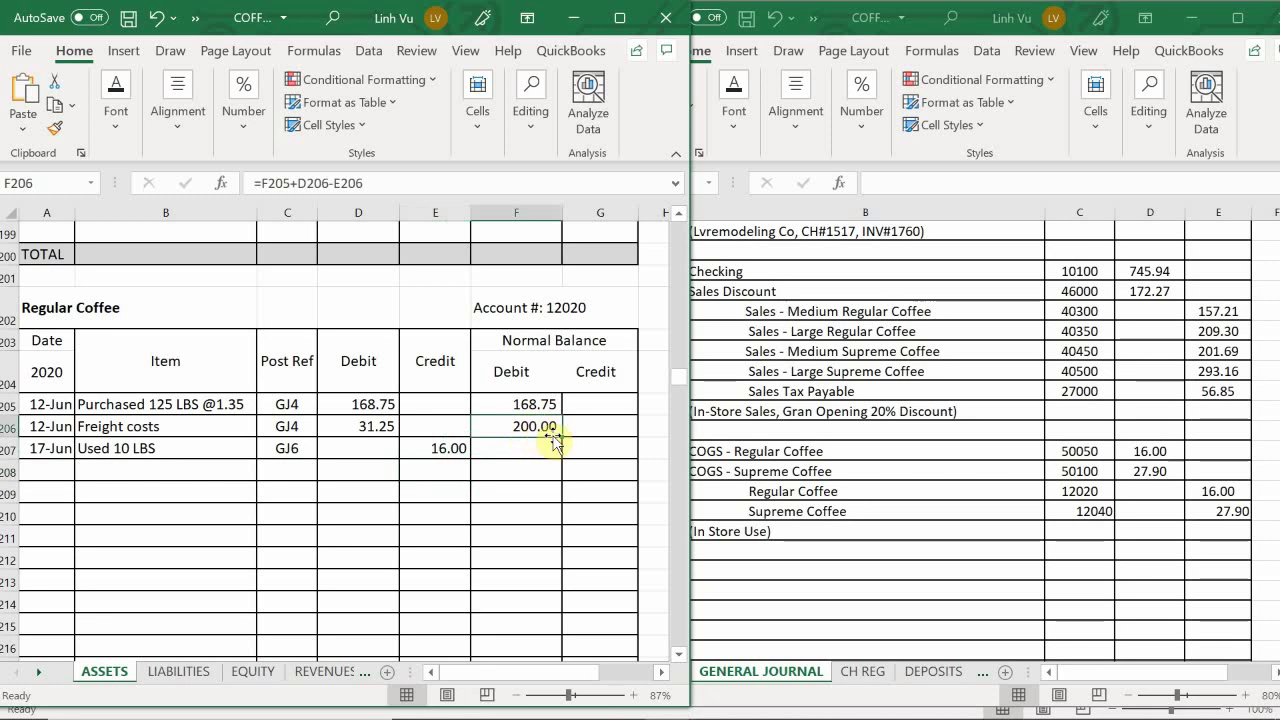
{"action": "left_click_drag", "start_coordinate": [561, 437], "coordinate": [558, 460]}
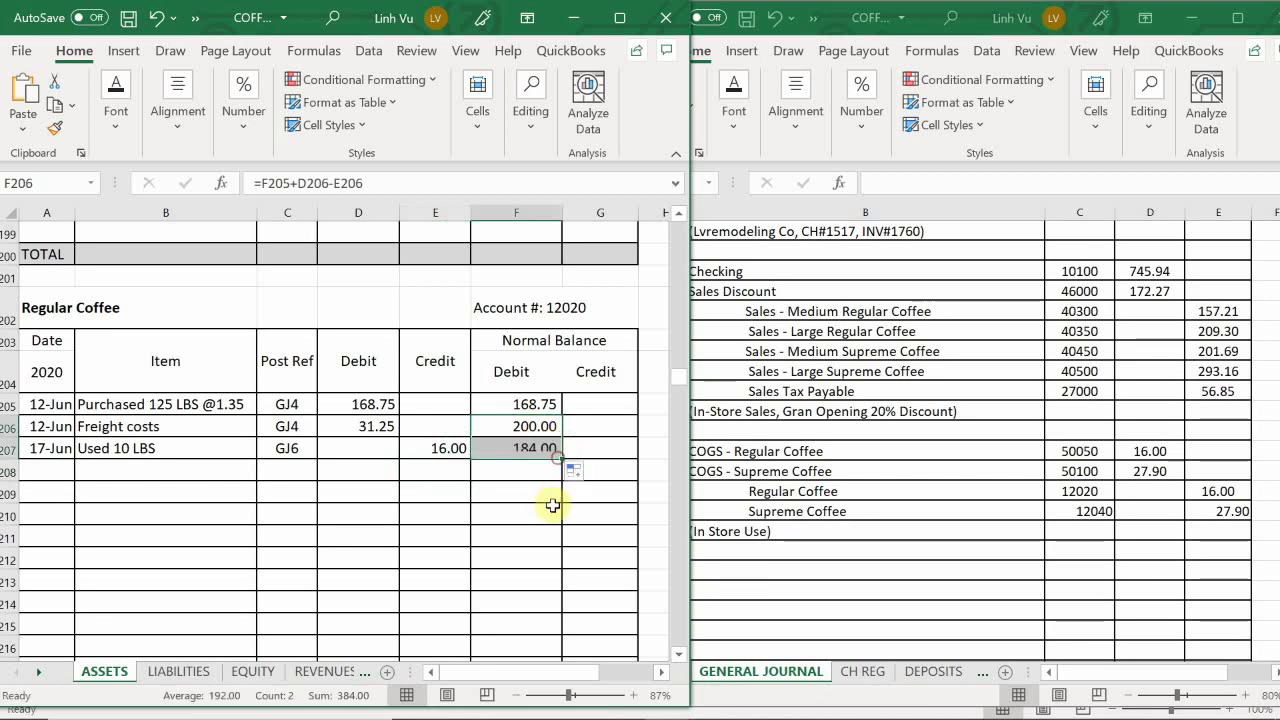
{"action": "left_click", "coordinate": [447, 469]}
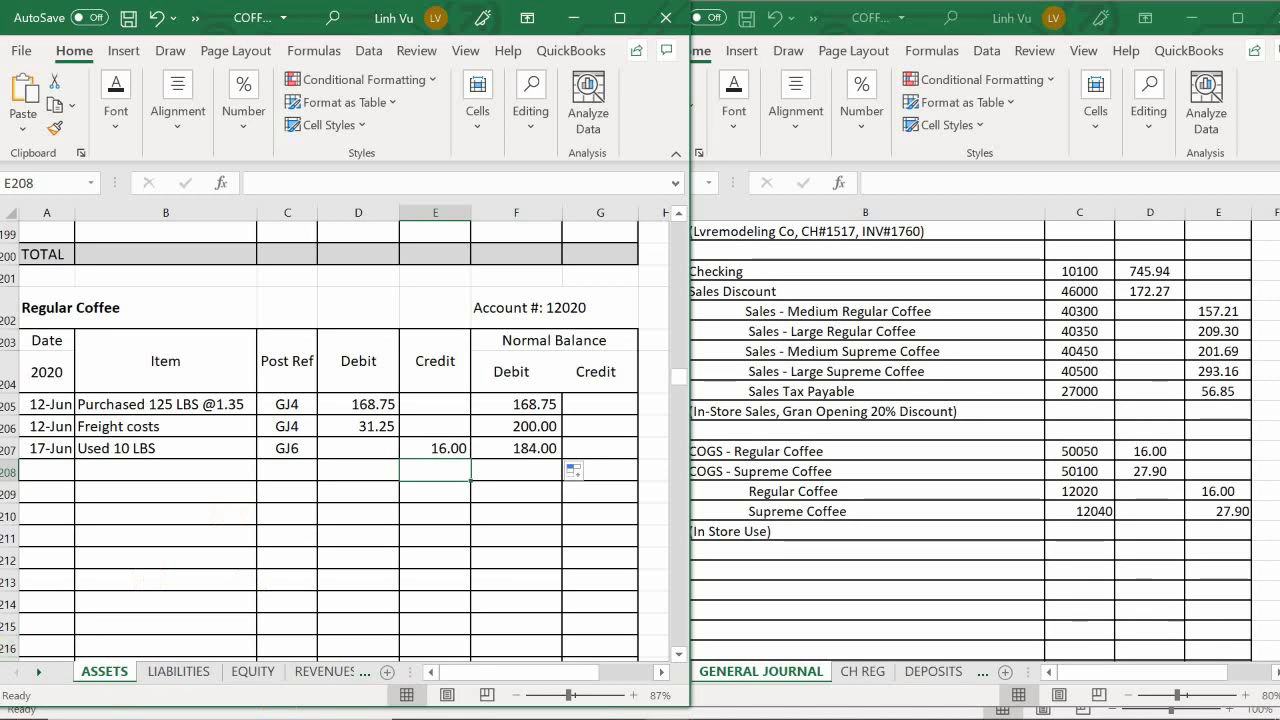
Step: Check the Regular Coffee balance against the inventory on hand on the inventory workbook's REG COFFEE sheet, and return to the ledger and journal
{"action": "mouse_move", "coordinate": [466, 643]}
{"action": "mouse_move", "coordinate": [680, 705]}
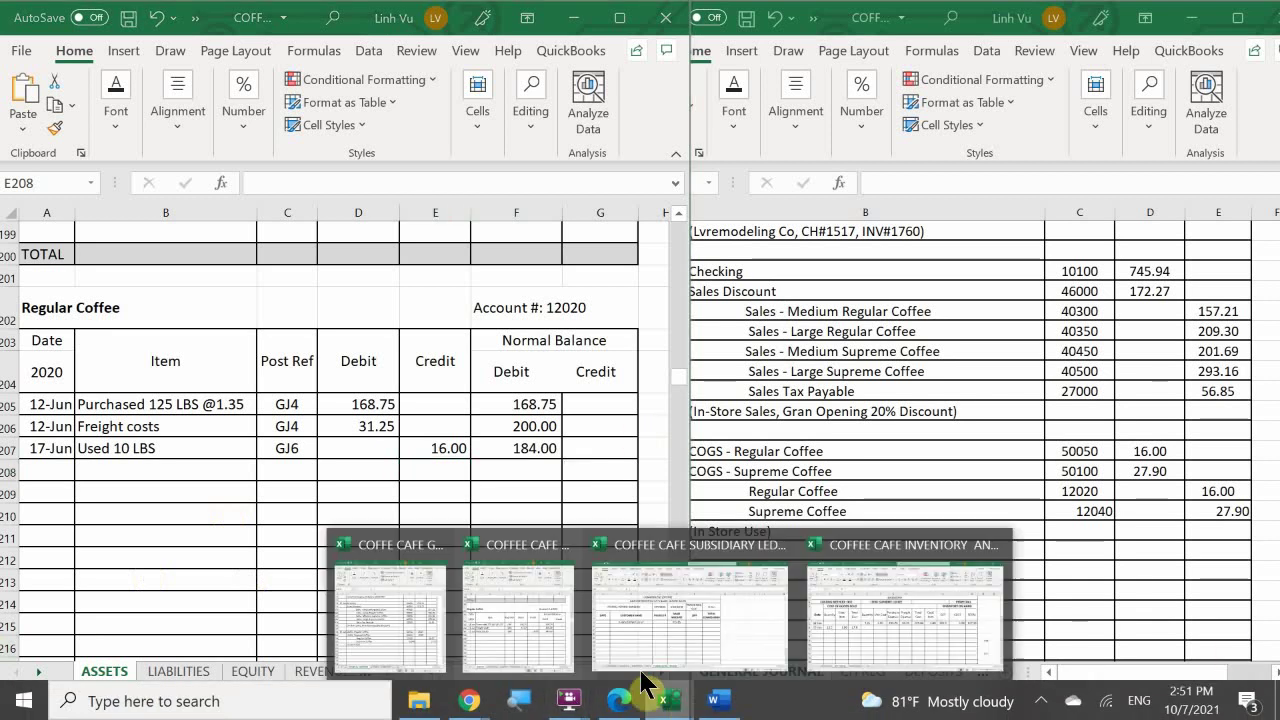
{"action": "left_click", "coordinate": [877, 590]}
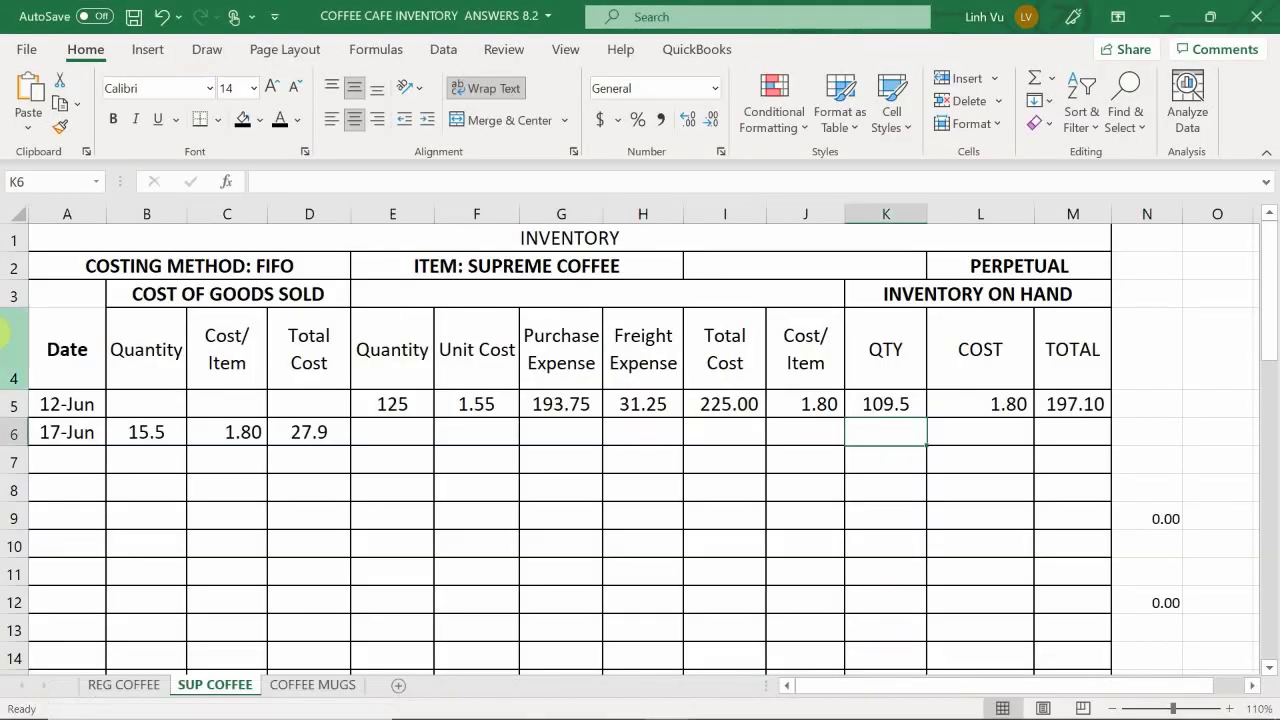
{"action": "left_click", "coordinate": [143, 688]}
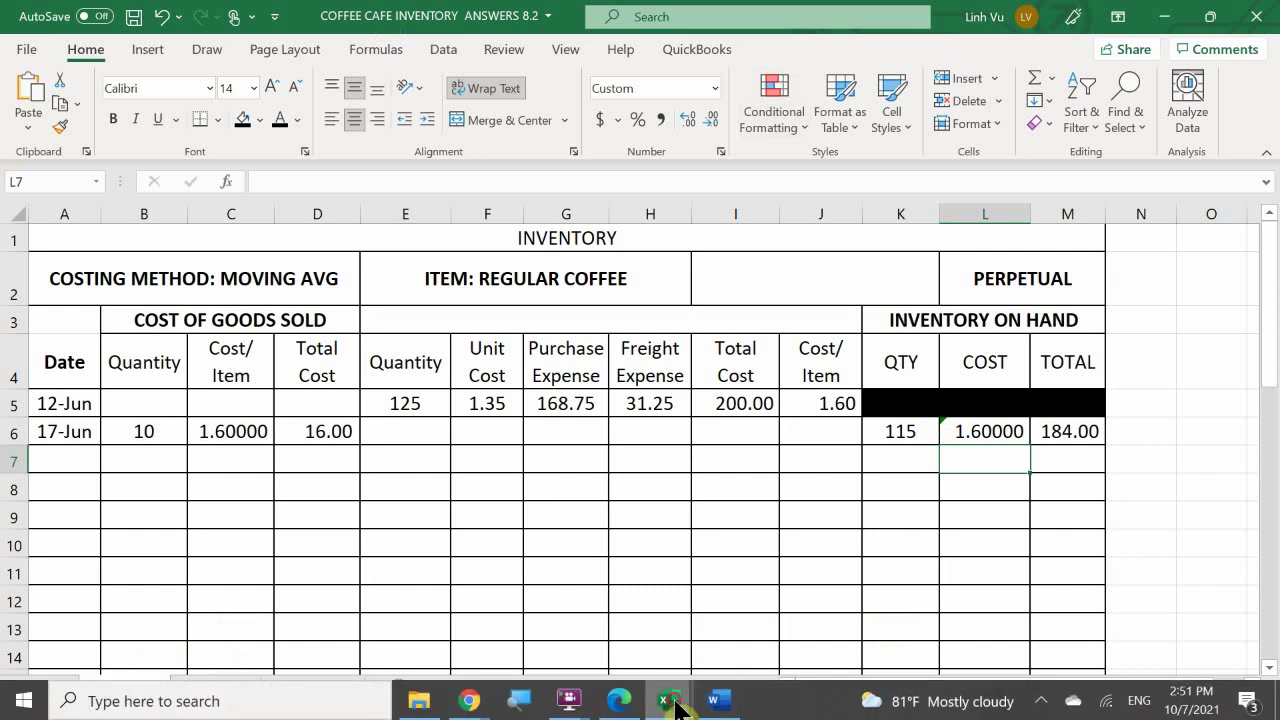
{"action": "mouse_move", "coordinate": [668, 700]}
{"action": "left_click", "coordinate": [504, 596]}
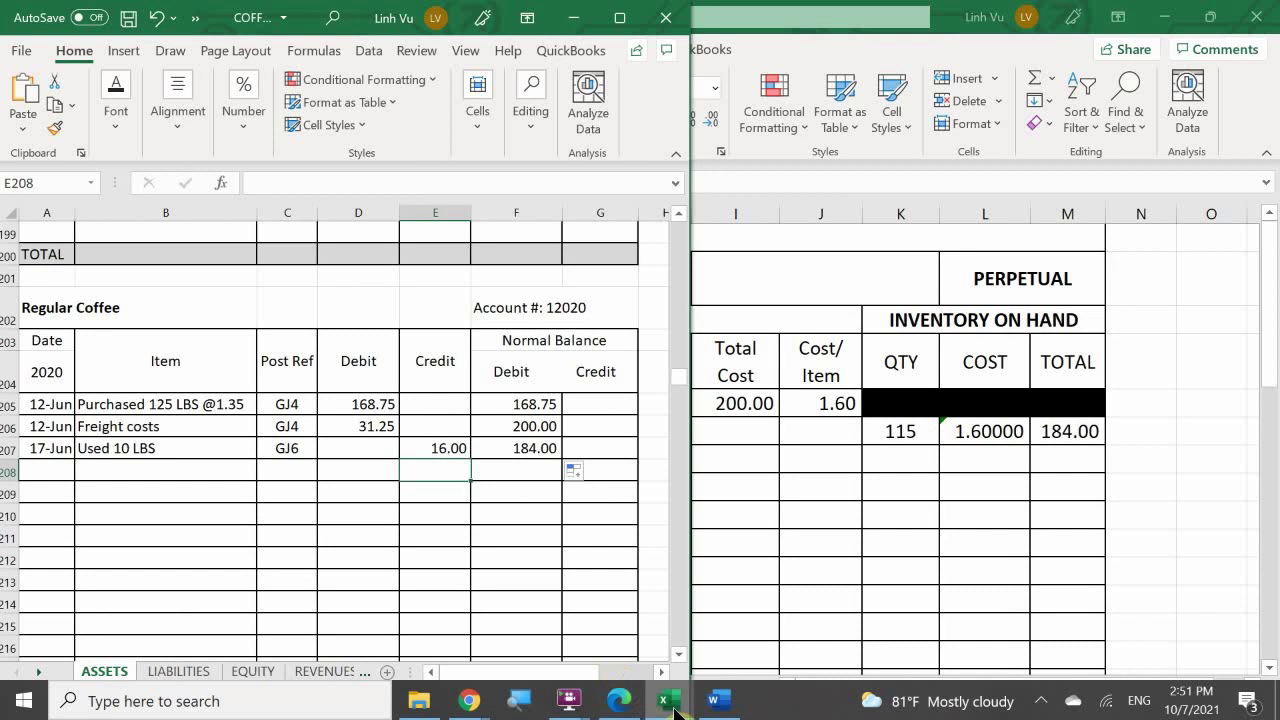
{"action": "mouse_move", "coordinate": [668, 700]}
{"action": "left_click", "coordinate": [424, 606]}
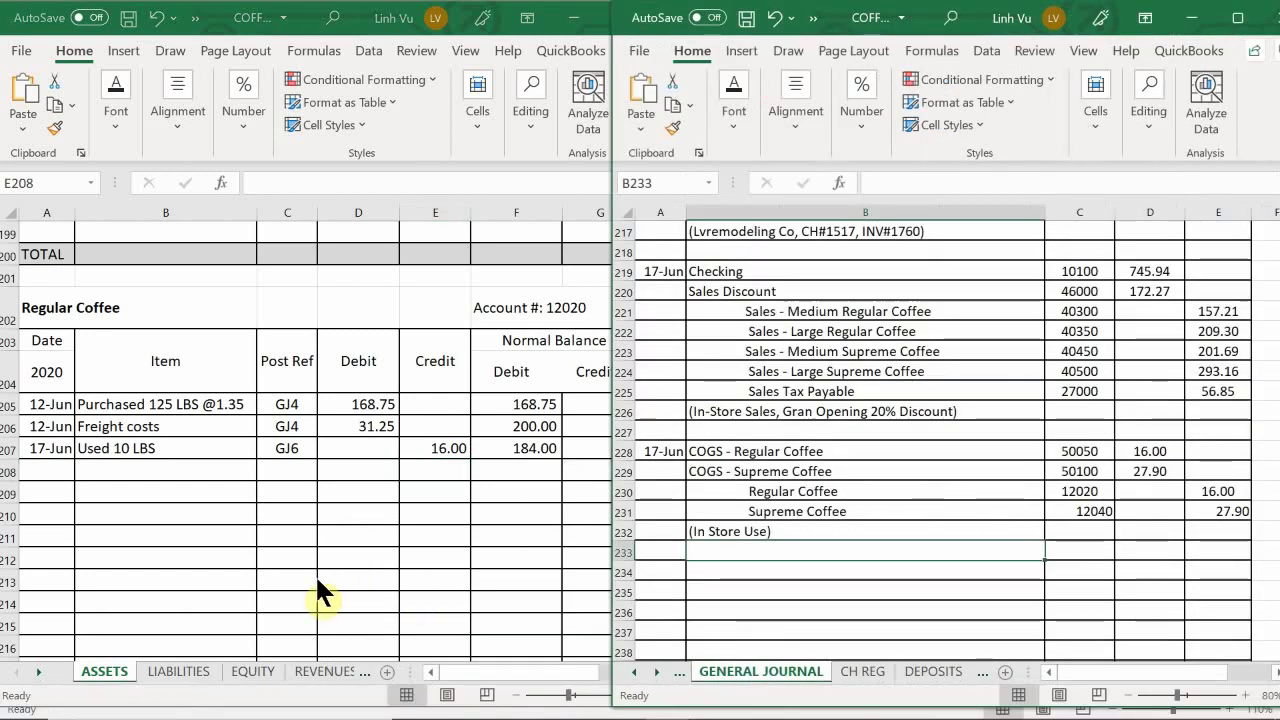
Step: Enter the date 6/17 and the item "Used 15.5 LBS" in the Supreme Coffee account's next empty row, A252:B252
{"action": "left_click", "coordinate": [146, 466]}
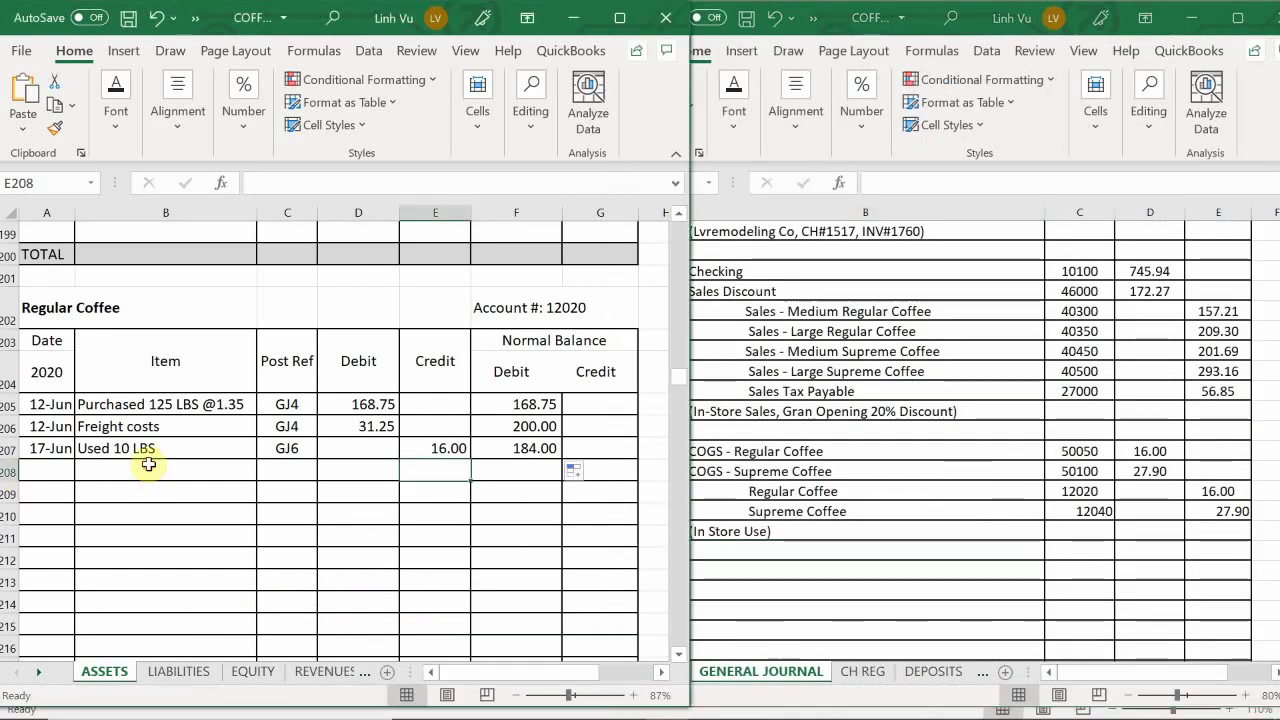
{"action": "scroll", "coordinate": [149, 466], "scroll_direction": "down", "scroll_amount": 7}
{"action": "scroll", "coordinate": [155, 460], "scroll_direction": "down", "scroll_amount": 8}
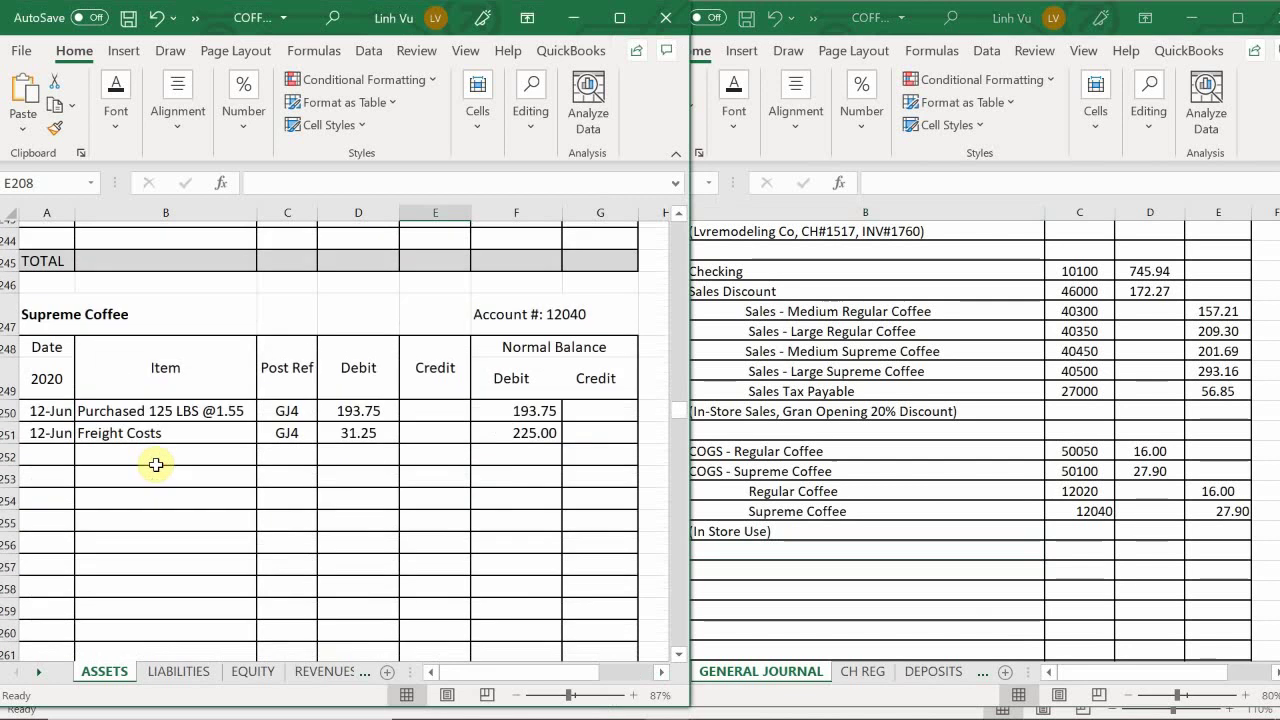
{"action": "left_click", "coordinate": [40, 446]}
{"action": "type", "text": "6/"}
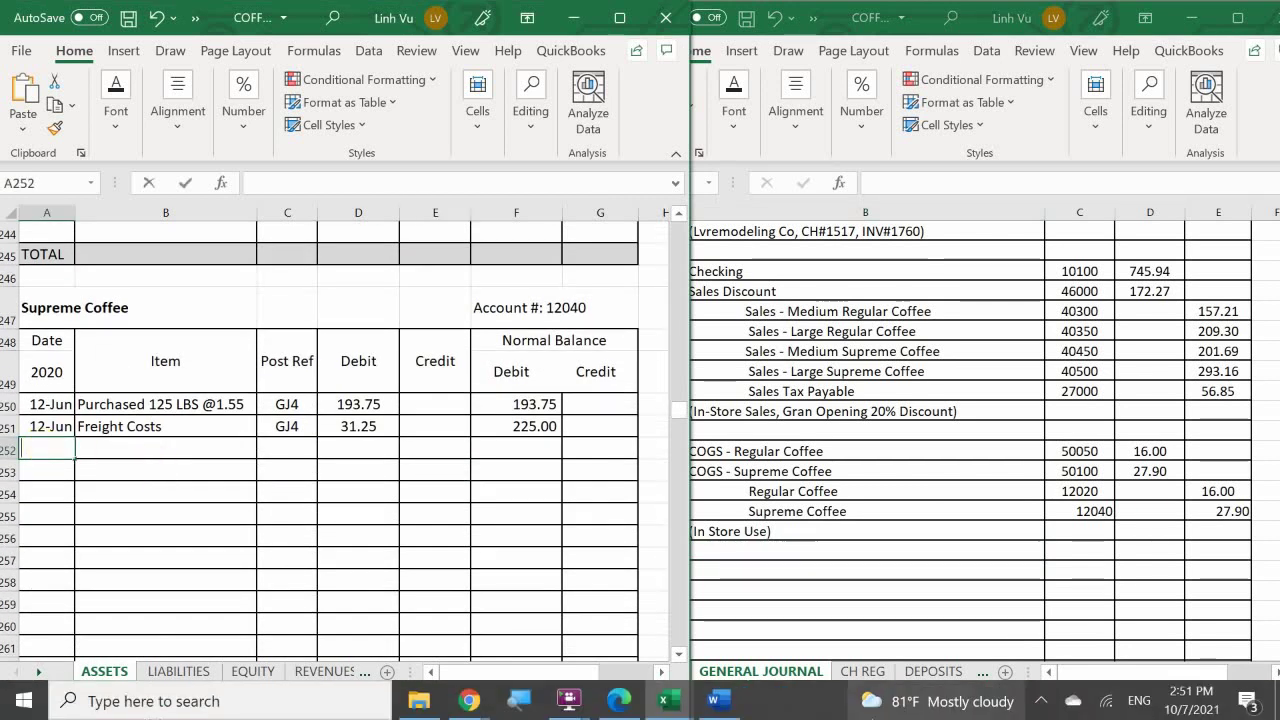
{"action": "type", "text": "17"}
{"action": "key", "text": "Tab"}
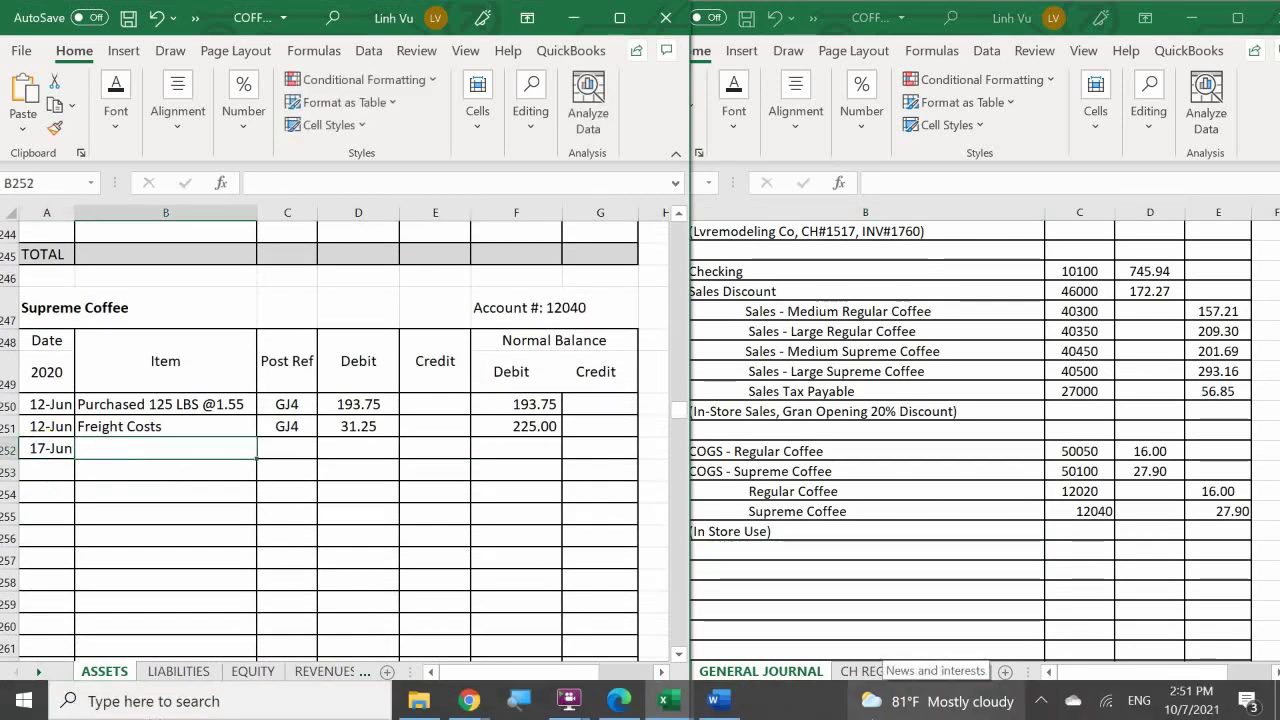
{"action": "type", "text": "Used 15.5"}
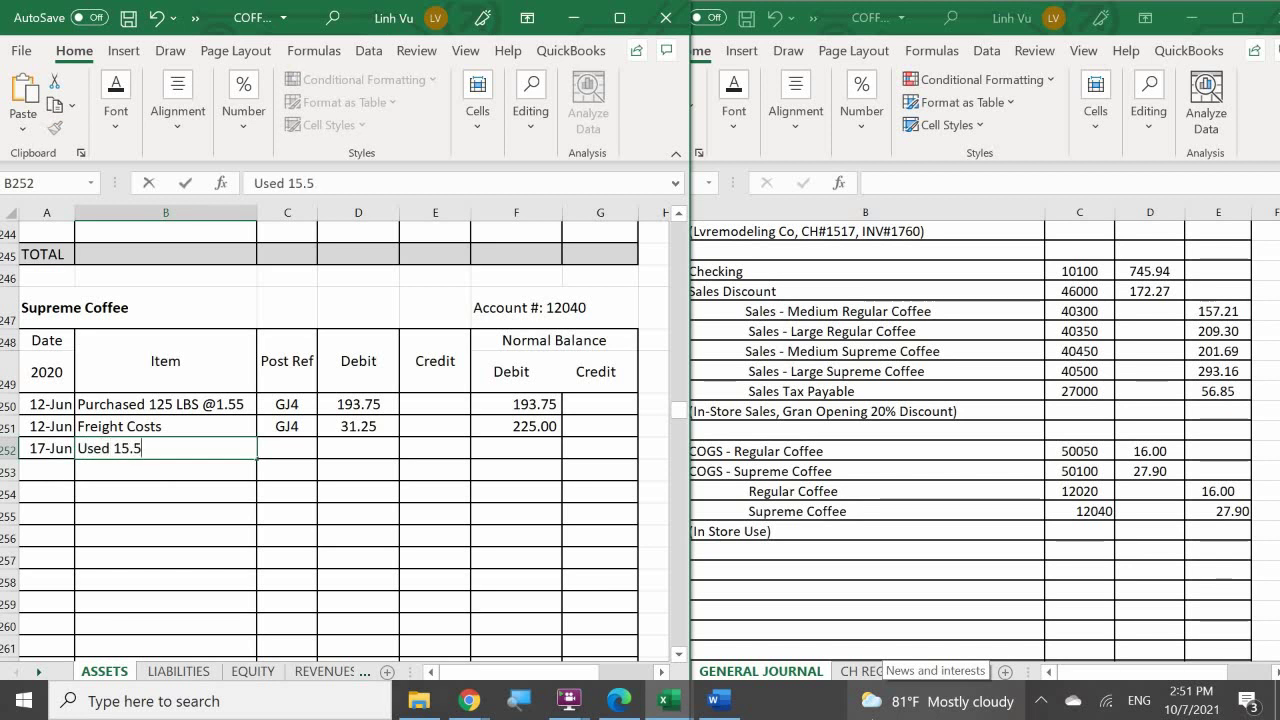
{"action": "type", "text": "LBS"}
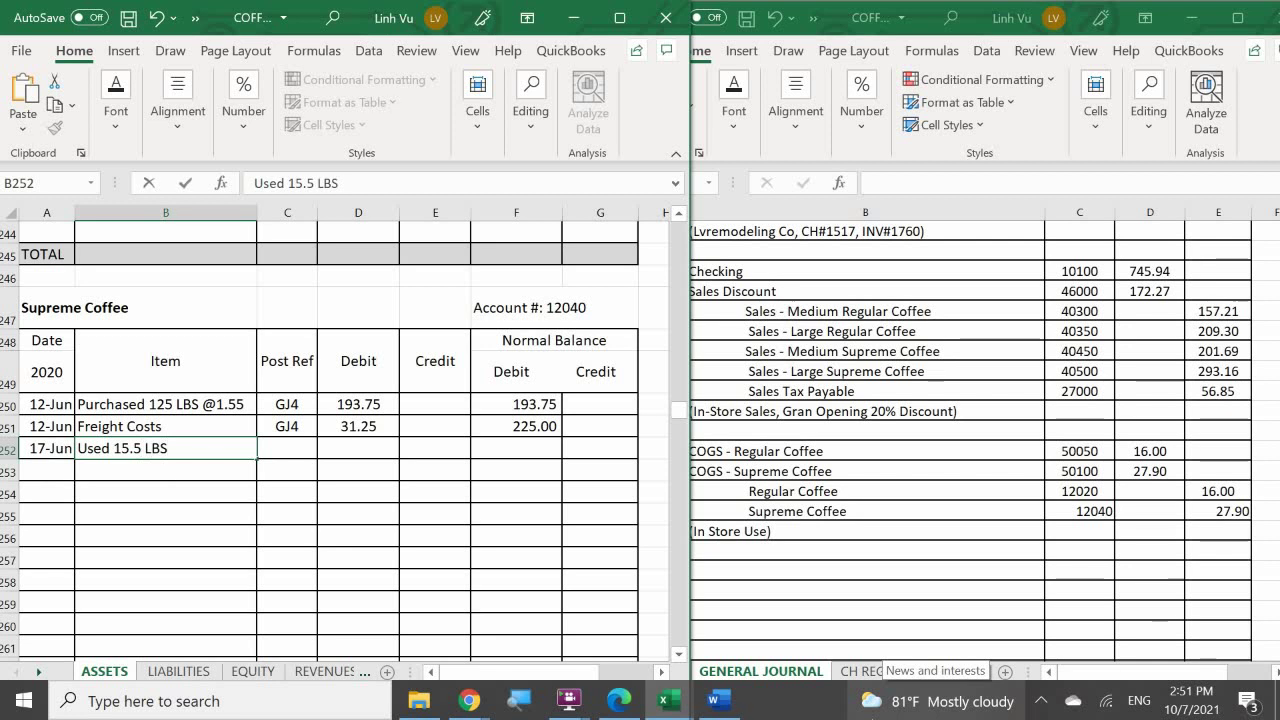
{"action": "key", "text": "Tab"}
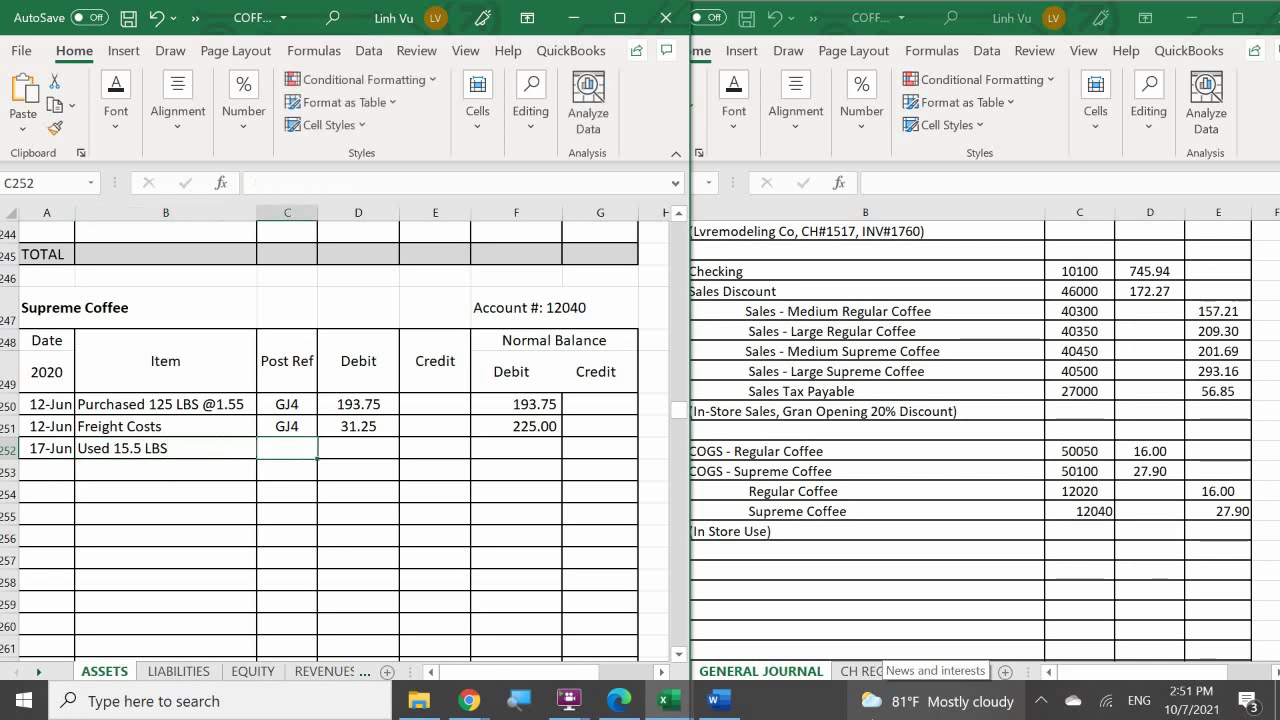
Step: Enter the posting reference GJ6 in C252 and a credit of 27.90 in E252 of the Supreme Coffee account
{"action": "type", "text": "GJ6"}
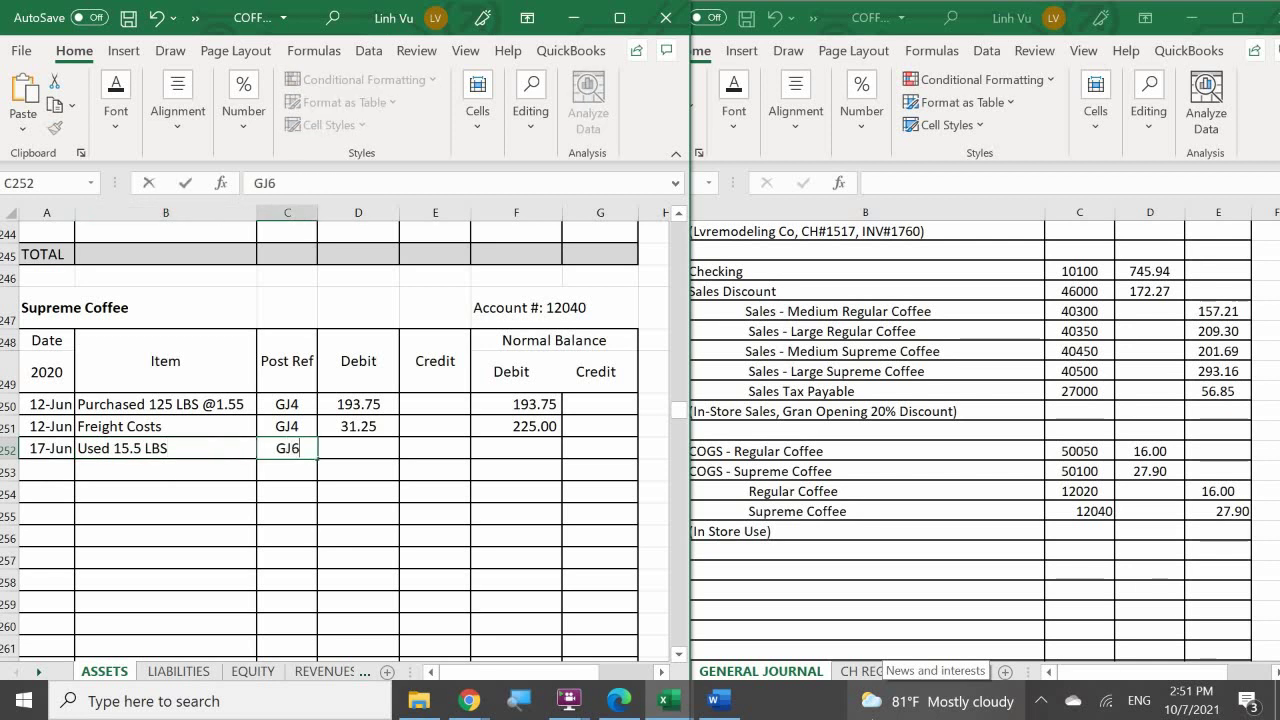
{"action": "key", "text": "Tab"}
{"action": "key", "text": "Tab"}
{"action": "type", "text": "28"}
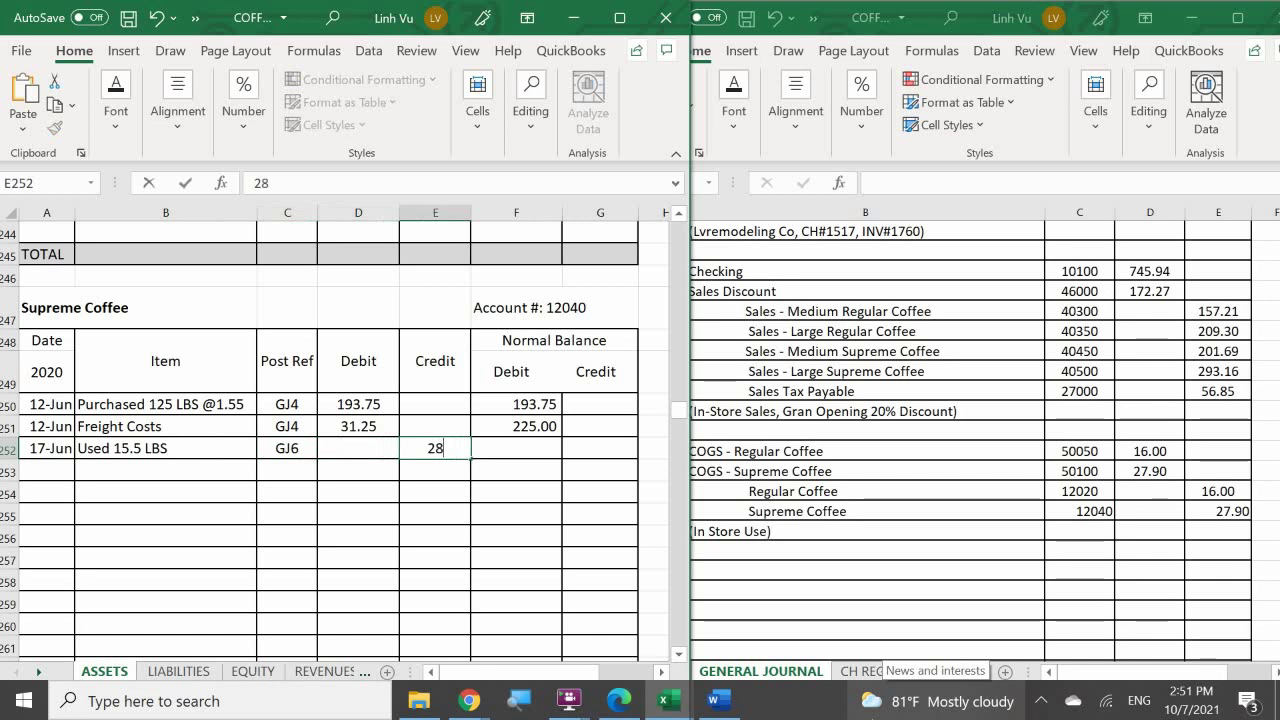
{"action": "key", "text": "BackSpace"}
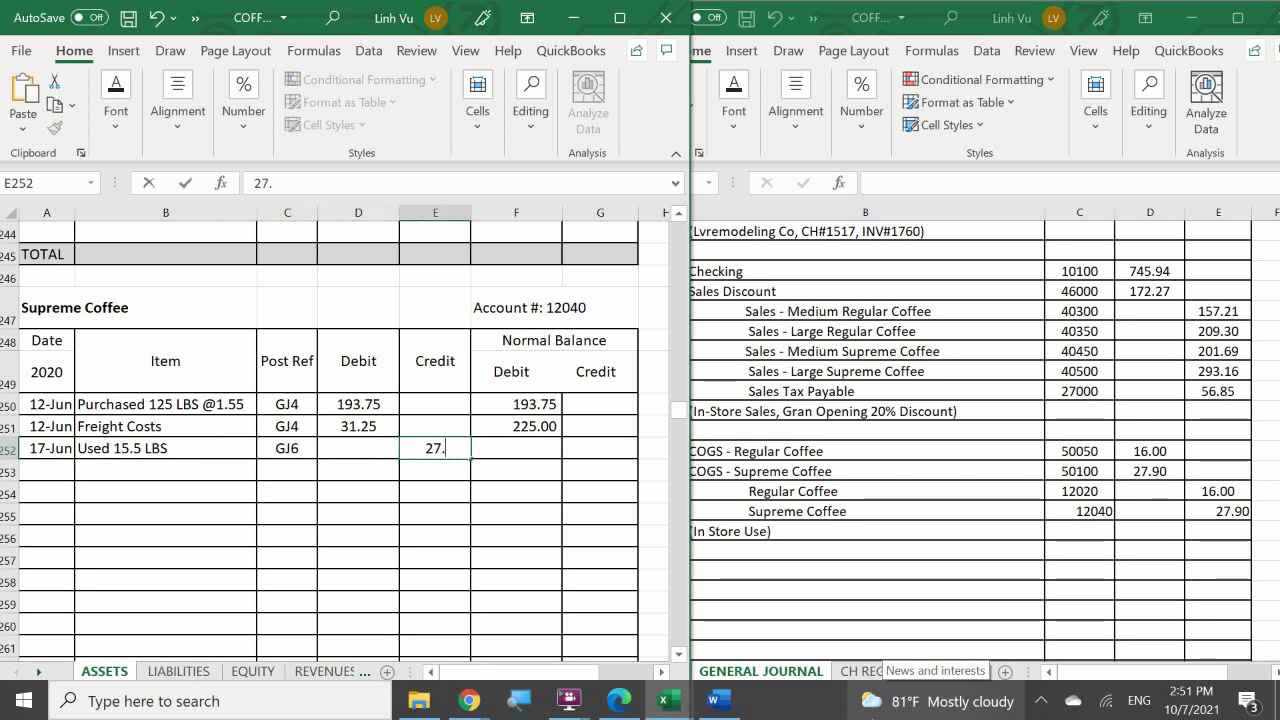
{"action": "type", "text": "7.90"}
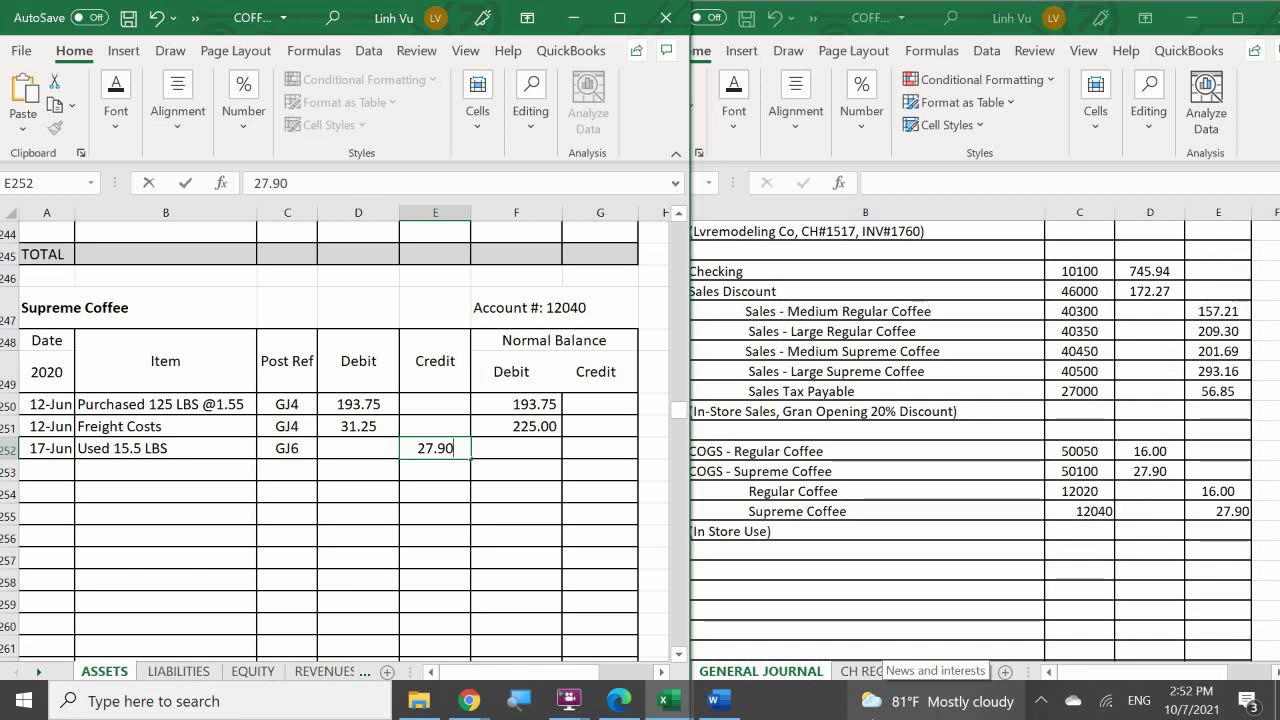
{"action": "key", "text": "Return"}
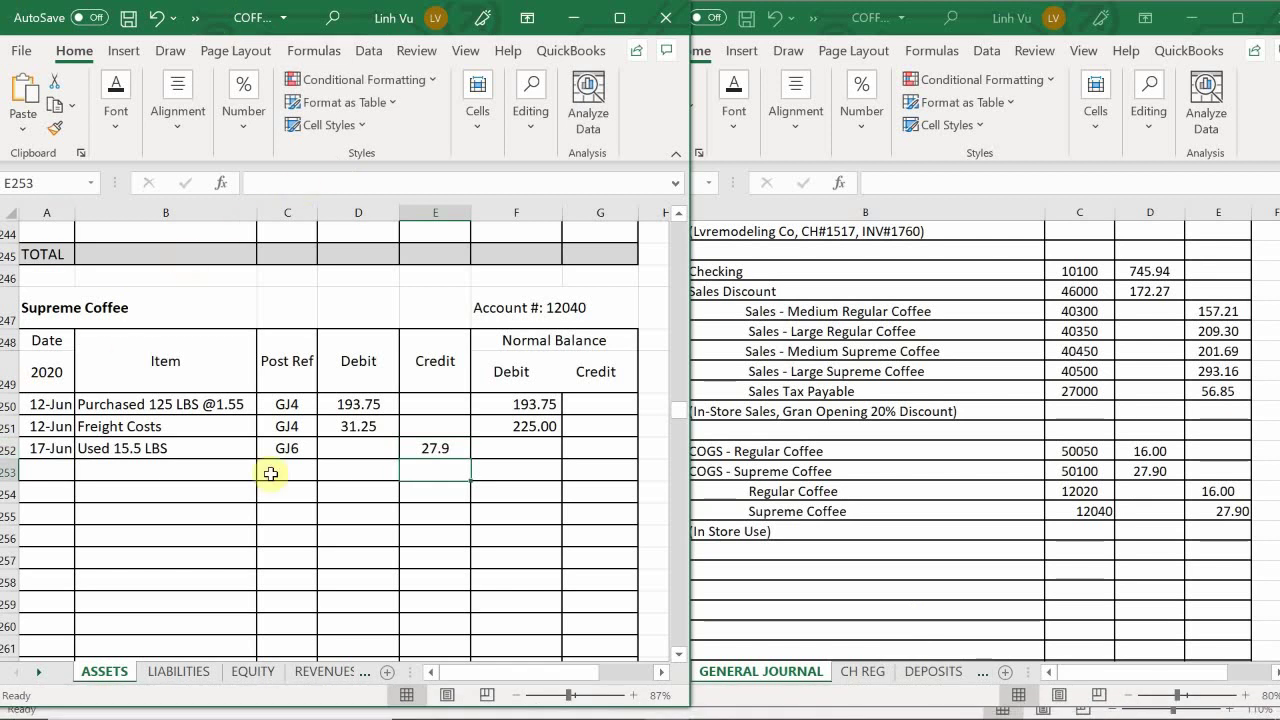
Step: Apply the comma number format to the Supreme Coffee account's debit, credit and balance cells D250:G259
{"action": "left_click_drag", "start_coordinate": [353, 398], "coordinate": [604, 605]}
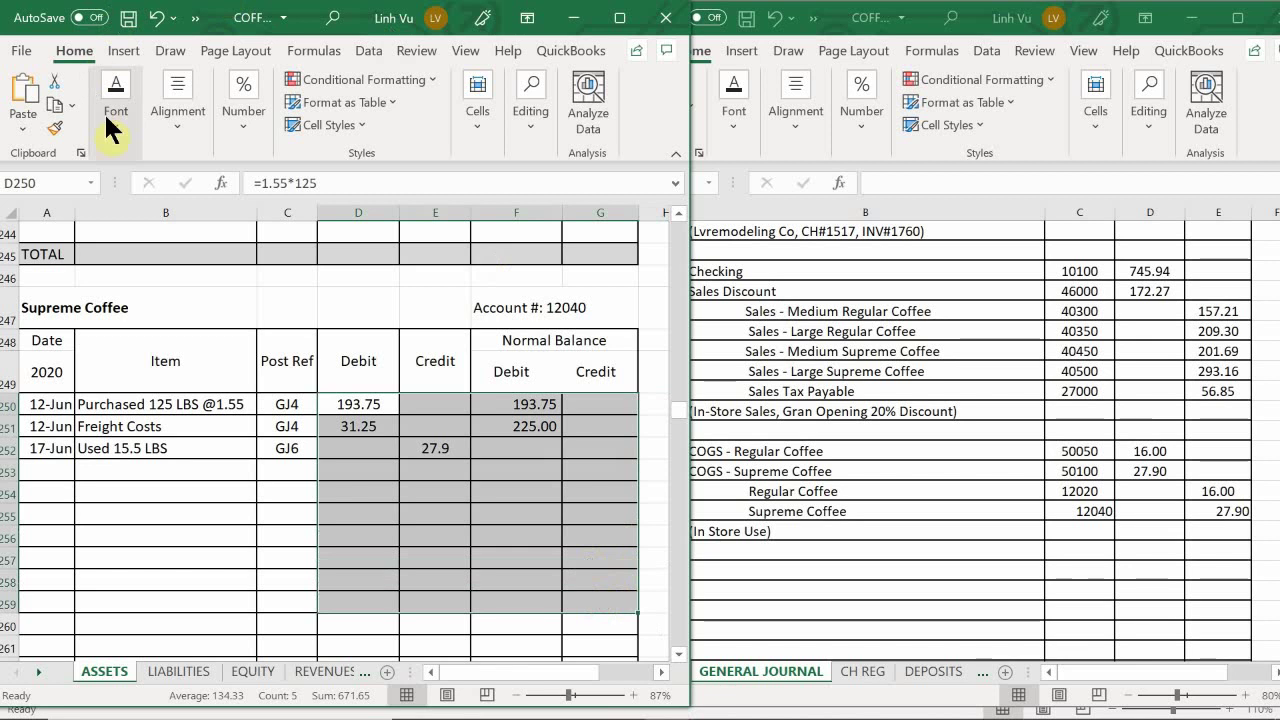
{"action": "left_click", "coordinate": [238, 143]}
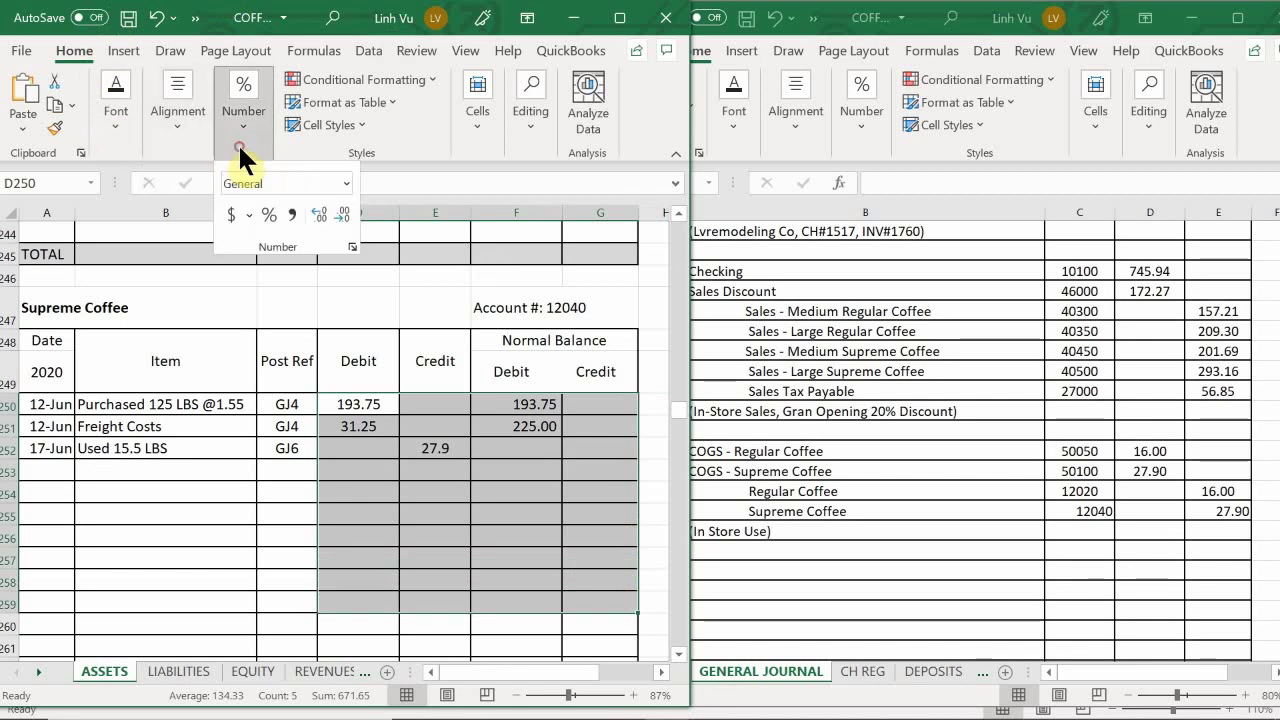
{"action": "left_click", "coordinate": [288, 212]}
Step: Copy the Supreme Coffee account's debit balance formula from F251 down to F252
{"action": "left_click", "coordinate": [516, 426]}
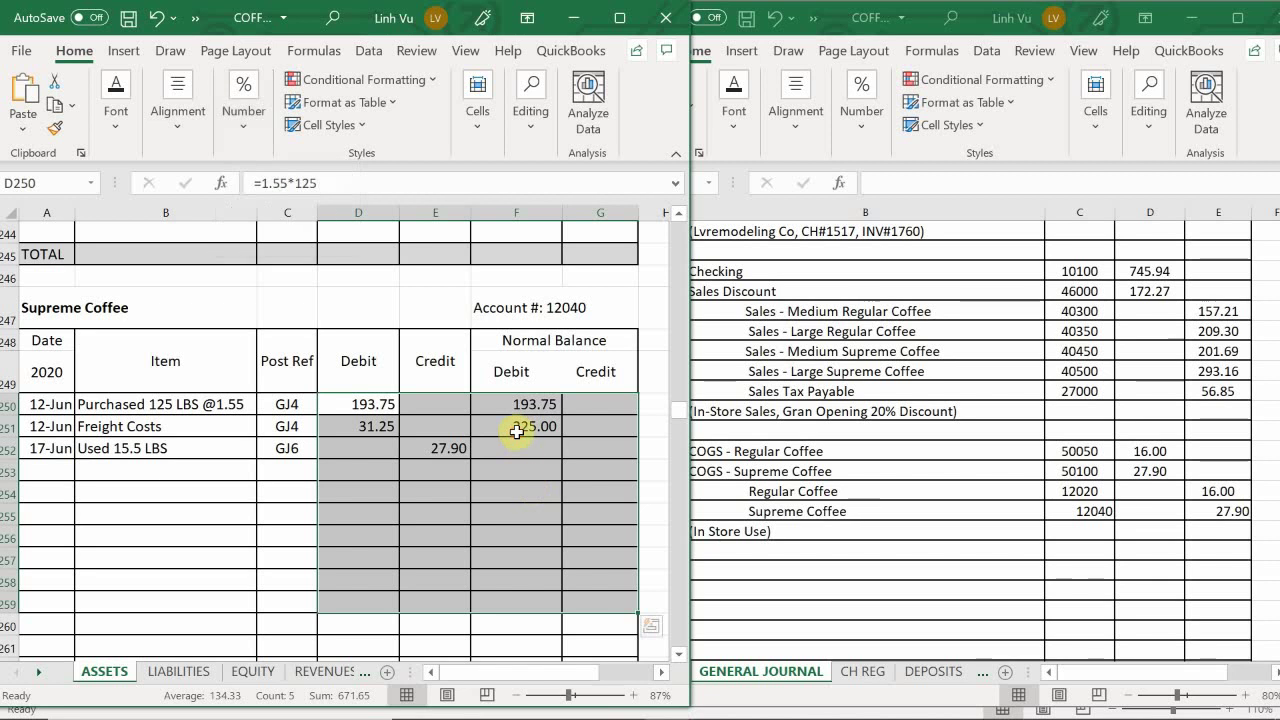
{"action": "left_click", "coordinate": [526, 422]}
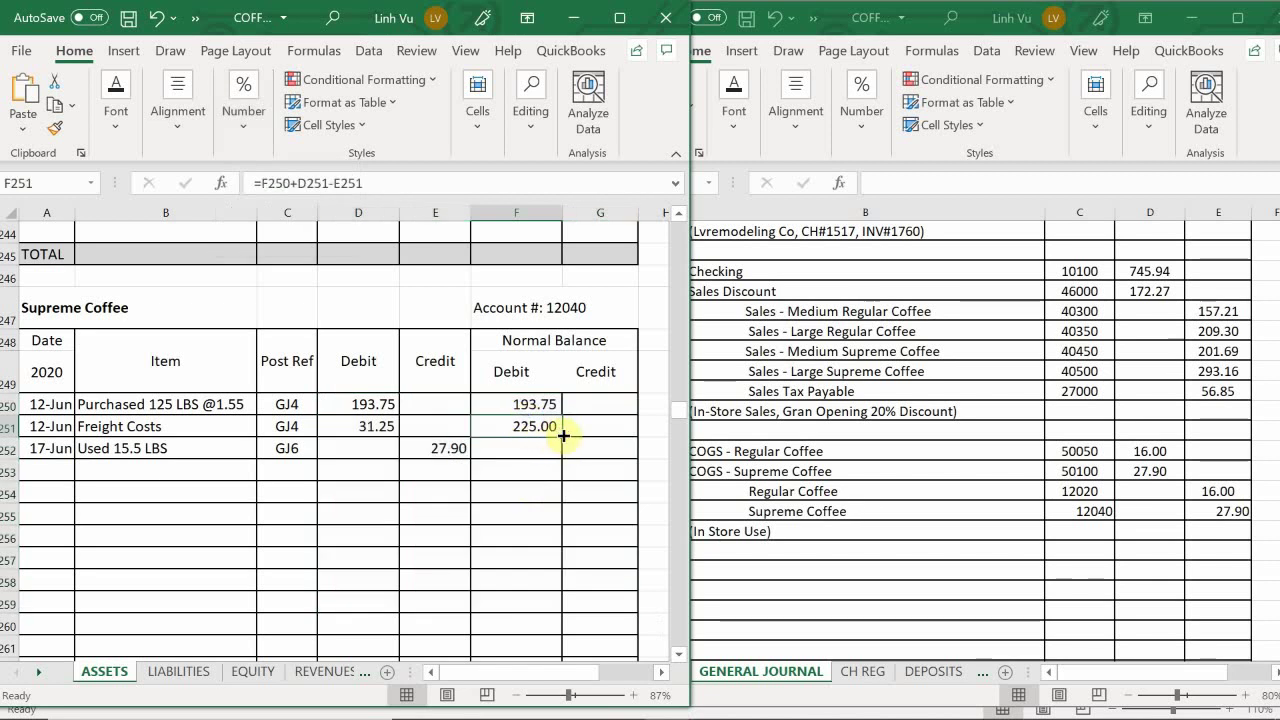
{"action": "left_click_drag", "start_coordinate": [563, 436], "coordinate": [560, 465]}
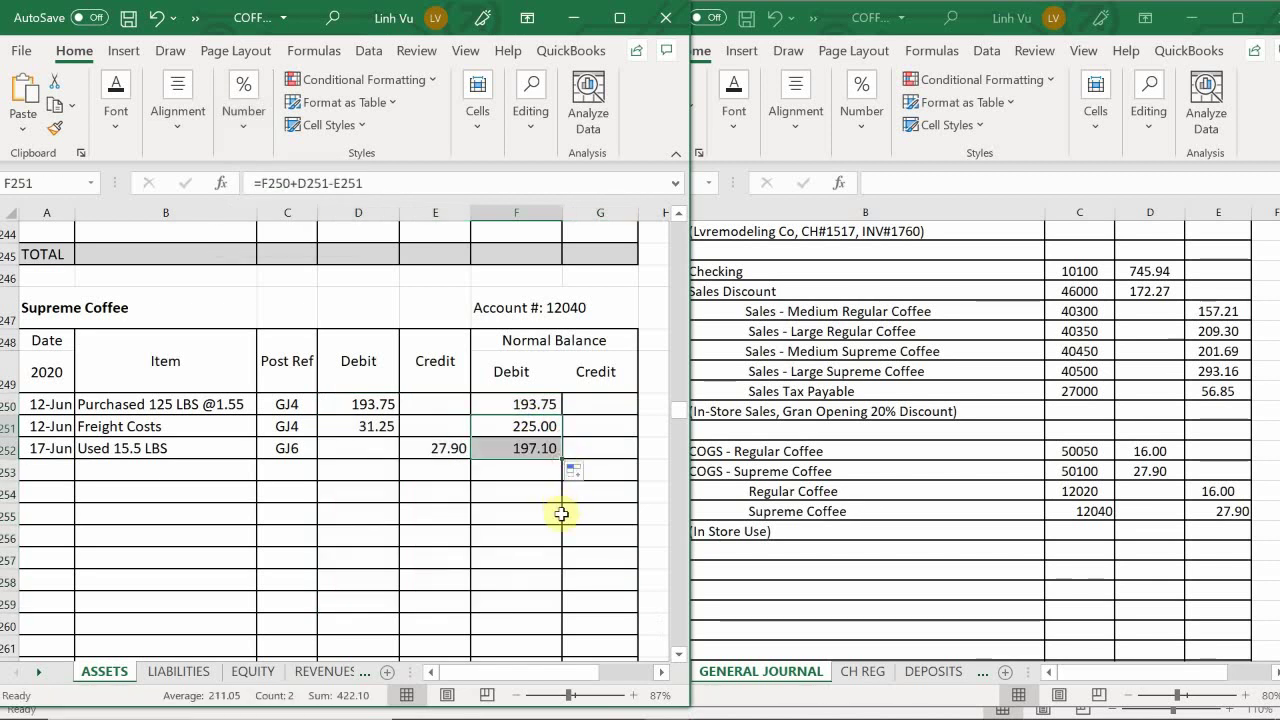
{"action": "left_click", "coordinate": [503, 469]}
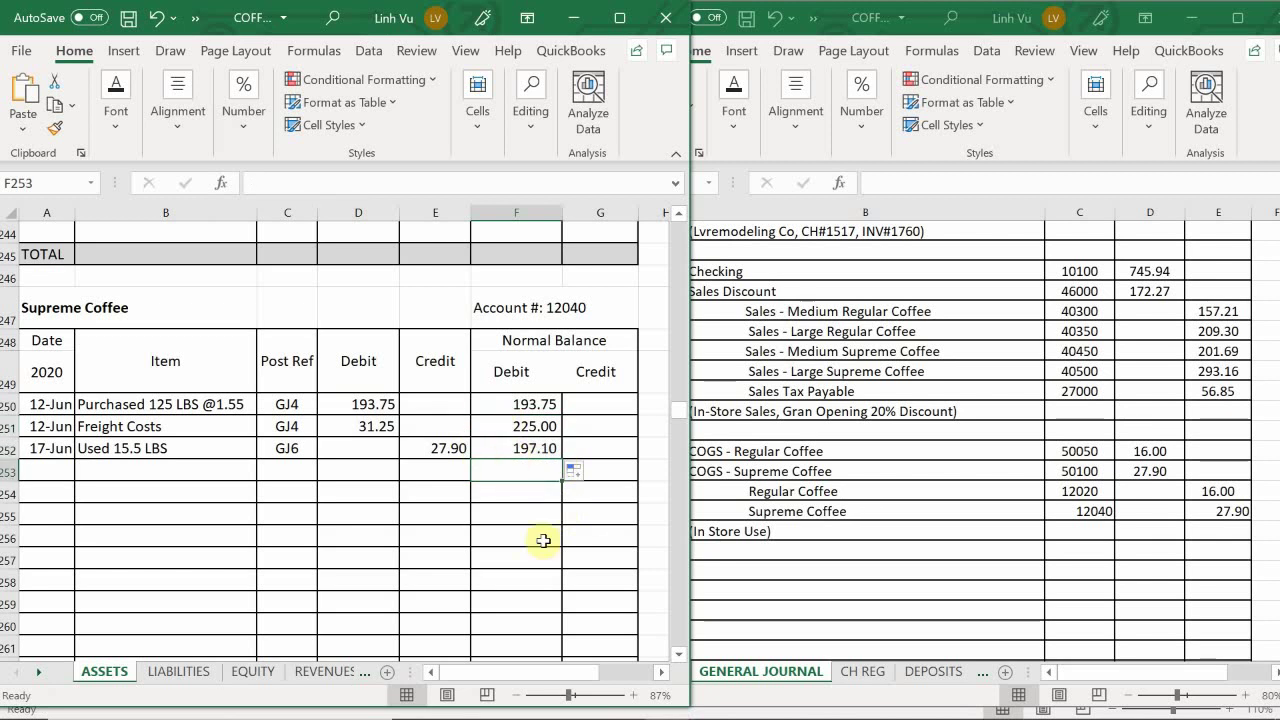
Step: Check the Supreme Coffee balance against the inventory on hand on the inventory workbook's SUP COFFEE sheet
{"action": "mouse_move", "coordinate": [628, 716]}
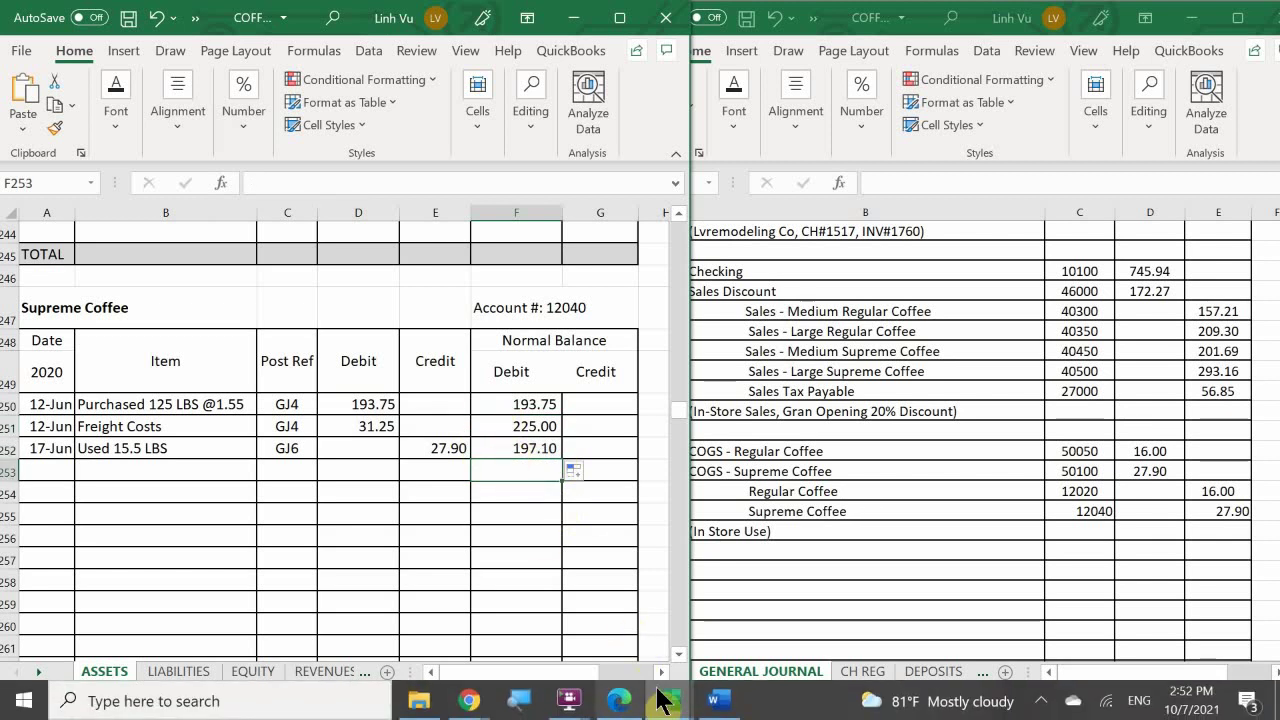
{"action": "mouse_move", "coordinate": [666, 700]}
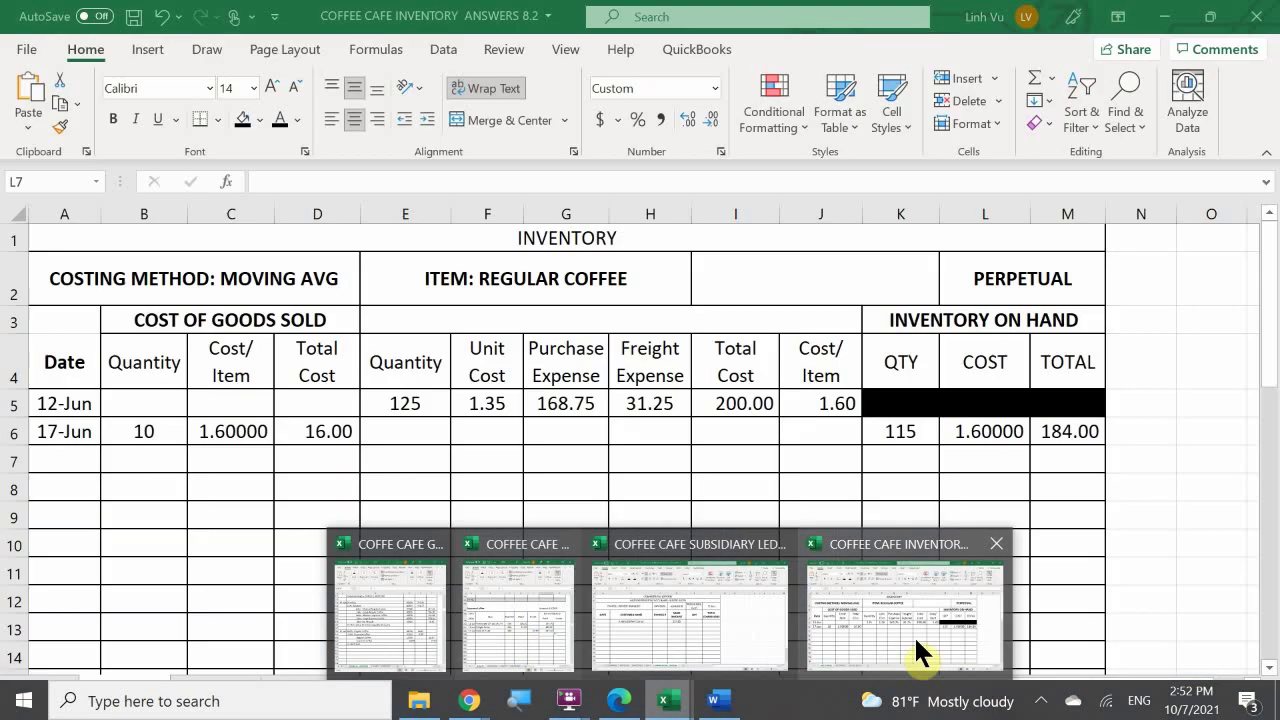
{"action": "left_click", "coordinate": [910, 591]}
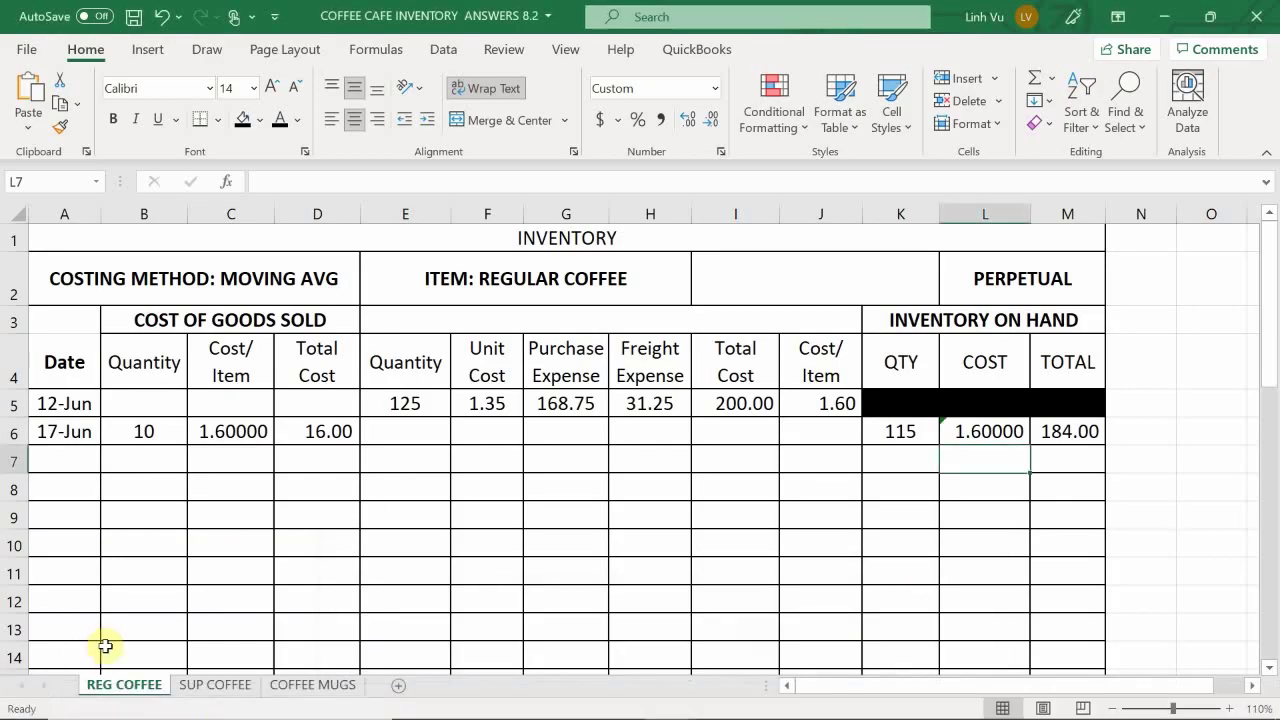
{"action": "left_click", "coordinate": [213, 686]}
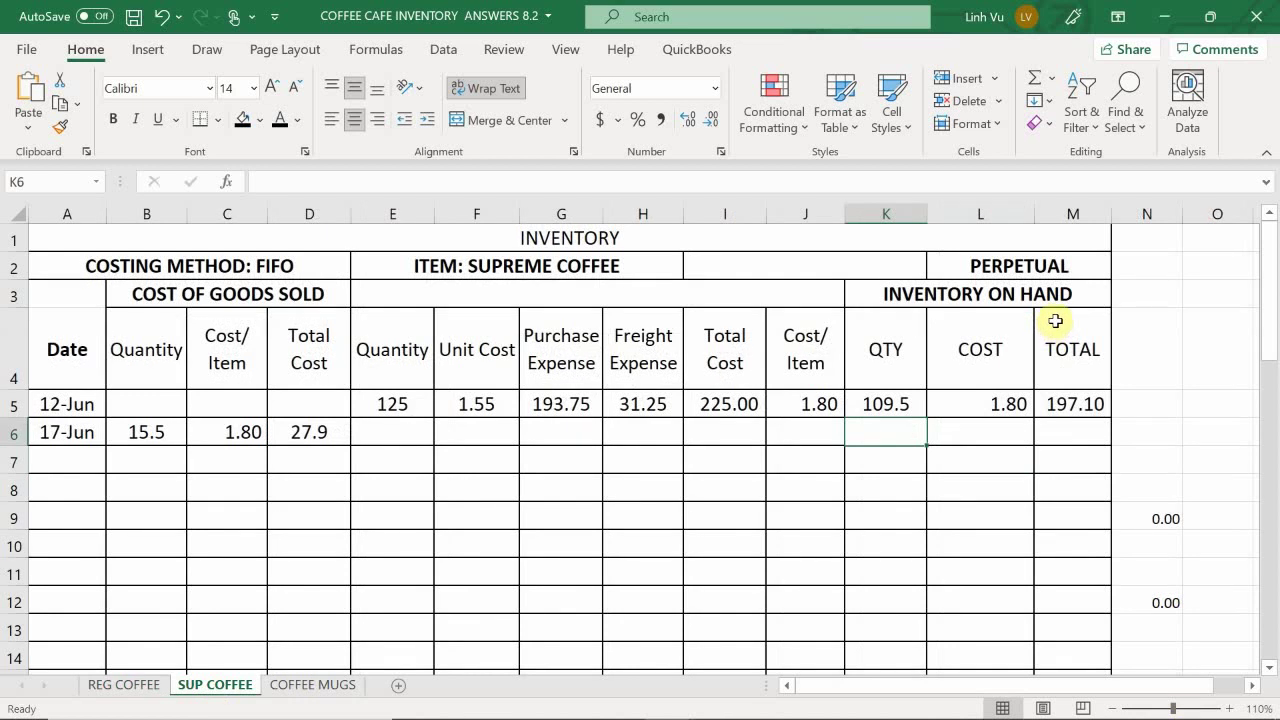
Step: Switch to the Coffee Café assignment document in Word and bring up the general journal workbook beside it
{"action": "left_click", "coordinate": [716, 700]}
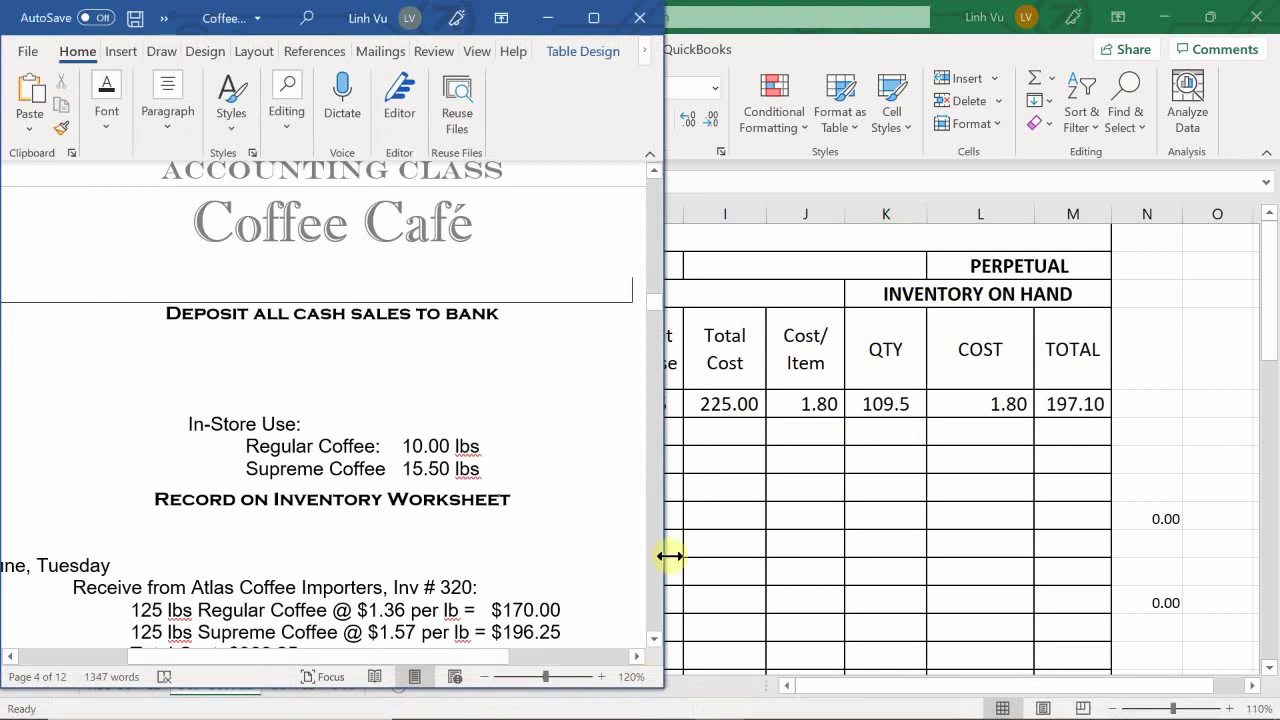
{"action": "mouse_move", "coordinate": [716, 703]}
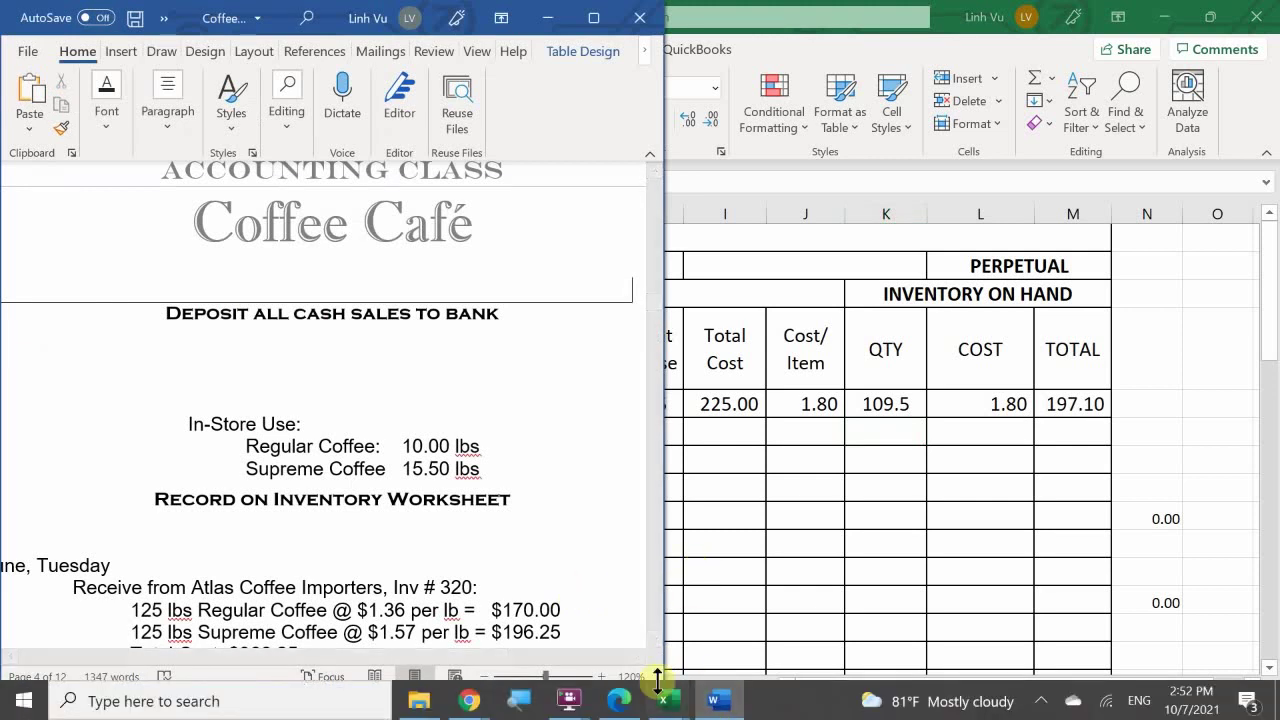
{"action": "mouse_move", "coordinate": [666, 694]}
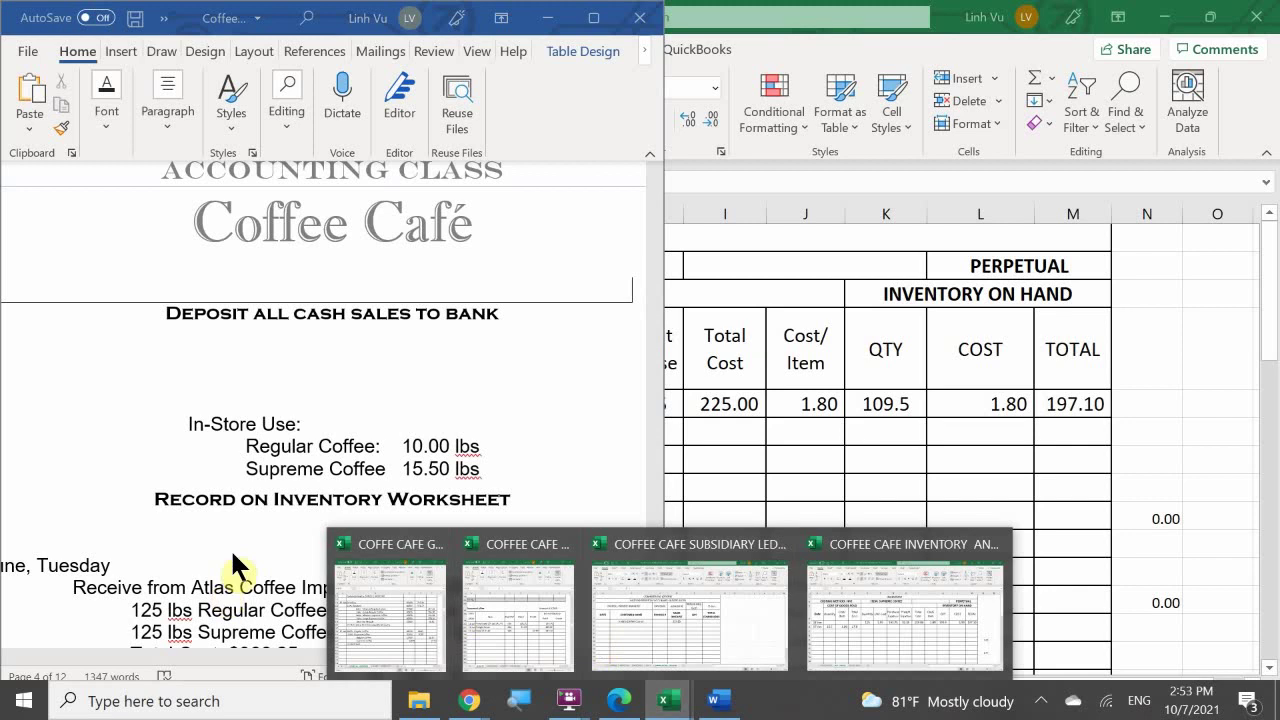
{"action": "left_click", "coordinate": [372, 600]}
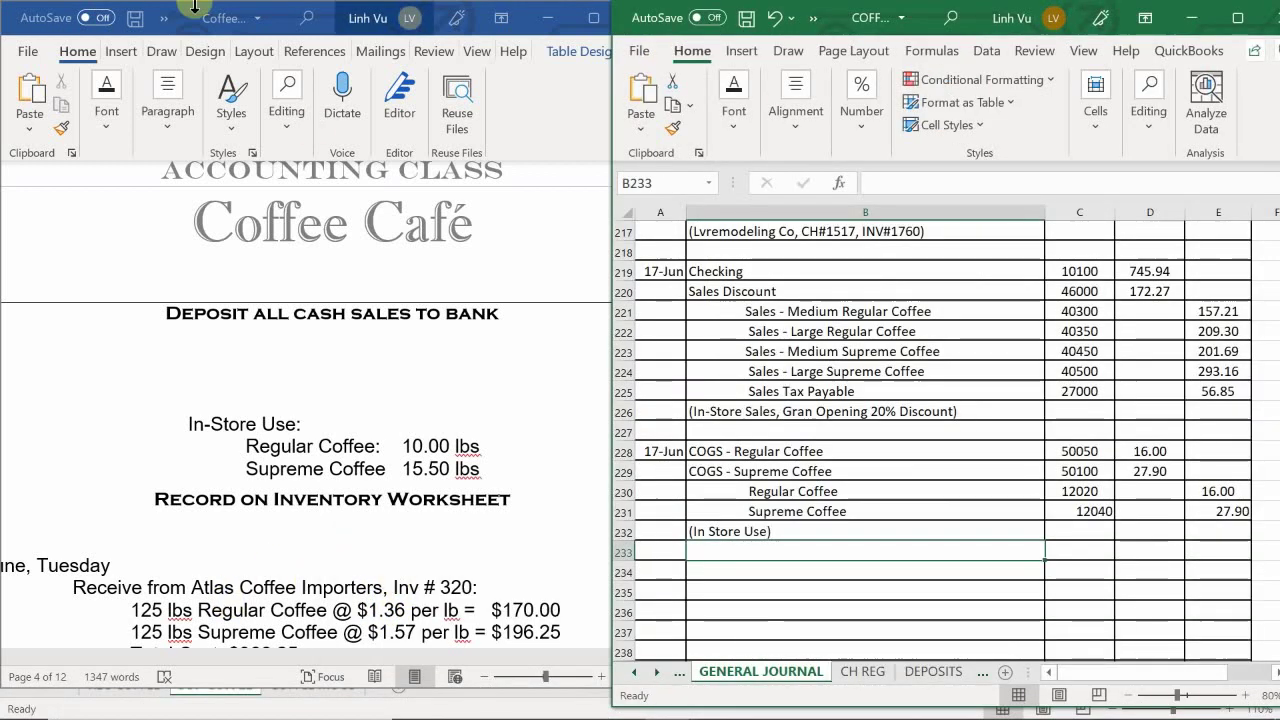
Step: Highlight the date heading "18 June, Tuesday" in yellow in the Word assignment document
{"action": "left_click", "coordinate": [240, 425]}
{"action": "scroll", "coordinate": [240, 425], "scroll_direction": "down", "scroll_amount": 2}
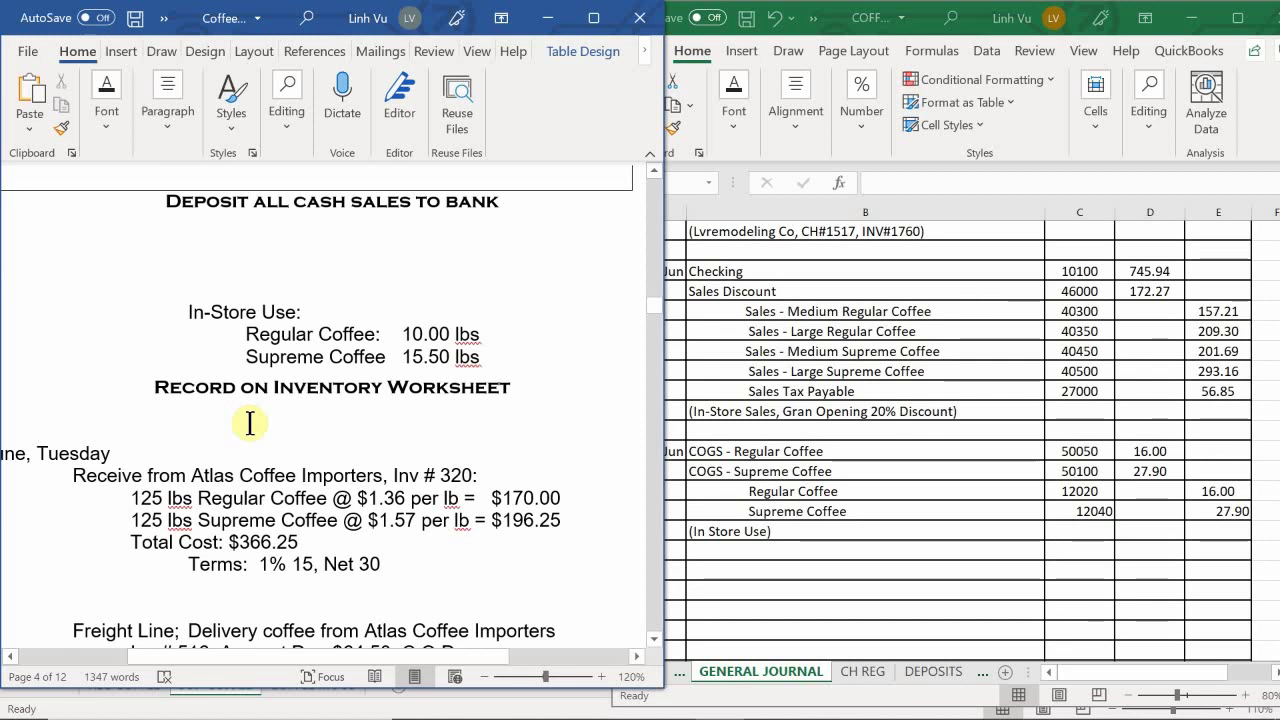
{"action": "left_click_drag", "start_coordinate": [134, 452], "coordinate": [3, 432]}
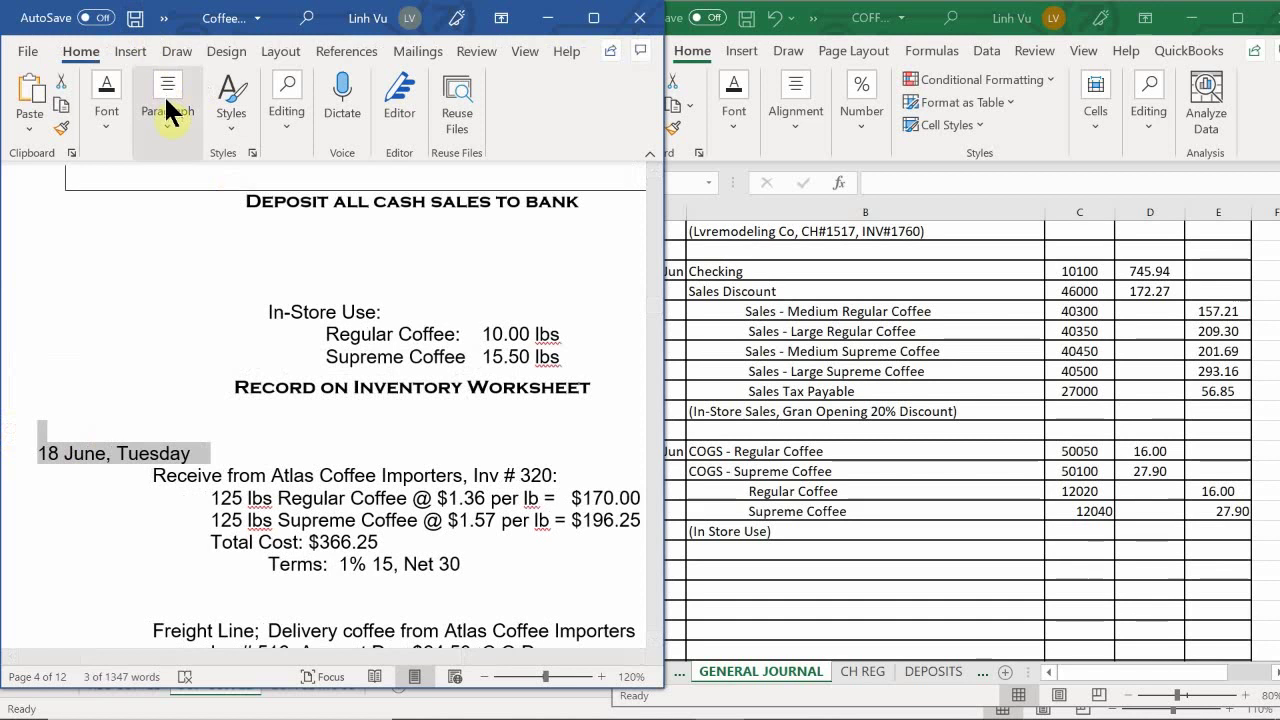
{"action": "left_click", "coordinate": [106, 115]}
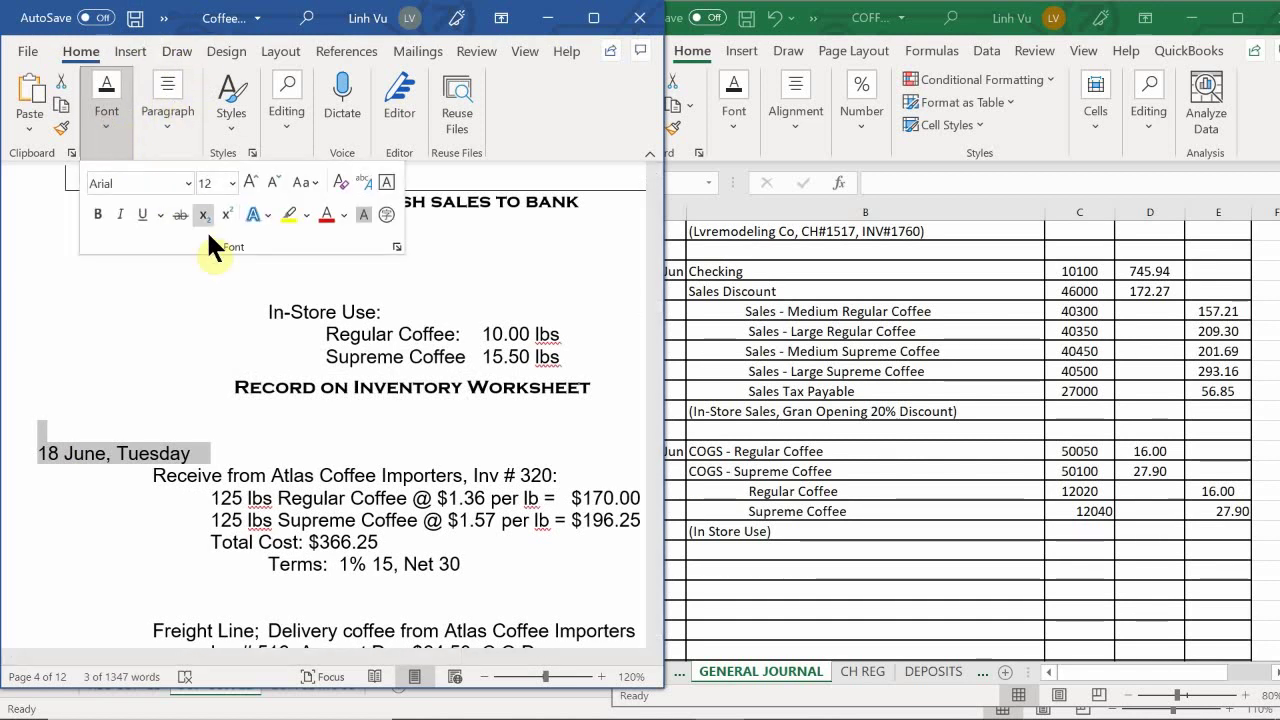
{"action": "left_click", "coordinate": [289, 212]}
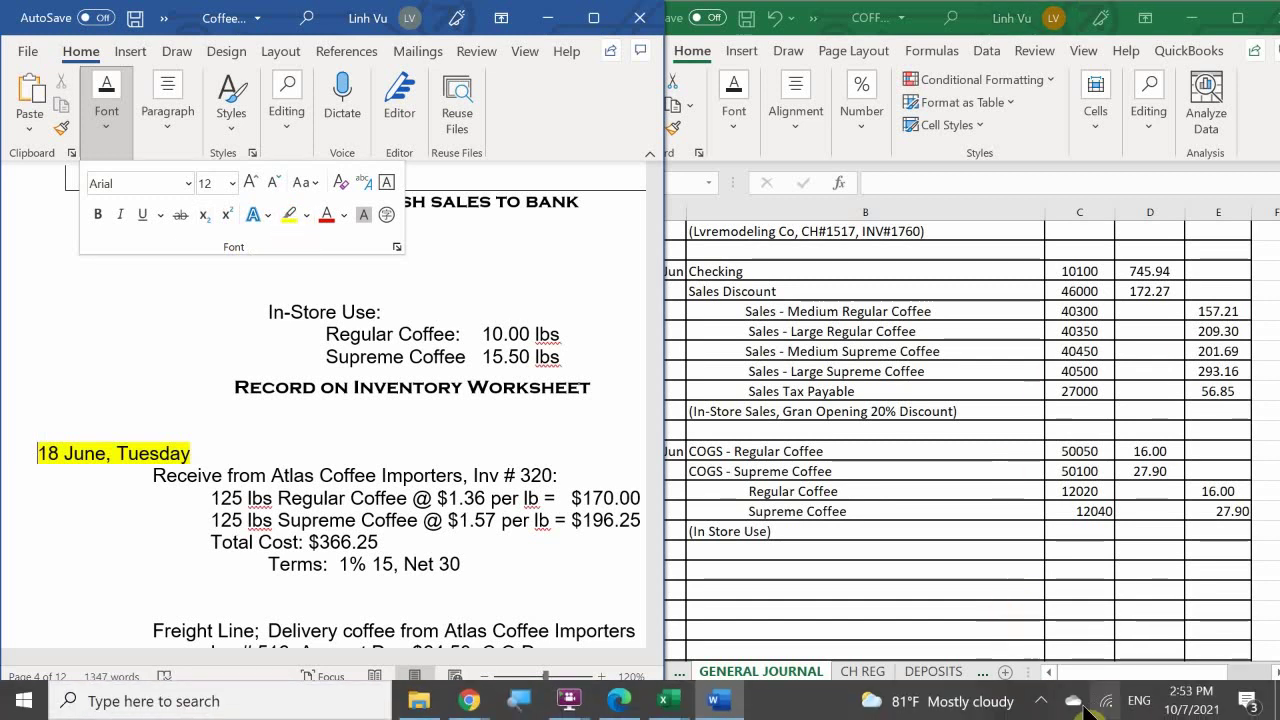
{"action": "left_click", "coordinate": [1041, 701]}
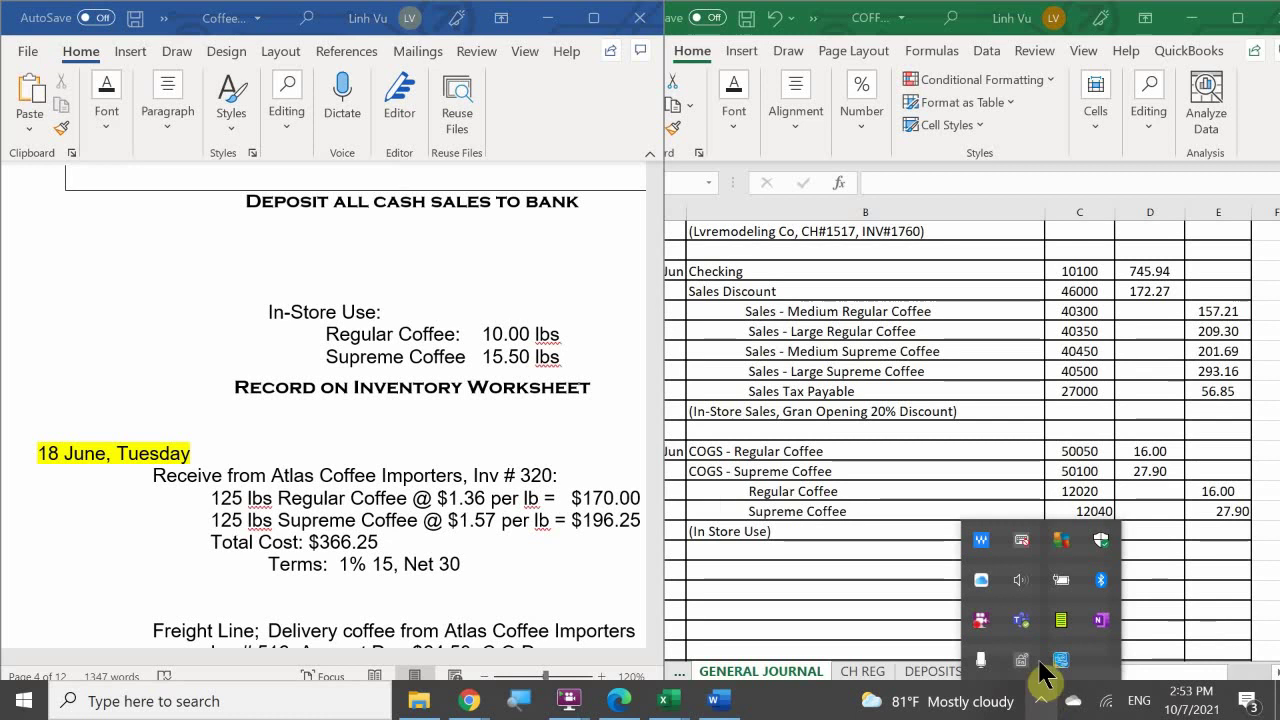